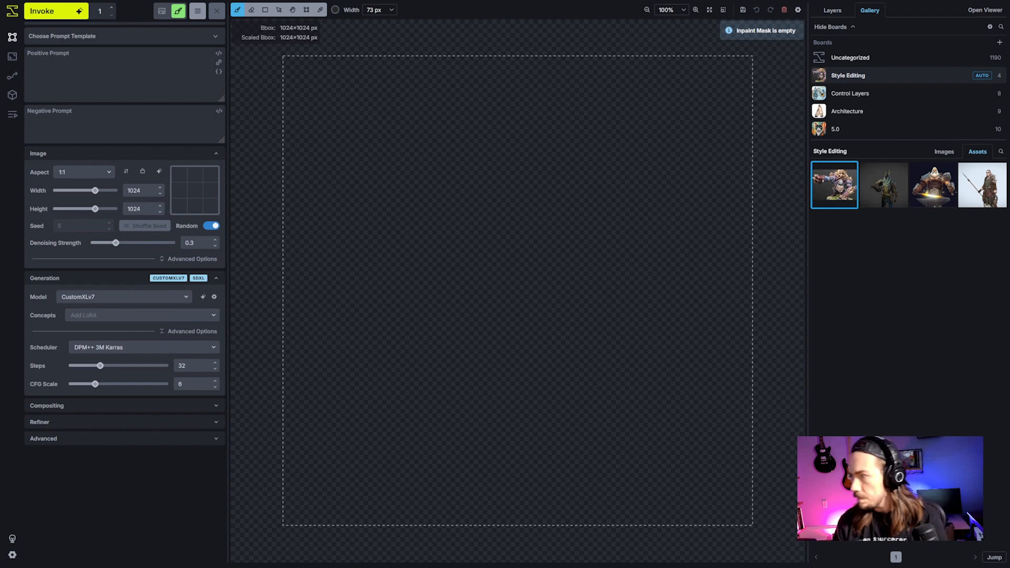
# - Preview the blacksmith image from the Style Editing board's assets and place it on the canvas as a raster layer
pyautogui.click(933, 198)
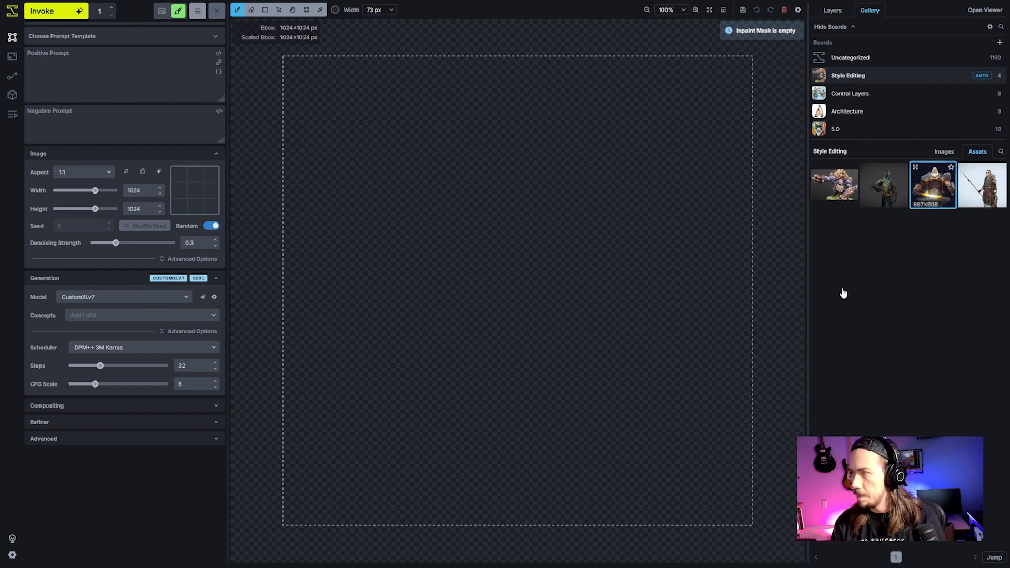
pyautogui.moveTo(934, 190)
pyautogui.mouseDown()
pyautogui.moveTo(653, 282)
pyautogui.moveTo(717, 195)
pyautogui.moveTo(935, 203)
pyautogui.moveTo(930, 187)
pyautogui.mouseUp()
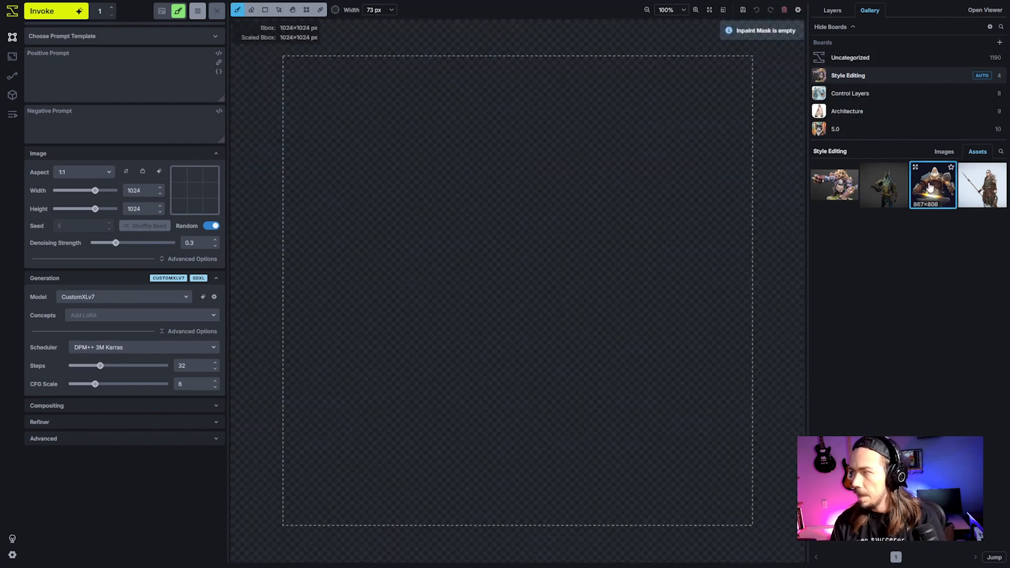
pyautogui.doubleClick(929, 188)
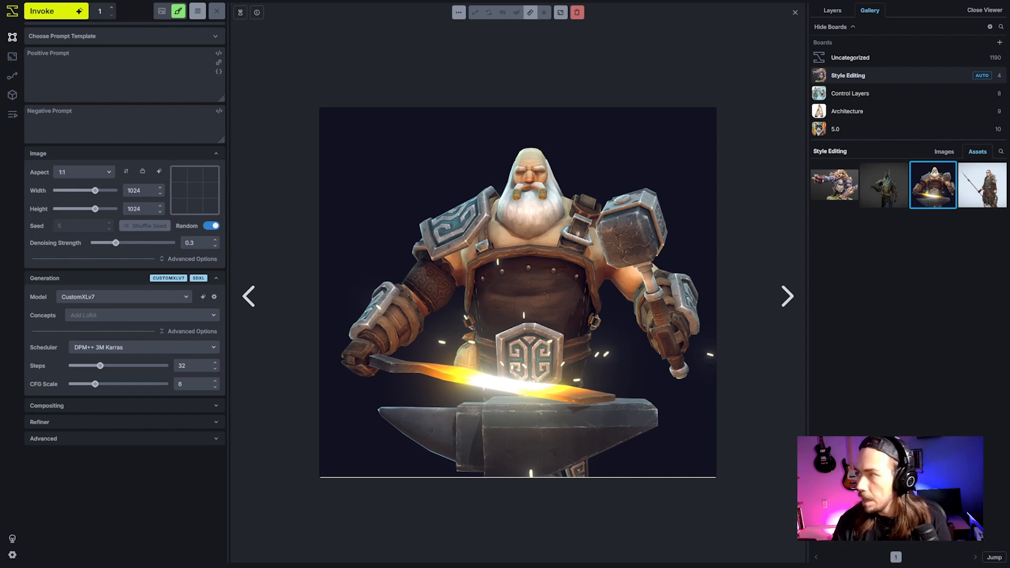
pyautogui.click(795, 12)
pyautogui.moveTo(933, 201); pyautogui.dragTo(396, 177)
pyautogui.scroll(5, 573, 364)
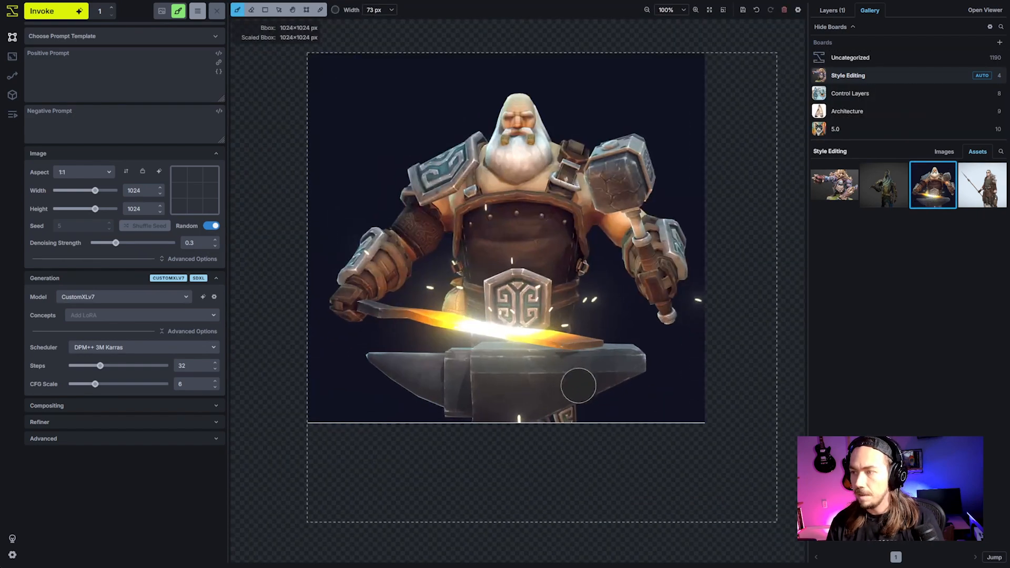
pyautogui.scroll(-5, 546, 285)
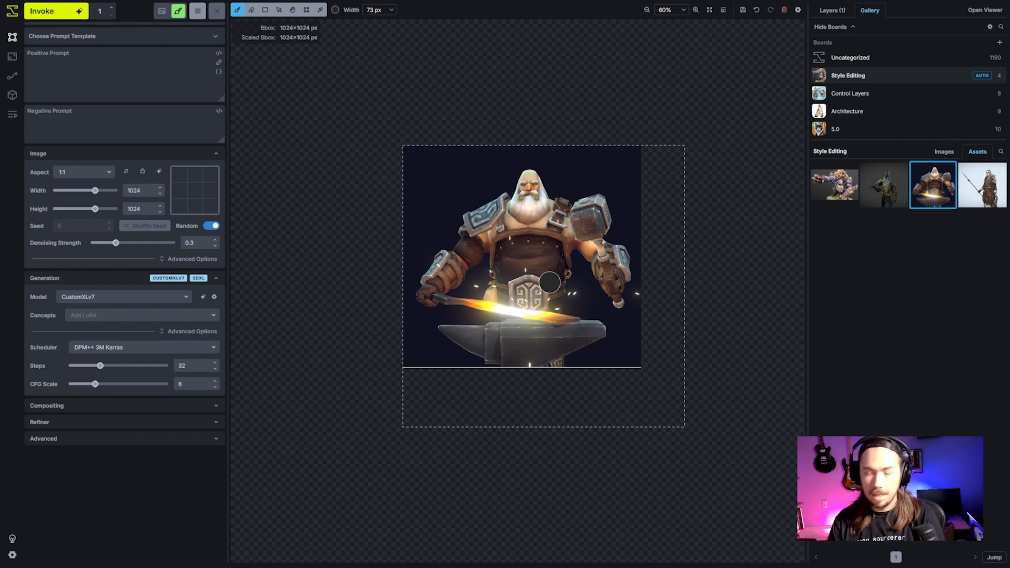
# - Transform the blacksmith raster layer to fit the bounding box and apply the transformation
pyautogui.rightClick(528, 245)
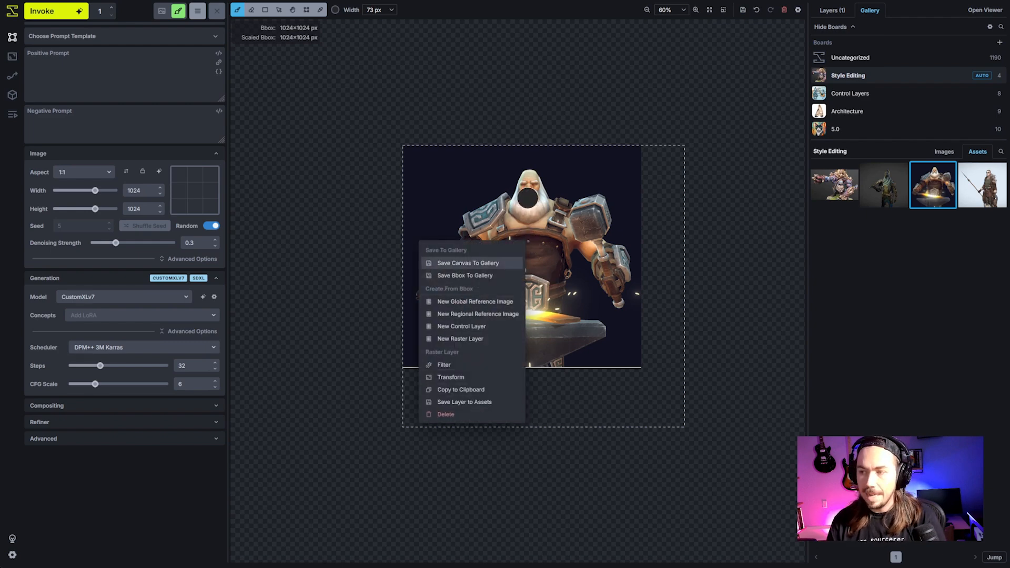
pyautogui.click(451, 377)
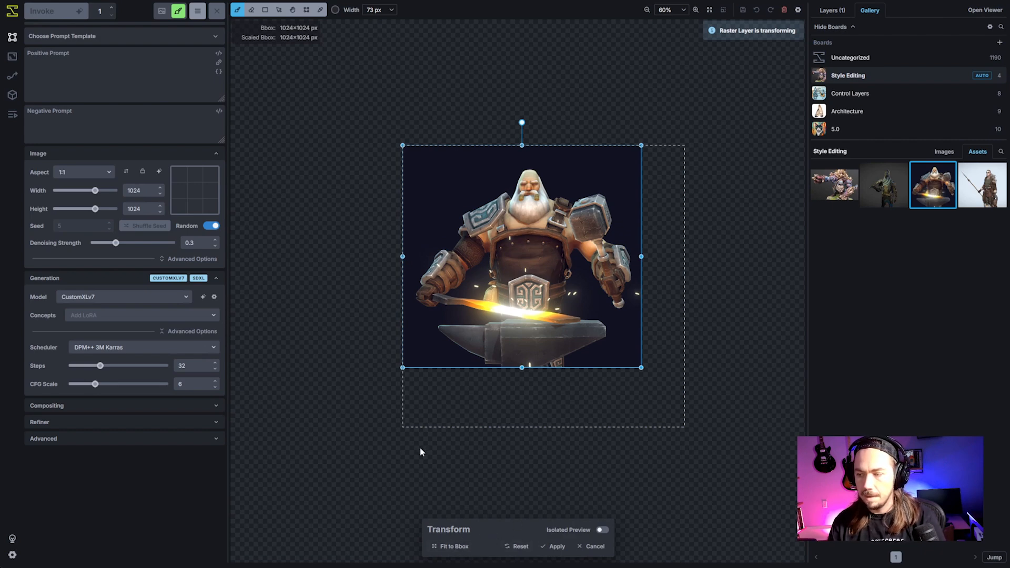
pyautogui.click(454, 547)
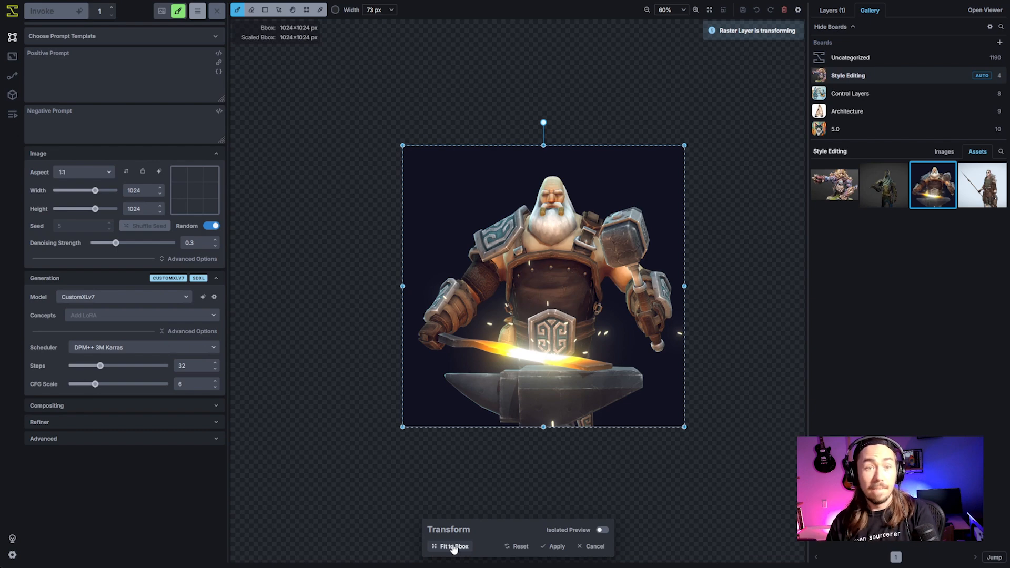
pyautogui.click(557, 547)
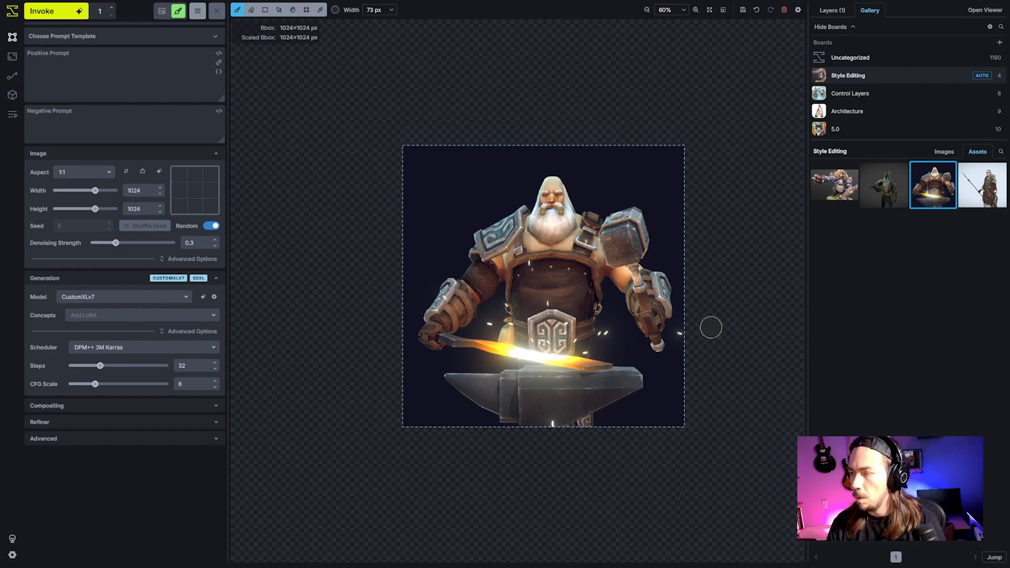
# - Convert the blacksmith raster layer to a control layer using the tile model with a weight of 0.6
pyautogui.click(841, 11)
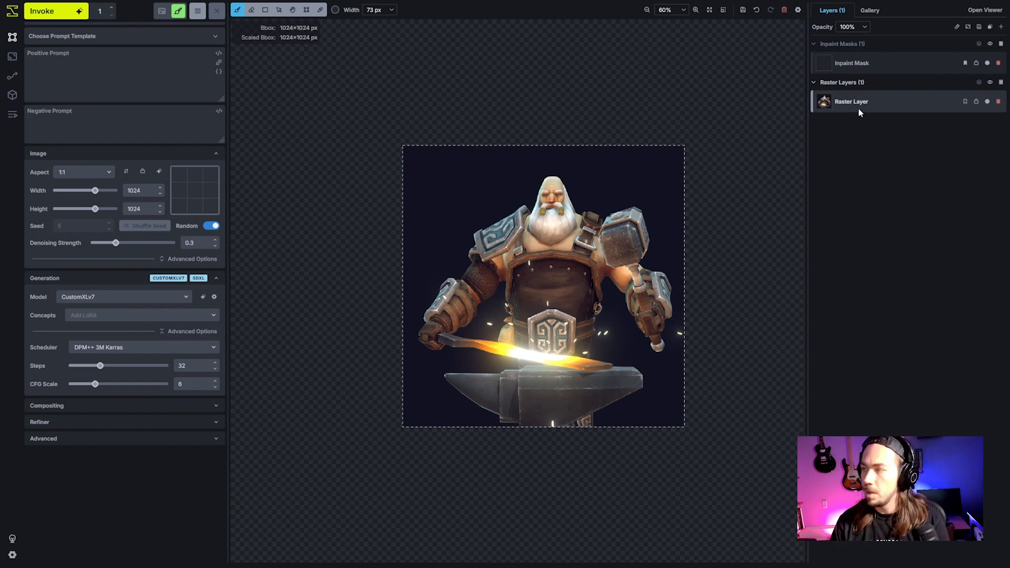
pyautogui.rightClick(823, 103)
pyautogui.click(827, 136)
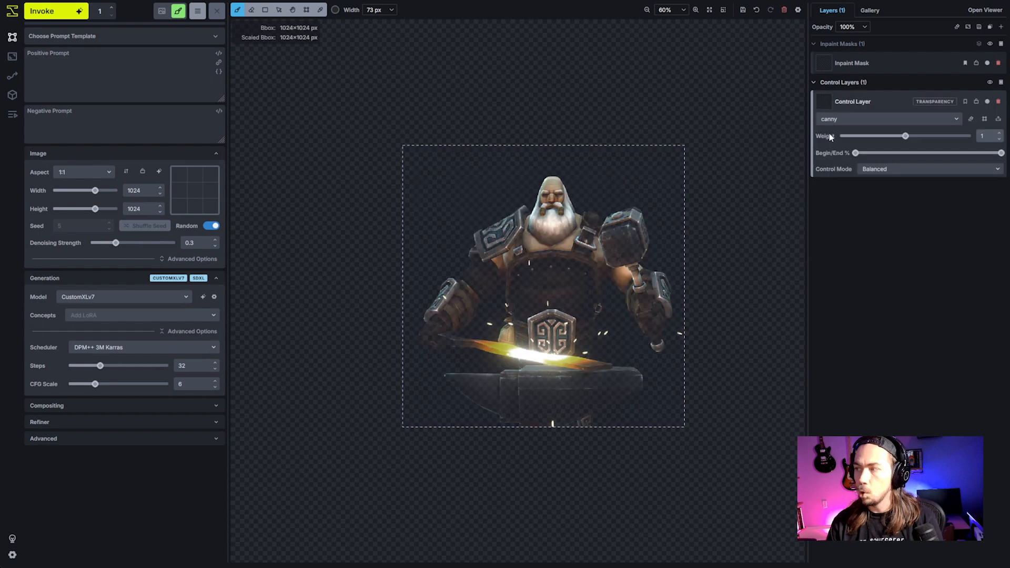
pyautogui.click(844, 119)
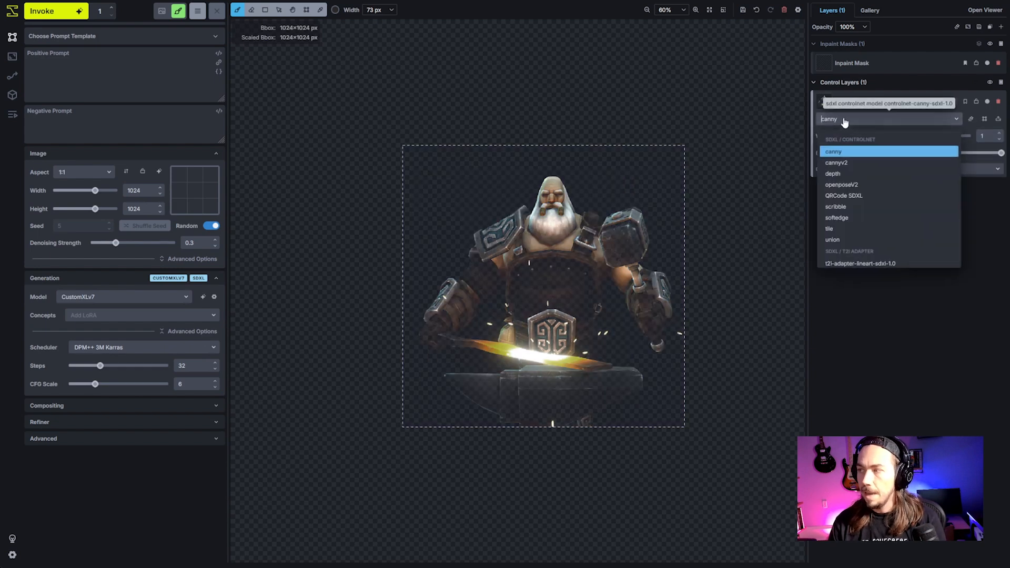
pyautogui.click(841, 226)
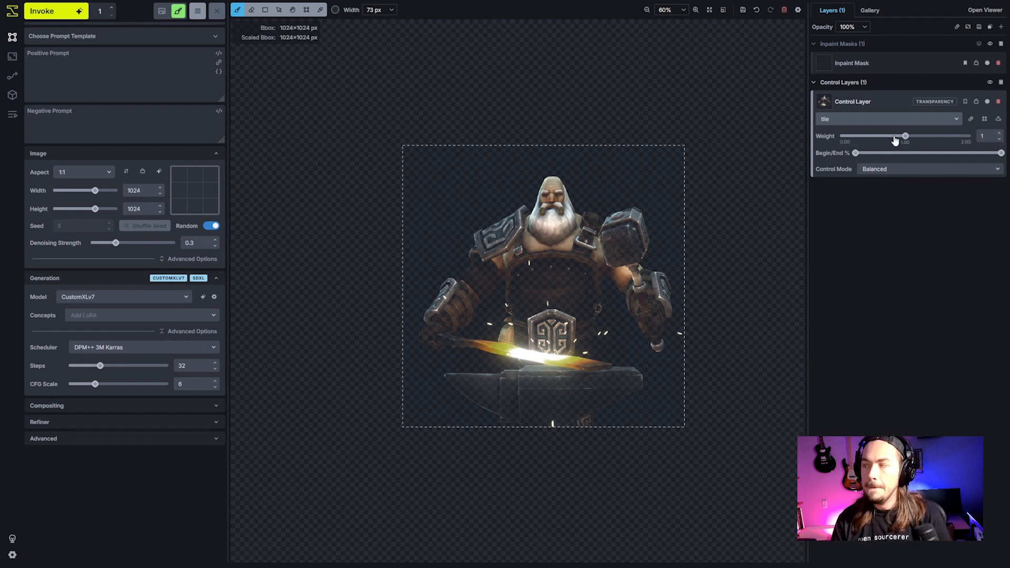
pyautogui.moveTo(905, 137); pyautogui.dragTo(879, 138)
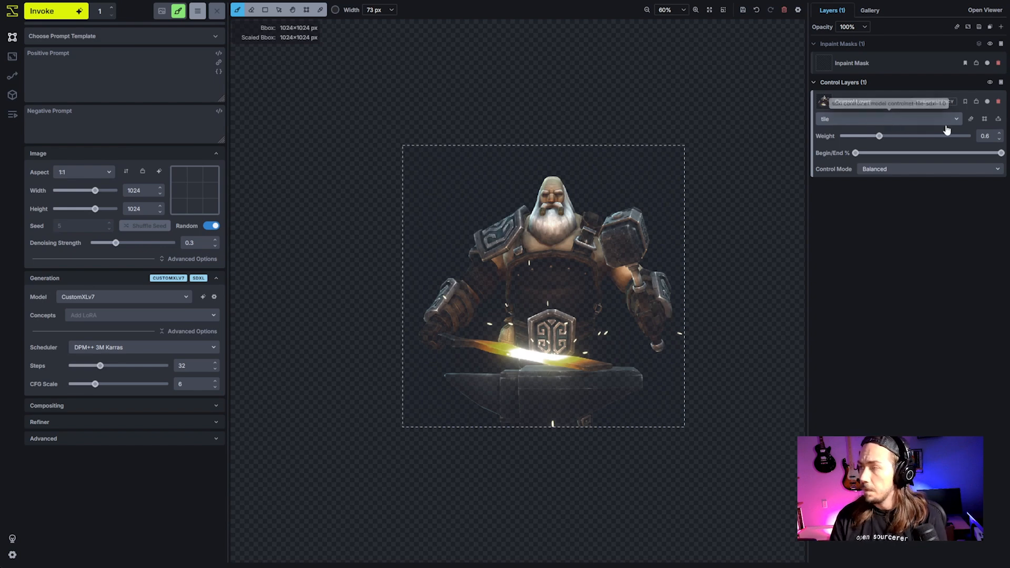
# - Duplicate the tile control layer and set the upper copy's control model to cannyv2
pyautogui.rightClick(871, 102)
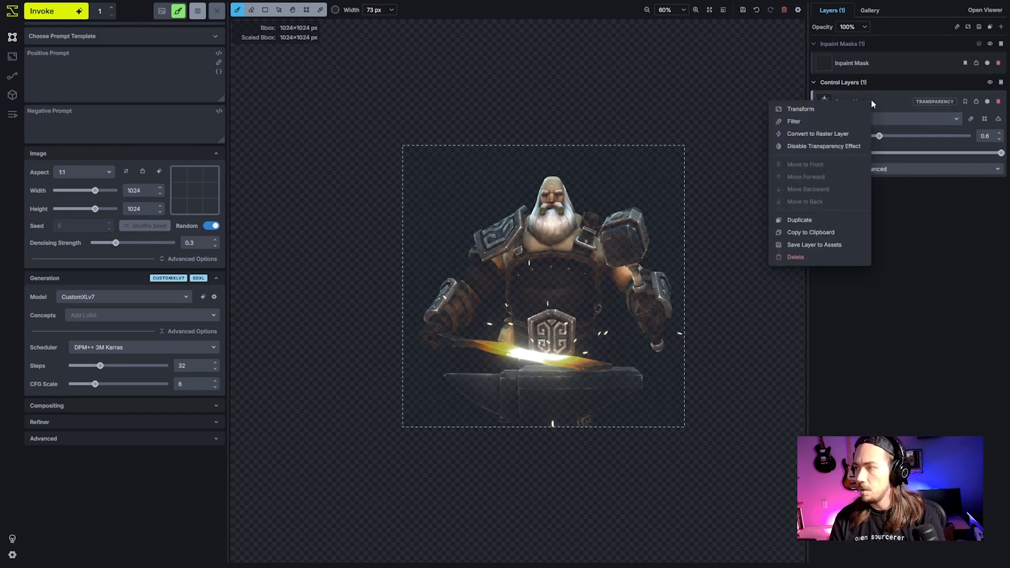
pyautogui.click(815, 230)
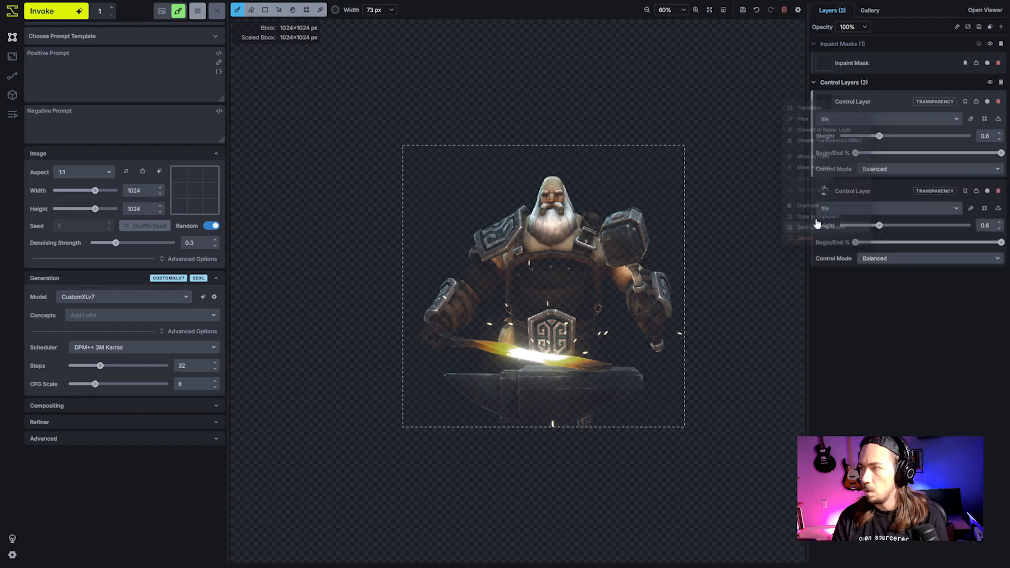
pyautogui.click(870, 119)
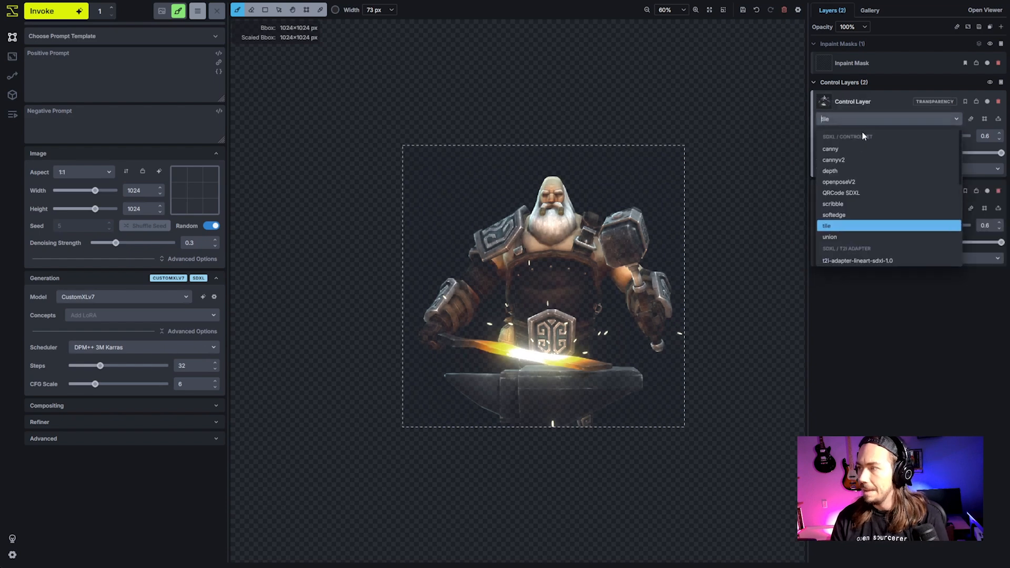
pyautogui.click(852, 160)
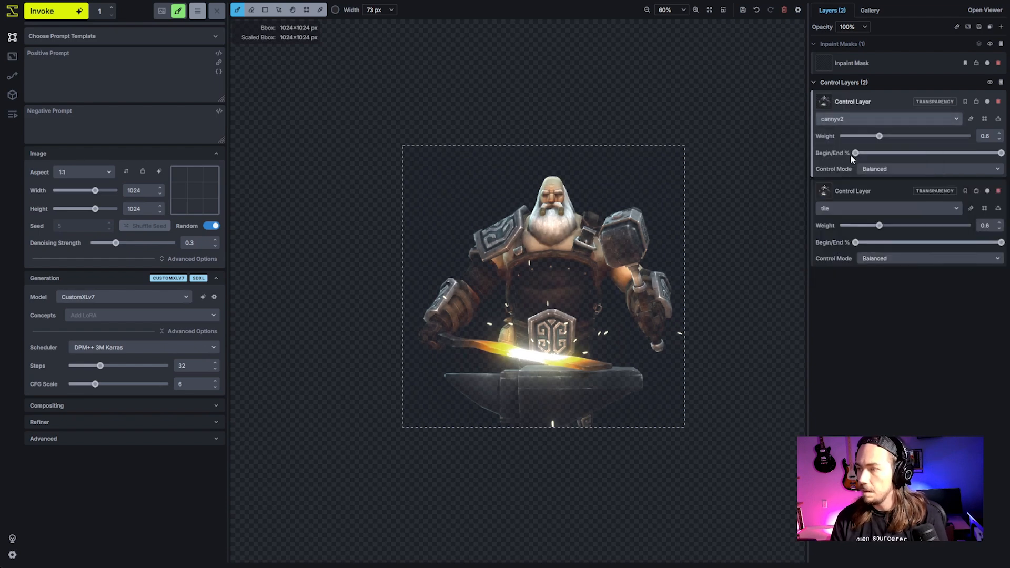
# - Apply a Canny Edge Detection filter to the cannyv2 control layer with low threshold 115 and high threshold 250
pyautogui.click(970, 120)
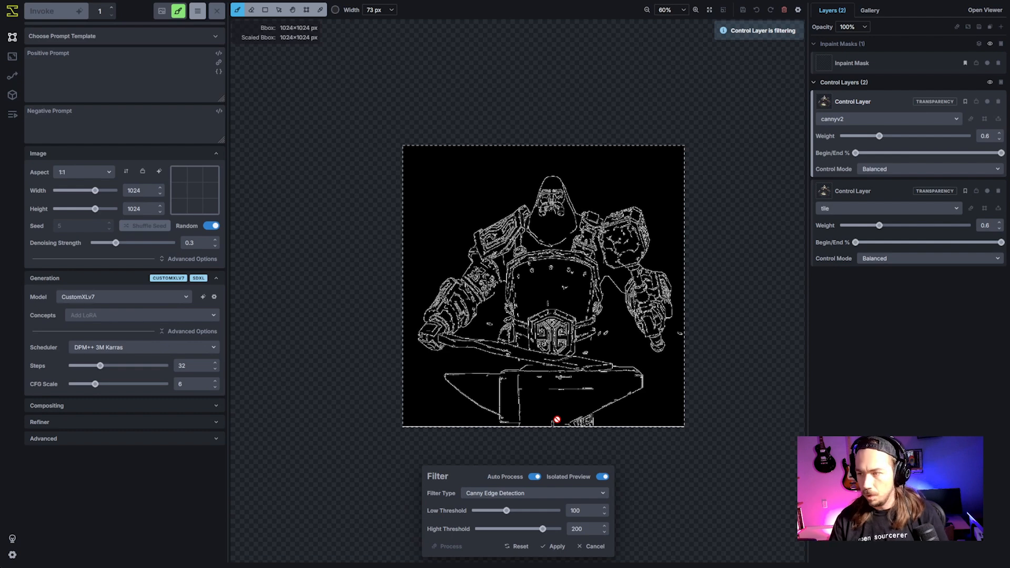
pyautogui.click(561, 528)
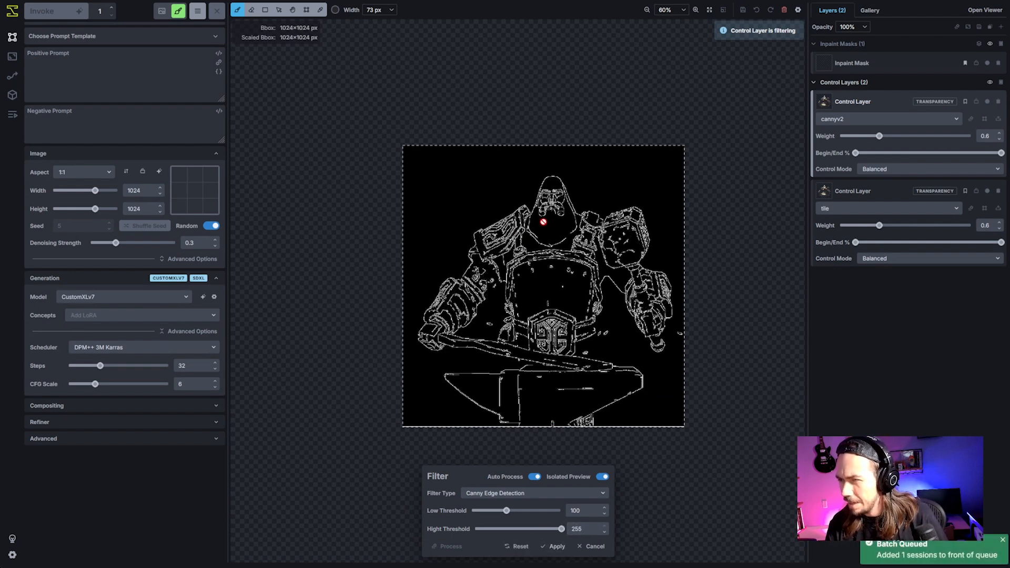
pyautogui.moveTo(520, 513); pyautogui.dragTo(533, 518)
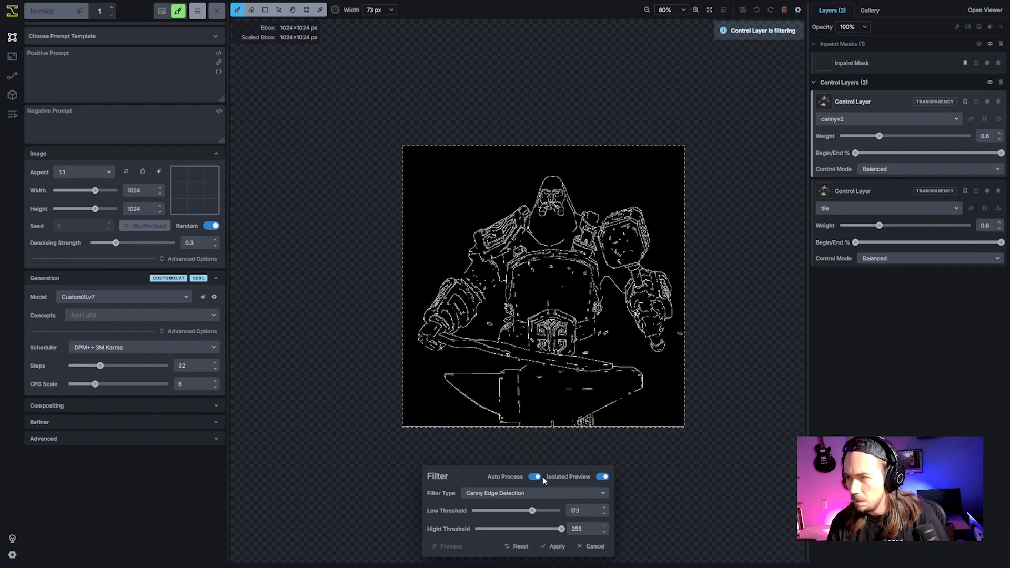
pyautogui.click(525, 511)
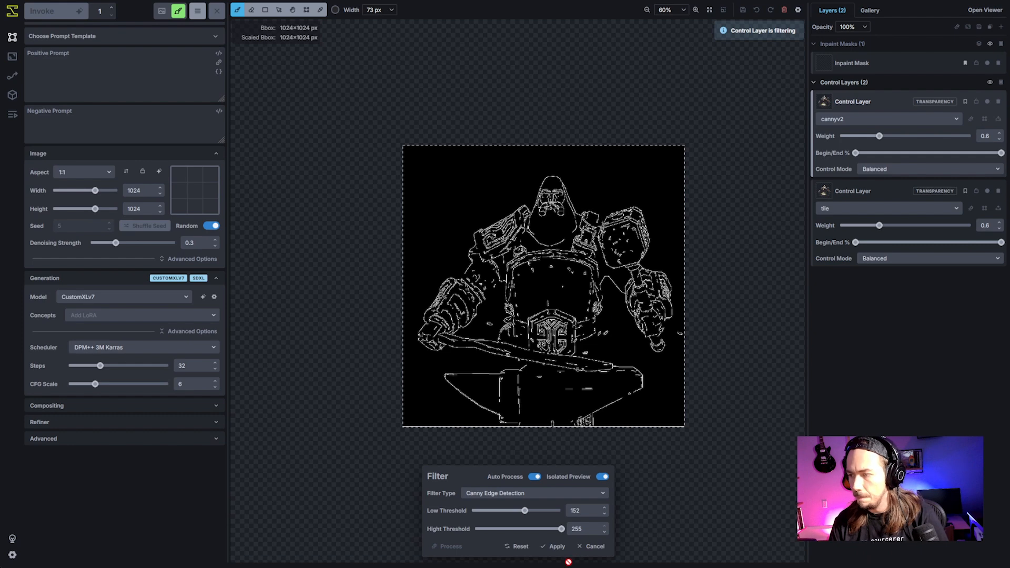
pyautogui.moveTo(524, 510); pyautogui.dragTo(544, 529)
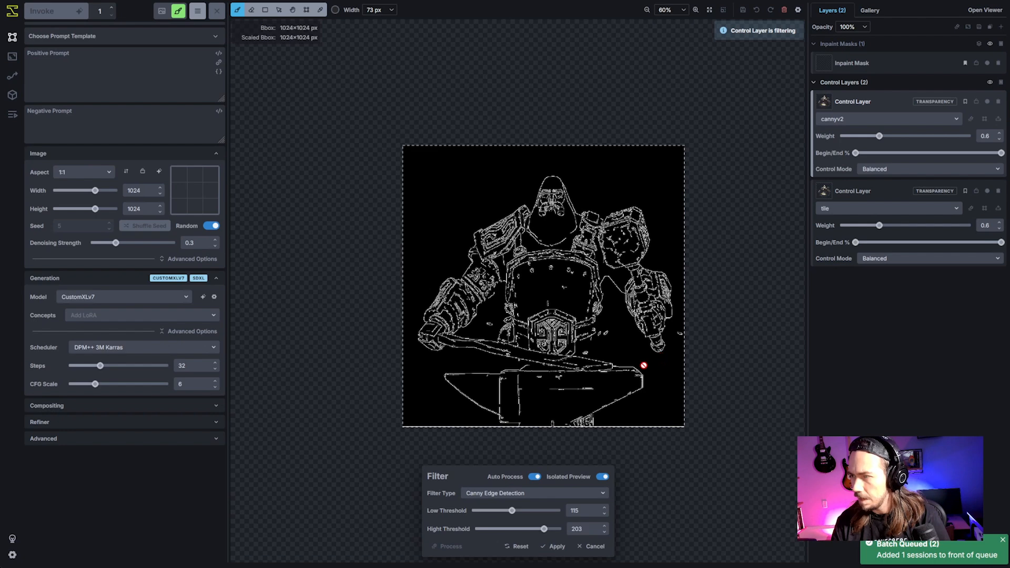
pyautogui.moveTo(544, 529); pyautogui.dragTo(559, 528)
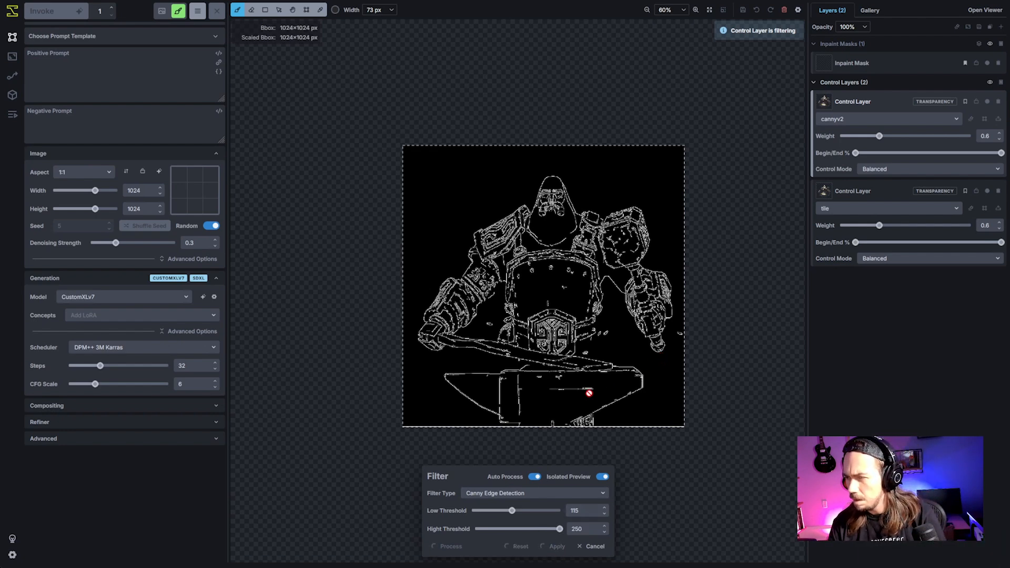
pyautogui.click(552, 546)
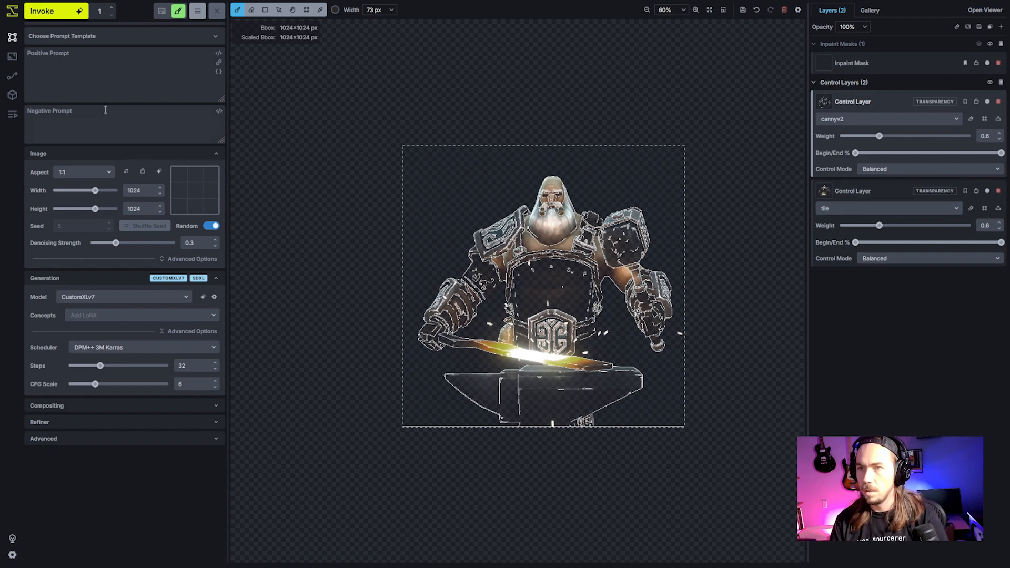
# - Choose the Concept Art (Character) template and enter the positive prompt "a blacksmith holding a hammer, anvil, white beard, leather apron, armor, blazing hot molten sword"
pyautogui.click(108, 36)
pyautogui.click(111, 310)
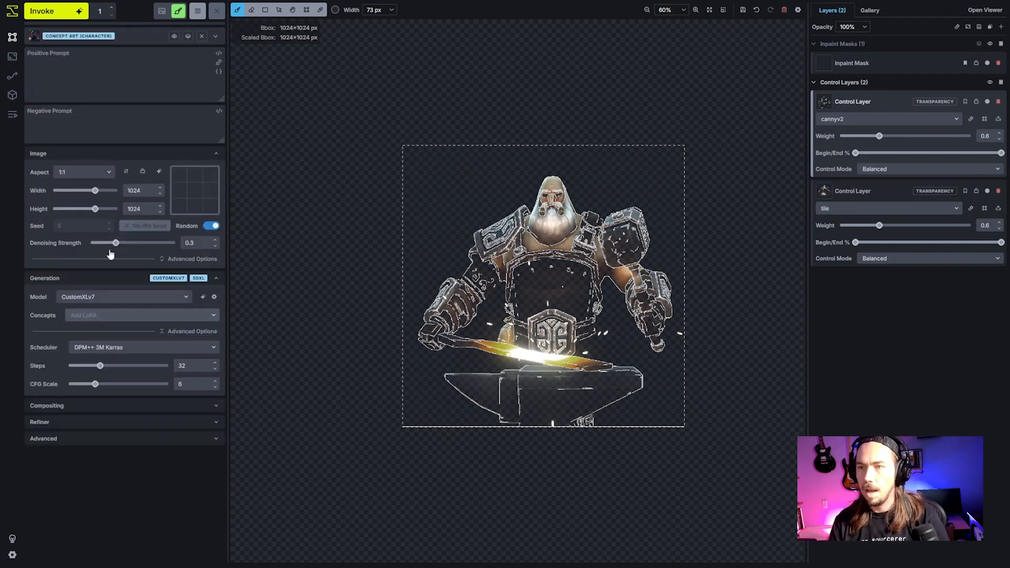
pyautogui.click(84, 89)
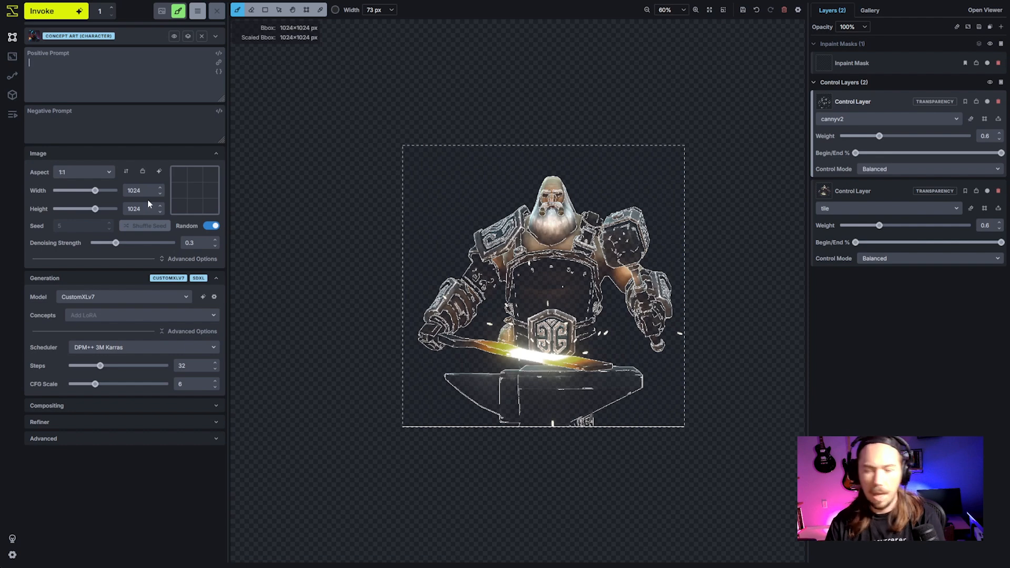
pyautogui.write('a blacksmit')
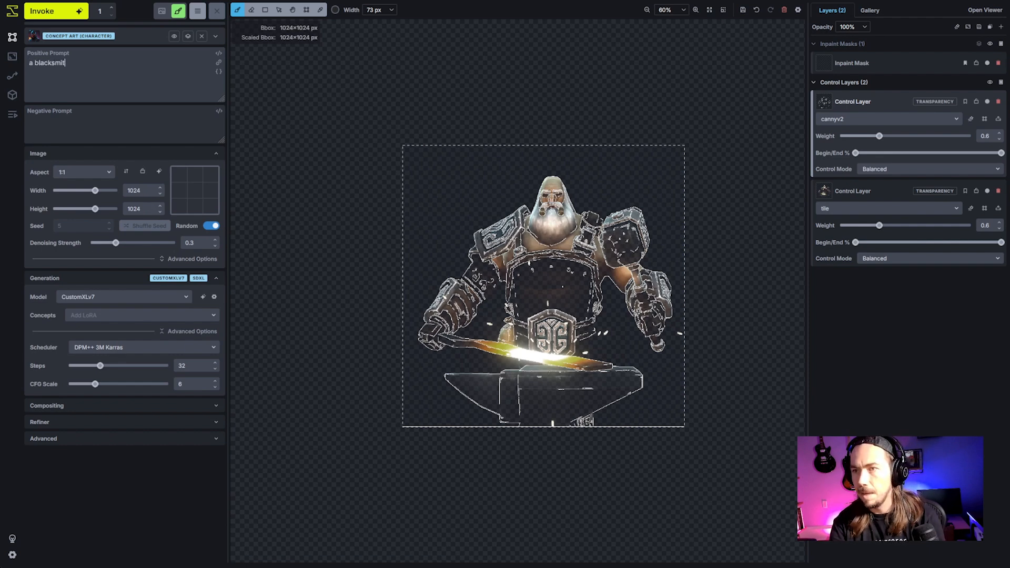
pyautogui.write('h holding a ham')
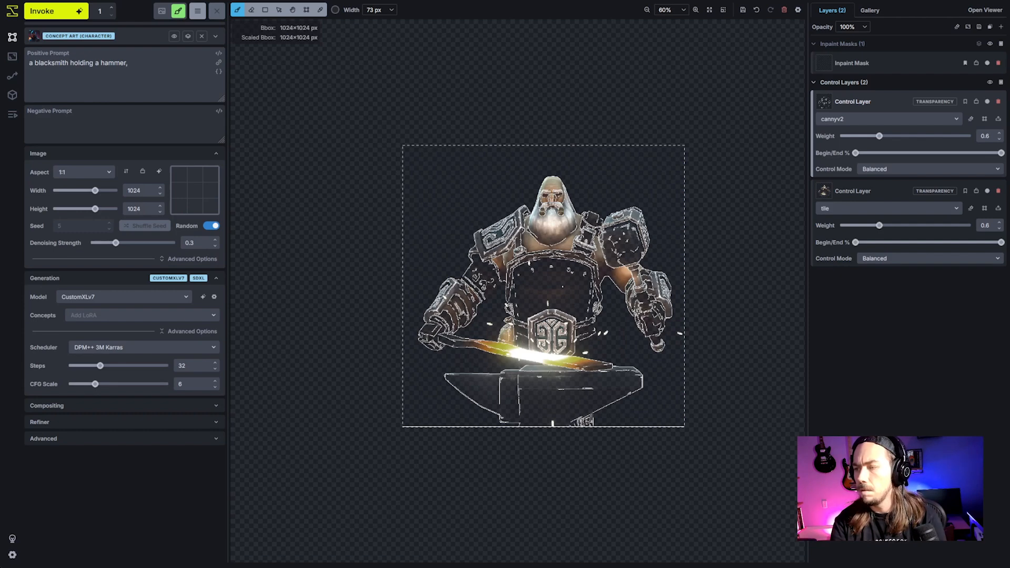
pyautogui.write('mer, anvil, ')
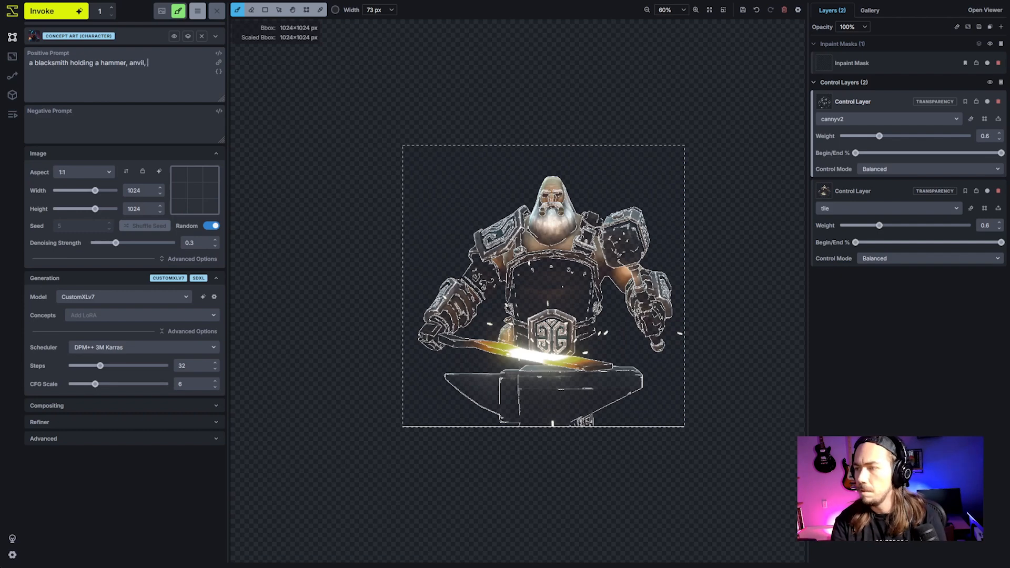
pyautogui.write('white beard, leather apron, armor,')
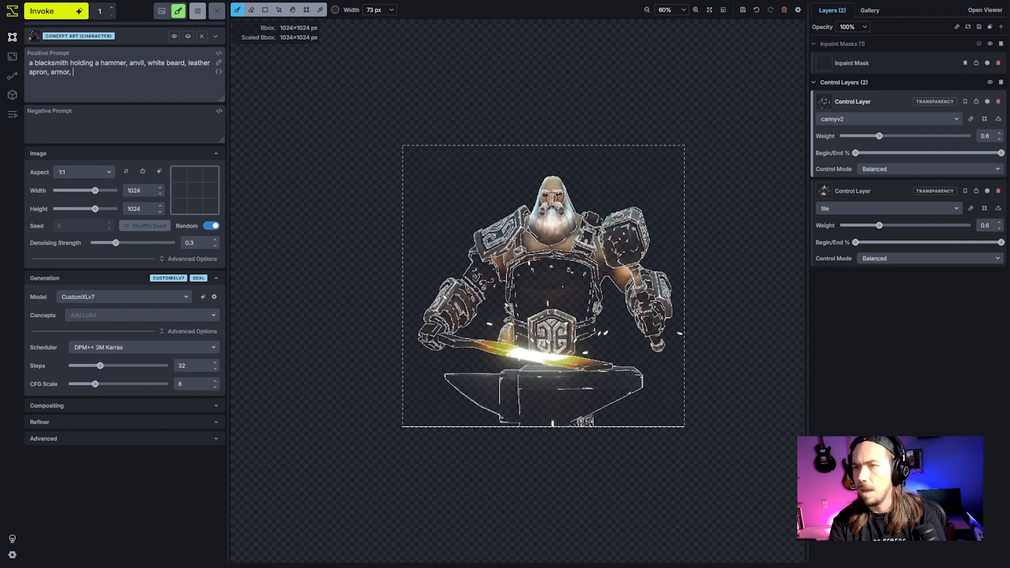
pyautogui.write('blazing')
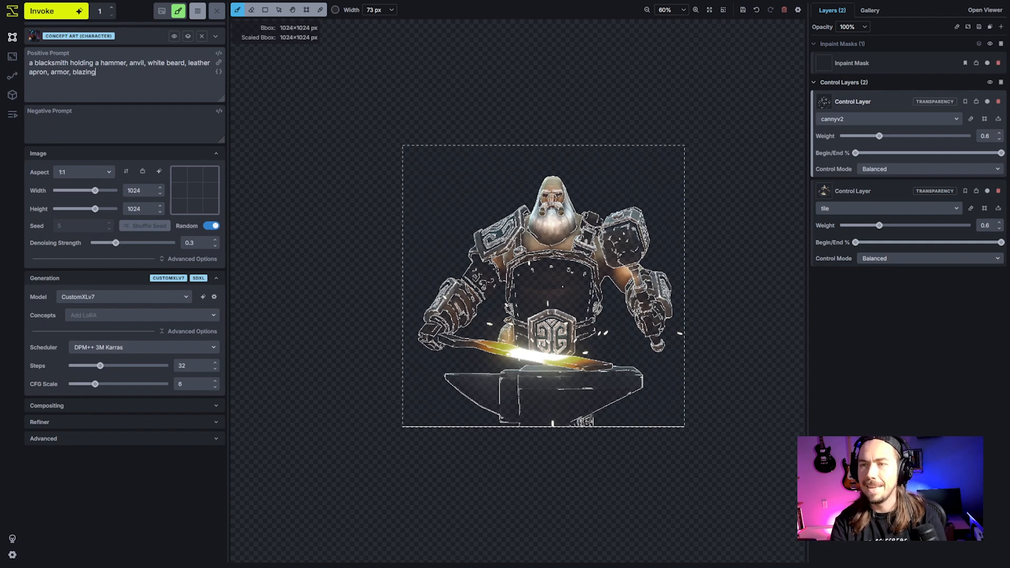
pyautogui.write(' hot molten s')
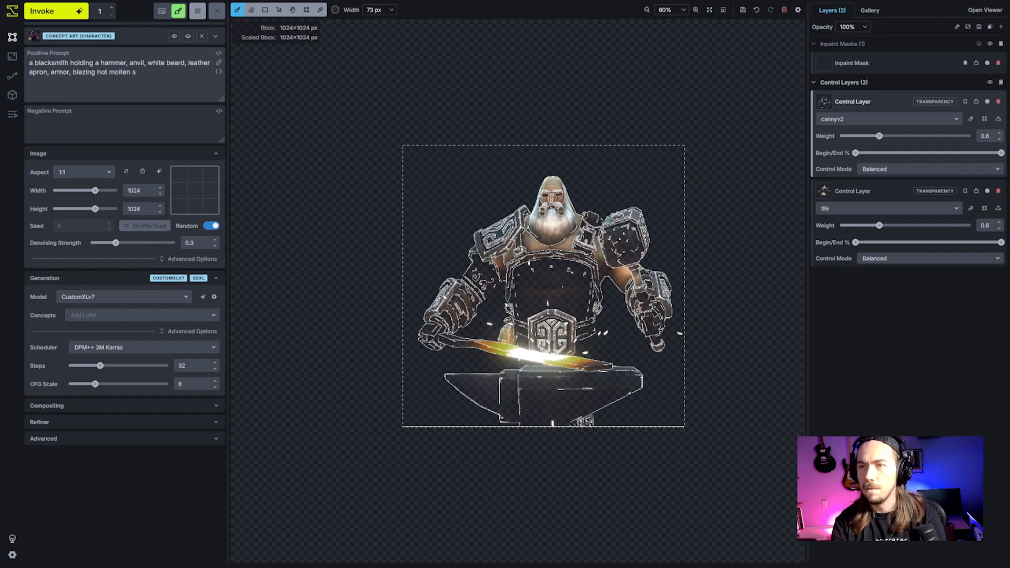
pyautogui.write('word')
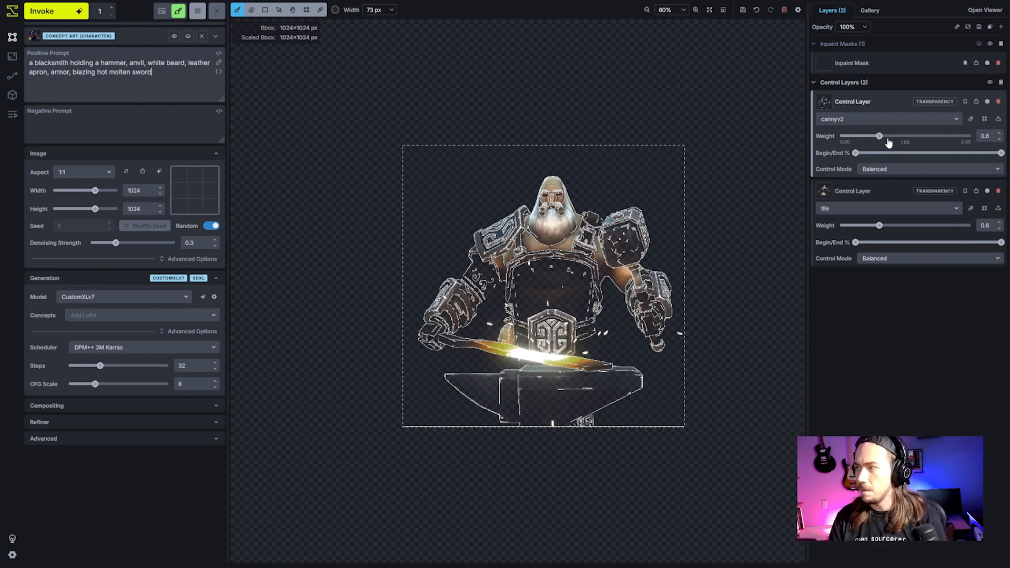
# - Set the cannyv2 layer's weight to 0.8 and end both the cannyv2 and tile control layers' influence at about 80%
pyautogui.moveTo(1002, 153); pyautogui.dragTo(972, 159)
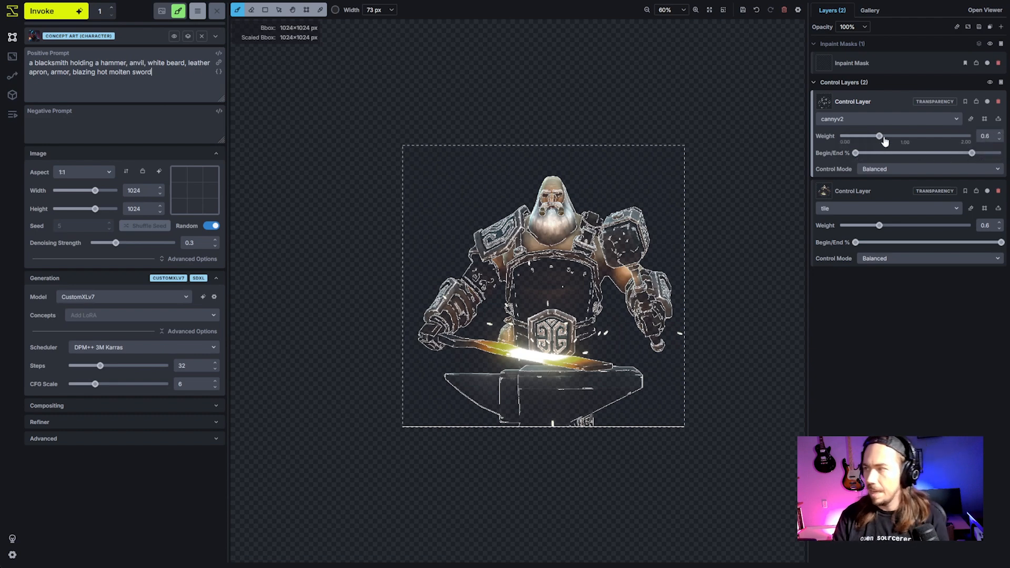
pyautogui.moveTo(879, 137); pyautogui.dragTo(893, 138)
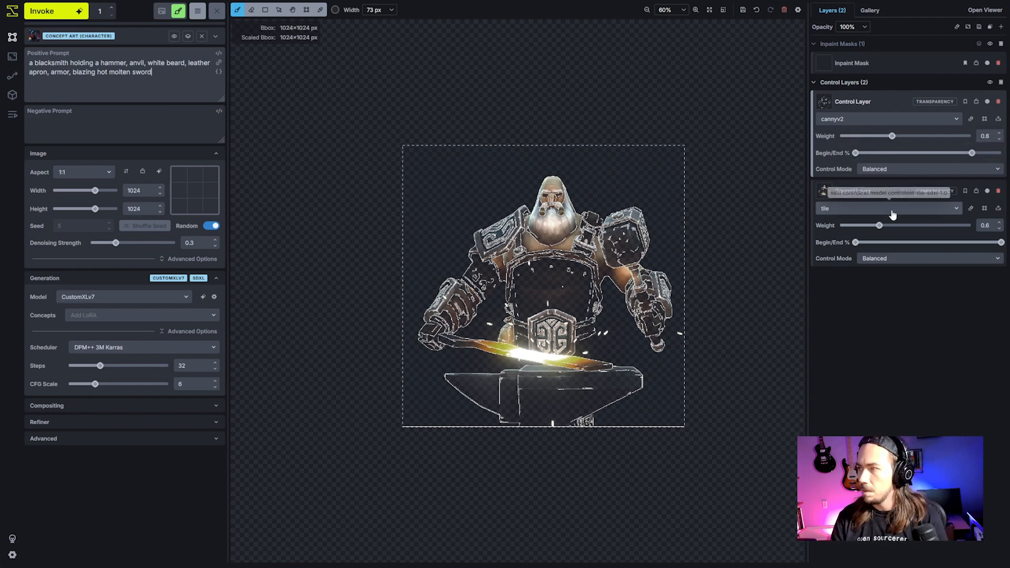
pyautogui.moveTo(1001, 242); pyautogui.dragTo(975, 250)
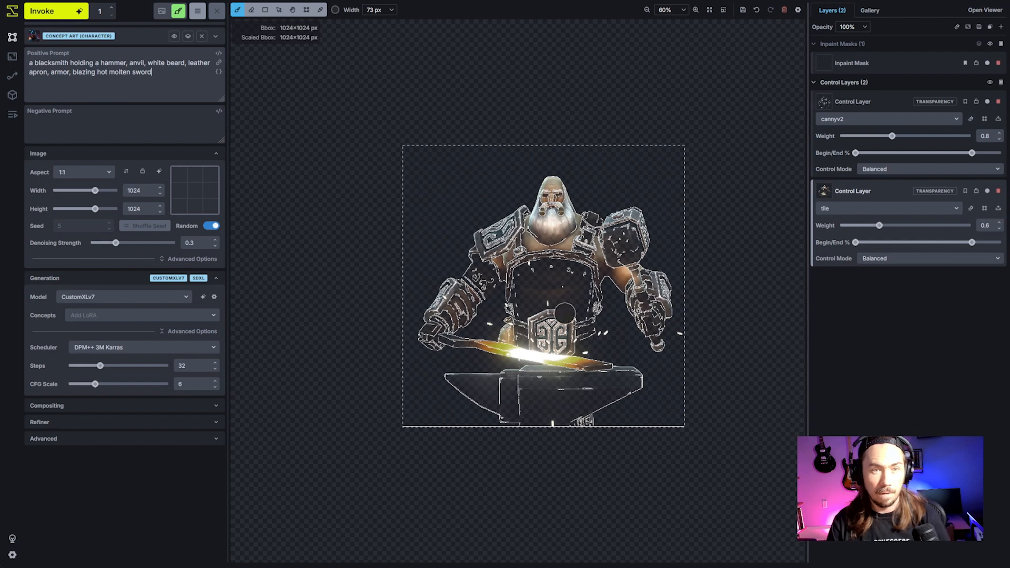
# - Generate the restyled blacksmith, check the staged preview, and accept the result onto the canvas
pyautogui.click(60, 13)
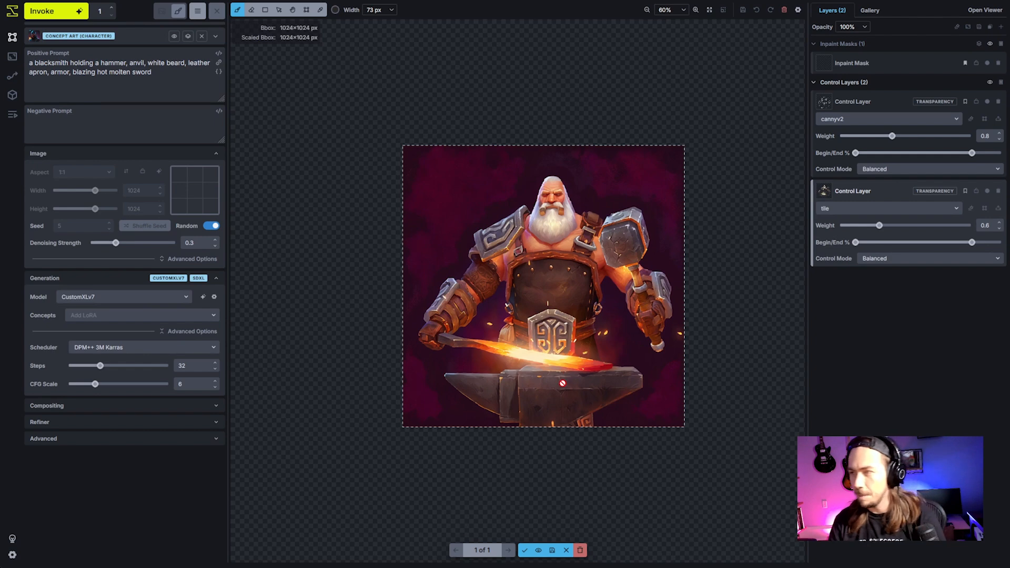
pyautogui.click(537, 549)
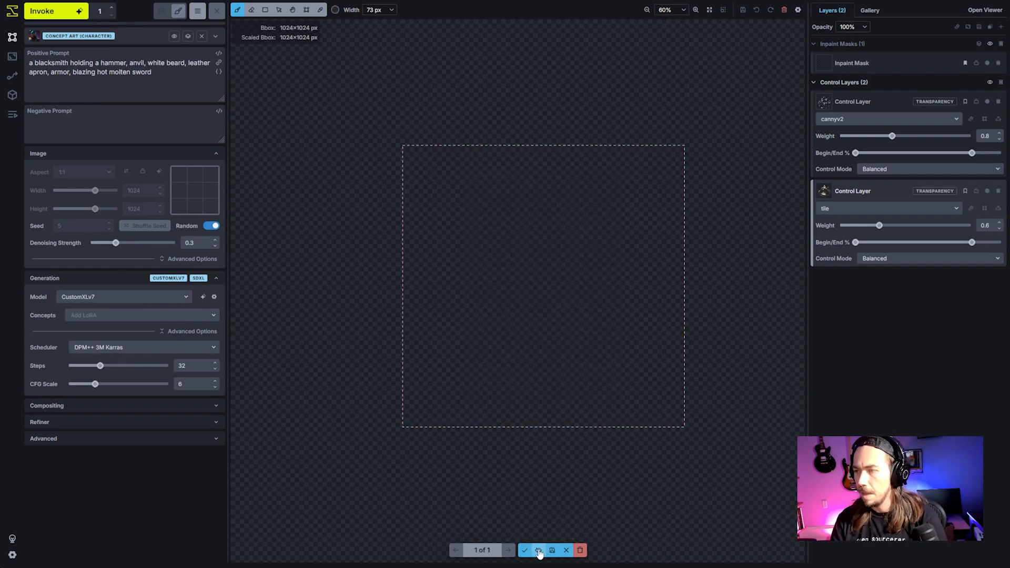
pyautogui.click(535, 551)
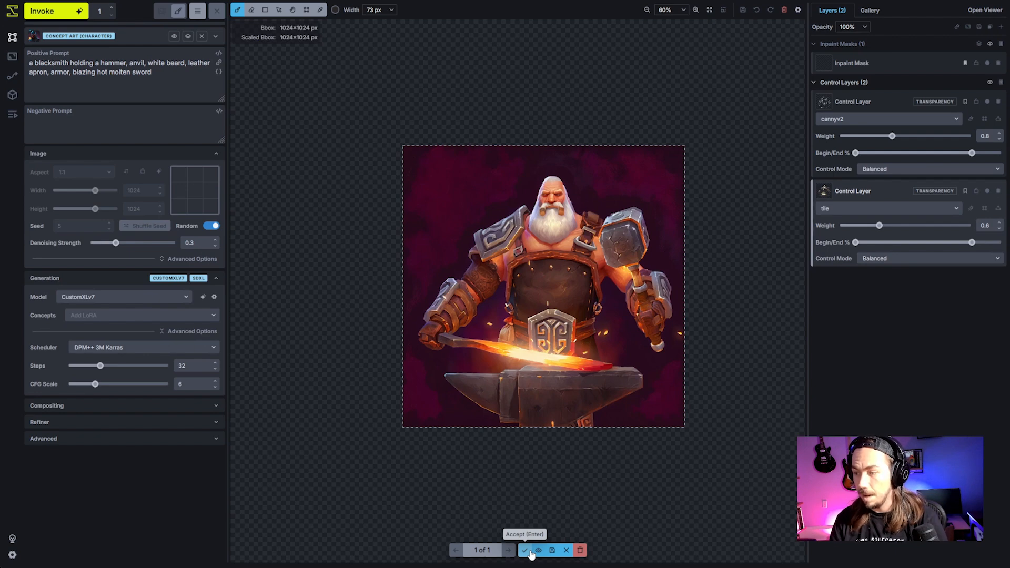
pyautogui.click(528, 551)
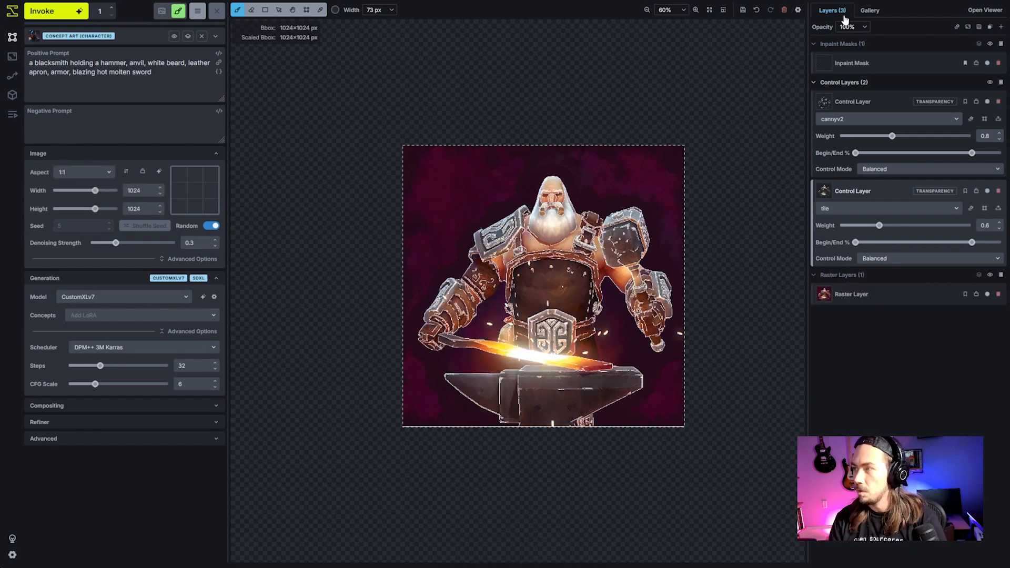
# - Add the original blacksmith image from the Style Editing assets as a raster layer and transform it to fit the bounding box
pyautogui.click(869, 10)
pyautogui.moveTo(928, 199); pyautogui.dragTo(460, 151)
pyautogui.rightClick(484, 168)
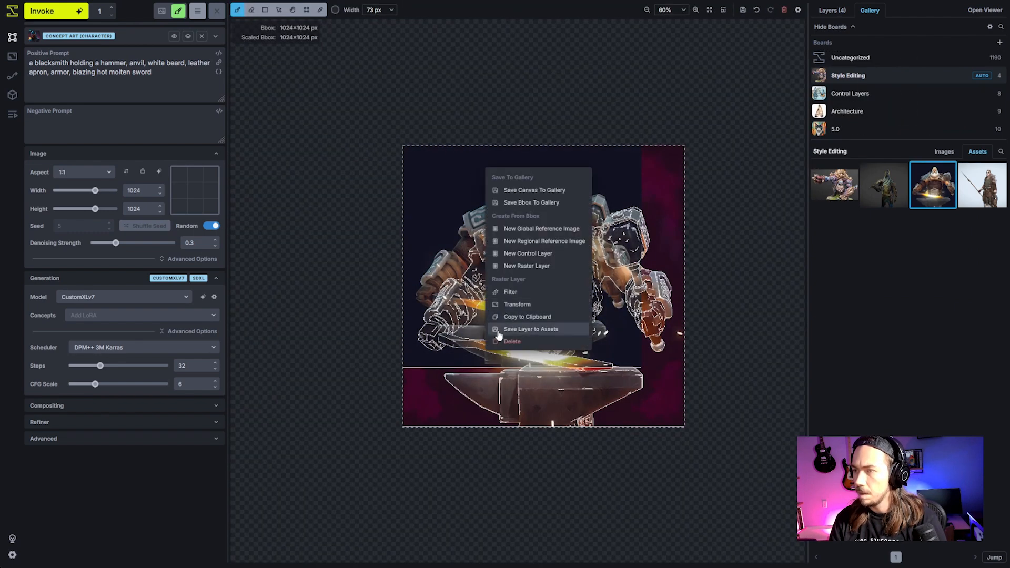
pyautogui.click(530, 305)
pyautogui.click(467, 545)
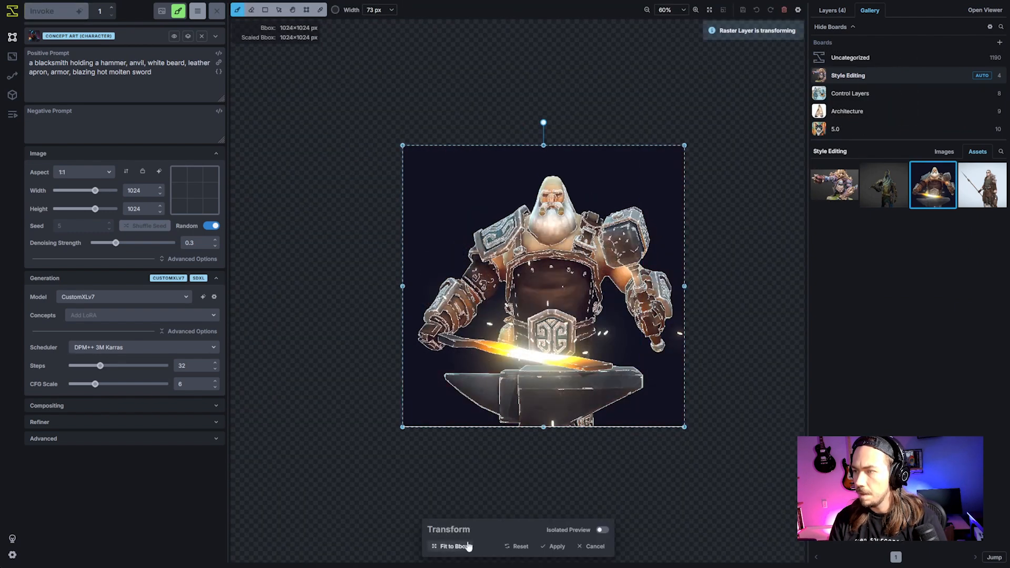
# - Hide all control layers, apply the transform, and move the original blacksmith raster layer below the generated one
pyautogui.click(831, 10)
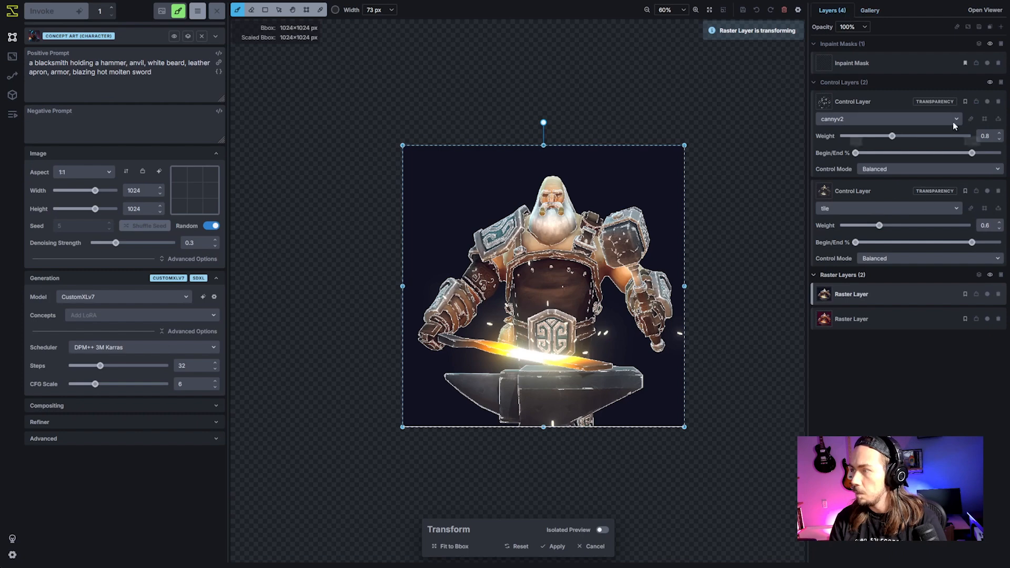
pyautogui.click(989, 82)
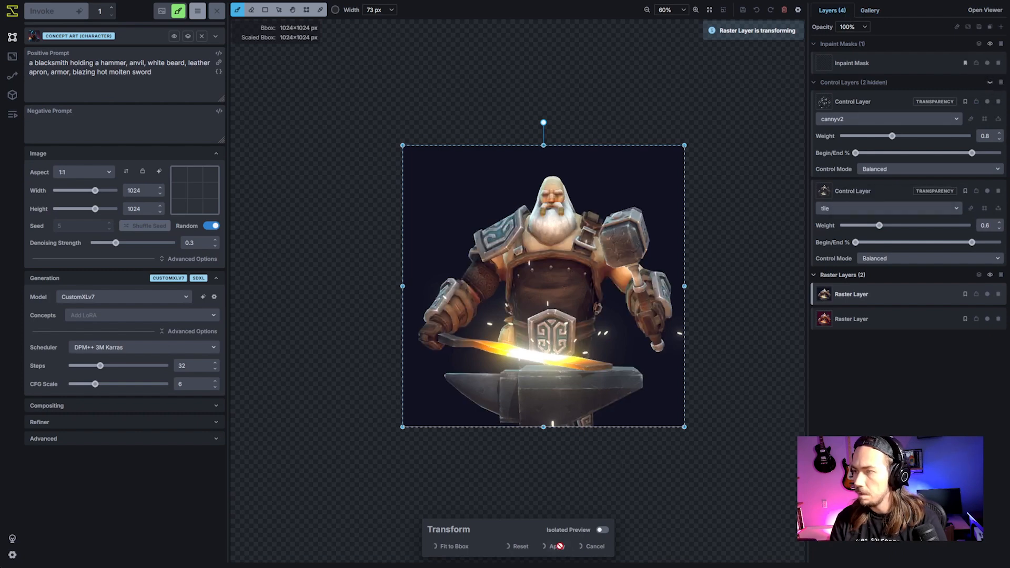
pyautogui.rightClick(914, 296)
pyautogui.click(840, 384)
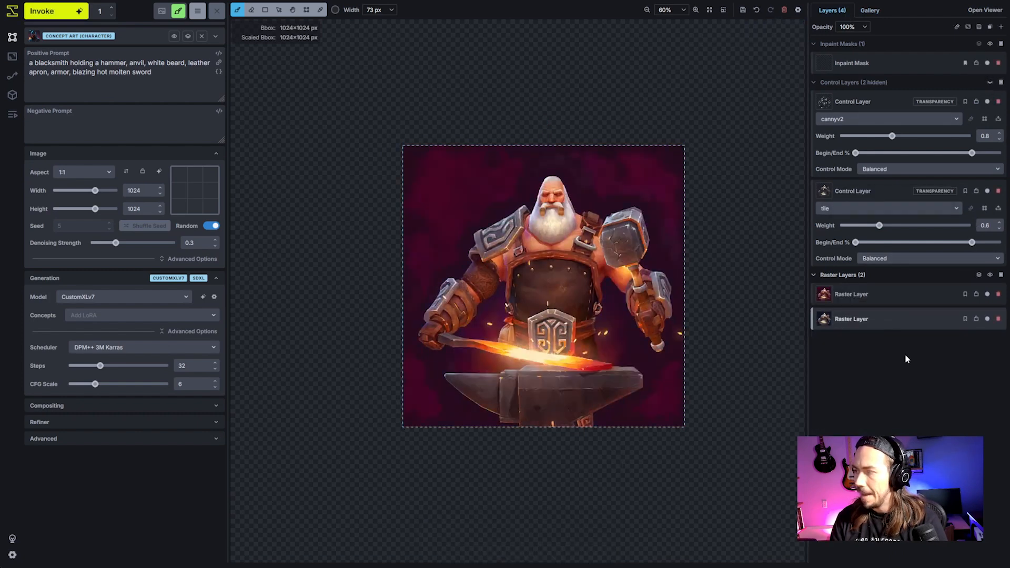
# - Toggle the generated raster layer off and on to compare the whole image with the original
pyautogui.click(987, 295)
pyautogui.click(987, 295)
pyautogui.click(987, 295)
pyautogui.click(987, 295)
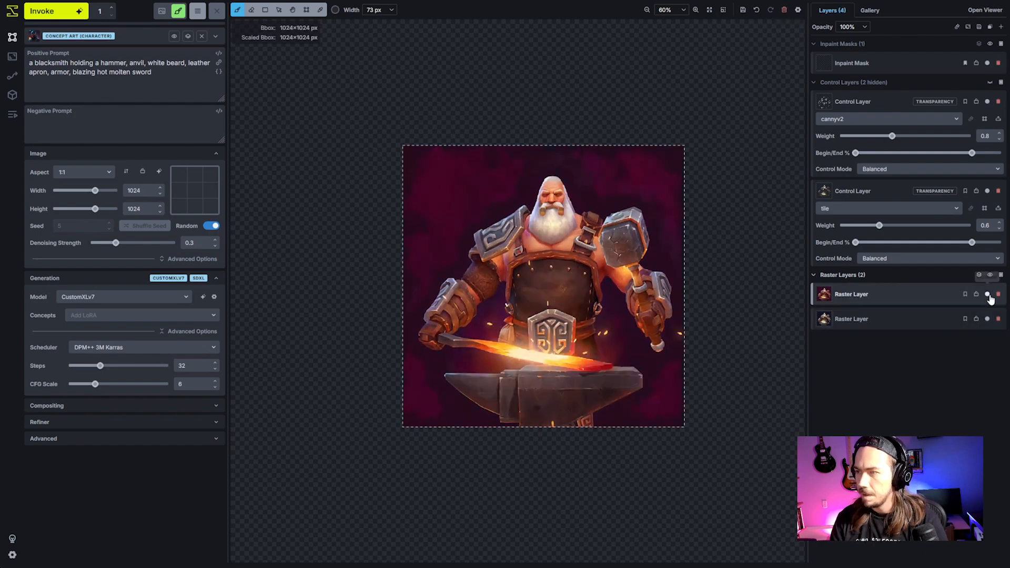
# - Compare the face, beard, shoulder armor and apron close up by repeatedly toggling the generated raster layer
pyautogui.scroll(10, 559, 232)
pyautogui.press('space')
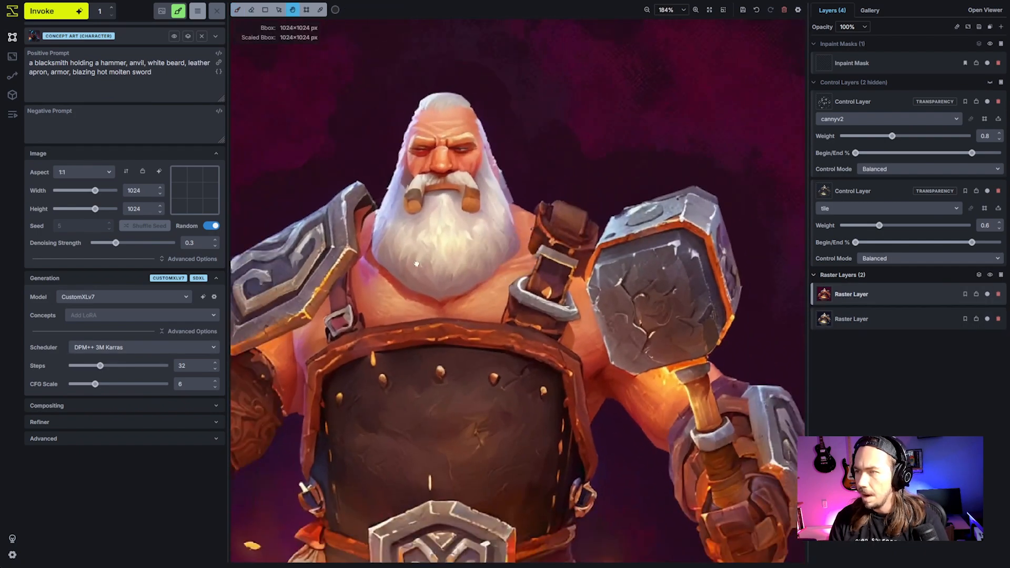
pyautogui.moveTo(416, 264); pyautogui.dragTo(492, 272)
pyautogui.moveTo(509, 309); pyautogui.dragTo(563, 245)
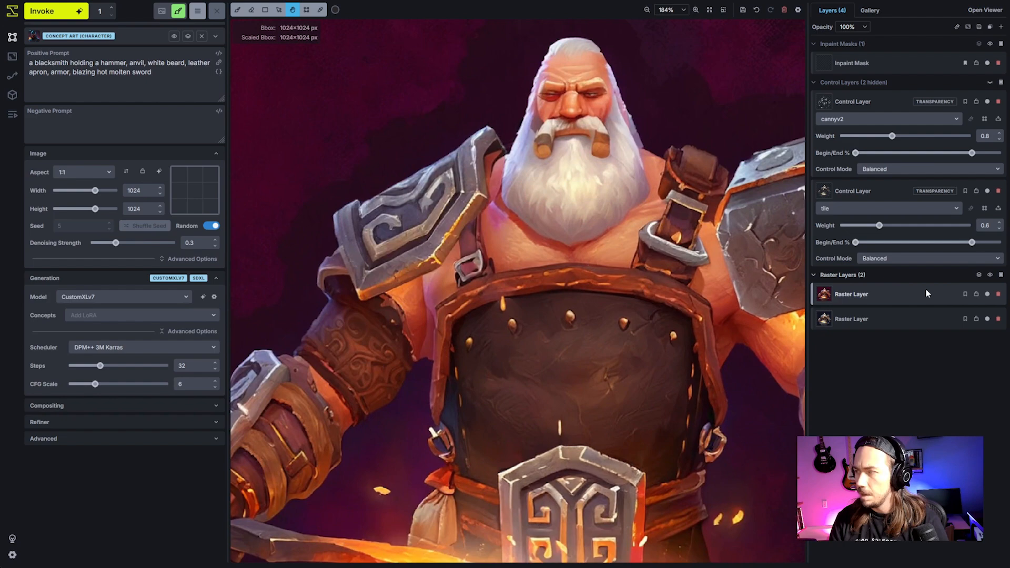
pyautogui.click(987, 295)
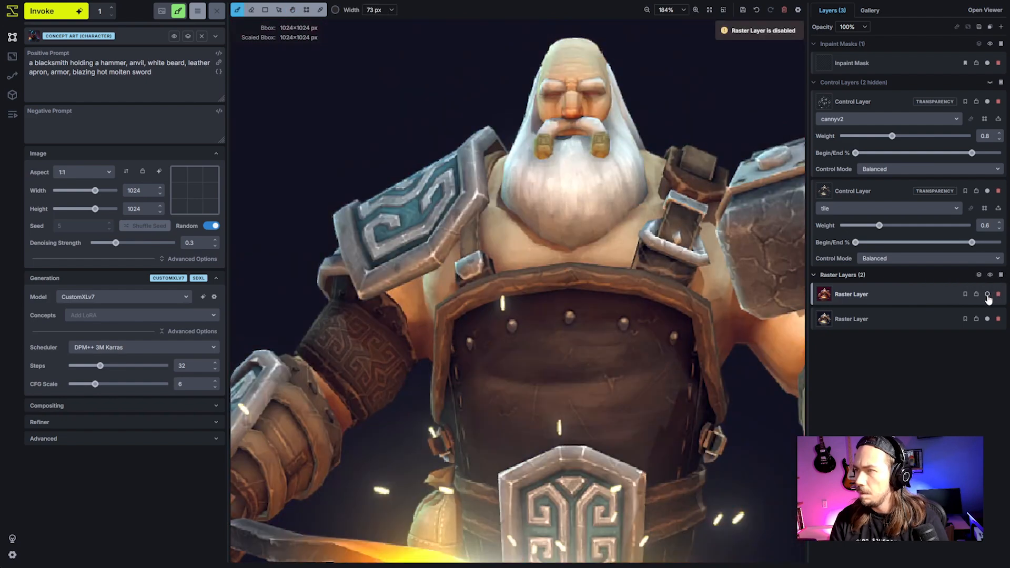
pyautogui.click(987, 295)
pyautogui.click(987, 295)
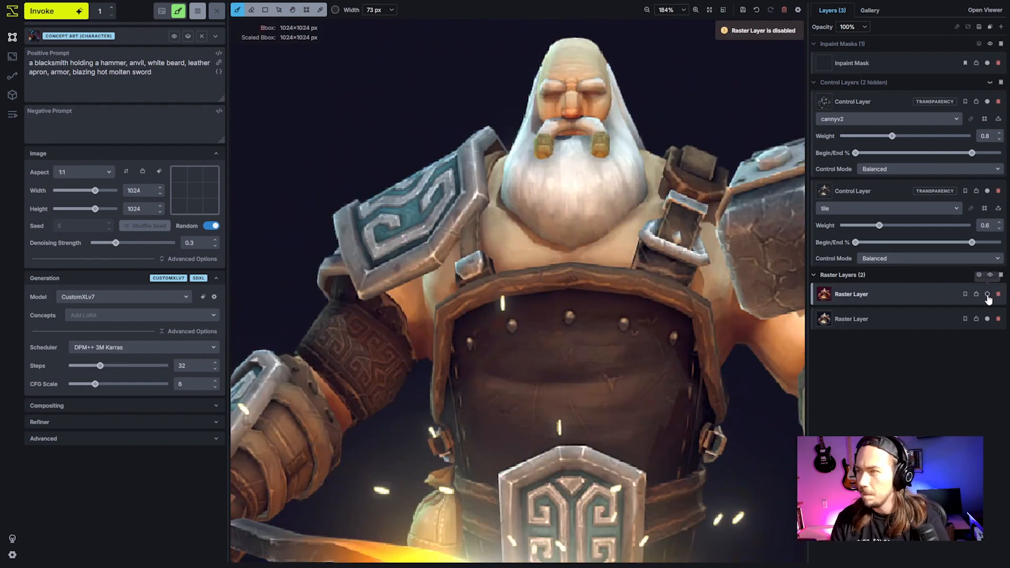
pyautogui.click(987, 296)
pyautogui.click(987, 296)
pyautogui.scroll(-4, 643, 295)
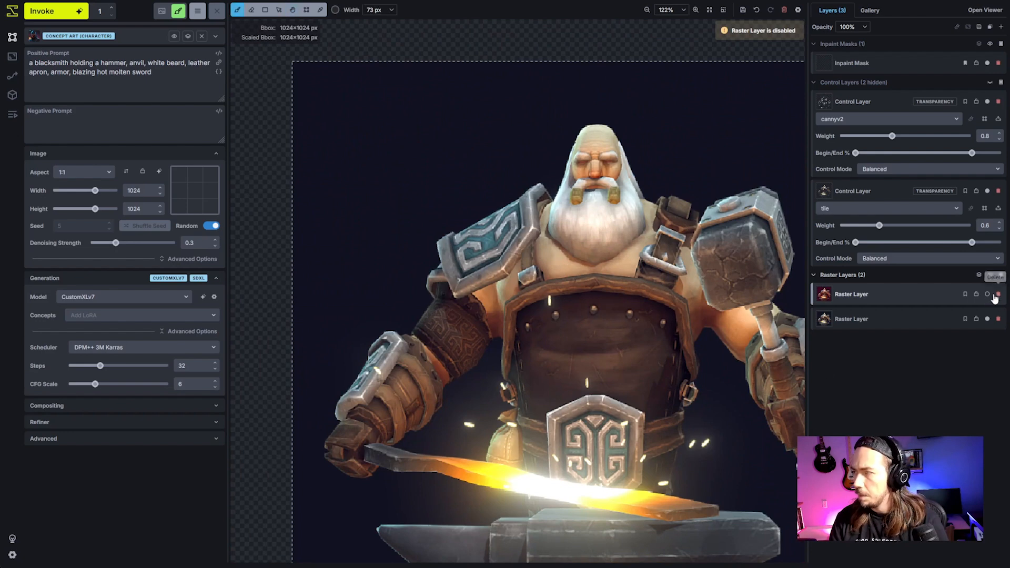
pyautogui.click(987, 295)
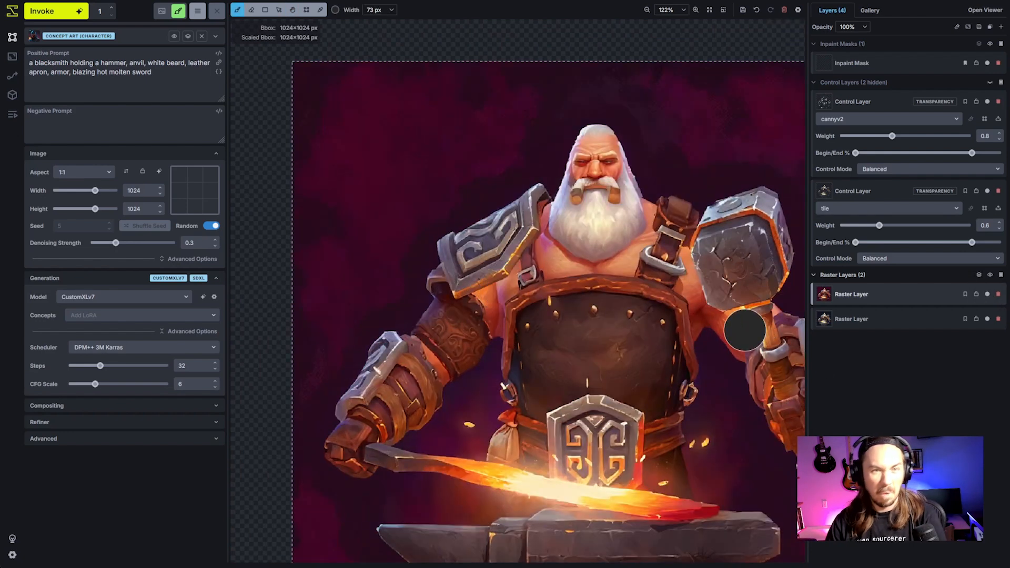
# - Compare the full figure, hammer, molten sword and anvil between the generated and original raster layers
pyautogui.press('h')
pyautogui.scroll(-2, 514, 424)
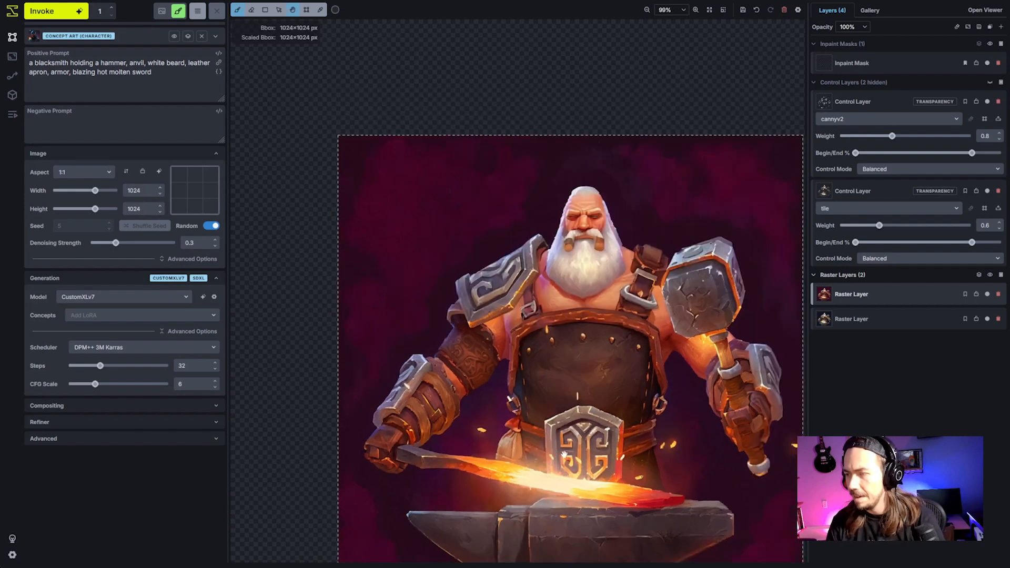
pyautogui.moveTo(563, 454); pyautogui.dragTo(572, 375)
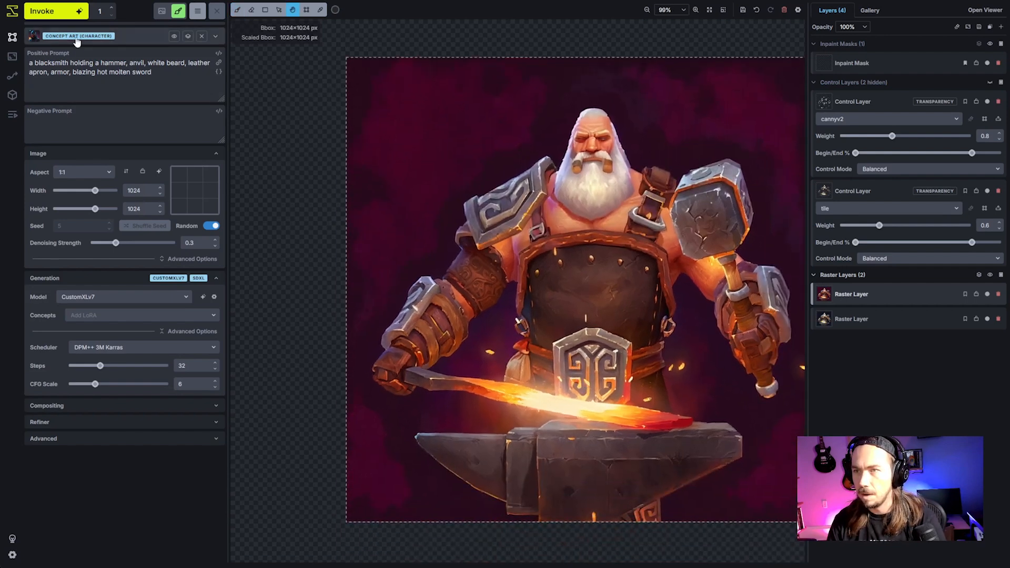
pyautogui.press('b')
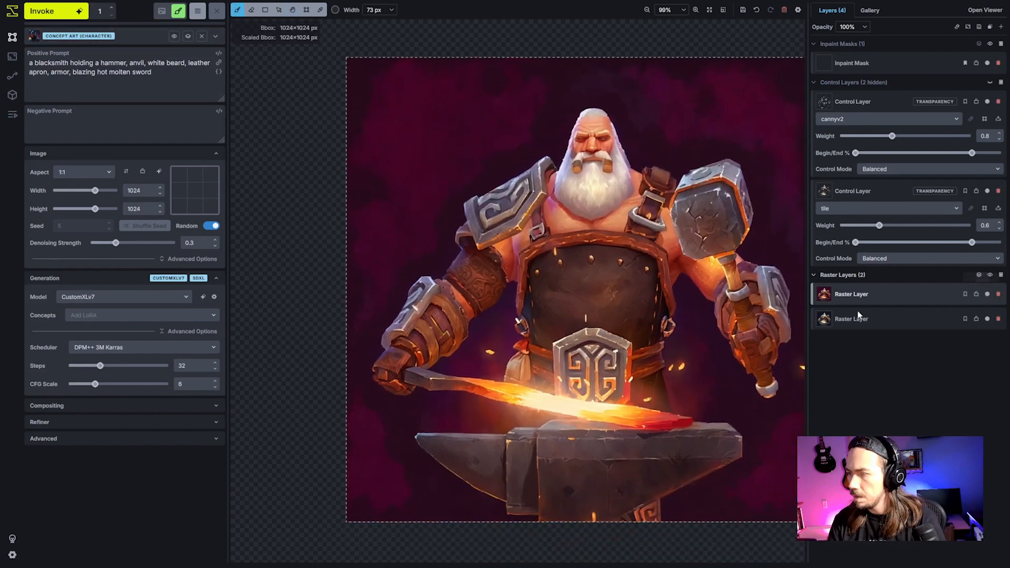
pyautogui.click(987, 294)
pyautogui.click(987, 294)
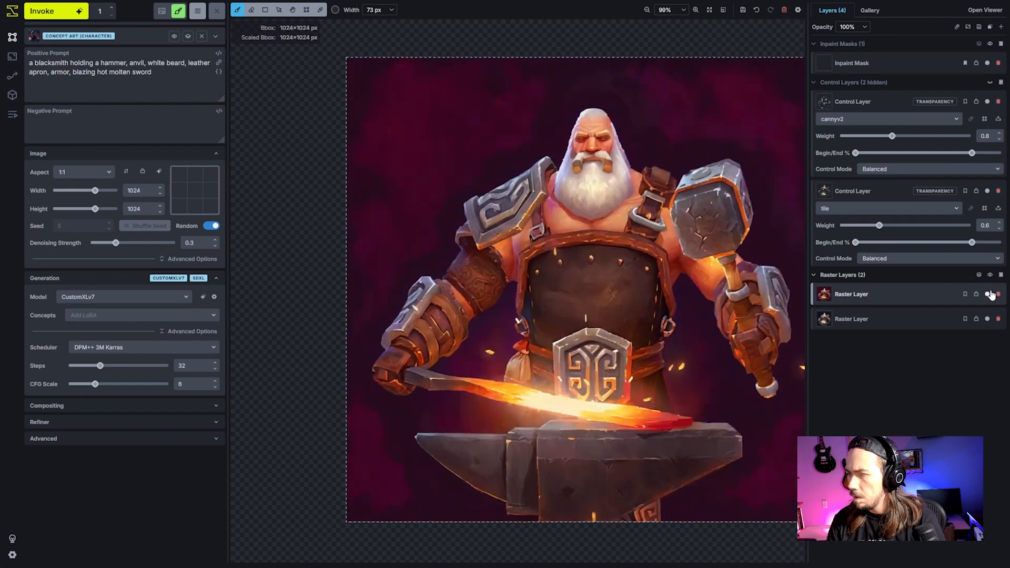
pyautogui.click(989, 294)
pyautogui.click(988, 293)
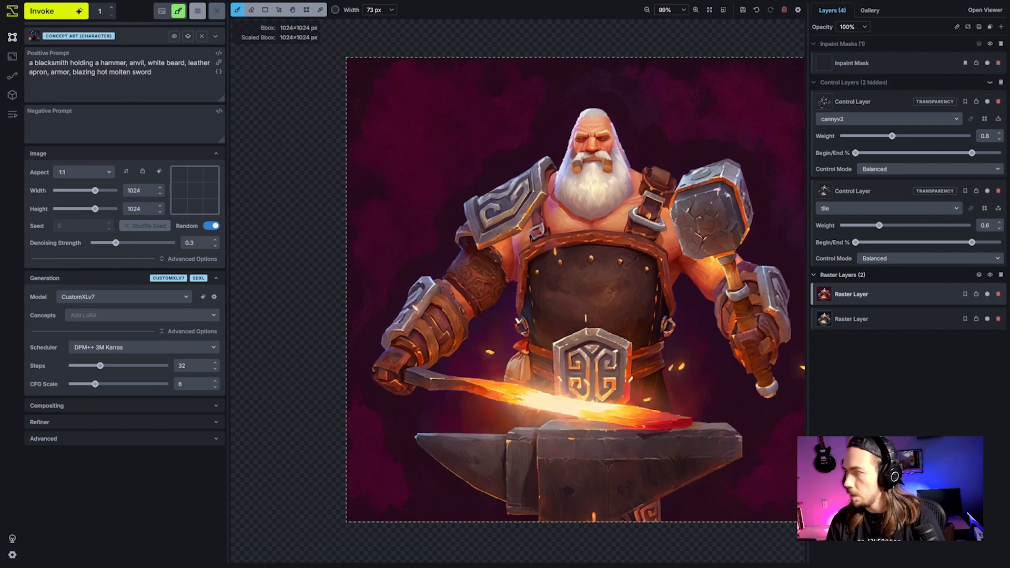
pyautogui.click(987, 299)
pyautogui.click(987, 297)
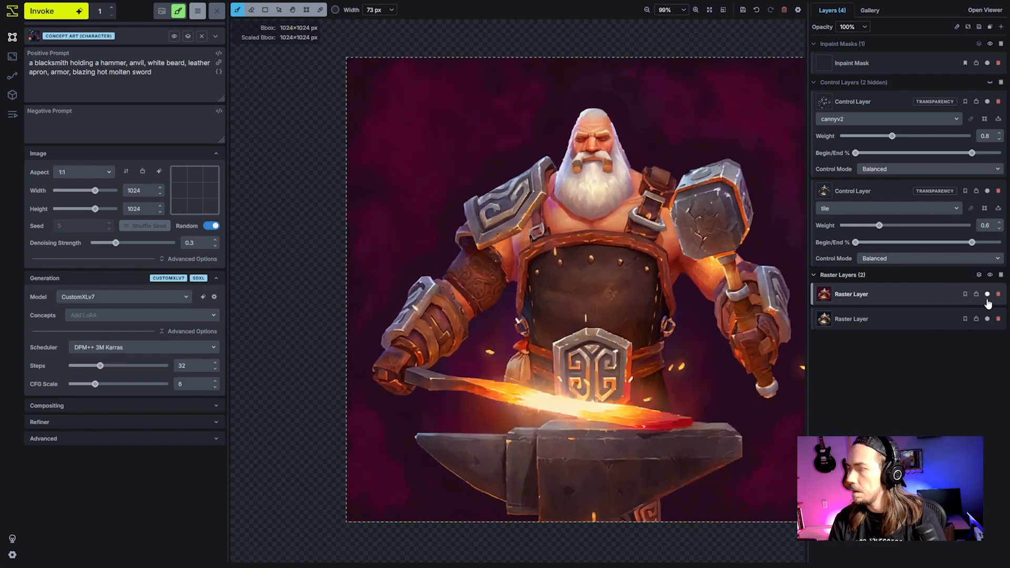
# - Disable the original blacksmith raster layer and show the control layers again
pyautogui.click(987, 320)
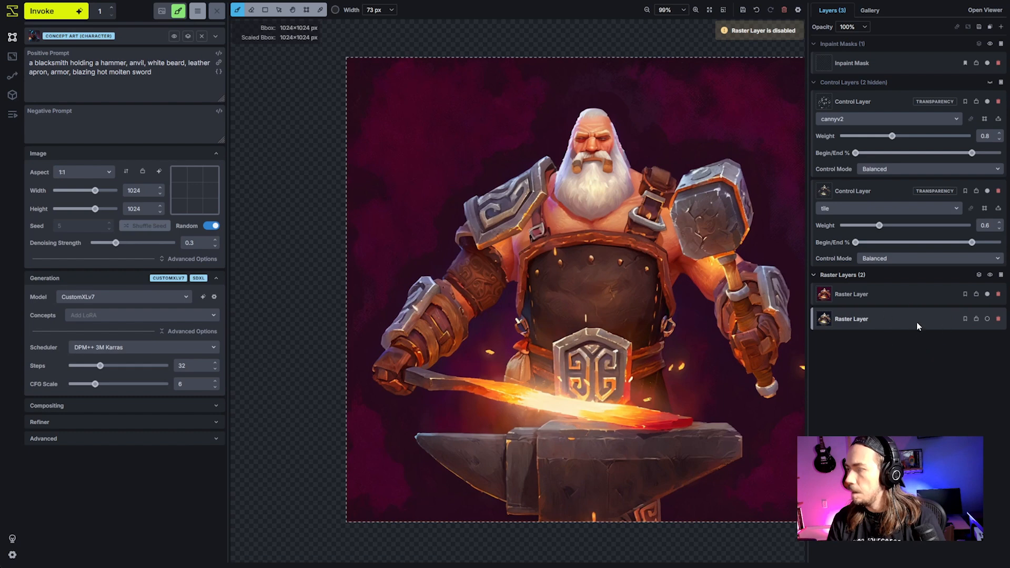
pyautogui.scroll(-2, 752, 265)
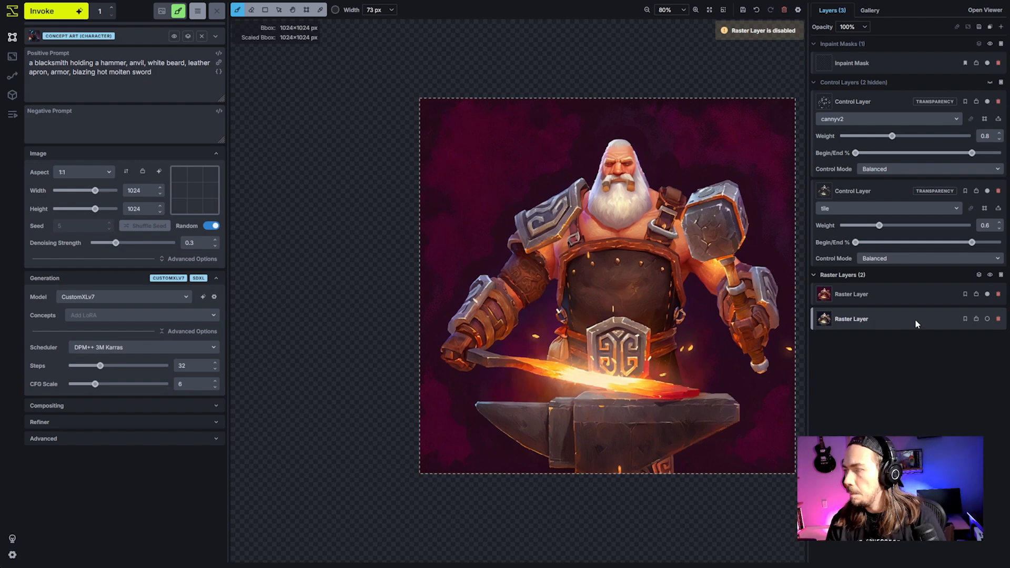
pyautogui.moveTo(718, 307); pyautogui.dragTo(648, 310)
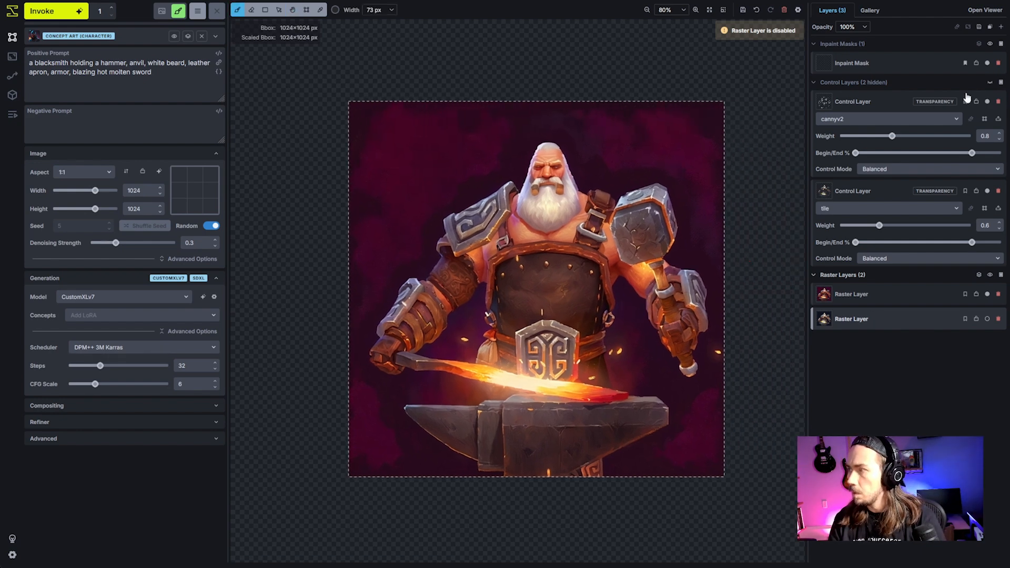
pyautogui.click(990, 82)
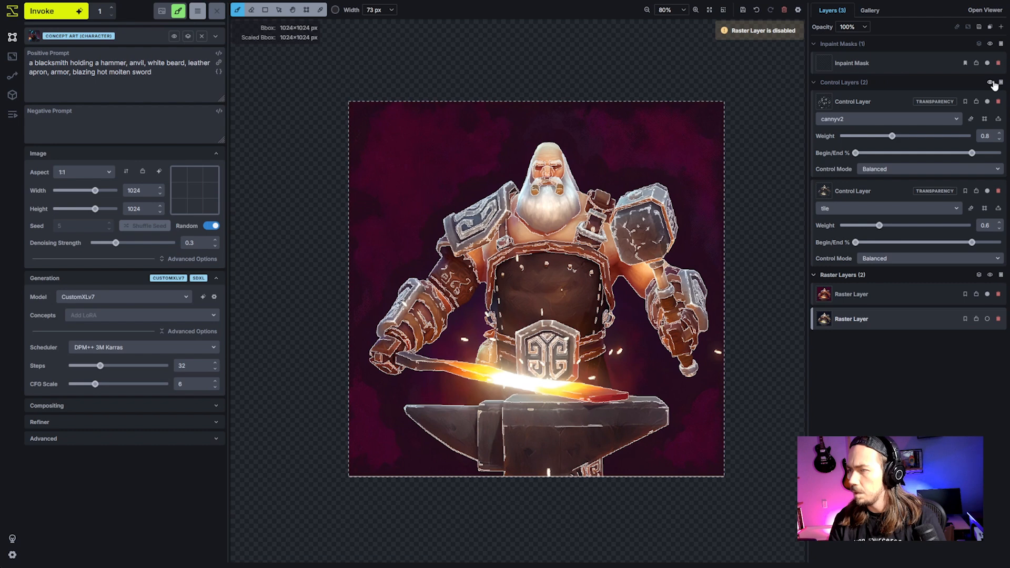
# - Activate the bounding box tool and align the 1024×1024 box with the edges of the blacksmith image
pyautogui.press('c')
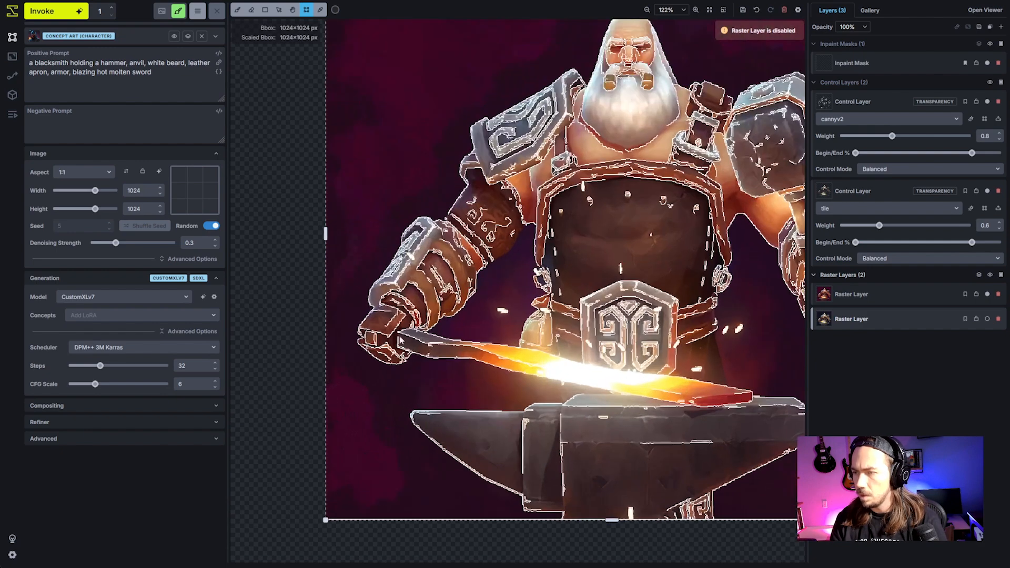
pyautogui.scroll(-3, 544, 341)
pyautogui.hotkey('ctrl', 'z')
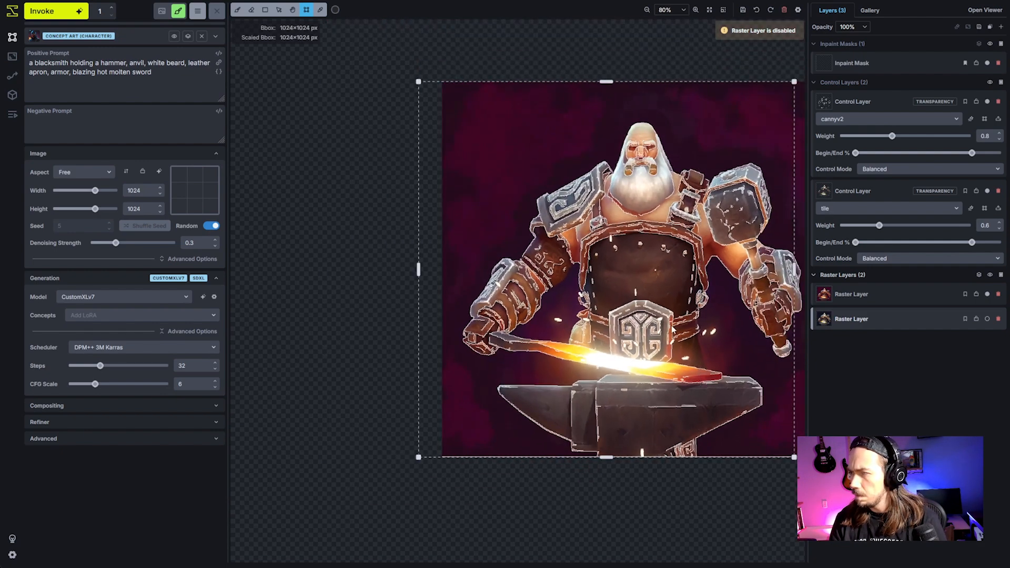
pyautogui.press('space')
pyautogui.moveTo(724, 335); pyautogui.dragTo(615, 344)
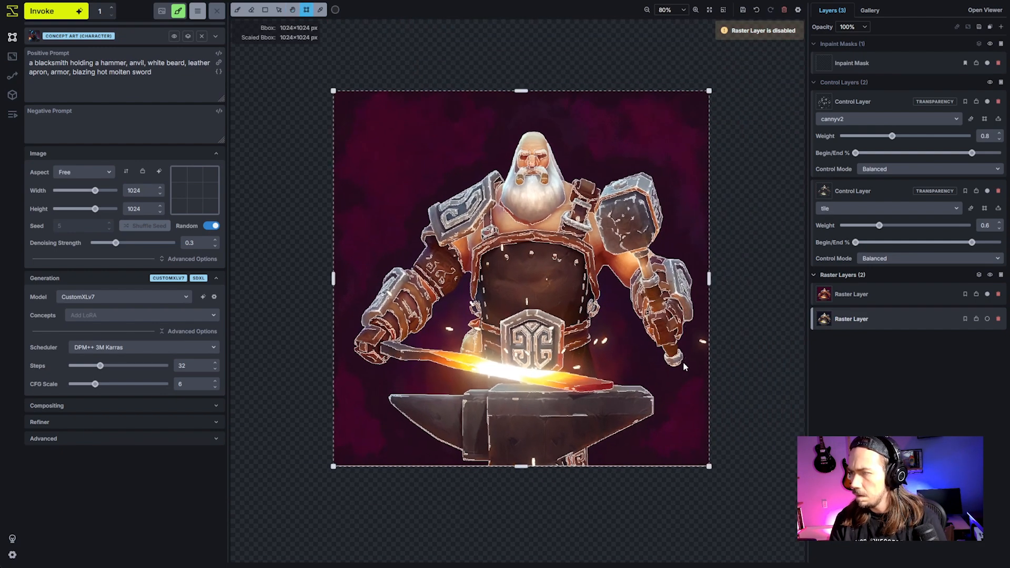
# - Select the cannyv2 control layer and set the brush width to 1 px
pyautogui.scroll(5, 682, 361)
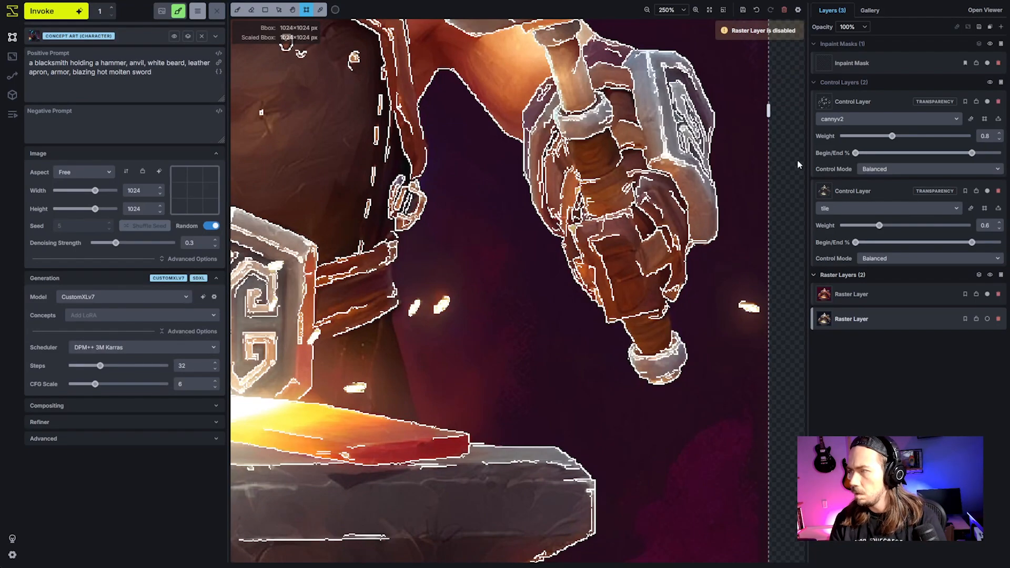
pyautogui.click(870, 105)
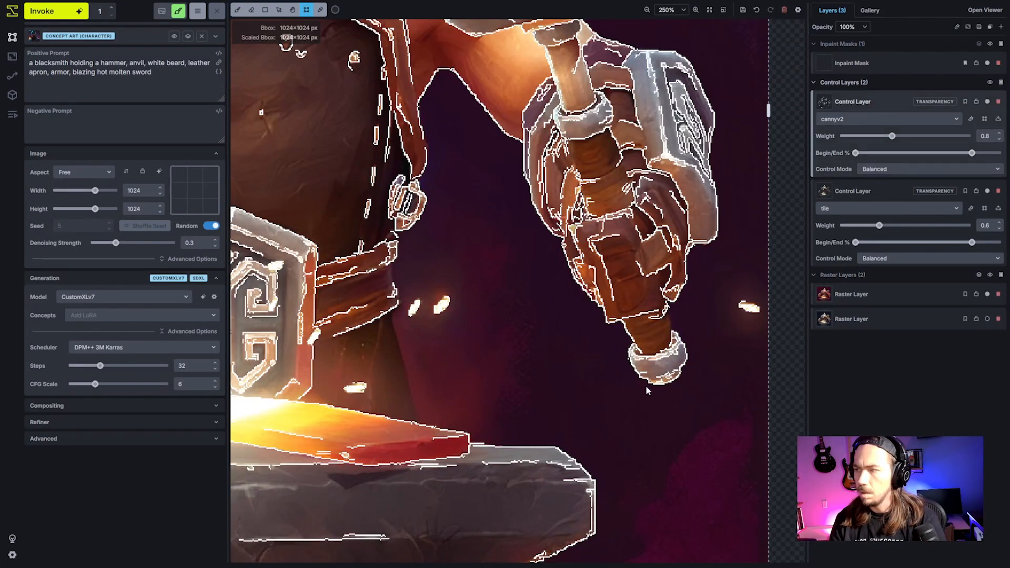
pyautogui.scroll(-5, 646, 388)
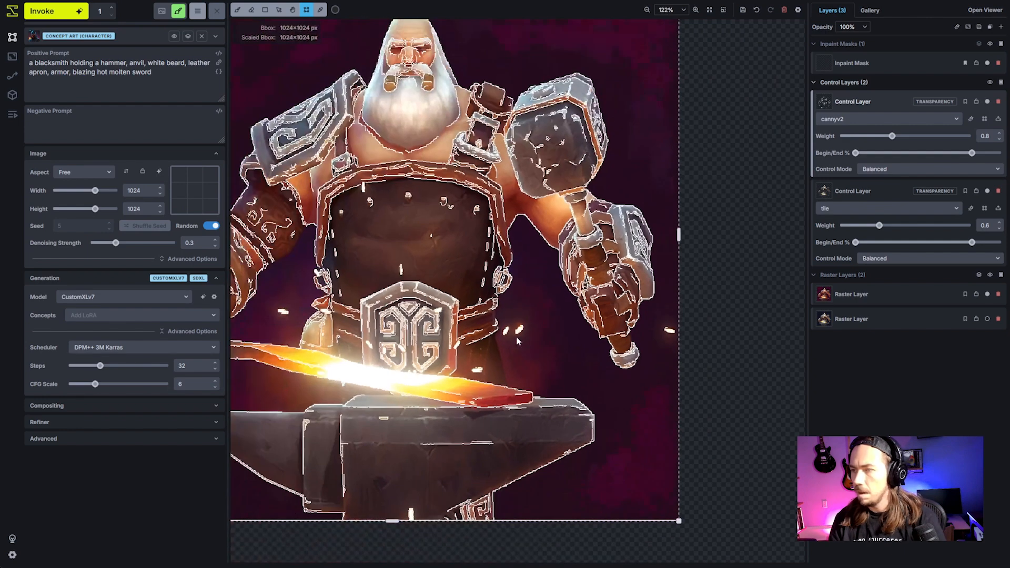
pyautogui.press('h')
pyautogui.moveTo(543, 334); pyautogui.dragTo(619, 331)
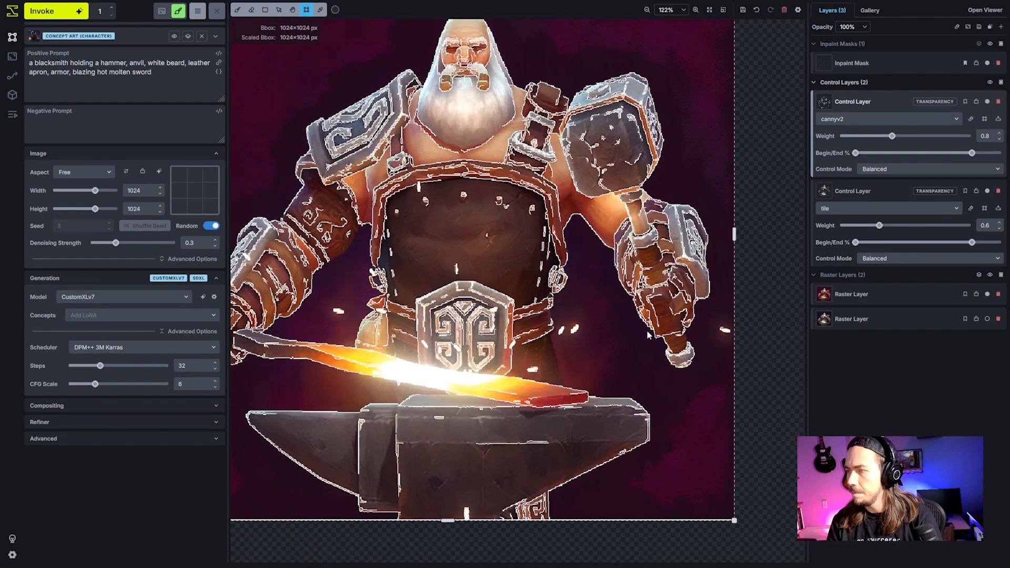
pyautogui.scroll(-3, 646, 329)
pyautogui.scroll(4, 646, 358)
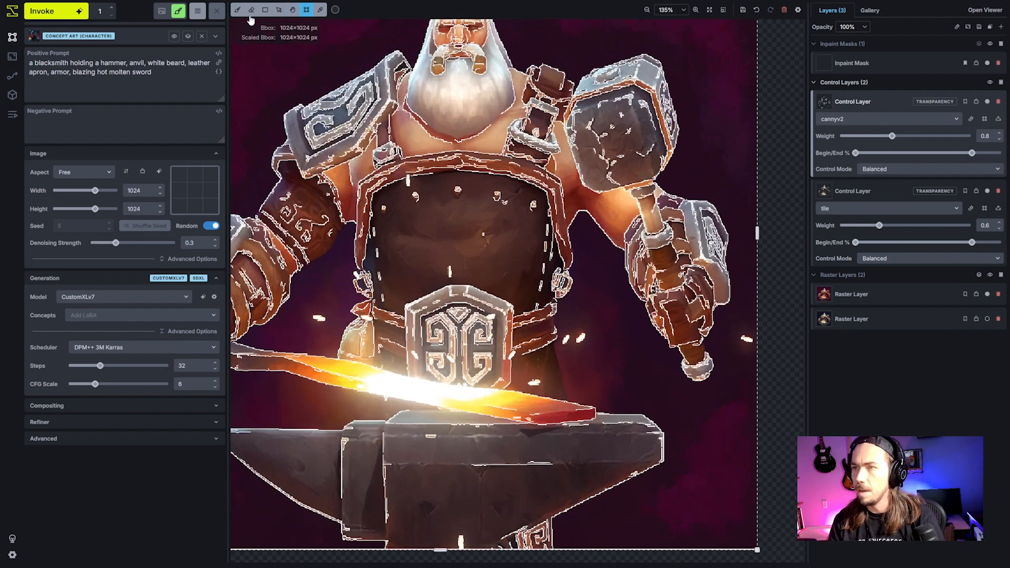
pyautogui.click(237, 10)
pyautogui.click(335, 9)
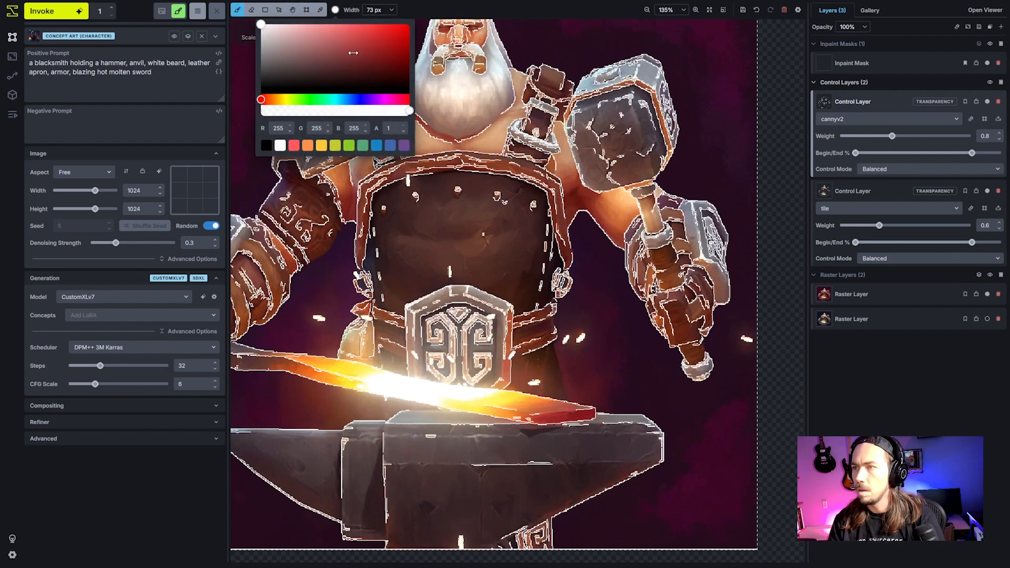
pyautogui.click(391, 9)
pyautogui.moveTo(374, 25); pyautogui.dragTo(339, 25)
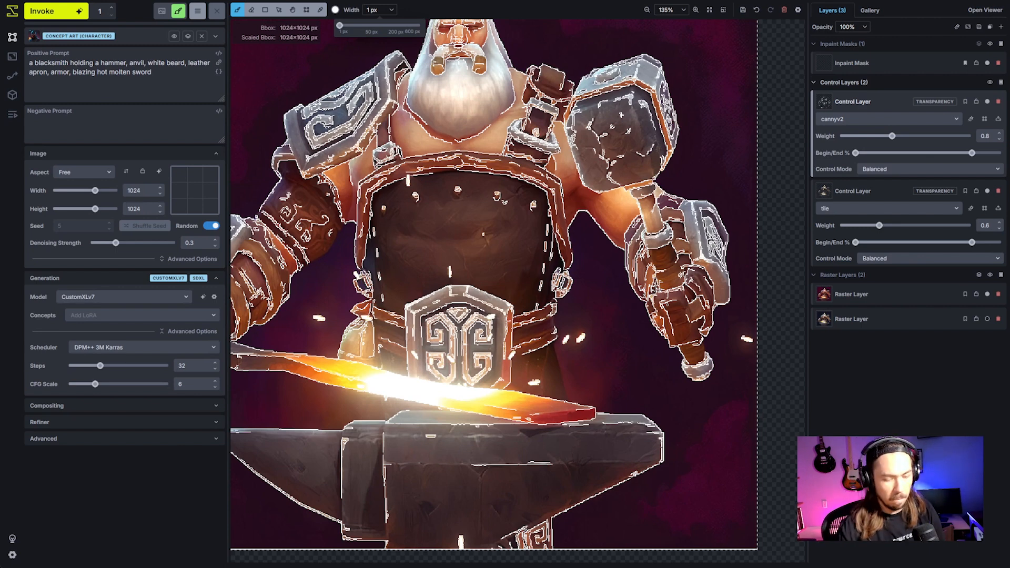
# - Erase the canny edges over the fingers gripping the hammer and redraw the finger separations with three thin white lines
pyautogui.press('e')
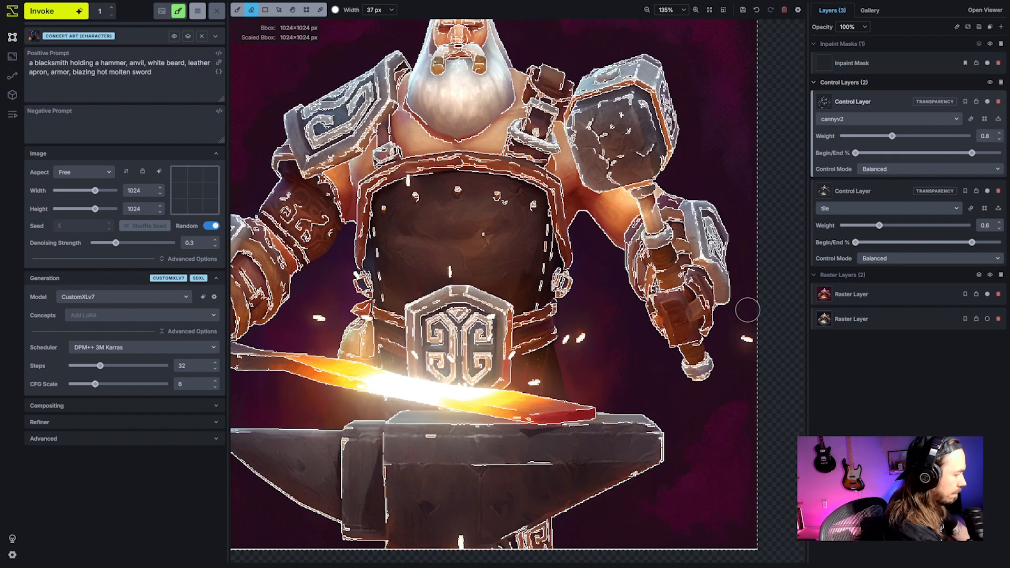
pyautogui.scroll(5, 785, 314)
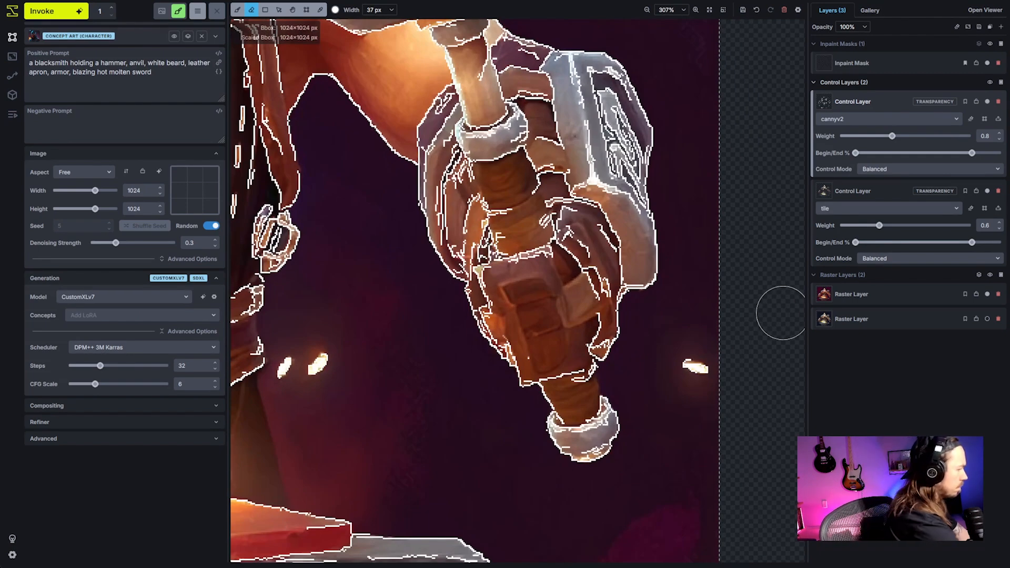
pyautogui.click(238, 9)
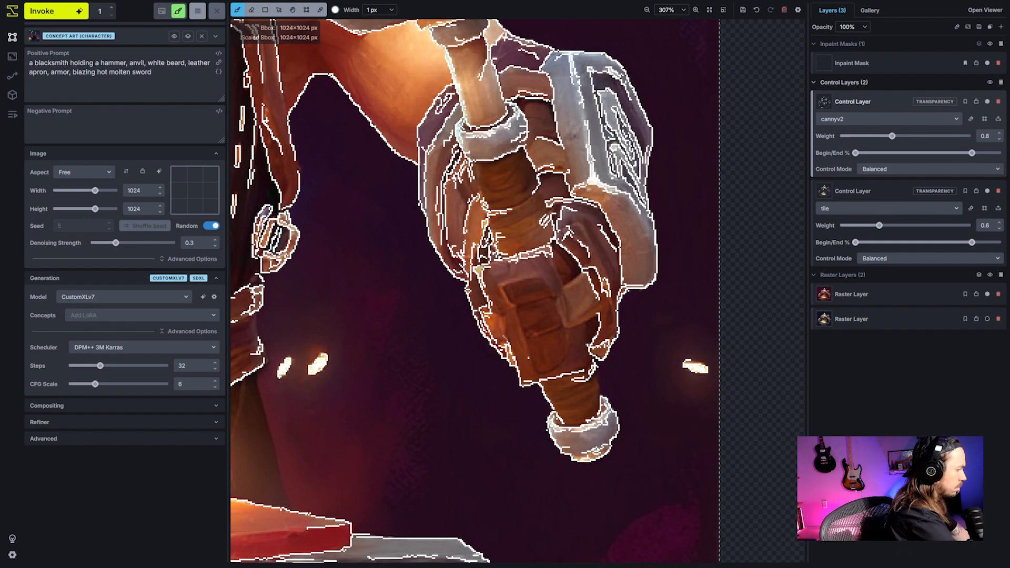
pyautogui.keyDown('alt'); pyautogui.click(508, 304); pyautogui.keyUp('alt')
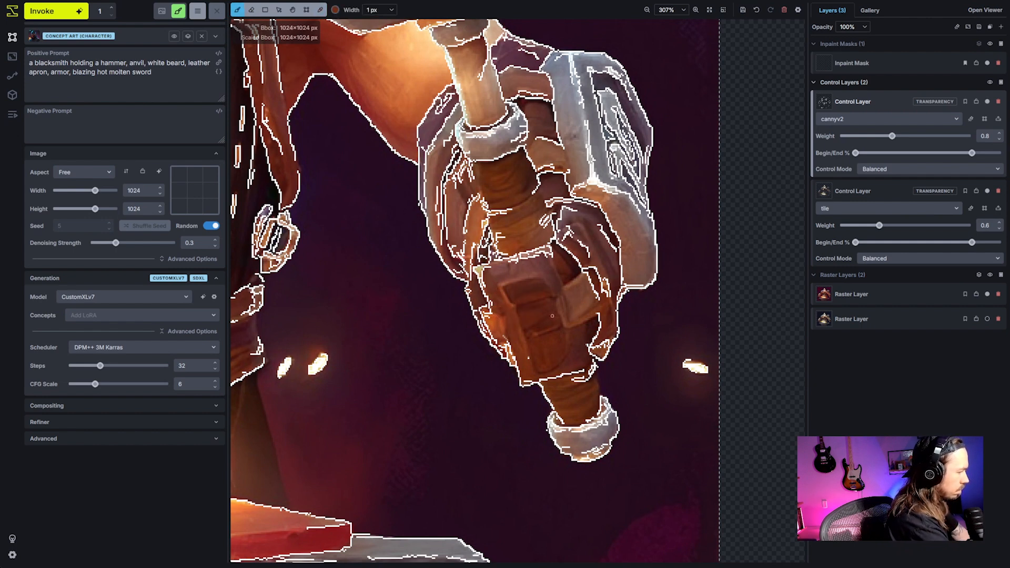
pyautogui.press('d')
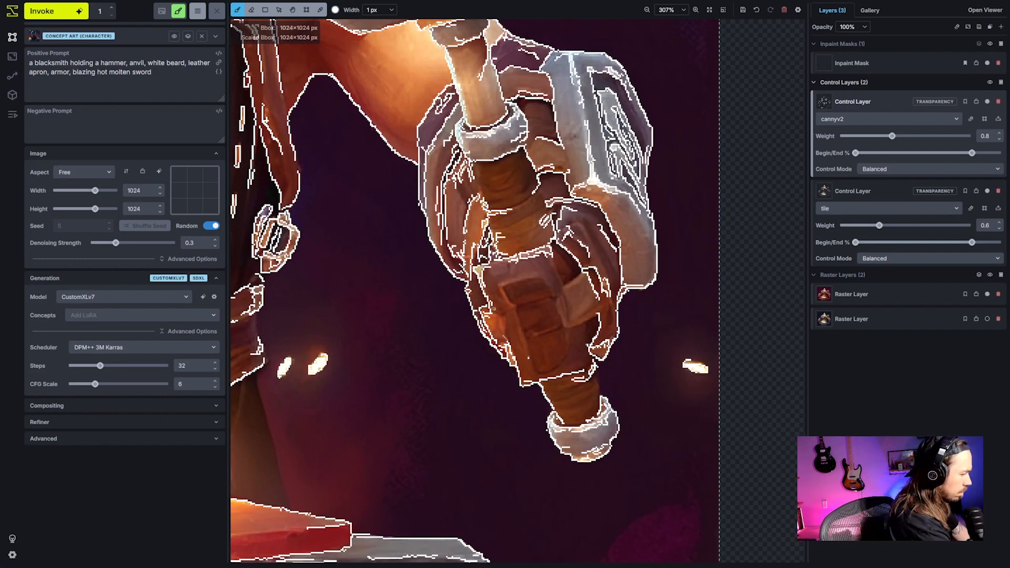
pyautogui.moveTo(495, 308)
pyautogui.mouseDown()
pyautogui.moveTo(556, 297)
pyautogui.moveTo(582, 275)
pyautogui.mouseUp()
pyautogui.moveTo(504, 343); pyautogui.dragTo(555, 332)
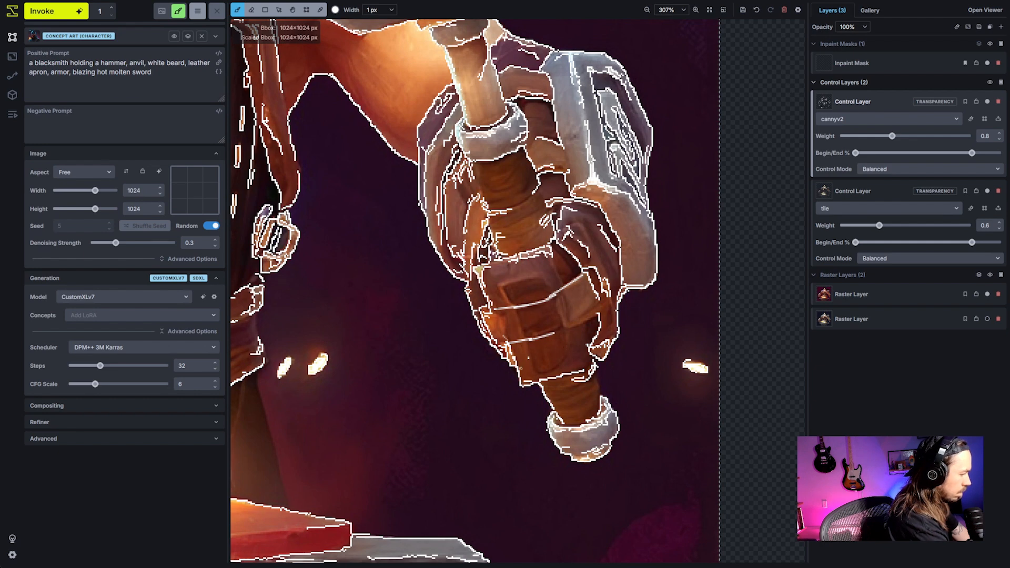
pyautogui.moveTo(518, 364); pyautogui.dragTo(577, 345)
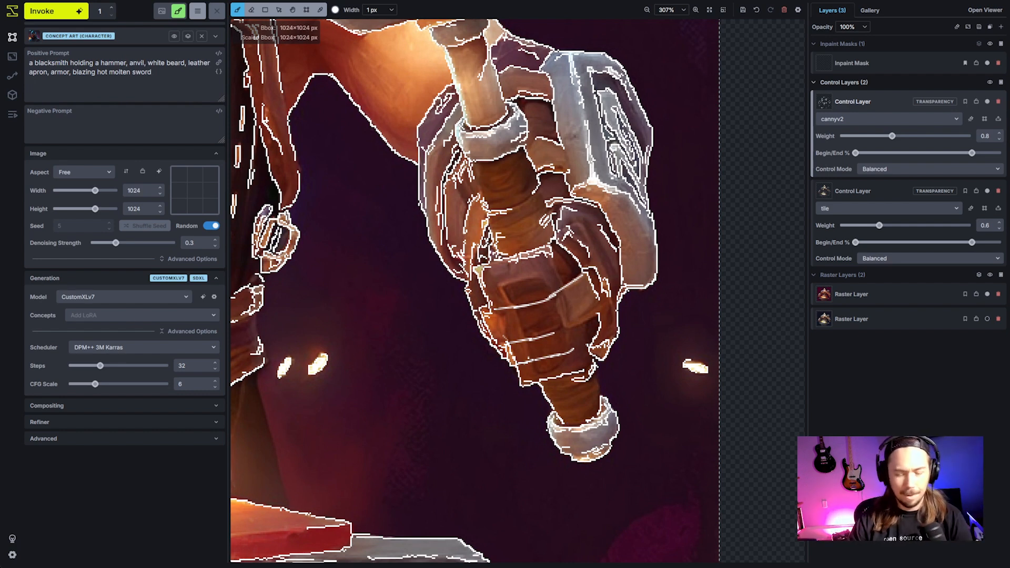
pyautogui.press('e')
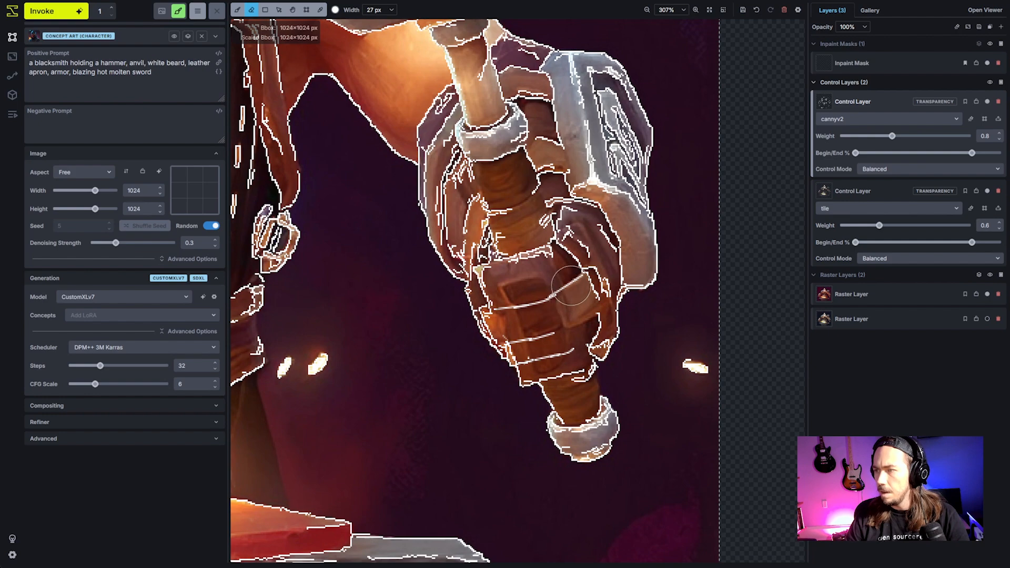
# - Shrink the bounding box to 448×448 px and move it over the blacksmith's head and shoulders
pyautogui.scroll(-10, 635, 299)
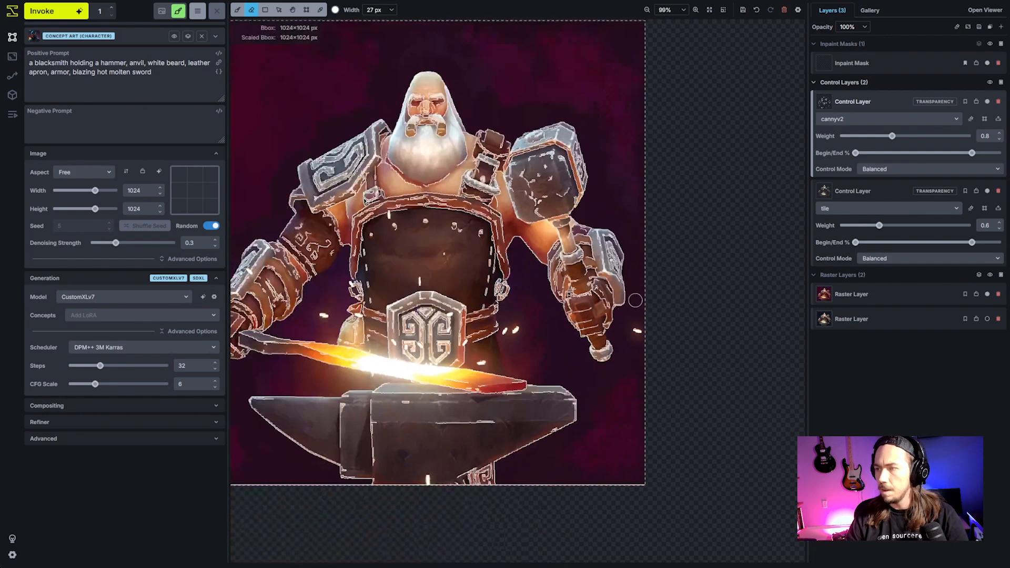
pyautogui.scroll(-2, 634, 300)
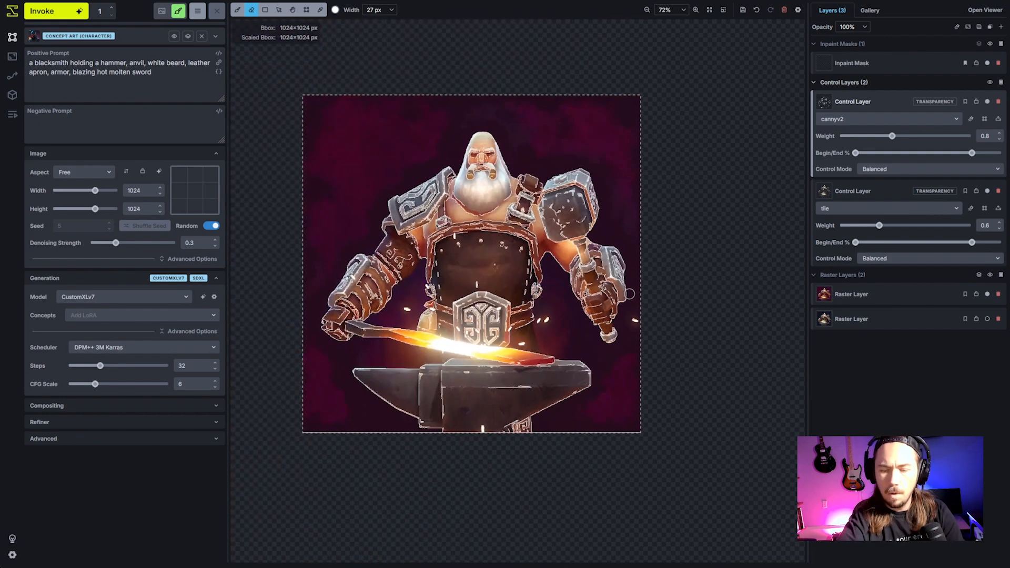
pyautogui.press('c')
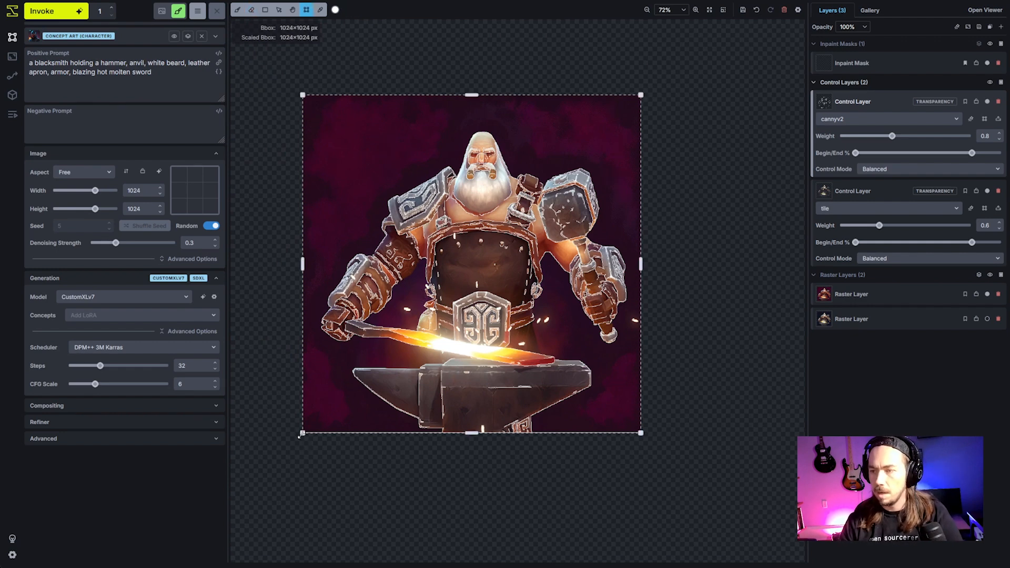
pyautogui.moveTo(303, 432); pyautogui.dragTo(486, 231)
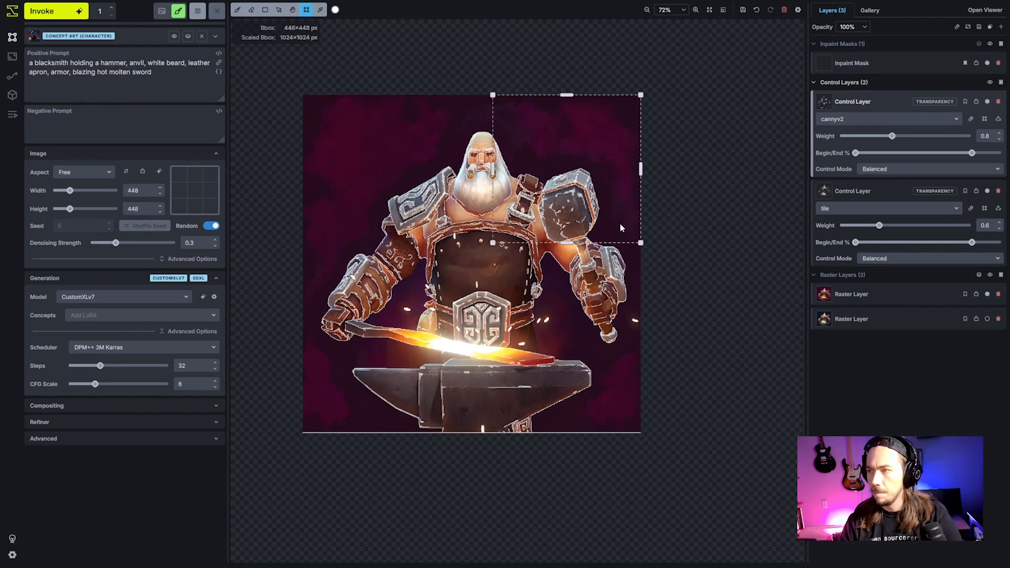
pyautogui.moveTo(619, 226); pyautogui.dragTo(528, 233)
pyautogui.scroll(10, 514, 243)
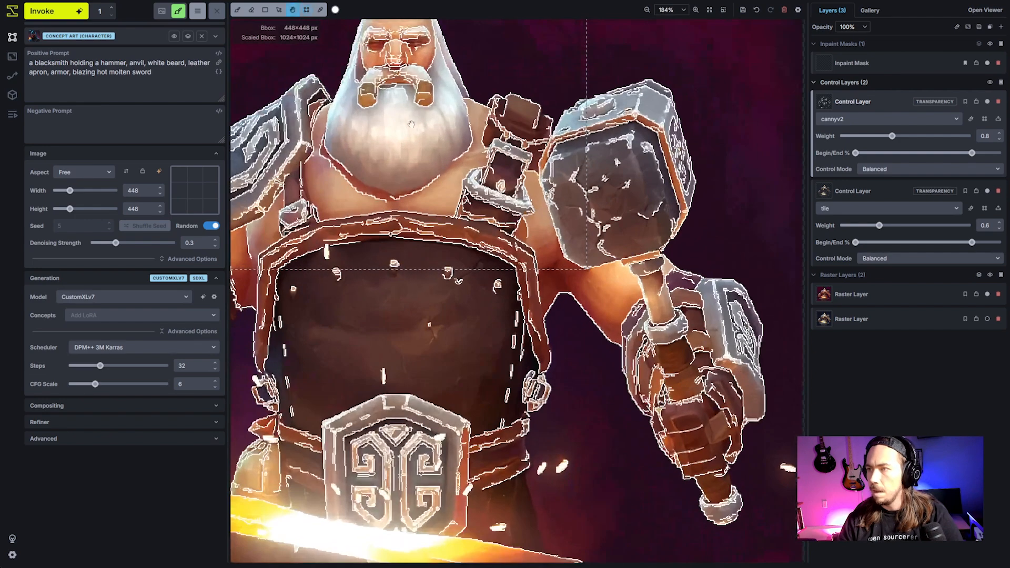
pyautogui.press('c')
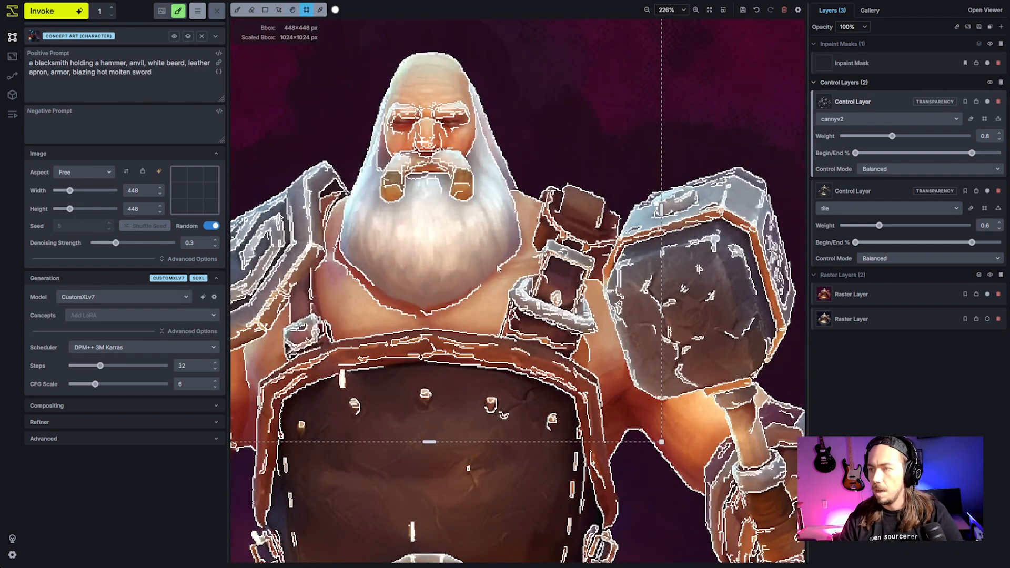
pyautogui.scroll(-4, 497, 266)
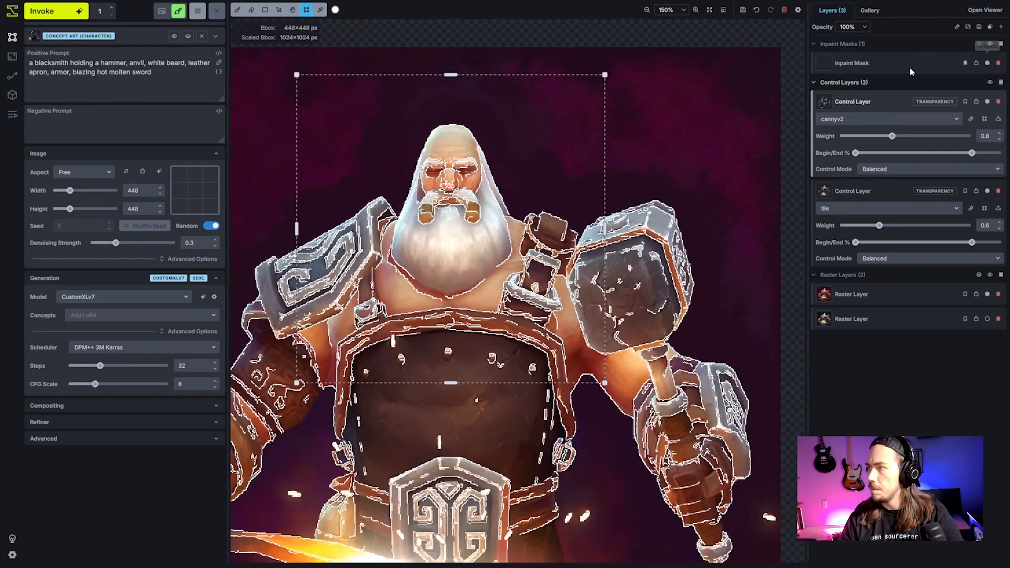
# - Paint the existing inpaint mask over the blacksmith's head and beard with a 76 px brush
pyautogui.click(860, 64)
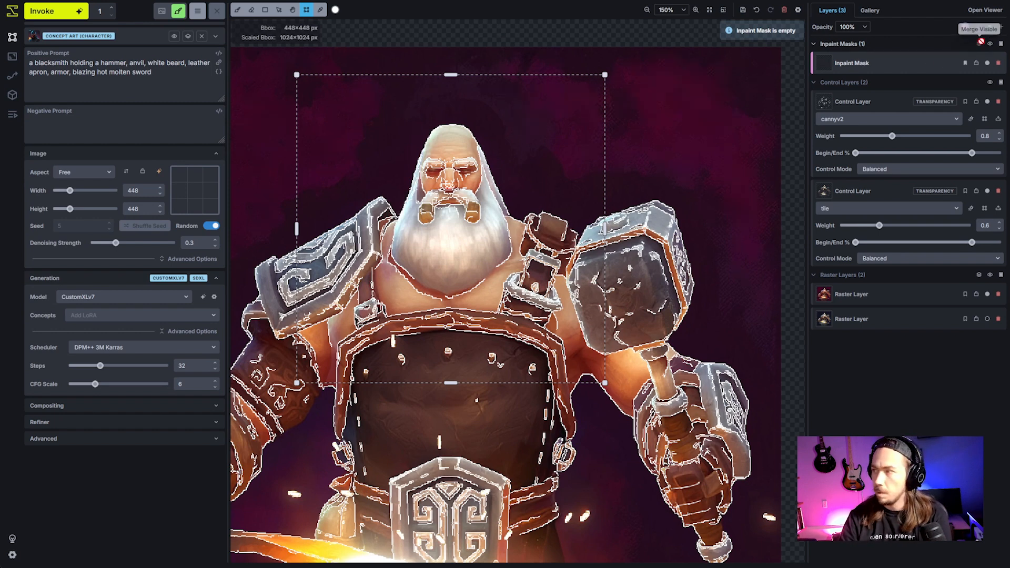
pyautogui.click(1000, 27)
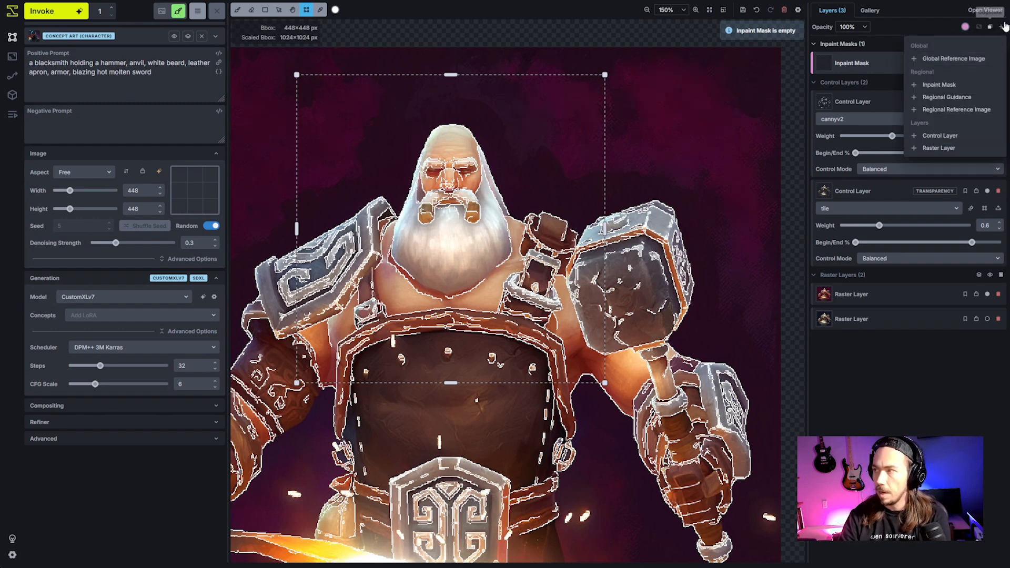
pyautogui.click(918, 20)
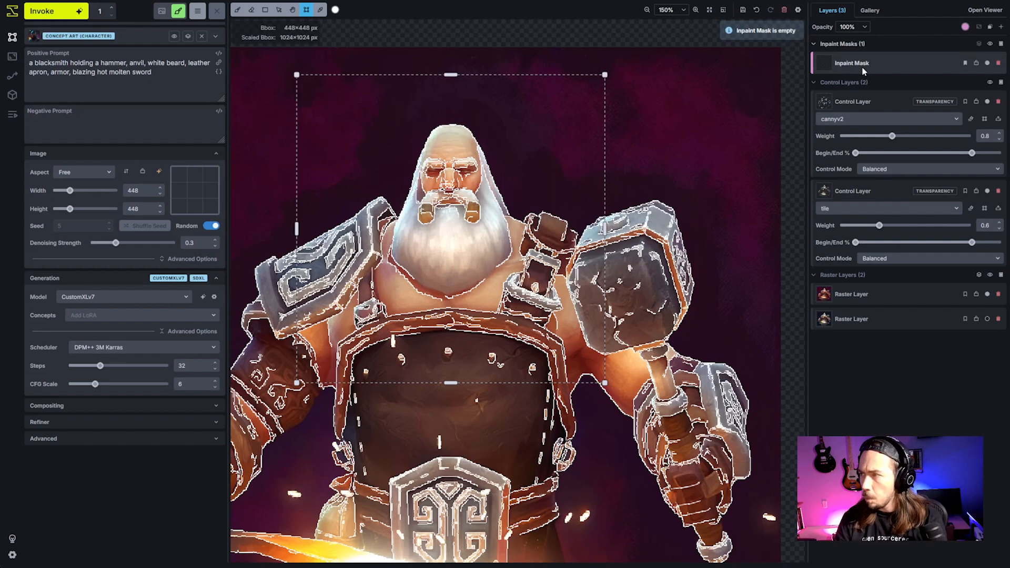
pyautogui.press('b')
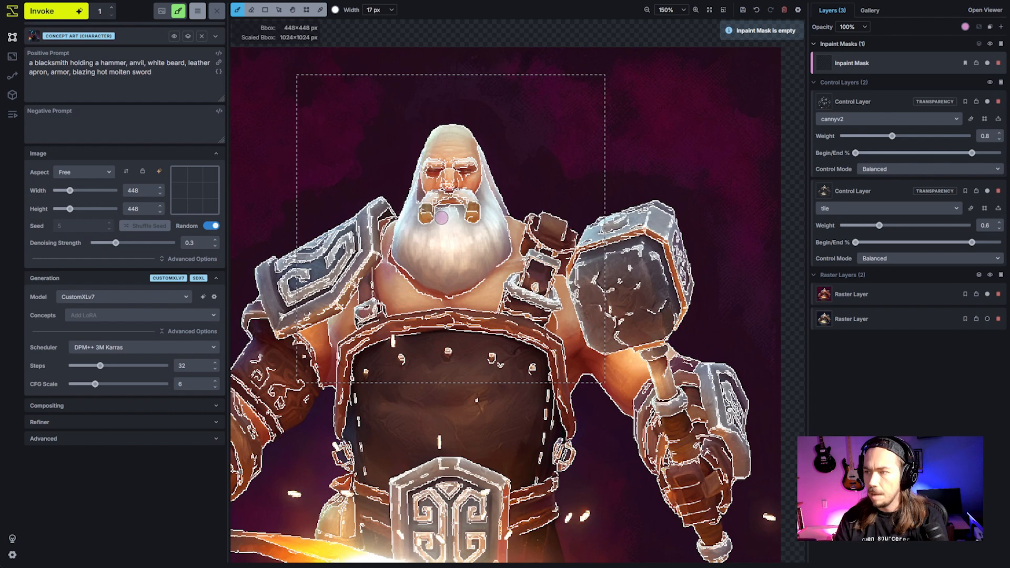
pyautogui.scroll(14, 442, 218)
pyautogui.moveTo(454, 273)
pyautogui.mouseDown()
pyautogui.moveTo(416, 255)
pyautogui.moveTo(418, 219)
pyautogui.moveTo(448, 145)
pyautogui.moveTo(475, 172)
pyautogui.moveTo(489, 223)
pyautogui.moveTo(476, 245)
pyautogui.moveTo(454, 225)
pyautogui.moveTo(452, 184)
pyautogui.mouseUp()
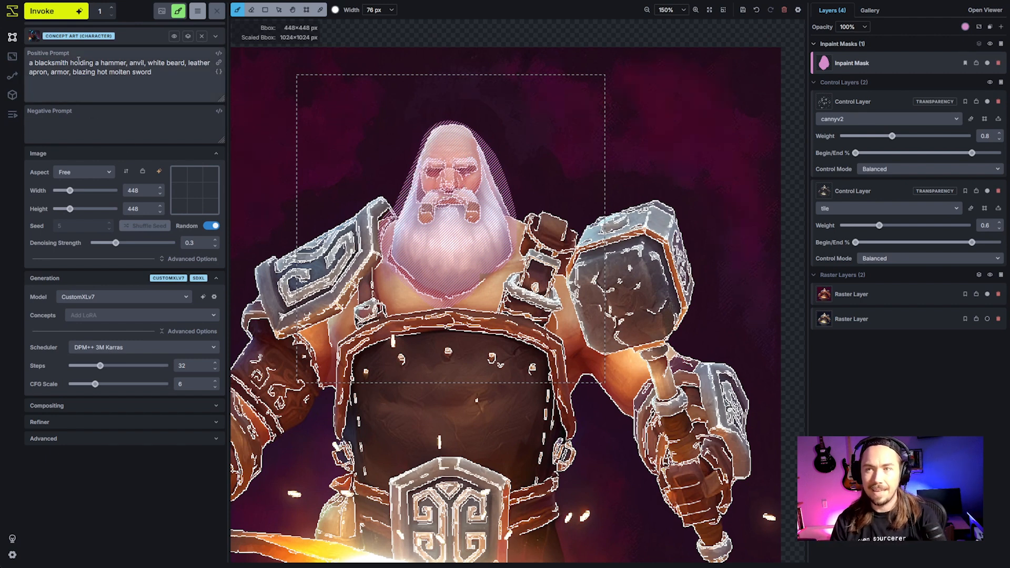
# - Remove "holding a hammer, anvil" and "blazing hot molten sword" from the positive prompt, leaving "a blacksmith, white beard, leather apron, armor"
pyautogui.moveTo(78, 61); pyautogui.dragTo(128, 66)
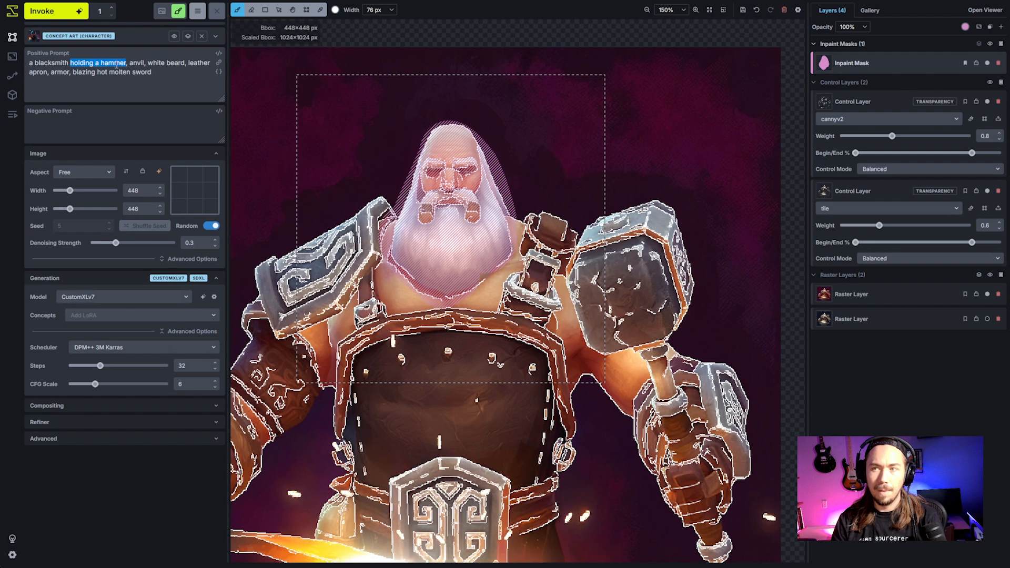
pyautogui.keyDown('shift'); pyautogui.click(147, 64); pyautogui.keyUp('shift')
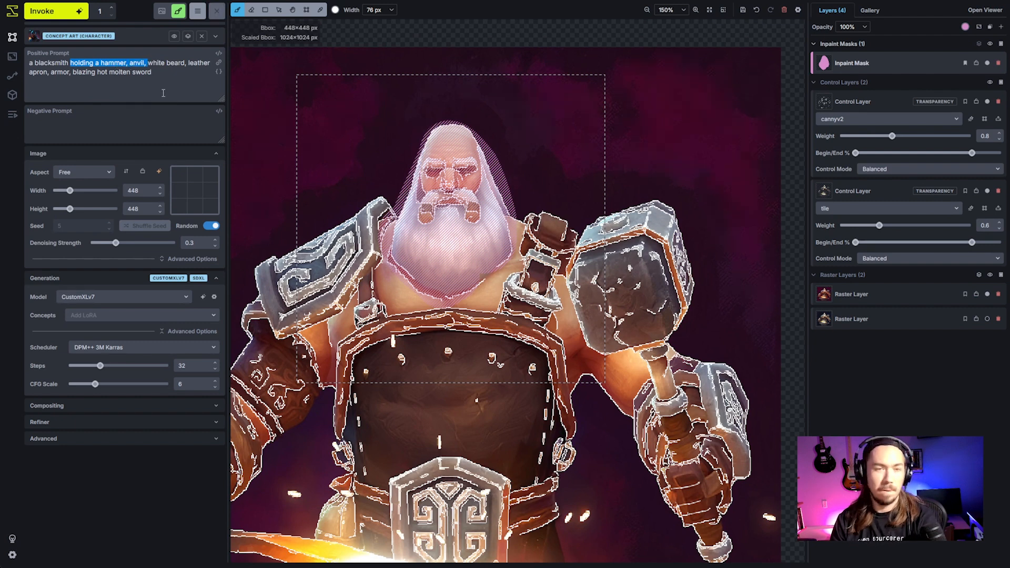
pyautogui.press('BackSpace')
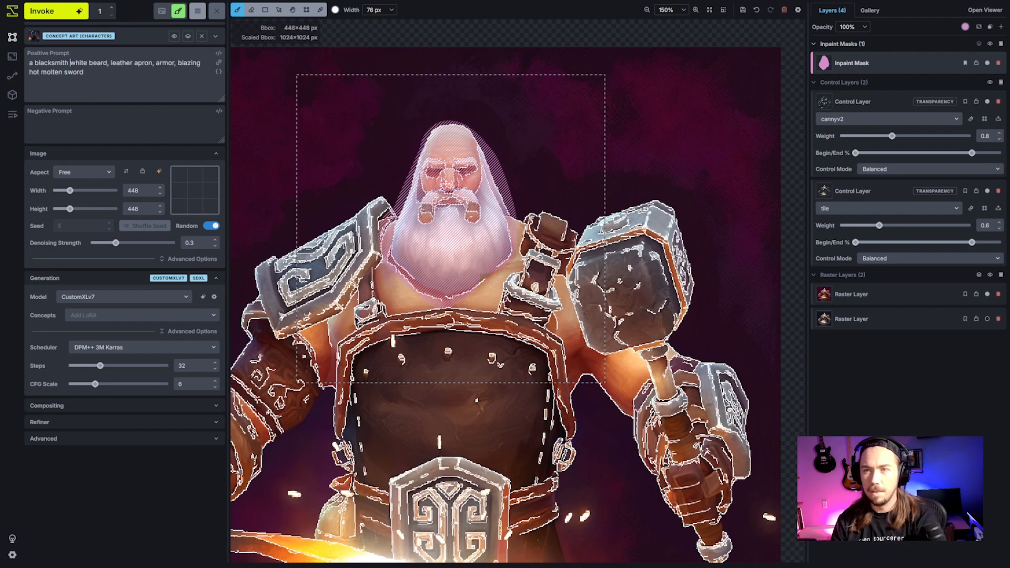
pyautogui.press('BackSpace')
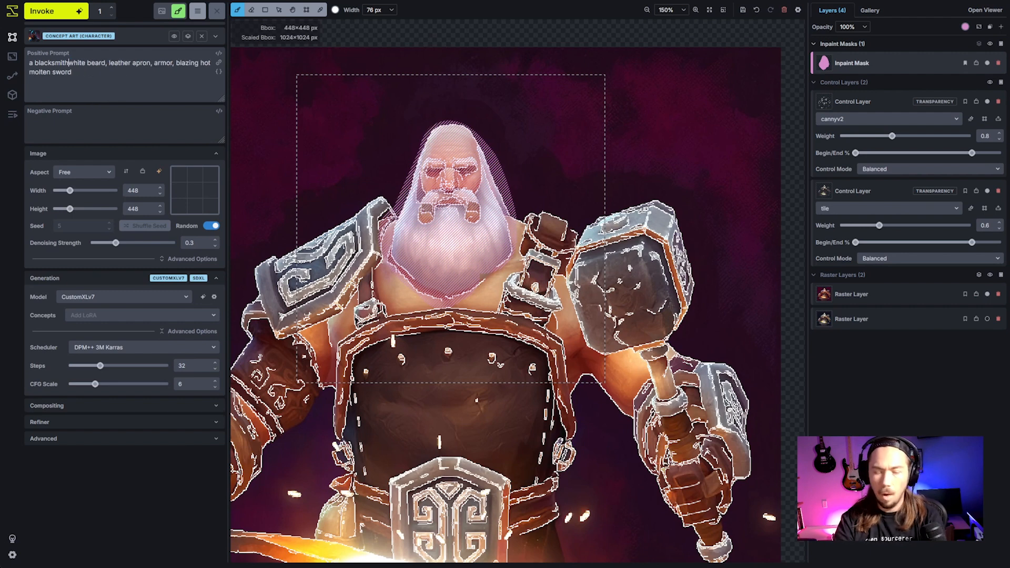
pyautogui.write(',')
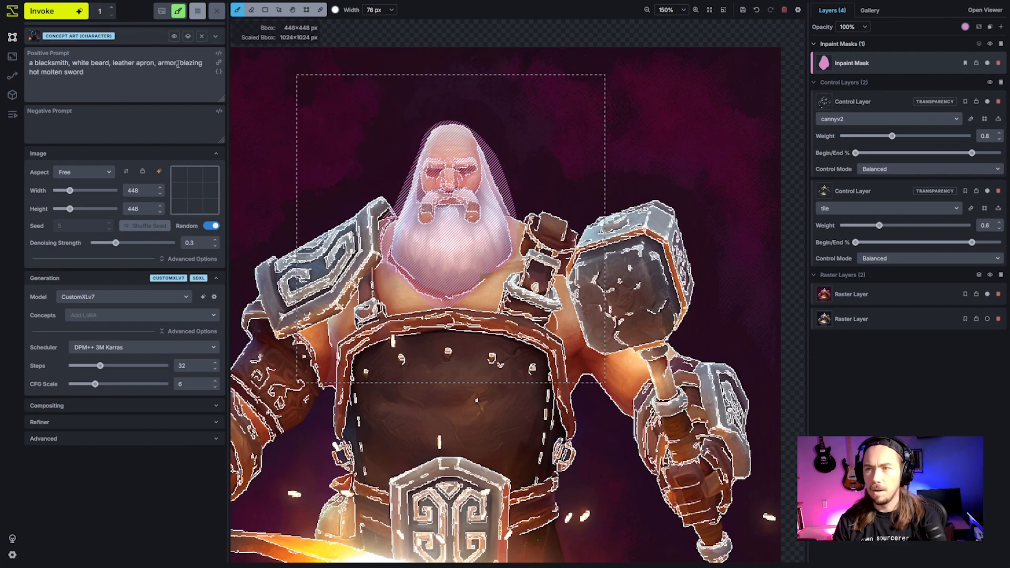
pyautogui.moveTo(177, 63); pyautogui.dragTo(84, 72)
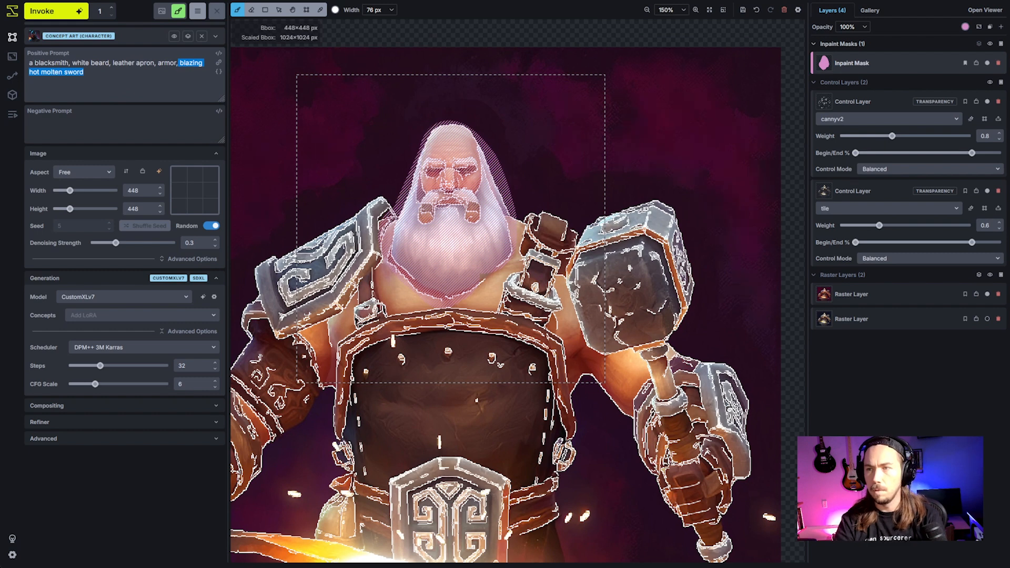
pyautogui.press('BackSpace')
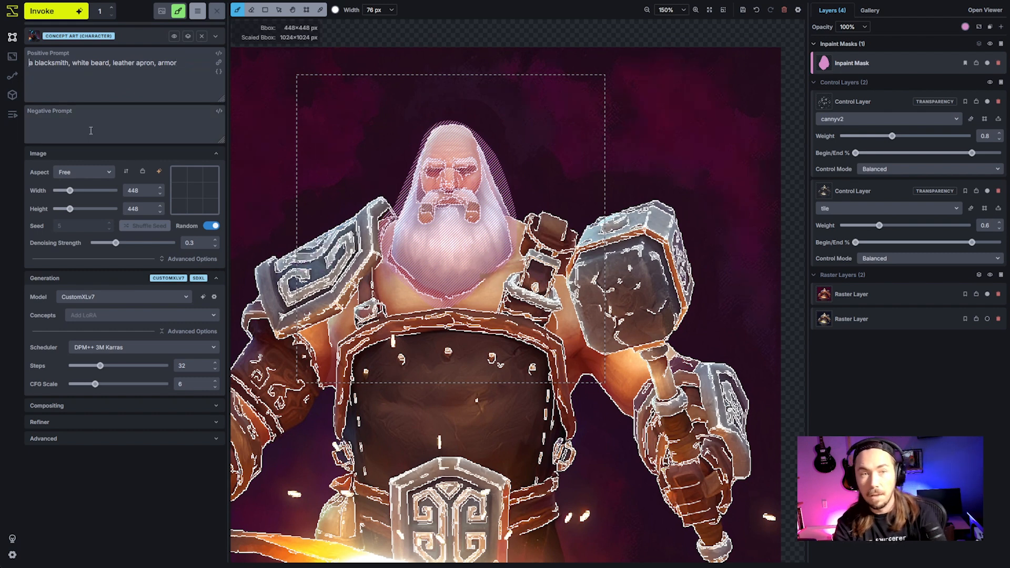
pyautogui.write('close-up o')
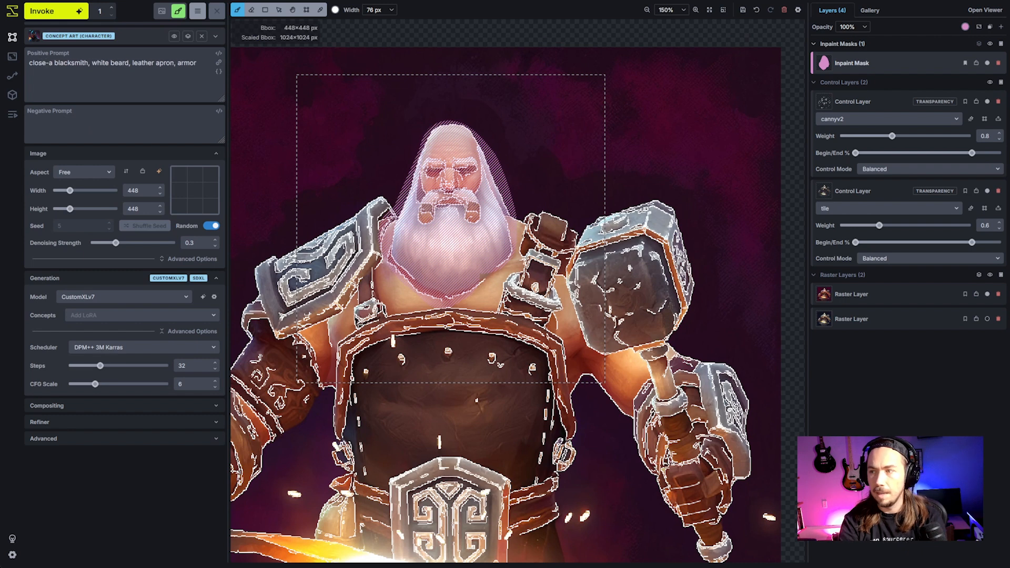
pyautogui.press('BackSpace')
pyautogui.press('BackSpace')
pyautogui.press('BackSpace')
pyautogui.press('BackSpace')
pyautogui.press('BackSpace')
pyautogui.press('BackSpace')
pyautogui.press('BackSpace')
pyautogui.press('BackSpace')
pyautogui.press('BackSpace')
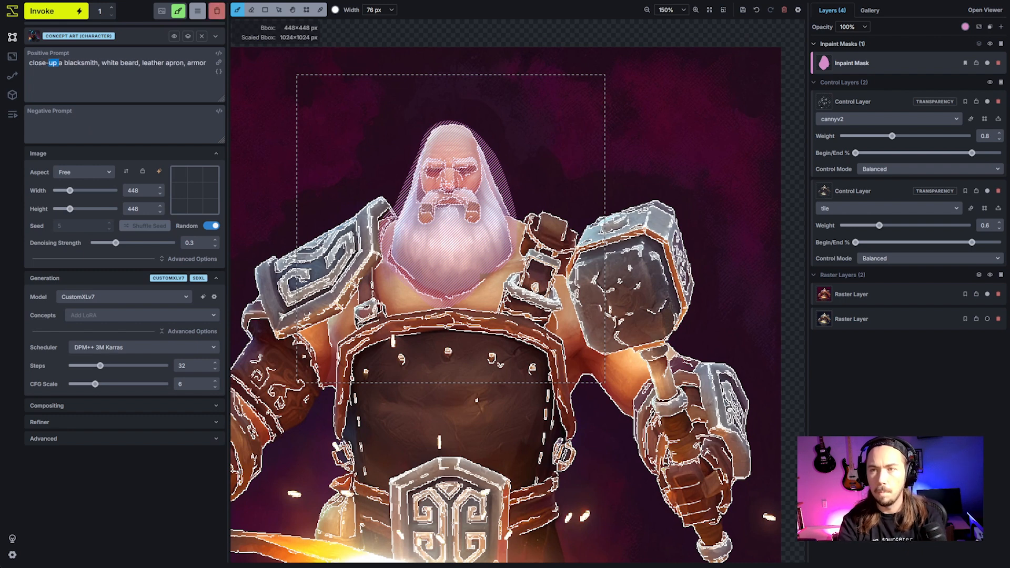
pyautogui.press('BackSpace')
# - Begin the positive prompt with "portrait of" and add "stern face" at its end
pyautogui.write('portrait of')
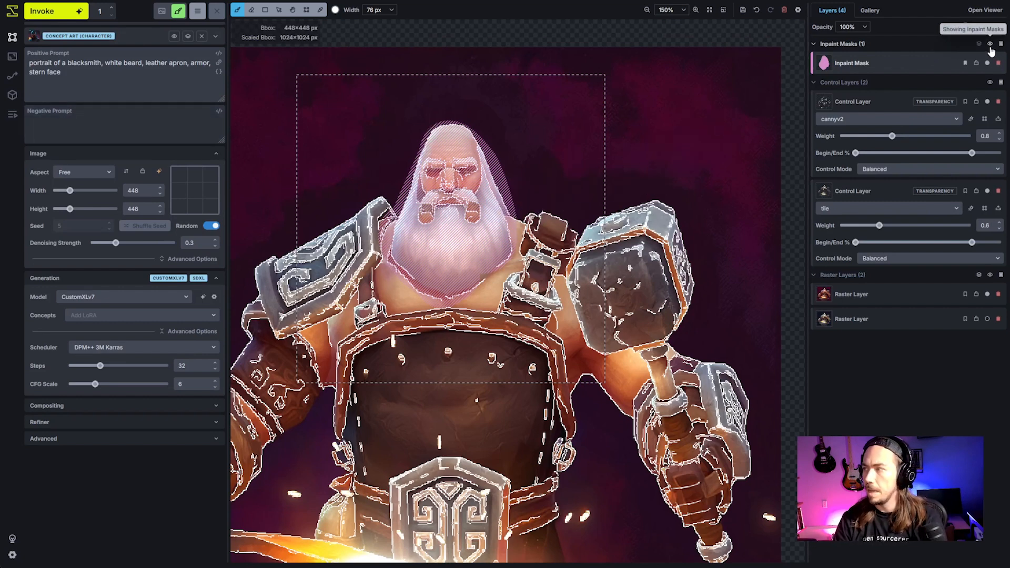
# - Hide the control layers and the inpaint mask, and add a regional guidance layer
pyautogui.click(989, 82)
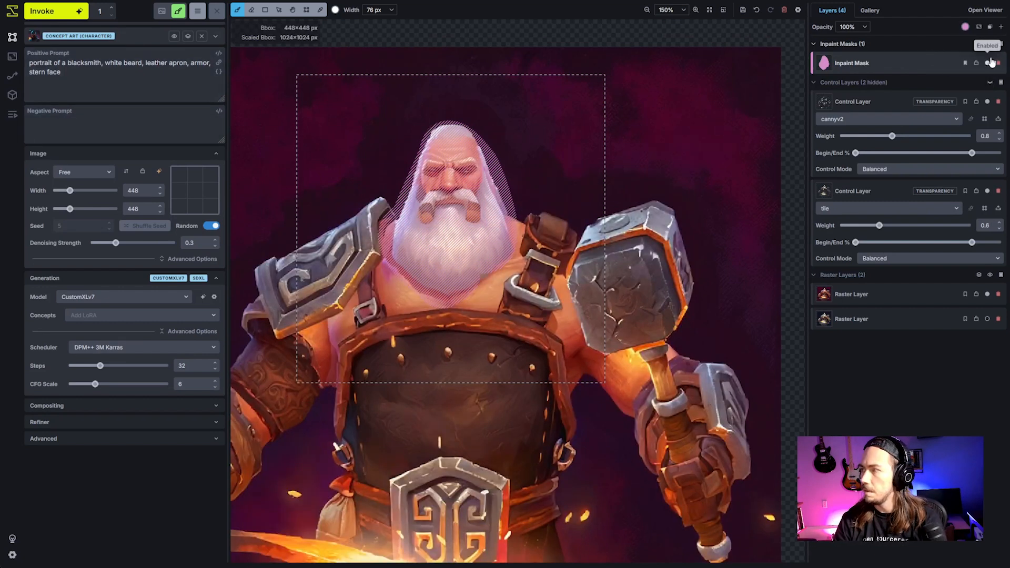
pyautogui.click(989, 44)
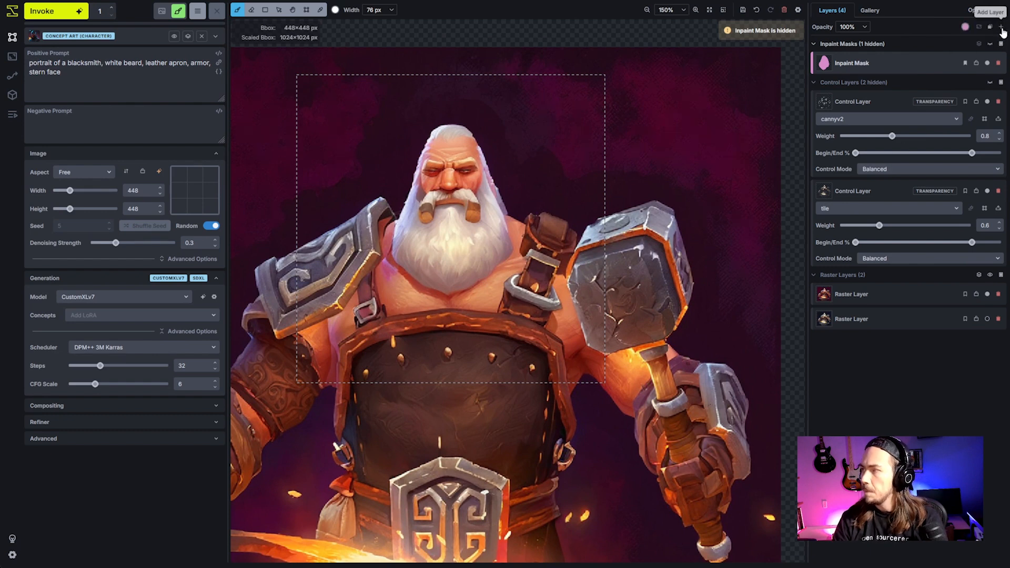
pyautogui.click(1001, 27)
pyautogui.click(960, 104)
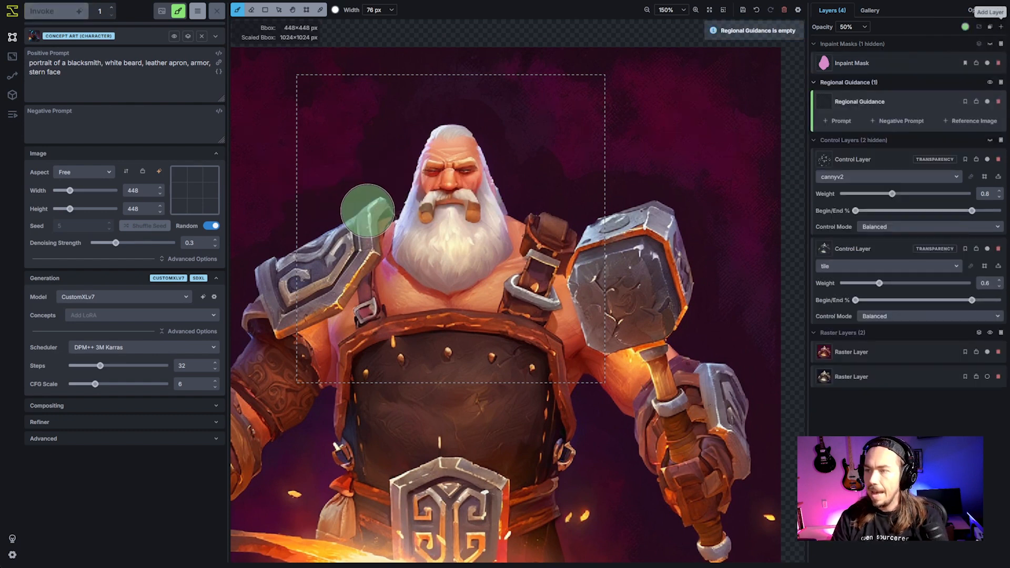
# - Give the regional guidance the prompt "gold band ornamentation" and paint it over both moustache bands with a 20 px brush
pyautogui.press('[')
pyautogui.press('[')
pyautogui.press('[')
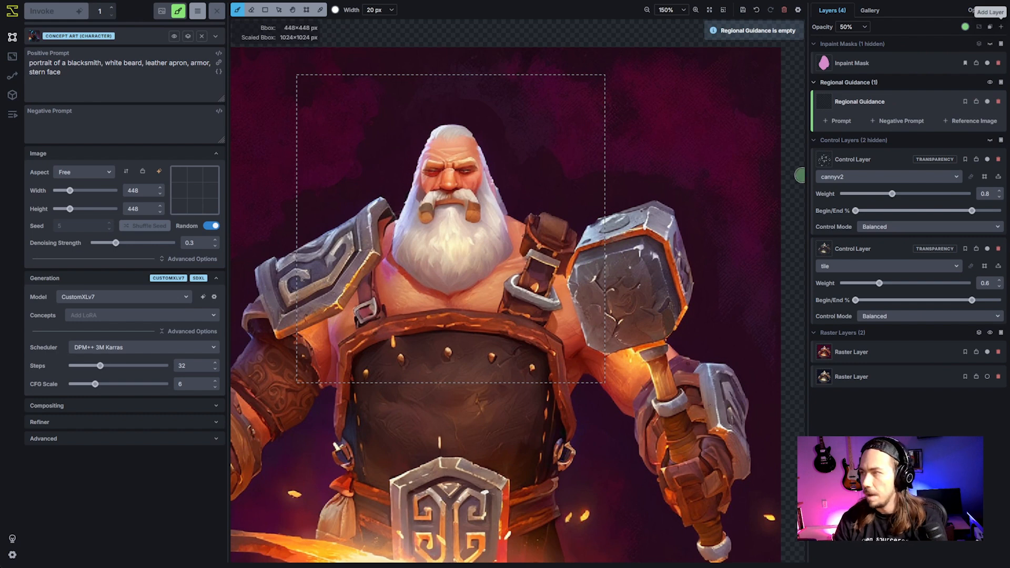
pyautogui.click(838, 121)
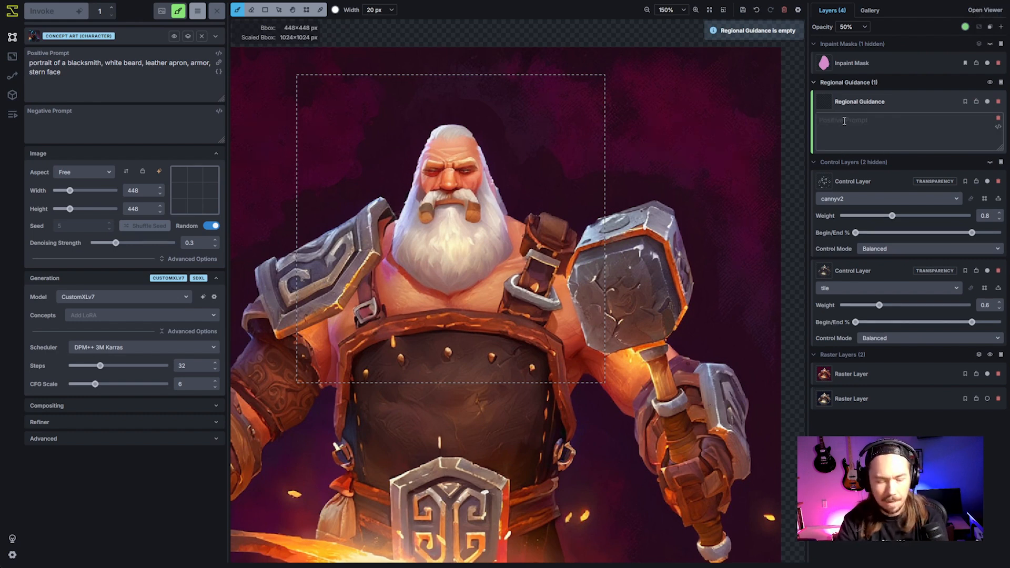
pyautogui.write('gold')
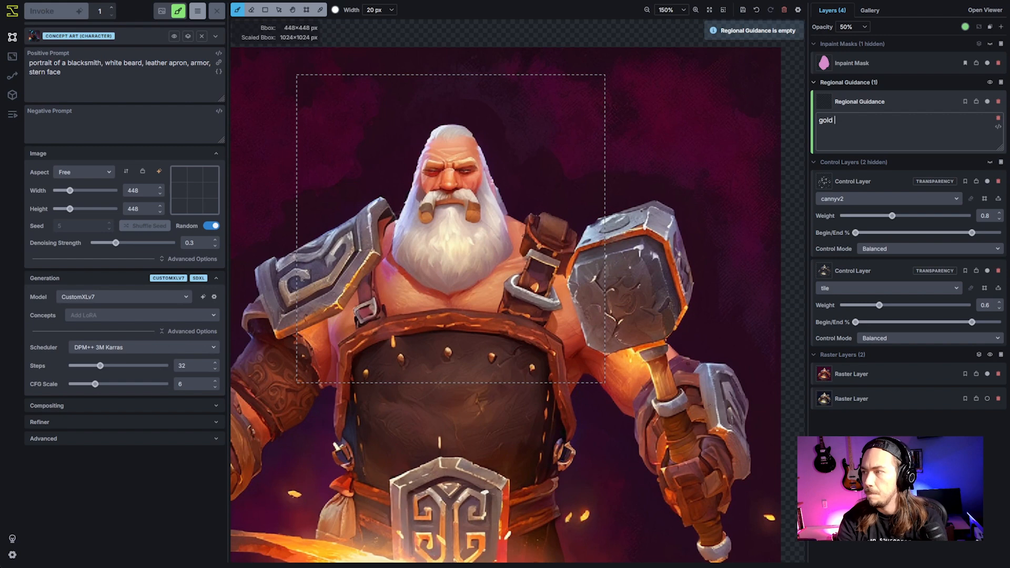
pyautogui.write(' band o')
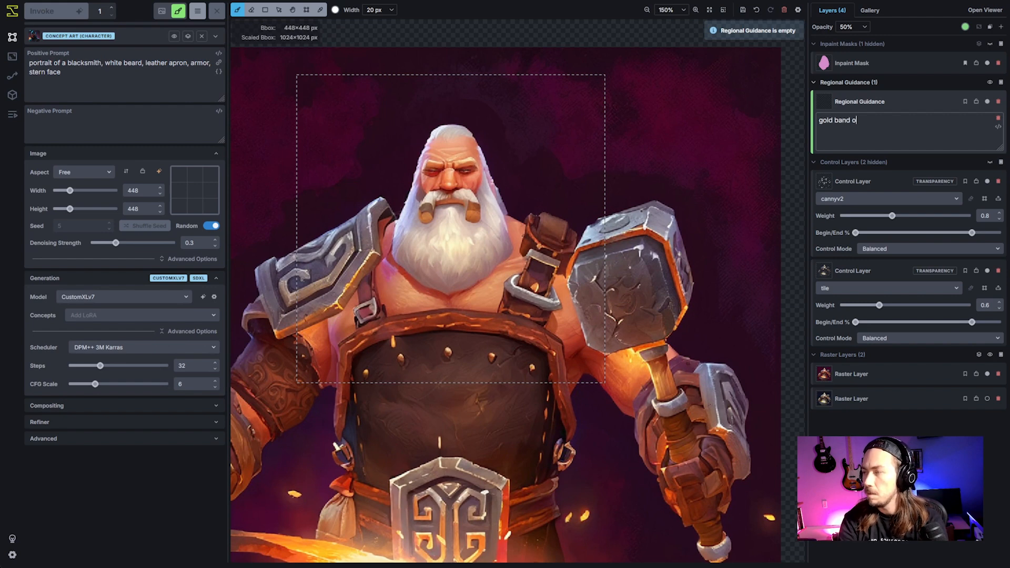
pyautogui.write('rnamentation')
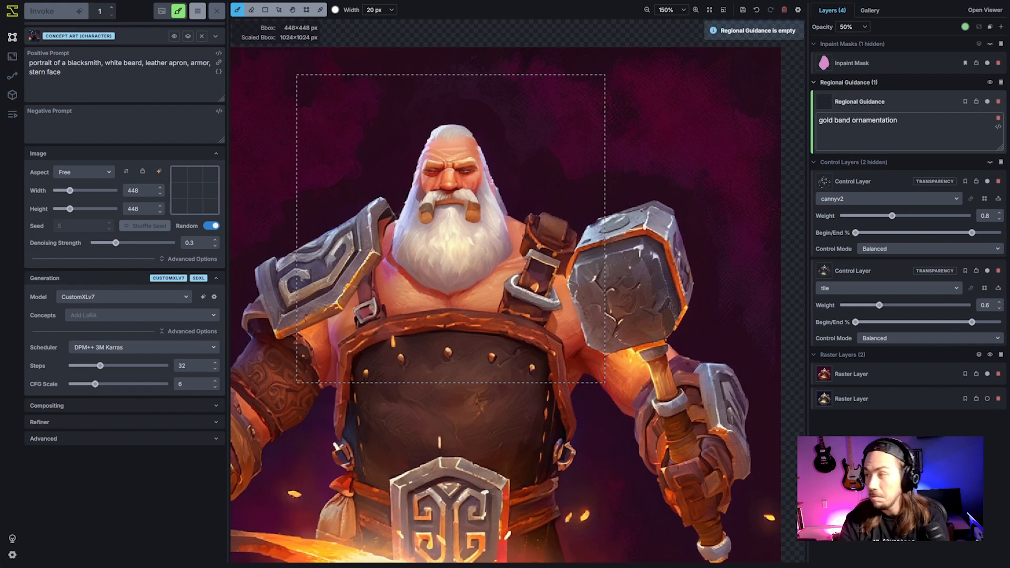
pyautogui.moveTo(442, 221)
pyautogui.mouseDown()
pyautogui.moveTo(426, 211)
pyautogui.moveTo(476, 203)
pyautogui.moveTo(474, 218)
pyautogui.mouseUp()
# - Append "gold bands on beard" to the positive prompt and show the inpaint mask and control layers again
pyautogui.click(113, 94)
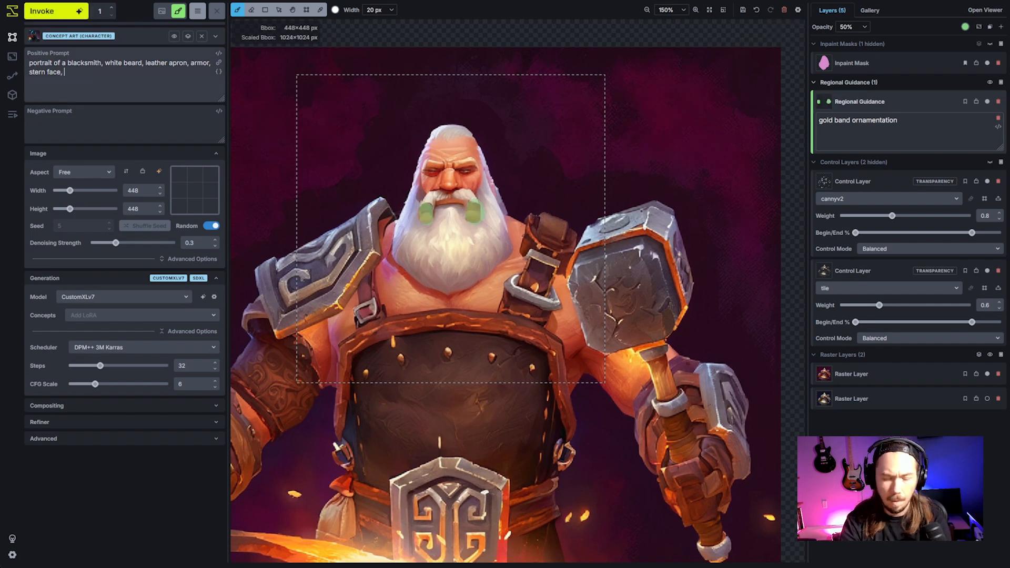
pyautogui.write(', gold bands on beard')
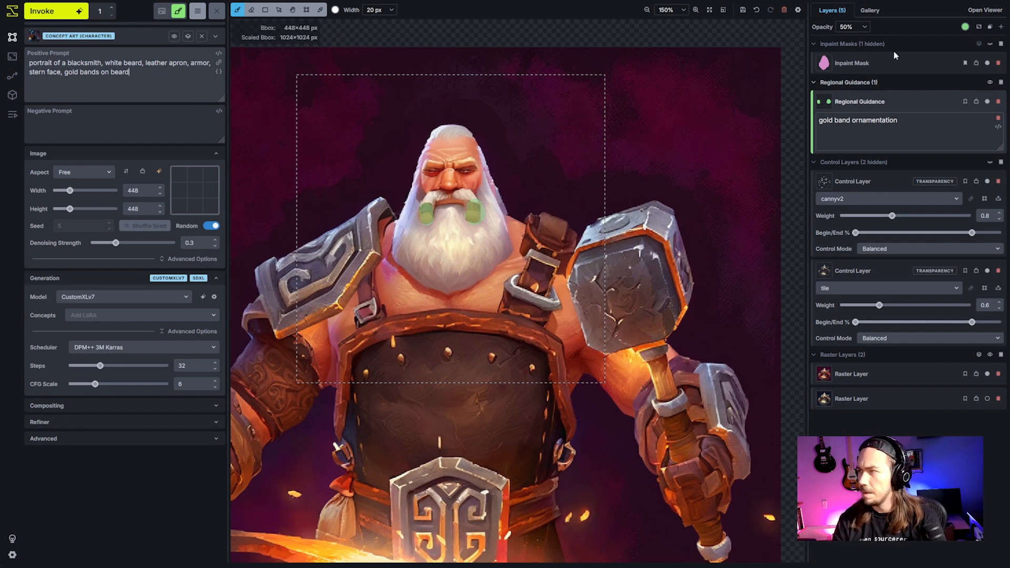
pyautogui.click(989, 44)
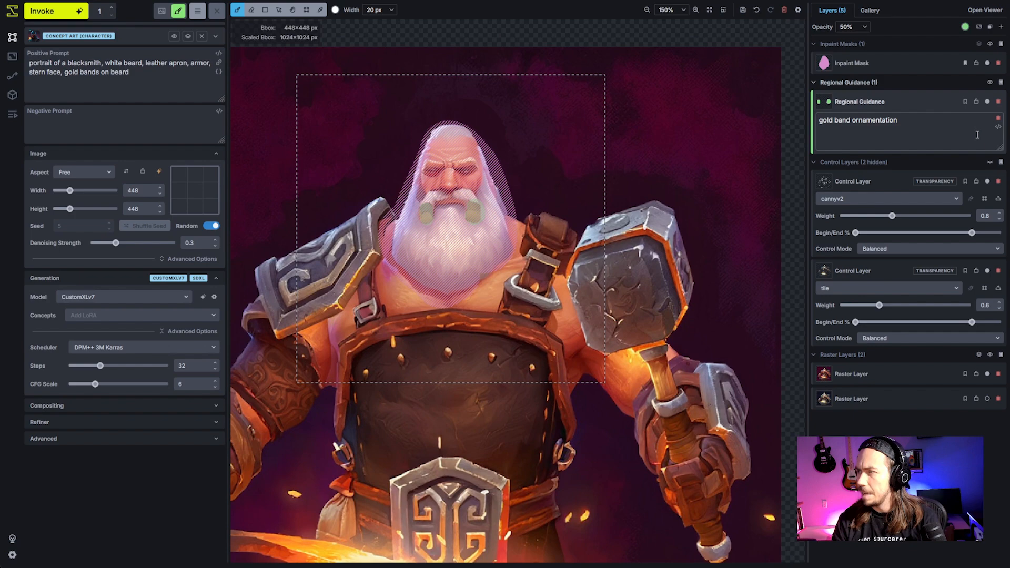
pyautogui.click(989, 162)
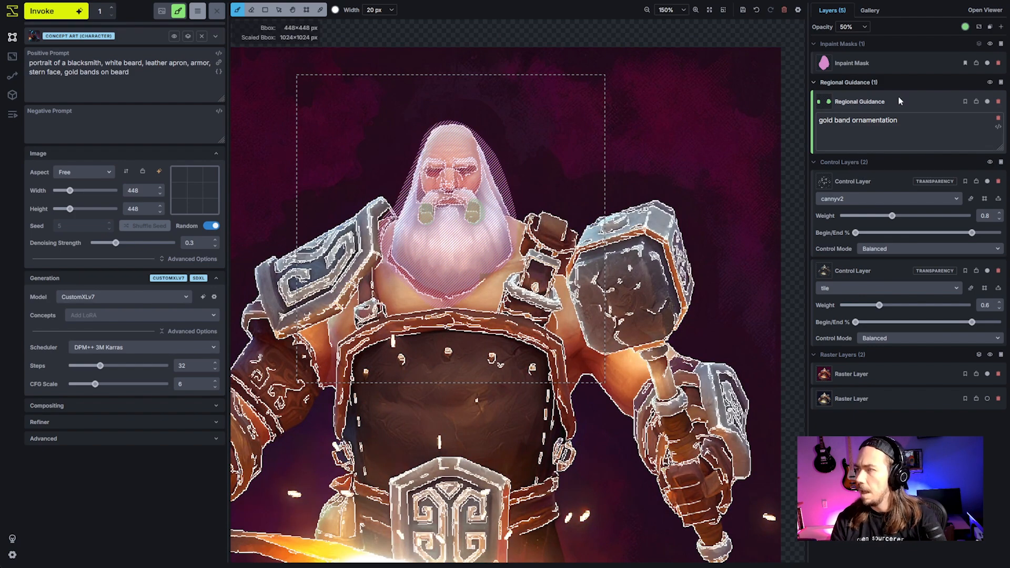
# - Extend the inpaint mask over the leather straps and buckles on both sides of the blacksmith's chest
pyautogui.click(884, 63)
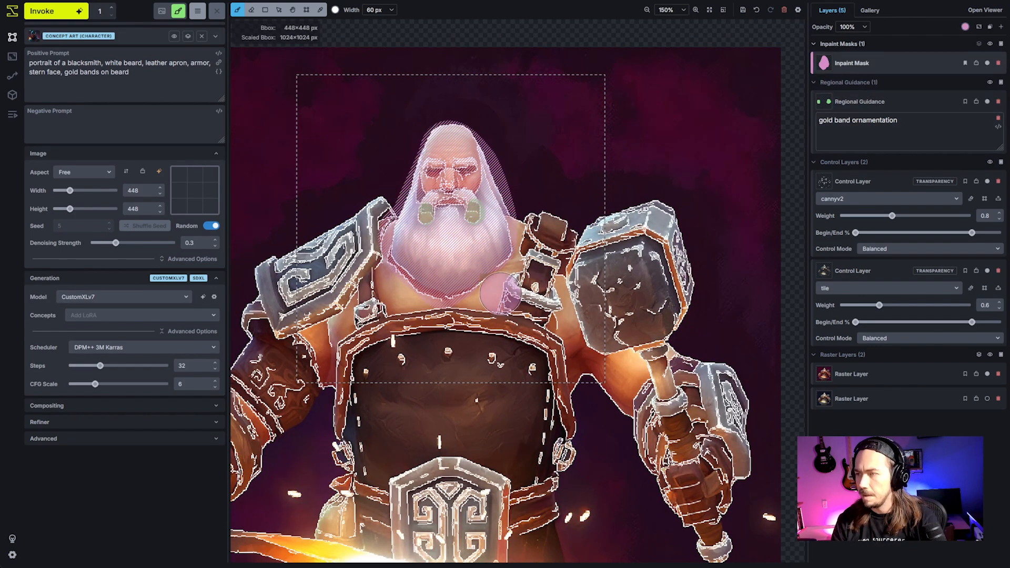
pyautogui.press(']')
pyautogui.press(']')
pyautogui.press(']')
pyautogui.moveTo(539, 315)
pyautogui.mouseDown()
pyautogui.moveTo(534, 233)
pyautogui.moveTo(547, 226)
pyautogui.moveTo(546, 244)
pyautogui.moveTo(556, 230)
pyautogui.moveTo(556, 239)
pyautogui.moveTo(536, 270)
pyautogui.mouseUp()
pyautogui.press('[')
pyautogui.press('[')
pyautogui.press('[')
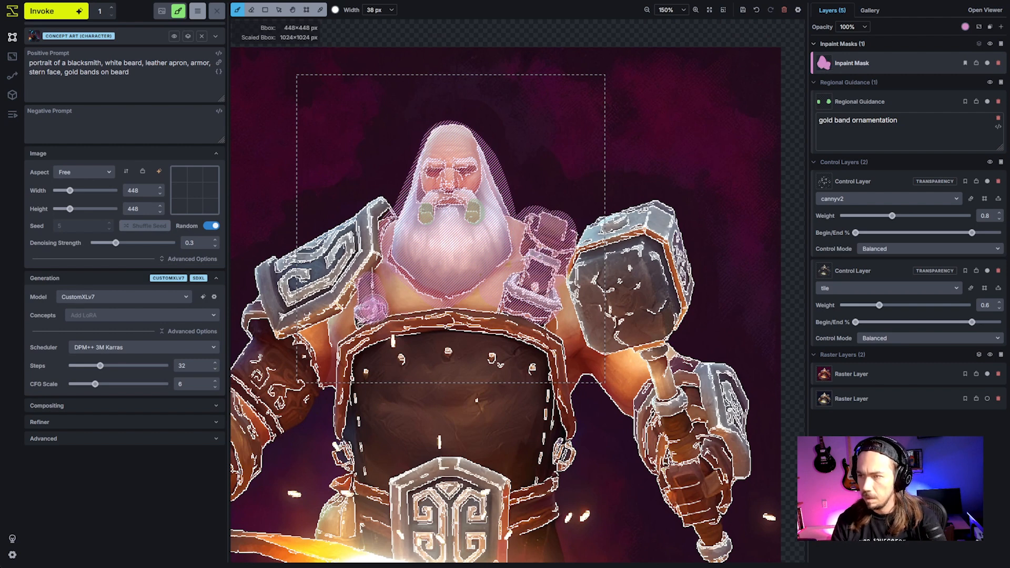
pyautogui.press(']')
pyautogui.press(']')
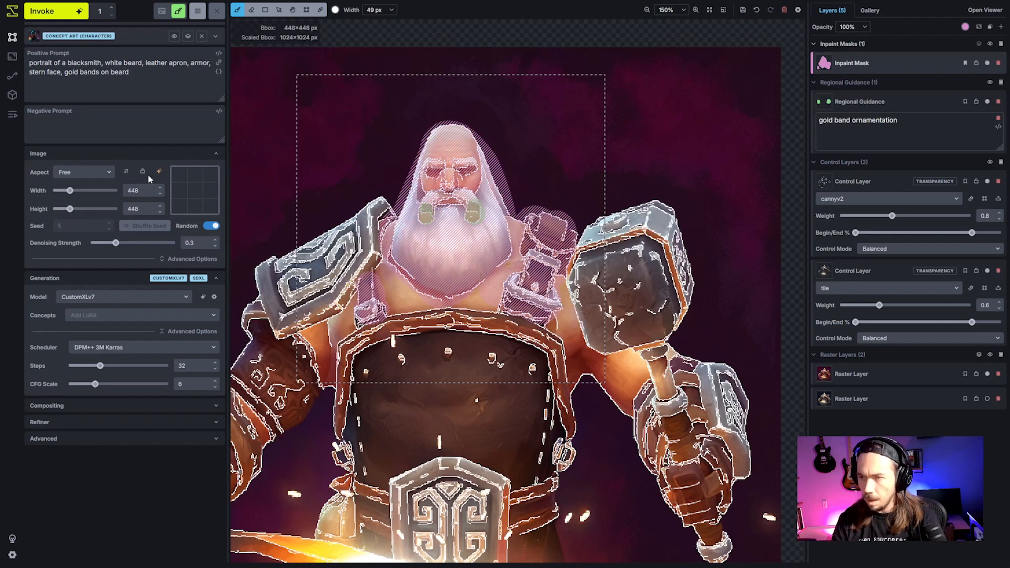
# - Raise the denoising strength to 0.7 and generate the inpainted head and straps
pyautogui.moveTo(116, 243); pyautogui.dragTo(137, 245)
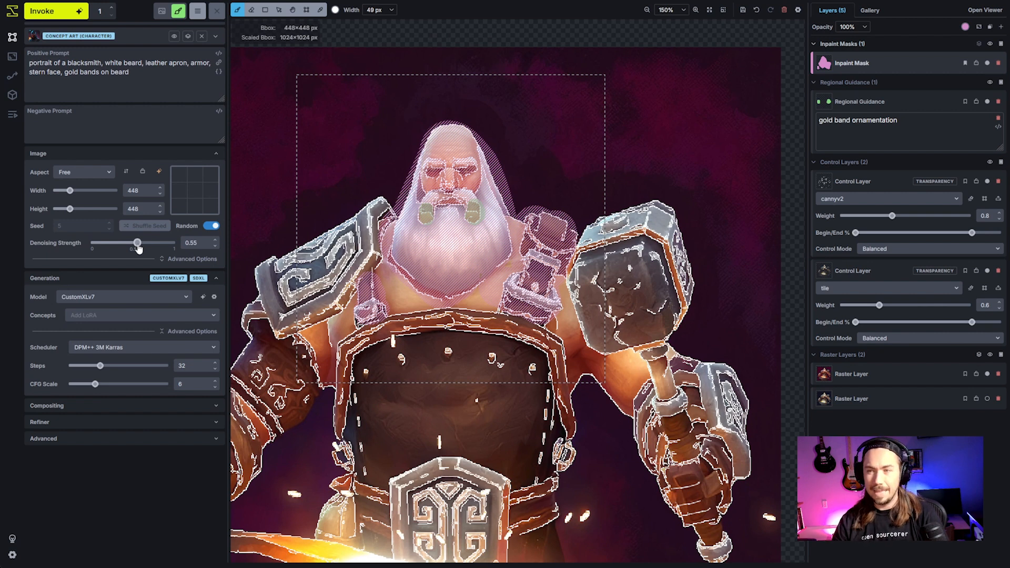
pyautogui.moveTo(139, 248); pyautogui.dragTo(149, 250)
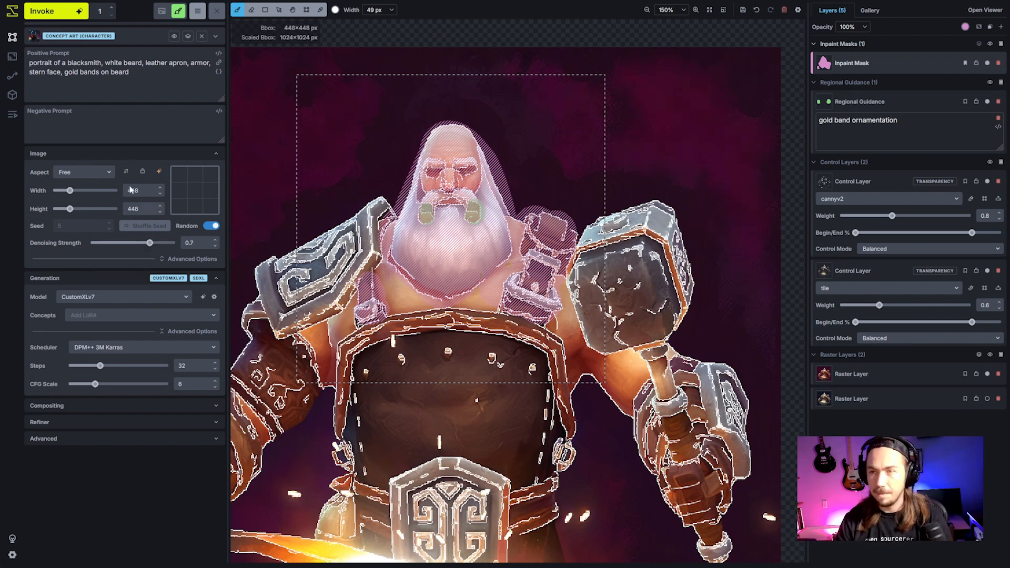
pyautogui.click(64, 11)
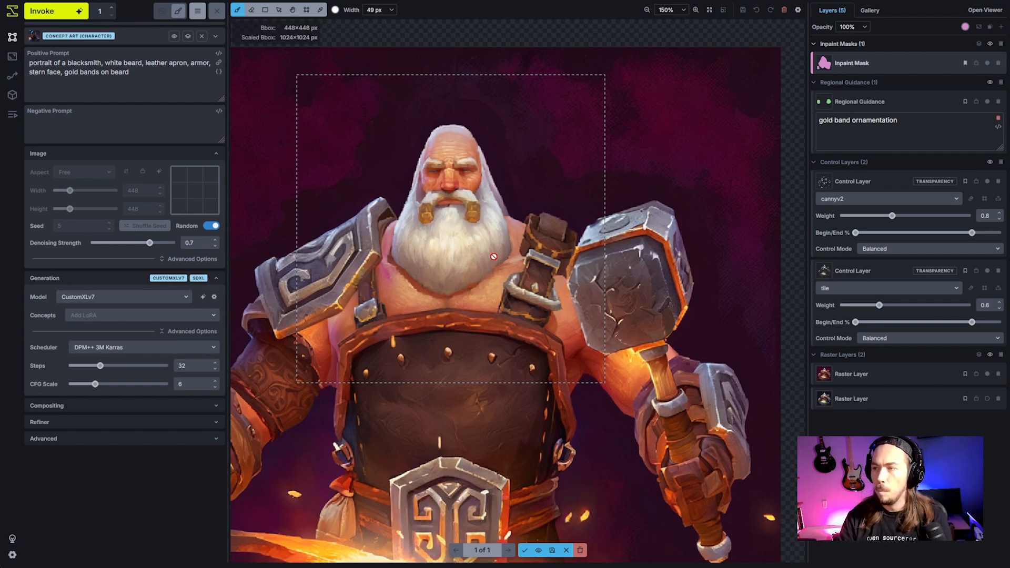
# - Compare the generated result with the original, examining the face, beard bands and straps up close and within the whole image
pyautogui.scroll(1, 494, 263)
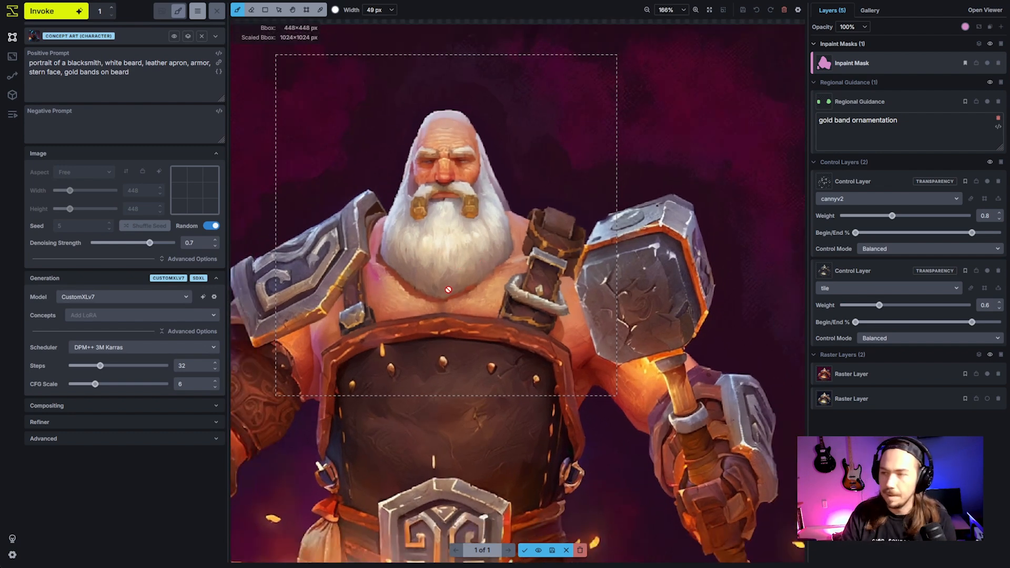
pyautogui.press('h')
pyautogui.moveTo(482, 300); pyautogui.dragTo(496, 303)
pyautogui.press('b')
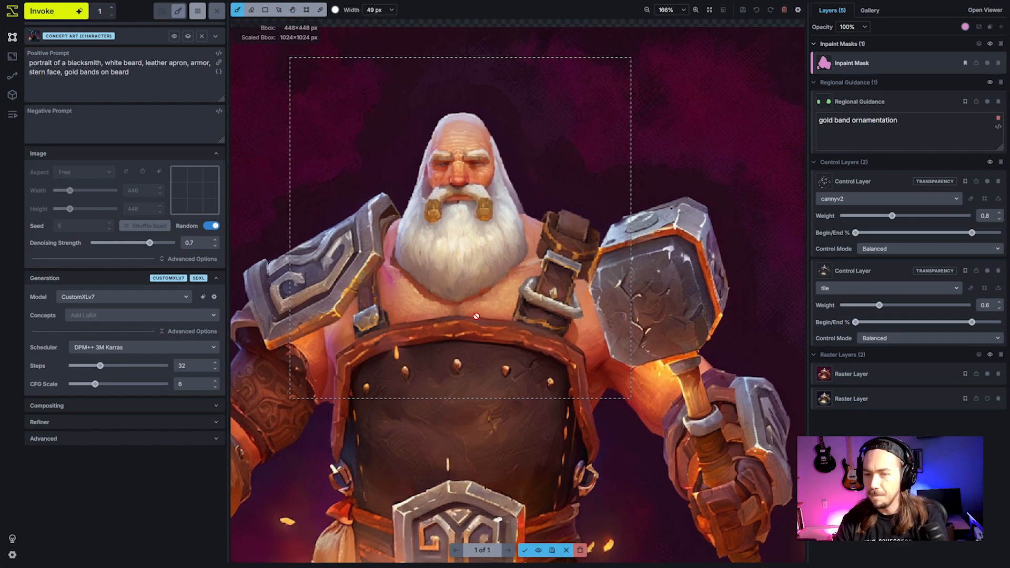
pyautogui.press('h')
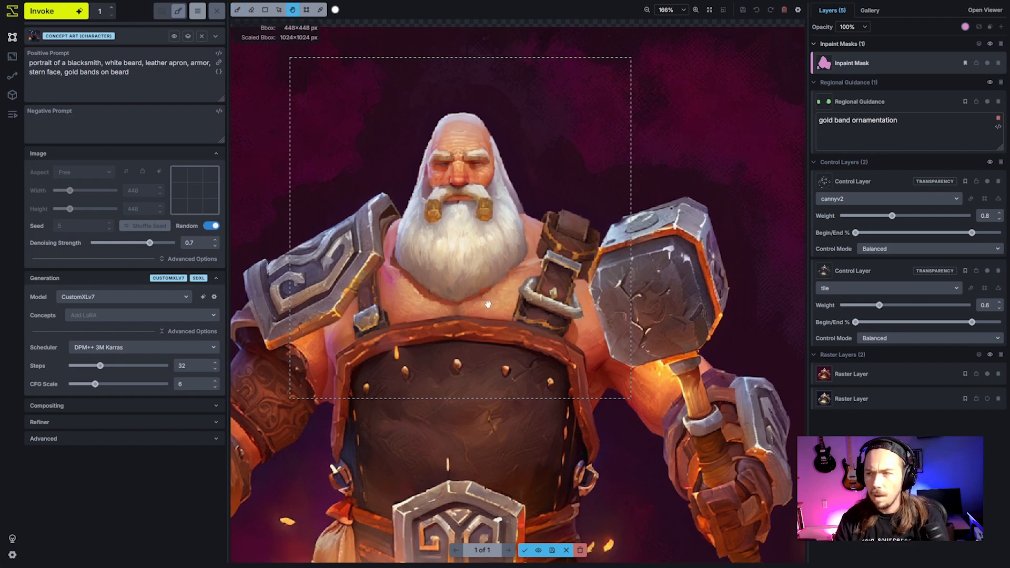
pyautogui.moveTo(507, 297); pyautogui.dragTo(527, 293)
pyautogui.press('b')
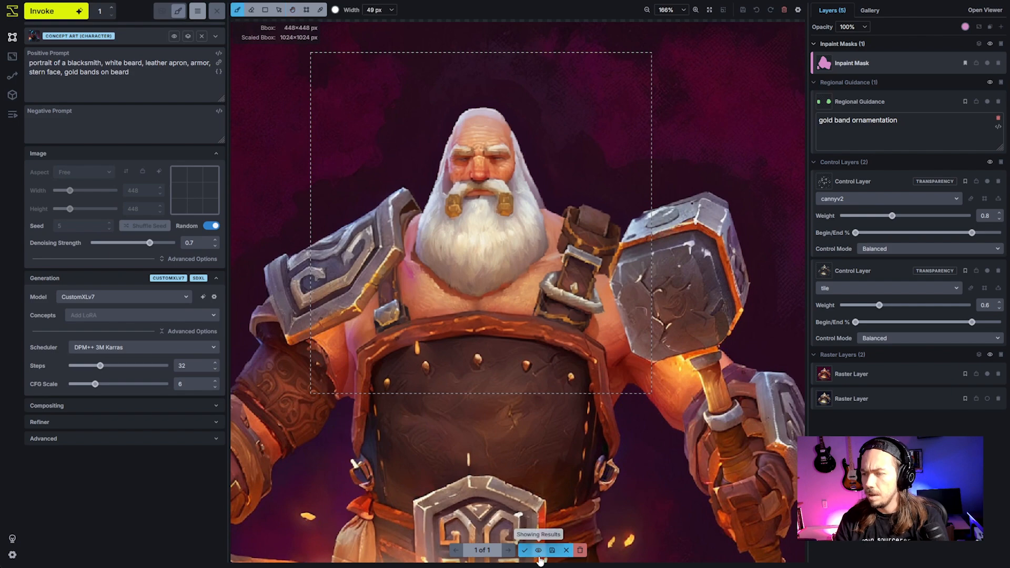
pyautogui.click(538, 552)
pyautogui.click(538, 552)
pyautogui.click(538, 552)
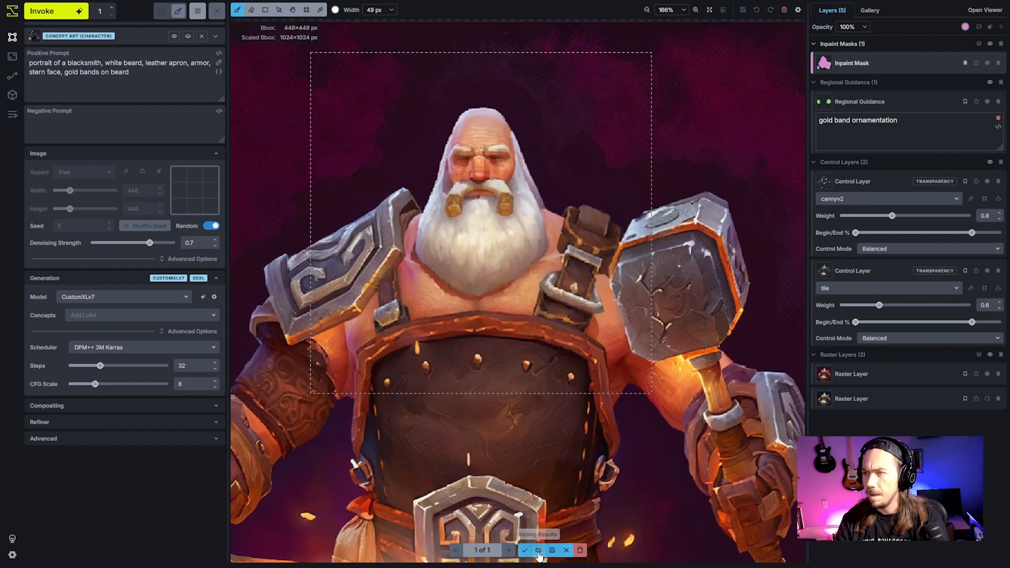
pyautogui.click(538, 551)
pyautogui.click(538, 551)
pyautogui.scroll(3, 464, 235)
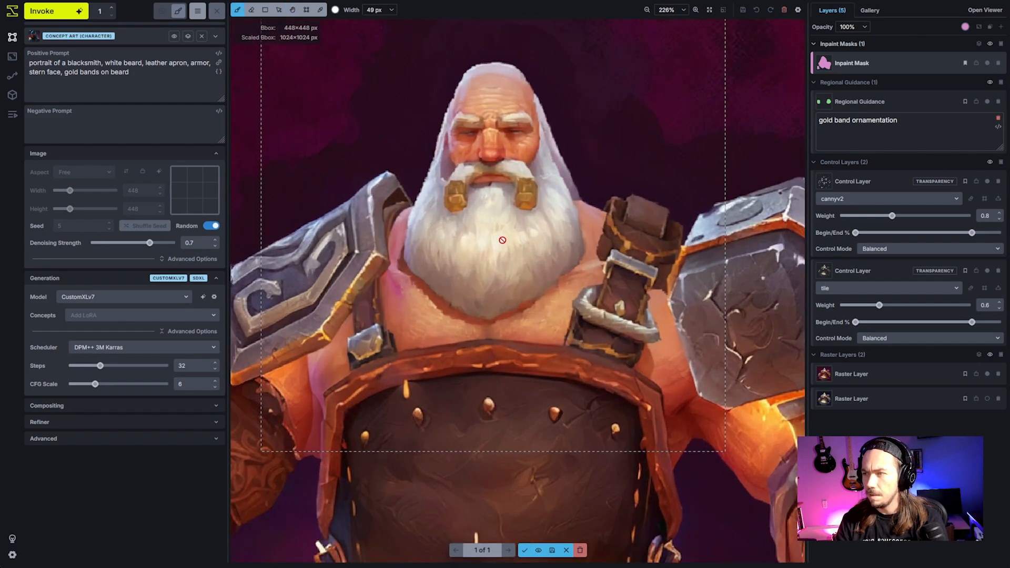
pyautogui.scroll(-10, 464, 236)
pyautogui.scroll(2, 511, 282)
pyautogui.scroll(1, 511, 282)
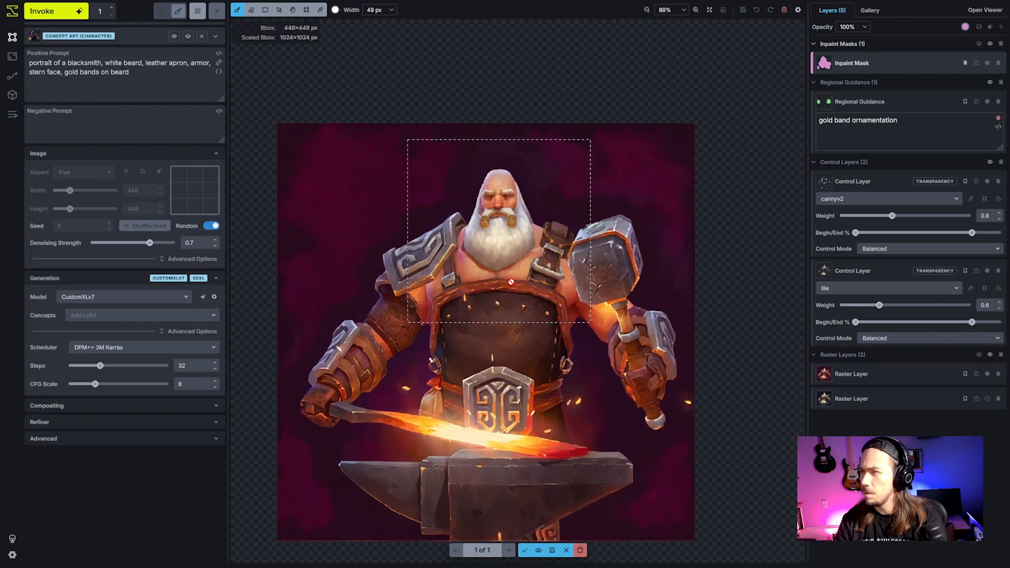
# - Inspect the beard bands, chest straps and buckles of the generated result up close, toggling it against the original
pyautogui.scroll(-2, 511, 282)
pyautogui.scroll(4, 511, 282)
pyautogui.scroll(-1, 511, 282)
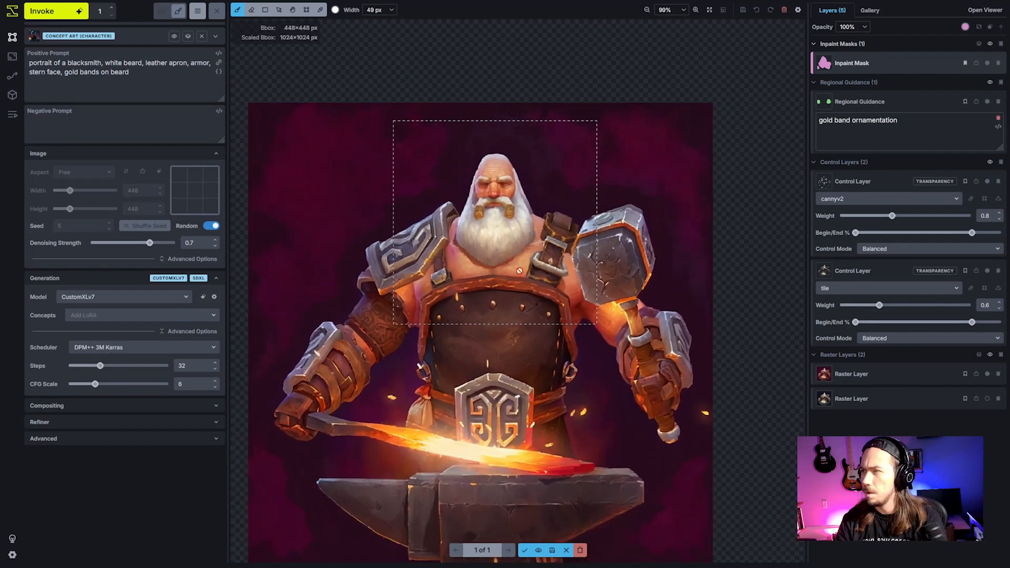
pyautogui.press('space')
pyautogui.moveTo(490, 276); pyautogui.dragTo(514, 264)
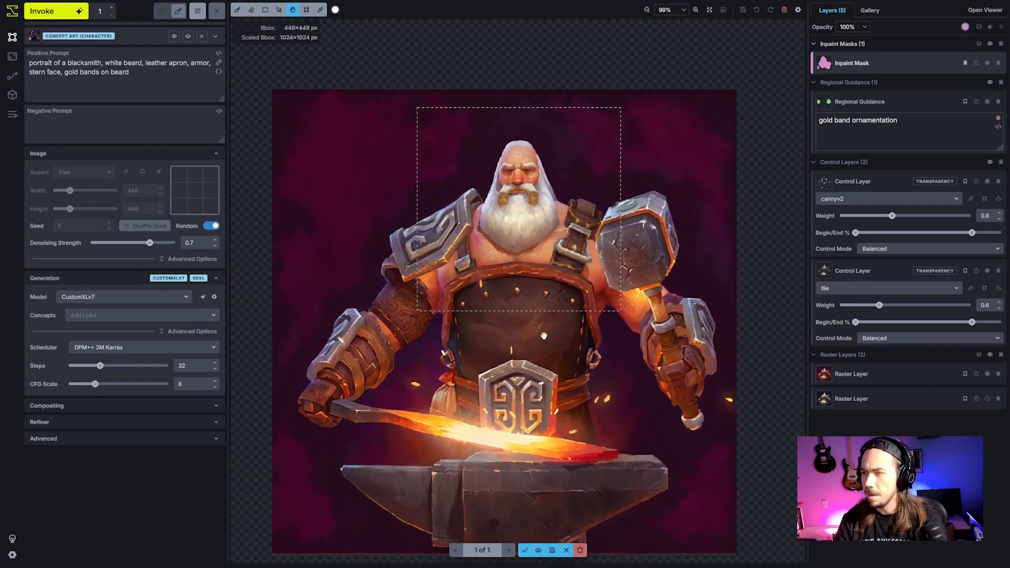
pyautogui.click(538, 550)
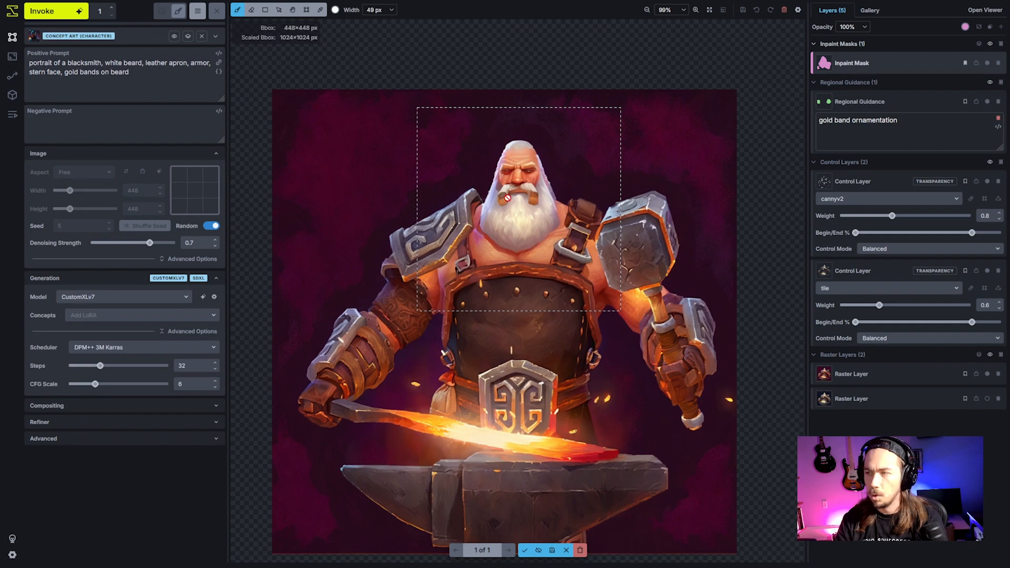
pyautogui.click(539, 551)
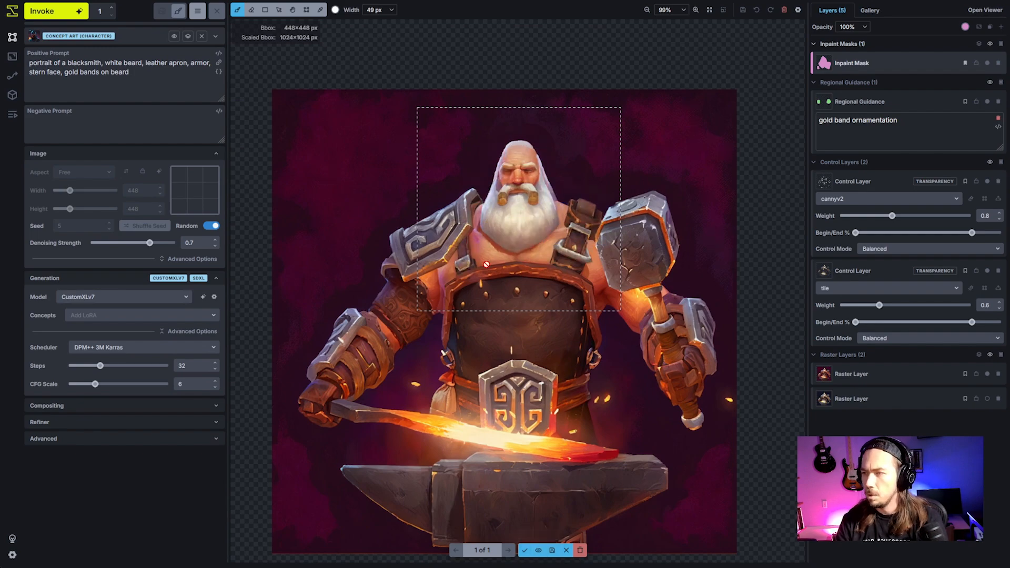
pyautogui.press('space')
pyautogui.scroll(8, 602, 144)
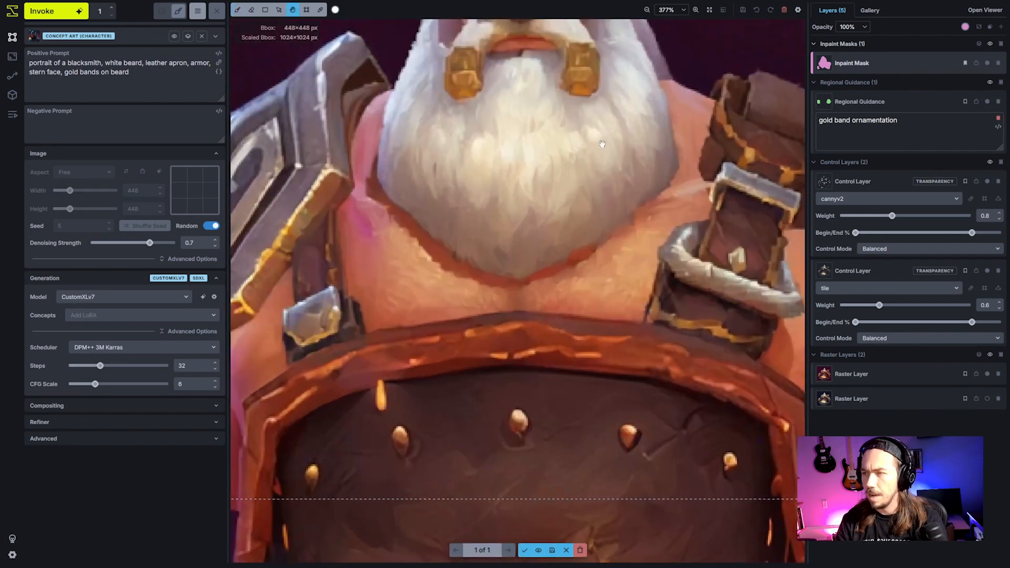
pyautogui.moveTo(601, 144); pyautogui.dragTo(602, 268)
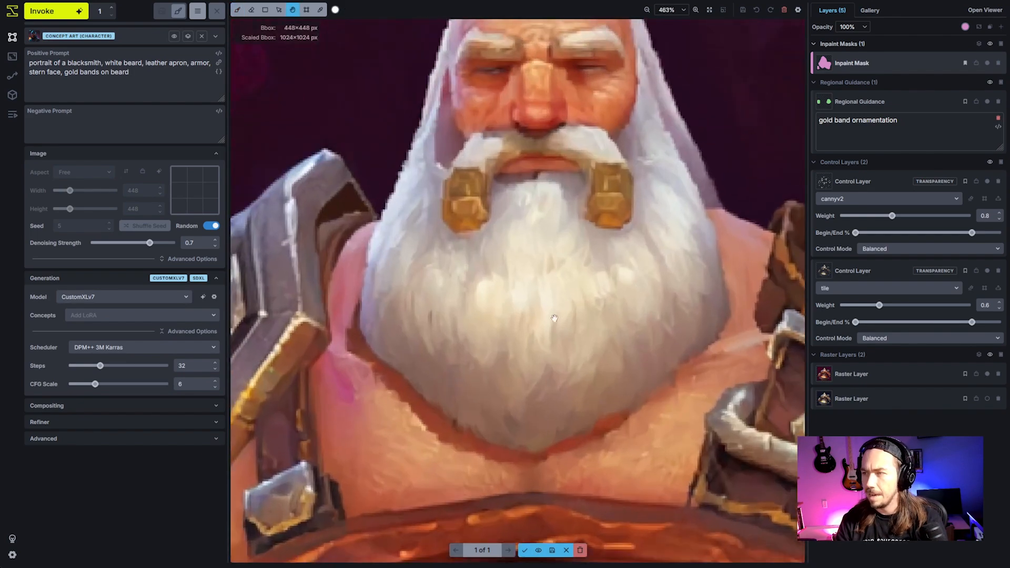
pyautogui.scroll(2, 492, 253)
pyautogui.scroll(-3, 463, 338)
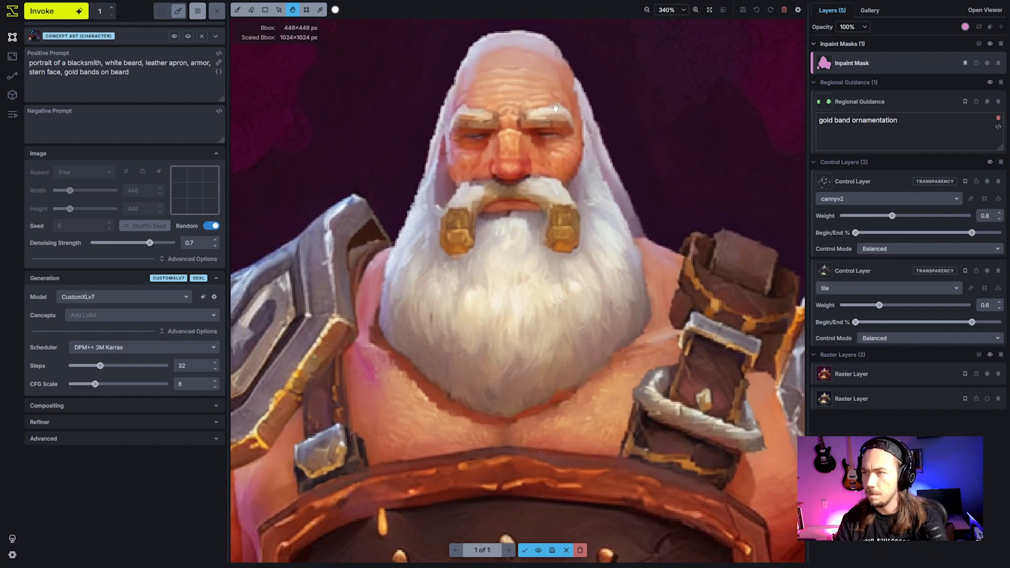
pyautogui.scroll(-2, 585, 356)
pyautogui.scroll(2, 584, 357)
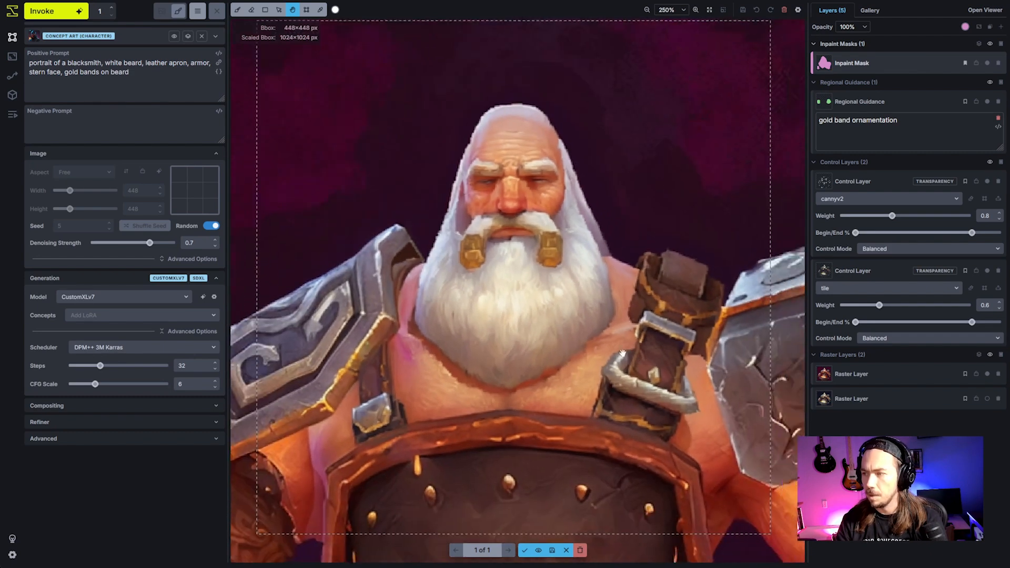
pyautogui.scroll(1, 563, 348)
# - Accept the generated head and straps result and clear the inpaint mask
pyautogui.press('b')
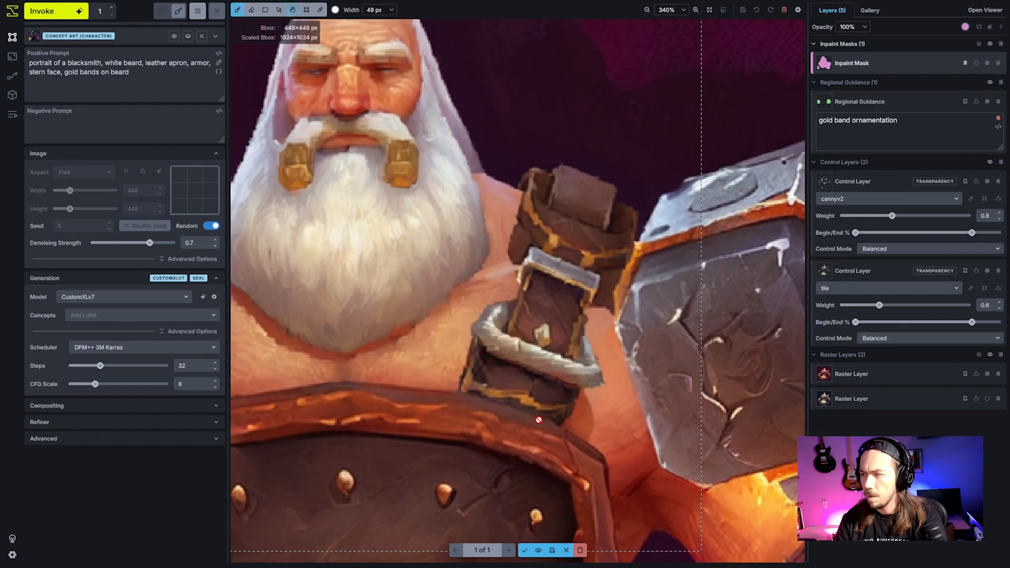
pyautogui.click(524, 550)
pyautogui.scroll(-2, 521, 451)
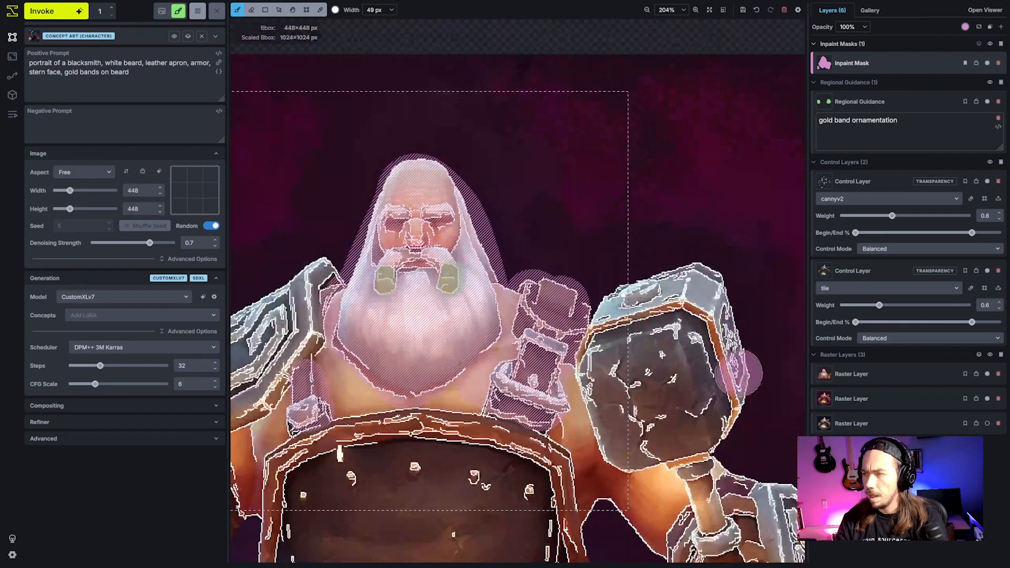
pyautogui.click(989, 44)
pyautogui.click(989, 44)
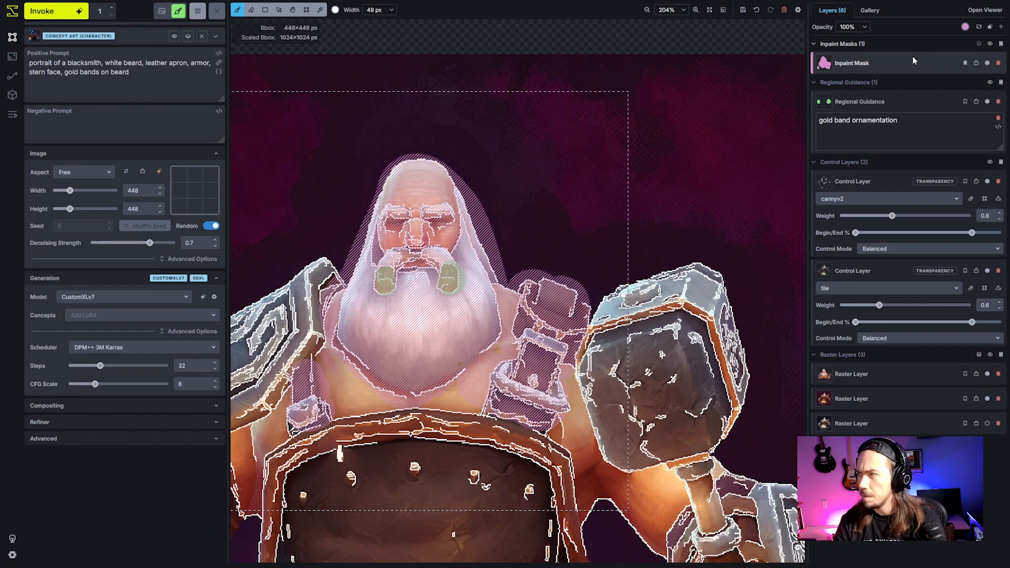
pyautogui.hotkey('shift', 'c')
pyautogui.scroll(-1, 500, 309)
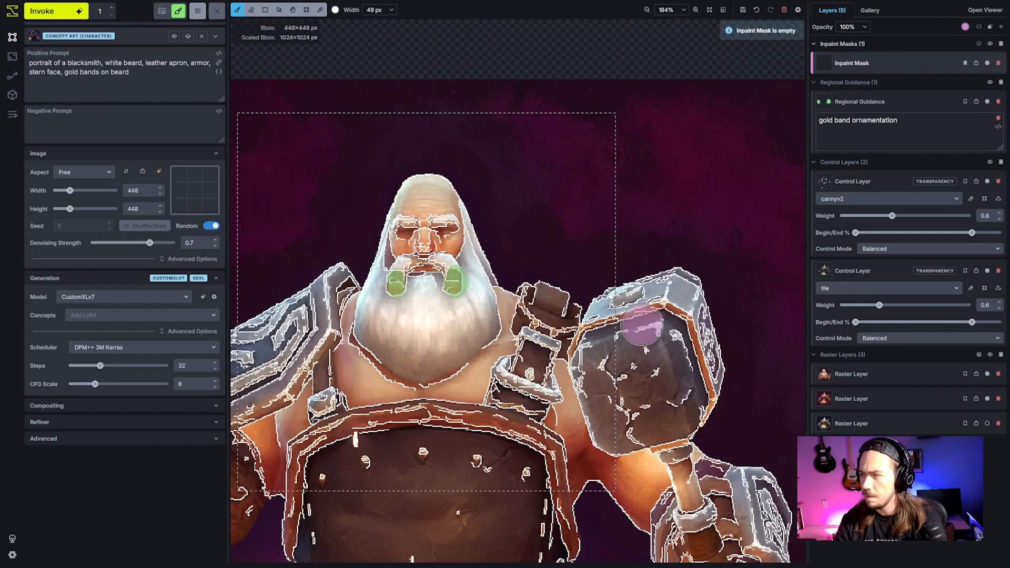
# - Hide the control layers, set the cannyv2 layer's weight to 0.6 and lower its end percentage
pyautogui.click(988, 163)
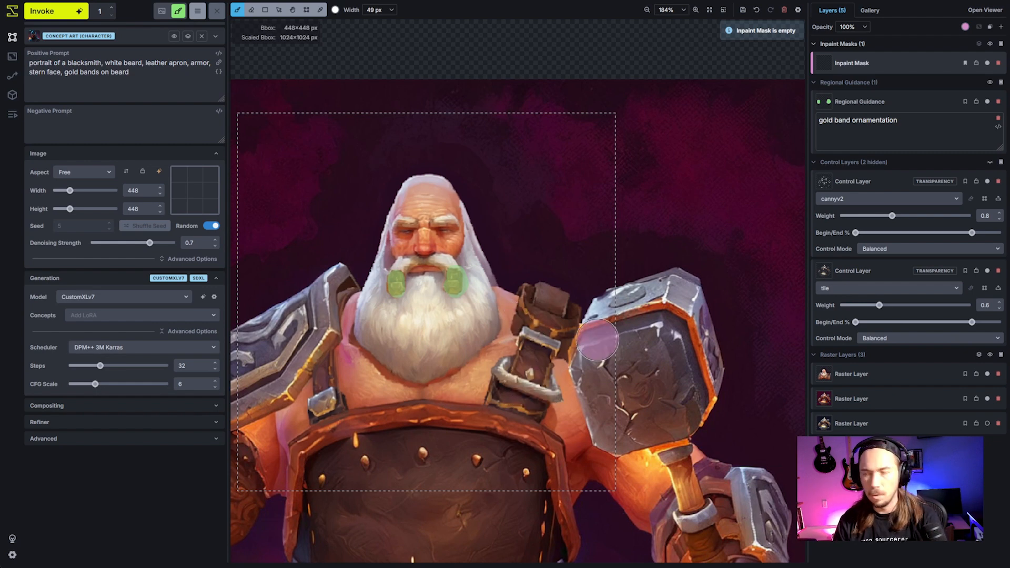
pyautogui.moveTo(892, 216); pyautogui.dragTo(878, 217)
pyautogui.moveTo(972, 232); pyautogui.dragTo(941, 237)
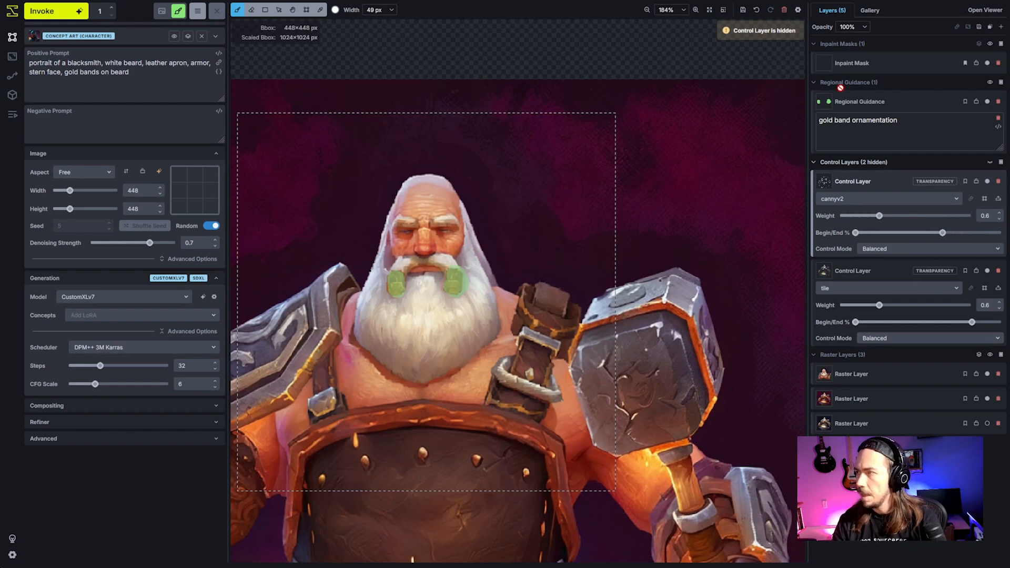
# - Paint the inpaint mask over the chest straps and buckles on both sides only and generate a new result
pyautogui.click(856, 65)
pyautogui.moveTo(327, 406); pyautogui.dragTo(328, 374)
pyautogui.moveTo(500, 402)
pyautogui.mouseDown()
pyautogui.moveTo(510, 377)
pyautogui.moveTo(528, 403)
pyautogui.moveTo(537, 399)
pyautogui.moveTo(526, 366)
pyautogui.moveTo(545, 393)
pyautogui.moveTo(529, 321)
pyautogui.moveTo(536, 304)
pyautogui.moveTo(553, 313)
pyautogui.moveTo(534, 302)
pyautogui.moveTo(560, 315)
pyautogui.moveTo(531, 362)
pyautogui.mouseUp()
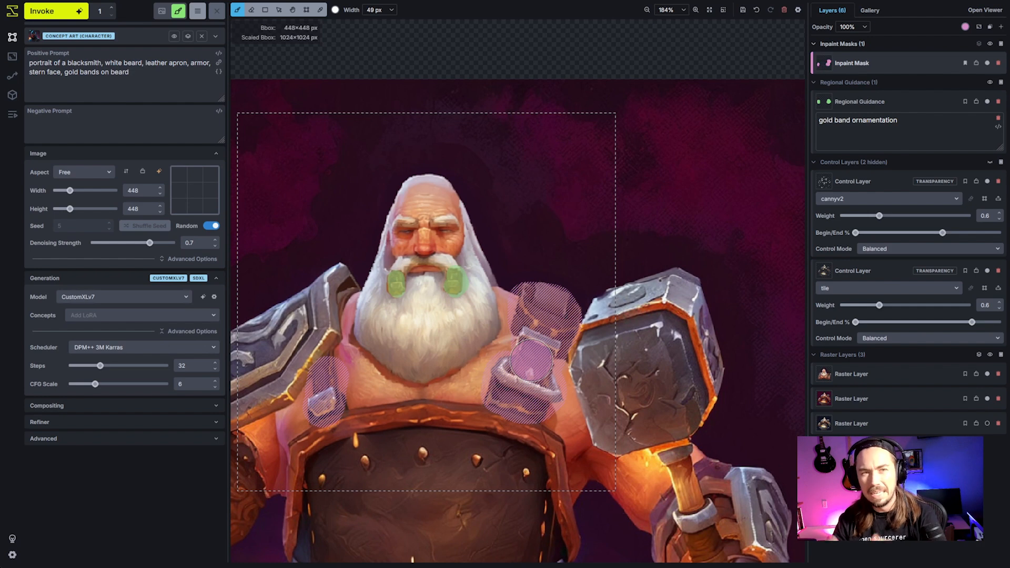
pyautogui.click(56, 12)
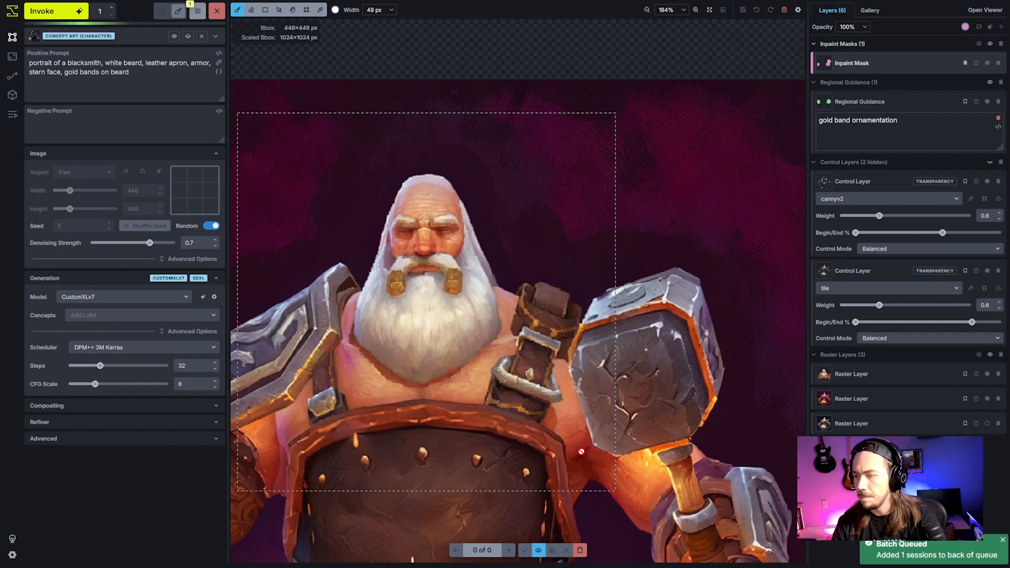
pyautogui.scroll(1, 581, 451)
pyautogui.moveTo(553, 443); pyautogui.dragTo(570, 416)
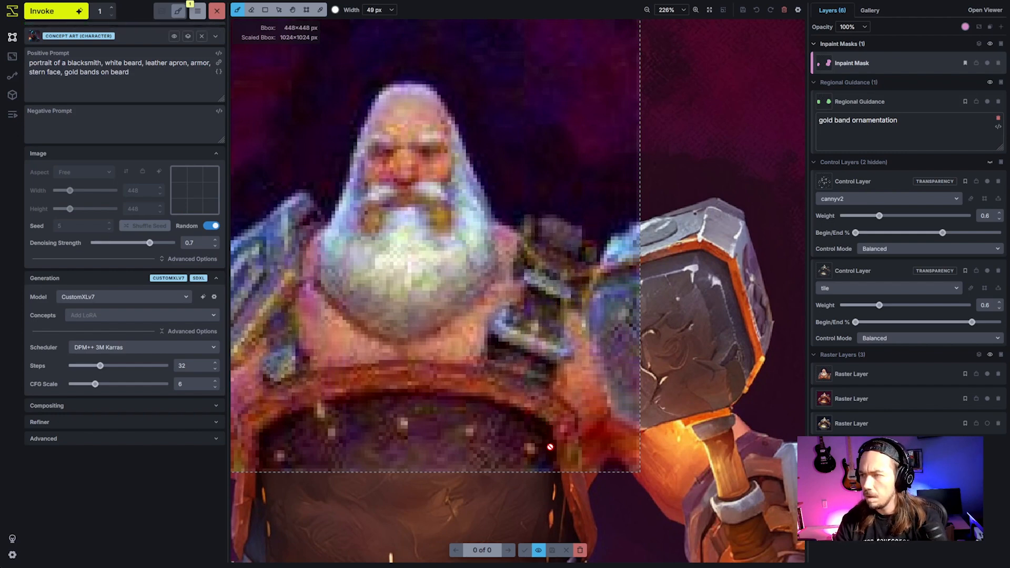
# - Compare the newly generated straps and buckles with the previous version, both up close and from farther out
pyautogui.click(538, 550)
pyautogui.click(538, 549)
pyautogui.click(538, 550)
pyautogui.click(538, 550)
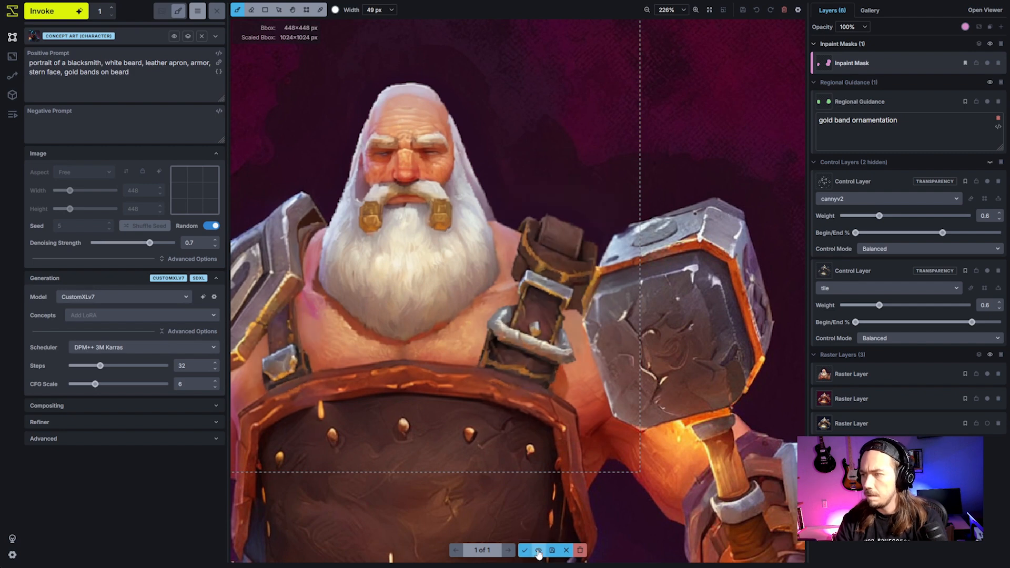
pyautogui.click(538, 550)
pyautogui.click(538, 550)
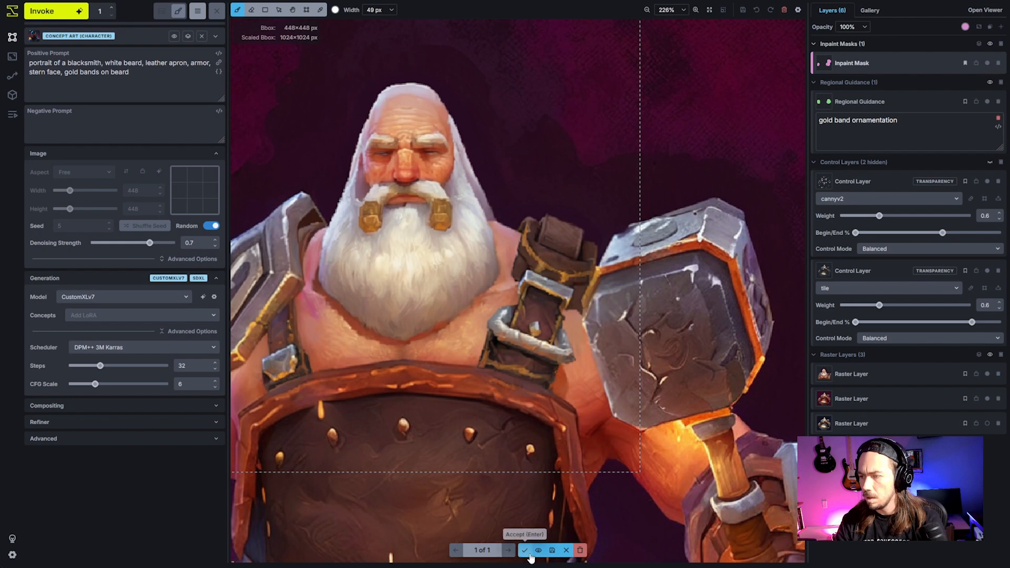
pyautogui.click(538, 551)
pyautogui.click(538, 551)
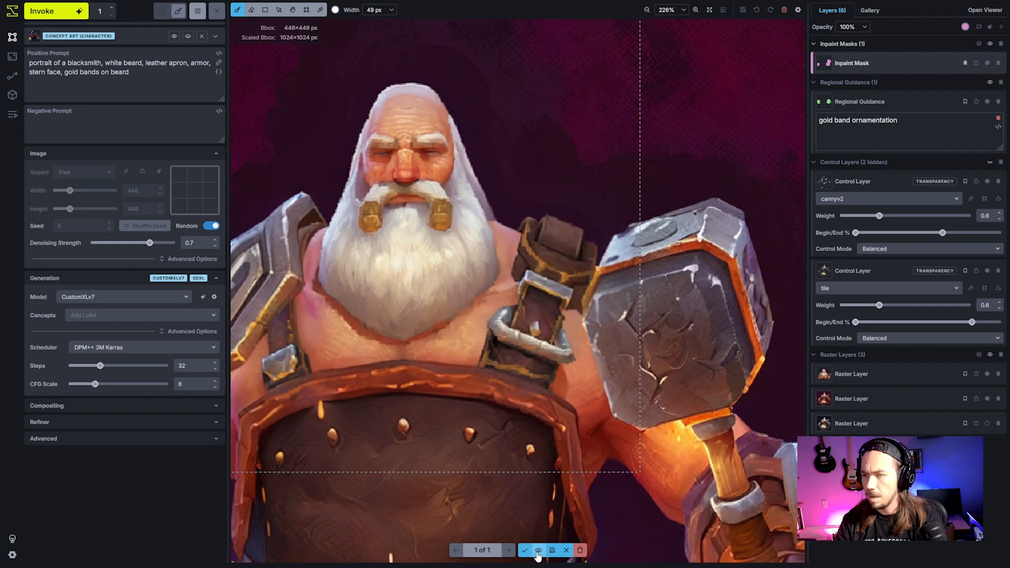
pyautogui.scroll(-4, 506, 513)
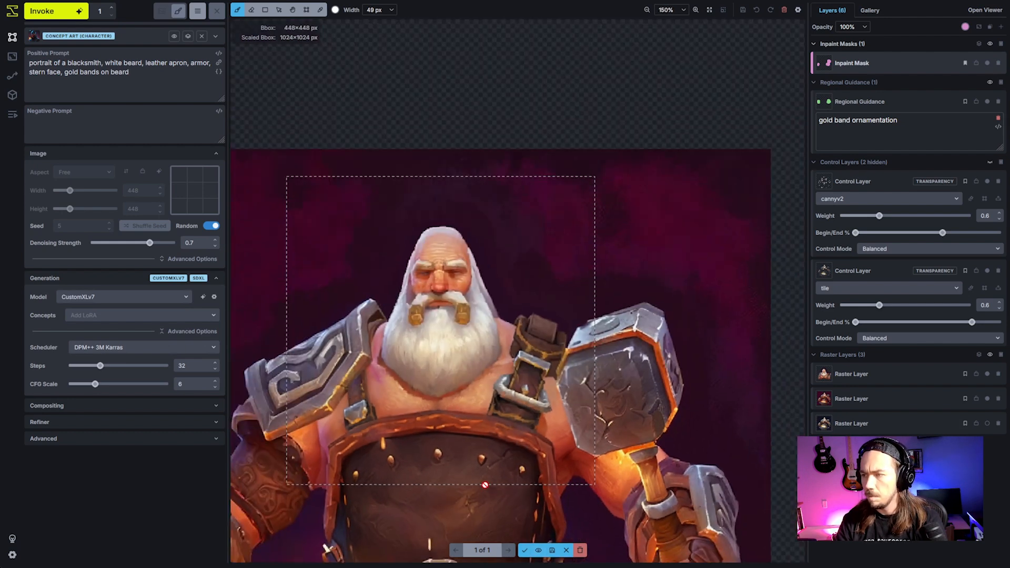
pyautogui.press('h')
pyautogui.moveTo(500, 495); pyautogui.dragTo(532, 480)
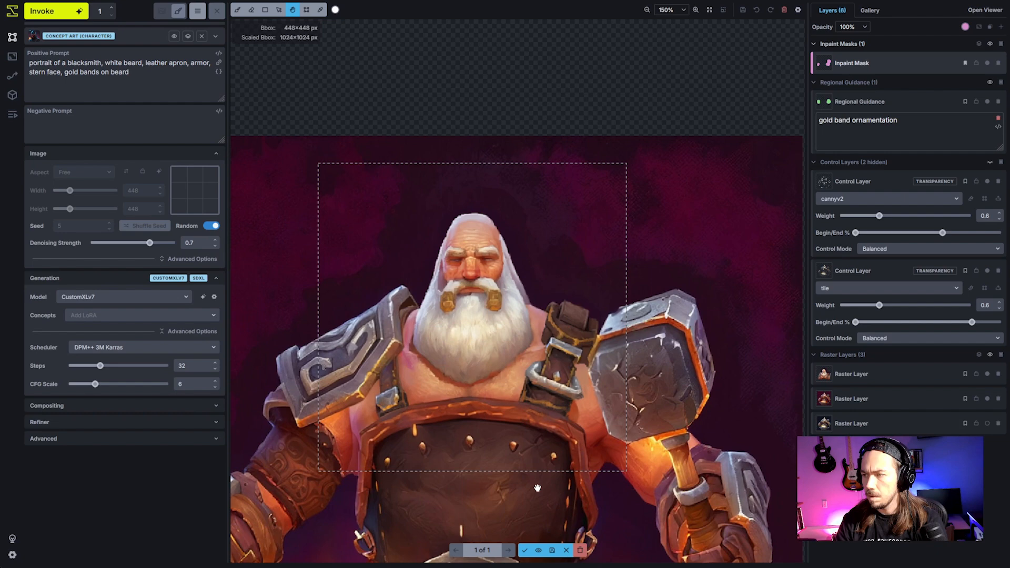
# - Accept the new straps result and empty the inpaint mask
pyautogui.click(525, 550)
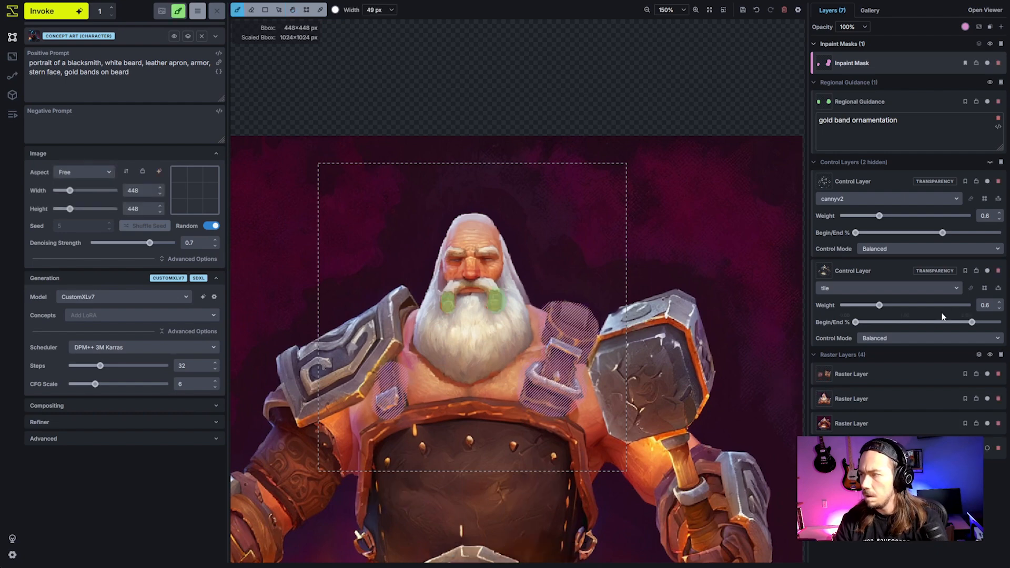
pyautogui.click(893, 184)
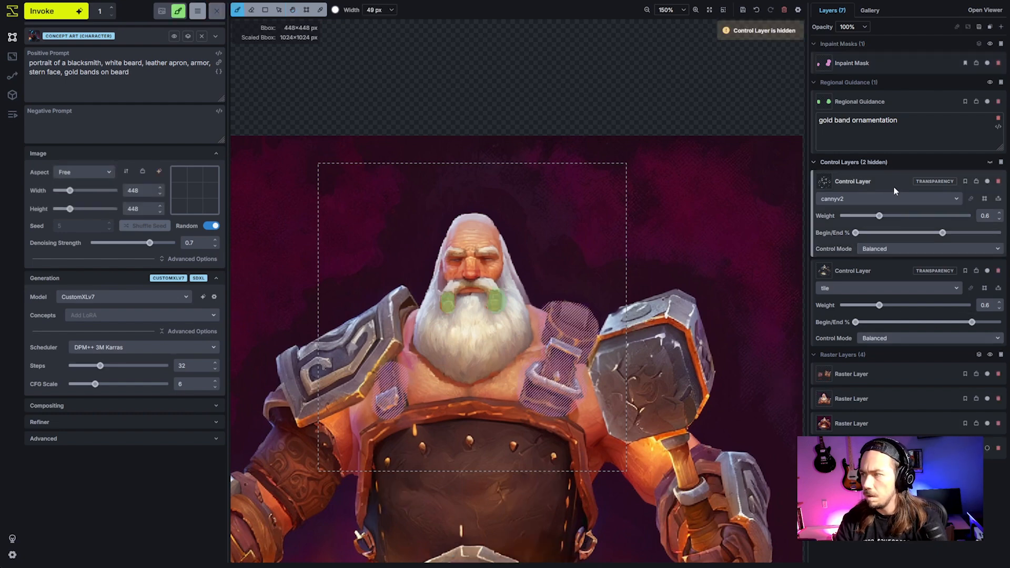
pyautogui.click(850, 64)
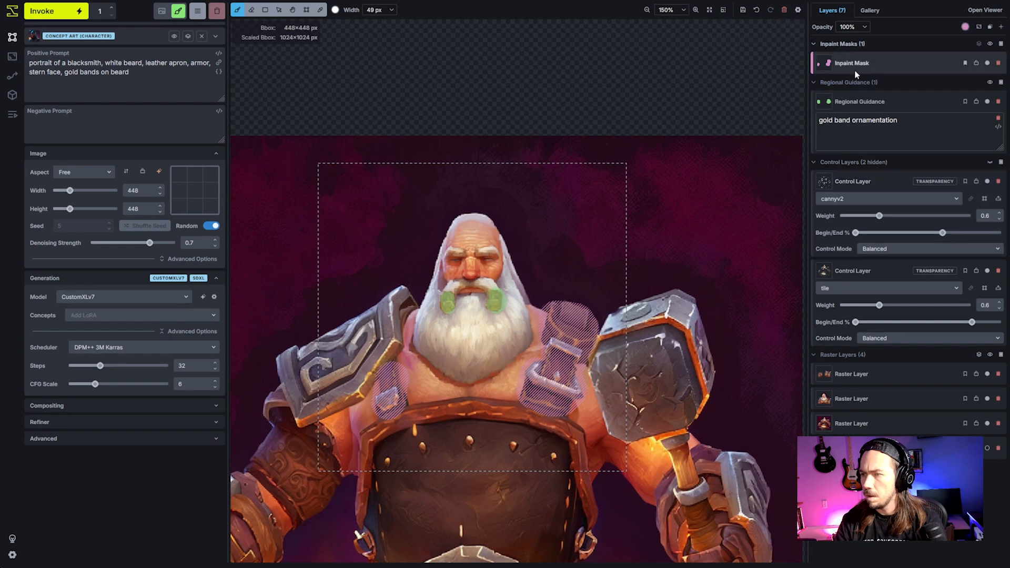
pyautogui.hotkey('shift', 'c')
pyautogui.scroll(-3, 522, 410)
pyautogui.scroll(-4, 523, 410)
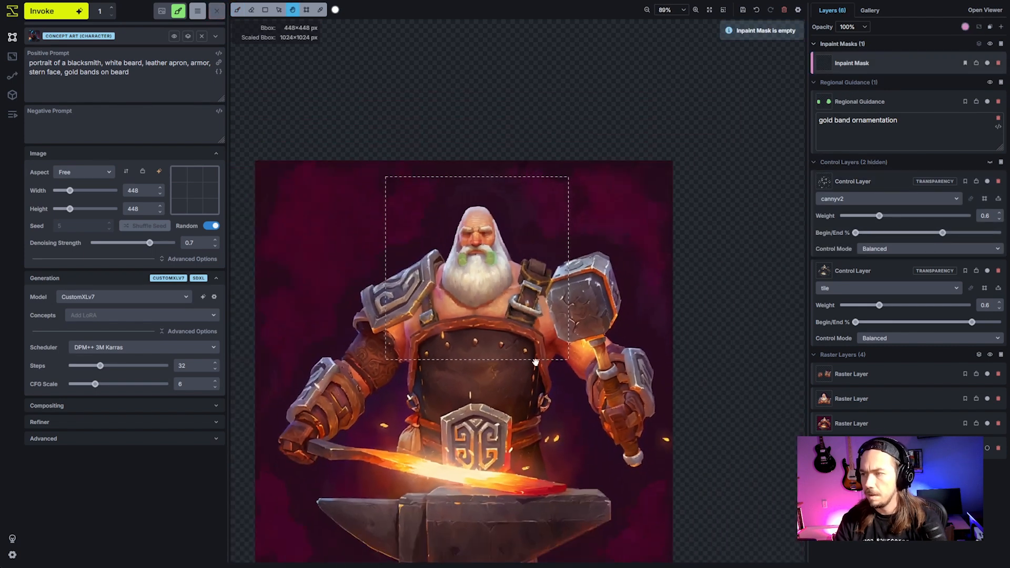
# - Delete the "gold band ornamentation" regional guidance and fit the bounding box to 384×640 px around the hammer and the arm holding it
pyautogui.press('c')
pyautogui.moveTo(534, 349); pyautogui.dragTo(578, 346)
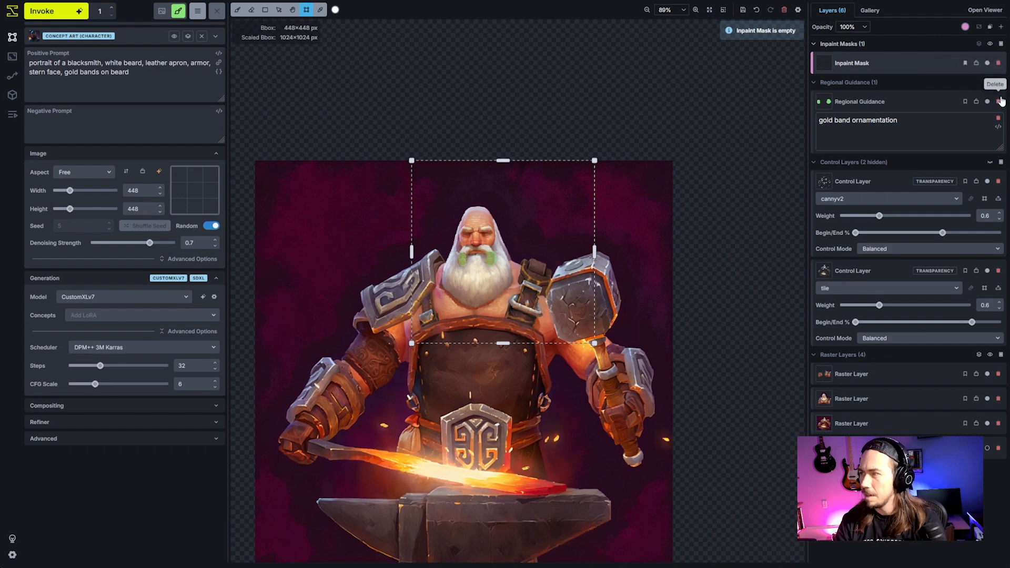
pyautogui.click(998, 102)
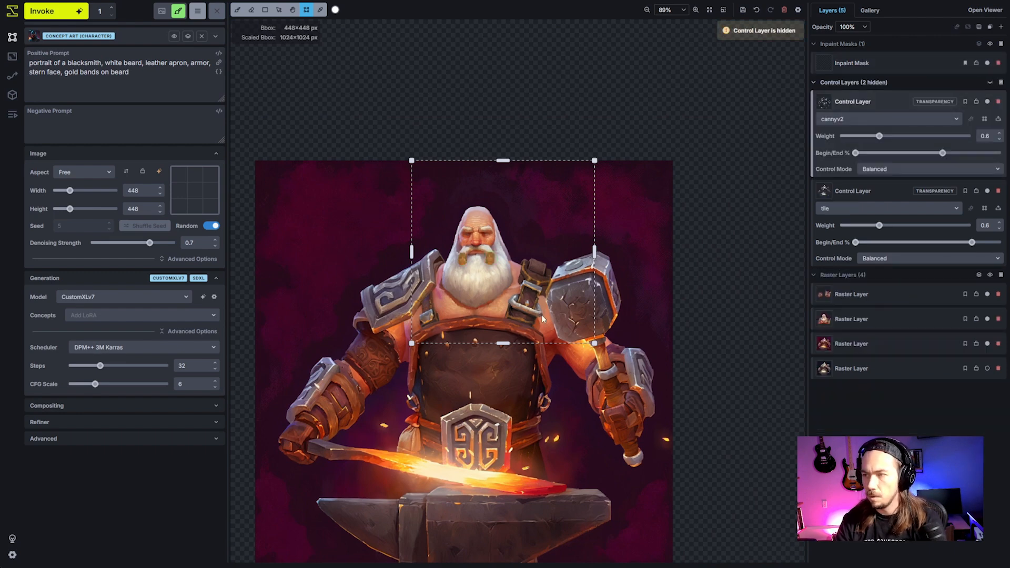
pyautogui.moveTo(541, 314); pyautogui.dragTo(563, 353)
pyautogui.moveTo(619, 395); pyautogui.dragTo(654, 485)
pyautogui.moveTo(597, 410); pyautogui.dragTo(595, 433)
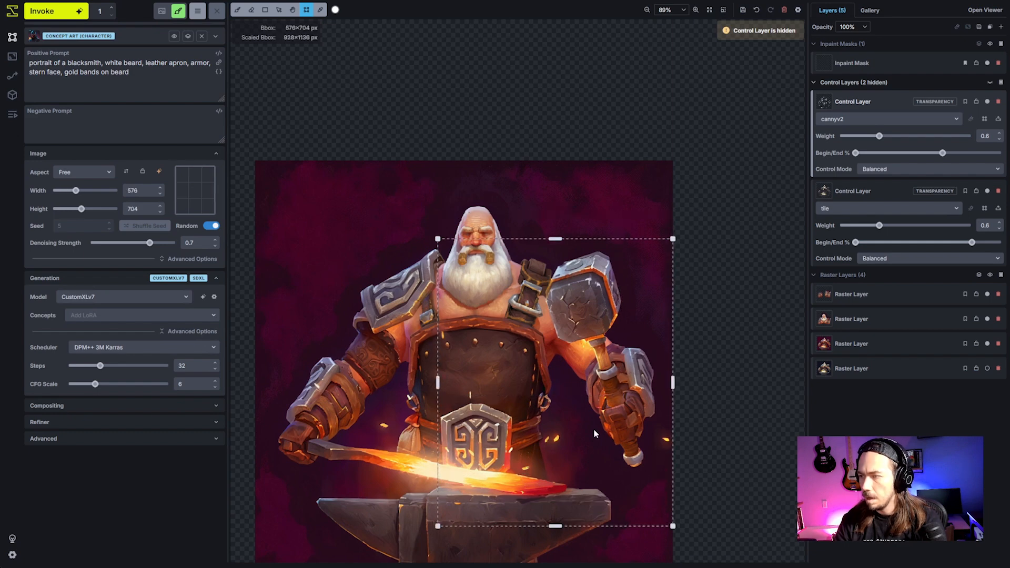
pyautogui.moveTo(438, 238); pyautogui.dragTo(492, 225)
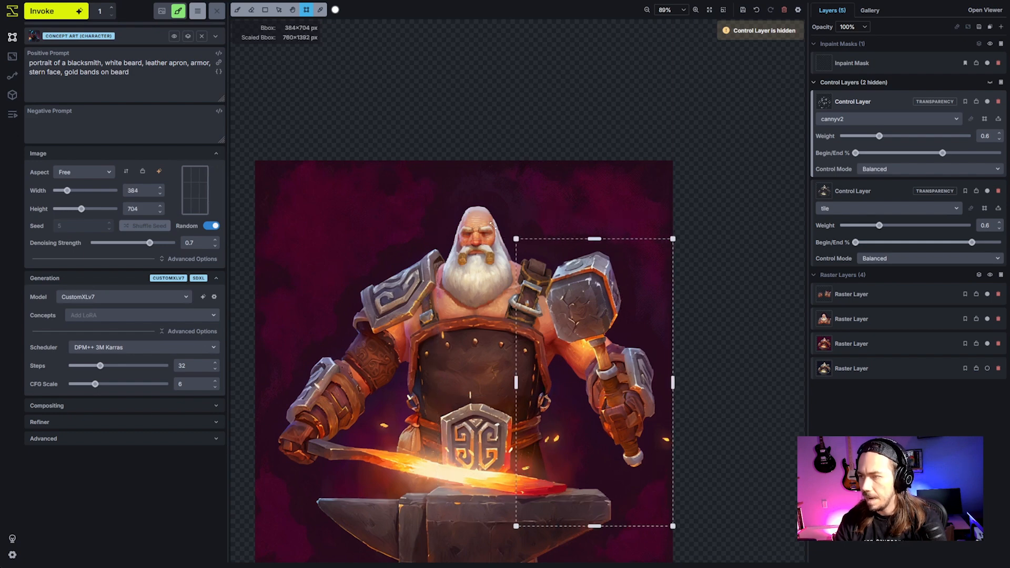
pyautogui.moveTo(598, 525); pyautogui.dragTo(613, 484)
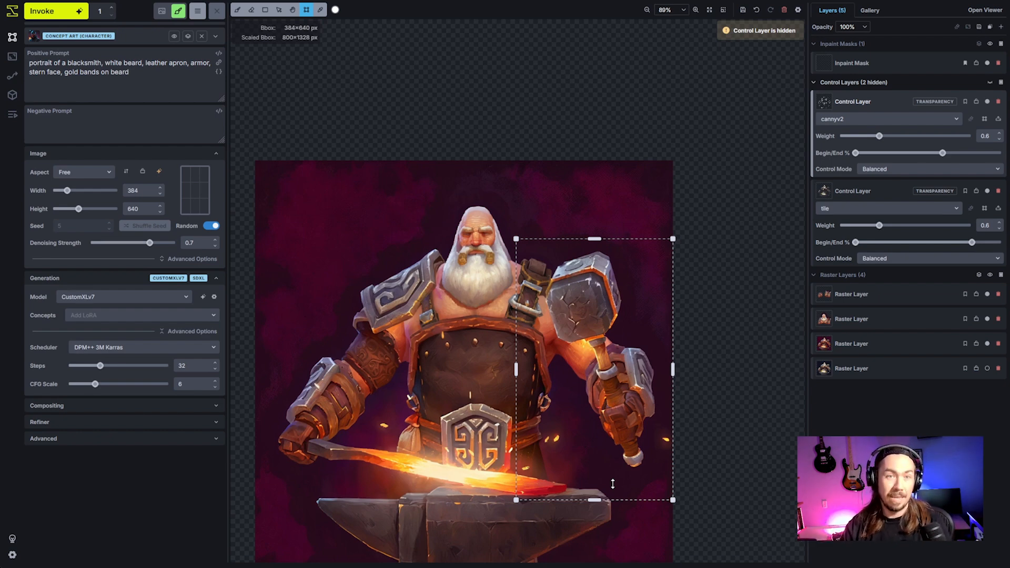
# - Create a global reference image from the bounding box and set its IP Adapter method to Composition Only
pyautogui.rightClick(599, 348)
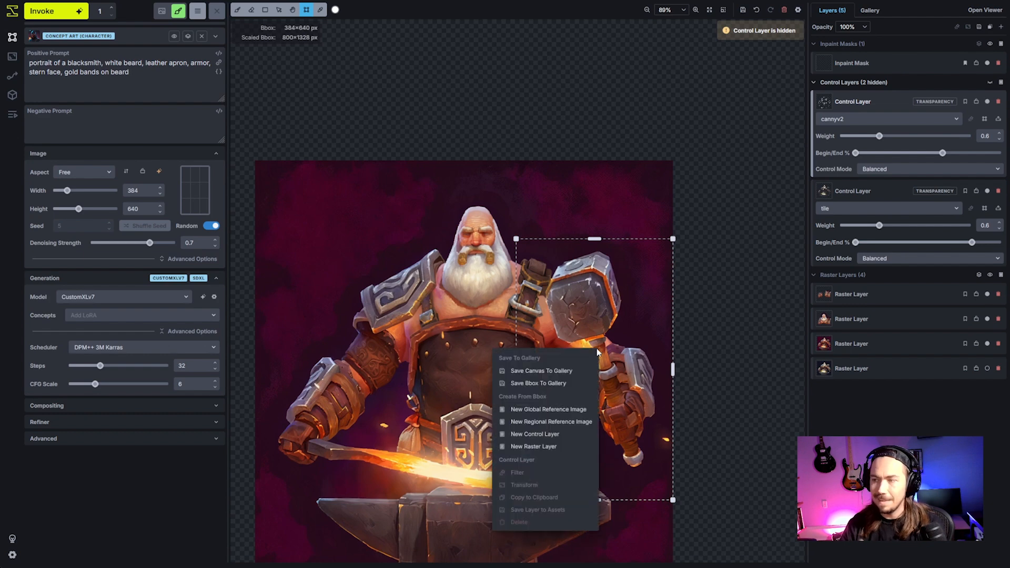
pyautogui.click(562, 413)
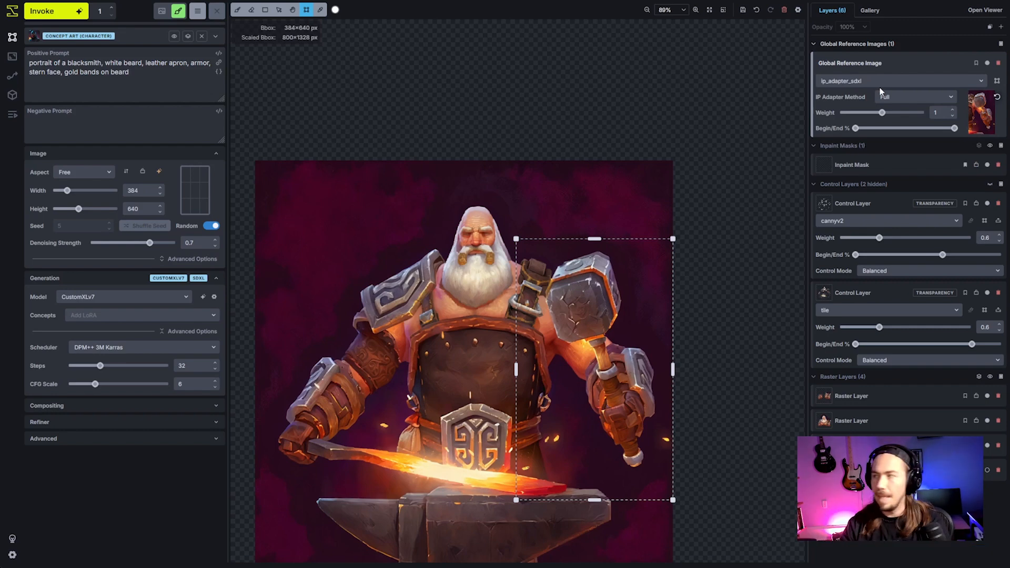
pyautogui.click(889, 97)
pyautogui.click(897, 125)
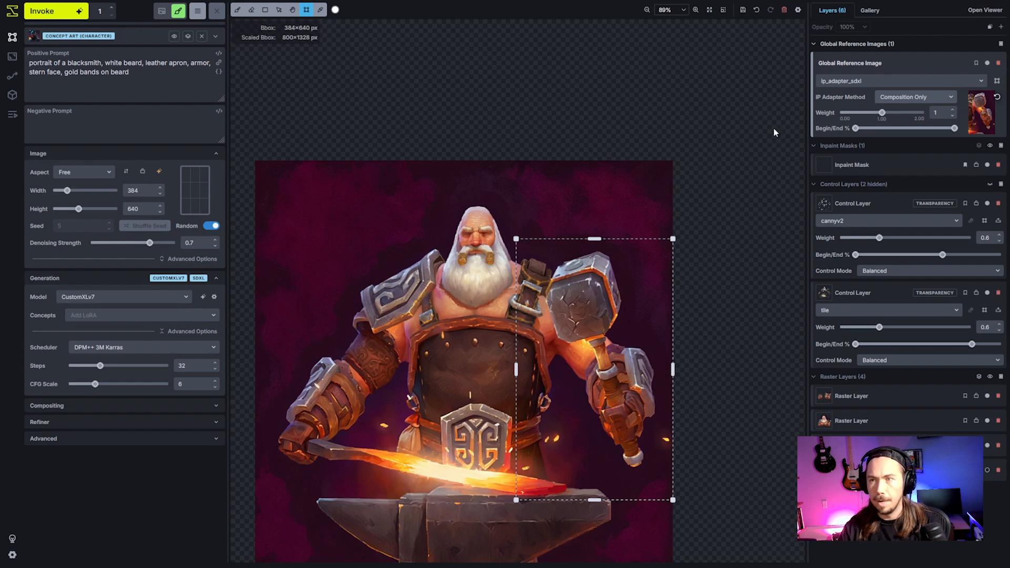
# - Shorten the start of the positive prompt to "blacksmith," and remove "white beard" from it
pyautogui.moveTo(34, 63); pyautogui.dragTo(92, 63)
pyautogui.moveTo(101, 63); pyautogui.dragTo(25, 63)
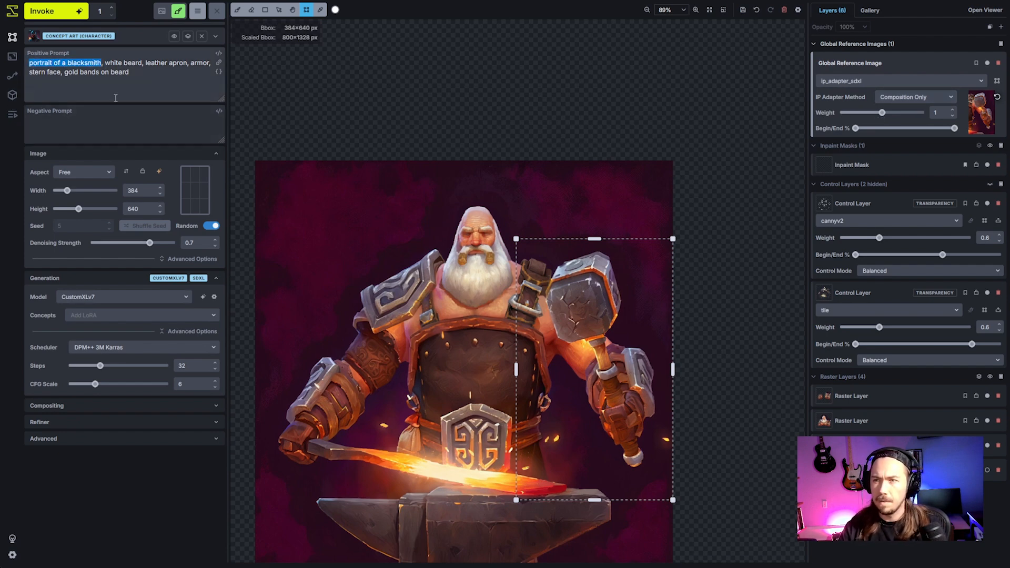
pyautogui.write('blacksm')
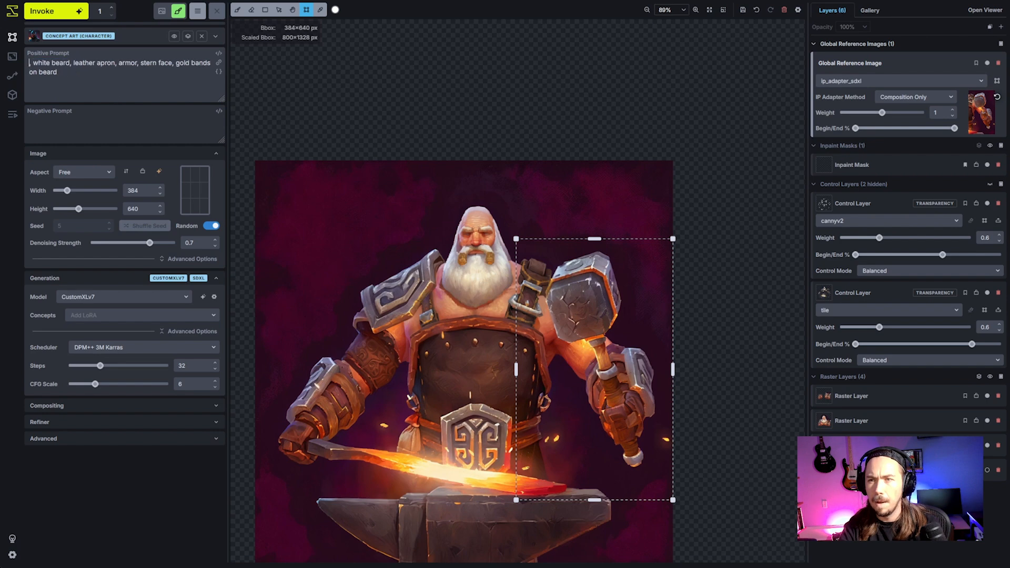
pyautogui.write('ith,')
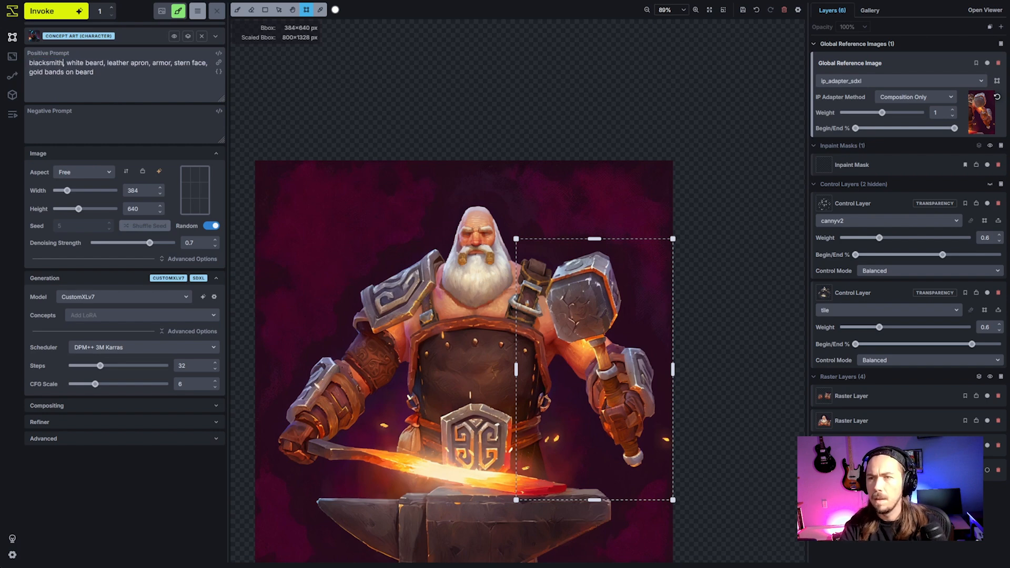
pyautogui.hotkey('ctrl', 'shift', 'Right')
pyautogui.hotkey('ctrl', 'shift', 'Right')
pyautogui.press('BackSpace')
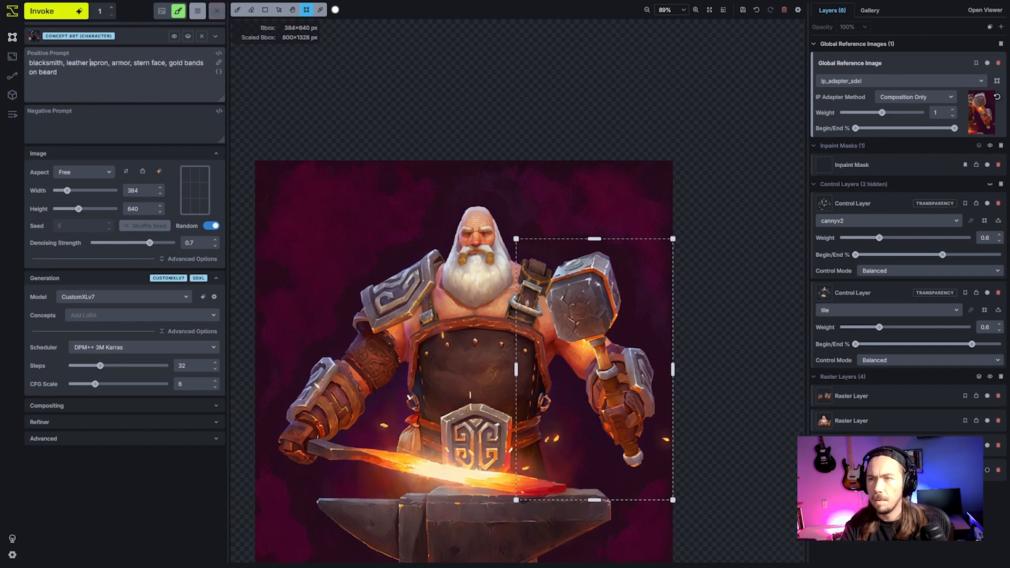
# - Replace the prompt text after "leather apron, armor," with "holding a hammer, fist gripping the handle"
pyautogui.hotkey('ctrl', 'Right')
pyautogui.hotkey('ctrl', 'shift', 'End')
pyautogui.press('BackSpace')
pyautogui.write('ho')
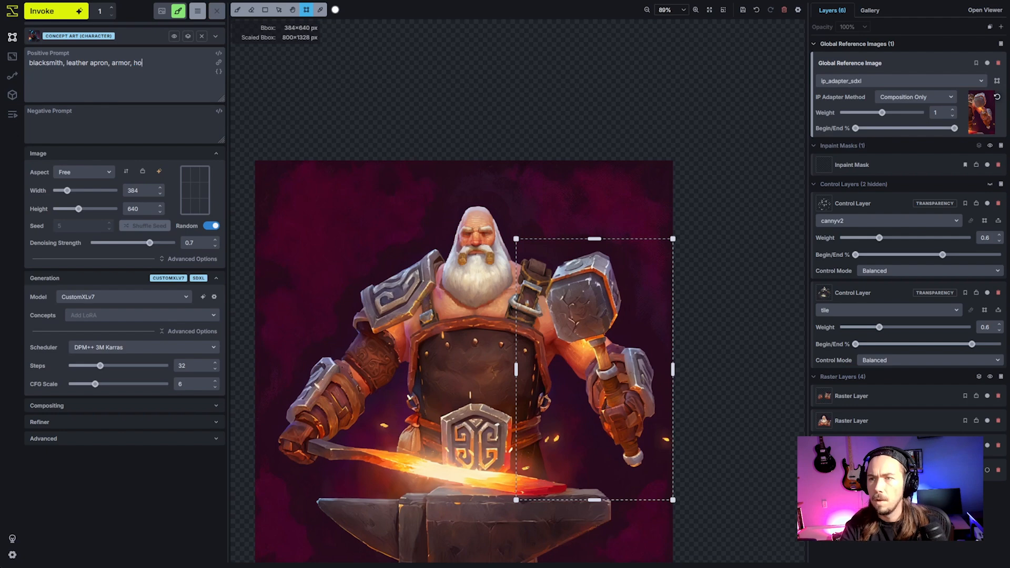
pyautogui.write('lding a hammer,')
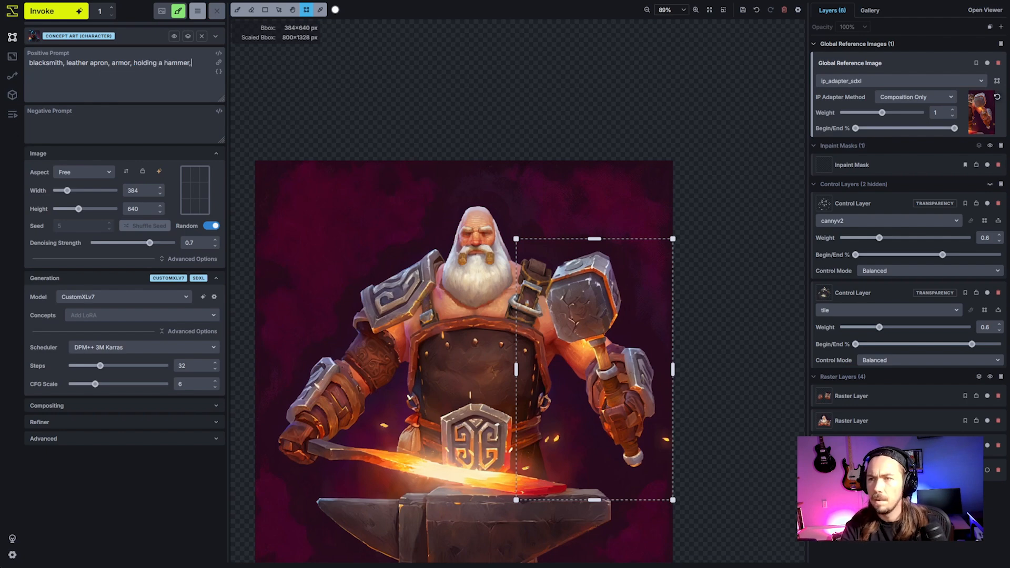
pyautogui.write(' fi')
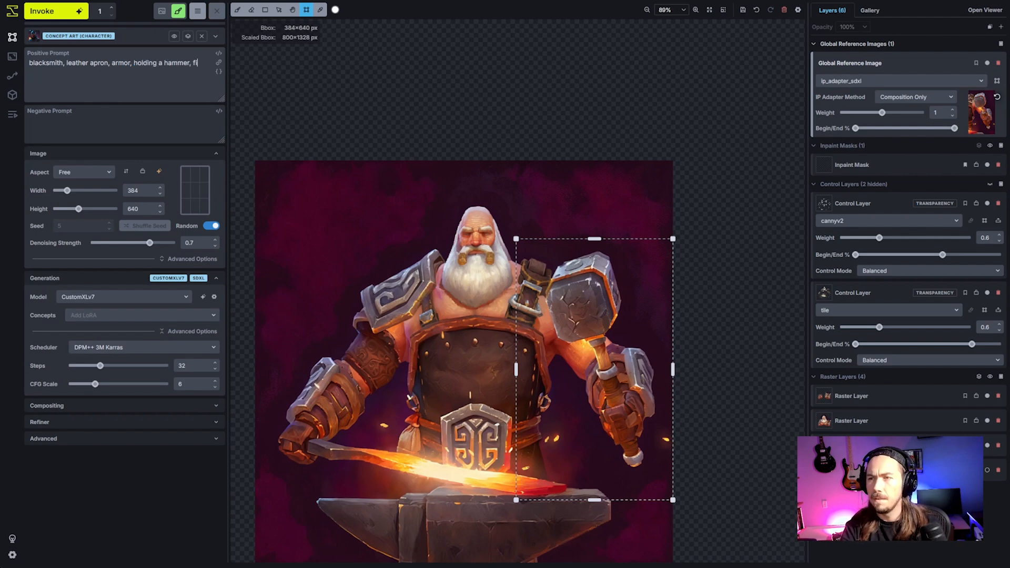
pyautogui.write('st gripping the handle')
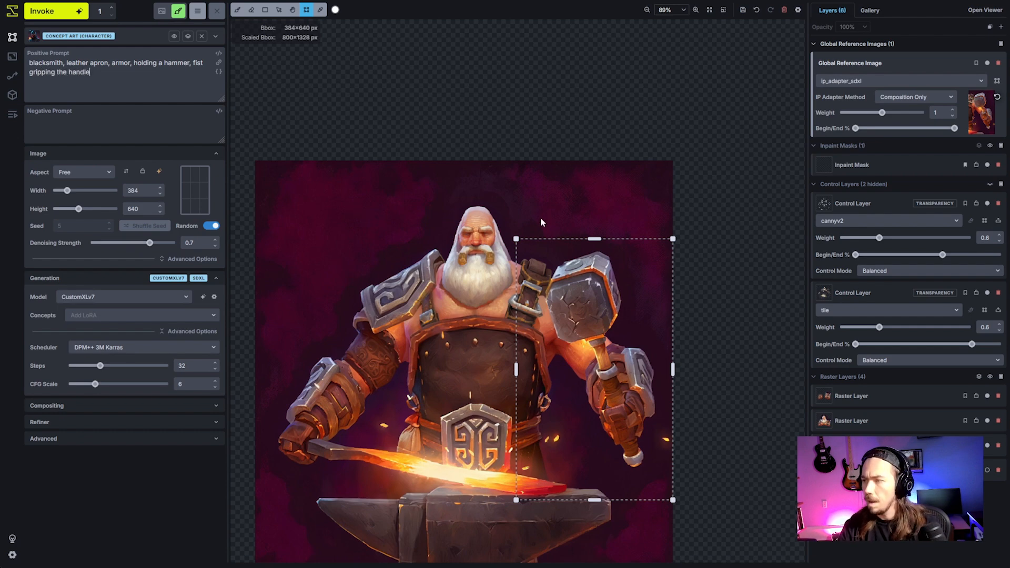
# - Paint the inpaint mask over the hammer and gripping forearm with a 171 px brush, and generate a new version of the area
pyautogui.click(237, 9)
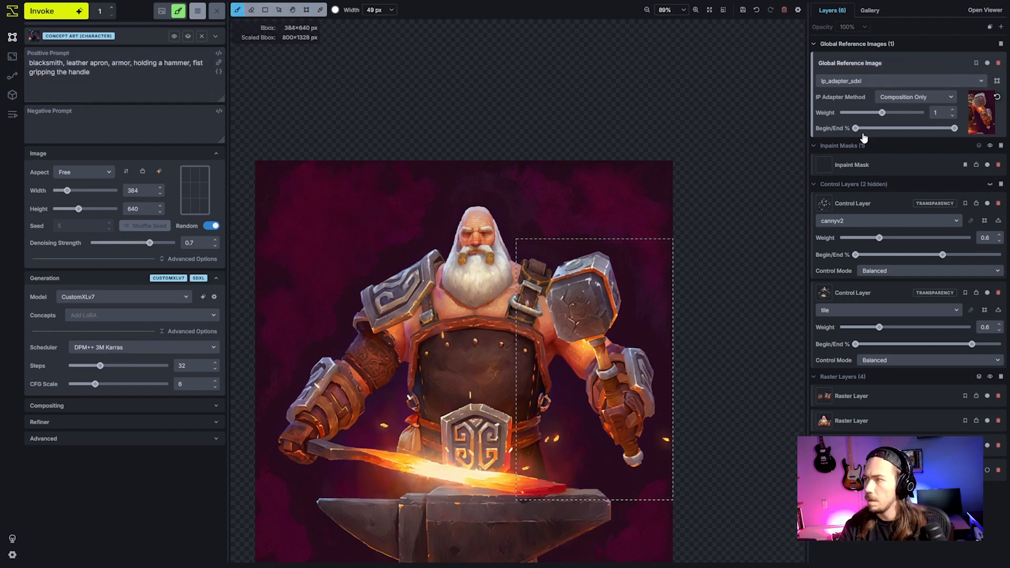
pyautogui.click(875, 165)
pyautogui.press(']')
pyautogui.press(']')
pyautogui.press(']')
pyautogui.press(']')
pyautogui.press(']')
pyautogui.press(']')
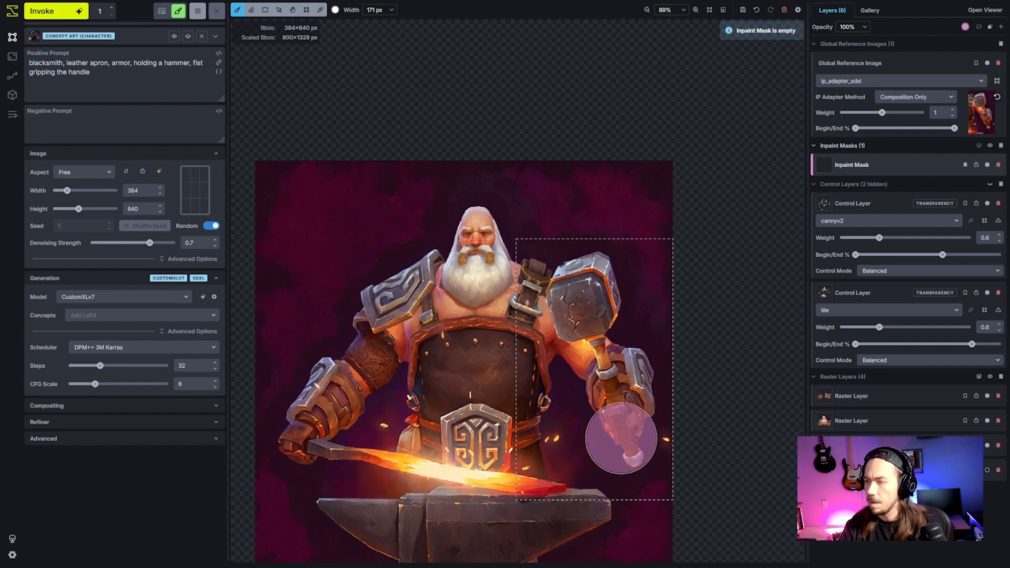
pyautogui.moveTo(621, 438)
pyautogui.mouseDown()
pyautogui.moveTo(591, 390)
pyautogui.moveTo(584, 287)
pyautogui.mouseUp()
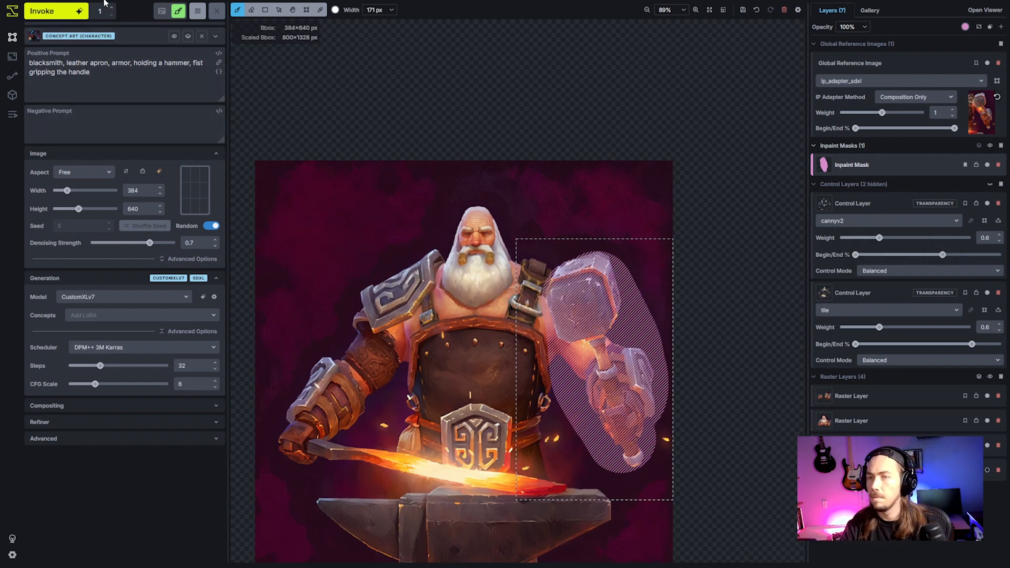
pyautogui.click(74, 11)
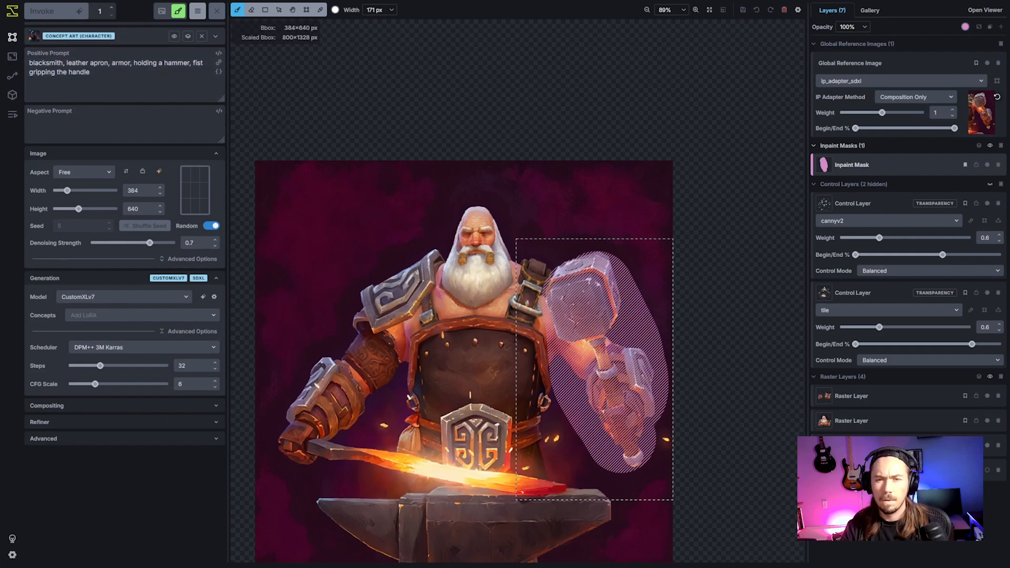
# - Compare the newly generated hammer and hand with the previous version up close
pyautogui.scroll(2, 519, 399)
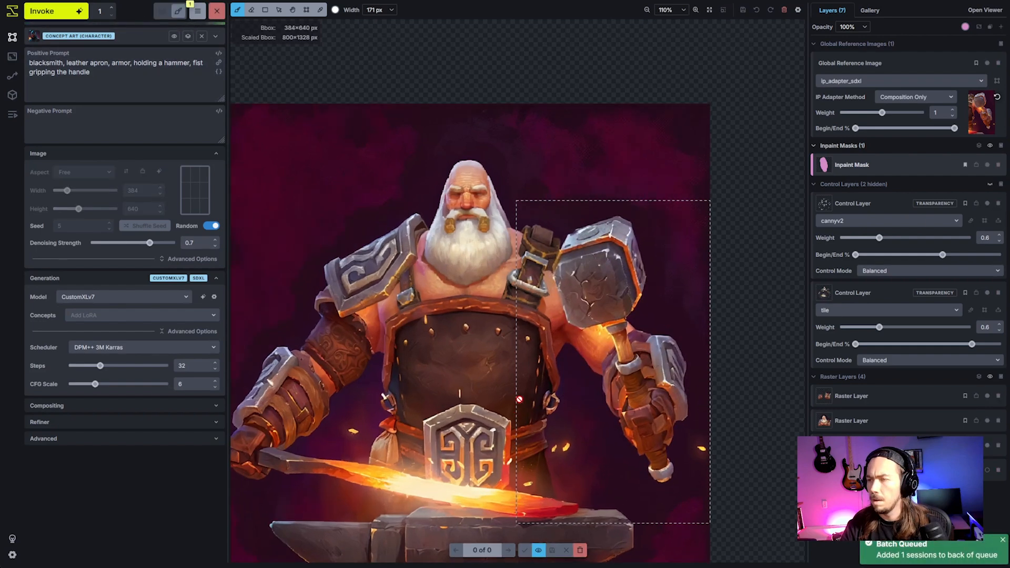
pyautogui.moveTo(619, 370); pyautogui.dragTo(574, 362)
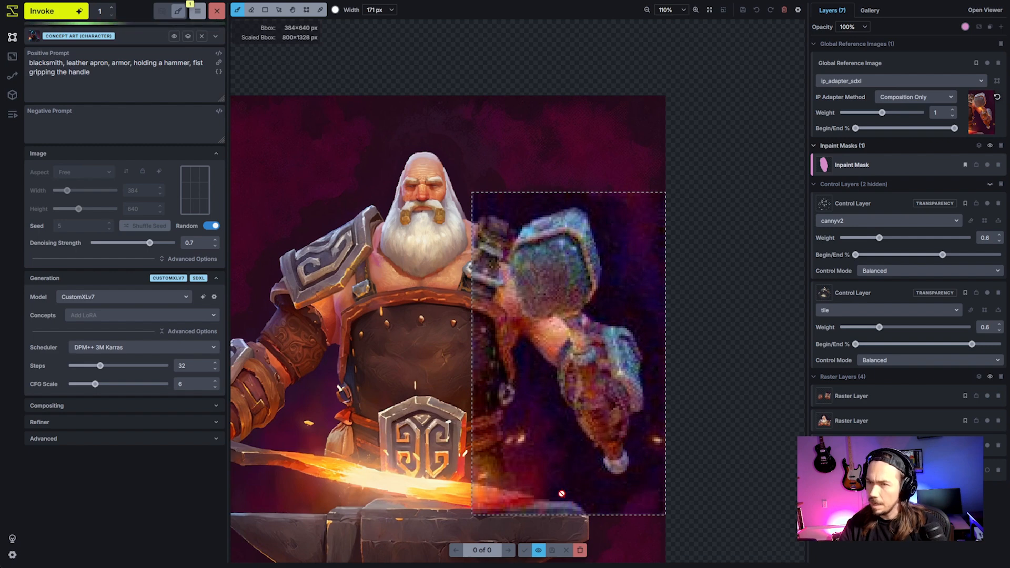
pyautogui.scroll(2, 572, 497)
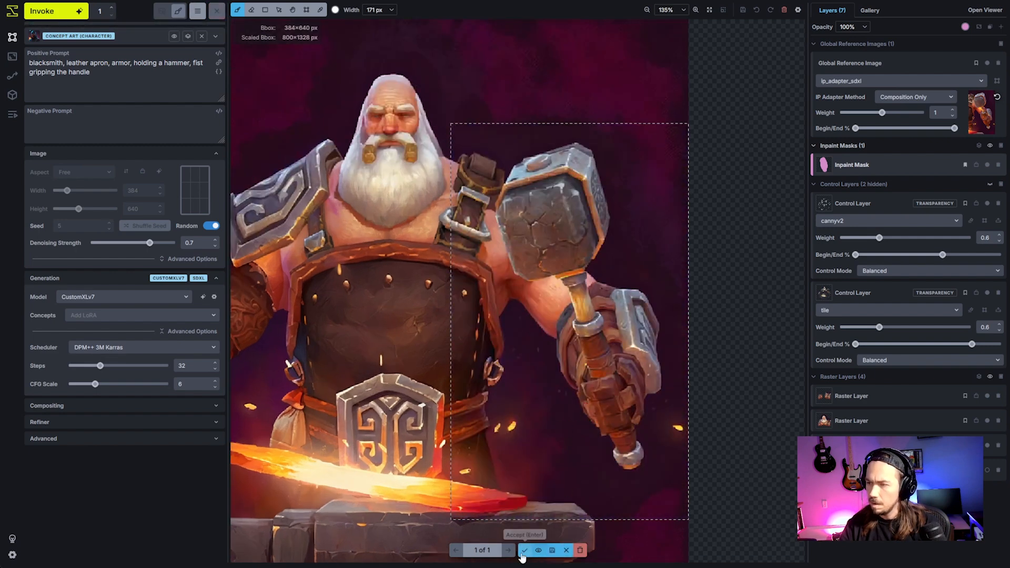
pyautogui.click(538, 550)
pyautogui.click(538, 550)
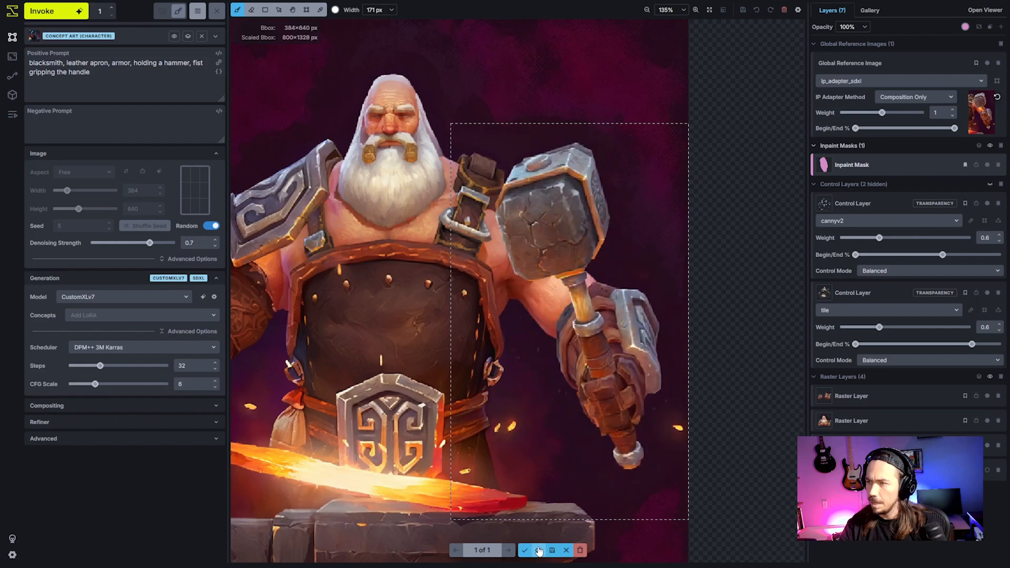
pyautogui.click(538, 550)
pyautogui.click(539, 551)
pyautogui.click(538, 551)
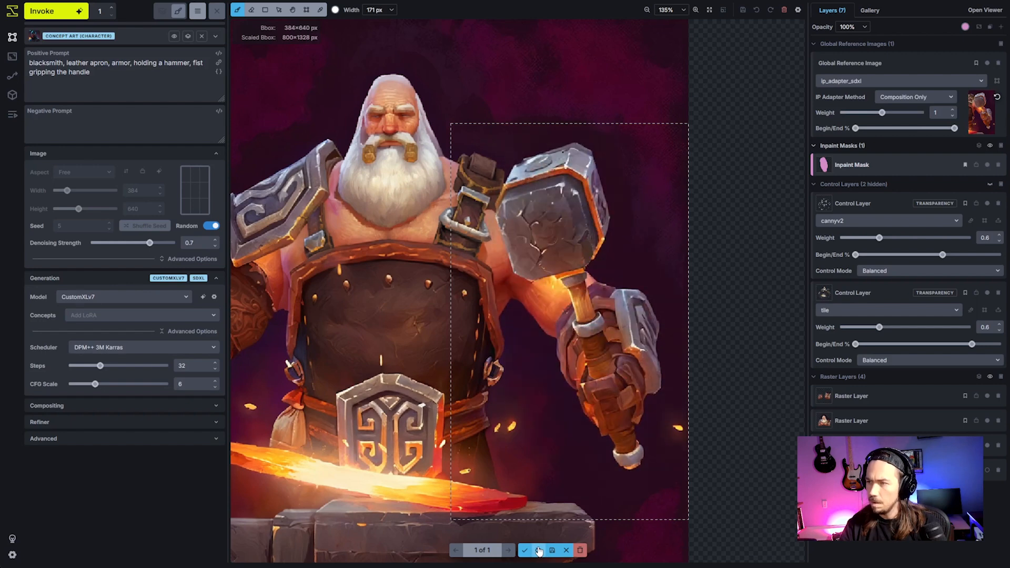
pyautogui.click(538, 551)
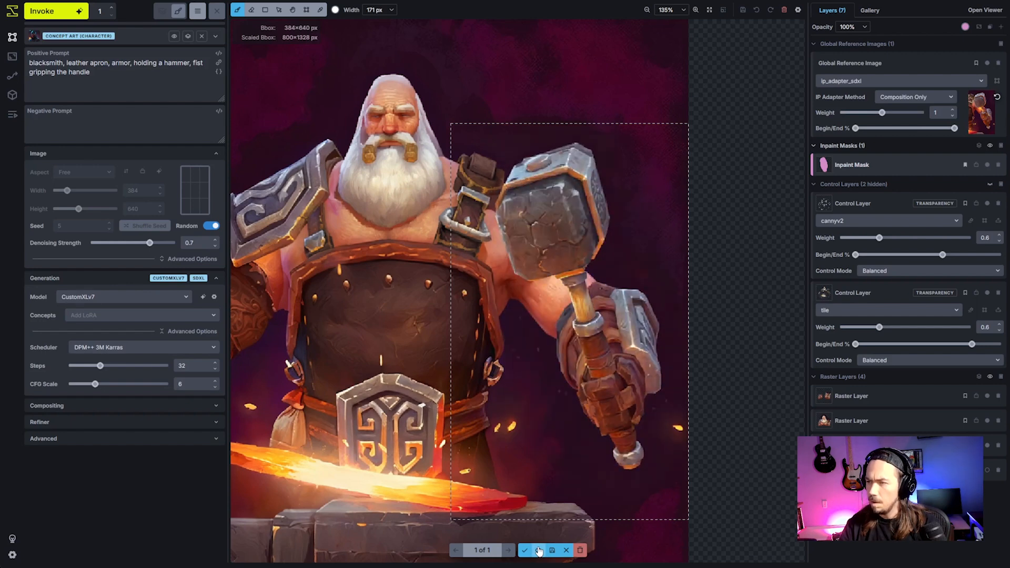
pyautogui.click(538, 551)
pyautogui.click(539, 550)
pyautogui.click(538, 550)
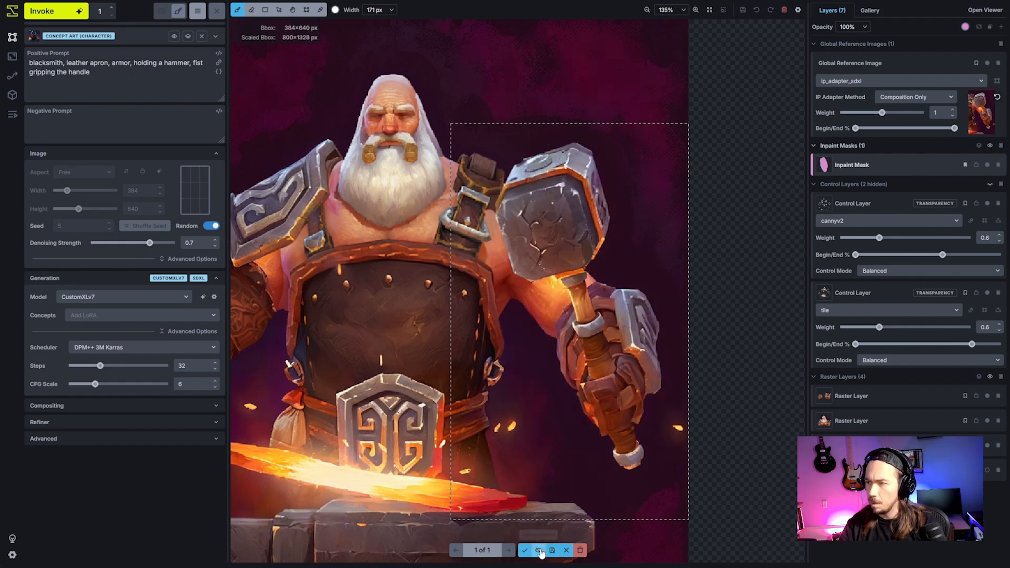
pyautogui.click(538, 550)
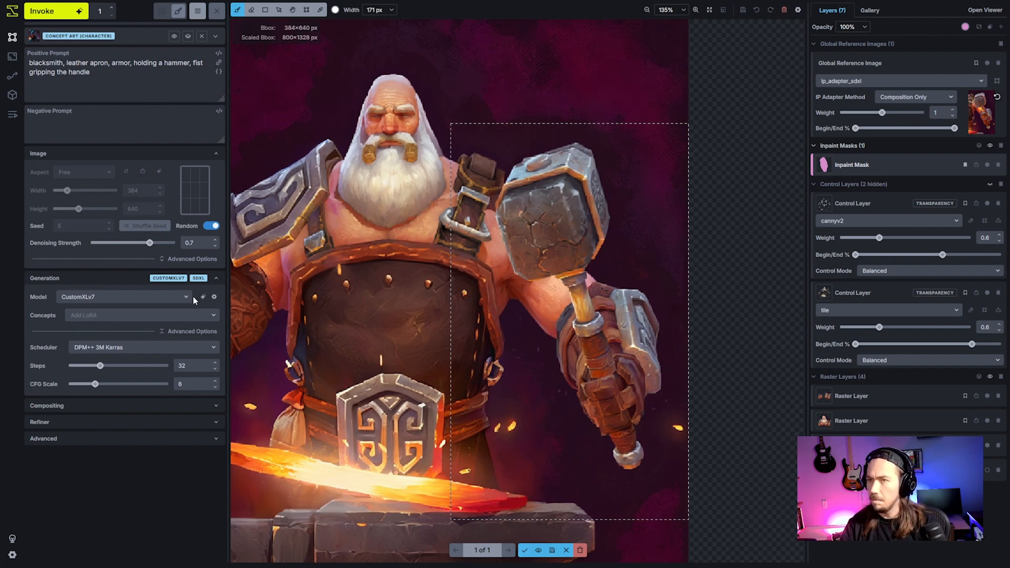
# - Generate two more versions of the masked hammer area, one at denoising strength 0.5 and one at 0.9
pyautogui.click(133, 243)
pyautogui.hotkey('ctrl', 'Return')
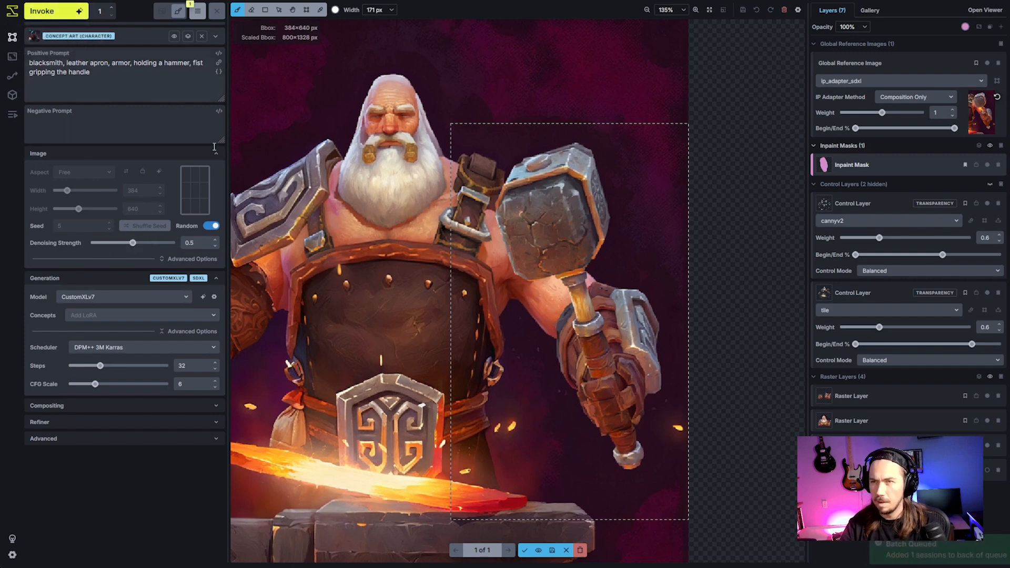
pyautogui.click(166, 243)
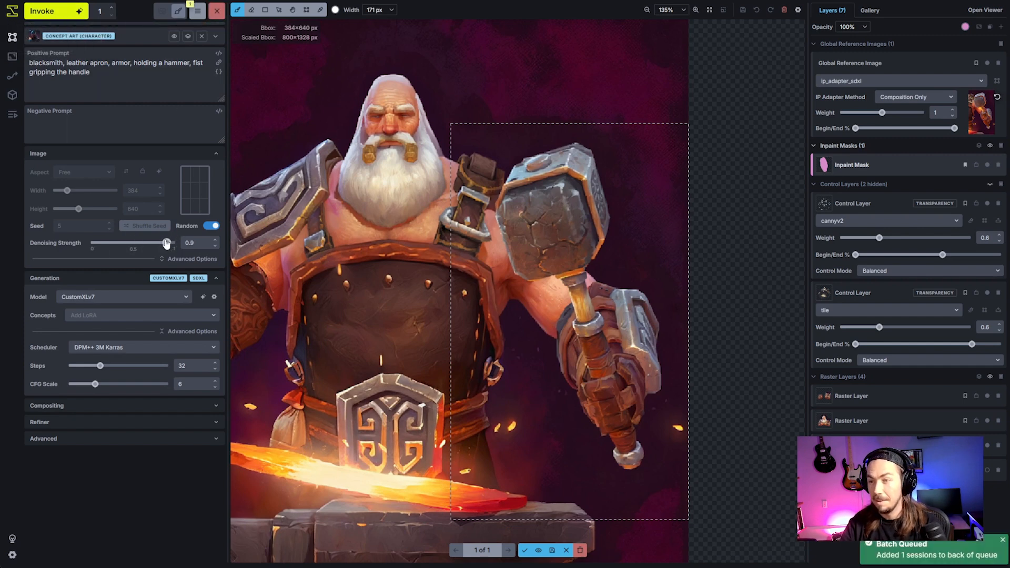
pyautogui.click(53, 11)
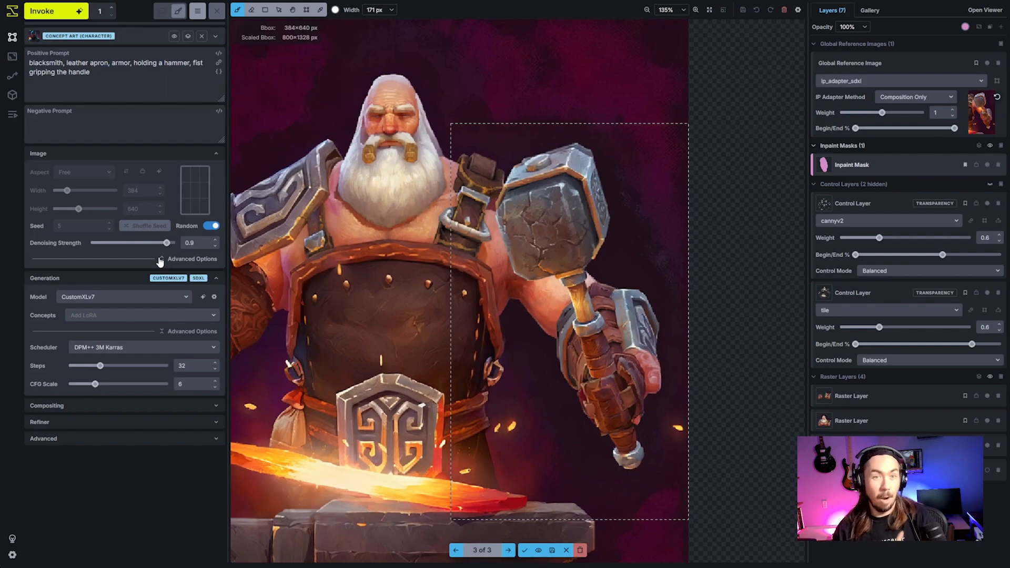
# - Compare the staged hammer variations up close, examining the hammer head, the arm armor and the fist around the handle
pyautogui.scroll(3, 429, 226)
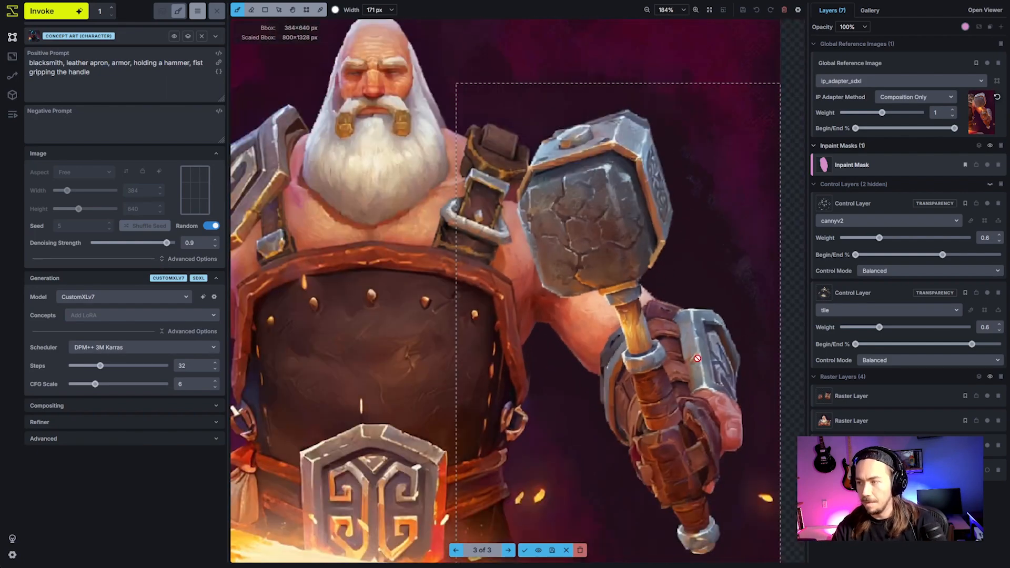
pyautogui.moveTo(696, 358); pyautogui.dragTo(636, 312)
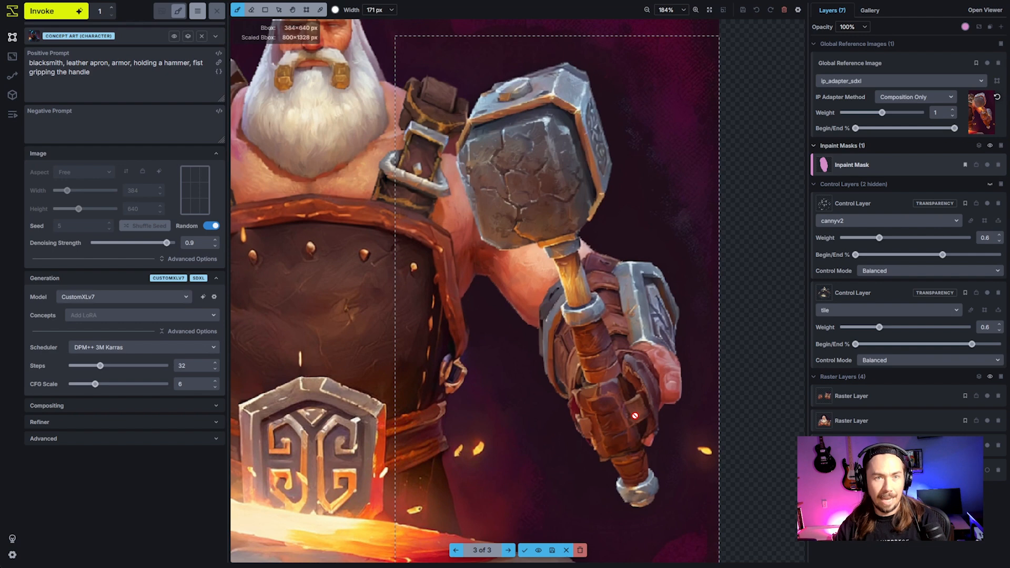
pyautogui.press('Left')
pyautogui.press('Left')
pyautogui.press('Left')
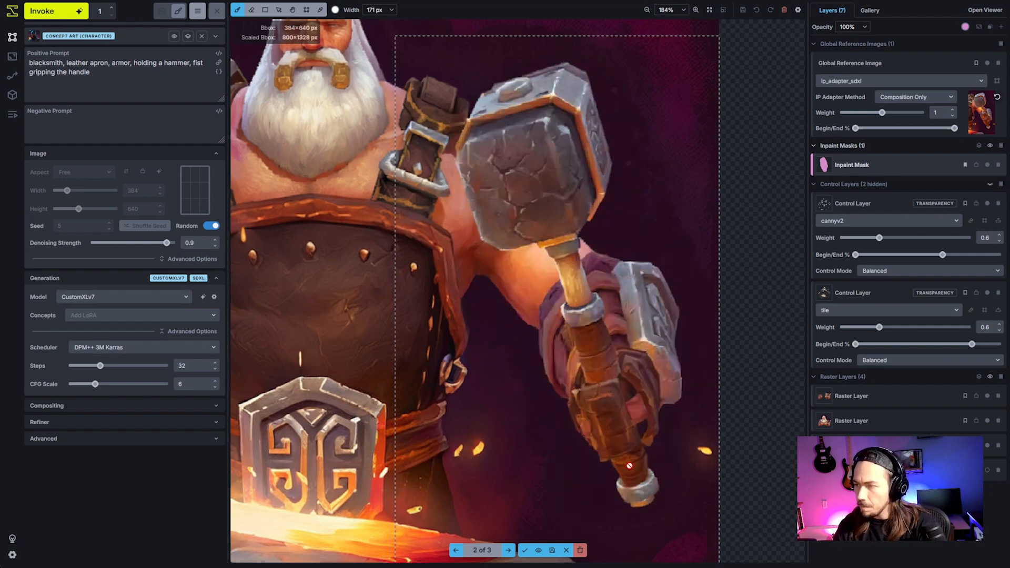
pyautogui.press('Left')
pyautogui.press('Left')
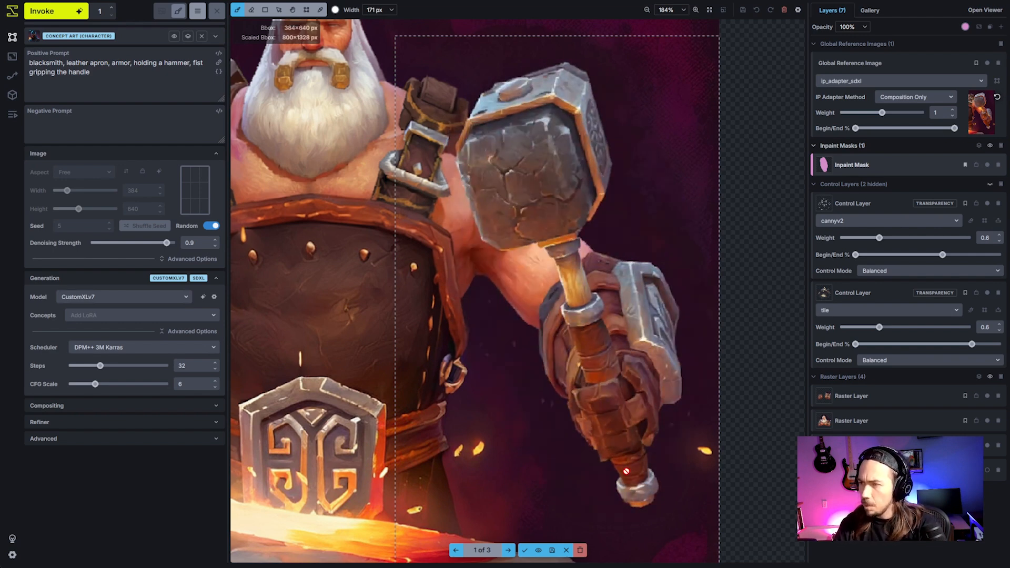
pyautogui.press('Right')
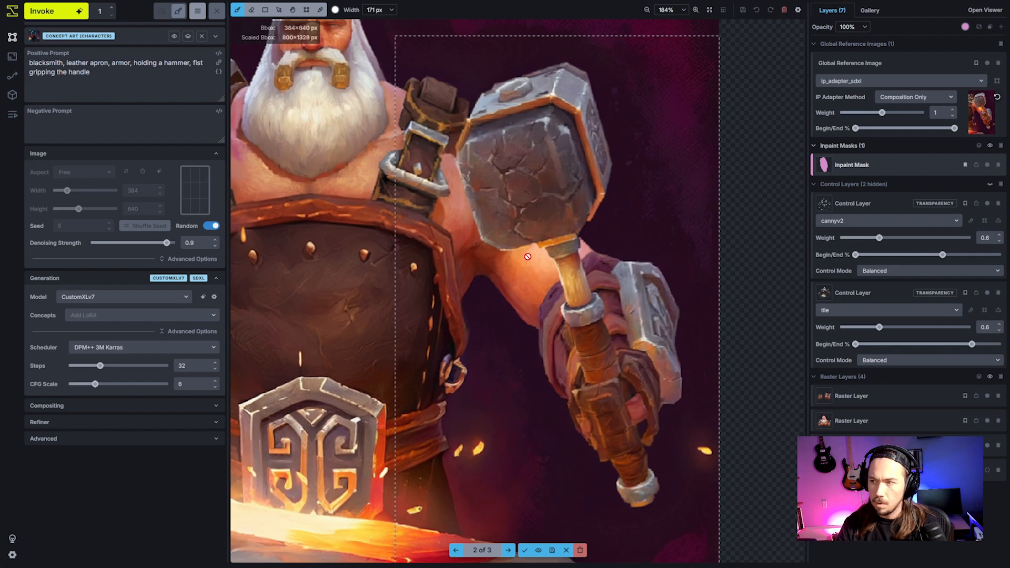
pyautogui.press('Left')
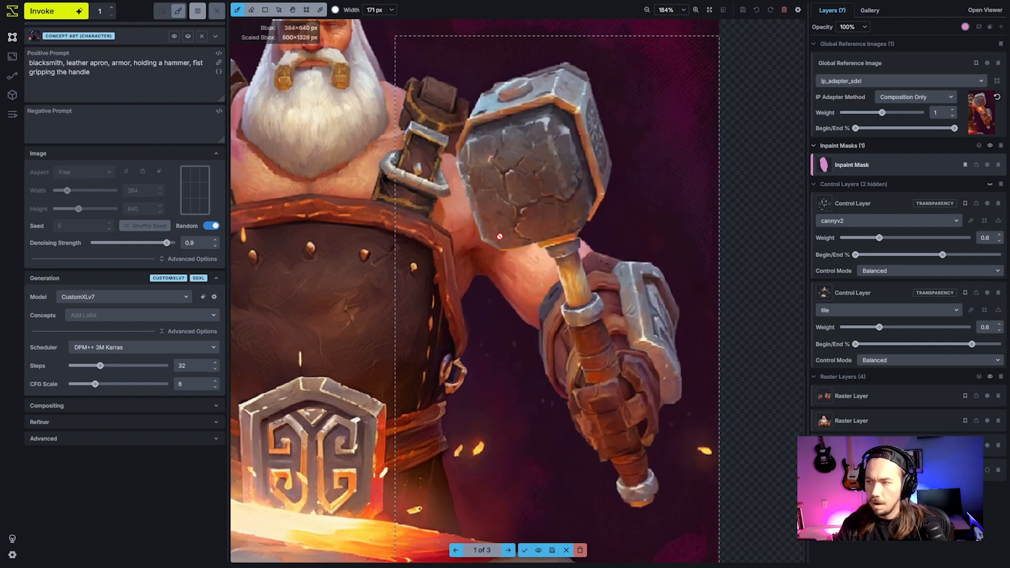
pyautogui.press('Right')
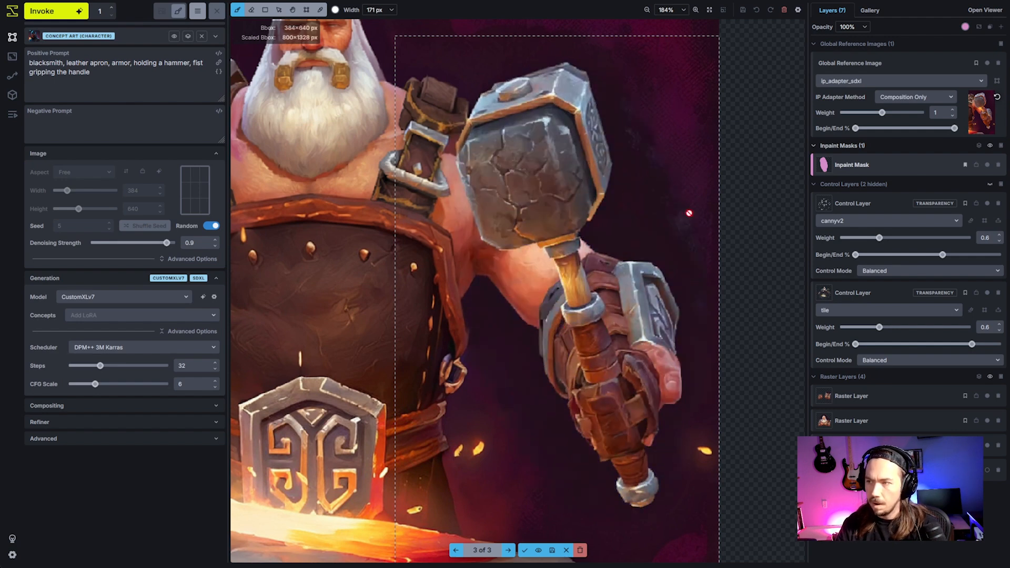
pyautogui.press('Left')
pyautogui.press('Right')
pyautogui.press('Left')
pyautogui.press('Left')
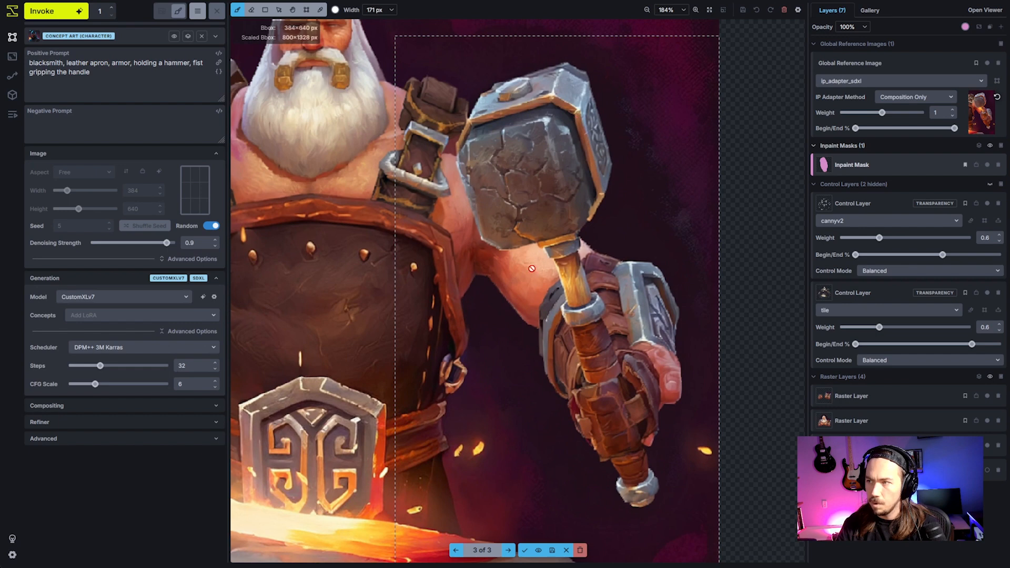
pyautogui.press('Left')
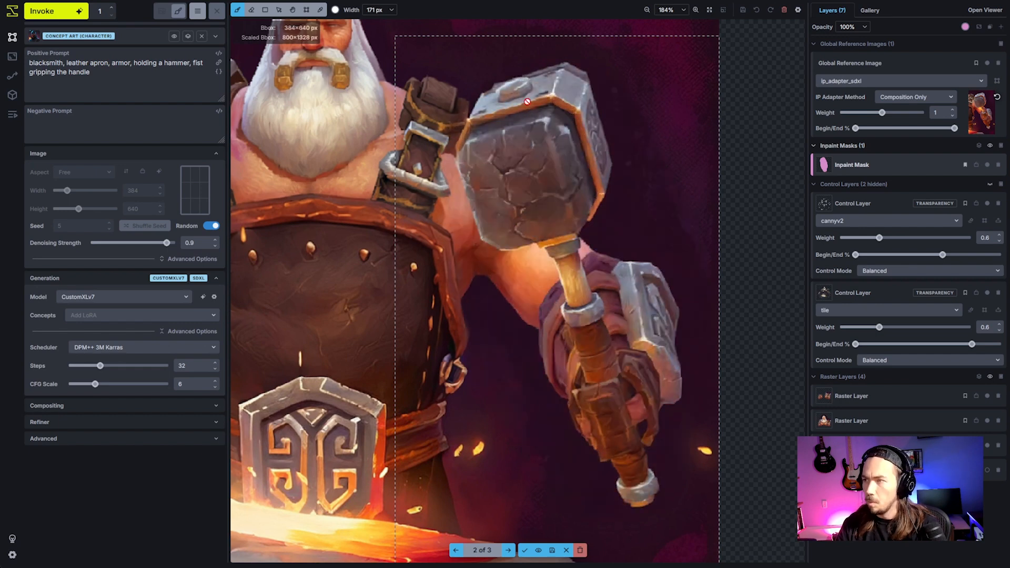
pyautogui.press('Right')
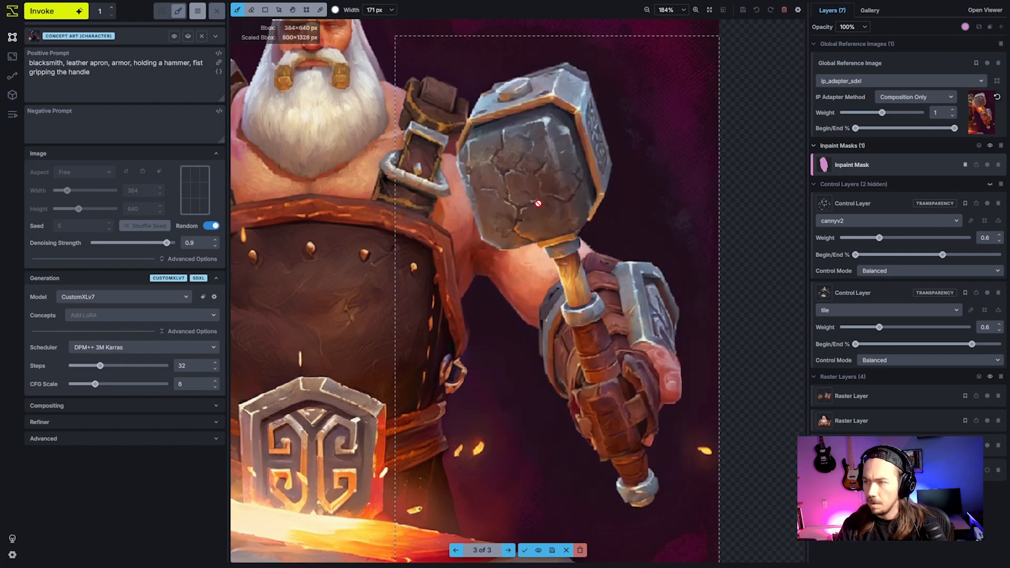
pyautogui.press('Right')
pyautogui.press('Right')
pyautogui.press('Right')
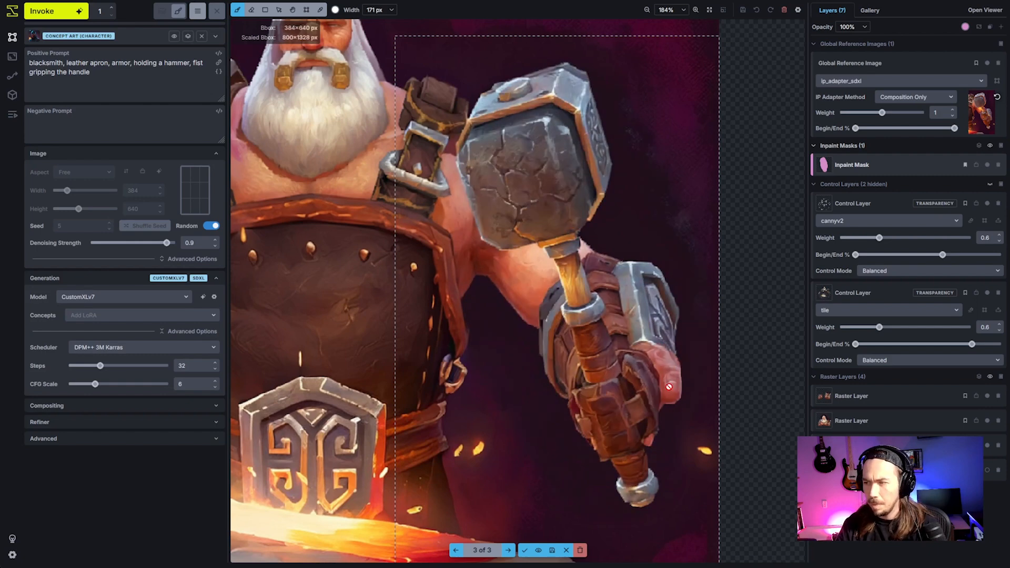
pyautogui.press('Right')
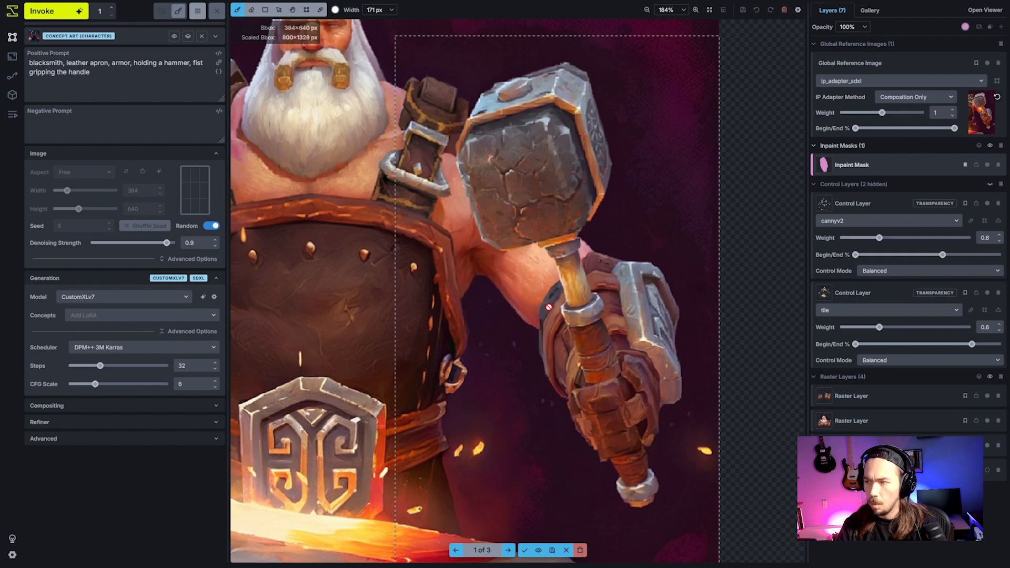
# - Compare the first two staged hammer variations and set the denoising strength to 0.7
pyautogui.press('Right')
pyautogui.press('Left')
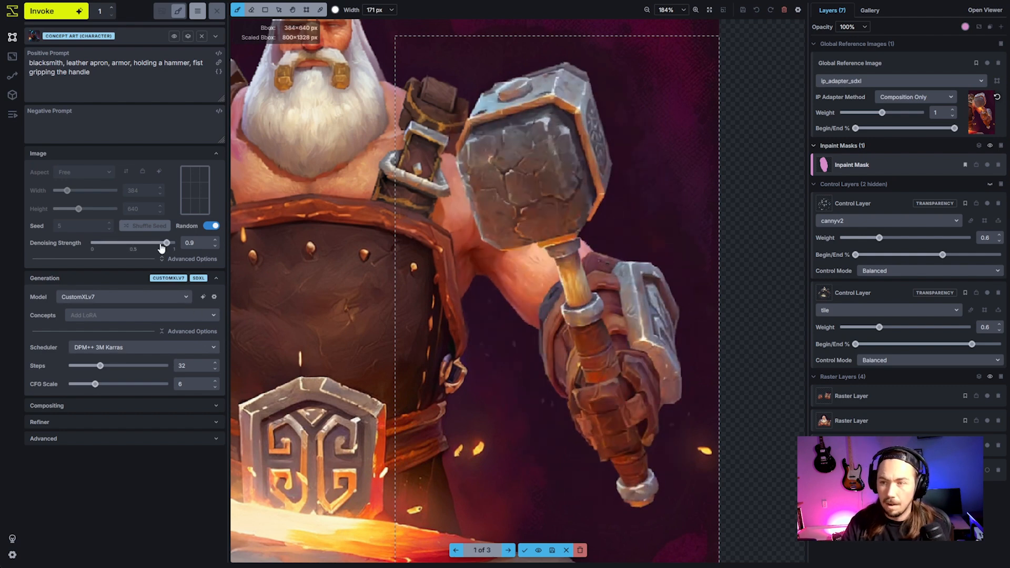
pyautogui.moveTo(166, 243); pyautogui.dragTo(149, 243)
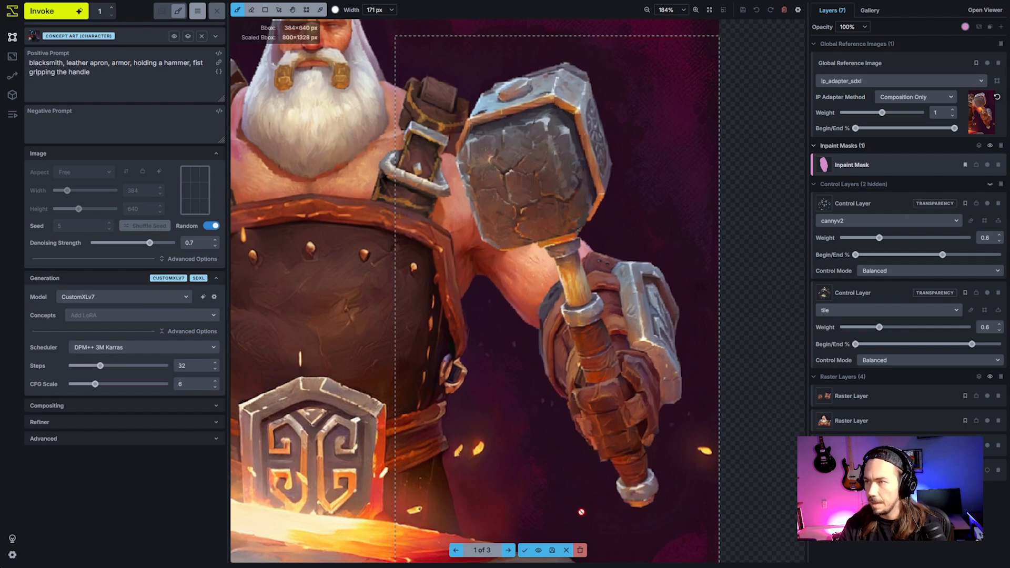
# - Accept the first of the three staged hammer variations and clear the inpaint mask
pyautogui.click(525, 550)
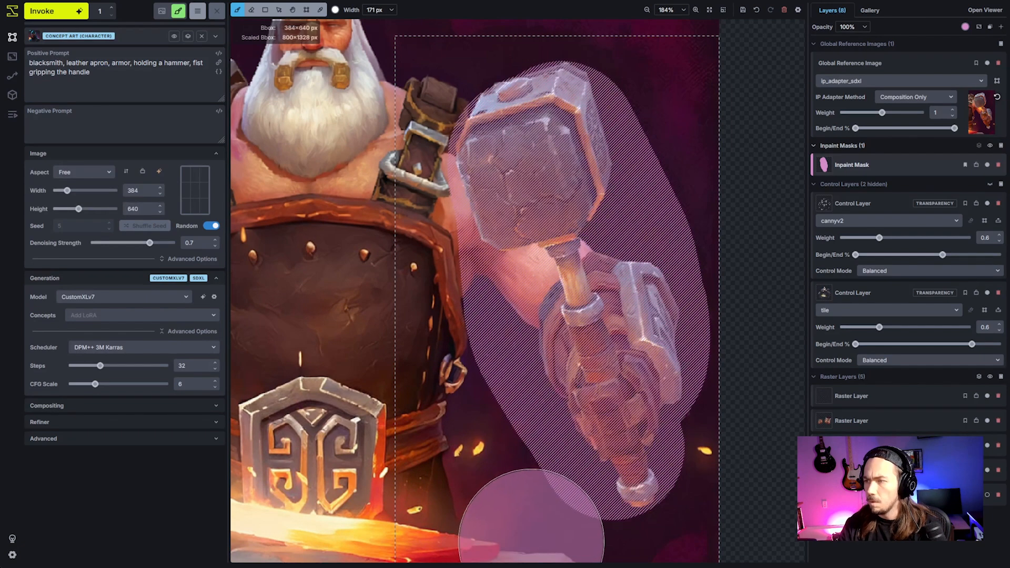
pyautogui.hotkey('shift', 'c')
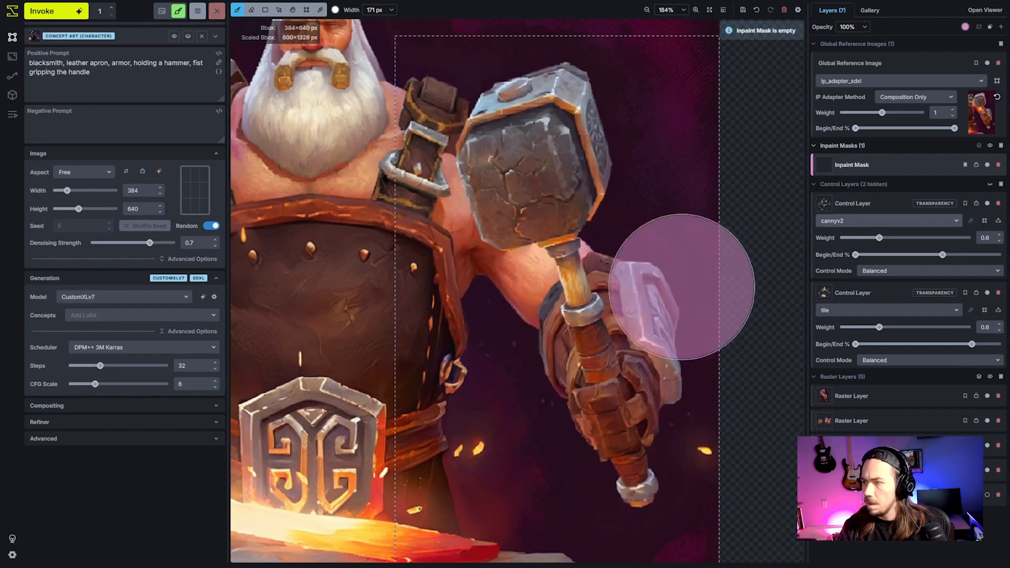
pyautogui.scroll(-7, 635, 327)
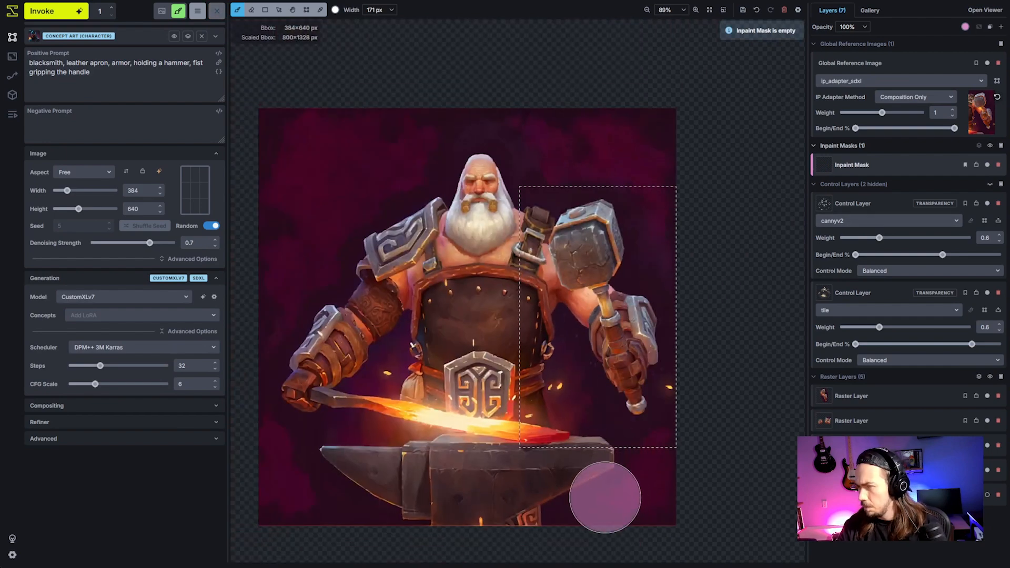
pyautogui.scroll(5, 609, 431)
pyautogui.scroll(-5, 582, 283)
# - Shrink the bounding box to 248×280 px around the fist holding the hammer and pull it into the global reference image
pyautogui.press('c')
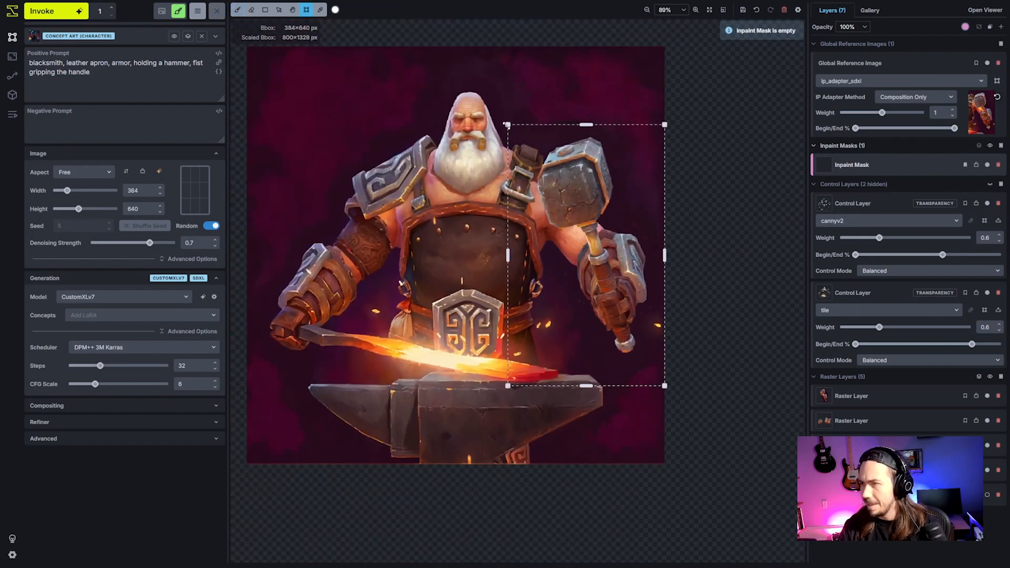
pyautogui.moveTo(506, 124); pyautogui.dragTo(552, 267)
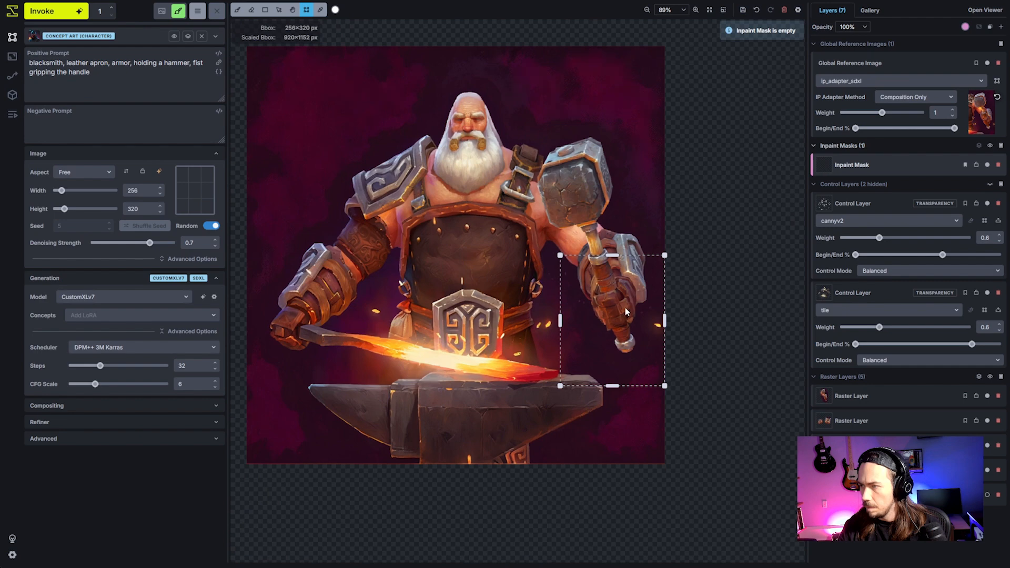
pyautogui.moveTo(663, 385); pyautogui.dragTo(660, 361)
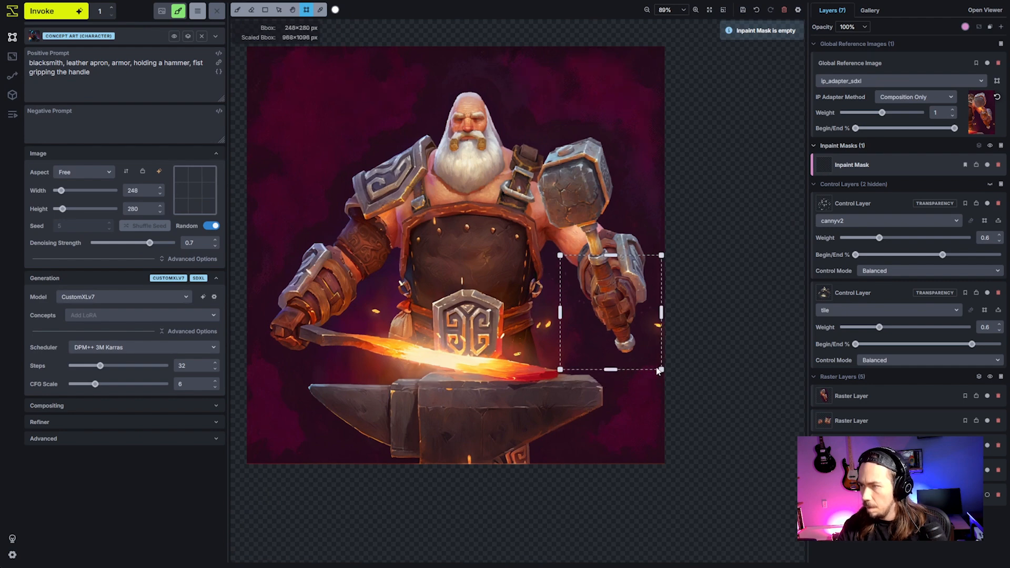
pyautogui.scroll(3, 652, 360)
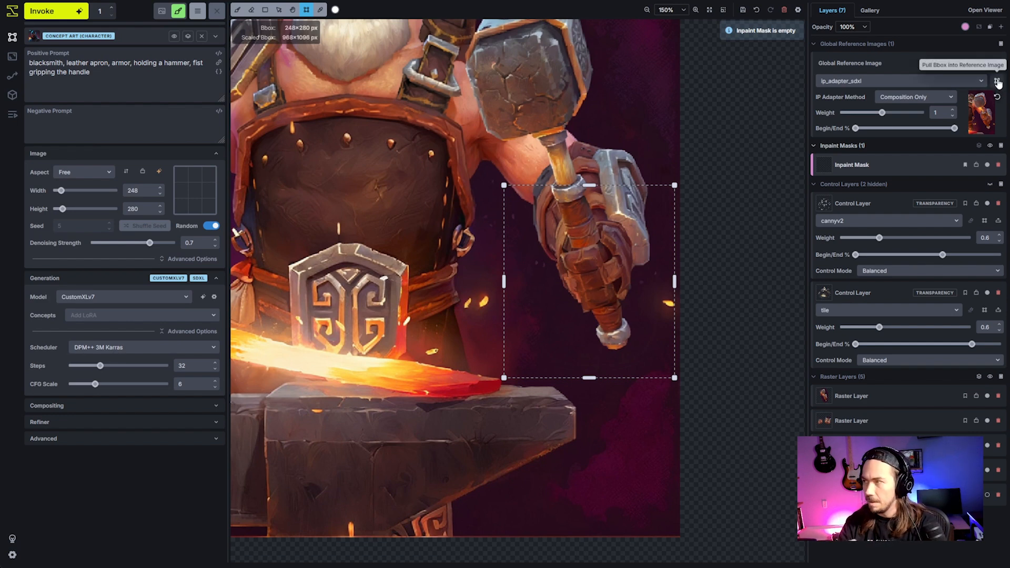
pyautogui.click(997, 82)
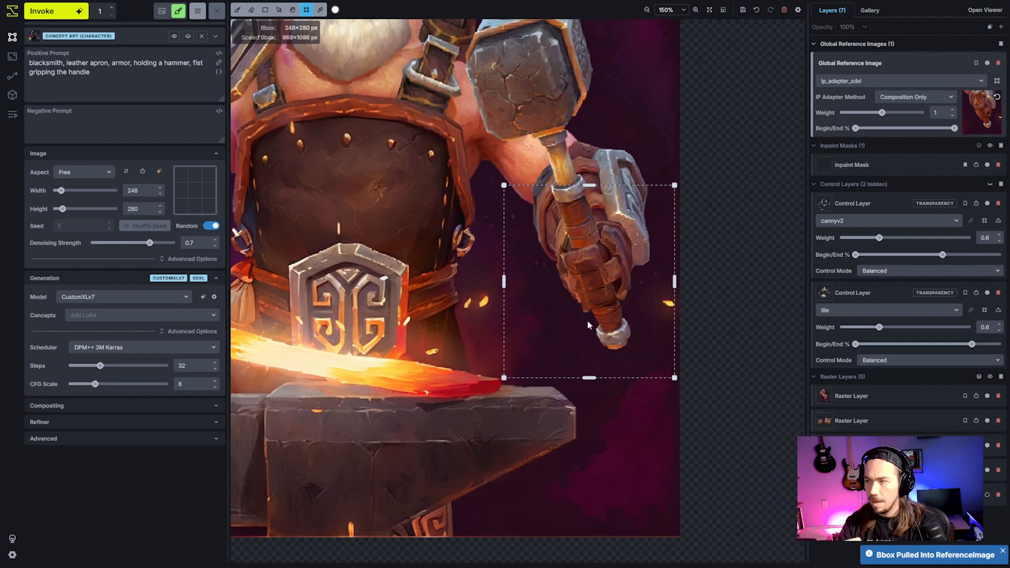
# - Set the weight of the composition-only global reference image to 0.6
pyautogui.scroll(10, 582, 298)
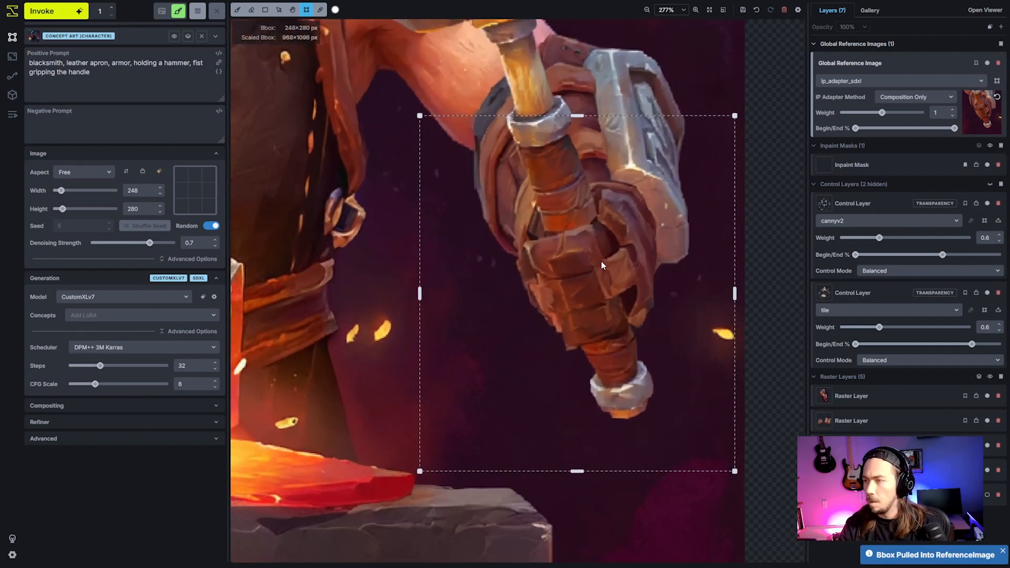
pyautogui.press('b')
pyautogui.scroll(-5, 622, 288)
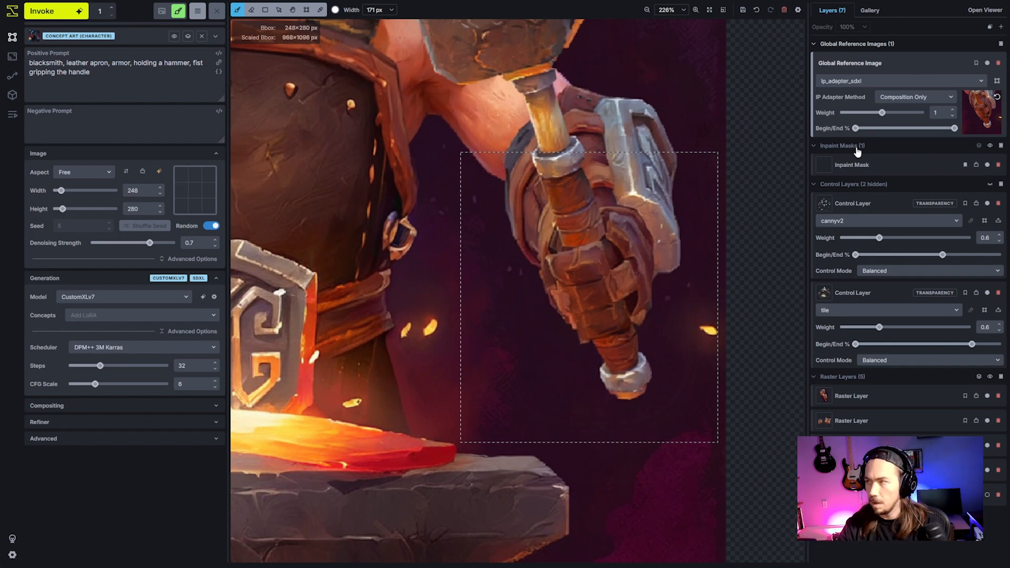
pyautogui.click(873, 166)
pyautogui.press('[')
pyautogui.press('[')
pyautogui.press('[')
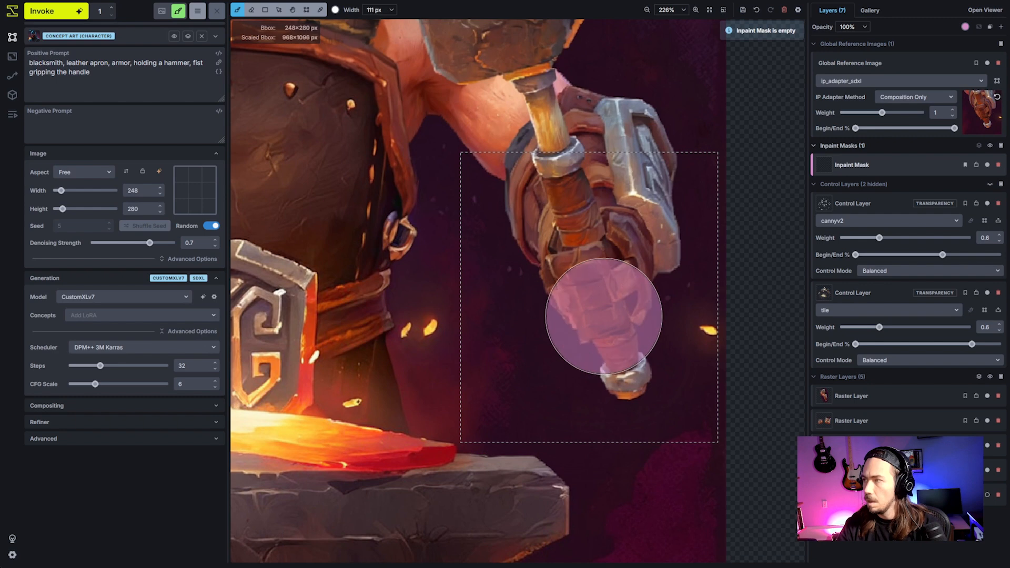
pyautogui.moveTo(882, 113); pyautogui.dragTo(874, 116)
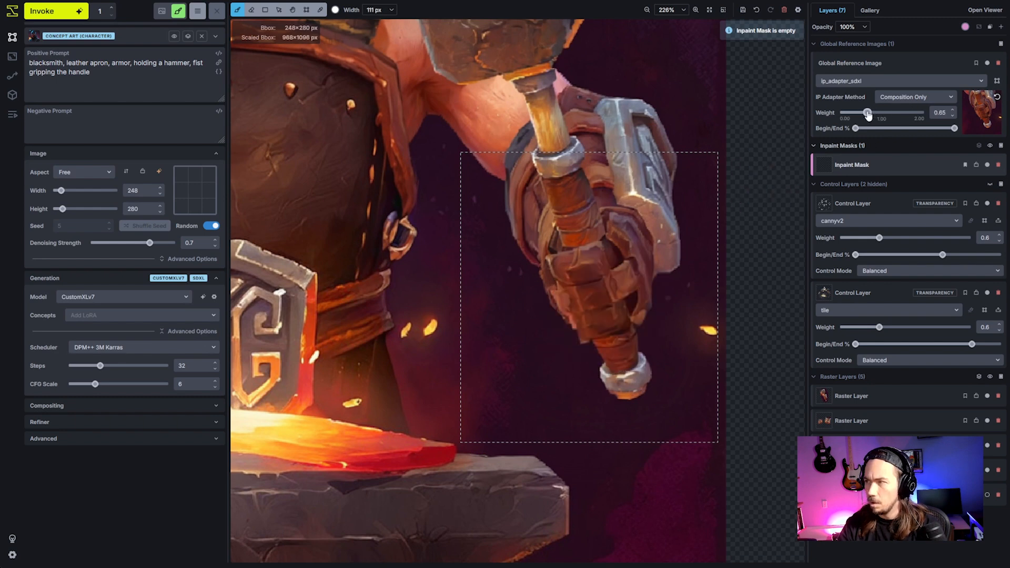
pyautogui.click(865, 114)
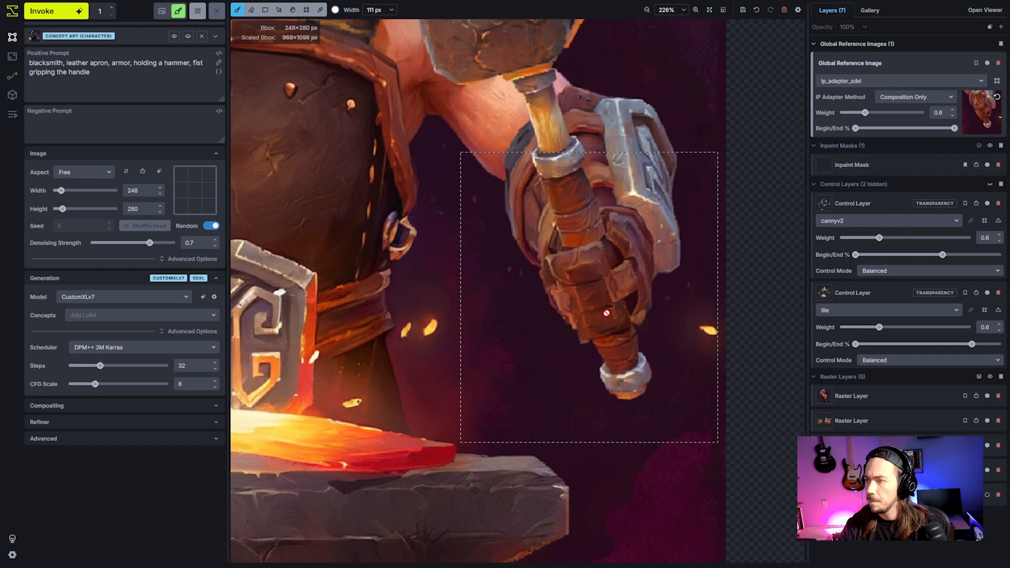
# - Paint the inpaint mask over the fist gripping the hammer handle with an 88 px brush
pyautogui.click(838, 166)
pyautogui.press('[')
pyautogui.press('[')
pyautogui.press('[')
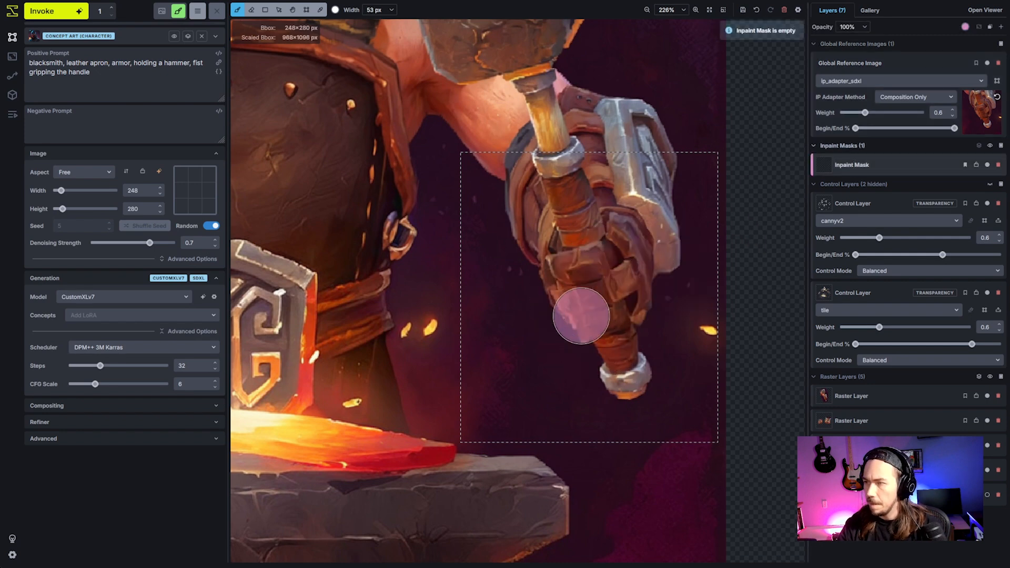
pyautogui.press(']')
pyautogui.press(']')
pyautogui.moveTo(568, 305)
pyautogui.mouseDown()
pyautogui.moveTo(568, 276)
pyautogui.moveTo(619, 293)
pyautogui.moveTo(630, 254)
pyautogui.moveTo(626, 267)
pyautogui.moveTo(673, 290)
pyautogui.mouseUp()
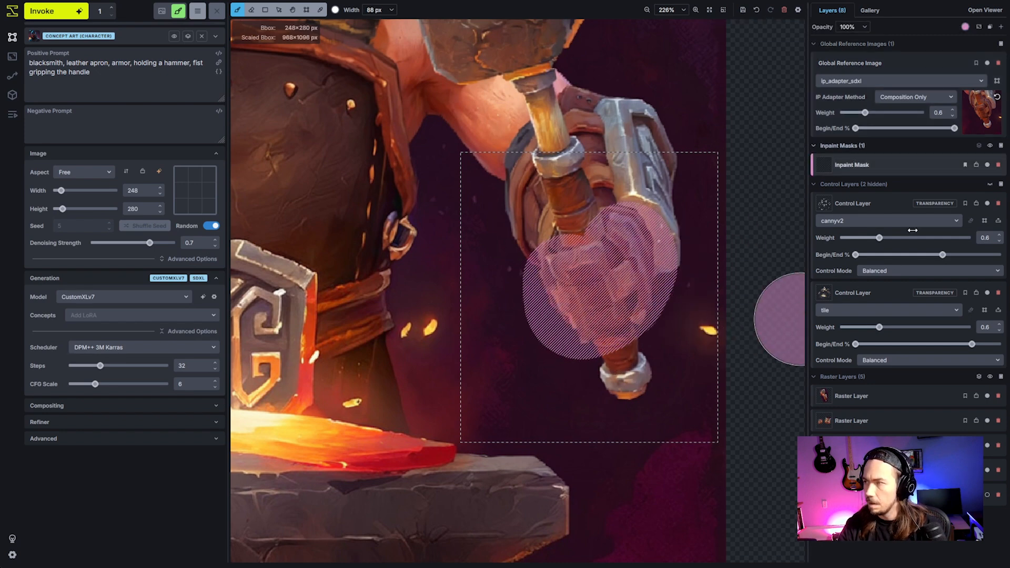
# - Add a regional guidance layer with the positive prompt "hand"
pyautogui.click(1001, 26)
pyautogui.click(942, 100)
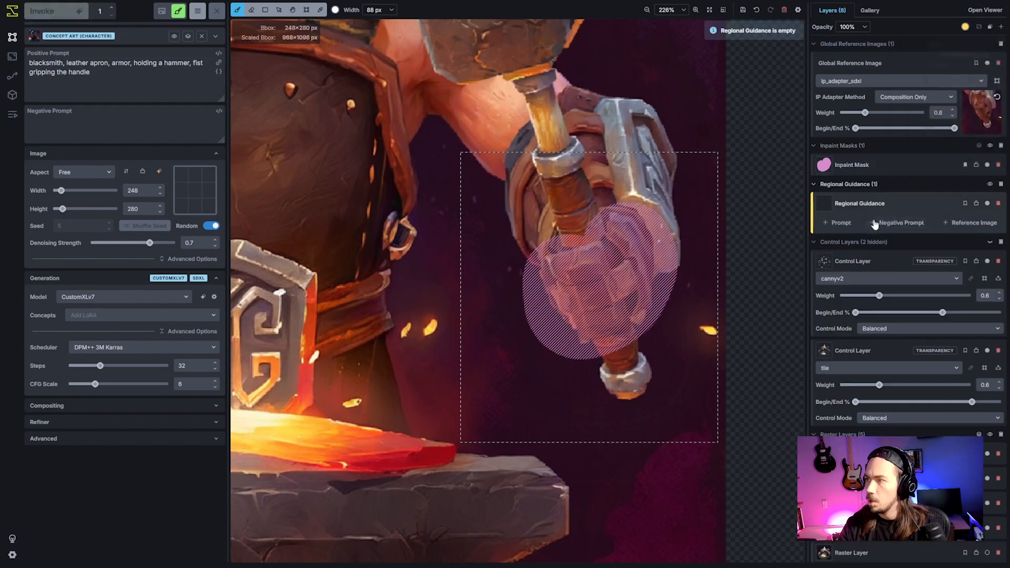
pyautogui.click(840, 223)
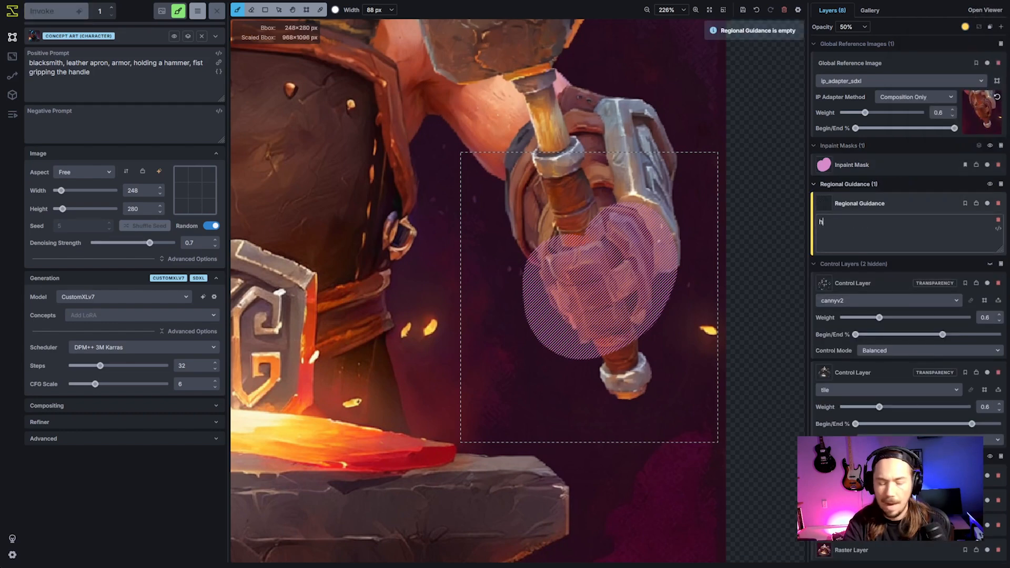
# - Paint the regional guidance area over the fist and trim its edges to the hand's outline with a 27 px eraser
pyautogui.click(564, 249)
pyautogui.moveTo(569, 286)
pyautogui.mouseDown()
pyautogui.moveTo(577, 305)
pyautogui.moveTo(613, 282)
pyautogui.moveTo(628, 257)
pyautogui.moveTo(594, 299)
pyautogui.mouseUp()
pyautogui.press('e')
pyautogui.moveTo(553, 225)
pyautogui.mouseDown()
pyautogui.moveTo(572, 206)
pyautogui.moveTo(571, 231)
pyautogui.moveTo(540, 247)
pyautogui.moveTo(543, 214)
pyautogui.moveTo(522, 246)
pyautogui.moveTo(600, 221)
pyautogui.mouseUp()
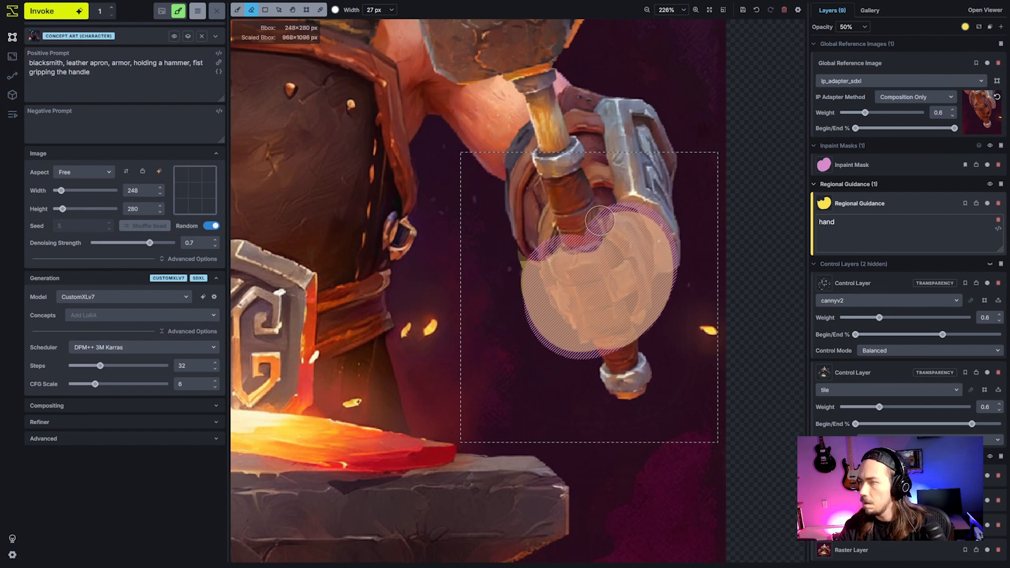
pyautogui.moveTo(530, 274)
pyautogui.mouseDown()
pyautogui.moveTo(557, 340)
pyautogui.moveTo(577, 348)
pyautogui.mouseUp()
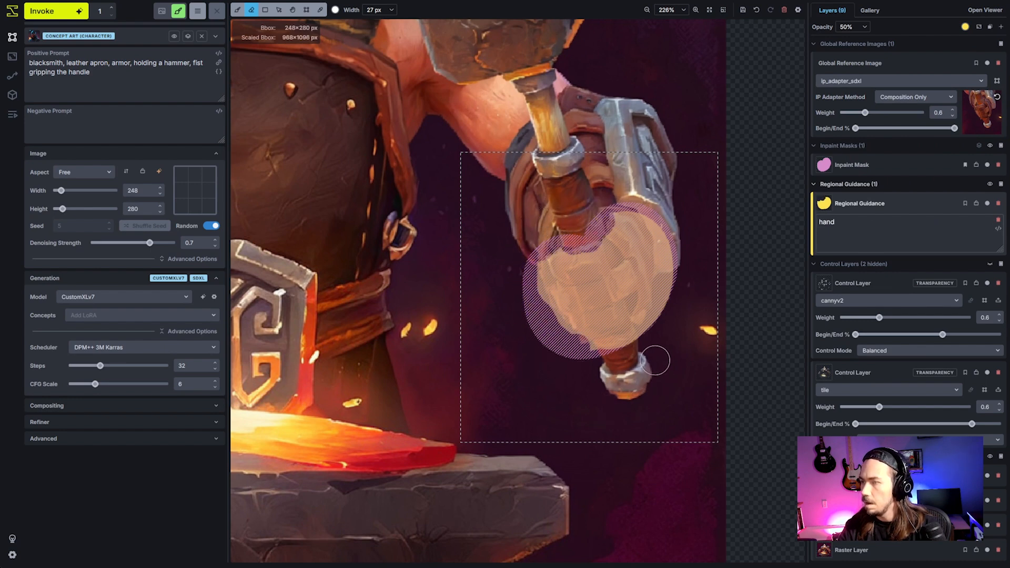
pyautogui.moveTo(667, 301)
pyautogui.mouseDown()
pyautogui.moveTo(666, 238)
pyautogui.moveTo(669, 268)
pyautogui.mouseUp()
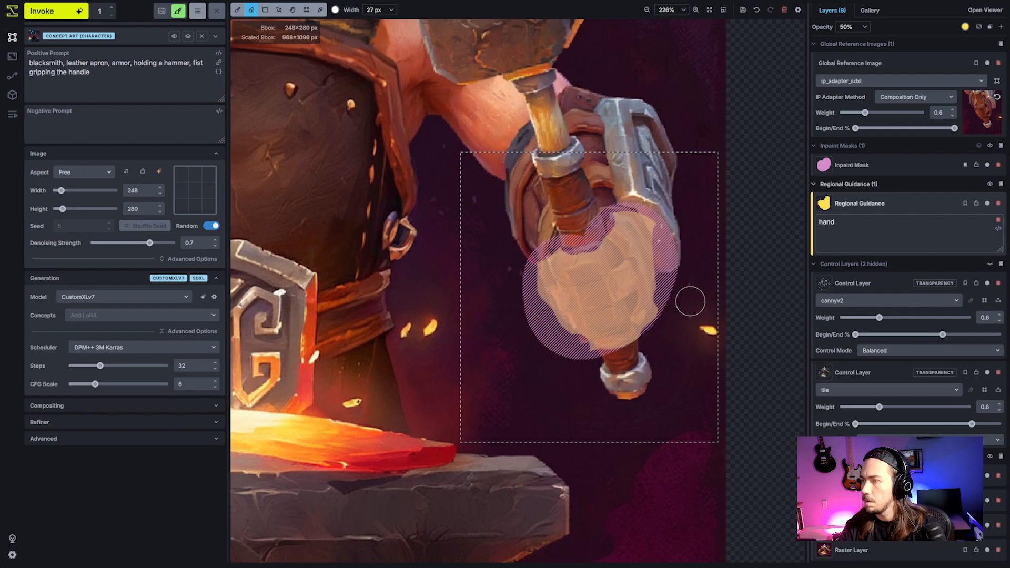
# - Extend the regional guidance prompt to "hand, fist" and generate a new version of the masked fist
pyautogui.scroll(-2, 716, 387)
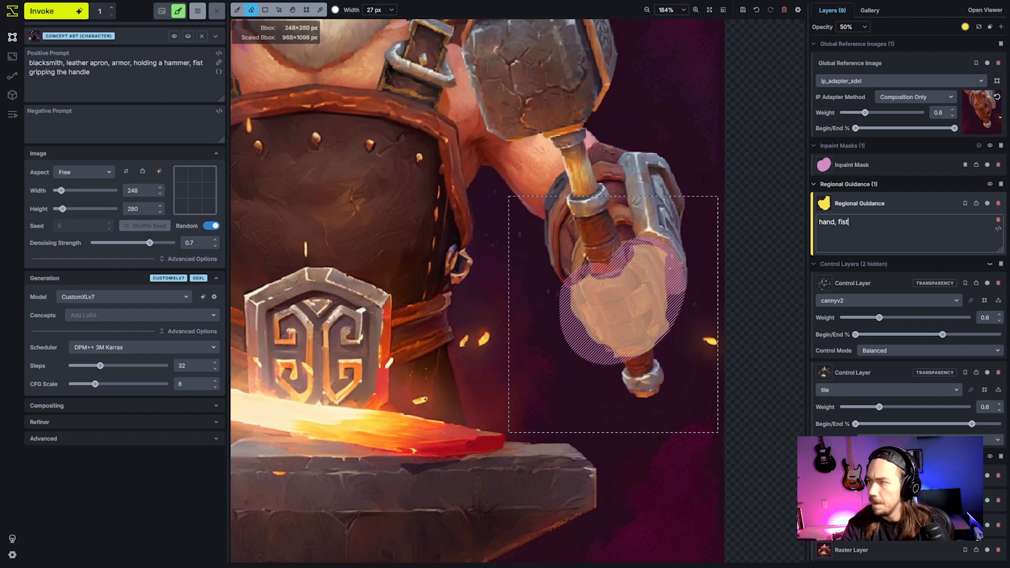
pyautogui.click(62, 12)
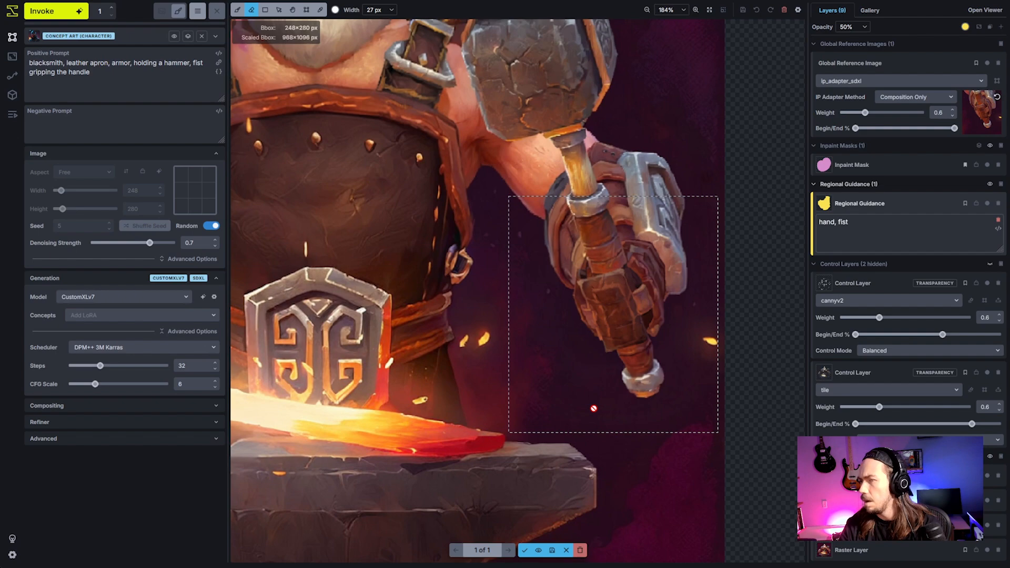
# - Compare the newly generated fist with the previous version, examining the fingers and the grip around the handle
pyautogui.click(541, 551)
pyautogui.click(541, 551)
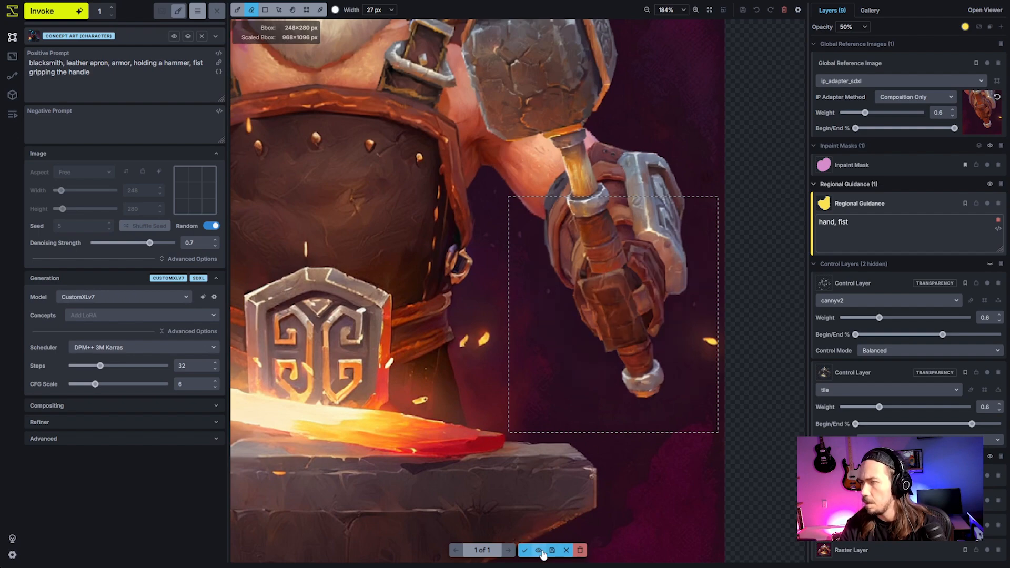
pyautogui.click(541, 551)
pyautogui.click(541, 551)
pyautogui.click(542, 552)
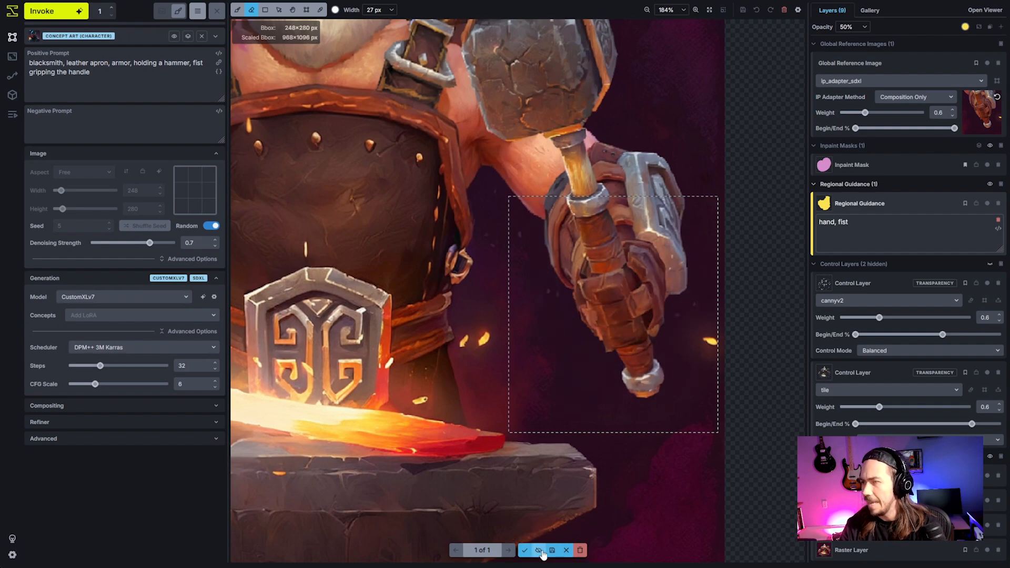
pyautogui.click(542, 552)
pyautogui.scroll(6, 615, 316)
pyautogui.scroll(-4, 631, 402)
pyautogui.scroll(-2, 636, 413)
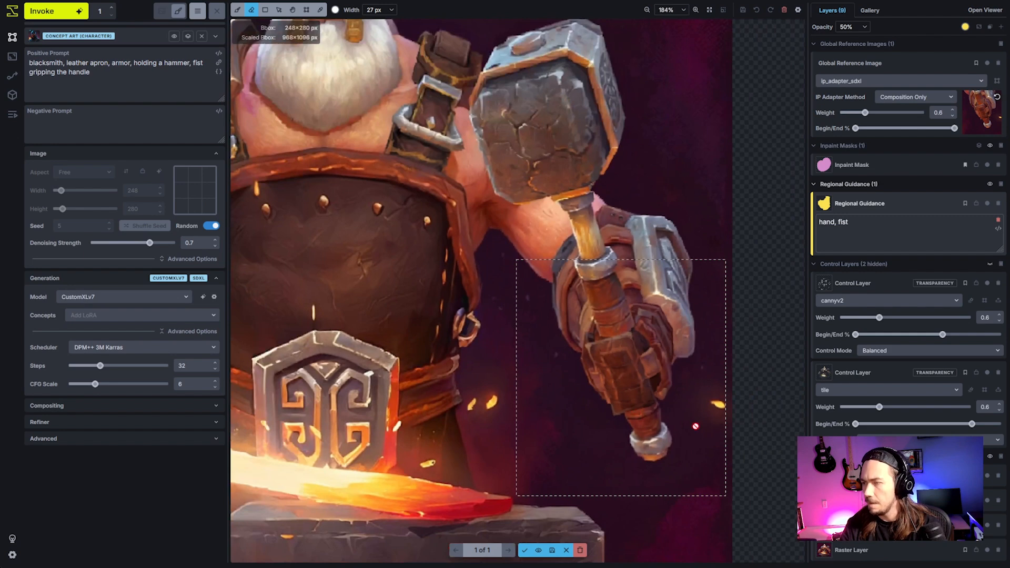
# - Unhide the control layers and set the cannyv2 layer to weight 0.85 with its end at about three quarters, discarding the staged fist
pyautogui.click(886, 318)
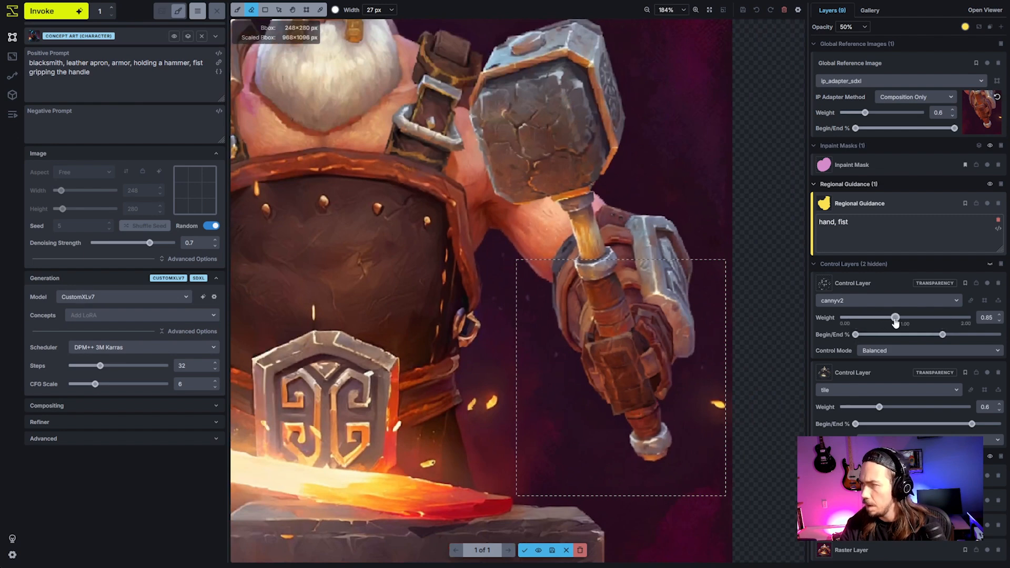
pyautogui.click(820, 356)
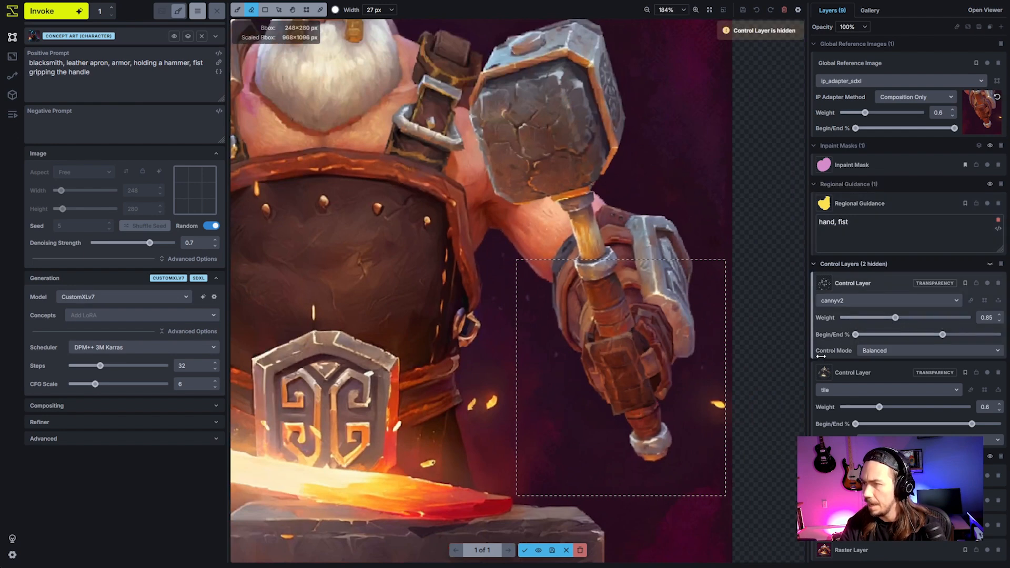
pyautogui.click(990, 264)
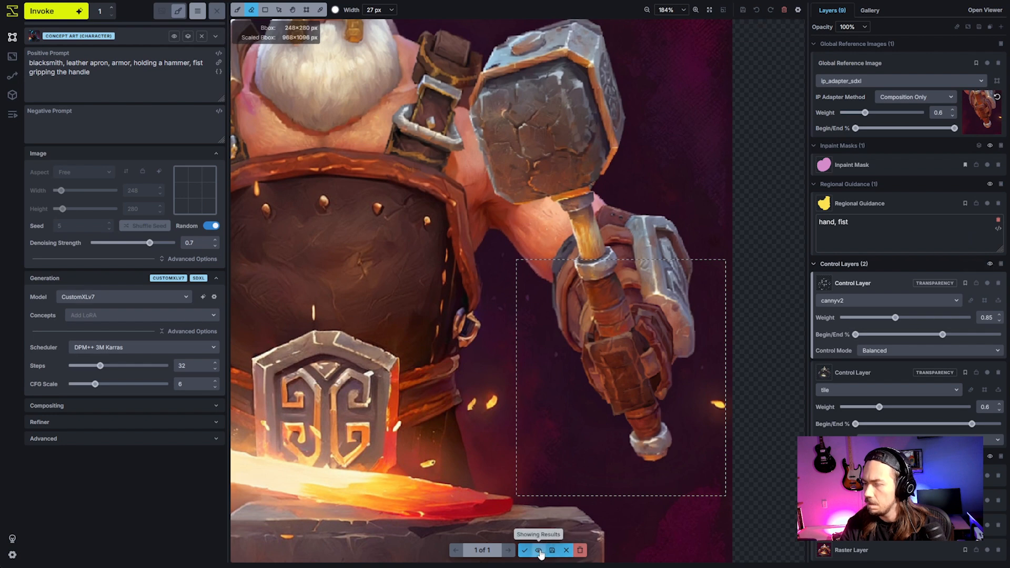
pyautogui.click(566, 551)
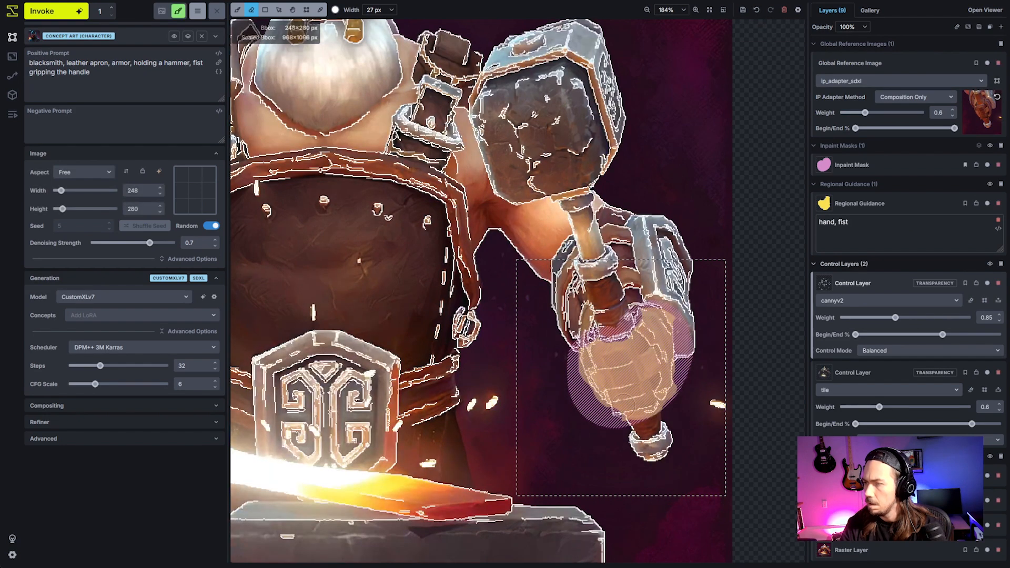
pyautogui.click(966, 335)
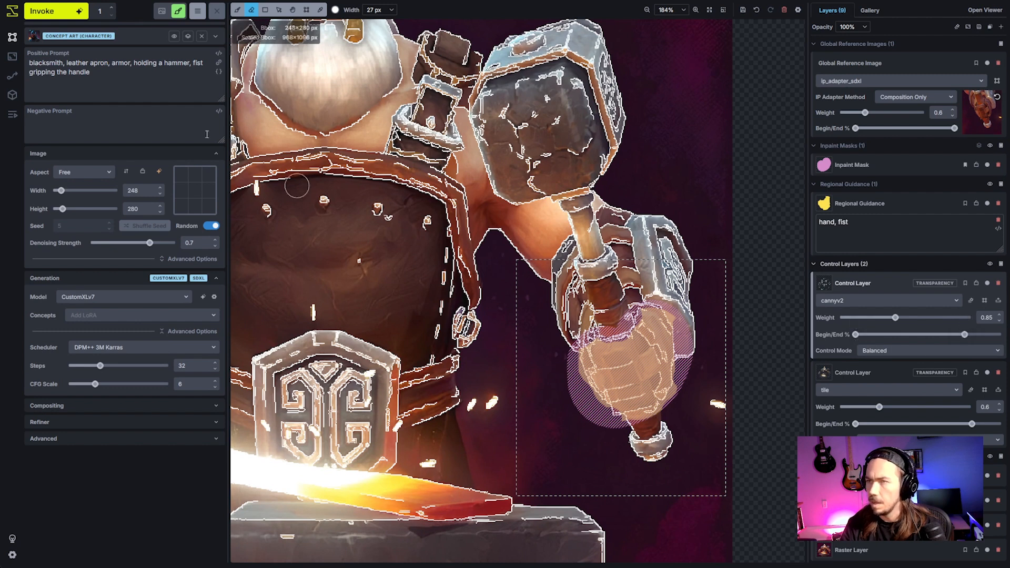
# - Generate another version of the masked fist with the control layers active and inspect the hand up close
pyautogui.click(56, 16)
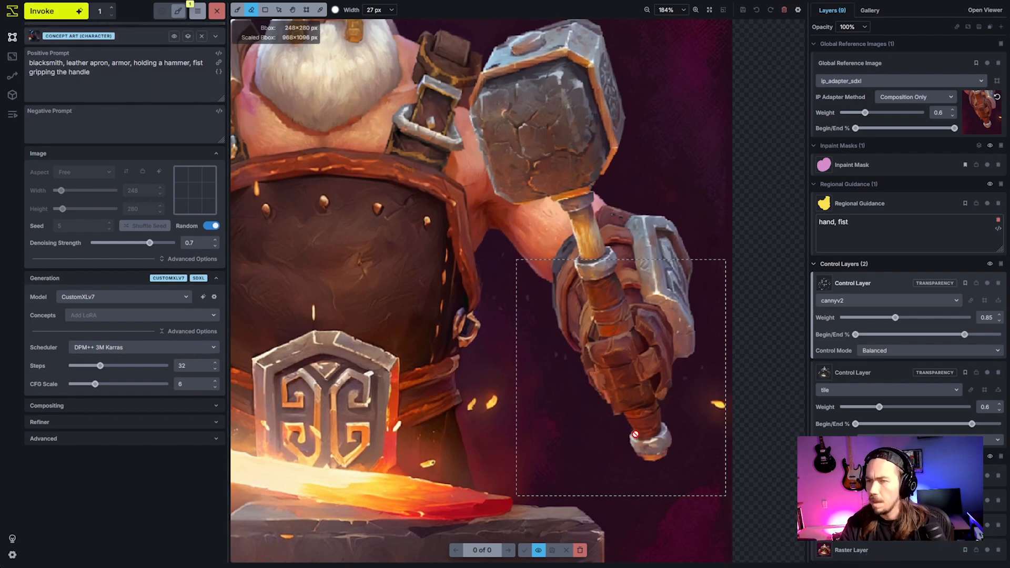
pyautogui.scroll(5, 635, 434)
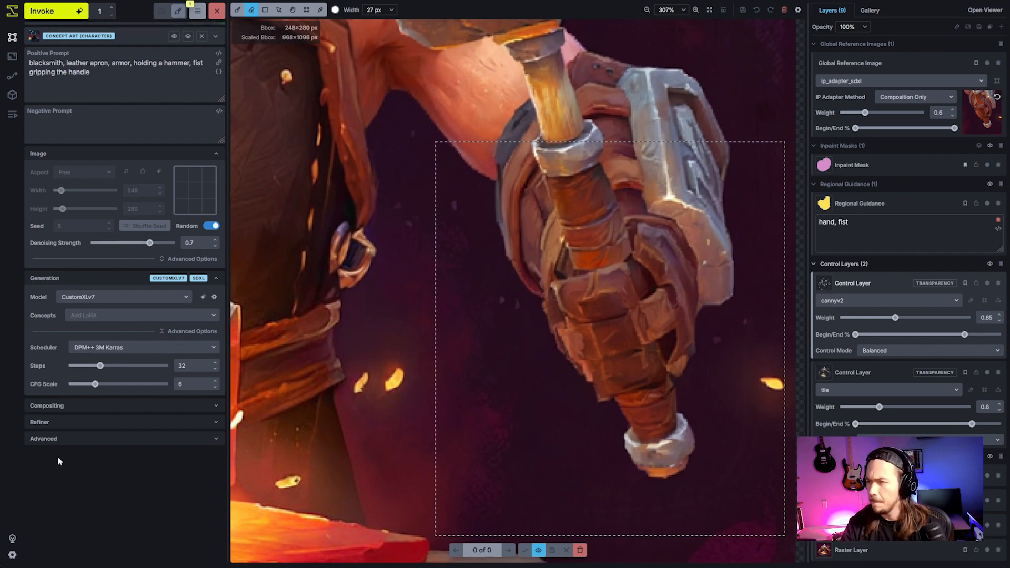
pyautogui.scroll(-2, 489, 451)
pyautogui.scroll(2, 494, 450)
pyautogui.scroll(-1, 503, 447)
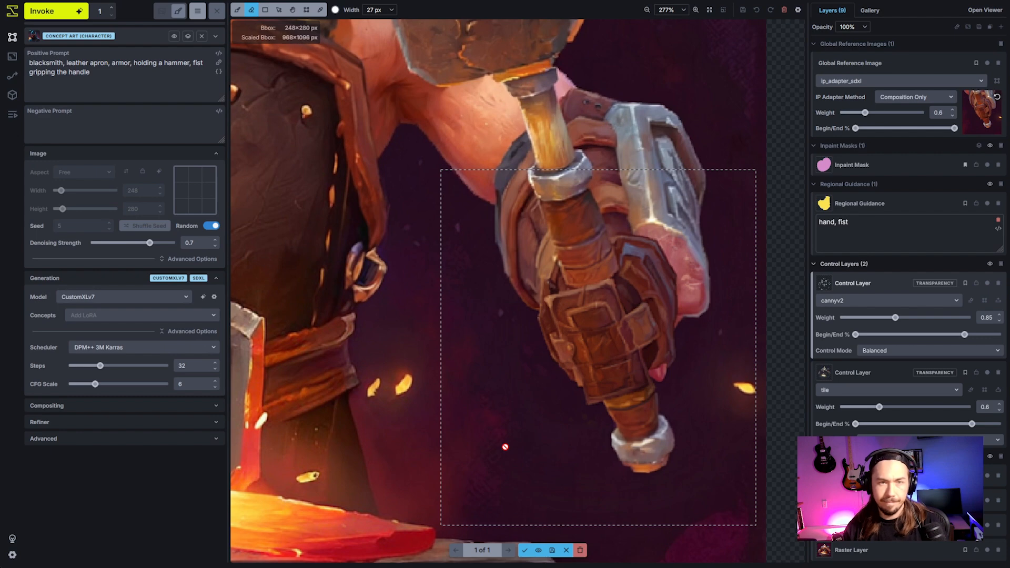
# - Compare the staged fist with the previous version up close, examining the fingers and the grip around the hammer handle
pyautogui.scroll(-4, 583, 398)
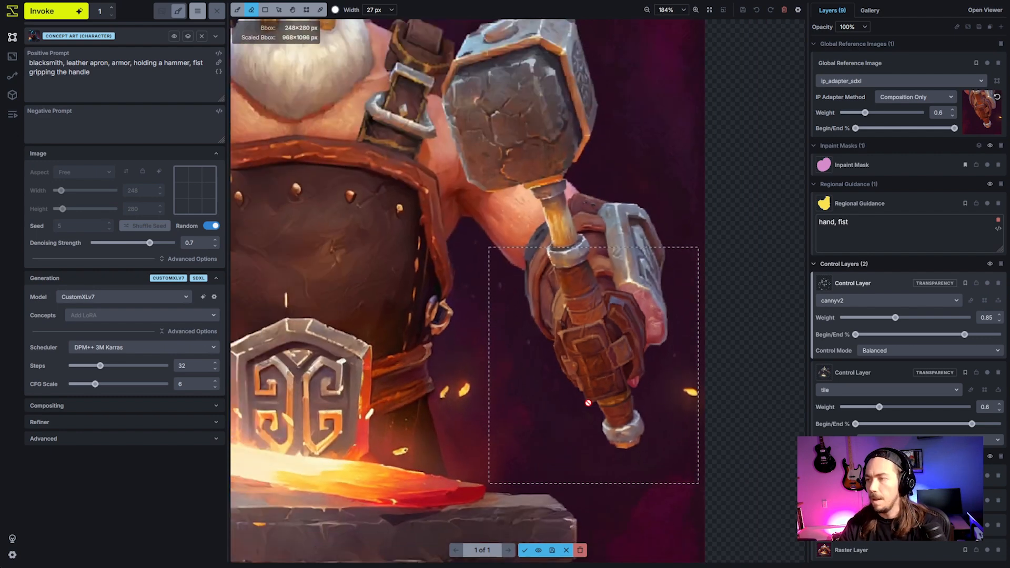
pyautogui.scroll(4, 590, 402)
pyautogui.click(539, 550)
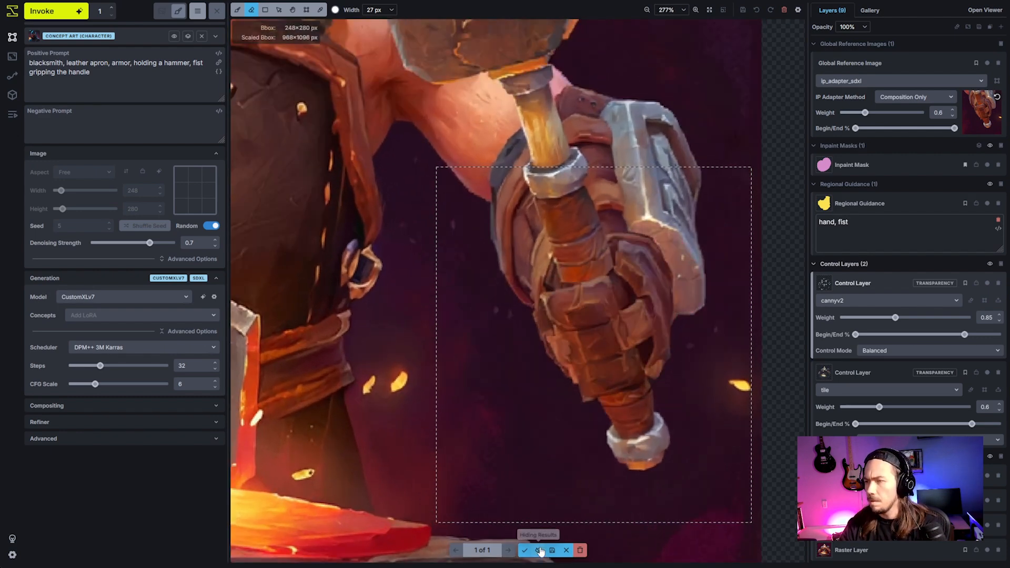
pyautogui.click(538, 550)
pyautogui.click(539, 550)
pyautogui.click(539, 550)
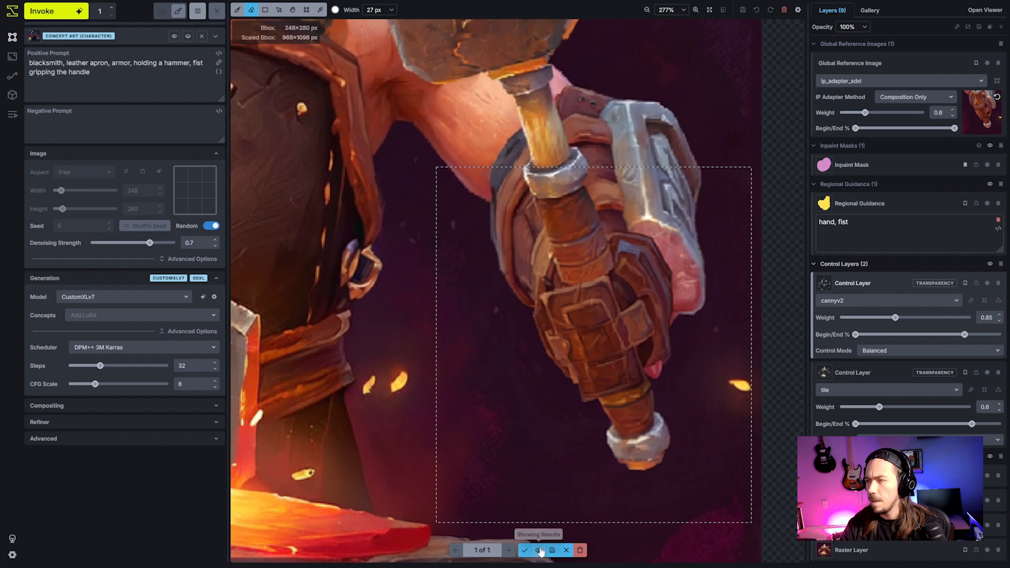
pyautogui.click(539, 550)
pyautogui.click(539, 551)
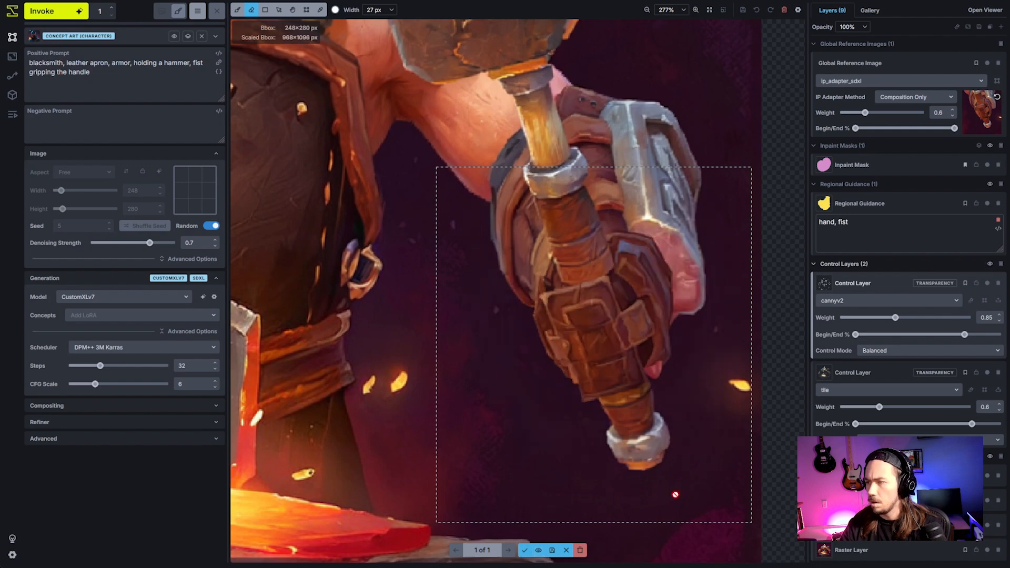
pyautogui.scroll(-2, 650, 493)
pyautogui.scroll(2, 650, 493)
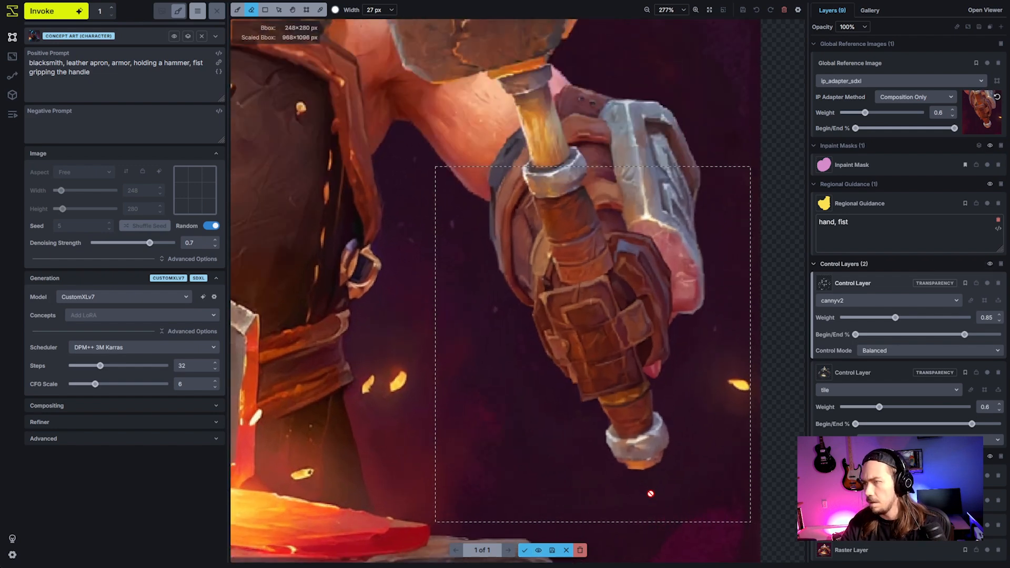
pyautogui.scroll(-2, 576, 517)
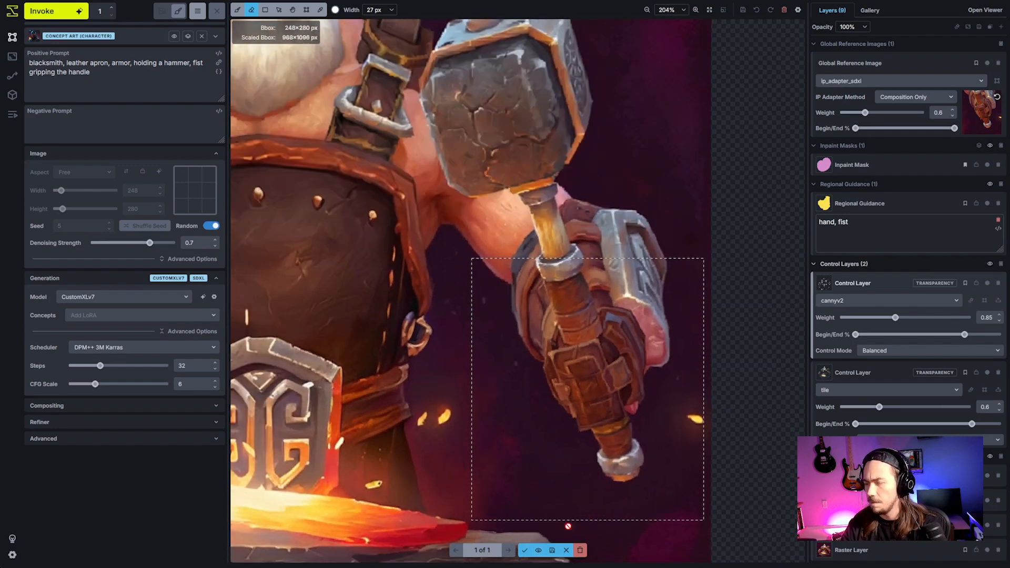
# - Check the staged fist against the original within the wider figure and discard the staged result
pyautogui.click(539, 549)
pyautogui.click(540, 549)
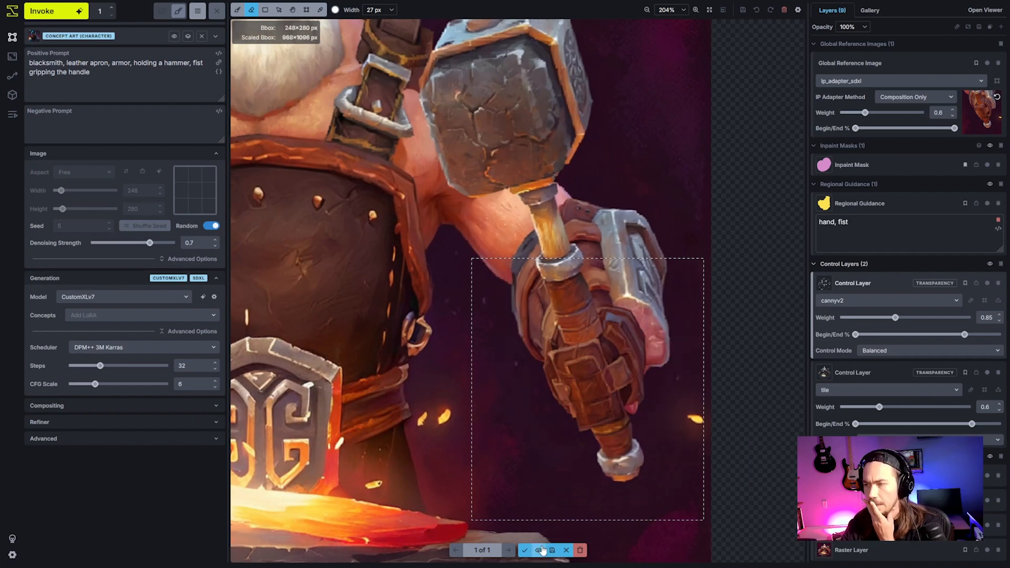
pyautogui.click(541, 549)
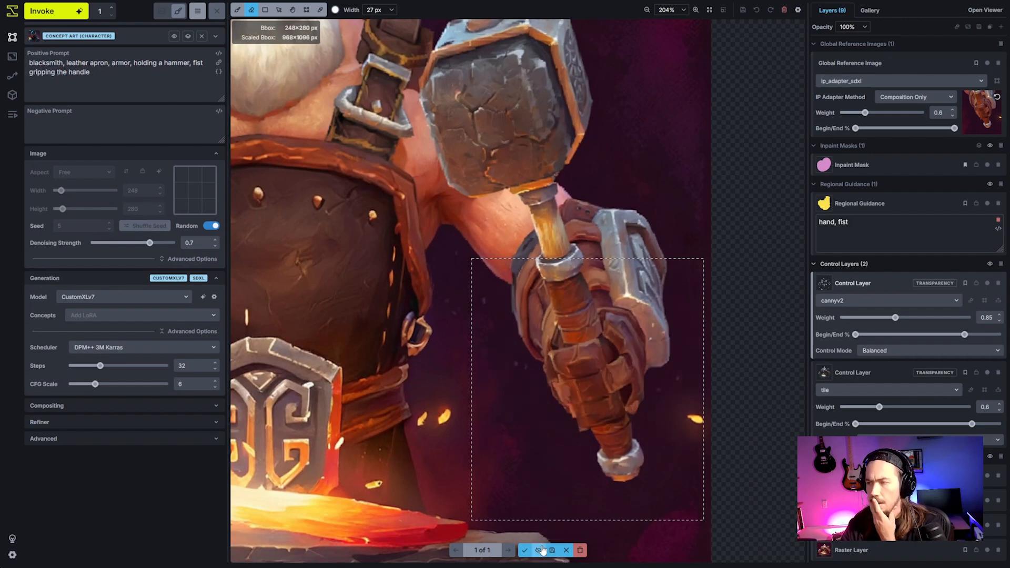
pyautogui.click(542, 549)
pyautogui.click(542, 550)
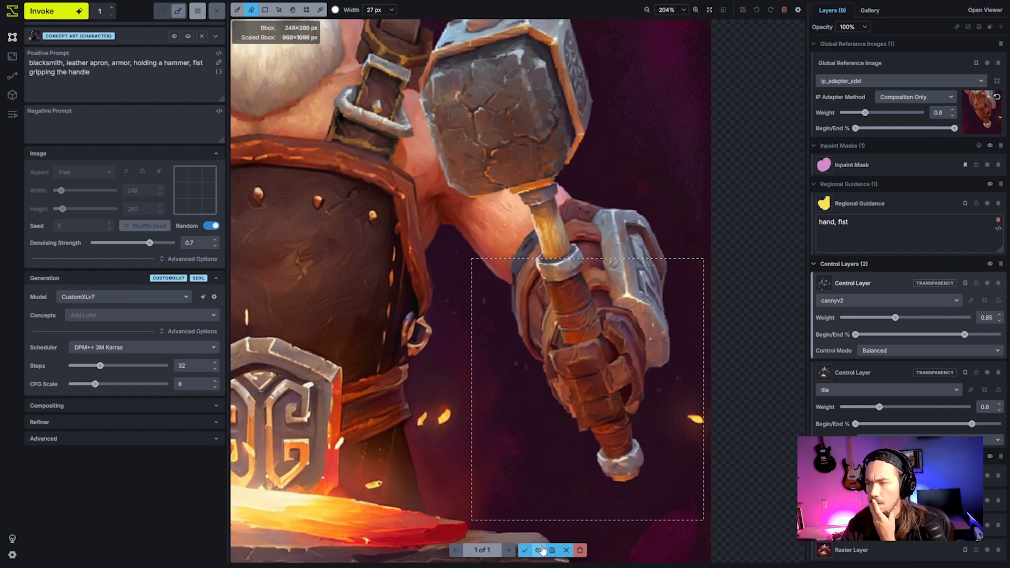
pyautogui.click(542, 549)
pyautogui.click(542, 549)
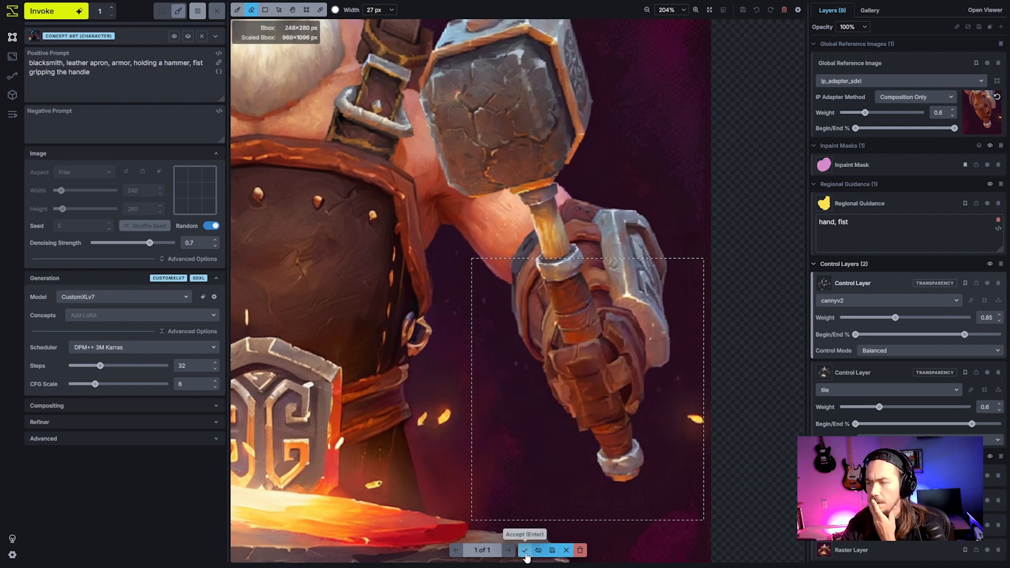
pyautogui.click(572, 551)
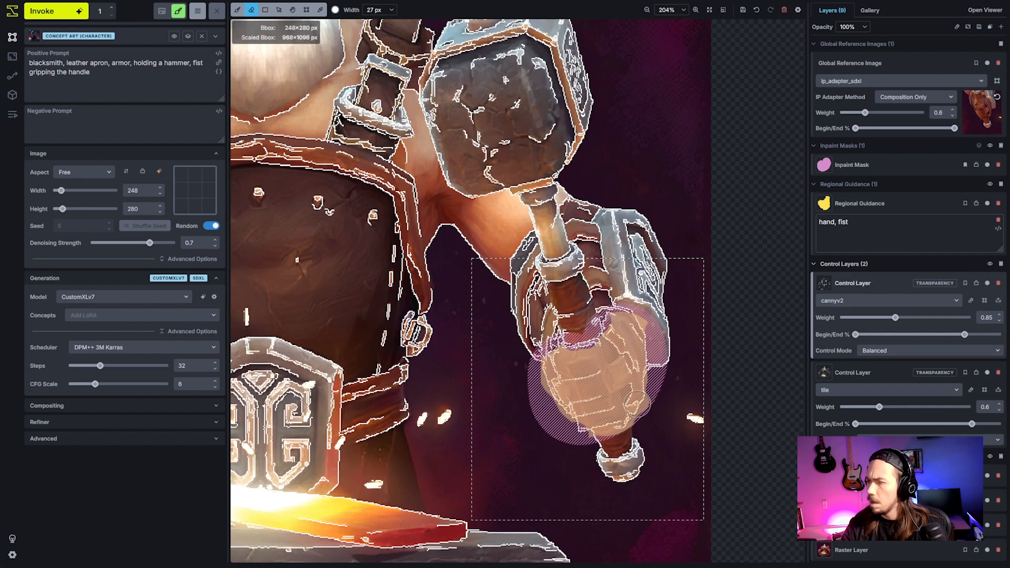
# - Collapse the layer groups above the raster layers and hide the inpaint mask, regional guidance and control layers
pyautogui.scroll(3, 642, 405)
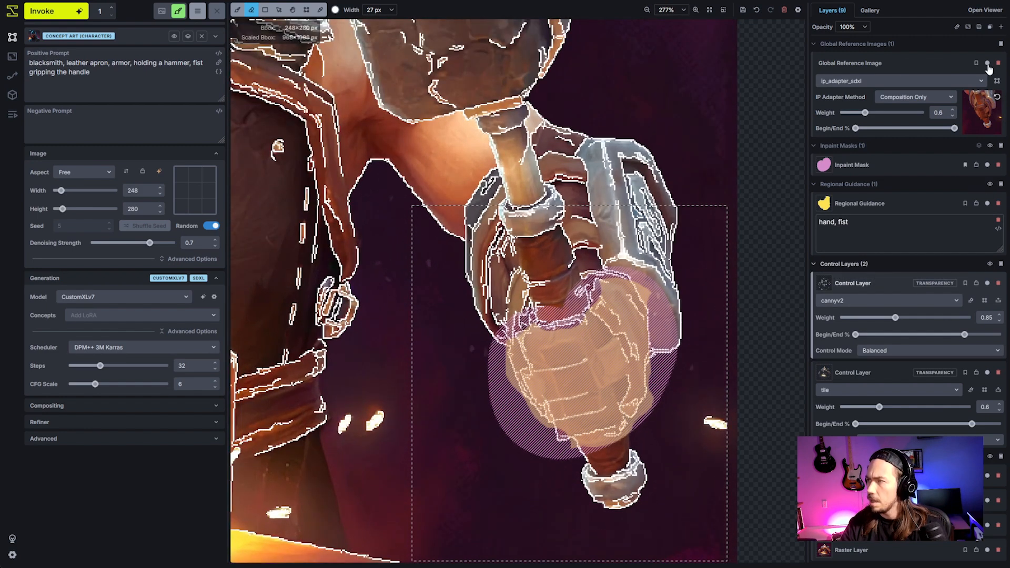
pyautogui.click(852, 44)
pyautogui.click(841, 58)
pyautogui.click(847, 71)
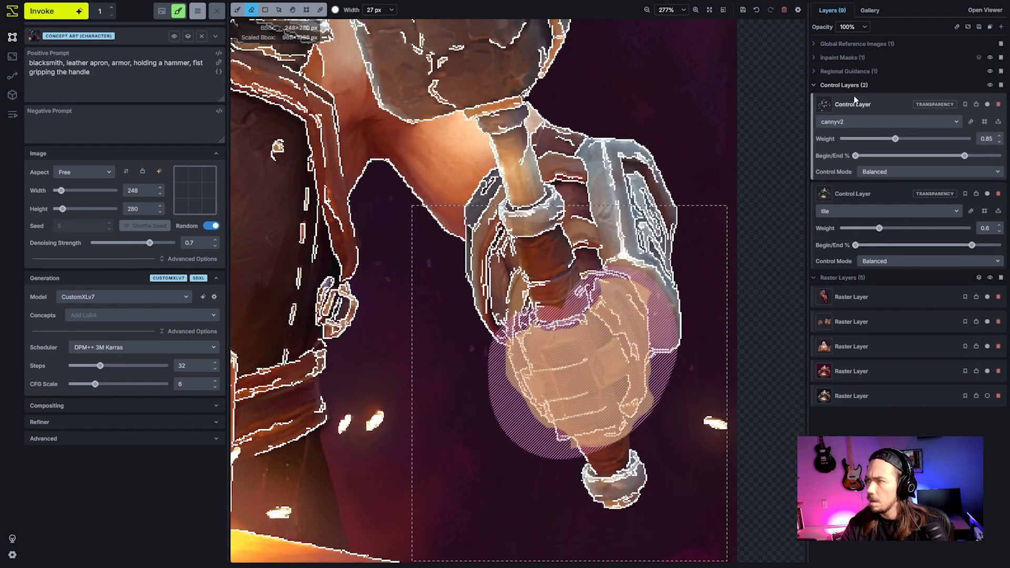
pyautogui.click(847, 85)
pyautogui.click(990, 58)
pyautogui.click(990, 71)
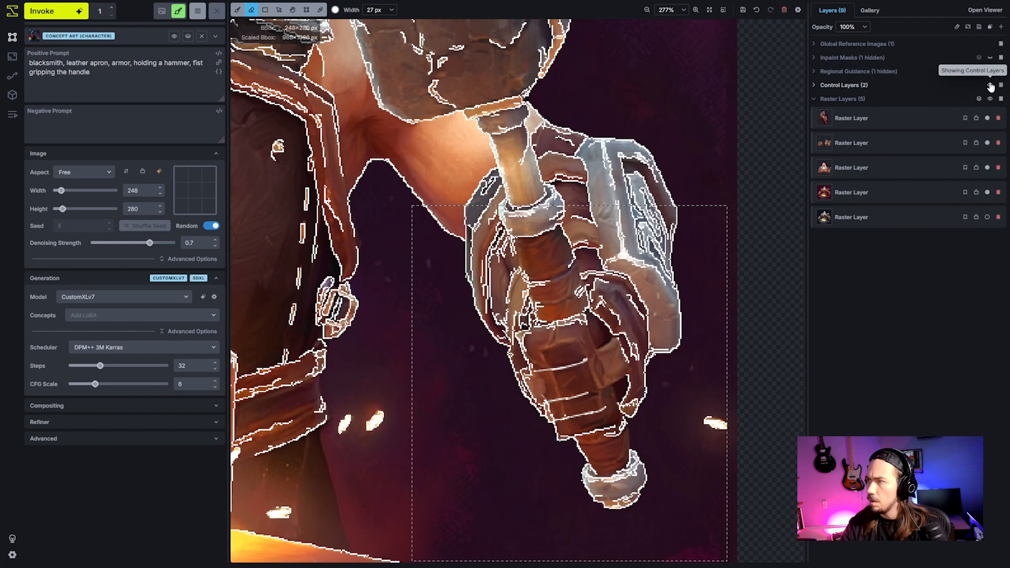
pyautogui.click(990, 84)
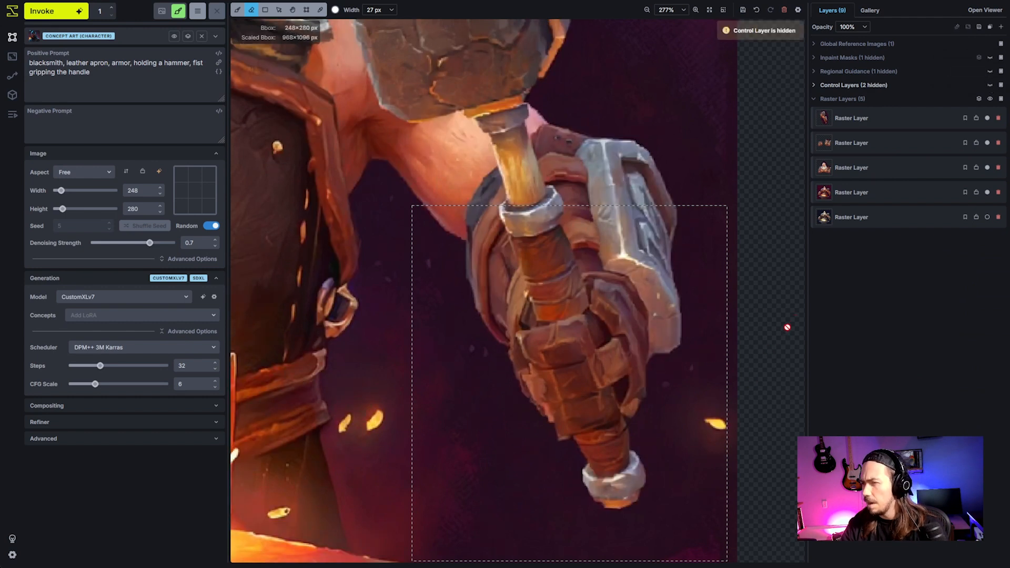
pyautogui.click(878, 91)
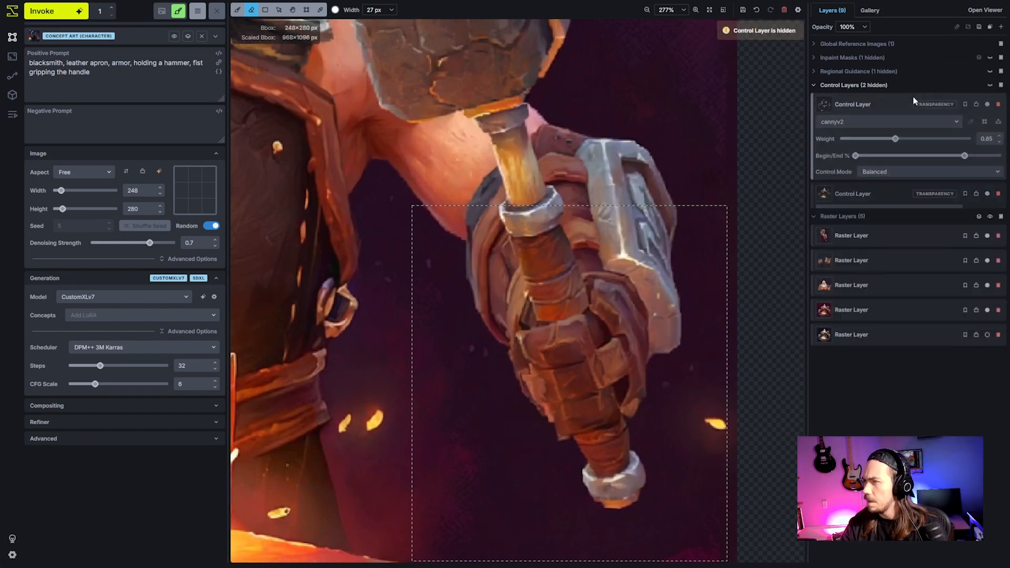
pyautogui.click(878, 91)
# - Add a new raster layer on top and paint solid finger shapes over the fist in a brown sampled from the glove
pyautogui.click(862, 117)
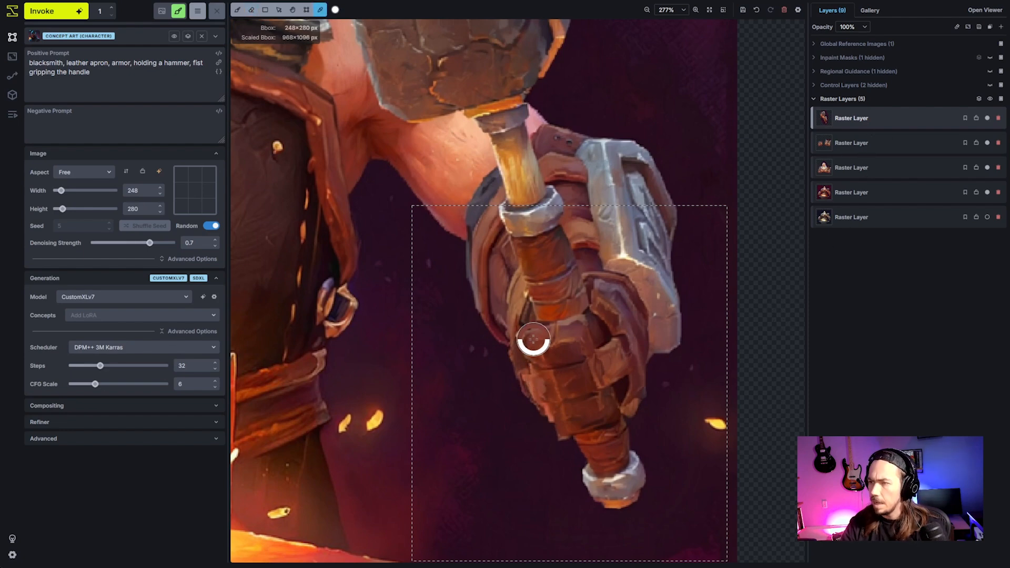
pyautogui.click(1000, 99)
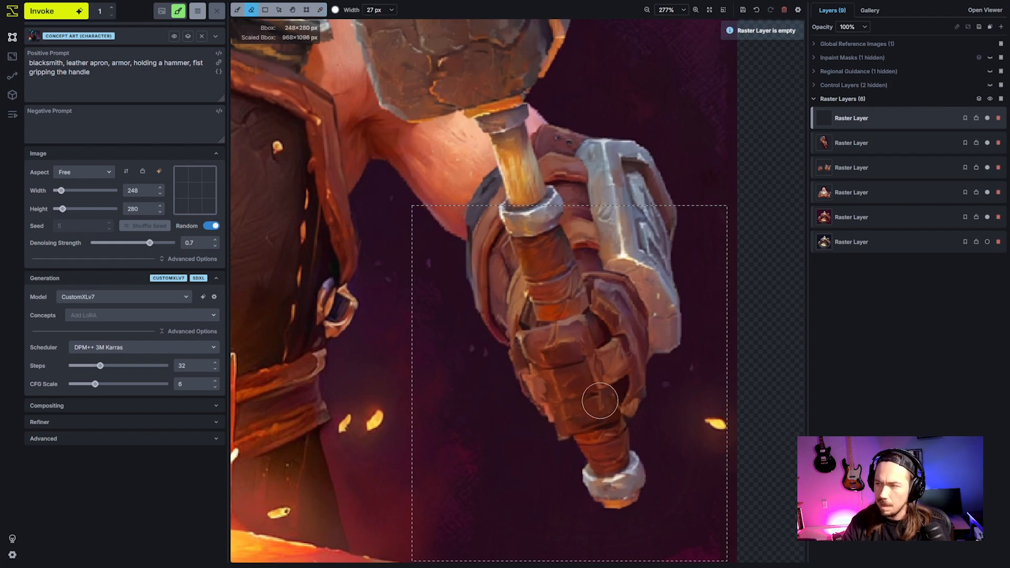
pyautogui.keyDown('alt'); pyautogui.click(537, 355); pyautogui.keyUp('alt')
pyautogui.scroll(-3, 545, 353)
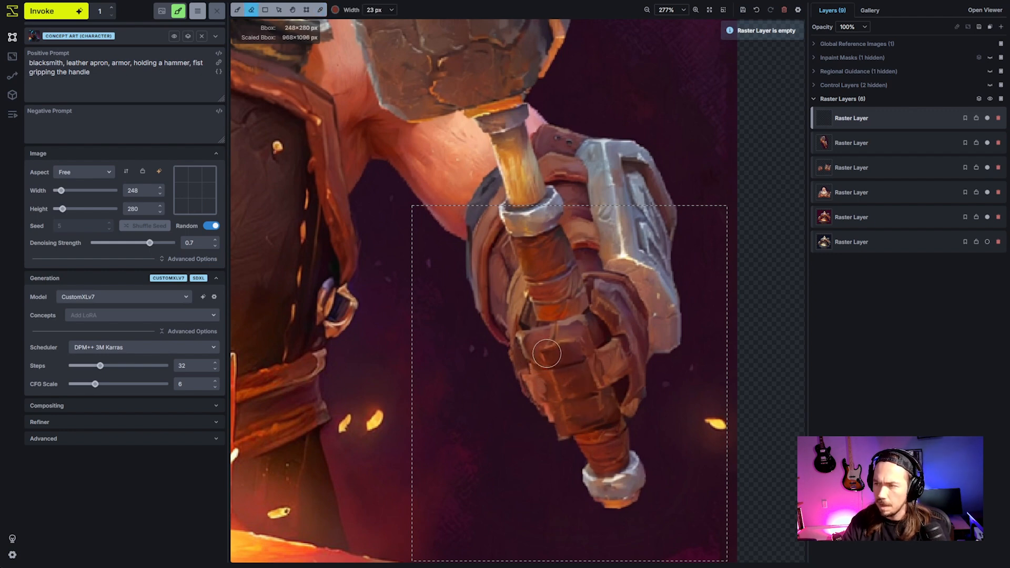
pyautogui.press('q')
pyautogui.press('q')
pyautogui.press('b')
pyautogui.scroll(-5, 545, 351)
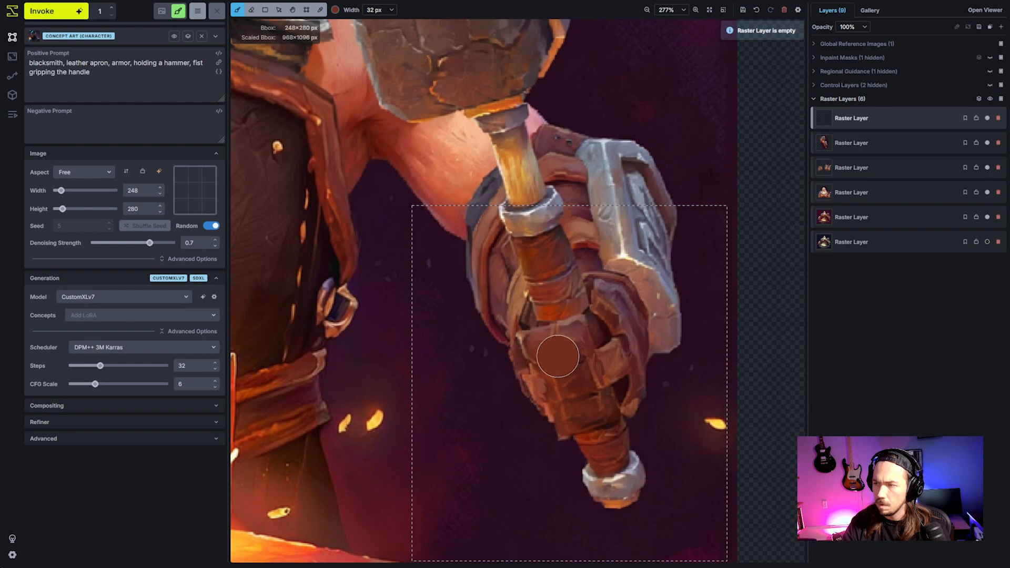
pyautogui.moveTo(579, 334)
pyautogui.mouseDown()
pyautogui.moveTo(543, 353)
pyautogui.moveTo(570, 351)
pyautogui.mouseUp()
pyautogui.moveTo(563, 403)
pyautogui.mouseDown()
pyautogui.moveTo(551, 386)
pyautogui.moveTo(592, 371)
pyautogui.mouseUp()
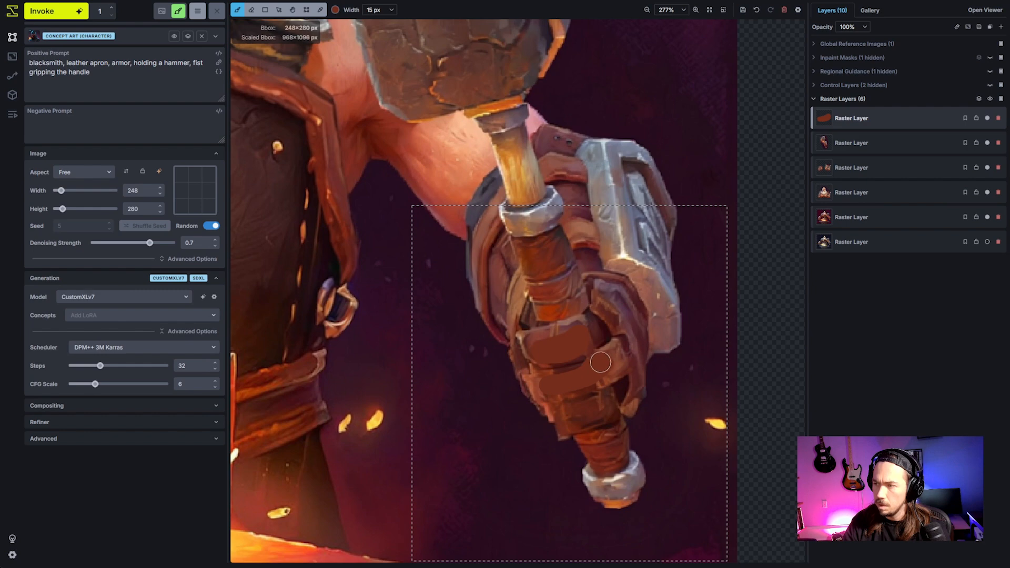
# - Sample a darker brown and paint the shadowed area beside the fingers on the new raster layer
pyautogui.press('i')
pyautogui.moveTo(602, 334)
pyautogui.mouseDown()
pyautogui.moveTo(622, 376)
pyautogui.moveTo(615, 416)
pyautogui.mouseUp()
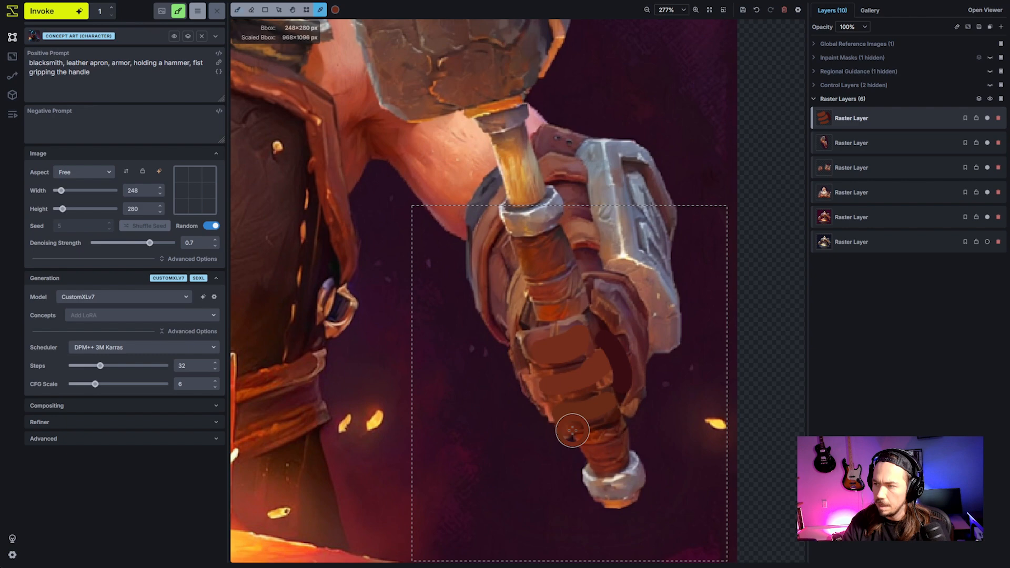
pyautogui.press('b')
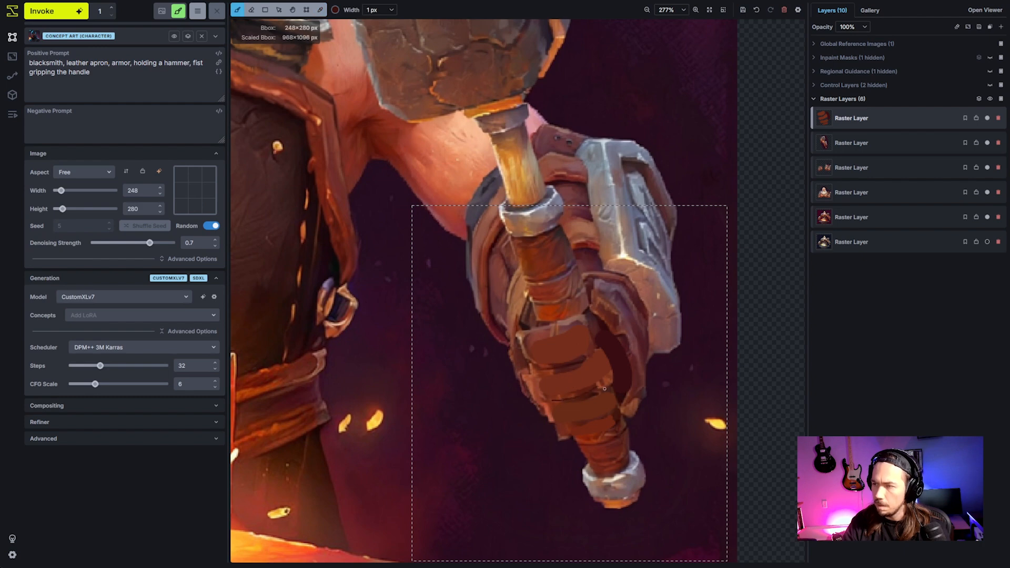
# - Unhide the control layers to see the finger edges and set the dark brown brush colour's alpha to 0.53
pyautogui.click(990, 85)
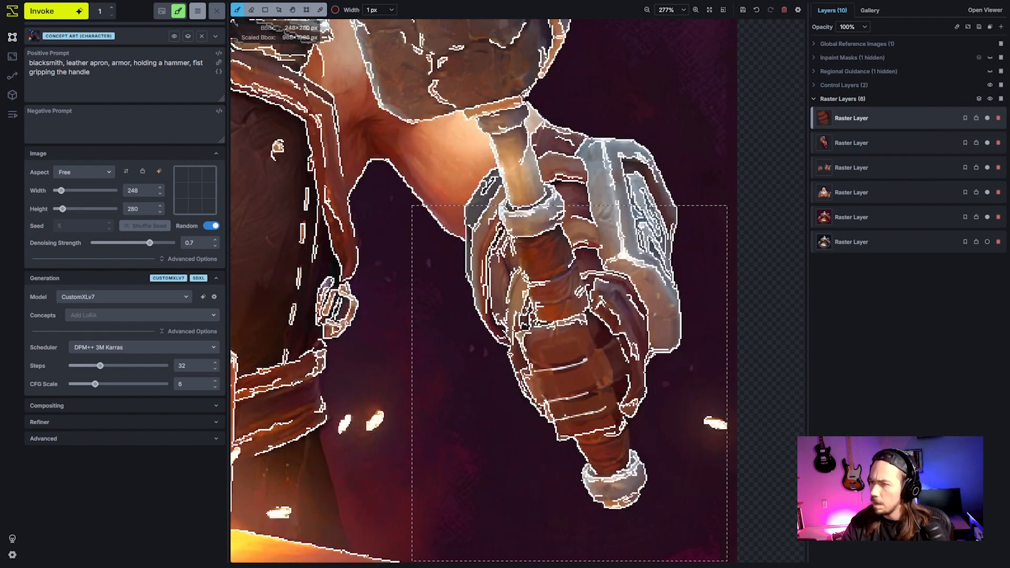
pyautogui.scroll(5, 606, 340)
pyautogui.press(']')
pyautogui.press(']')
pyautogui.press(']')
pyautogui.press(']')
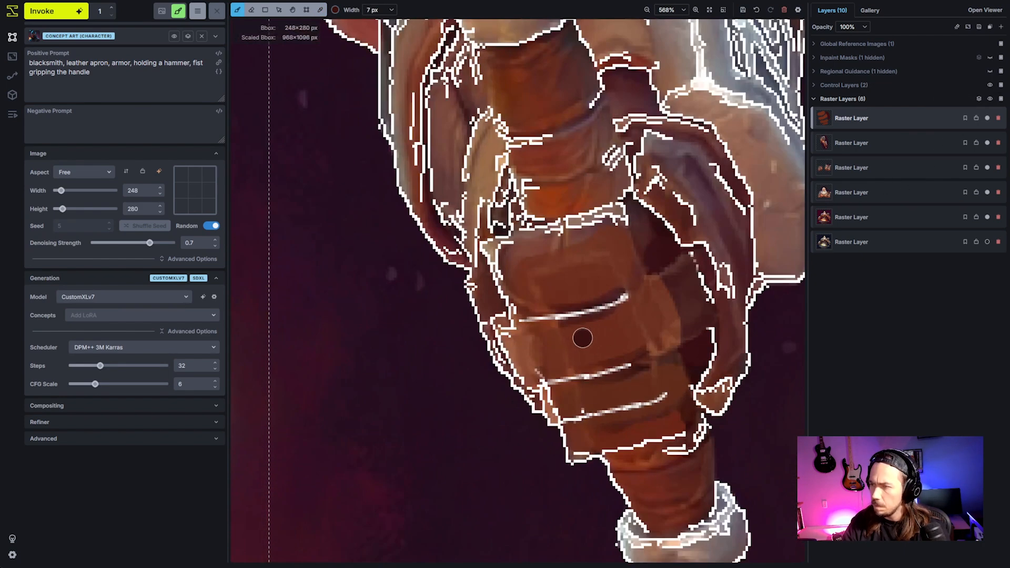
pyautogui.click(335, 9)
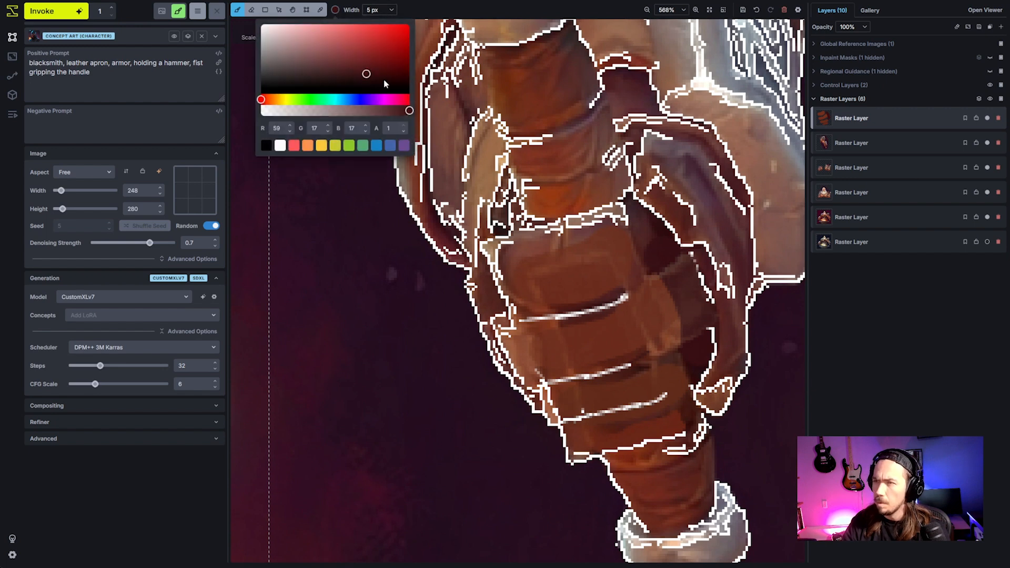
pyautogui.moveTo(382, 113); pyautogui.dragTo(340, 112)
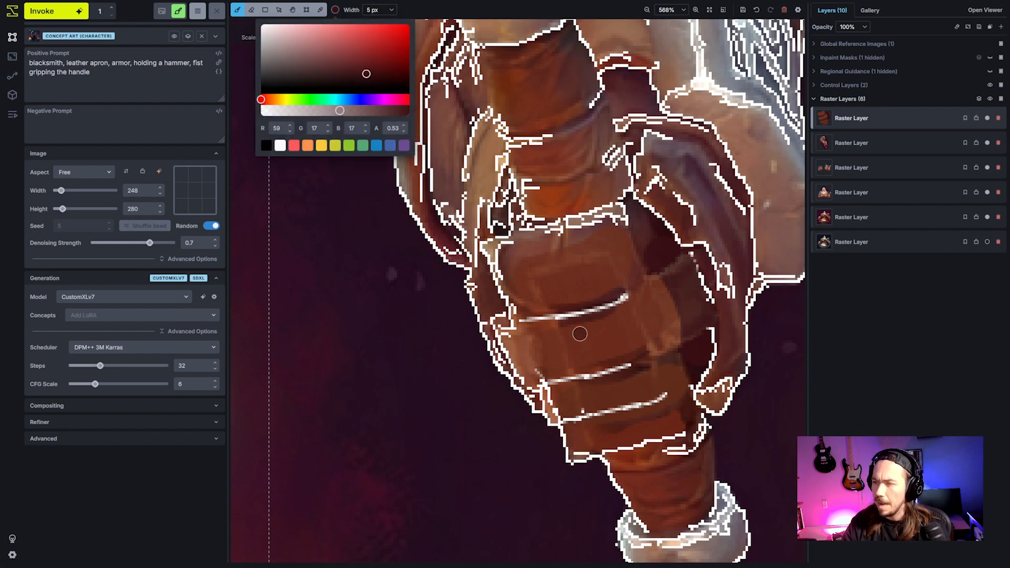
# - Paint semi-transparent shadow lines with an 8 px brush along the finger separations and the fist's lower edge, following the edge lines
pyautogui.press(']')
pyautogui.press(']')
pyautogui.press(']')
pyautogui.moveTo(532, 319); pyautogui.dragTo(623, 297)
pyautogui.moveTo(553, 383); pyautogui.dragTo(645, 355)
pyautogui.moveTo(563, 422); pyautogui.dragTo(667, 396)
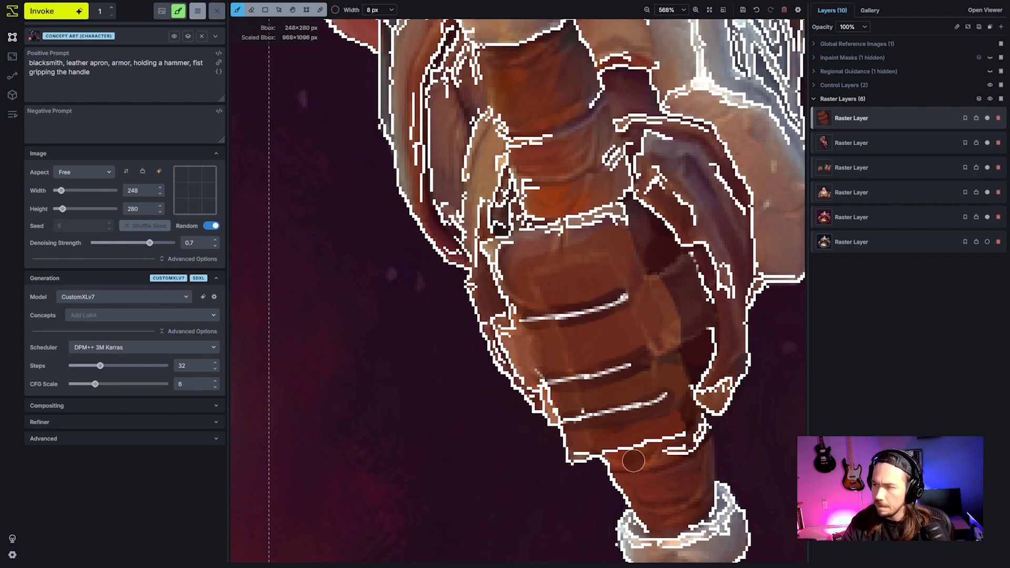
pyautogui.moveTo(587, 463); pyautogui.dragTo(686, 439)
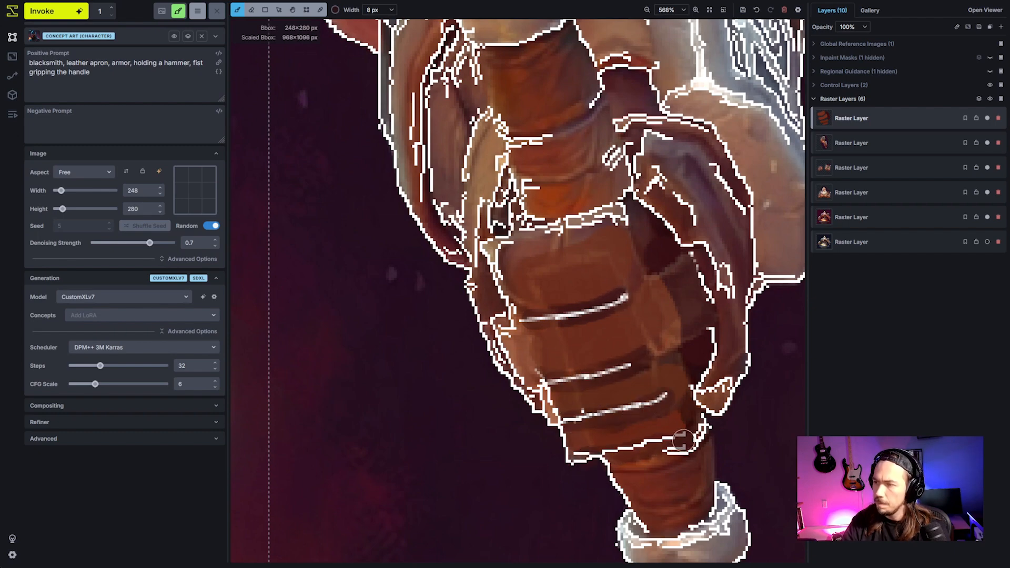
# - Unhide the regional guidance and inpaint mask over the repainted fist
pyautogui.scroll(-3, 725, 457)
pyautogui.scroll(-1, 725, 457)
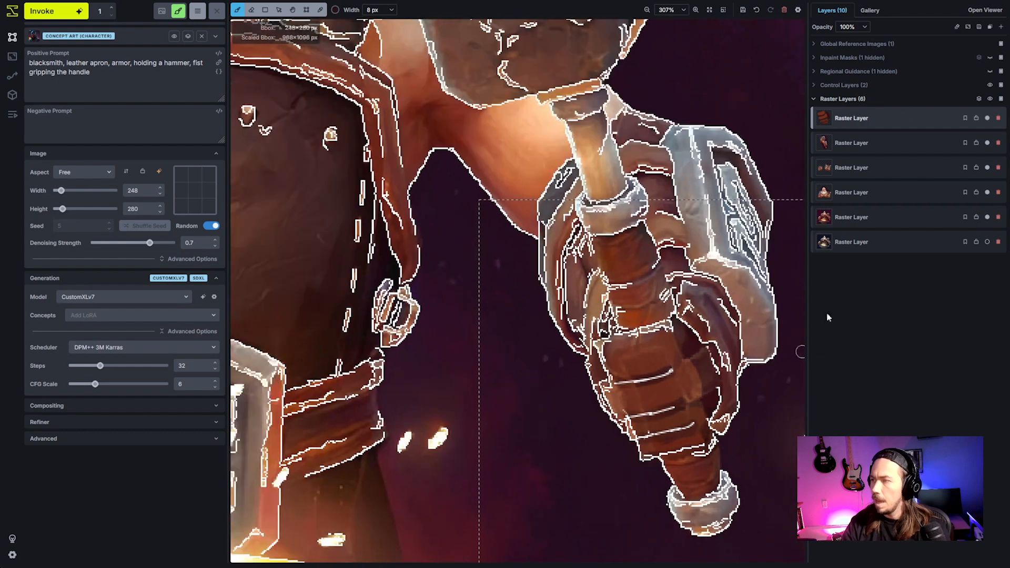
pyautogui.click(990, 71)
pyautogui.click(989, 58)
pyautogui.scroll(-4, 704, 201)
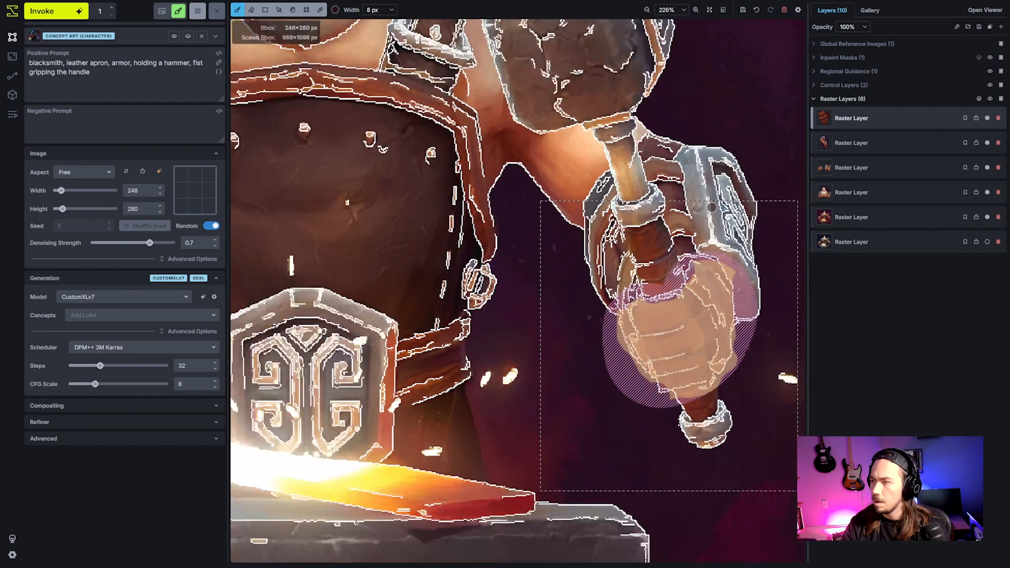
pyautogui.press('space')
pyautogui.moveTo(705, 201); pyautogui.dragTo(659, 184)
# - Generate a new version of the repainted fist with its preview shown, and expand the control layers' settings
pyautogui.click(60, 14)
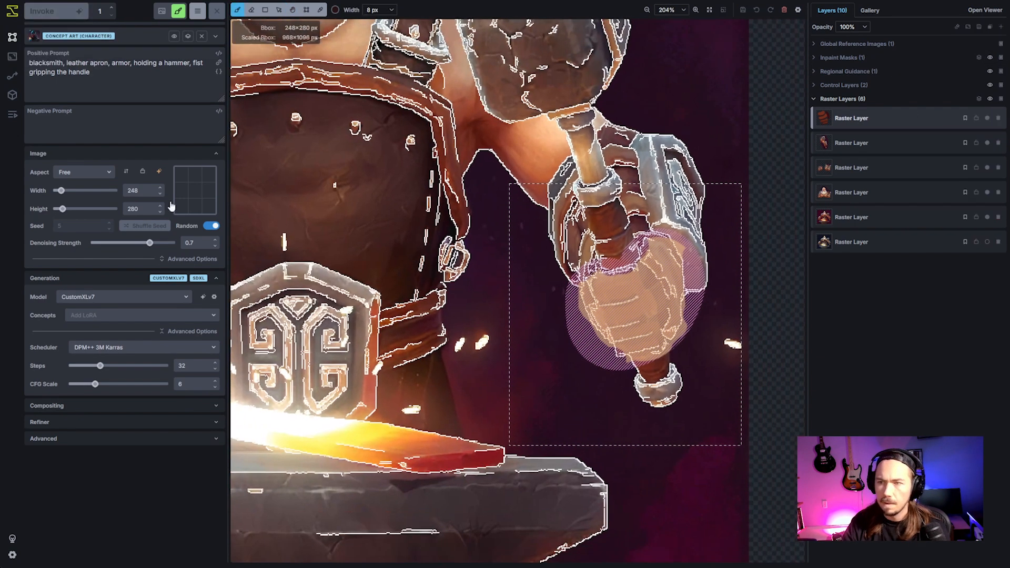
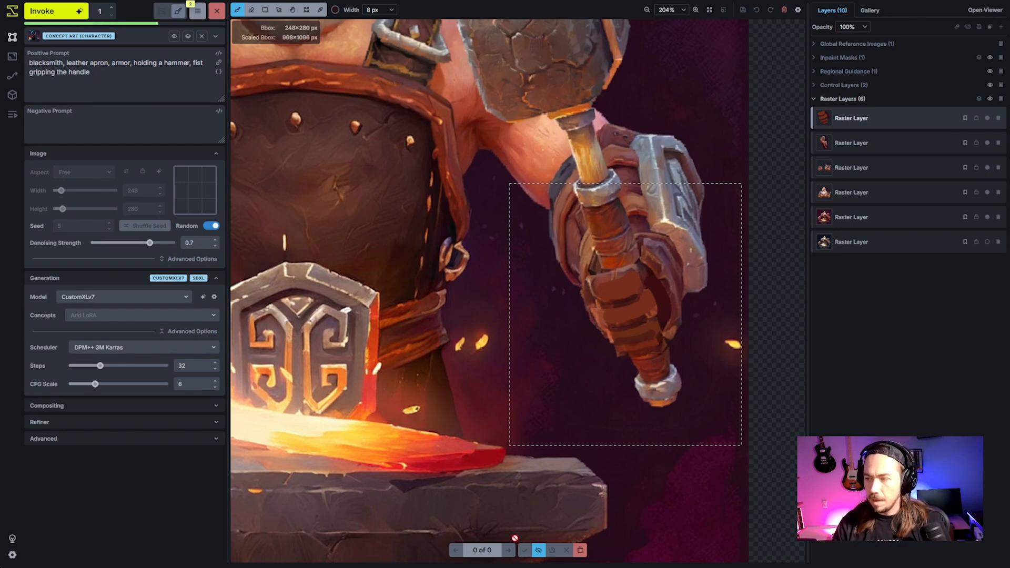
pyautogui.click(543, 550)
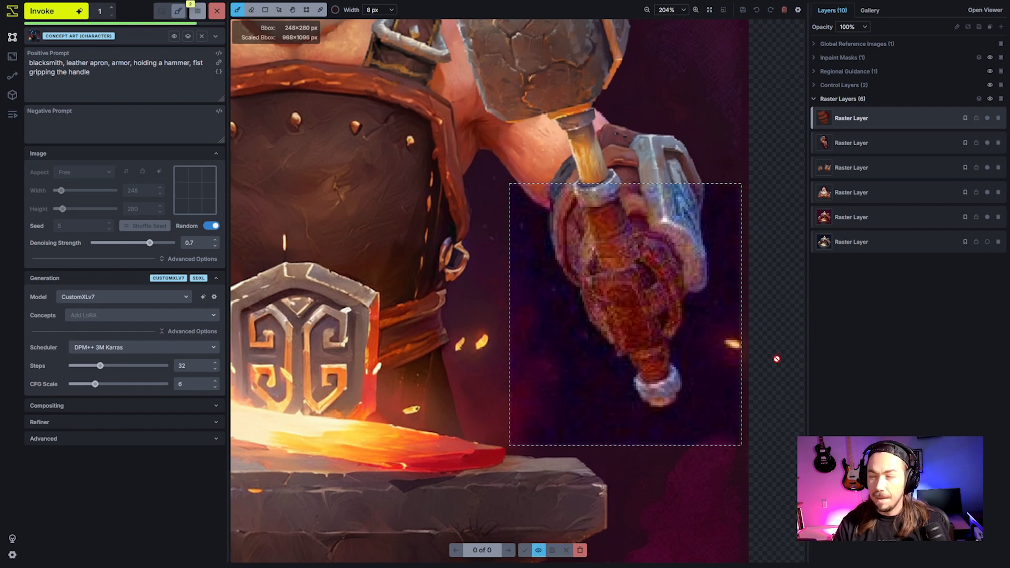
pyautogui.click(855, 86)
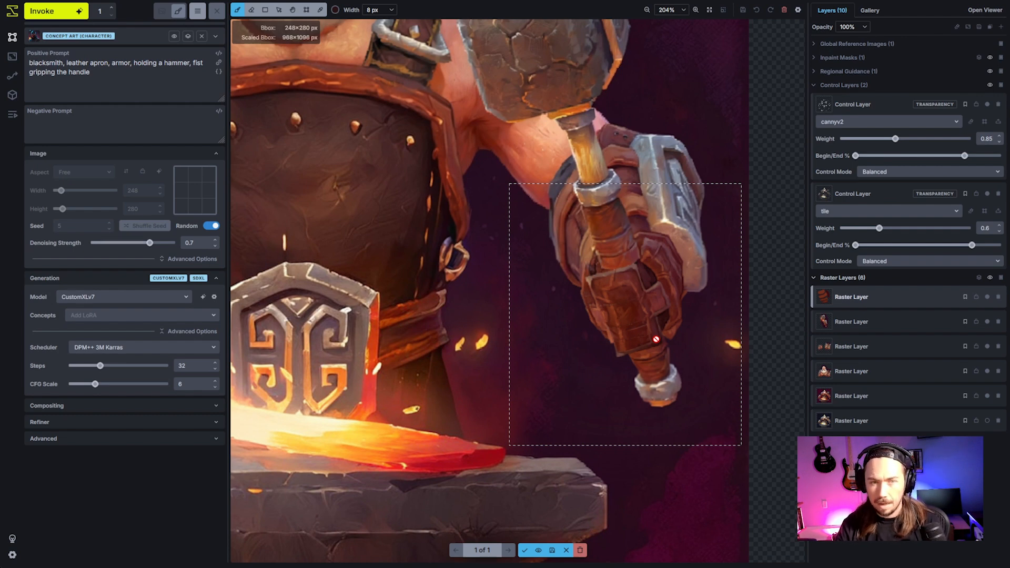
# - Discard the generated fist and disable the transparency effect on the tile control layer
pyautogui.click(579, 550)
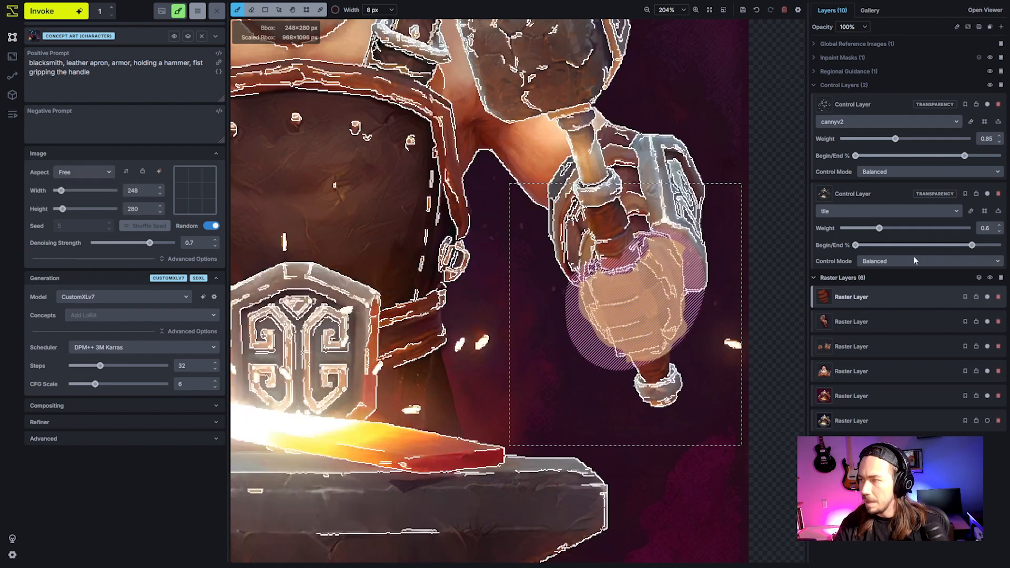
pyautogui.rightClick(887, 204)
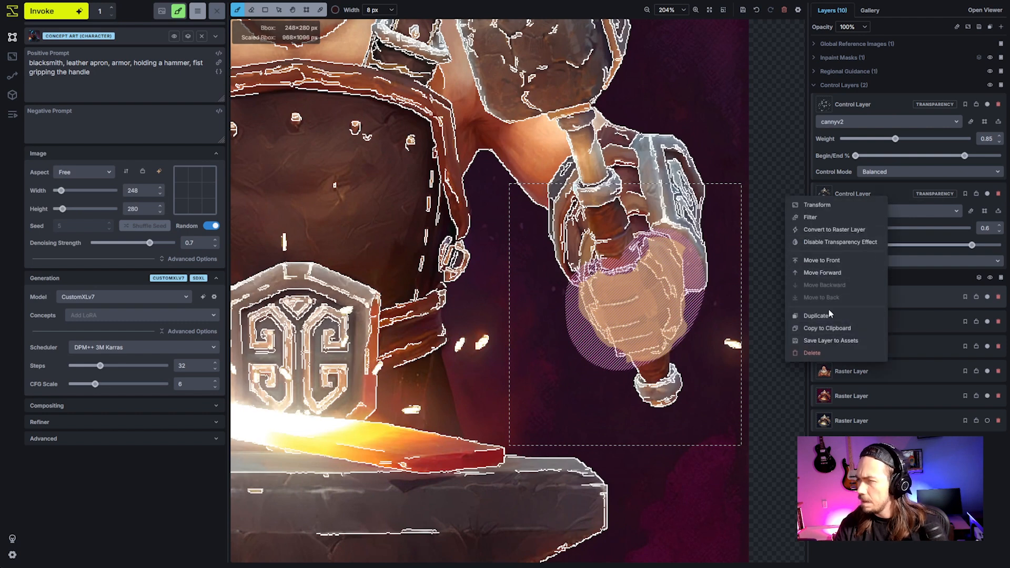
pyautogui.click(845, 242)
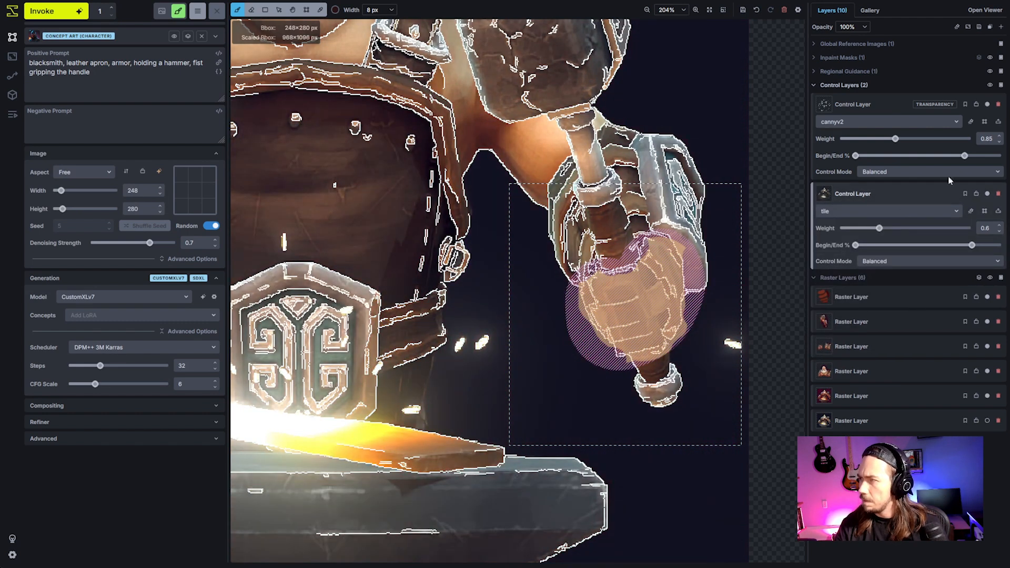
# - Hide the inpaint mask, regional guidance and control layers to examine the painted fist on the raster layers alone
pyautogui.click(990, 57)
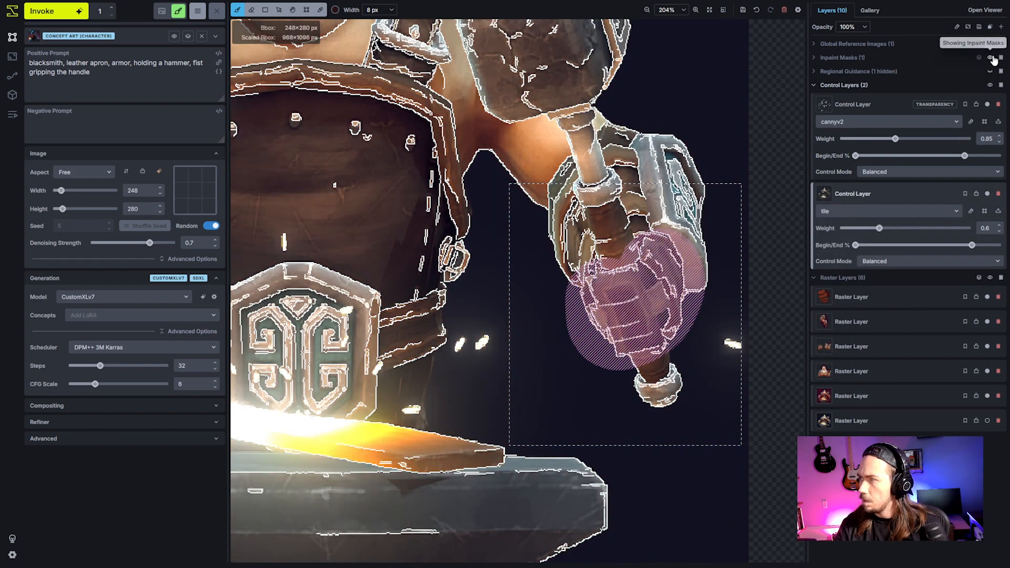
pyautogui.click(989, 71)
pyautogui.click(991, 85)
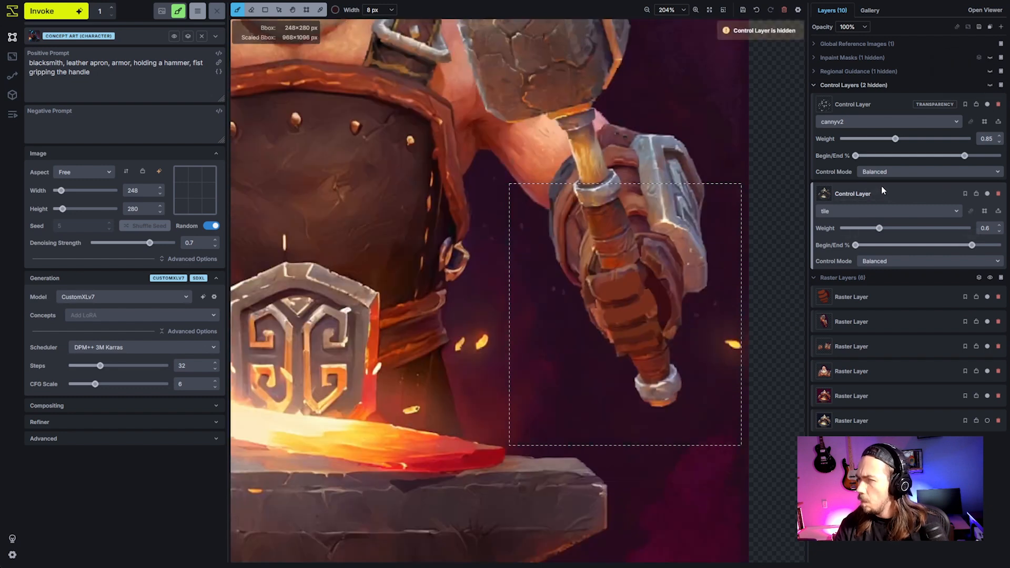
pyautogui.click(989, 278)
pyautogui.click(990, 278)
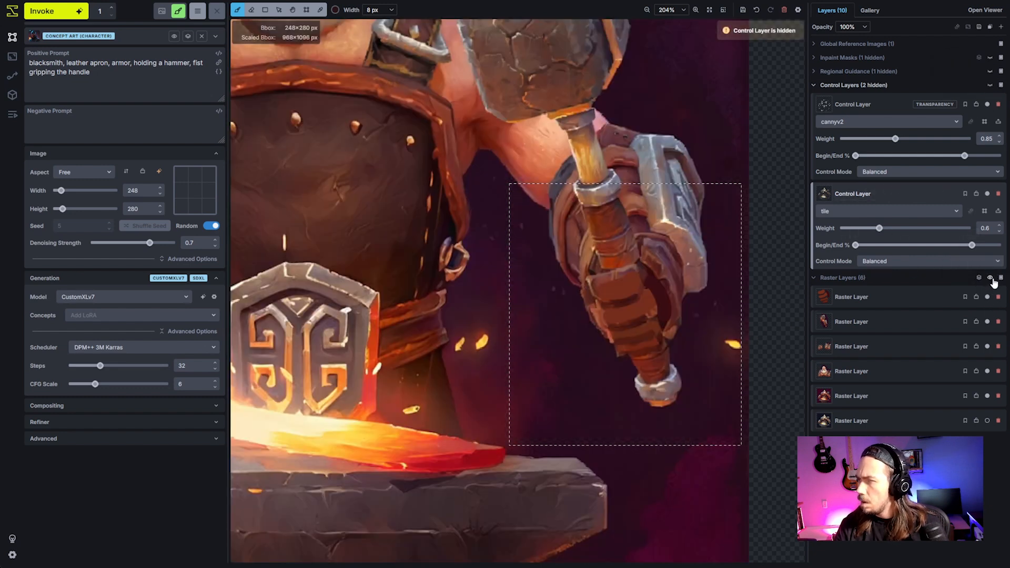
pyautogui.rightClick(926, 192)
pyautogui.click(932, 195)
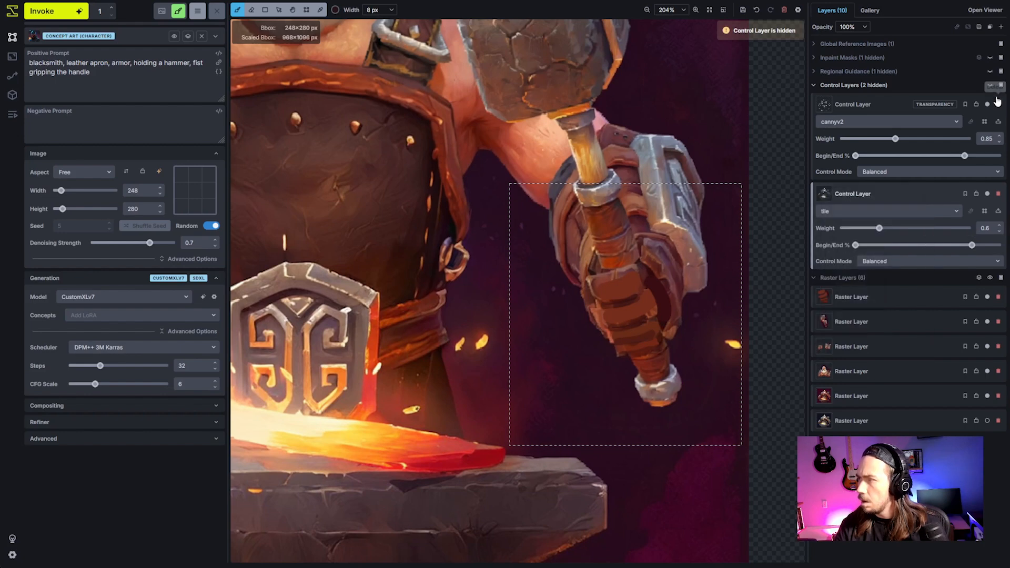
# - Show the control layers again and switch the cannyv2 layer off and on to examine the tile layer's reference image
pyautogui.click(990, 85)
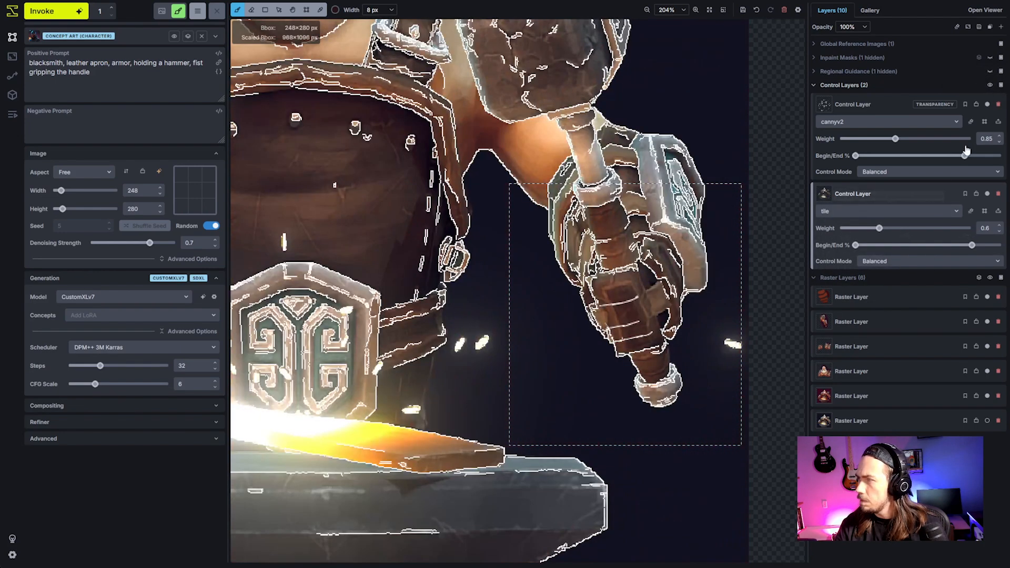
pyautogui.click(987, 104)
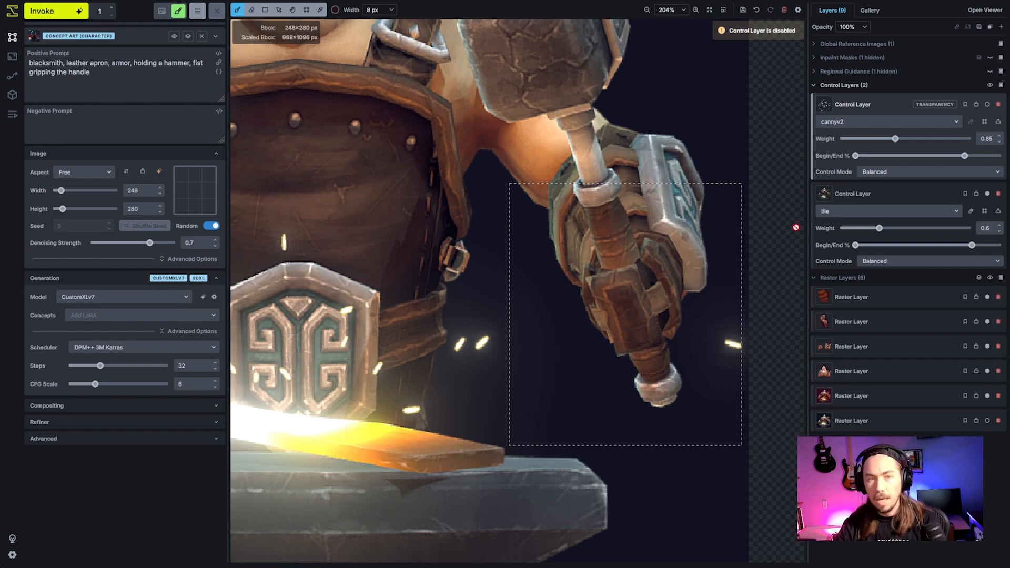
pyautogui.click(987, 107)
# - Restore the tile control layer's transparency effect and leave that layer disabled, keeping only the cannyv2 layer active
pyautogui.click(987, 194)
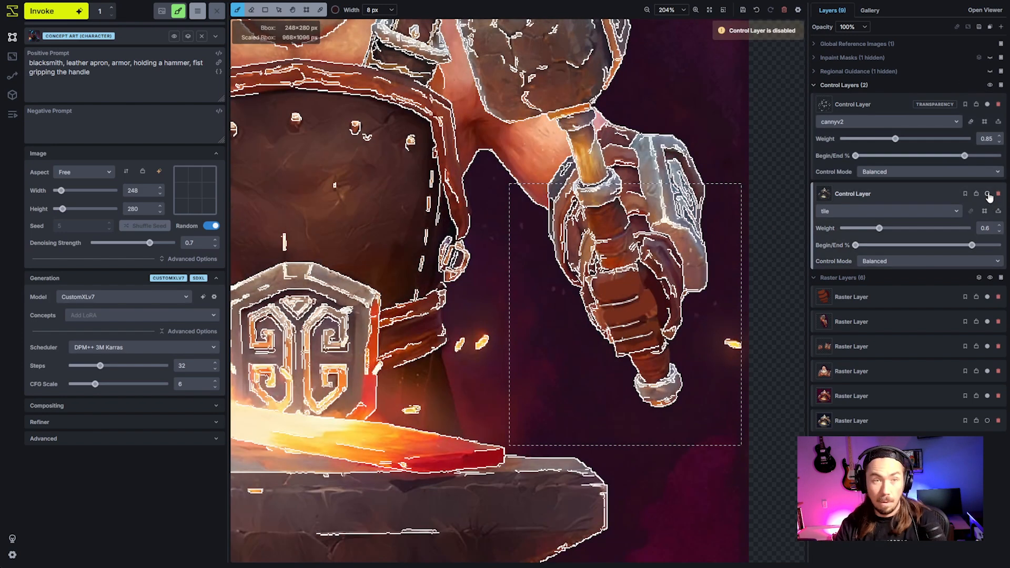
pyautogui.rightClick(902, 193)
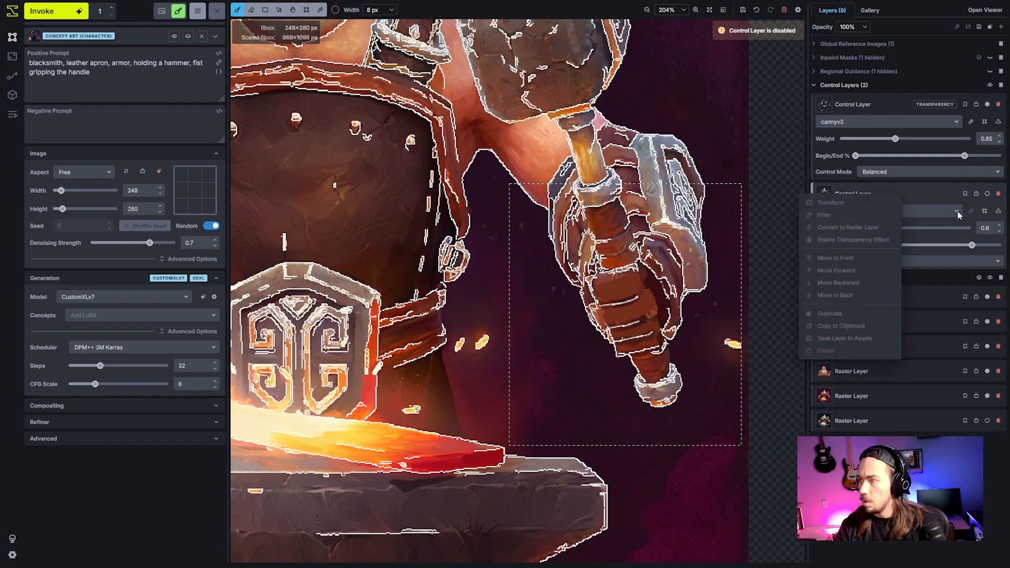
pyautogui.click(986, 194)
pyautogui.rightClick(899, 197)
pyautogui.click(868, 243)
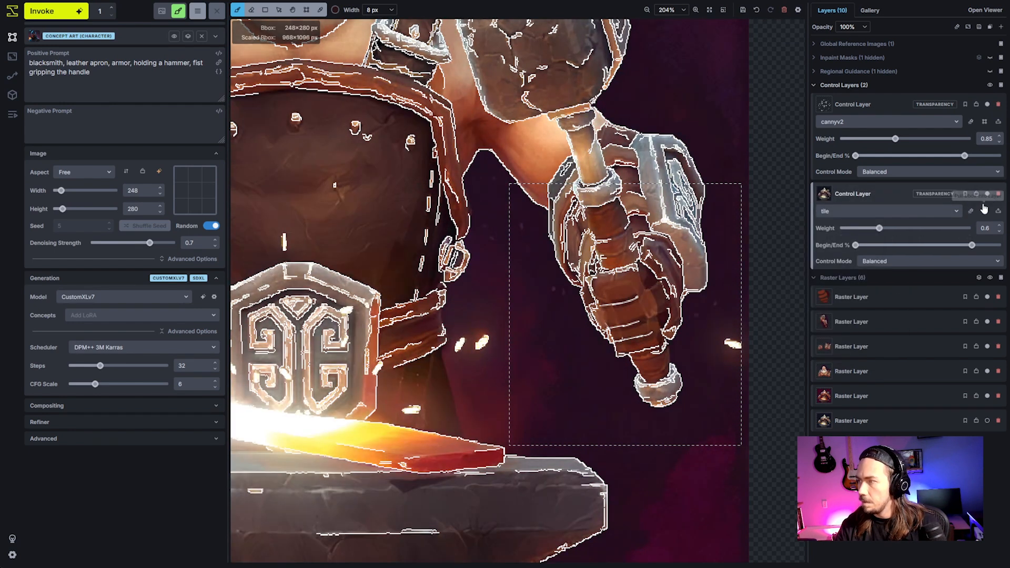
pyautogui.click(987, 194)
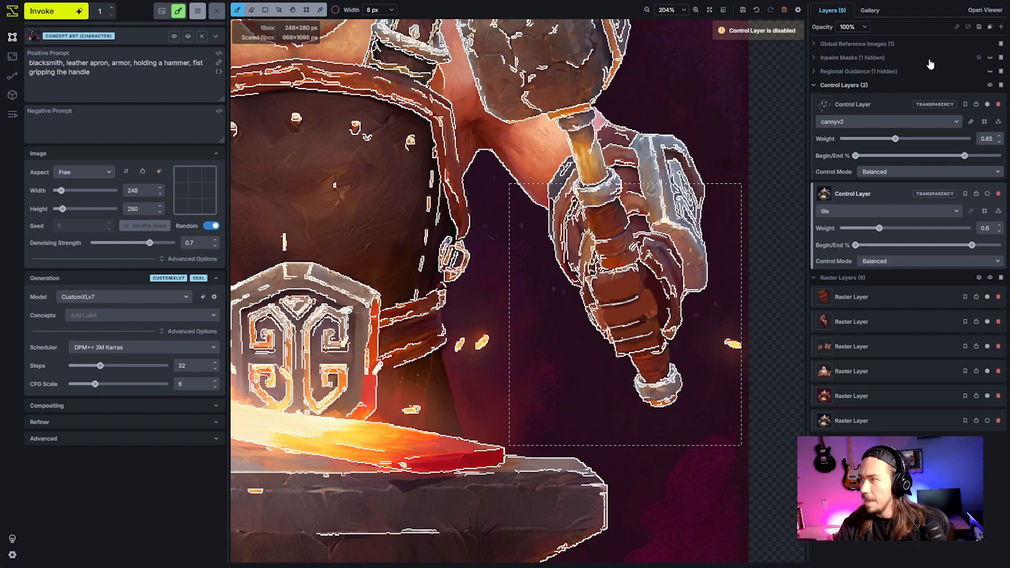
# - Show the regional guidance and inpaint mask again and generate a new fist without the tile control
pyautogui.click(989, 70)
pyautogui.click(990, 58)
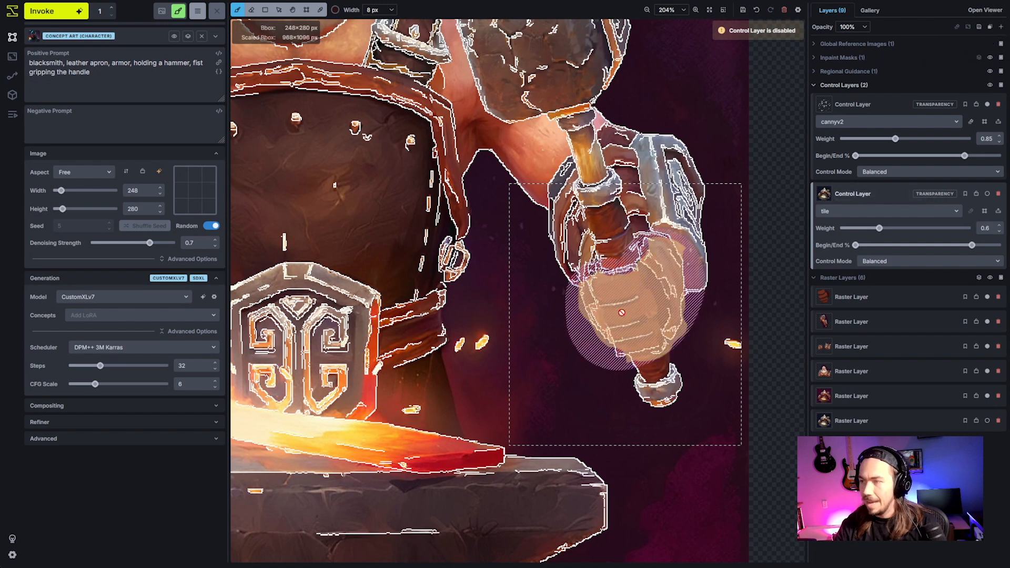
pyautogui.click(64, 17)
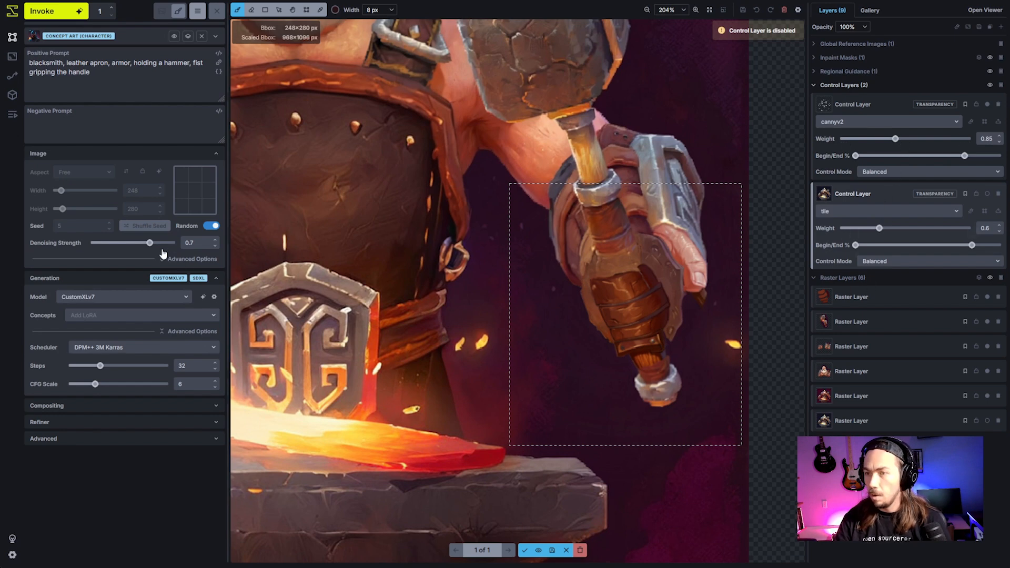
# - Lower the denoising strength to 0.5, generate the fist again and accept the second result as a new raster layer
pyautogui.moveTo(149, 244); pyautogui.dragTo(132, 243)
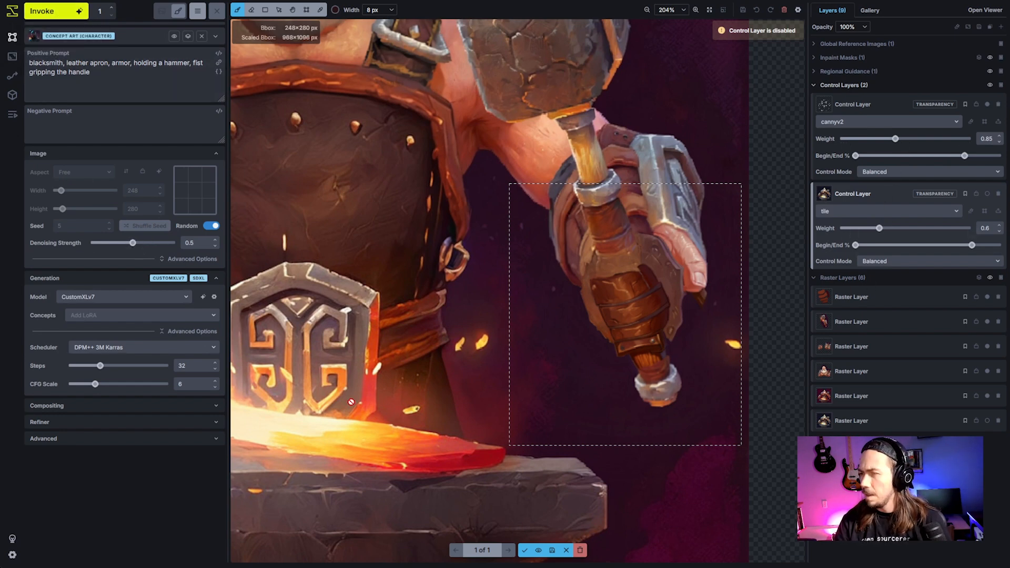
pyautogui.hotkey('ctrl', 'Return')
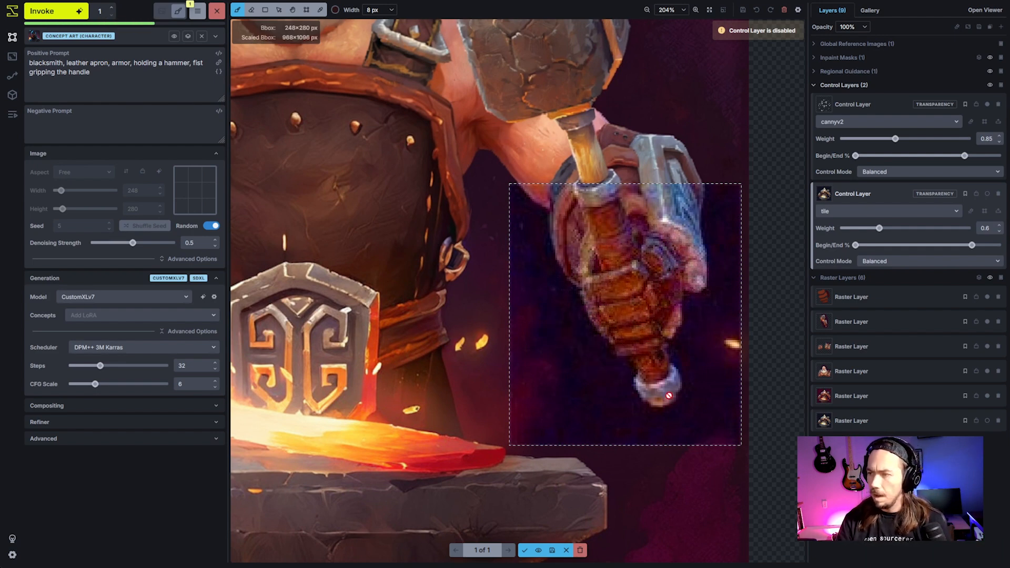
pyautogui.scroll(-1, 669, 396)
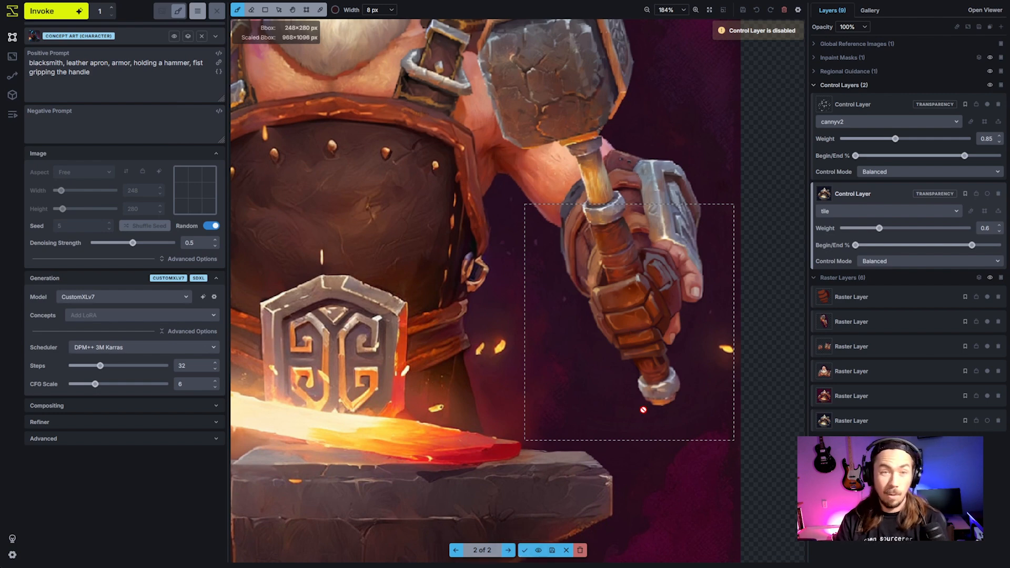
pyautogui.click(524, 550)
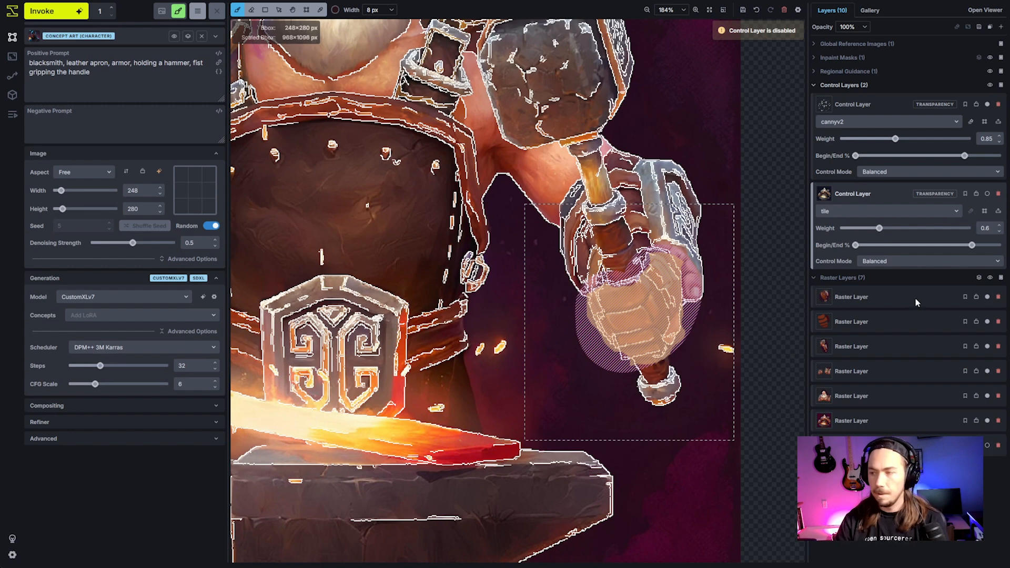
# - Hide the control layers, regional guidance and inpaint mask to expose the accepted fist
pyautogui.click(989, 85)
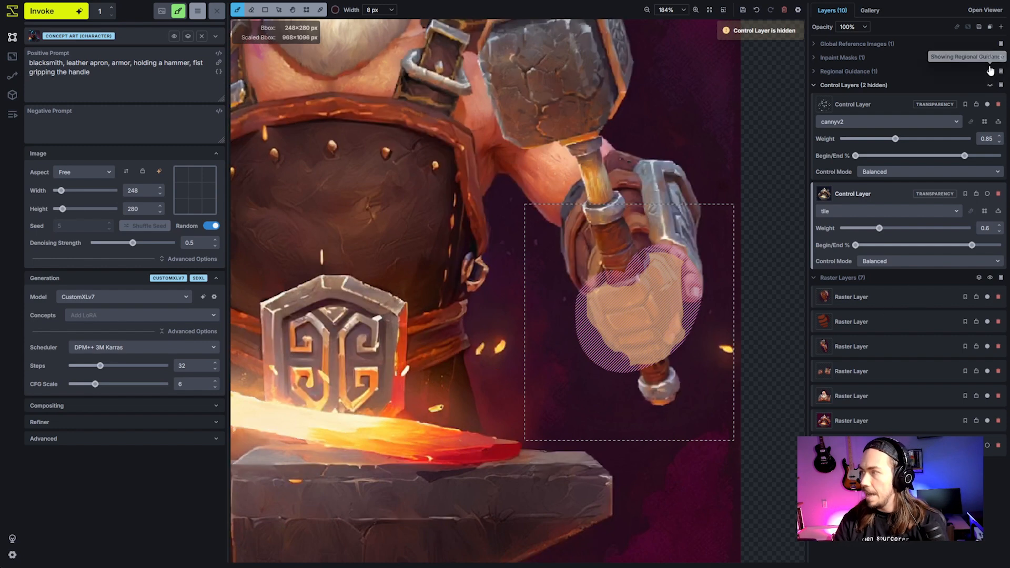
pyautogui.click(989, 71)
pyautogui.click(989, 58)
# - Erase the bare fingers beside the glove from the newest raster layer with a 29 px eraser, reduced to 16 px for finer areas
pyautogui.press('e')
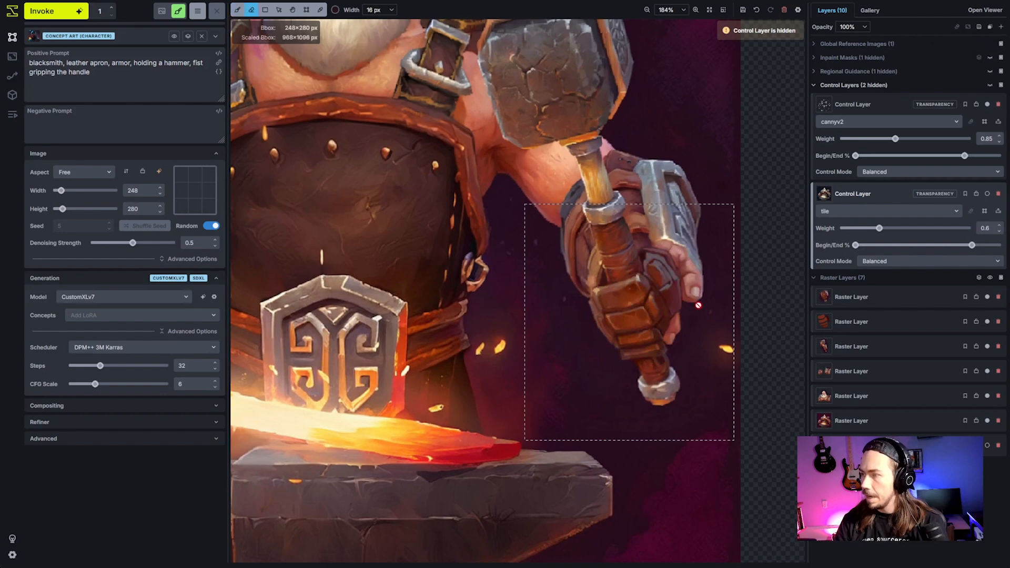
pyautogui.click(861, 294)
pyautogui.press(']')
pyautogui.press(']')
pyautogui.press(']')
pyautogui.press(']')
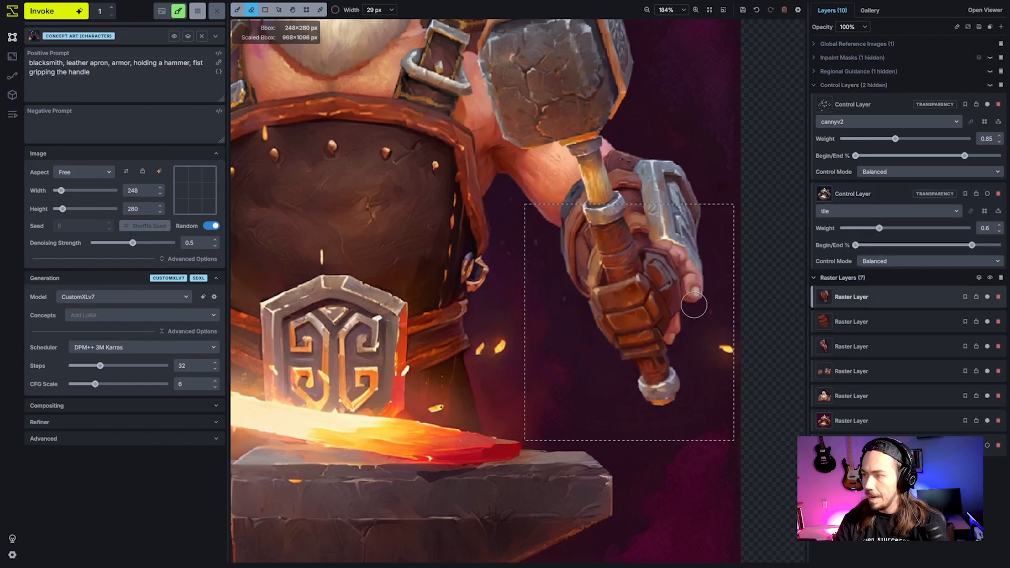
pyautogui.moveTo(699, 301); pyautogui.dragTo(693, 277)
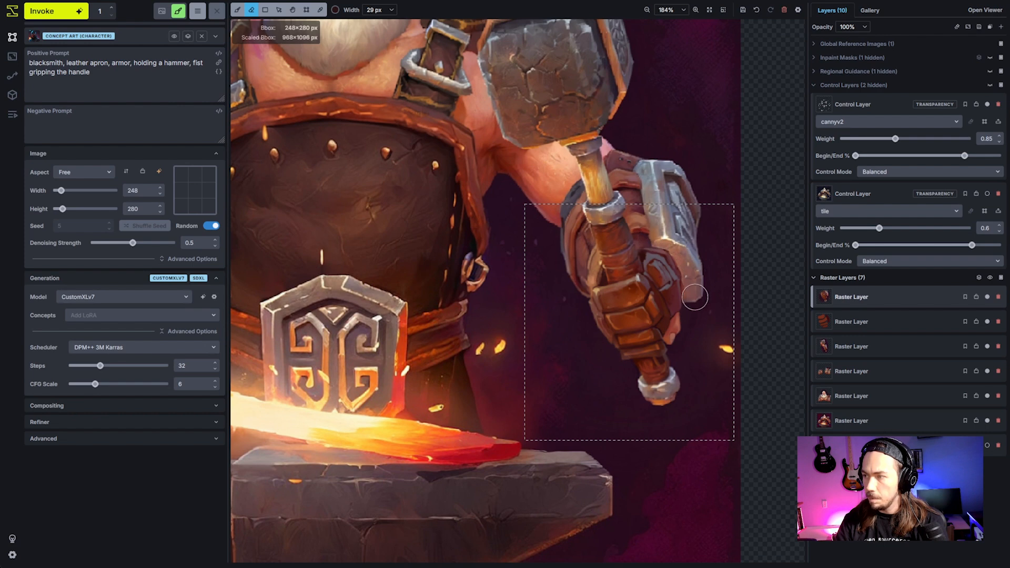
pyautogui.press('[')
pyautogui.press('[')
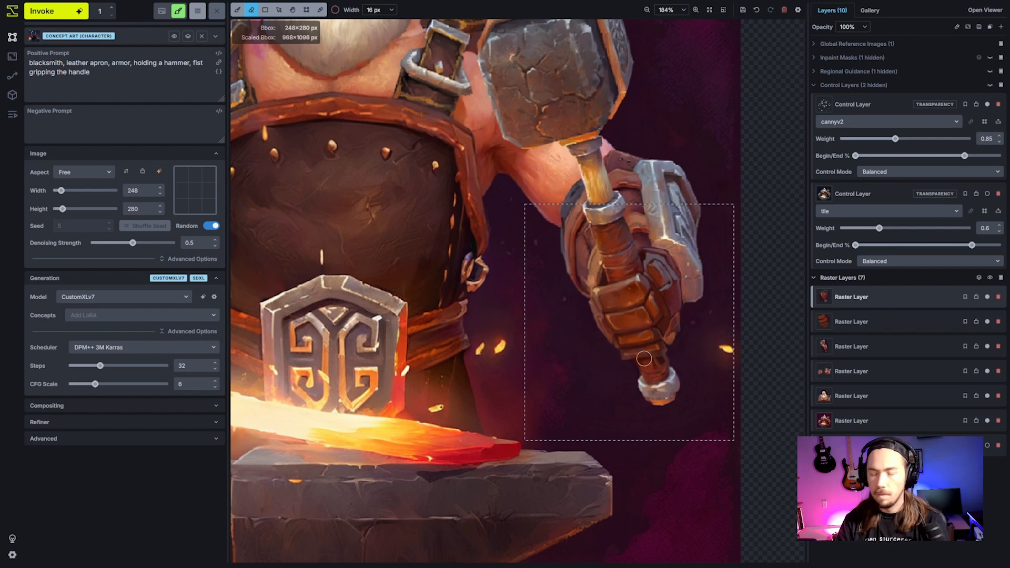
# - Sample a brown from the fist, set its alpha to 0.94 and paint over the glove's knuckle area with a 12 px brush
pyautogui.scroll(3, 652, 316)
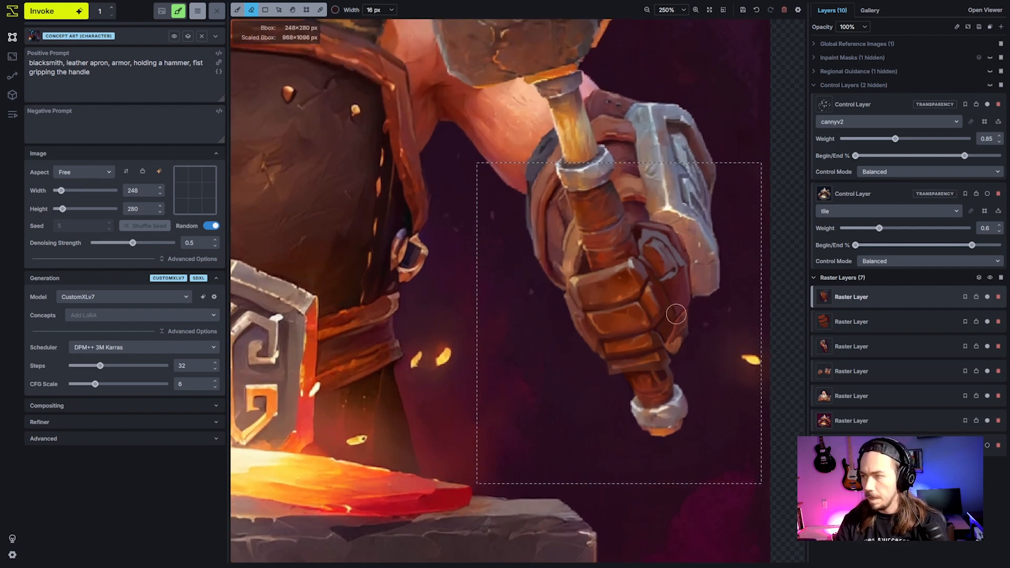
pyautogui.press('i')
pyautogui.click(643, 319)
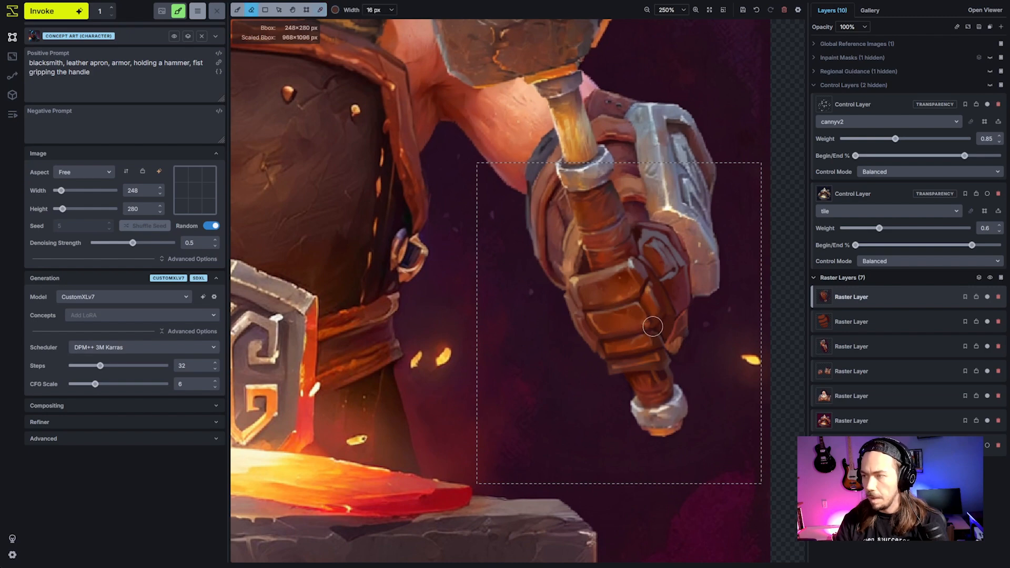
pyautogui.press('b')
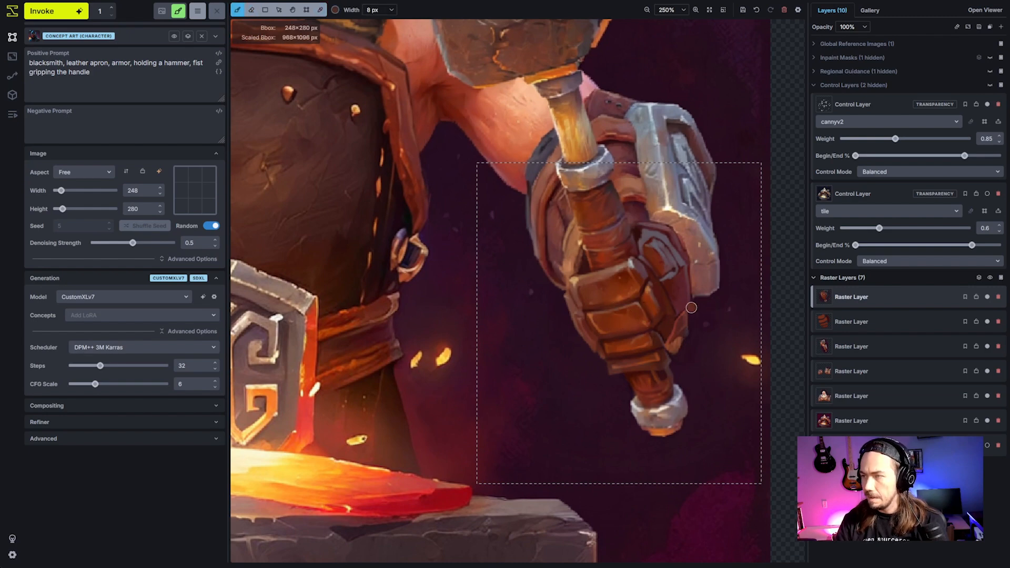
pyautogui.scroll(3, 637, 300)
pyautogui.scroll(1, 642, 310)
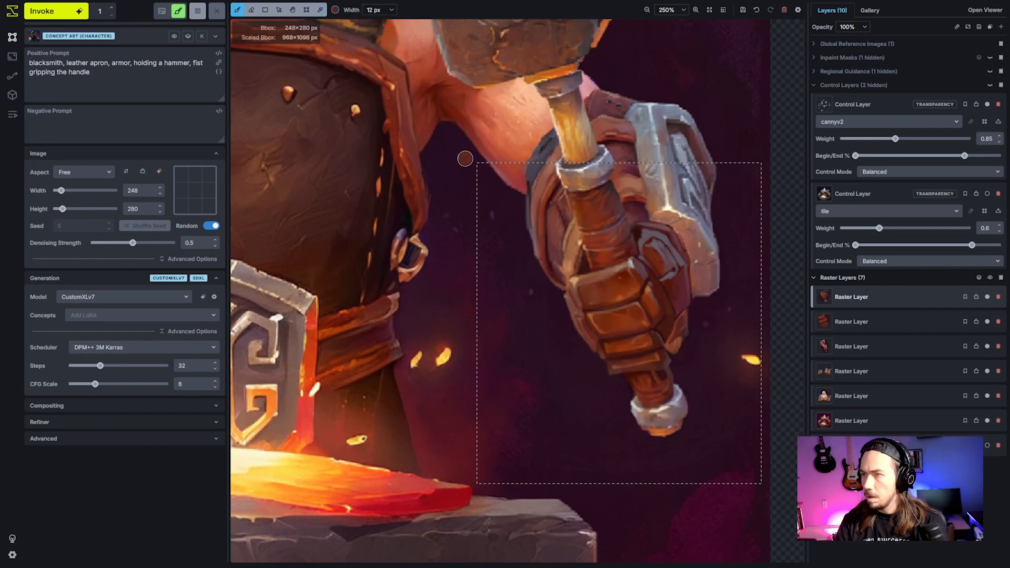
pyautogui.click(336, 11)
pyautogui.moveTo(381, 111); pyautogui.dragTo(401, 111)
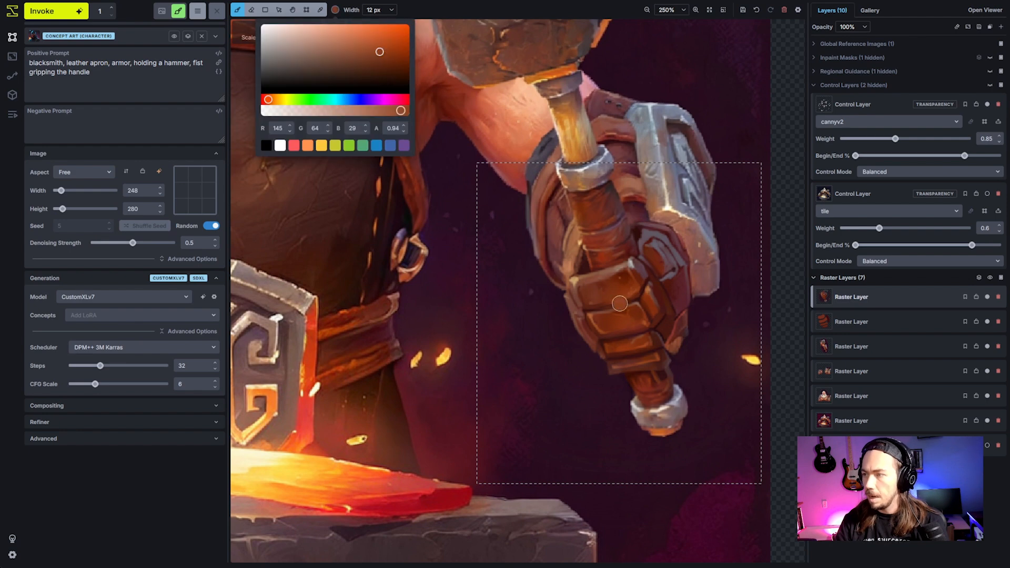
pyautogui.click(643, 308)
pyautogui.moveTo(645, 308); pyautogui.dragTo(651, 309)
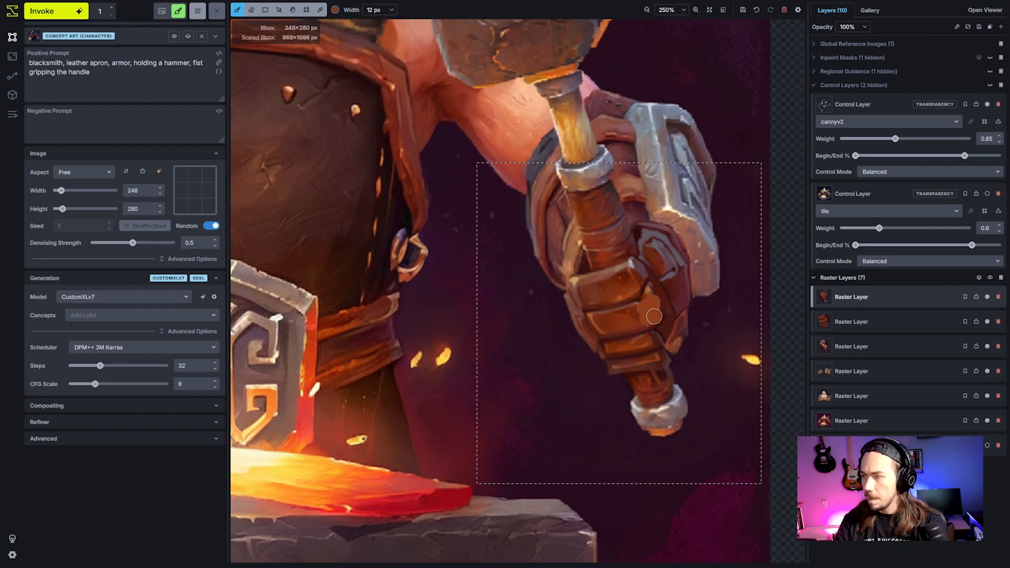
# - Sample neighbouring browns from the glove and paint them over the side of the fist to smooth its plate edges
pyautogui.press('i')
pyautogui.click(659, 338)
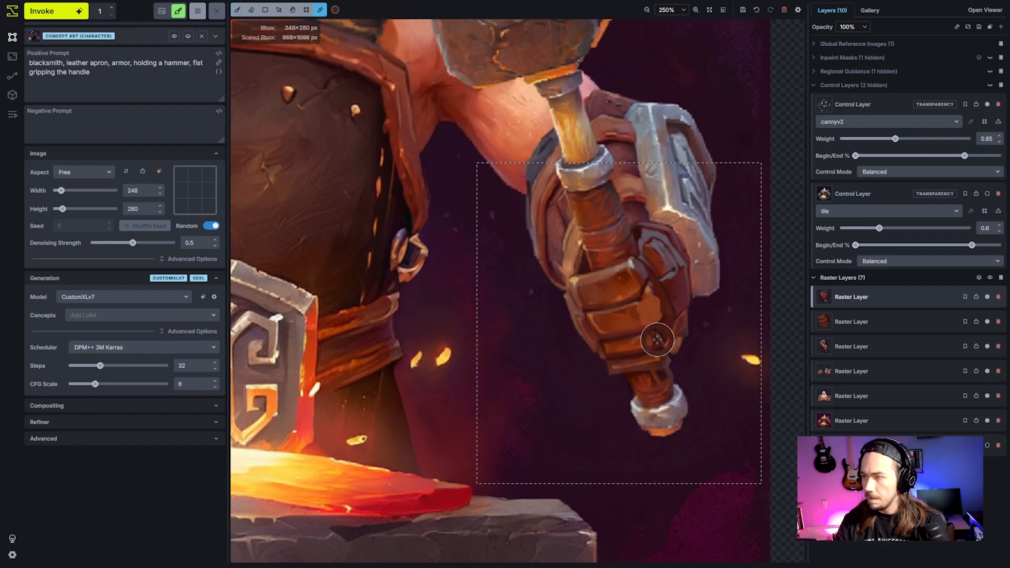
pyautogui.press('b')
pyautogui.moveTo(657, 341)
pyautogui.mouseDown()
pyautogui.moveTo(656, 296)
pyautogui.moveTo(654, 314)
pyautogui.mouseUp()
pyautogui.press('i')
pyautogui.click(642, 312)
pyautogui.press('b')
pyautogui.keyDown('alt'); pyautogui.click(667, 309); pyautogui.keyUp('alt')
# - Paint the fist's lower edge with sampled browns to shape the lowest finger, undoing a stray stroke
pyautogui.press('i')
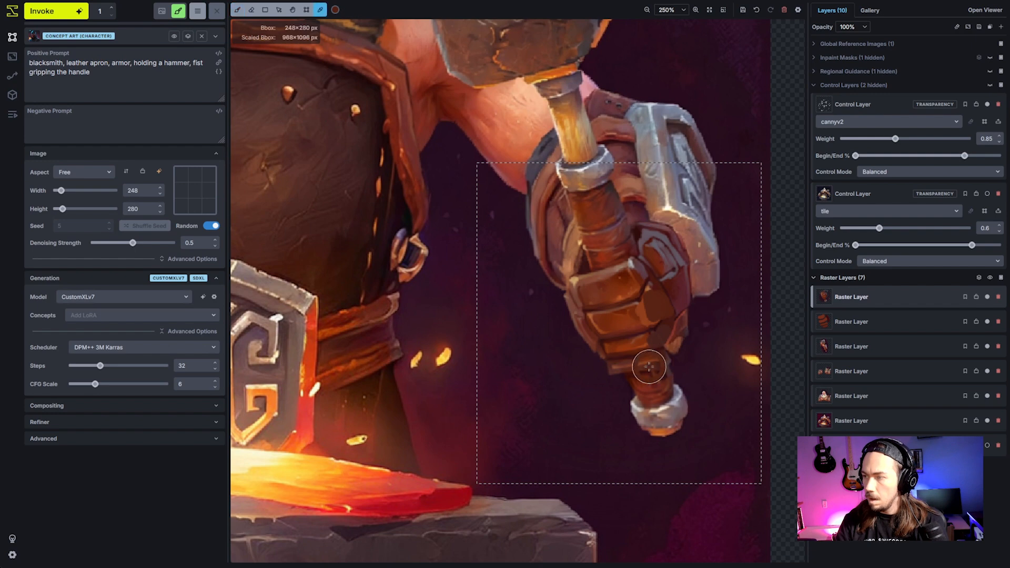
pyautogui.keyDown('alt'); pyautogui.click(650, 363); pyautogui.keyUp('alt')
pyautogui.moveTo(647, 363); pyautogui.dragTo(617, 374)
pyautogui.keyDown('alt'); pyautogui.click(625, 388); pyautogui.keyUp('alt')
pyautogui.hotkey('ctrl', 'z')
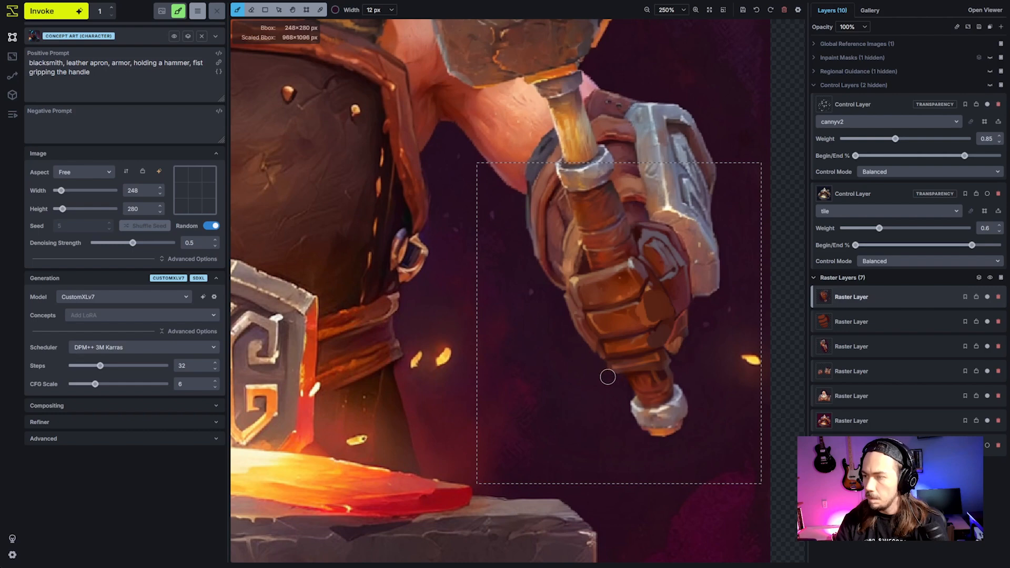
pyautogui.press('alt')
pyautogui.keyDown('alt'); pyautogui.click(605, 349); pyautogui.keyUp('alt')
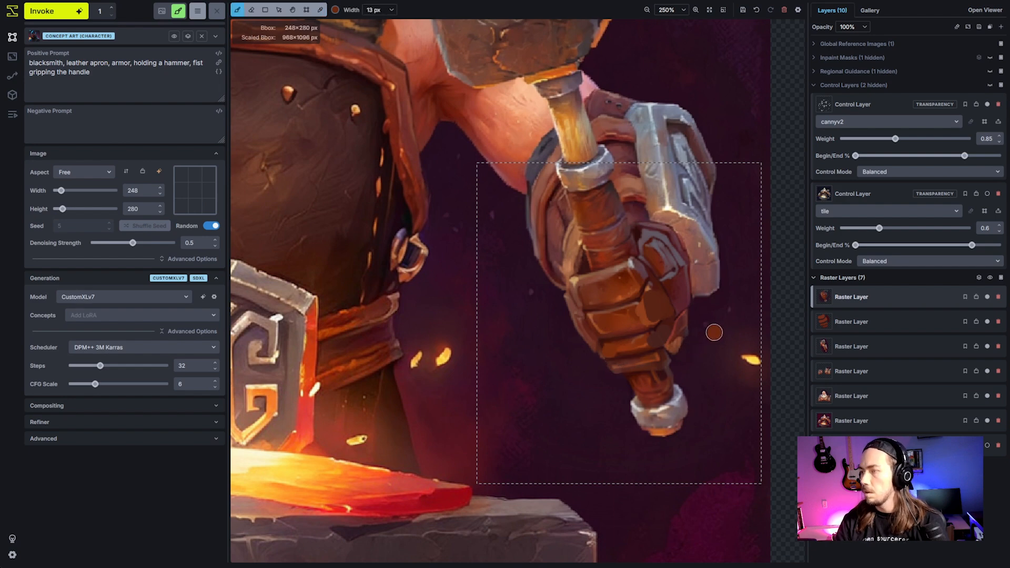
# - Show the inpaint mask over the retouched fist and select it for editing
pyautogui.click(989, 58)
pyautogui.click(860, 59)
pyautogui.click(856, 75)
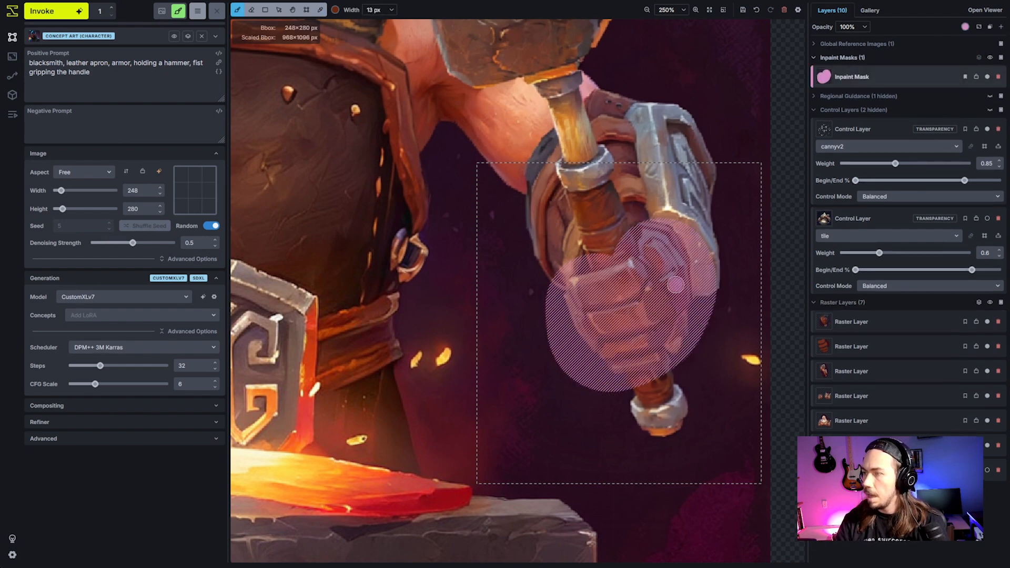
# - Erase the outer parts of the inpaint mask so it covers only the fist, and set denoising strength to 0.4
pyautogui.press('e')
pyautogui.moveTo(673, 220)
pyautogui.mouseDown()
pyautogui.moveTo(718, 263)
pyautogui.moveTo(715, 352)
pyautogui.moveTo(704, 359)
pyautogui.moveTo(703, 341)
pyautogui.moveTo(699, 369)
pyautogui.moveTo(642, 407)
pyautogui.moveTo(596, 402)
pyautogui.moveTo(562, 377)
pyautogui.moveTo(537, 295)
pyautogui.moveTo(546, 251)
pyautogui.moveTo(633, 215)
pyautogui.mouseUp()
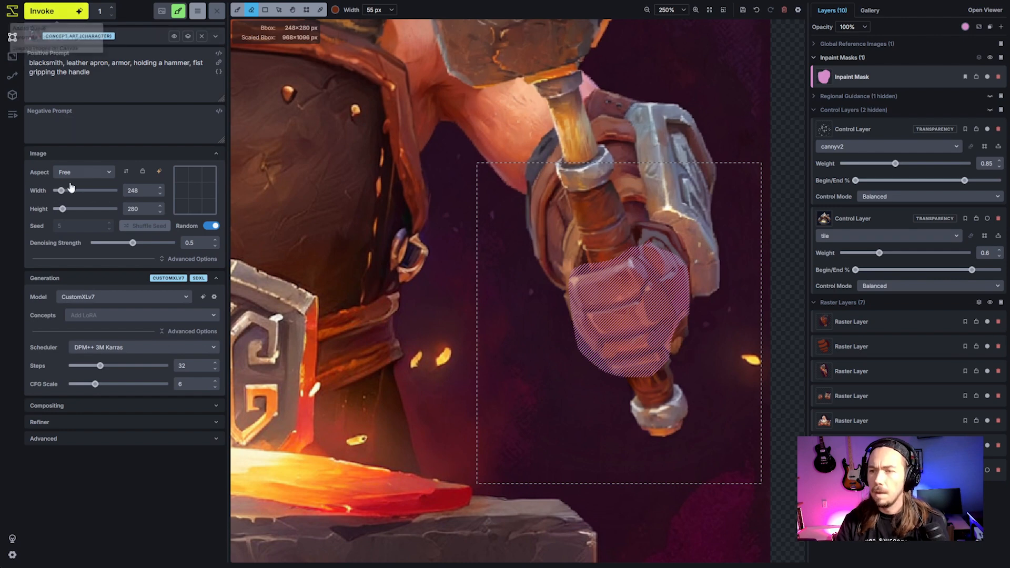
pyautogui.click(124, 243)
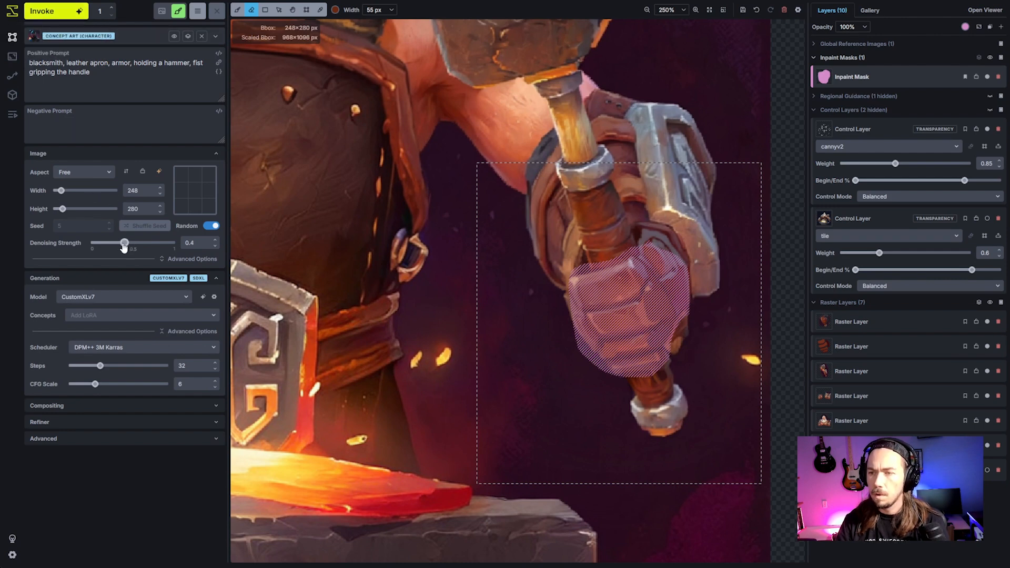
# - Regenerate the masked fist and accept the result onto the canvas
pyautogui.click(59, 11)
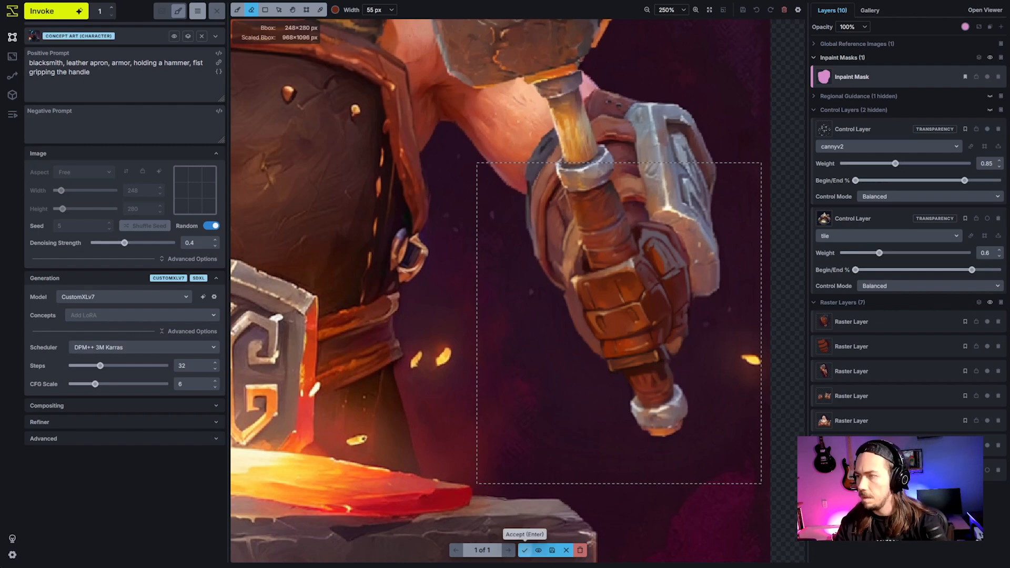
pyautogui.click(524, 549)
pyautogui.scroll(-5, 542, 483)
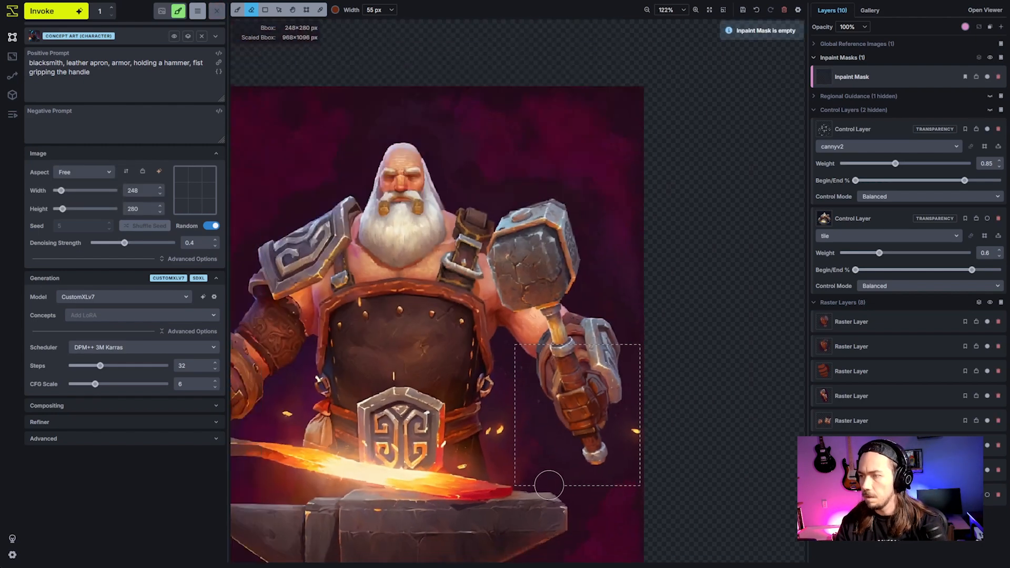
pyautogui.scroll(-1, 548, 485)
pyautogui.press('space')
pyautogui.moveTo(548, 485); pyautogui.dragTo(611, 424)
pyautogui.scroll(-4, 611, 424)
pyautogui.scroll(4, 612, 426)
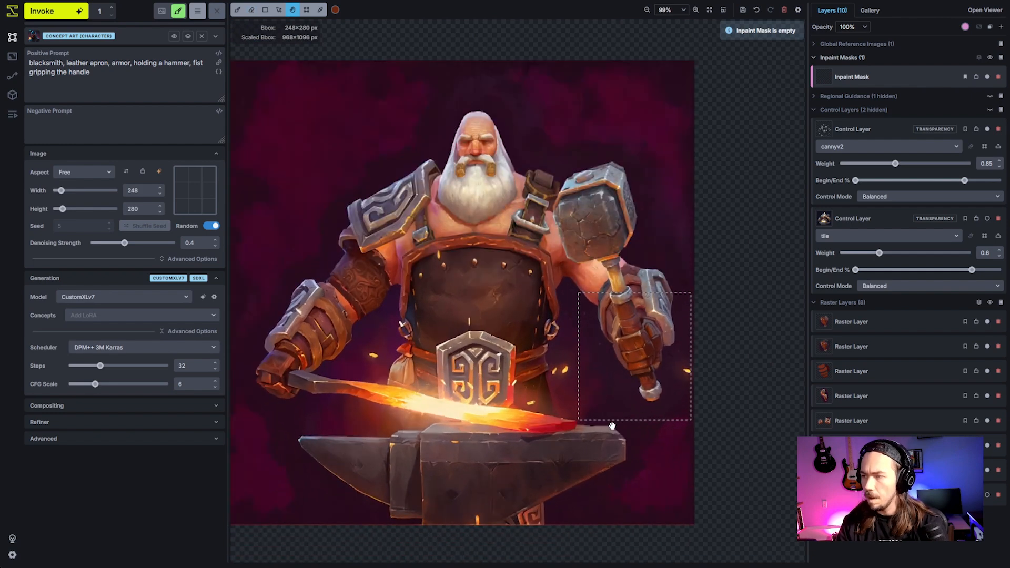
pyautogui.scroll(2, 612, 425)
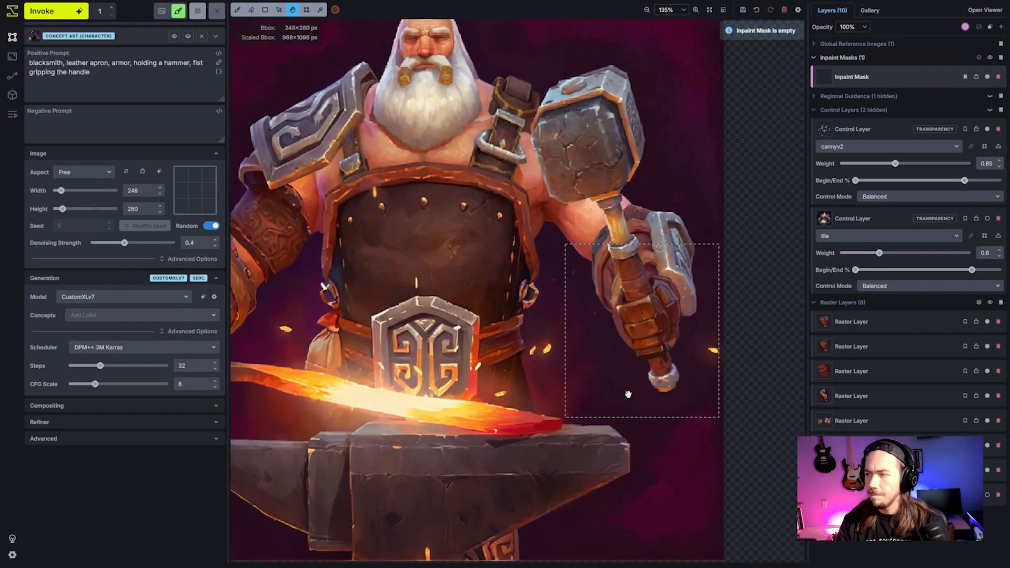
pyautogui.press('e')
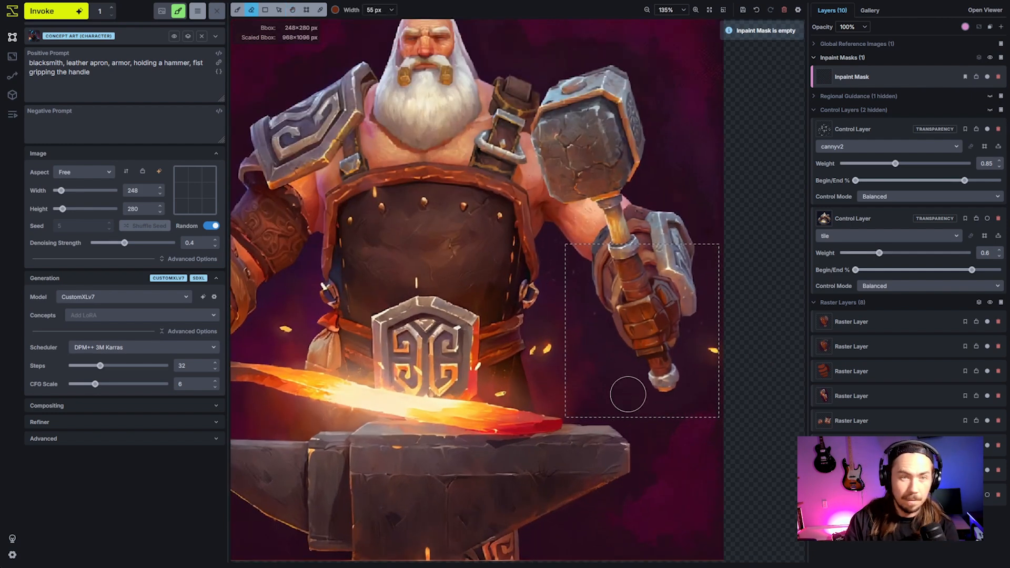
# - Move the bounding box away from the hammer hand to the apron area around the belt buckle
pyautogui.press('c')
pyautogui.moveTo(675, 376)
pyautogui.mouseDown()
pyautogui.moveTo(636, 336)
pyautogui.moveTo(481, 364)
pyautogui.mouseUp()
pyautogui.scroll(-2, 486, 364)
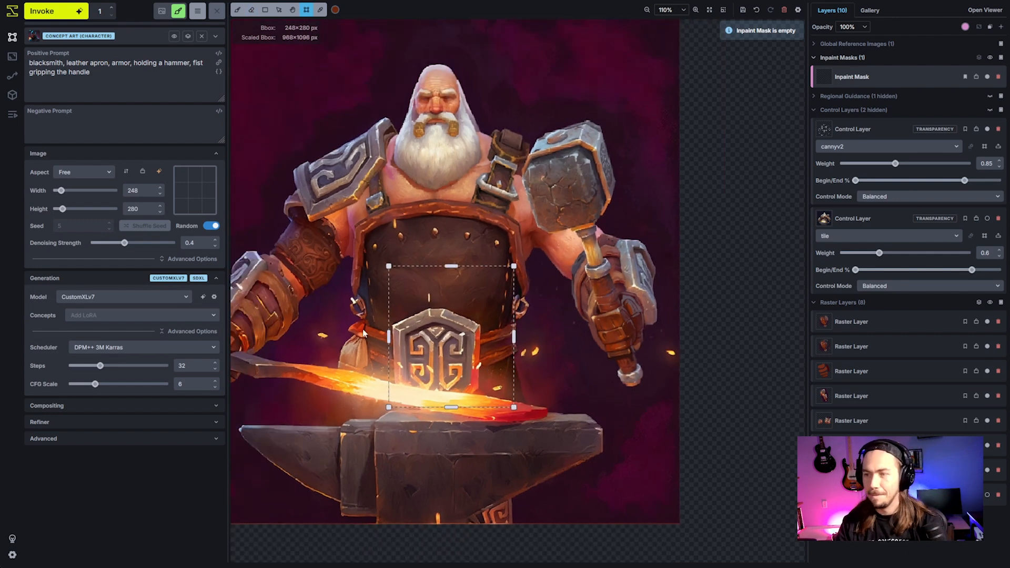
pyautogui.press('space')
pyautogui.moveTo(368, 304); pyautogui.dragTo(519, 288)
pyautogui.scroll(-3, 512, 296)
pyautogui.scroll(4, 598, 328)
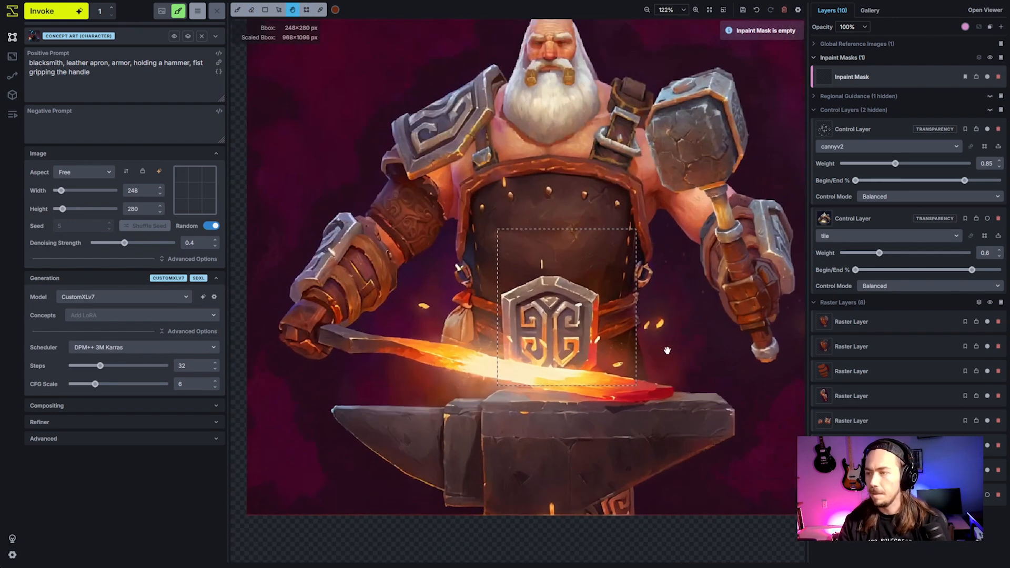
pyautogui.scroll(-3, 667, 350)
pyautogui.scroll(2, 688, 368)
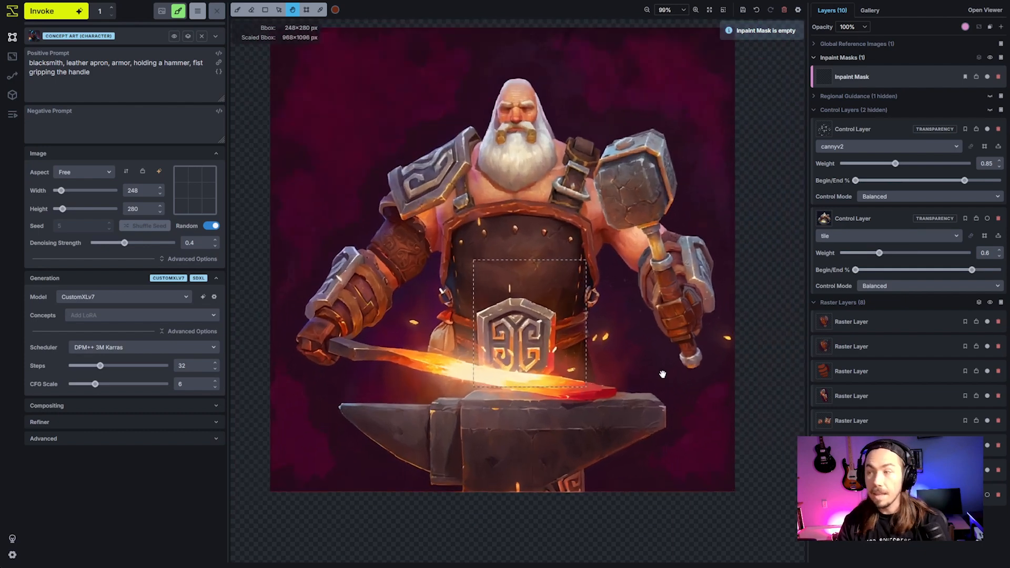
pyautogui.scroll(-1, 671, 351)
pyautogui.moveTo(584, 321); pyautogui.dragTo(561, 356)
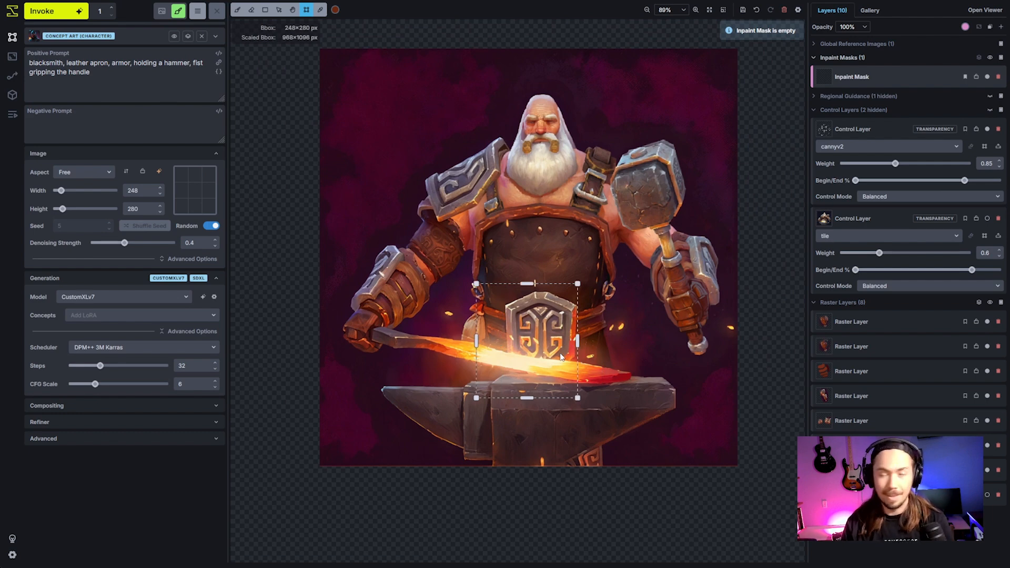
pyautogui.moveTo(542, 337); pyautogui.dragTo(711, 414)
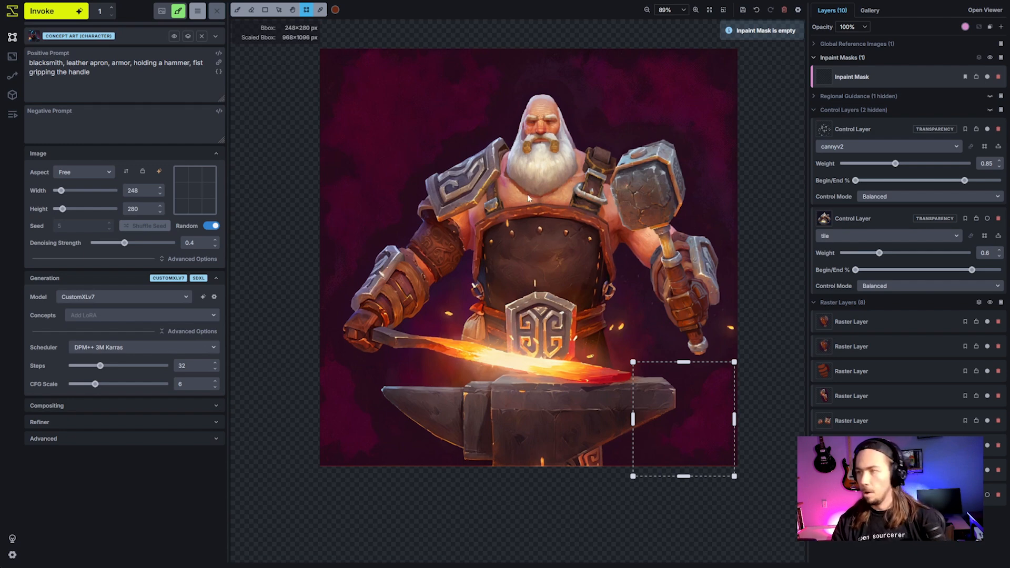
pyautogui.moveTo(686, 405); pyautogui.dragTo(579, 300)
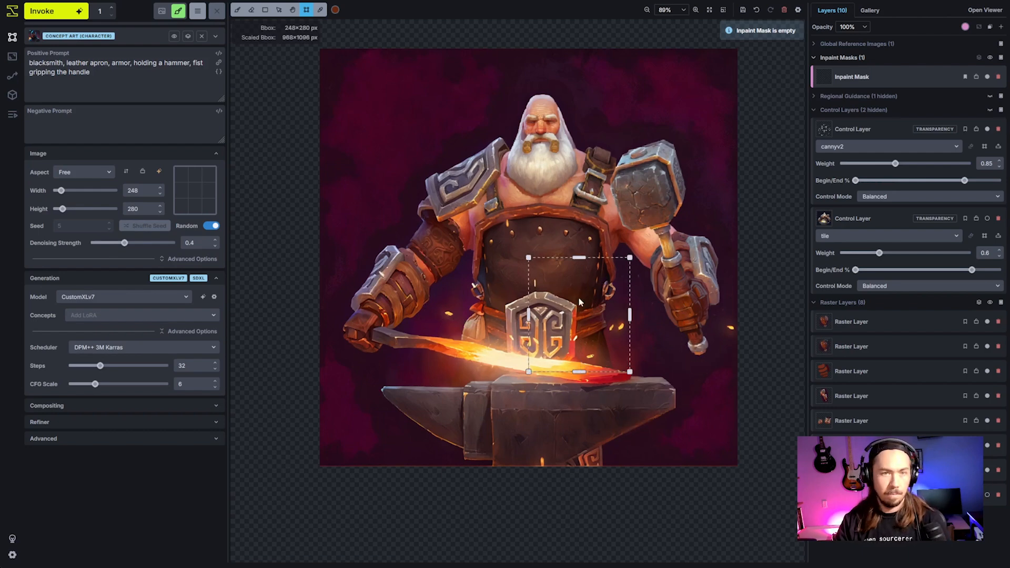
# - Save the finished blacksmith canvas to the gallery and open the saved image from the Style Editing board
pyautogui.click(743, 9)
pyautogui.click(869, 11)
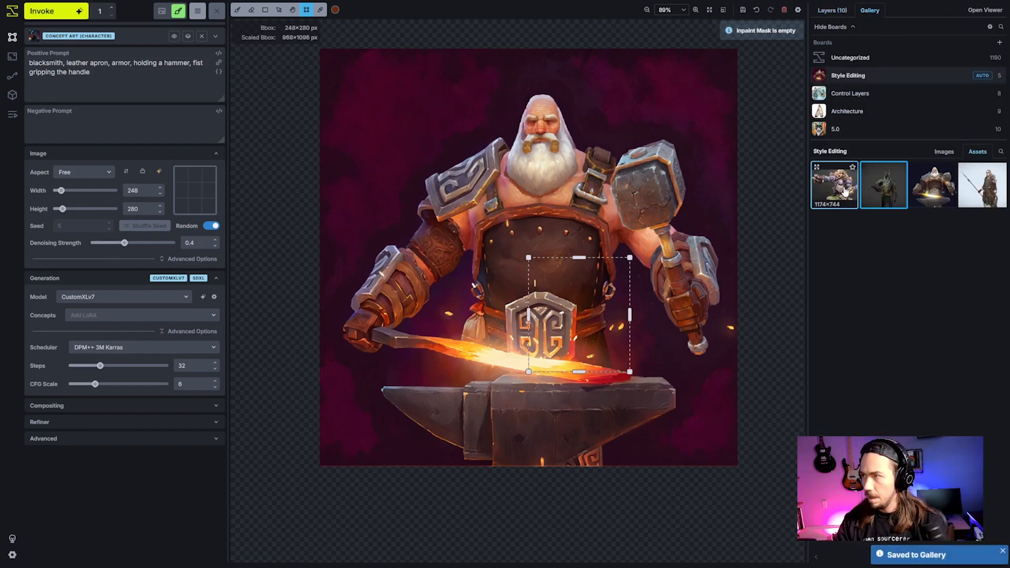
pyautogui.click(944, 151)
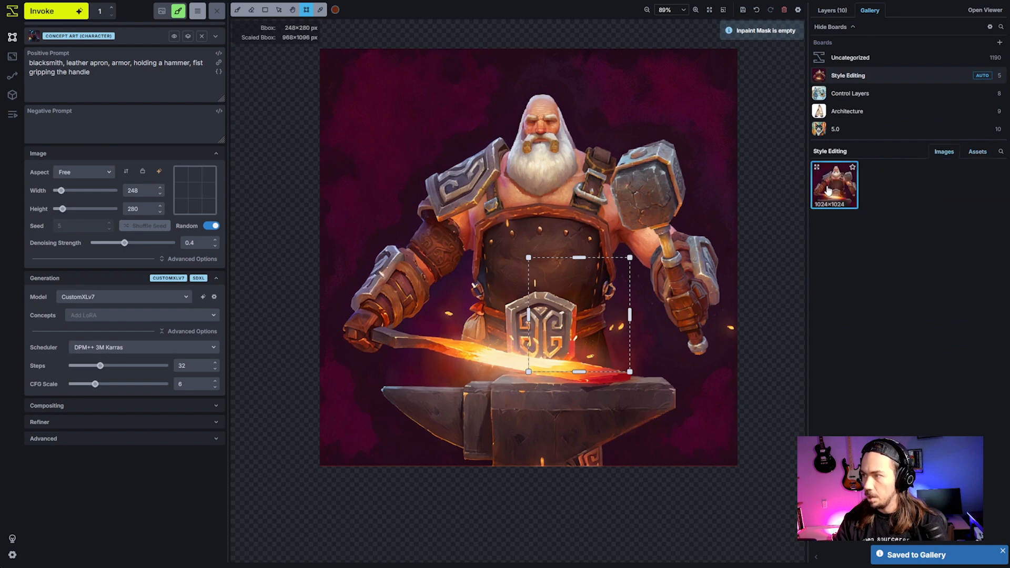
pyautogui.click(835, 196)
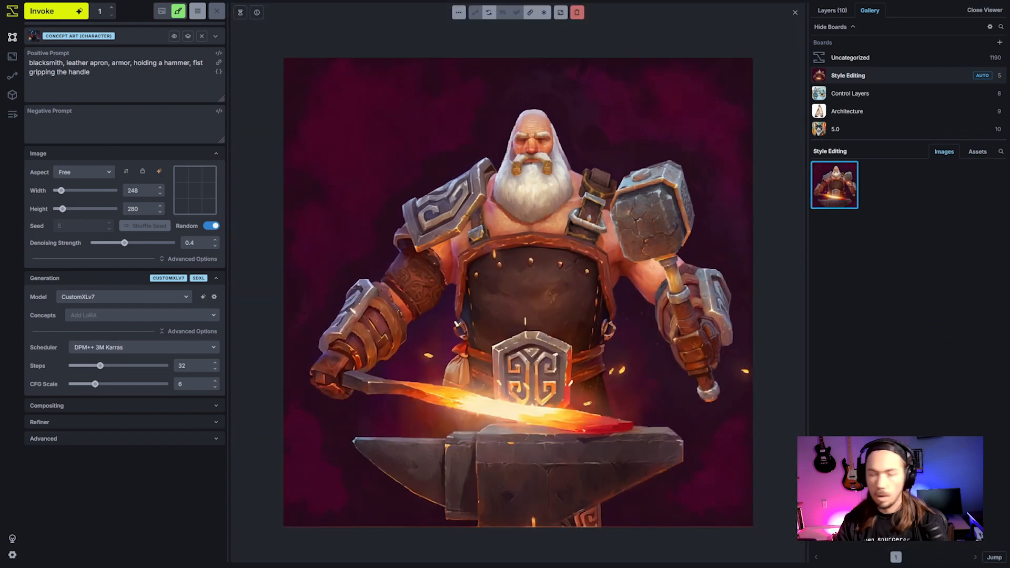
# - Compare the saved blacksmith image with the original blacksmith asset using the slider view, and return to the canvas
pyautogui.moveTo(837, 197)
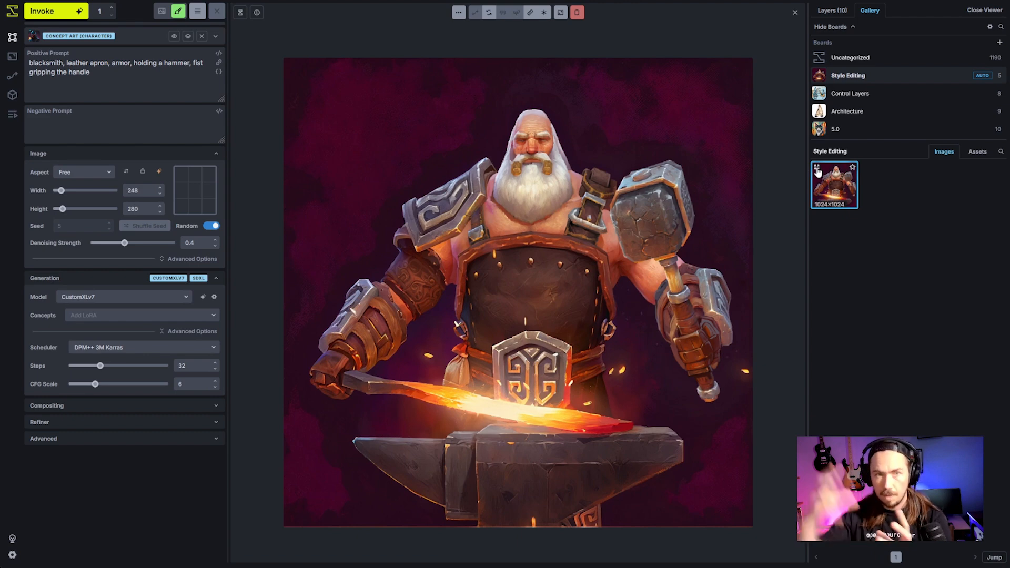
pyautogui.keyDown('alt'); pyautogui.click(845, 191); pyautogui.keyUp('alt')
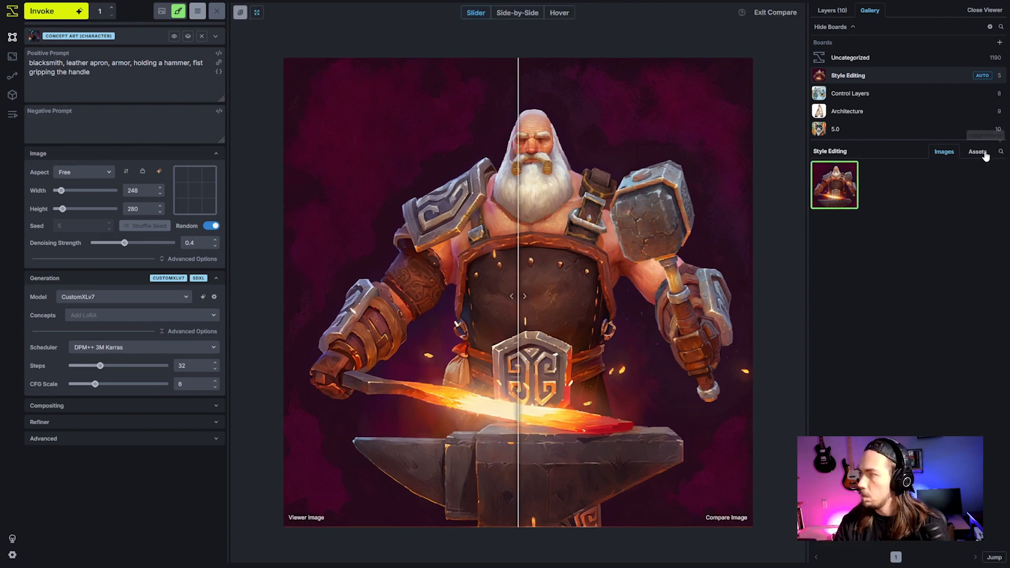
pyautogui.click(977, 151)
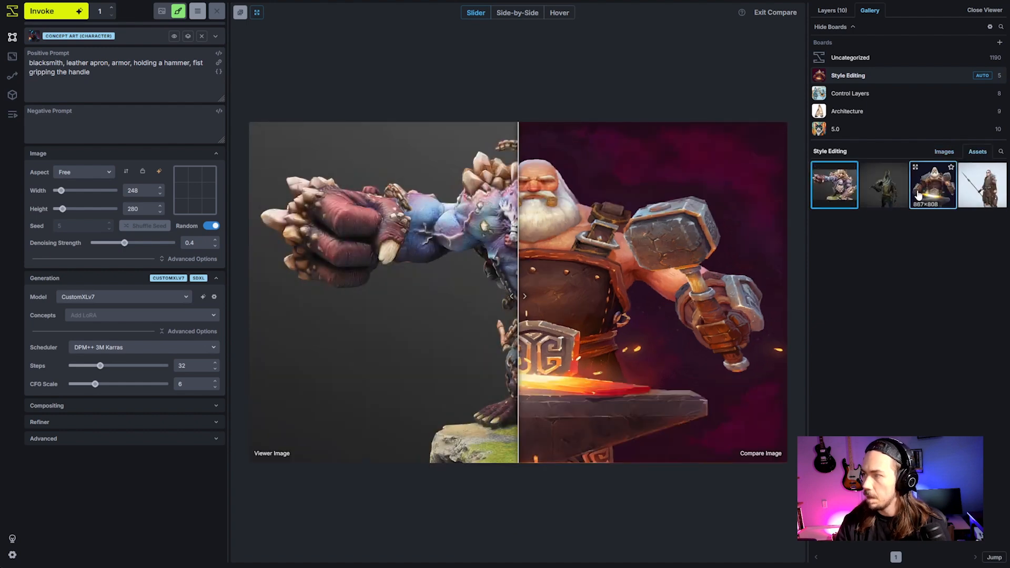
pyautogui.click(932, 185)
pyautogui.moveTo(518, 296); pyautogui.dragTo(737, 336)
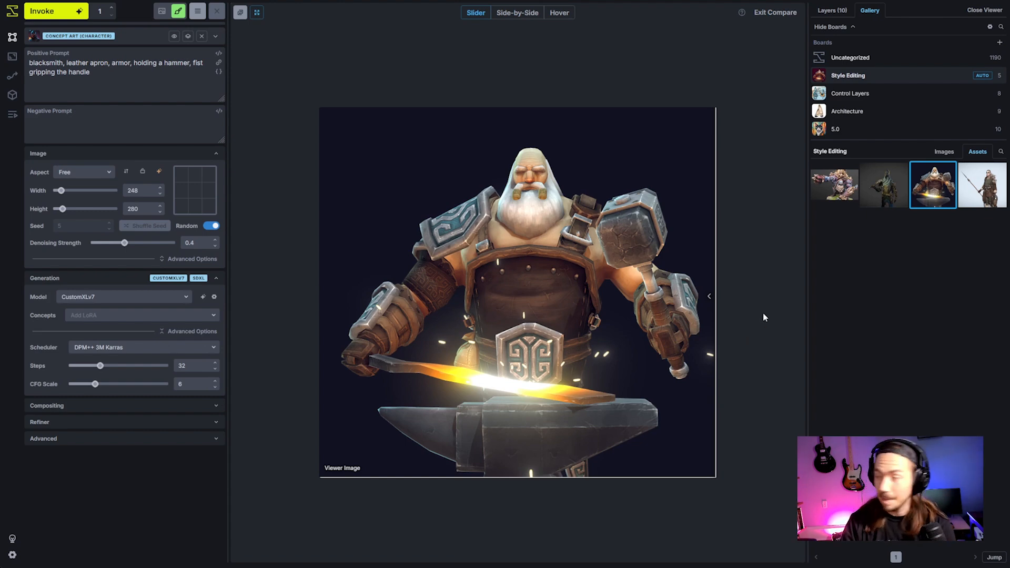
pyautogui.click(776, 13)
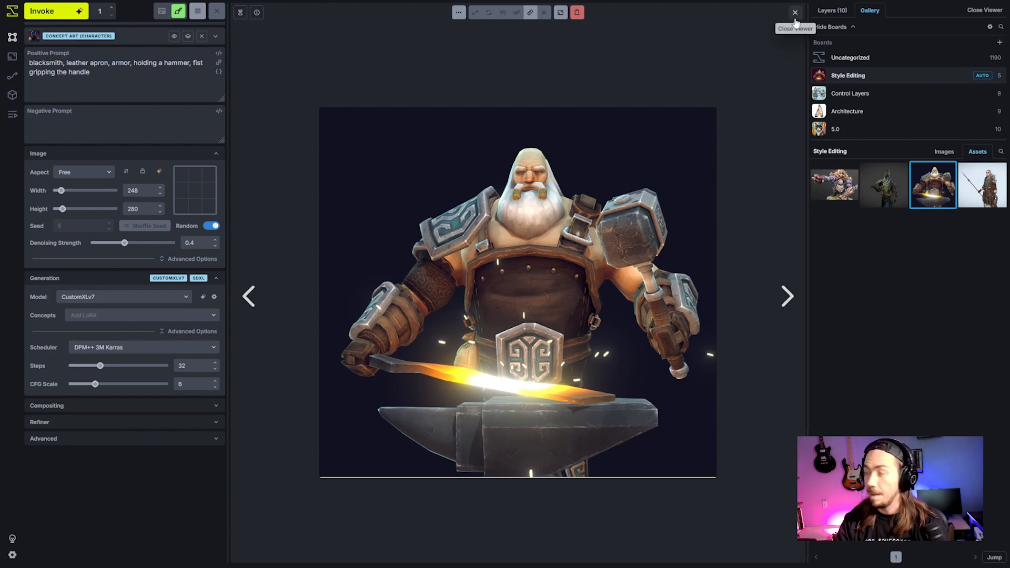
pyautogui.click(795, 19)
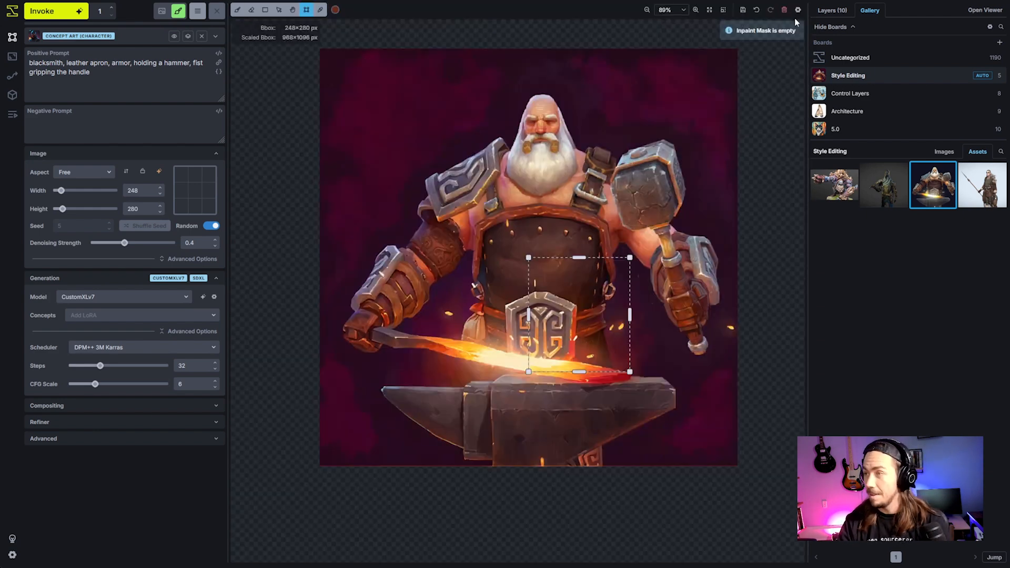
# - Reset the canvas and add the crystal-covered monster asset as a new raster layer
pyautogui.click(783, 9)
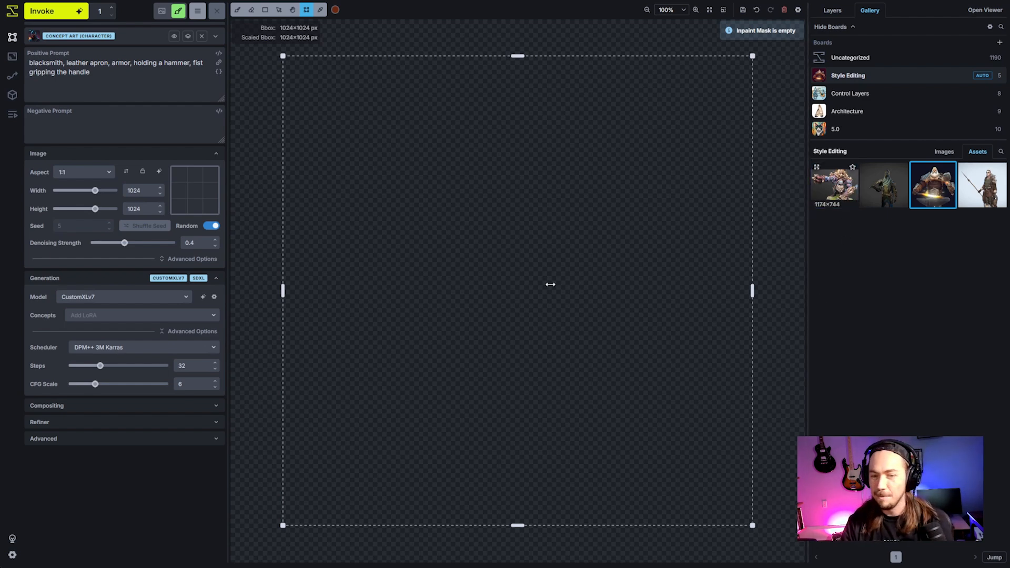
pyautogui.scroll(-3, 548, 299)
pyautogui.press('space')
pyautogui.moveTo(569, 308); pyautogui.dragTo(621, 300)
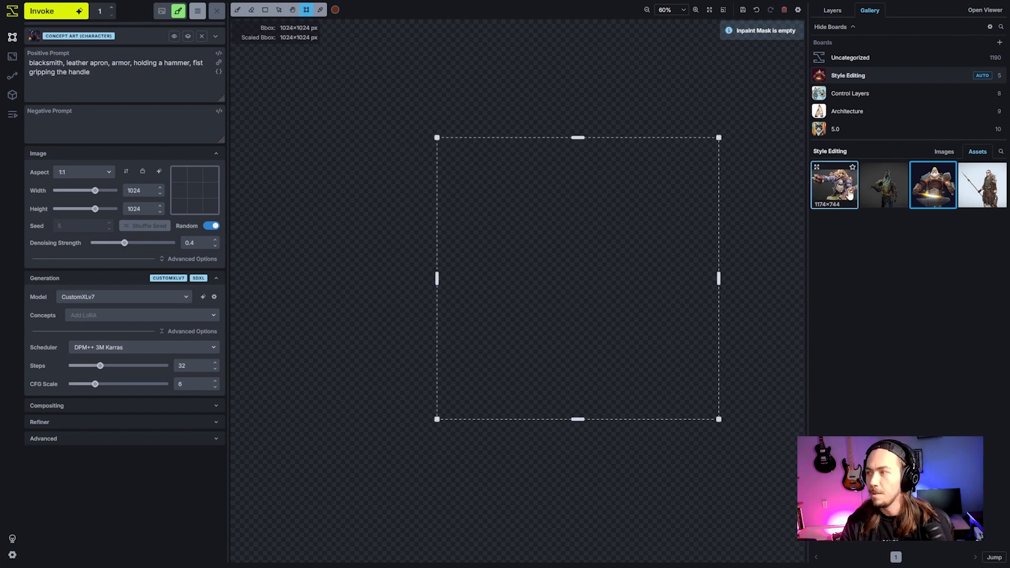
pyautogui.moveTo(833, 197); pyautogui.dragTo(456, 210)
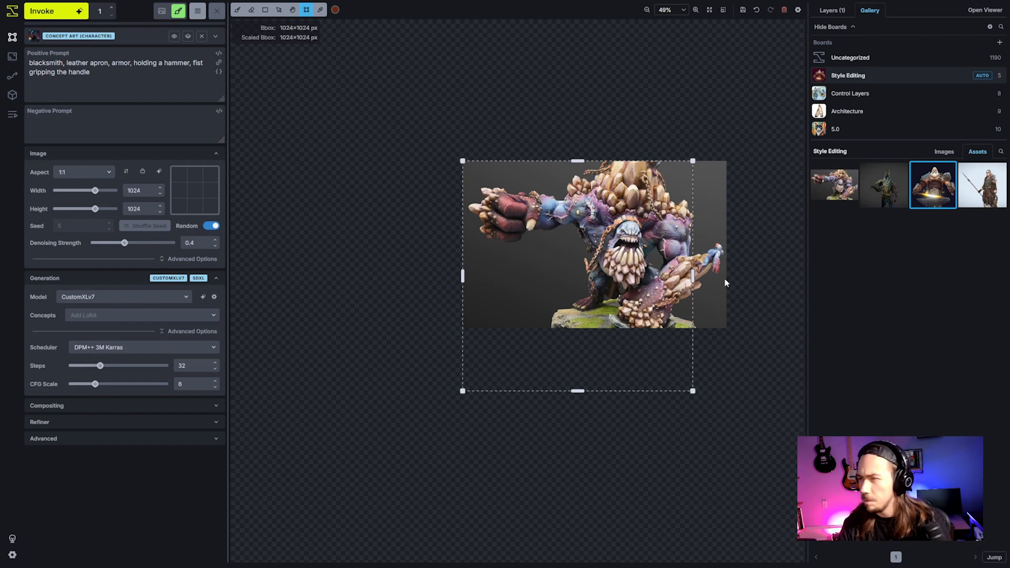
# - Fit the bounding box to the monster image and, with the aspect ratio locked, change it to the model's optimal size, 1280×816
pyautogui.scroll(-2, 703, 288)
pyautogui.scroll(7, 703, 295)
pyautogui.scroll(-5, 552, 210)
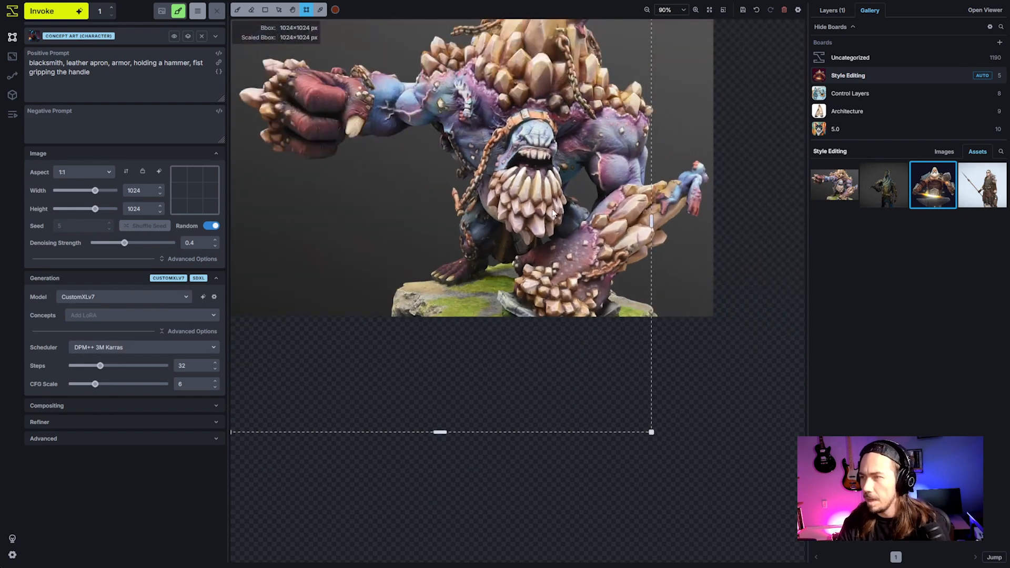
pyautogui.moveTo(553, 223)
pyautogui.mouseDown()
pyautogui.moveTo(581, 300)
pyautogui.moveTo(555, 218)
pyautogui.mouseUp()
pyautogui.scroll(-3, 639, 250)
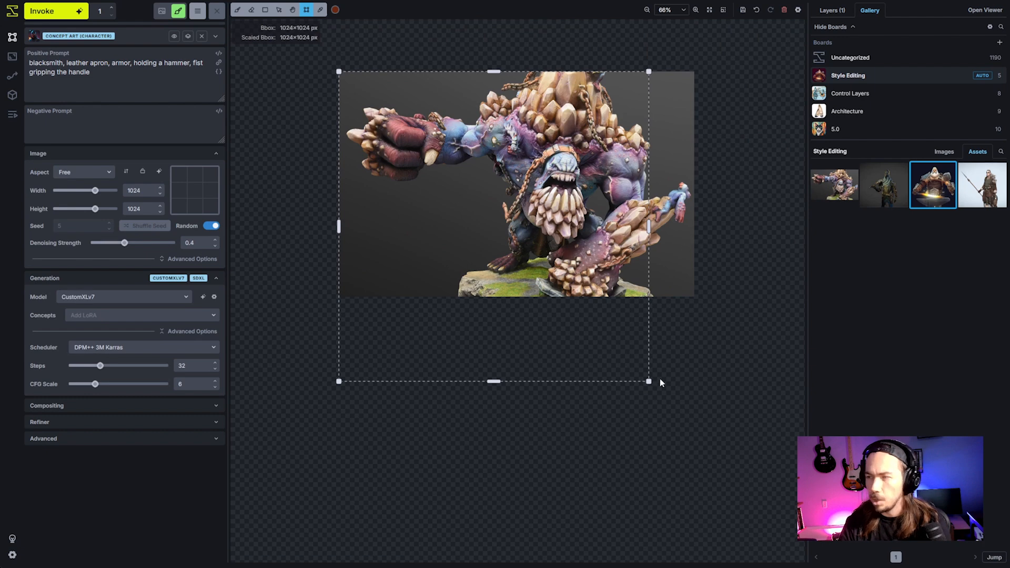
pyautogui.moveTo(649, 380); pyautogui.dragTo(658, 402)
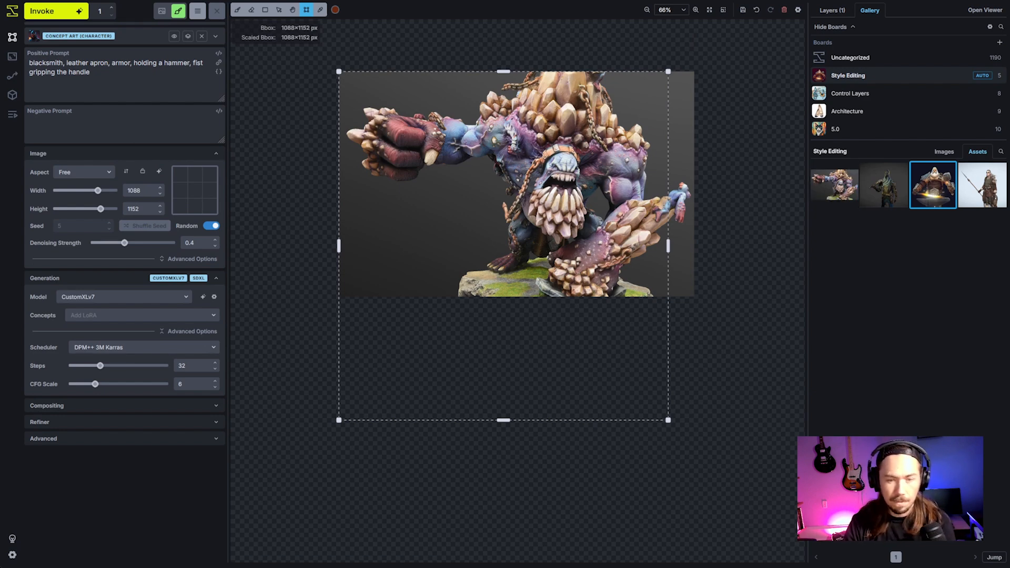
pyautogui.click(722, 9)
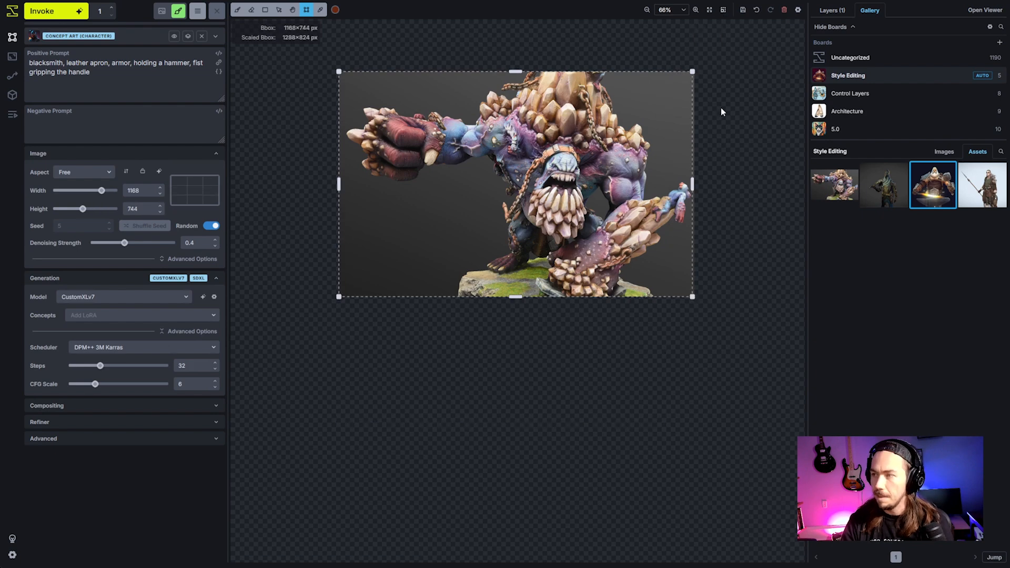
pyautogui.click(159, 172)
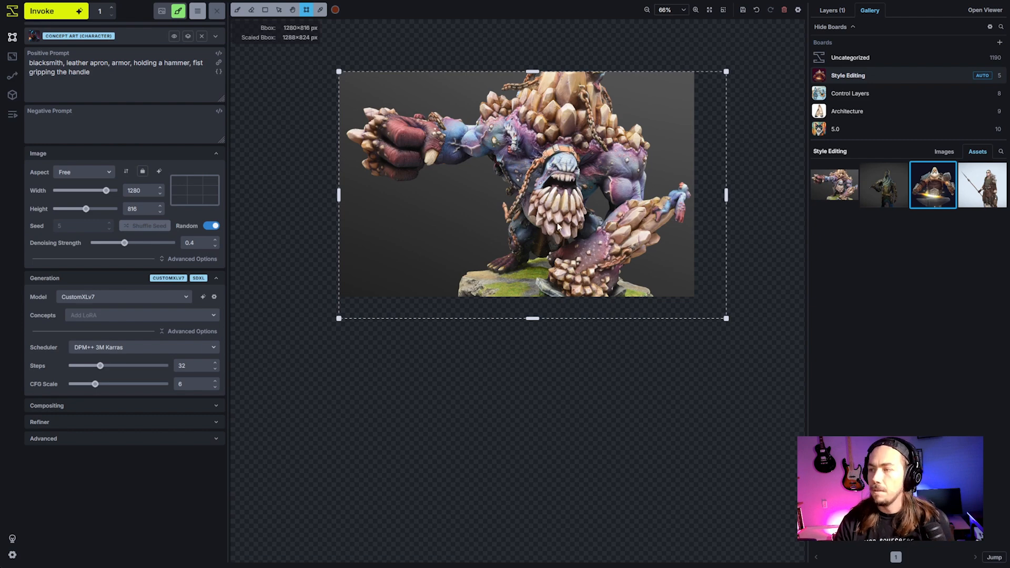
# - Transform the monster's raster layer to fit the bounding box and apply it
pyautogui.rightClick(551, 240)
pyautogui.click(510, 360)
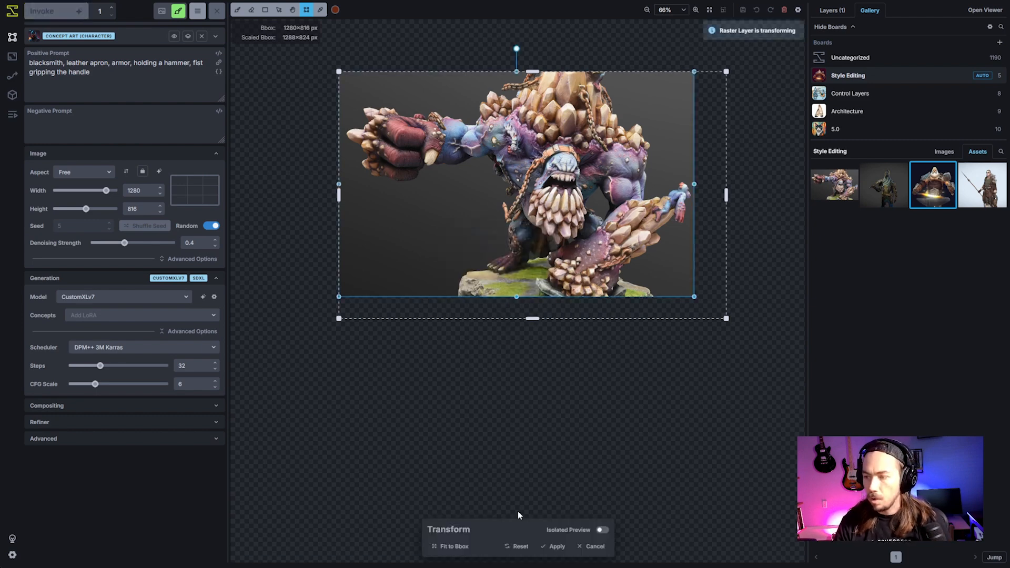
pyautogui.click(447, 546)
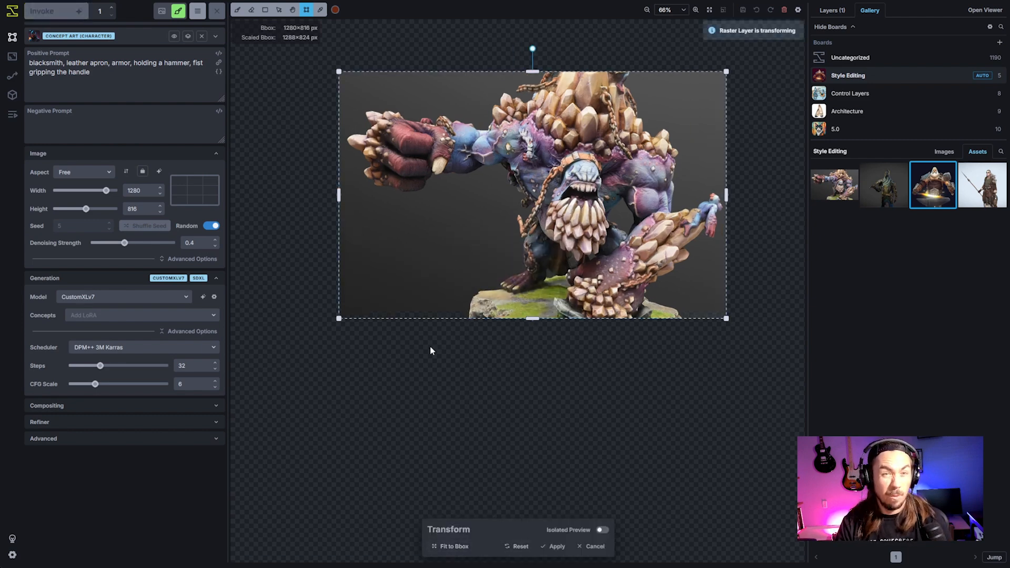
pyautogui.click(554, 546)
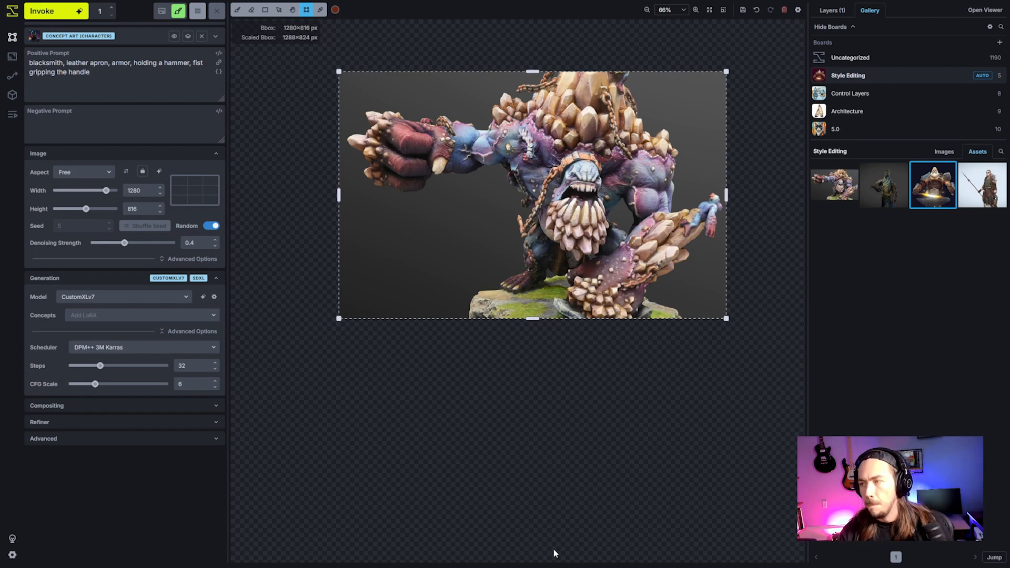
# - Convert the monster's raster layer to a control layer
pyautogui.click(831, 12)
pyautogui.rightClick(854, 101)
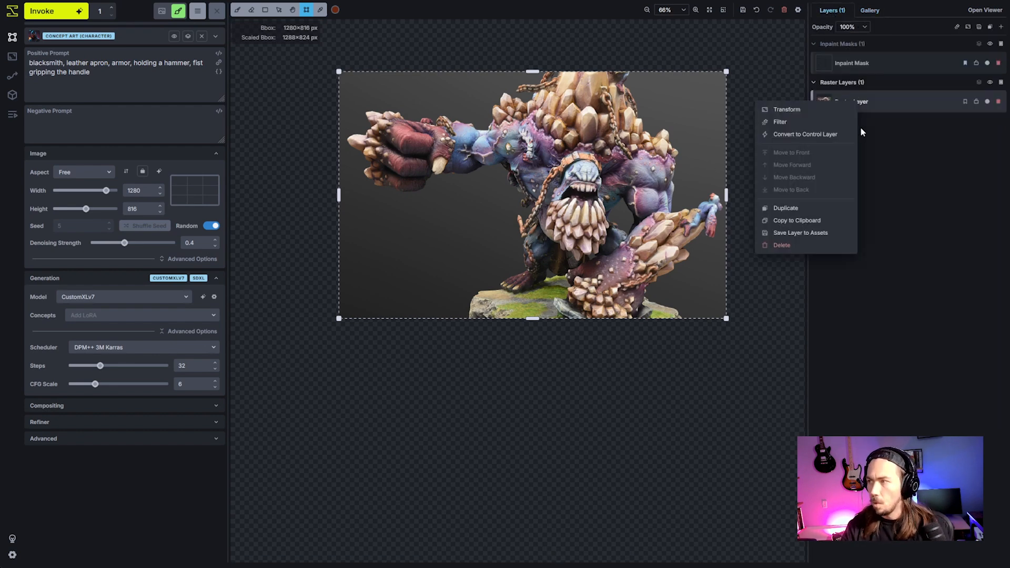
pyautogui.click(820, 134)
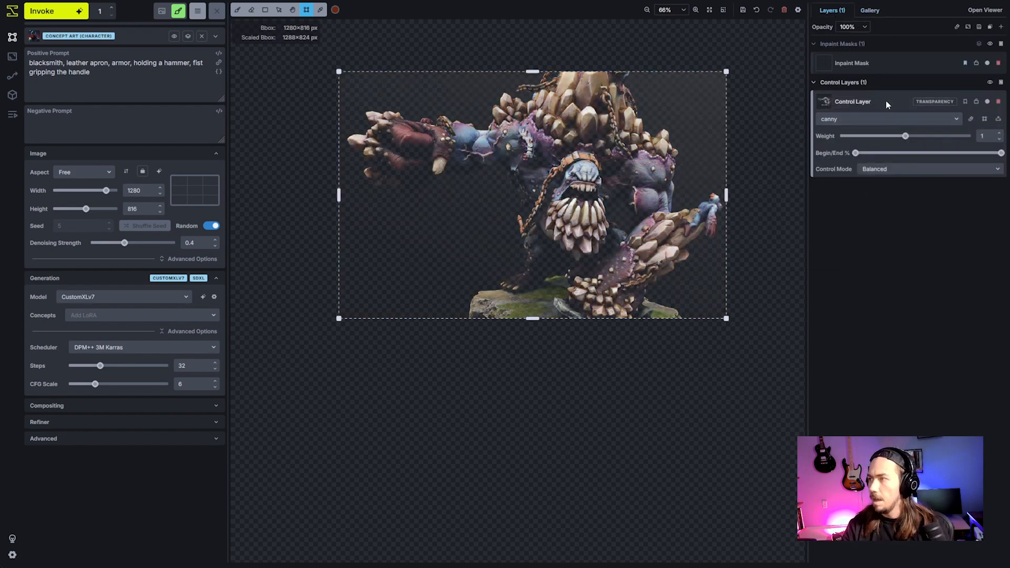
# - Set the monster's control layer to the tile model and duplicate the layer
pyautogui.click(915, 119)
pyautogui.click(843, 230)
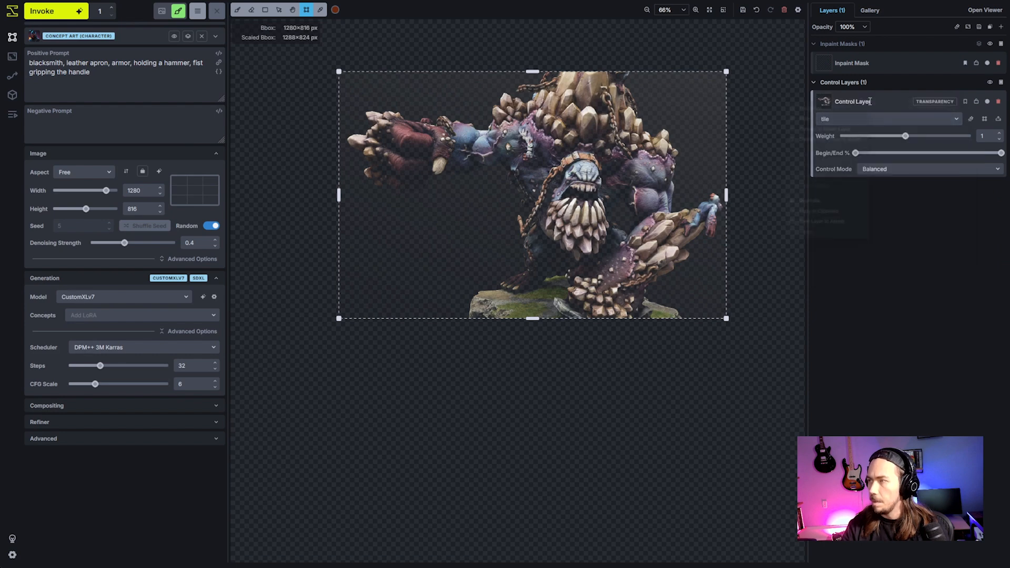
pyautogui.rightClick(869, 101)
pyautogui.click(810, 220)
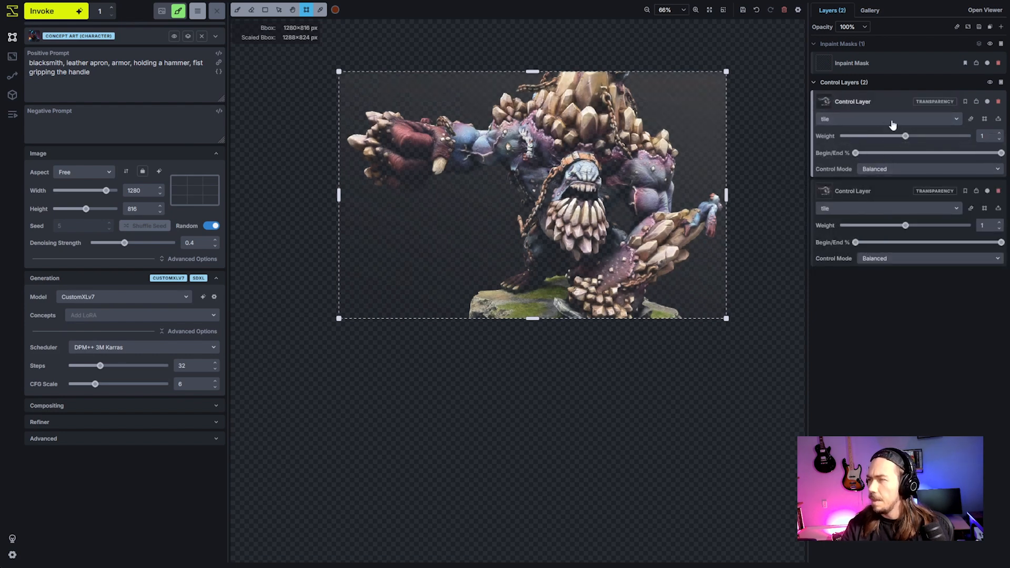
# - Change the upper of the two monster control layers to the scribble model
pyautogui.click(923, 120)
pyautogui.click(849, 204)
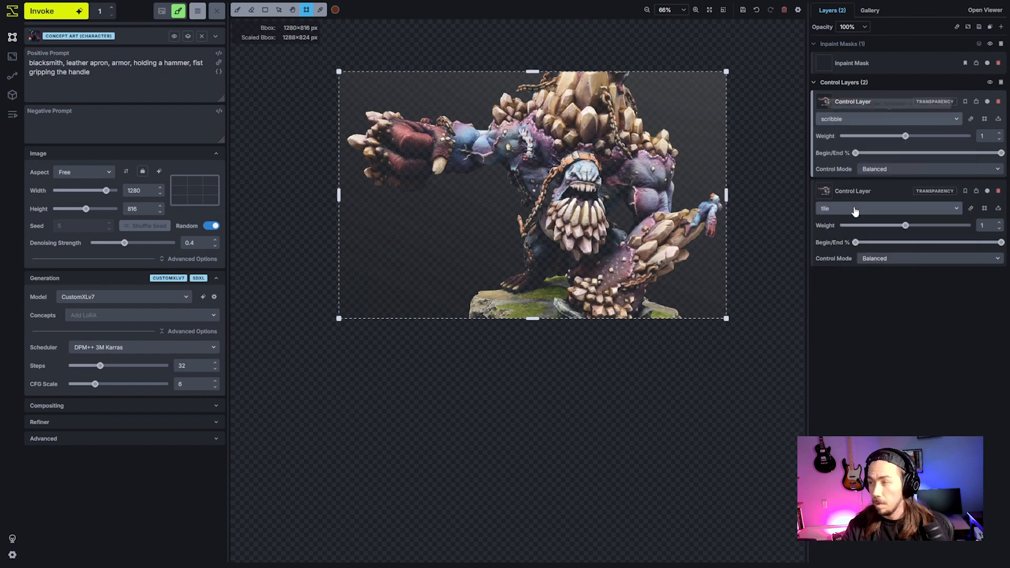
pyautogui.scroll(3, 523, 141)
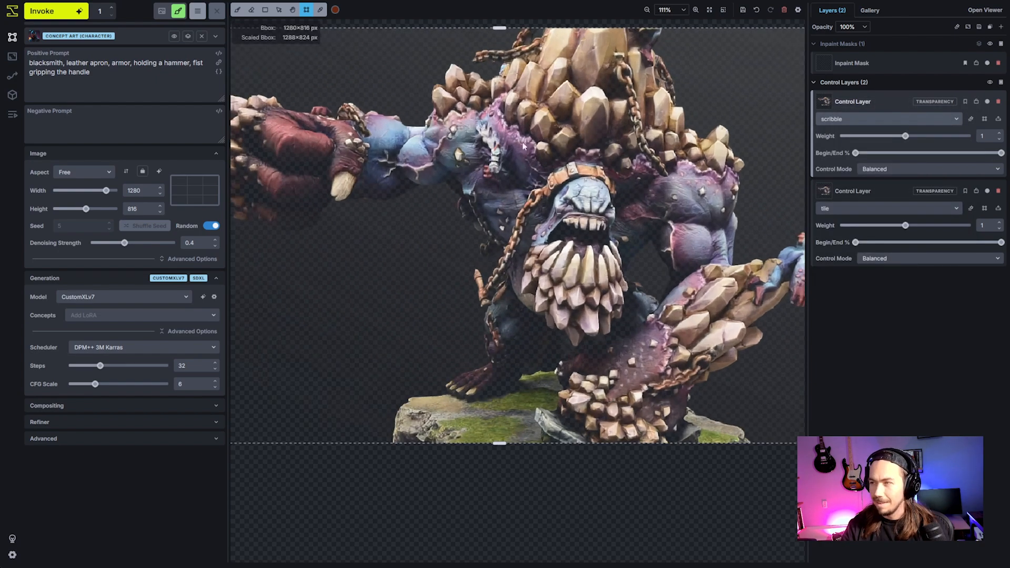
pyautogui.scroll(-1, 513, 162)
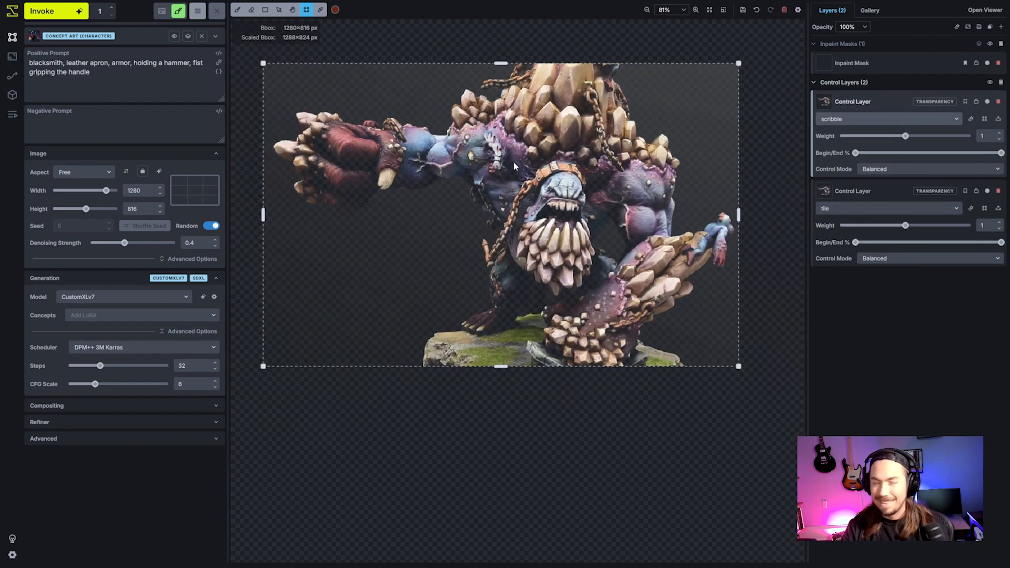
# - Filter the scribble control layer with Lineart Edge Detection, leaving Coarse off, and apply the result
pyautogui.click(970, 119)
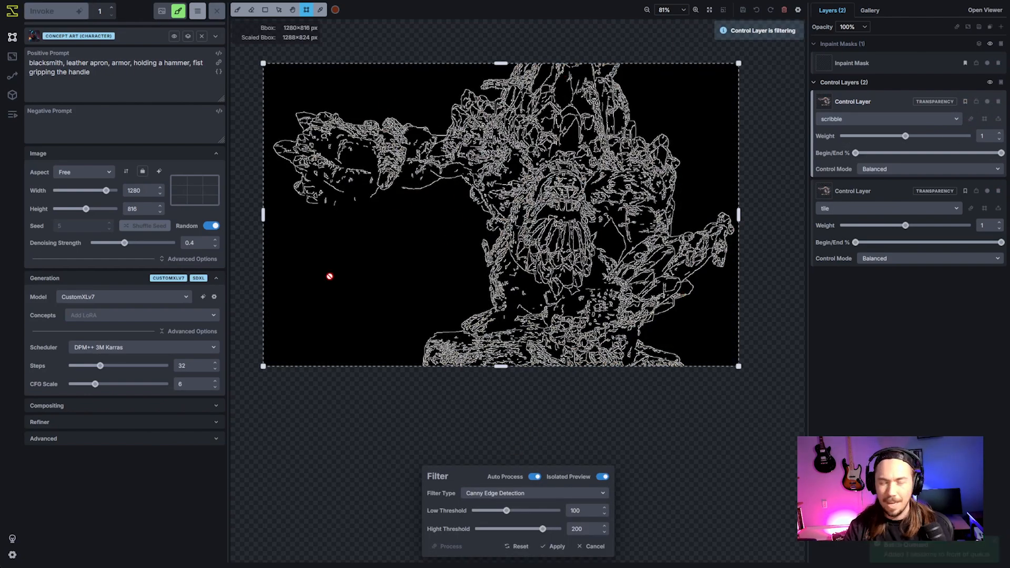
pyautogui.scroll(4, 570, 284)
pyautogui.press('h')
pyautogui.moveTo(558, 215); pyautogui.dragTo(575, 278)
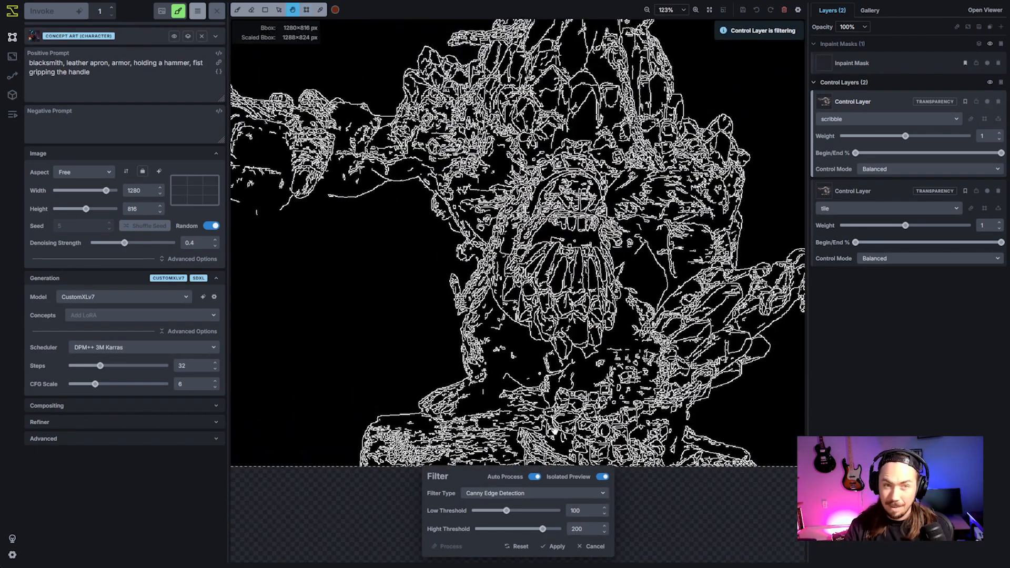
pyautogui.press('c')
pyautogui.click(512, 493)
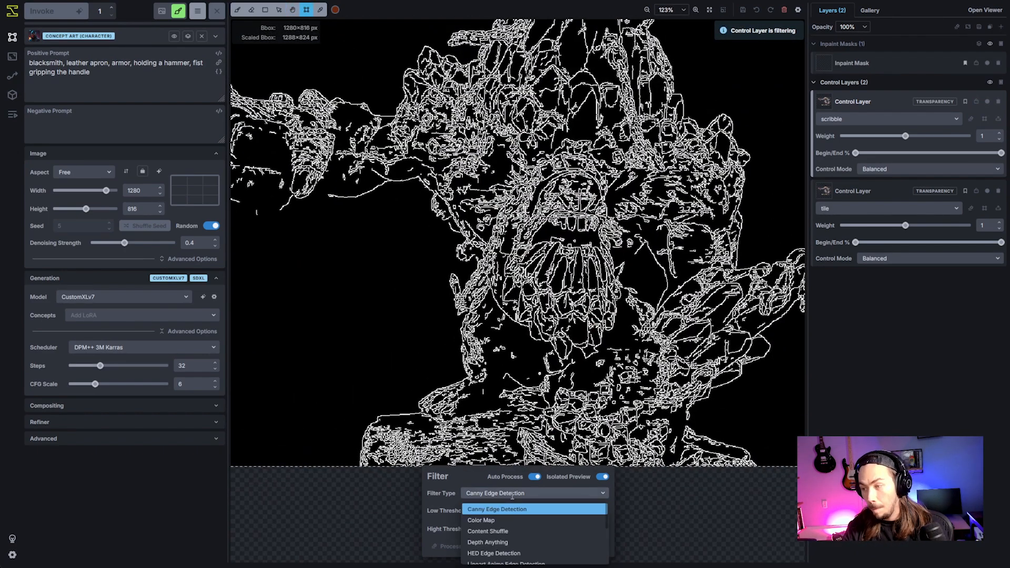
pyautogui.scroll(-3, 513, 537)
pyautogui.click(508, 526)
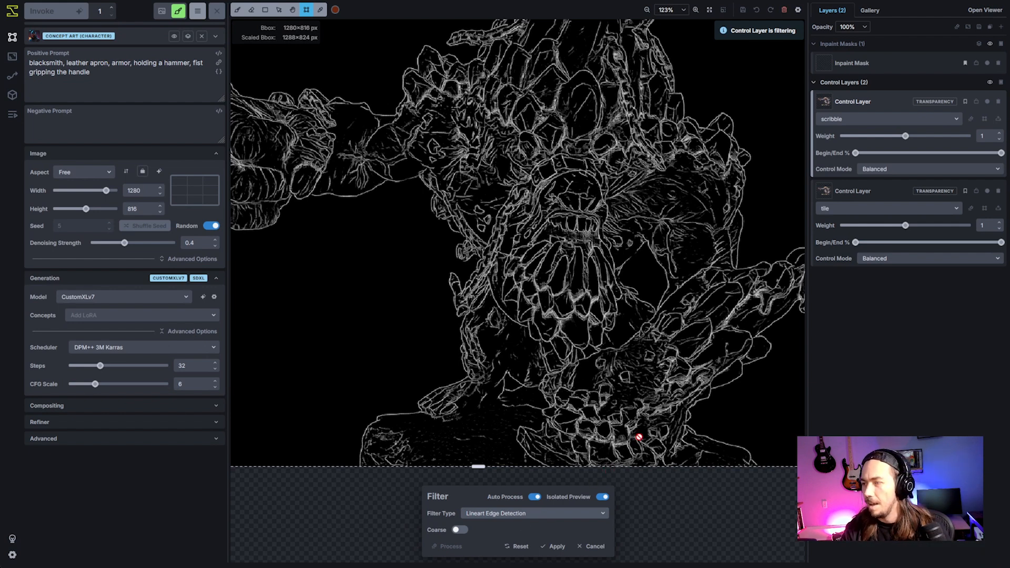
pyautogui.scroll(-3, 639, 436)
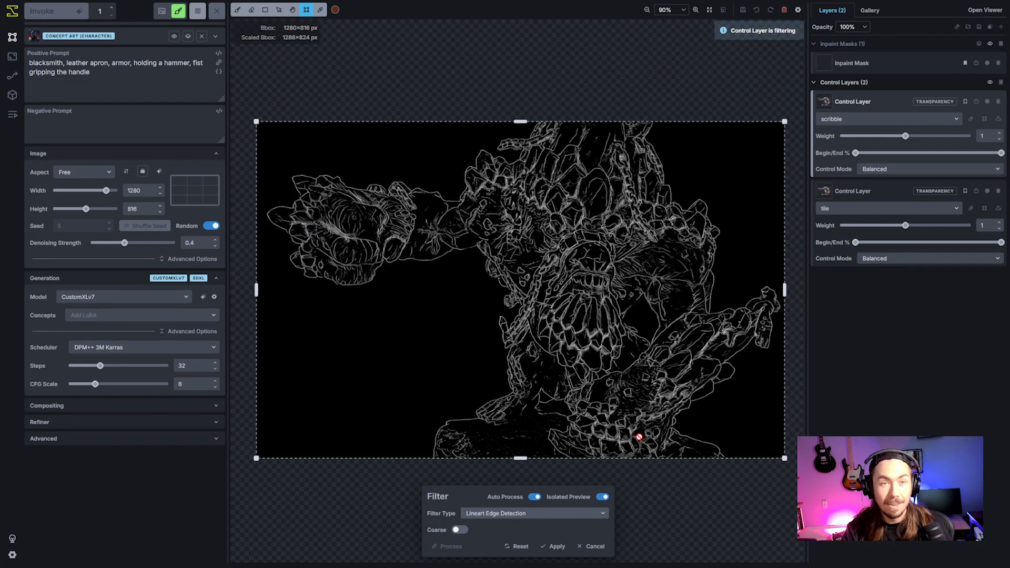
pyautogui.click(551, 547)
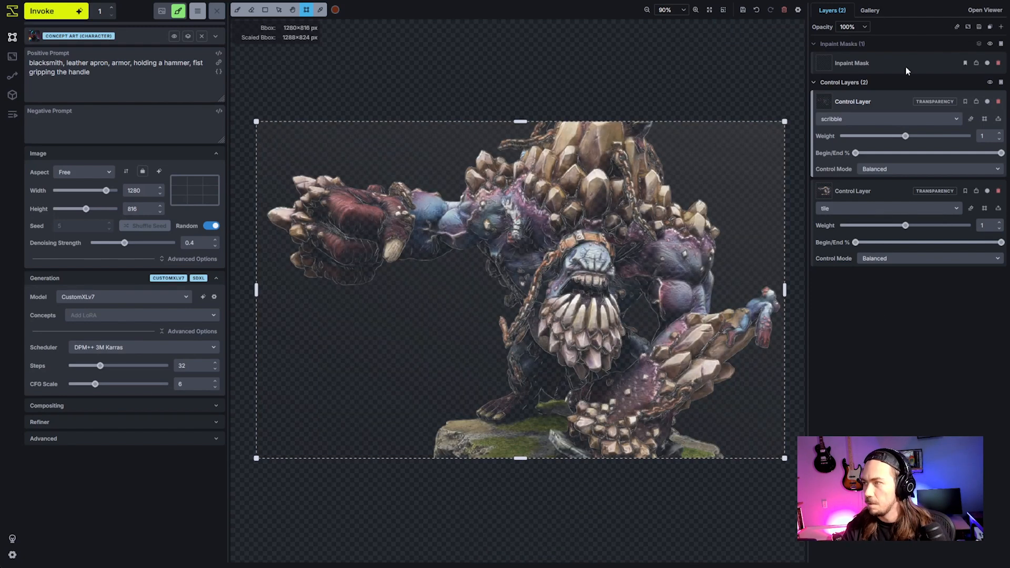
# - Set the scribble control layer's weight to 0.8
pyautogui.moveTo(905, 136); pyautogui.dragTo(889, 140)
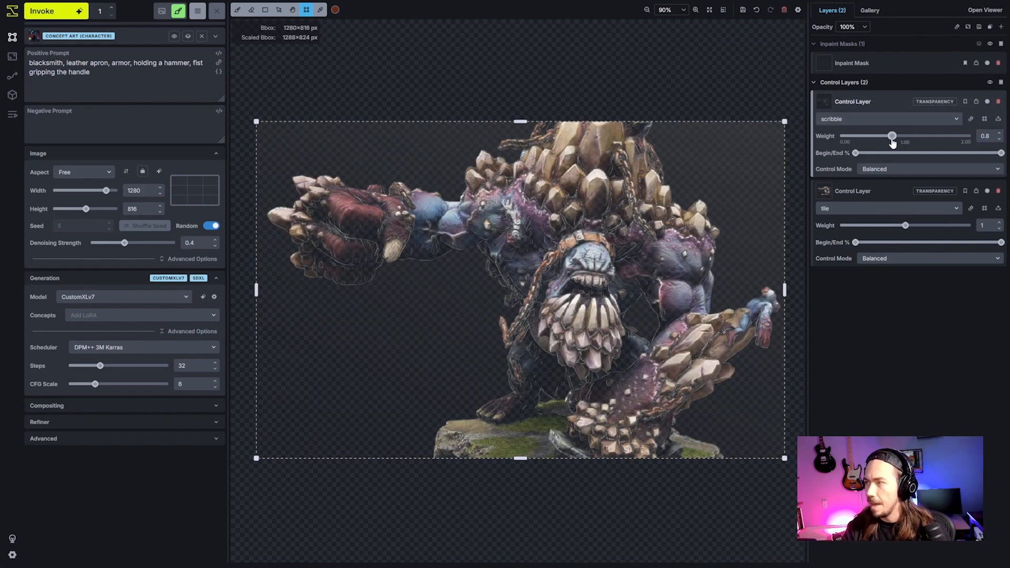
# - End both control layers' influence at about 80% and set the tile control layer's weight to 0.7
pyautogui.moveTo(1000, 153); pyautogui.dragTo(971, 161)
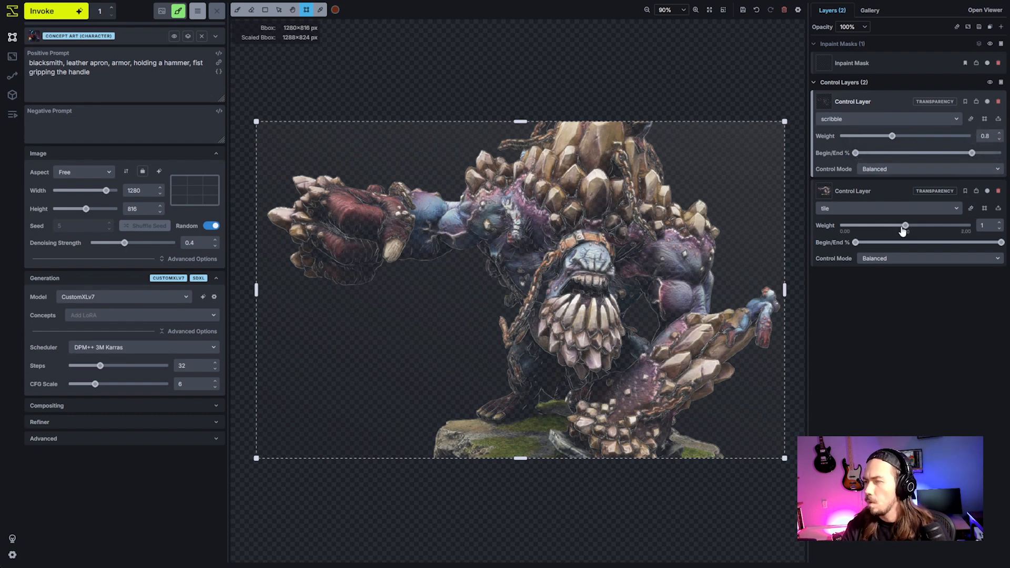
pyautogui.moveTo(902, 230); pyautogui.dragTo(885, 232)
pyautogui.moveTo(1001, 242); pyautogui.dragTo(971, 244)
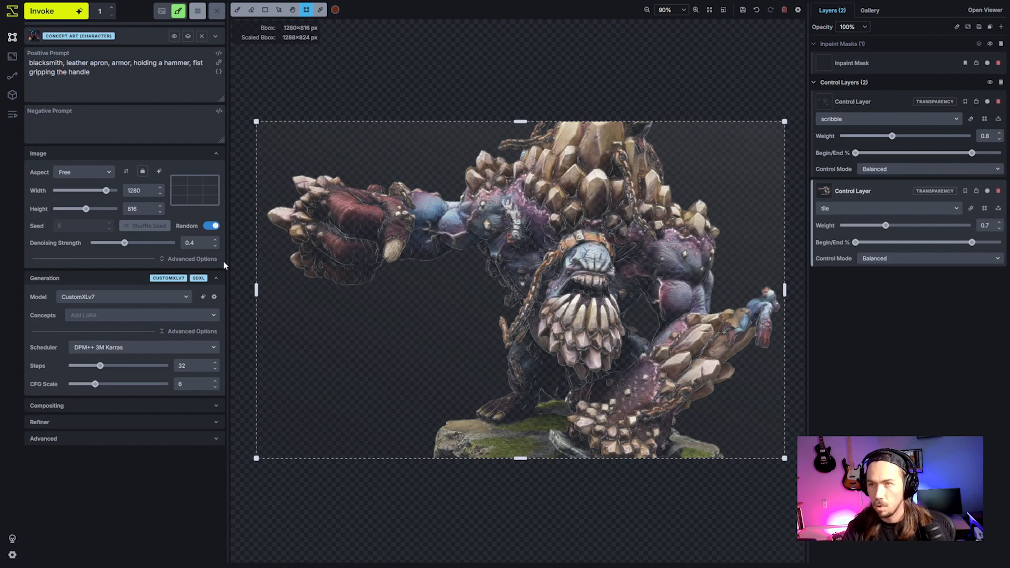
# - Clear the existing blacksmith text from the positive prompt
pyautogui.tripleClick(150, 74)
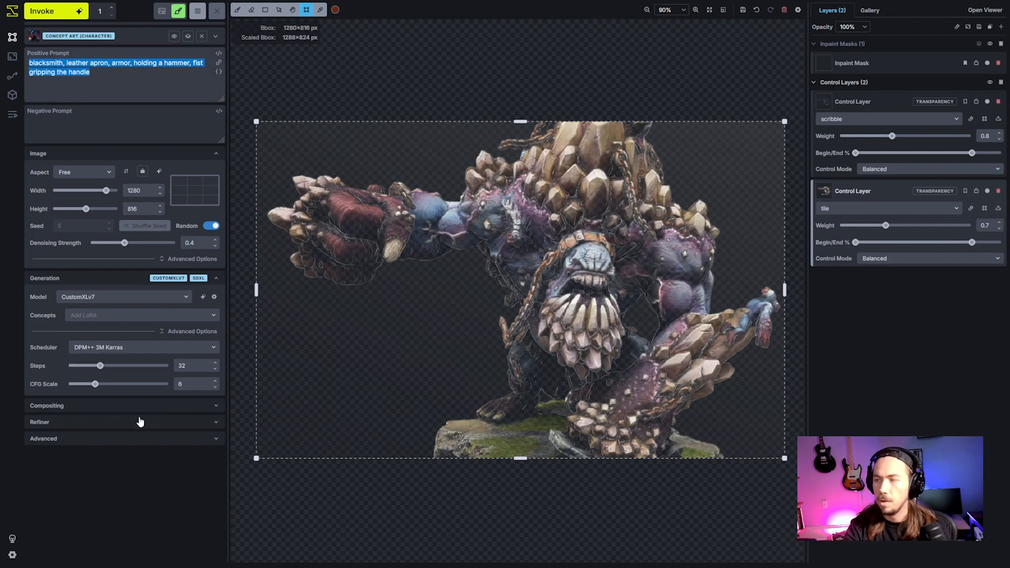
pyautogui.press('BackSpace')
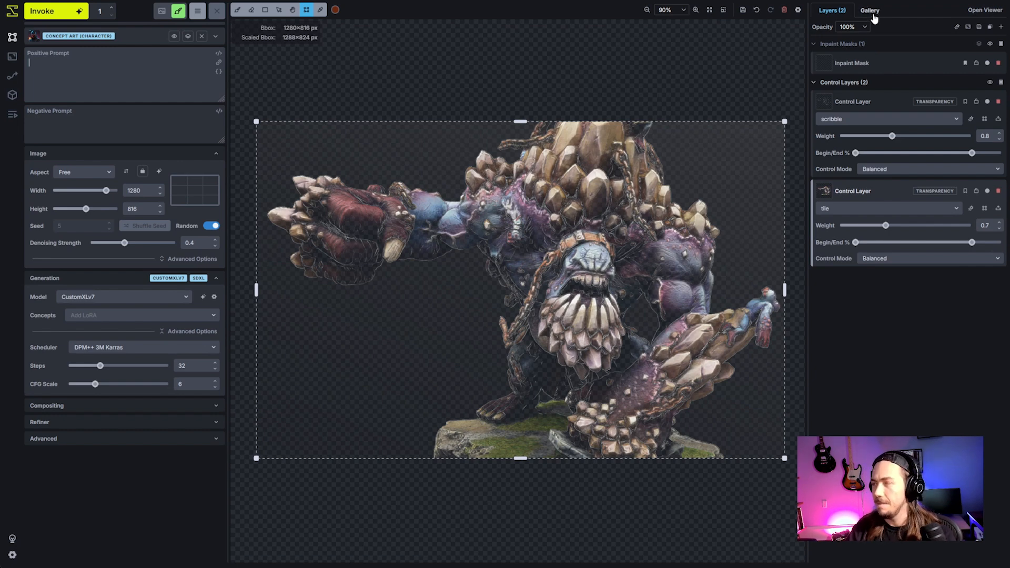
# - Add the rock-covered ogre image from the Style Editing board as a global reference image
pyautogui.click(873, 18)
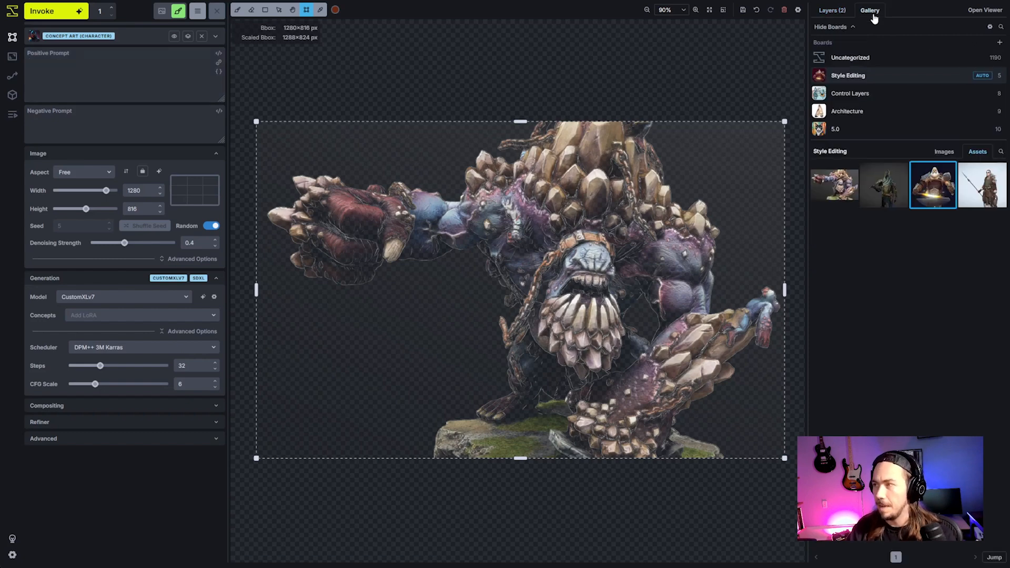
pyautogui.rightClick(834, 192)
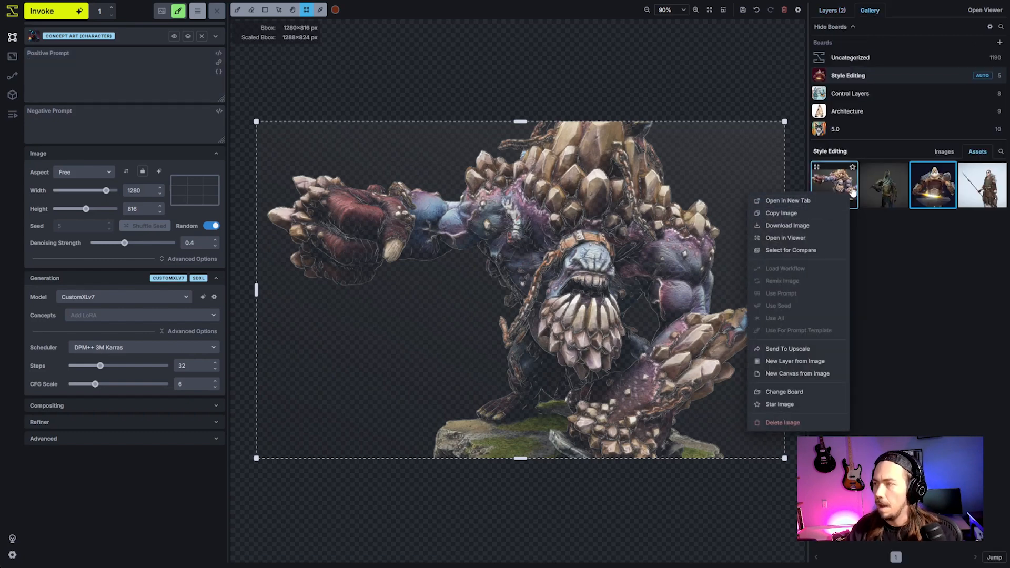
pyautogui.moveTo(836, 190); pyautogui.dragTo(607, 390)
pyautogui.click(843, 6)
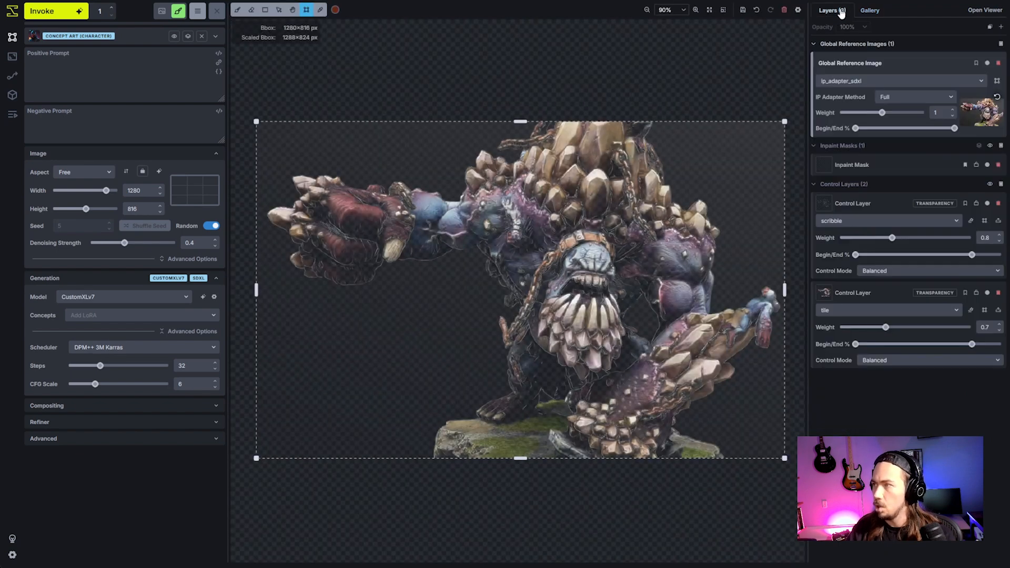
# - Configure the global reference image with model ip_adapter_sdxl_vit_h, weight 0.45, method Full and an end point of about 60%
pyautogui.click(870, 84)
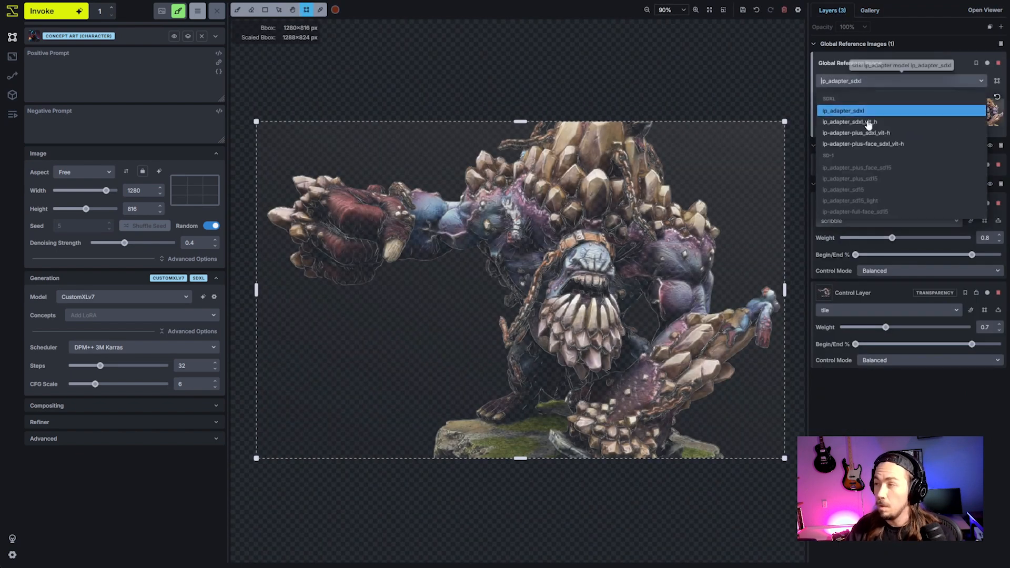
pyautogui.click(863, 125)
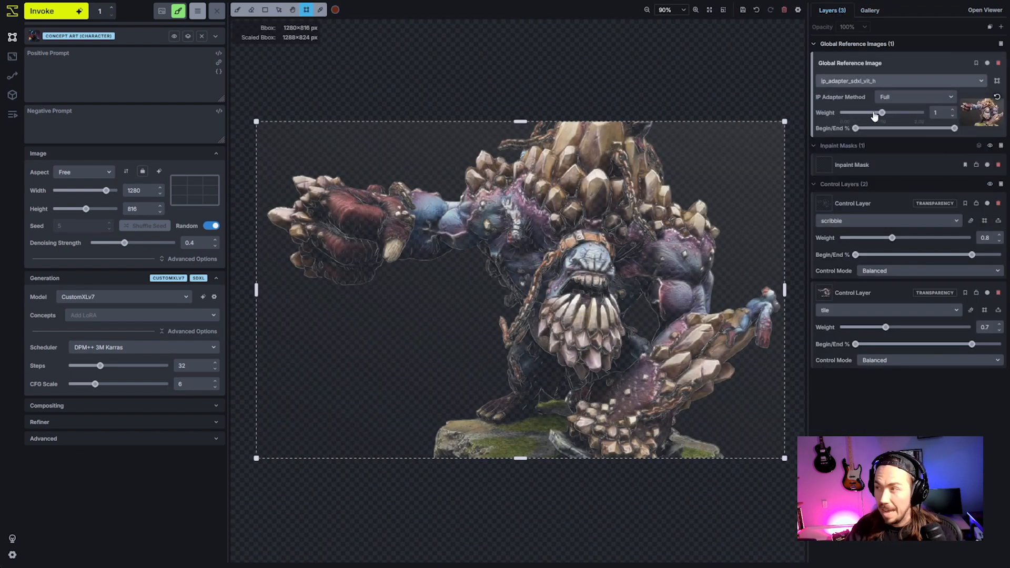
pyautogui.moveTo(881, 113); pyautogui.dragTo(859, 117)
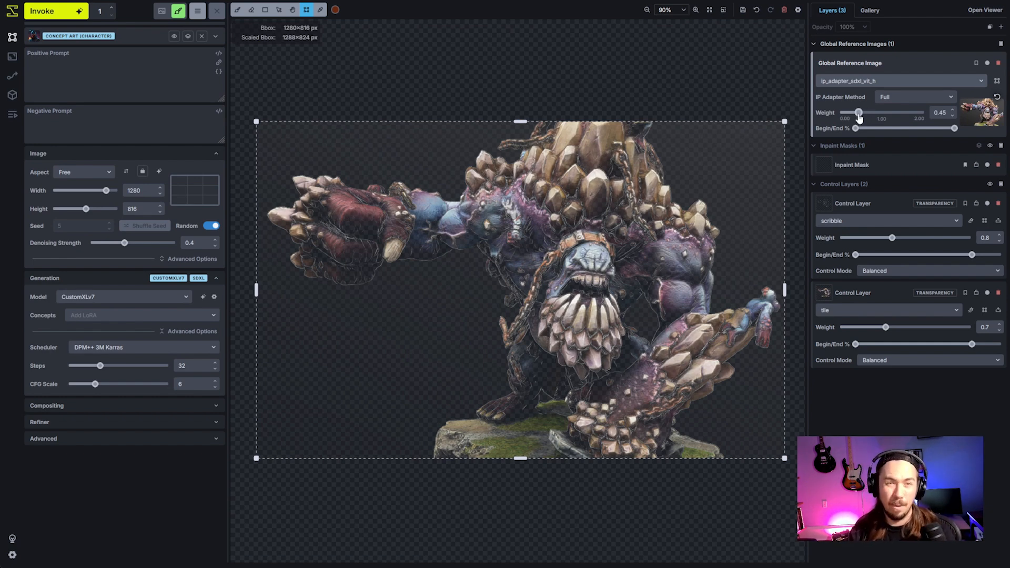
pyautogui.click(923, 93)
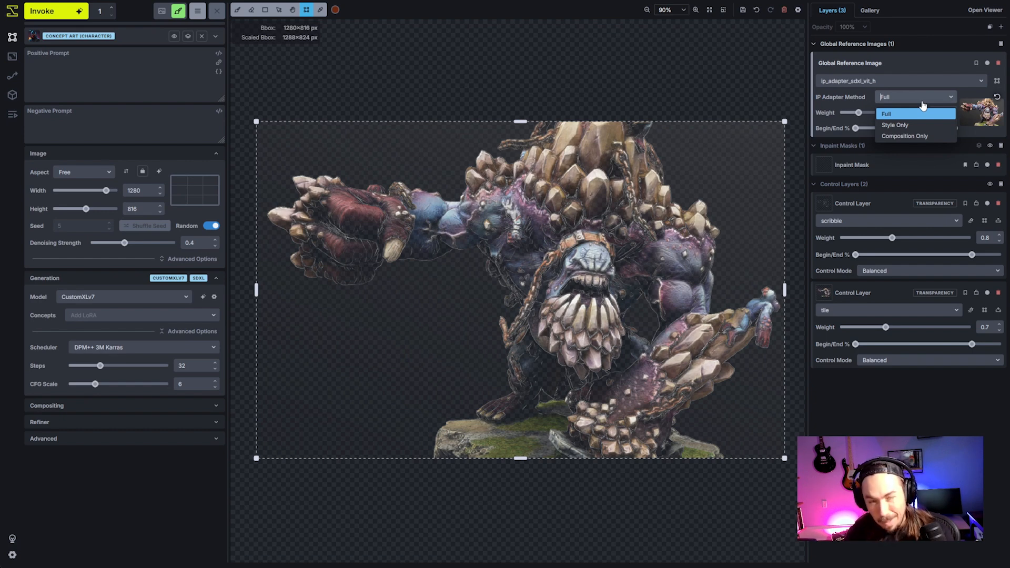
pyautogui.click(922, 106)
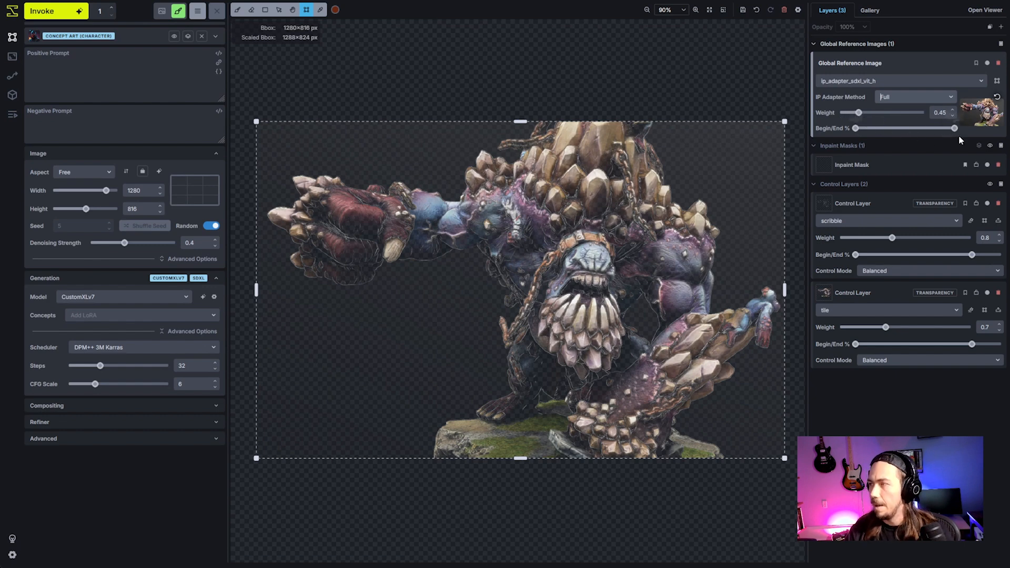
pyautogui.moveTo(954, 129); pyautogui.dragTo(906, 135)
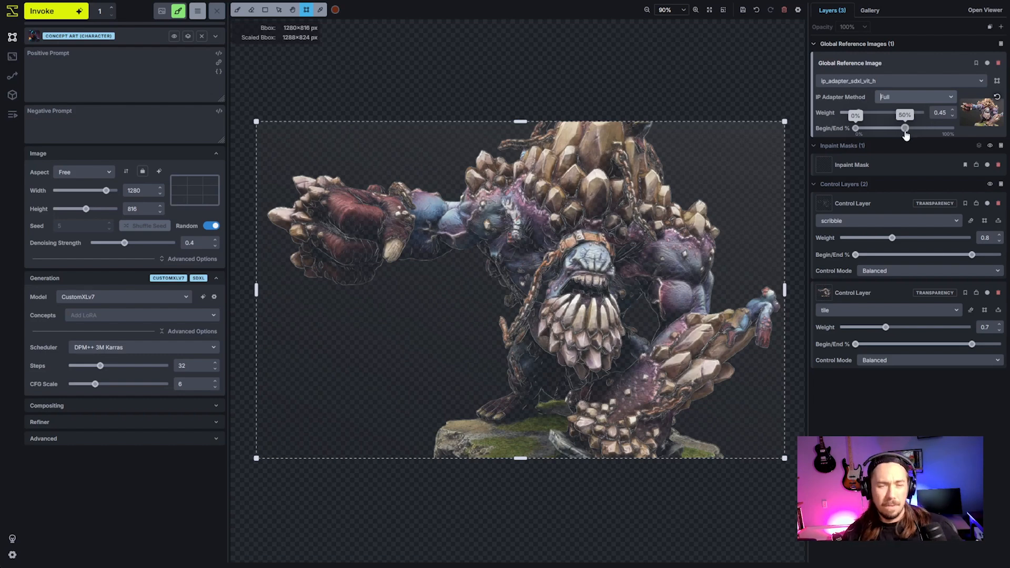
pyautogui.moveTo(906, 136); pyautogui.dragTo(913, 133)
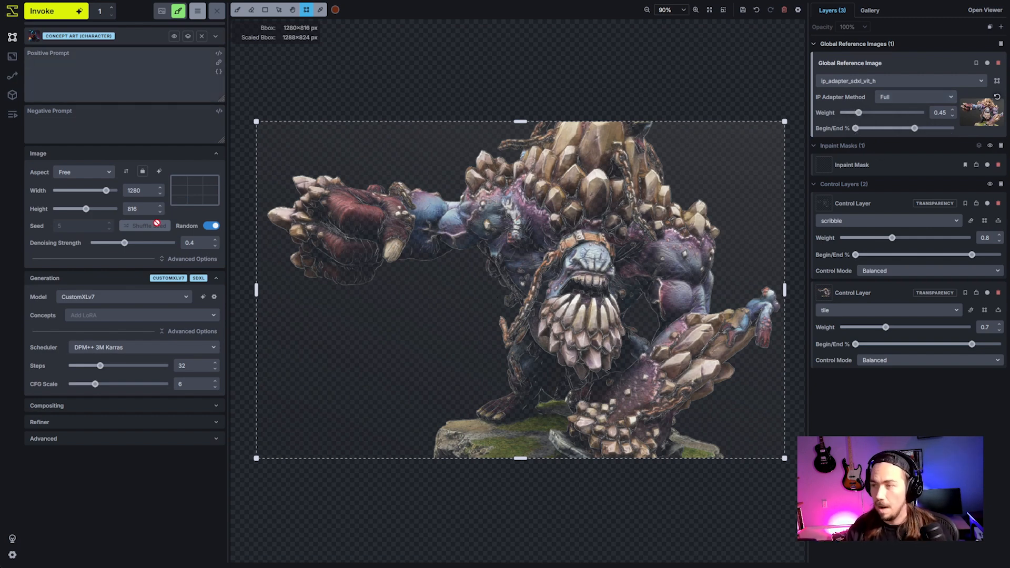
# - Write the positive prompt "a rock encrusted ogre troll beast creature, large bulky muscles, chains, blue purple hued skin, small blue goblins fused to its body."
pyautogui.write('a ')
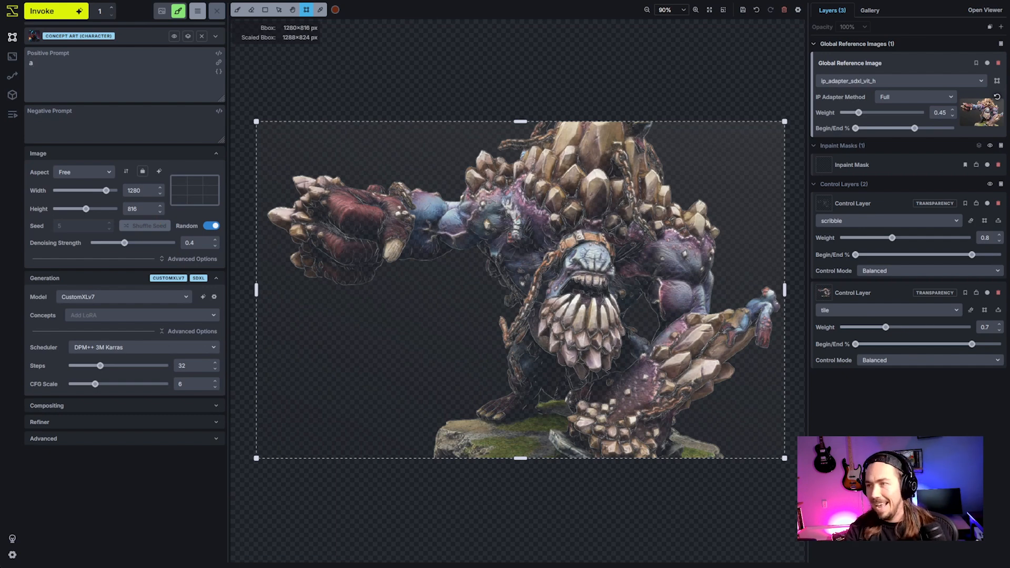
pyautogui.write('rock encrus')
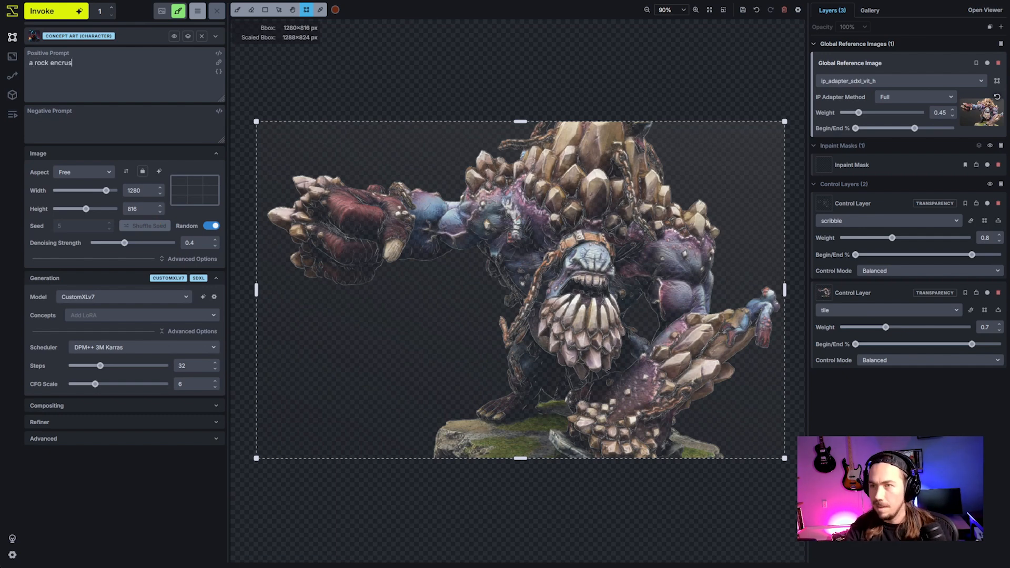
pyautogui.write('ted')
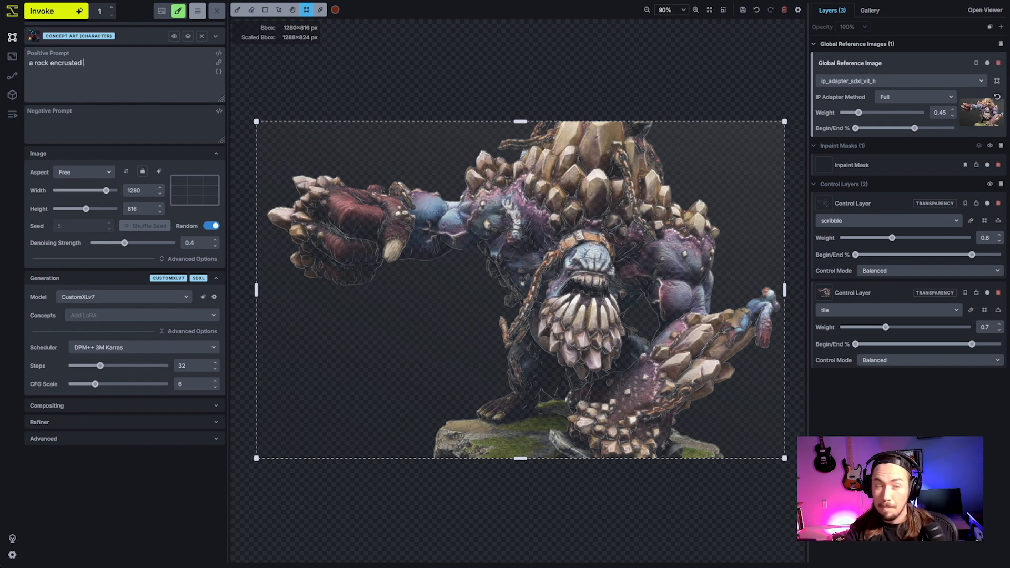
pyautogui.write('ogre')
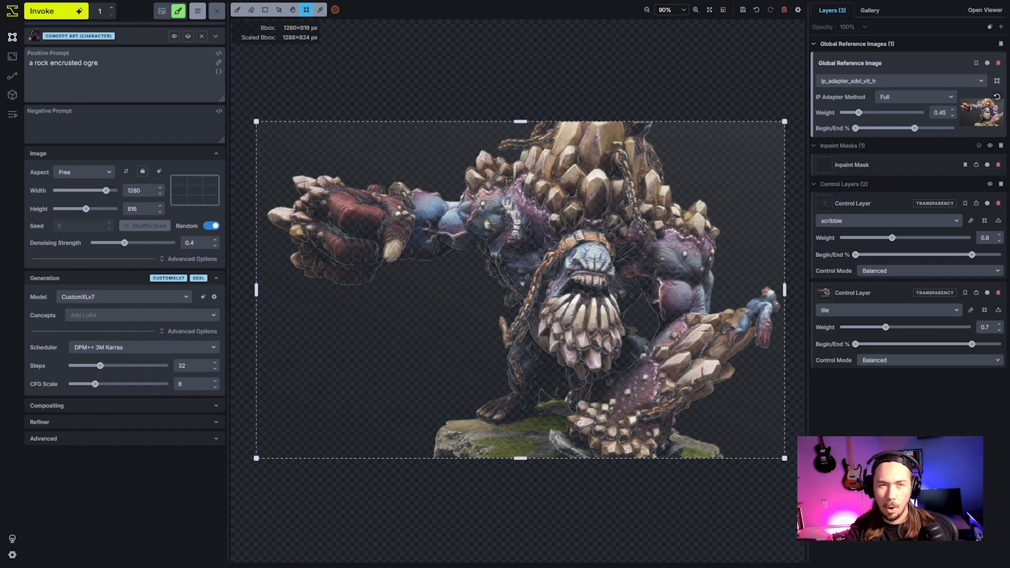
pyautogui.write(' troll b')
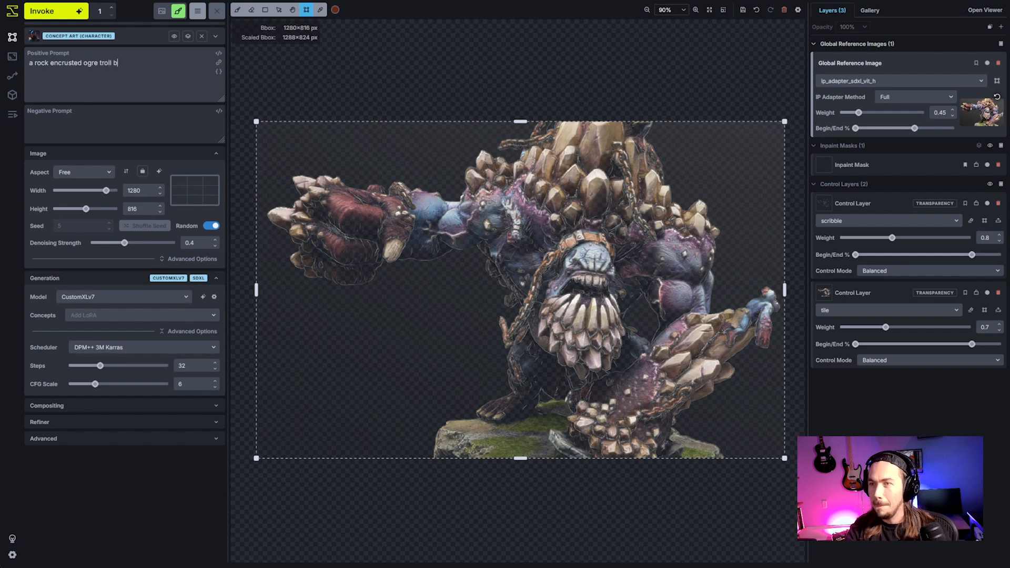
pyautogui.write('east creature')
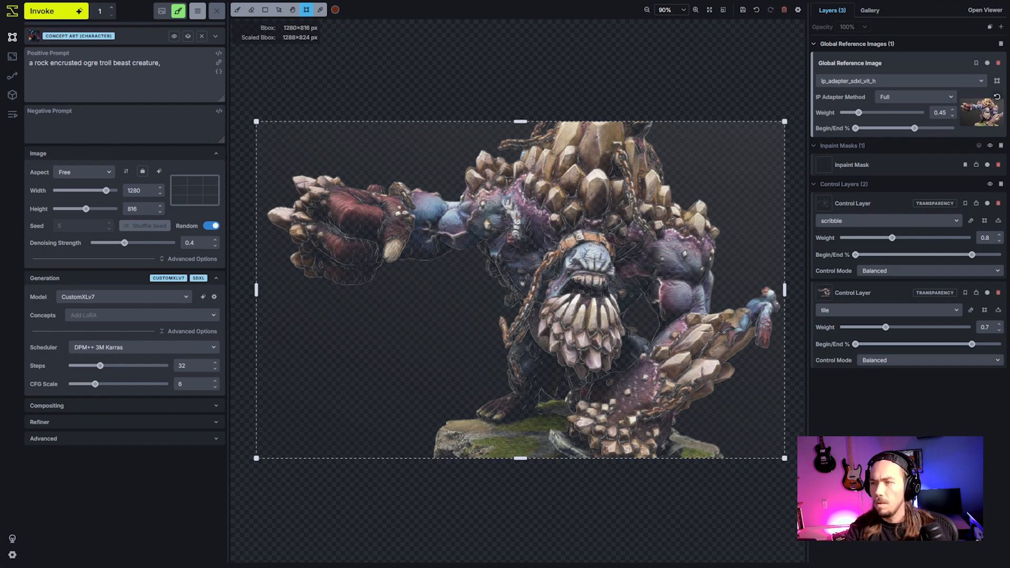
pyautogui.write(', ')
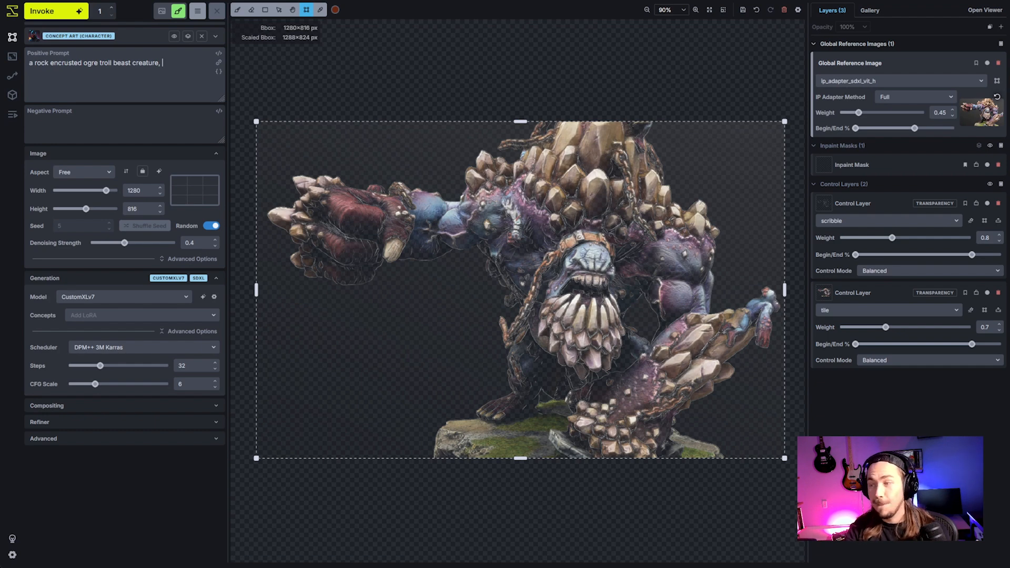
pyautogui.write('large bu')
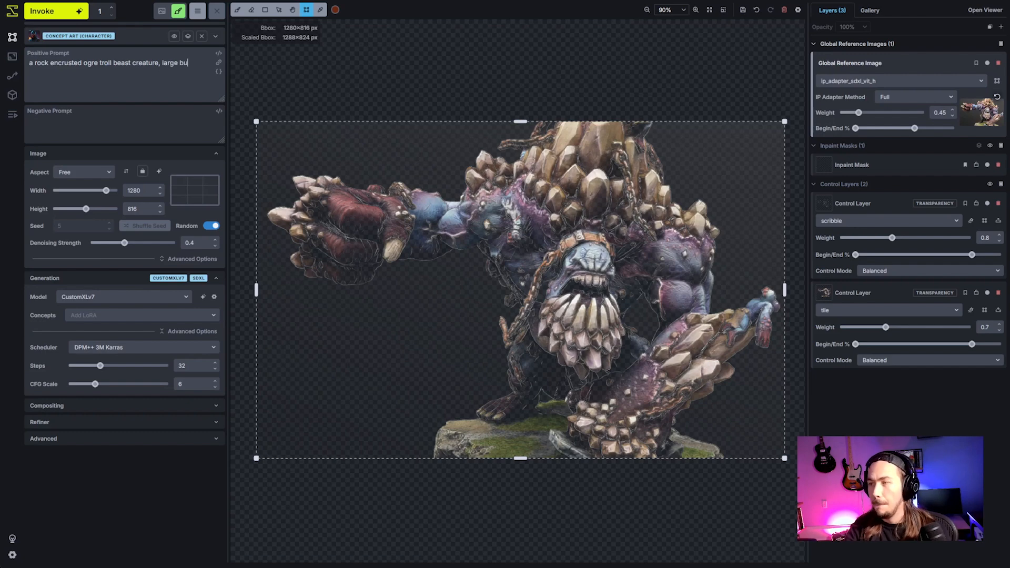
pyautogui.write('lky muscl')
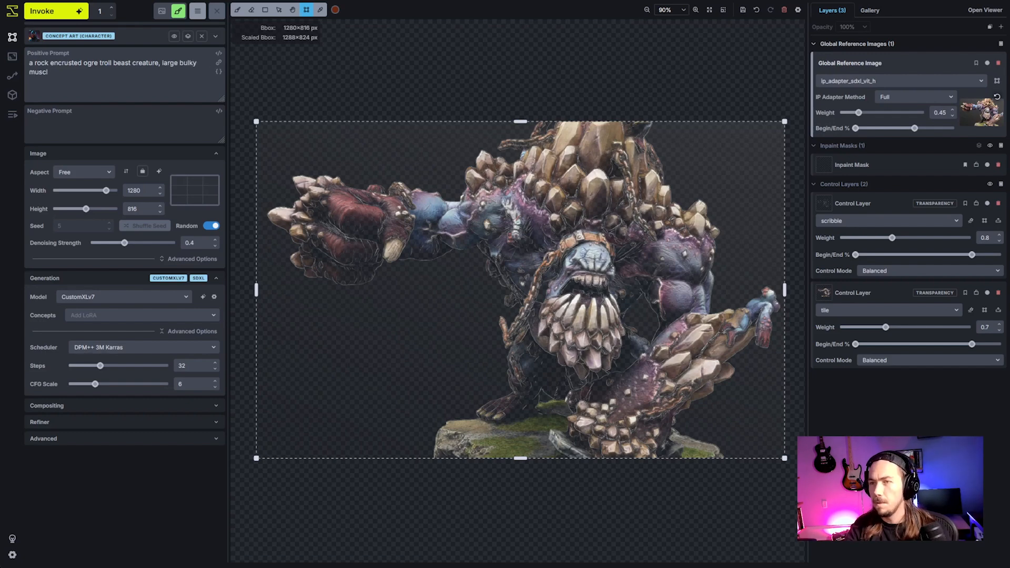
pyautogui.write('es, chja')
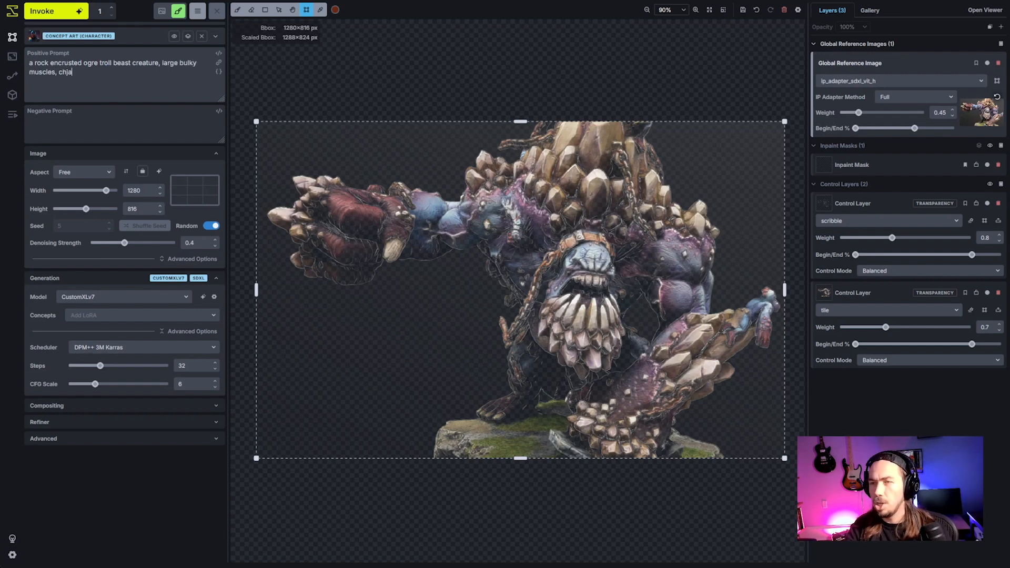
pyautogui.press('BackSpace')
pyautogui.press('BackSpace')
pyautogui.write('ains')
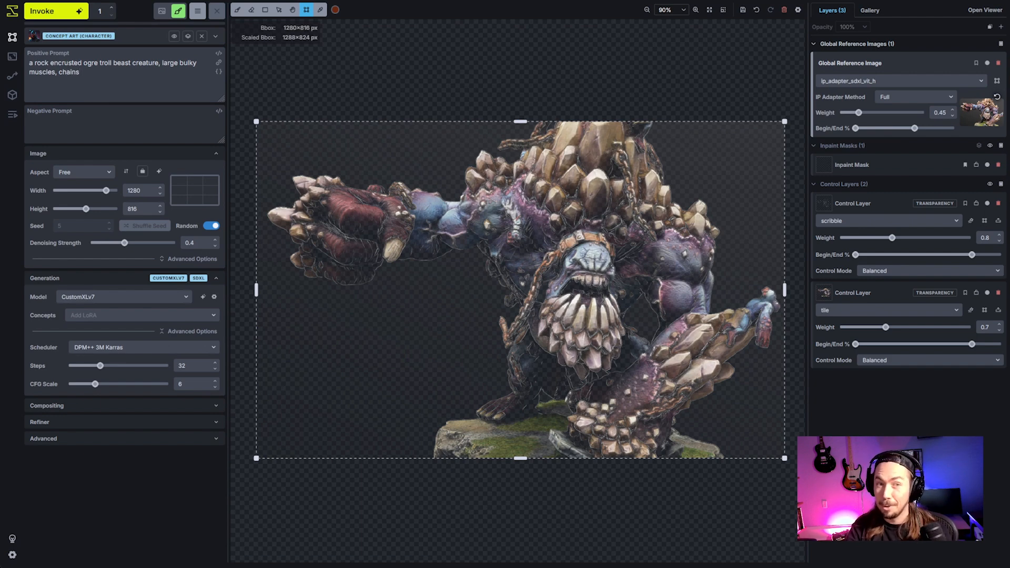
pyautogui.write(',')
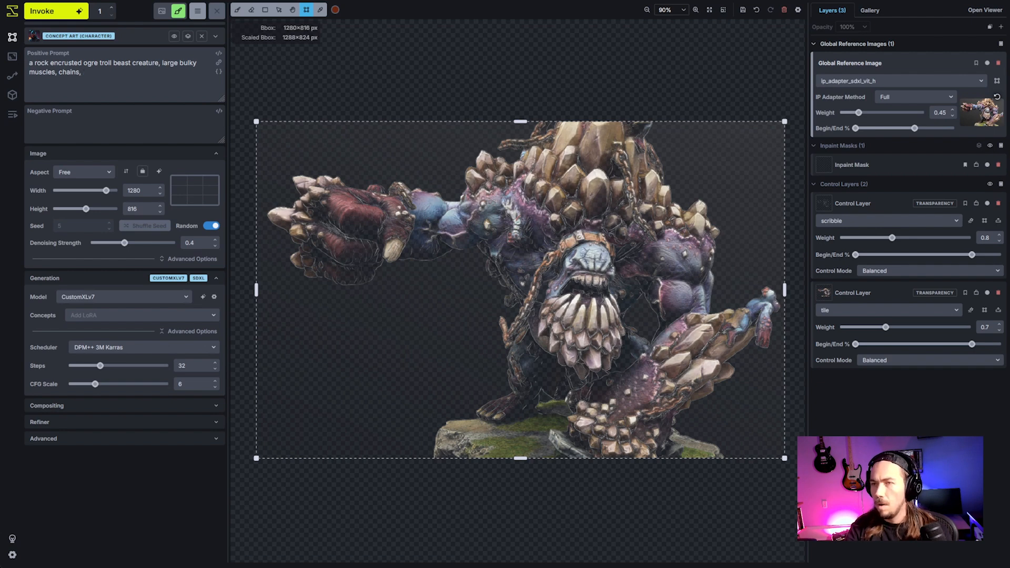
pyautogui.write(' blue purple')
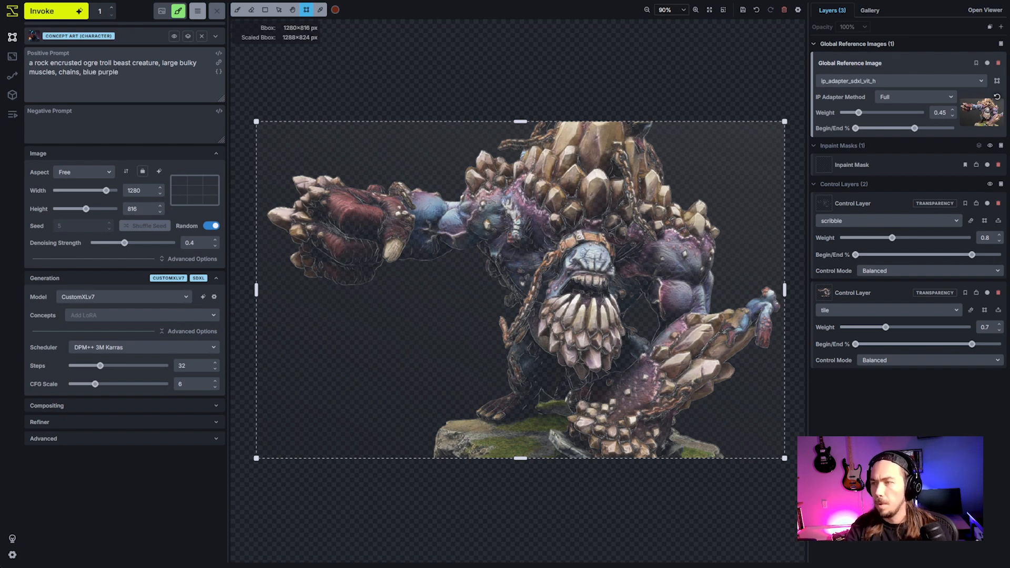
pyautogui.write(' hued skin')
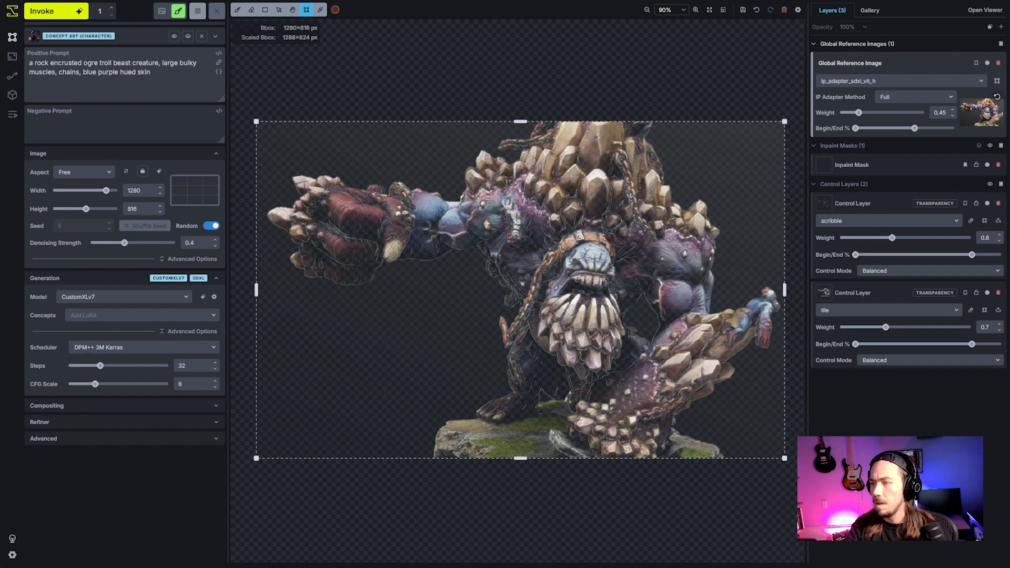
pyautogui.write(', small')
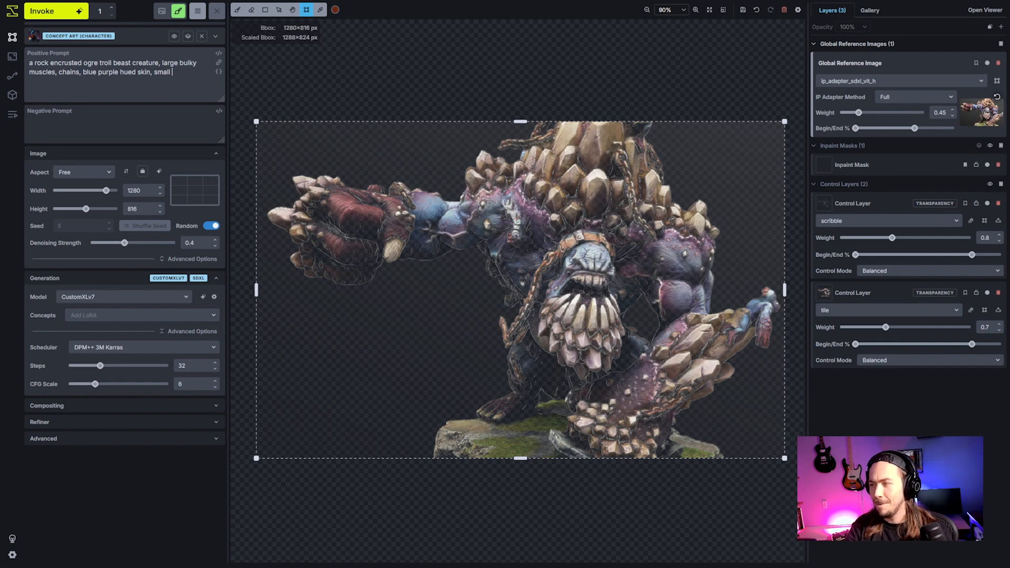
pyautogui.write('blue')
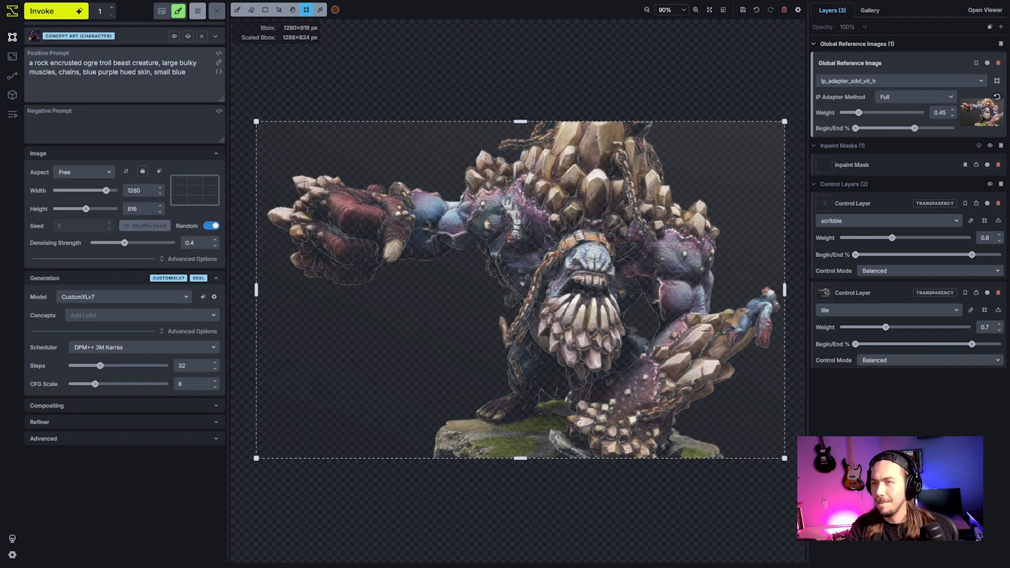
pyautogui.write(' goblins')
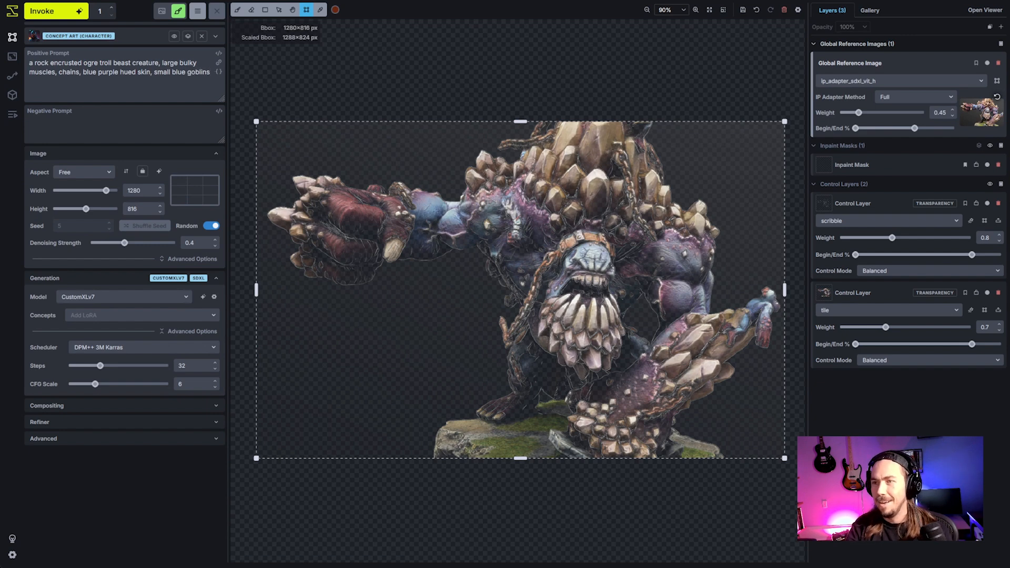
pyautogui.write(' fused to its bod')
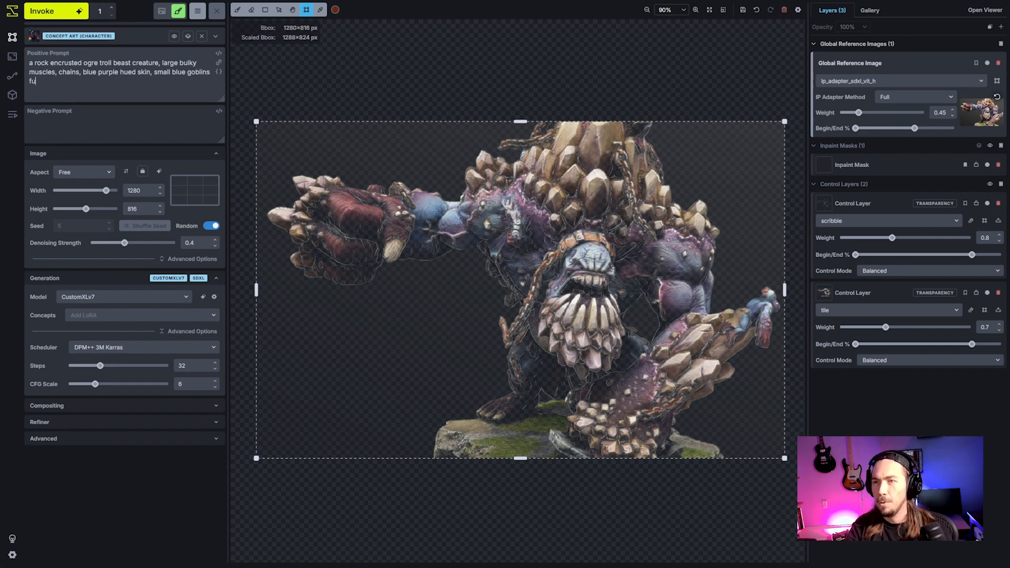
pyautogui.write('y.')
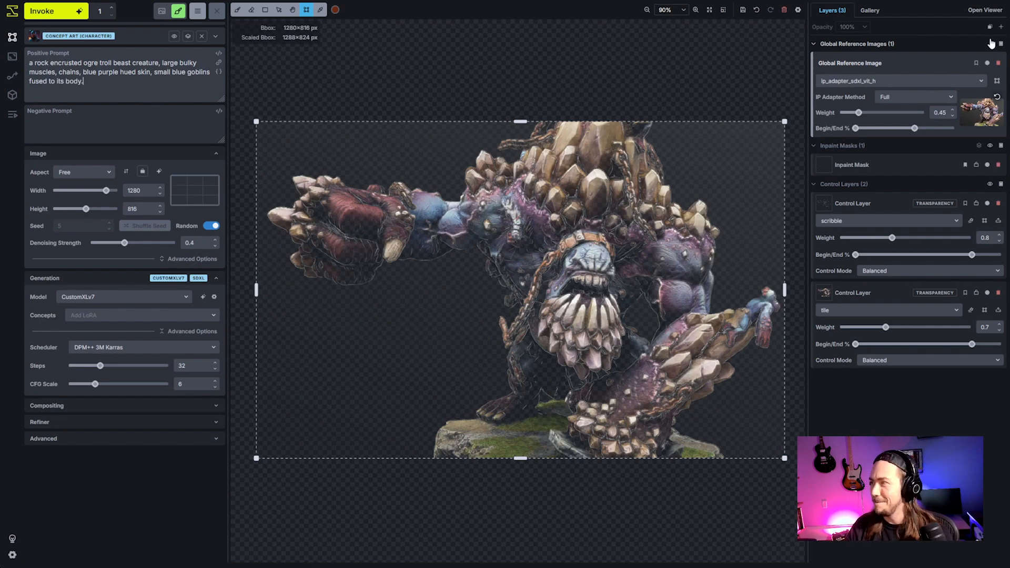
# - Add a regional guidance layer with the positive prompt "rock formations, armor"
pyautogui.click(1000, 27)
pyautogui.click(950, 97)
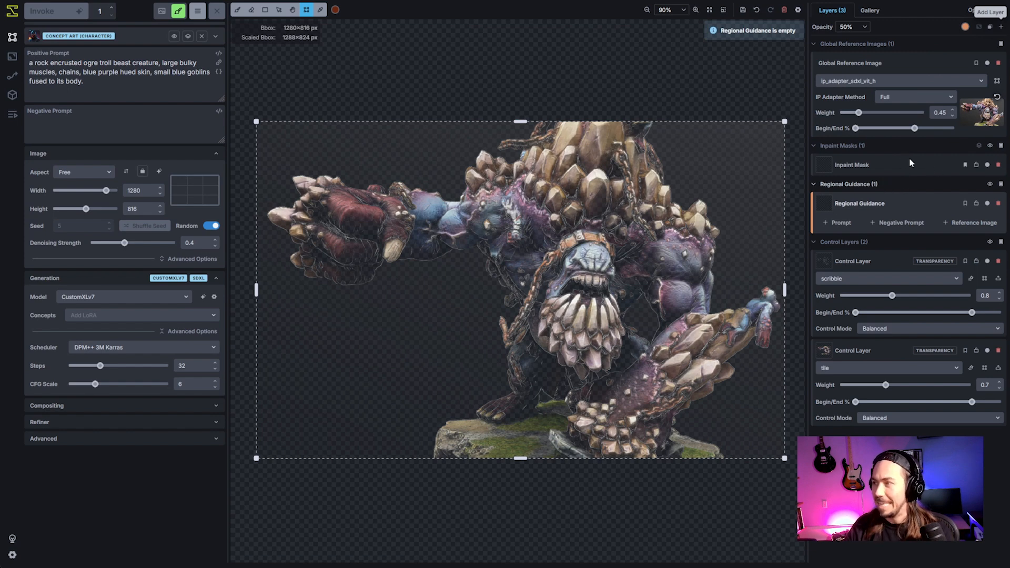
pyautogui.click(841, 223)
pyautogui.write('rock')
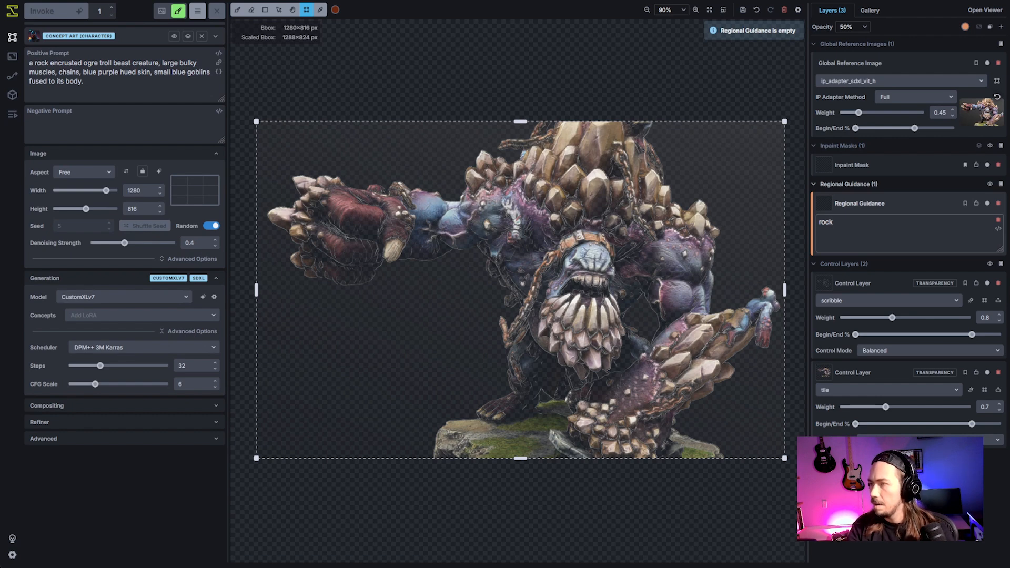
pyautogui.write(' formations')
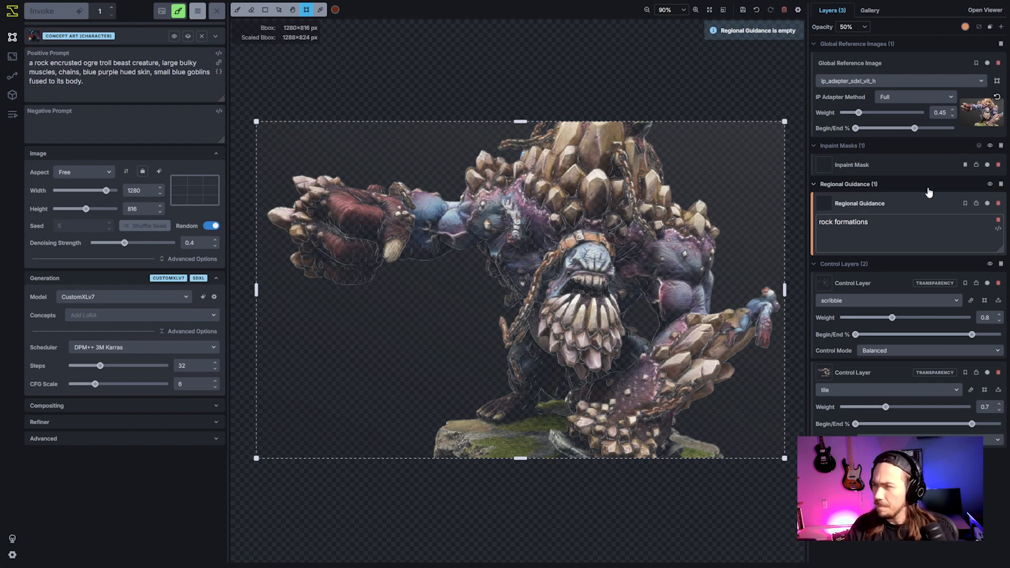
pyautogui.write(', armor')
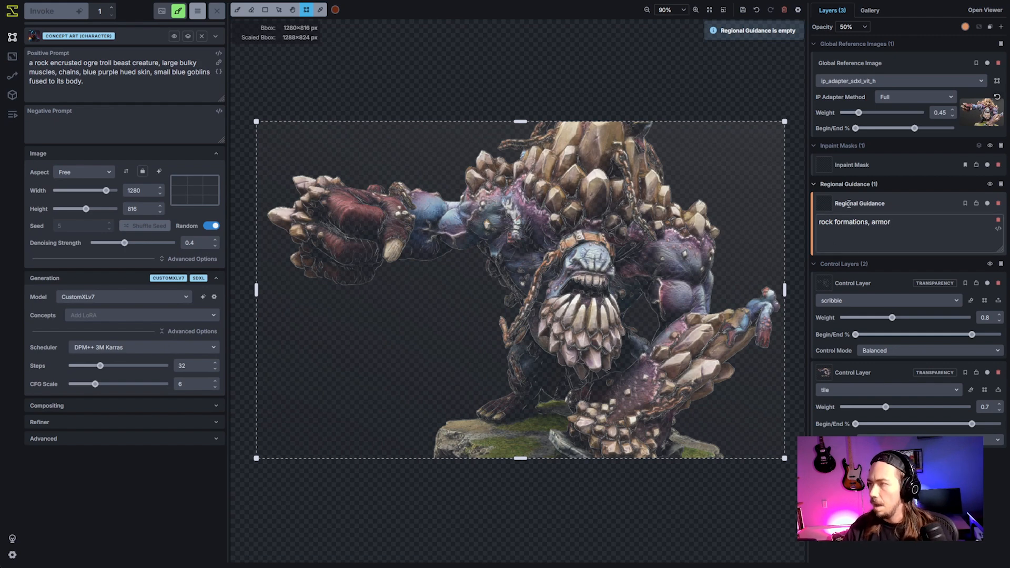
# - Brush the rock formations region over the rocks on the planted fist, its forearm, the back and shoulders, and the outstretched fist's knuckles
pyautogui.write('b')
pyautogui.scroll(20, 597, 319)
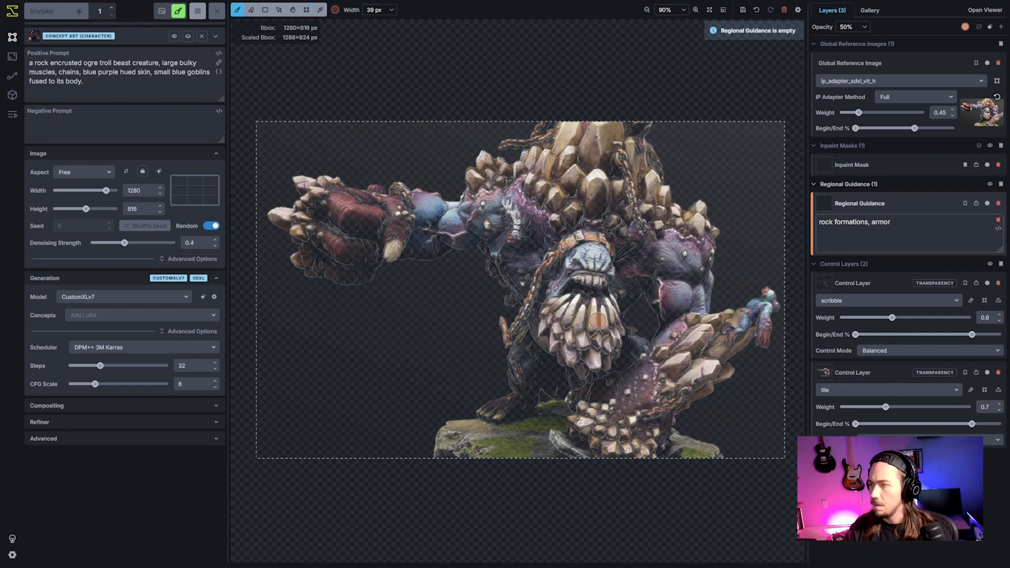
pyautogui.scroll(-8, 595, 327)
pyautogui.scroll(3, 585, 357)
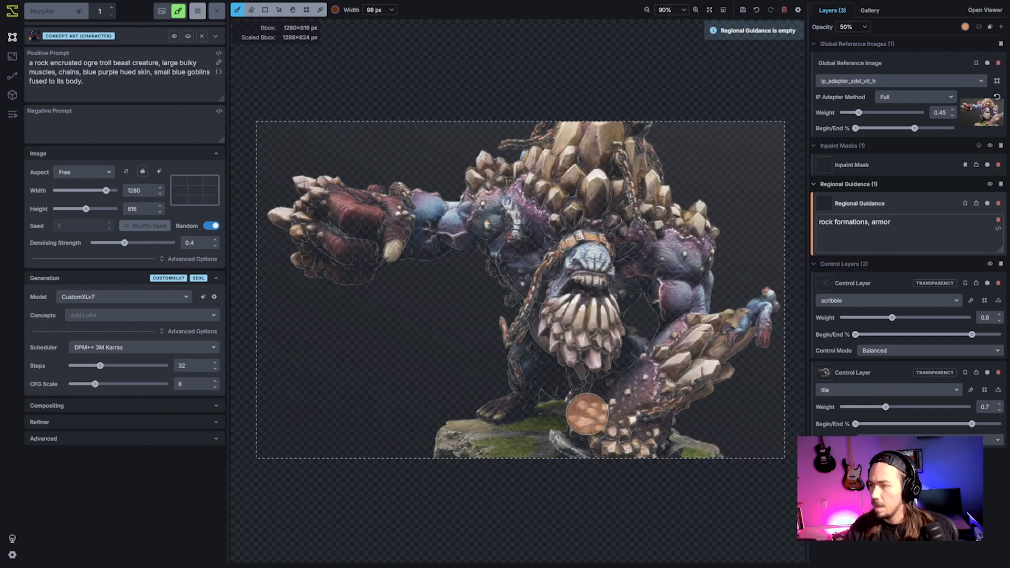
pyautogui.moveTo(591, 421)
pyautogui.mouseDown()
pyautogui.moveTo(621, 437)
pyautogui.moveTo(637, 429)
pyautogui.mouseUp()
pyautogui.moveTo(691, 395)
pyautogui.mouseDown()
pyautogui.moveTo(692, 359)
pyautogui.moveTo(701, 366)
pyautogui.moveTo(710, 336)
pyautogui.mouseUp()
pyautogui.scroll(-6, 716, 328)
pyautogui.moveTo(728, 357); pyautogui.dragTo(750, 339)
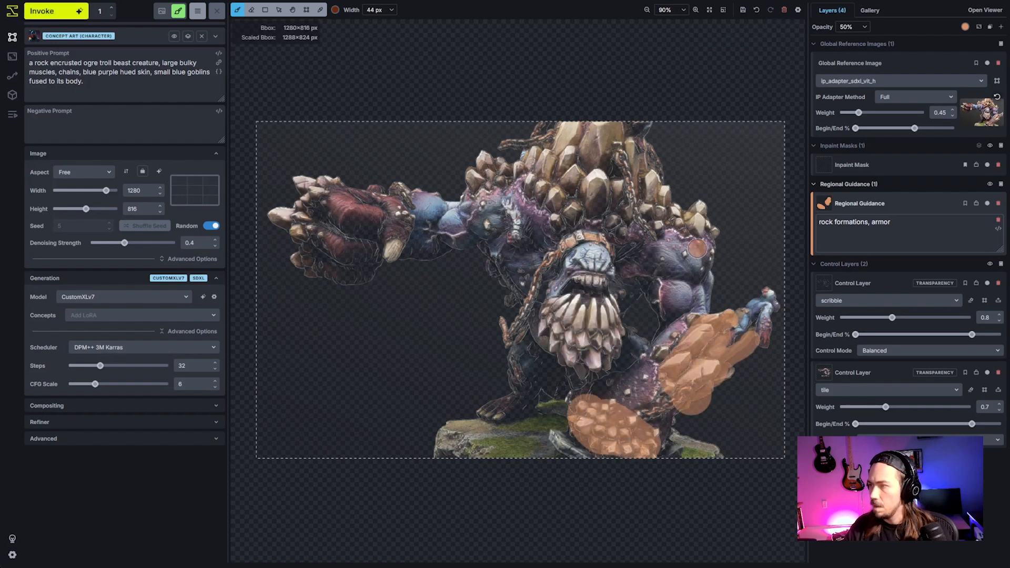
pyautogui.scroll(-6, 705, 231)
pyautogui.moveTo(699, 219)
pyautogui.mouseDown()
pyautogui.moveTo(609, 140)
pyautogui.moveTo(577, 142)
pyautogui.moveTo(537, 171)
pyautogui.moveTo(595, 192)
pyautogui.moveTo(586, 196)
pyautogui.moveTo(559, 199)
pyautogui.moveTo(489, 165)
pyautogui.moveTo(475, 180)
pyautogui.moveTo(512, 179)
pyautogui.mouseUp()
pyautogui.scroll(-2, 679, 215)
pyautogui.scroll(4, 502, 178)
pyautogui.moveTo(340, 208)
pyautogui.mouseDown()
pyautogui.moveTo(317, 194)
pyautogui.moveTo(306, 203)
pyautogui.moveTo(305, 183)
pyautogui.moveTo(304, 207)
pyautogui.moveTo(284, 220)
pyautogui.moveTo(306, 269)
pyautogui.mouseUp()
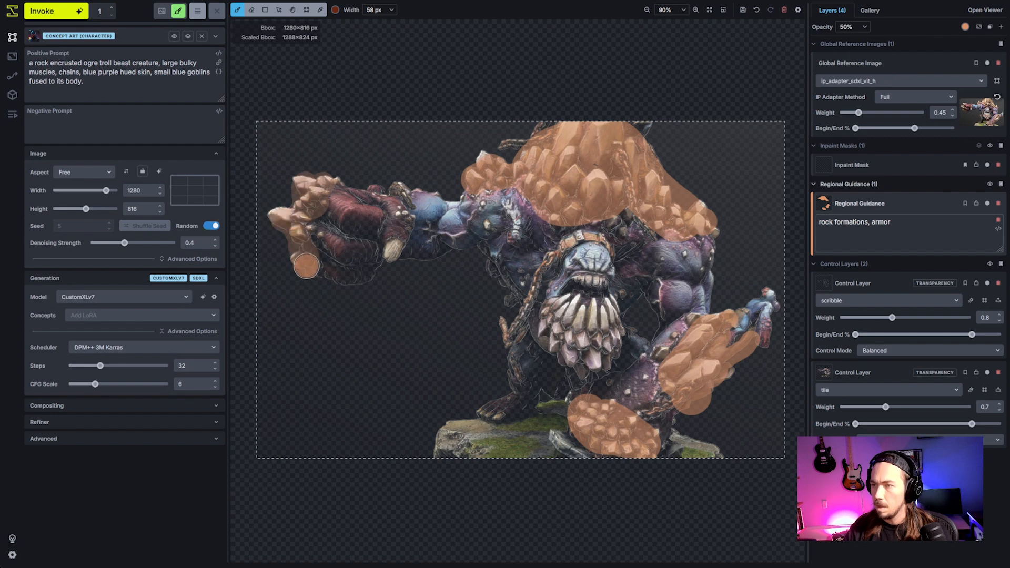
# - Add a regional guidance layer prompted "fist" and paint its region over the outstretched fist and the planted fist
pyautogui.click(999, 185)
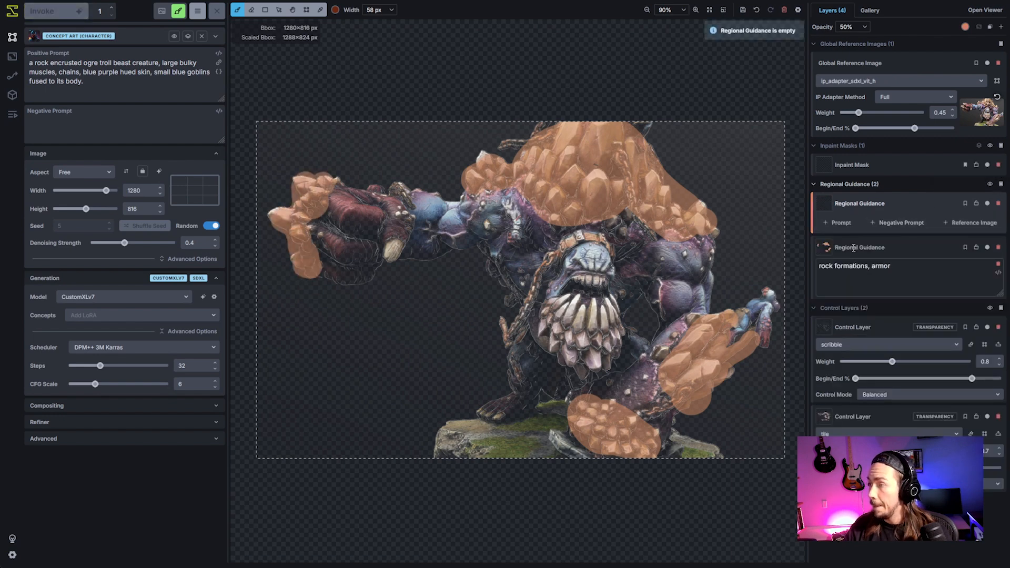
pyautogui.click(841, 222)
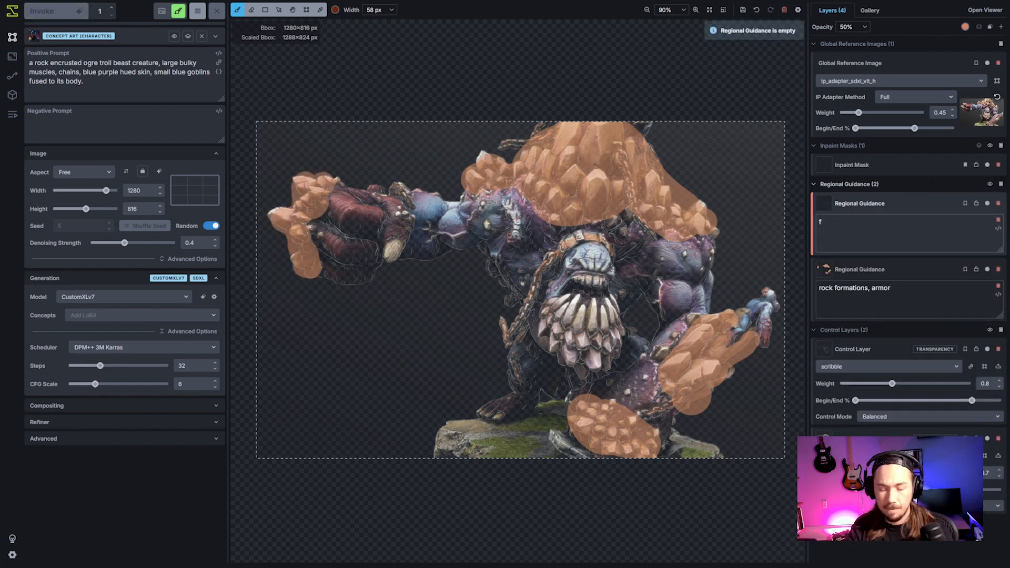
pyautogui.scroll(7, 383, 270)
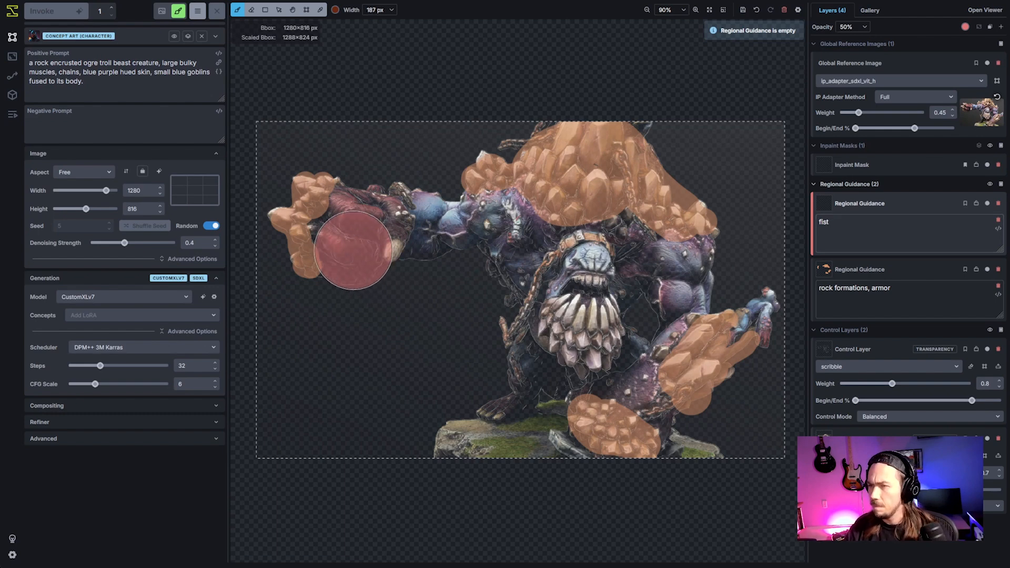
pyautogui.moveTo(350, 247)
pyautogui.mouseDown()
pyautogui.moveTo(345, 233)
pyautogui.moveTo(373, 226)
pyautogui.mouseUp()
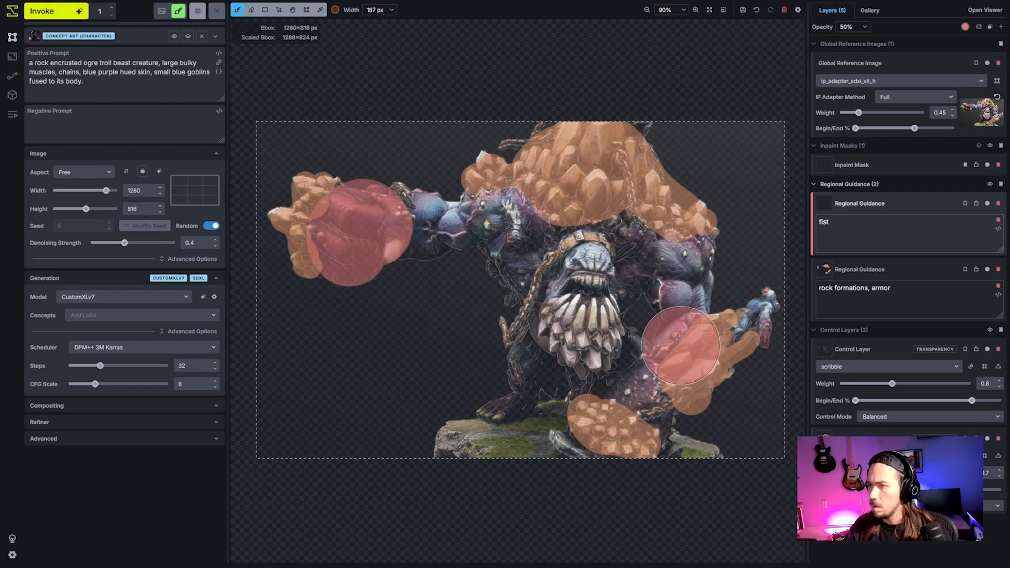
pyautogui.moveTo(626, 428)
pyautogui.mouseDown()
pyautogui.moveTo(608, 432)
pyautogui.moveTo(600, 418)
pyautogui.moveTo(647, 423)
pyautogui.mouseUp()
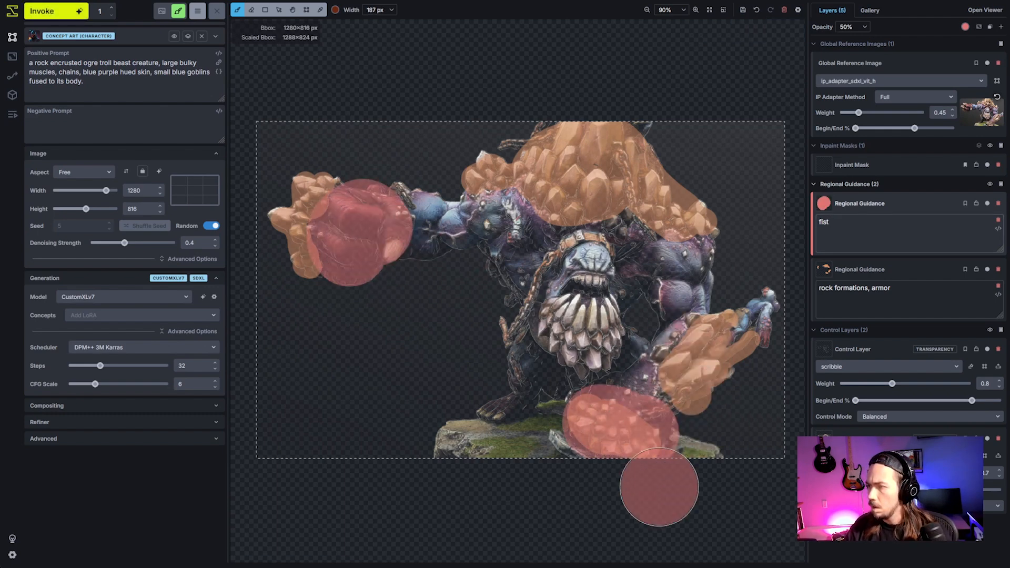
# - Add a regional guidance layer prompted "mouth" and paint its region over the ogre's open mouth
pyautogui.click(1000, 184)
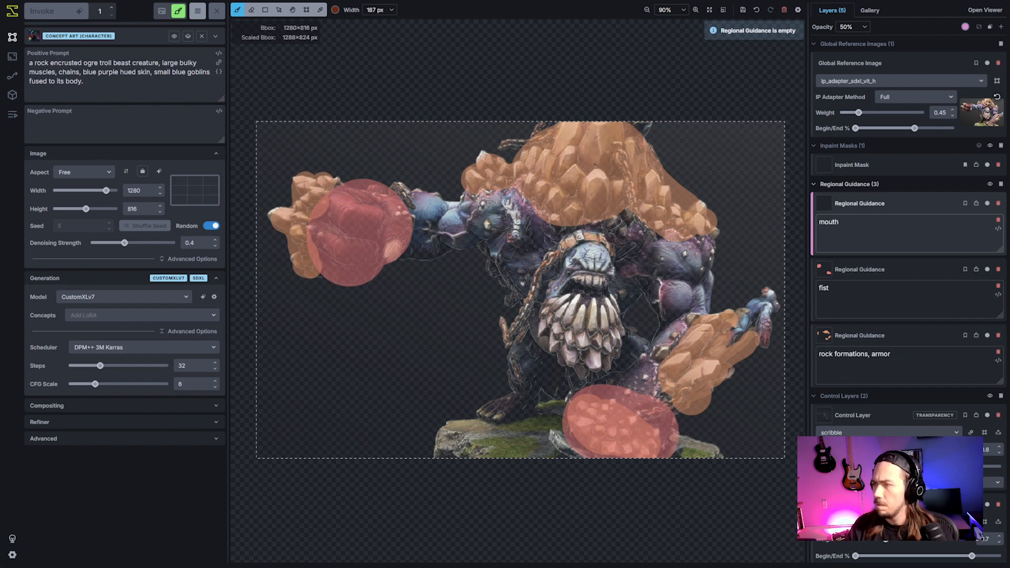
pyautogui.scroll(-5, 575, 294)
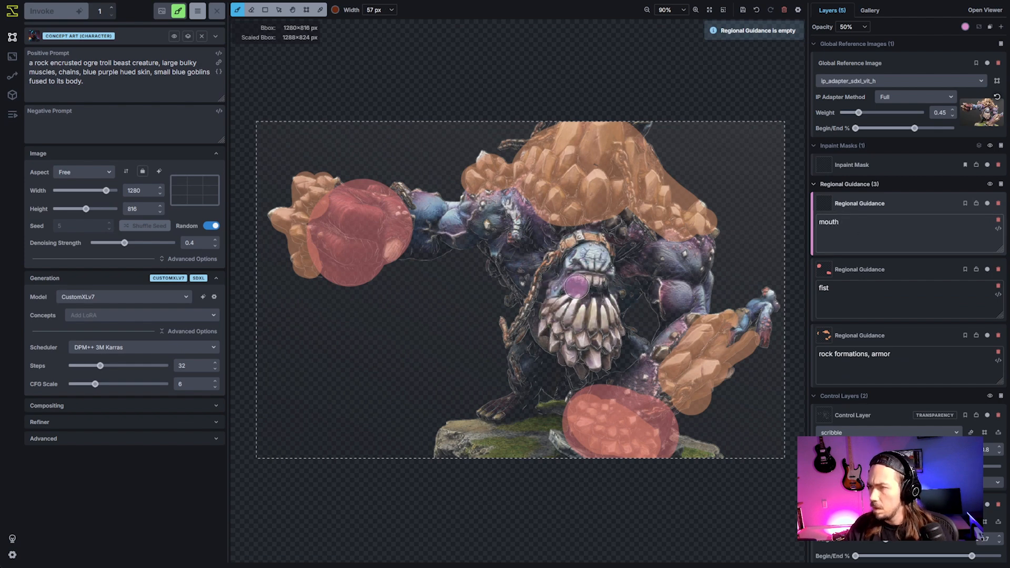
pyautogui.moveTo(595, 288); pyautogui.dragTo(576, 286)
# - Add a regional guidance layer prompted "big rock jaw with large rock teeth" and paint its region over the jaw
pyautogui.click(1000, 184)
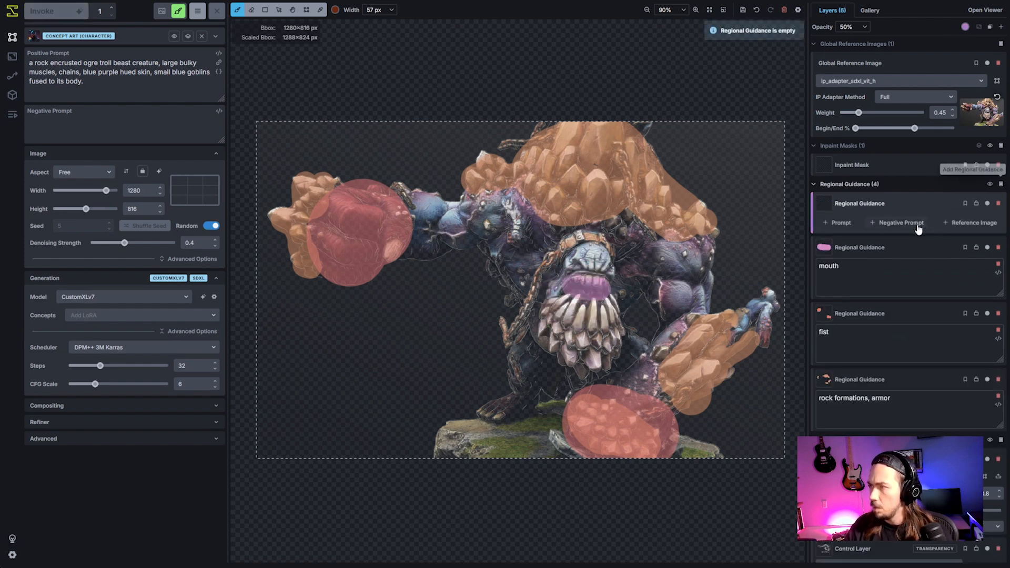
pyautogui.click(842, 223)
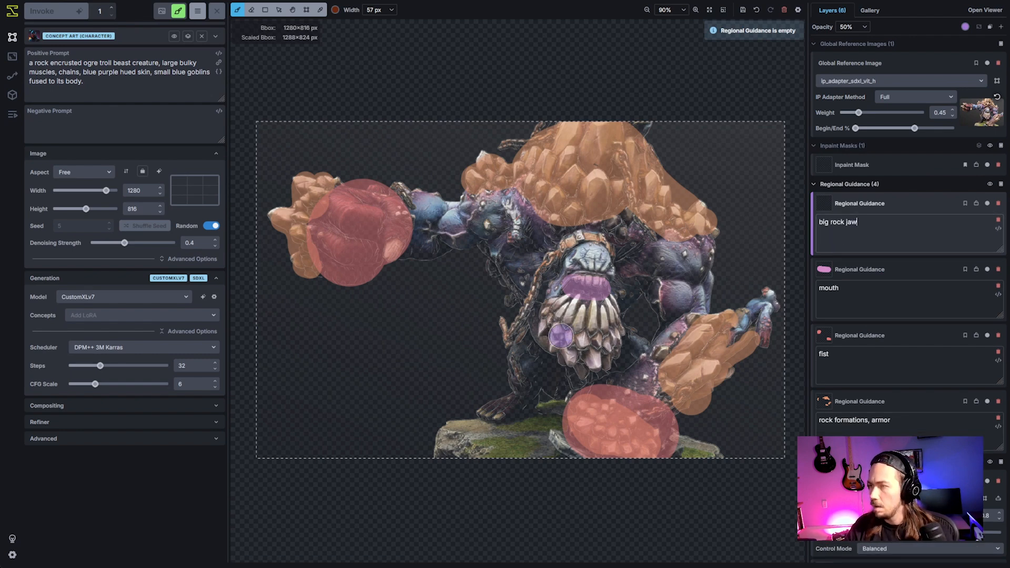
pyautogui.scroll(4, 562, 337)
pyautogui.moveTo(561, 320)
pyautogui.mouseDown()
pyautogui.moveTo(581, 342)
pyautogui.moveTo(599, 339)
pyautogui.moveTo(603, 315)
pyautogui.moveTo(573, 317)
pyautogui.mouseUp()
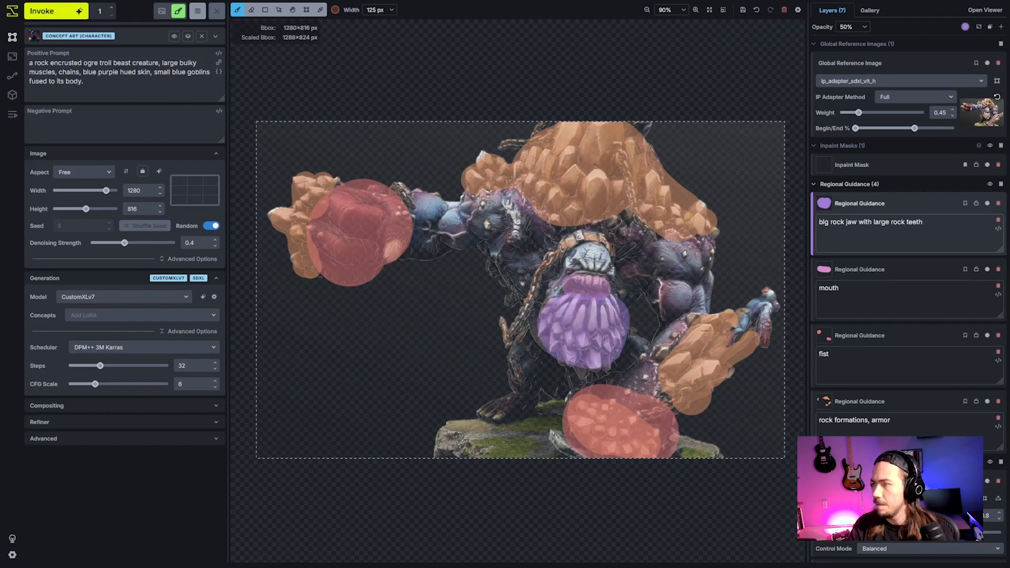
# - Add a regional guidance layer prompted "chains" and paint its region along the chains around the head, back and hip
pyautogui.click(1000, 183)
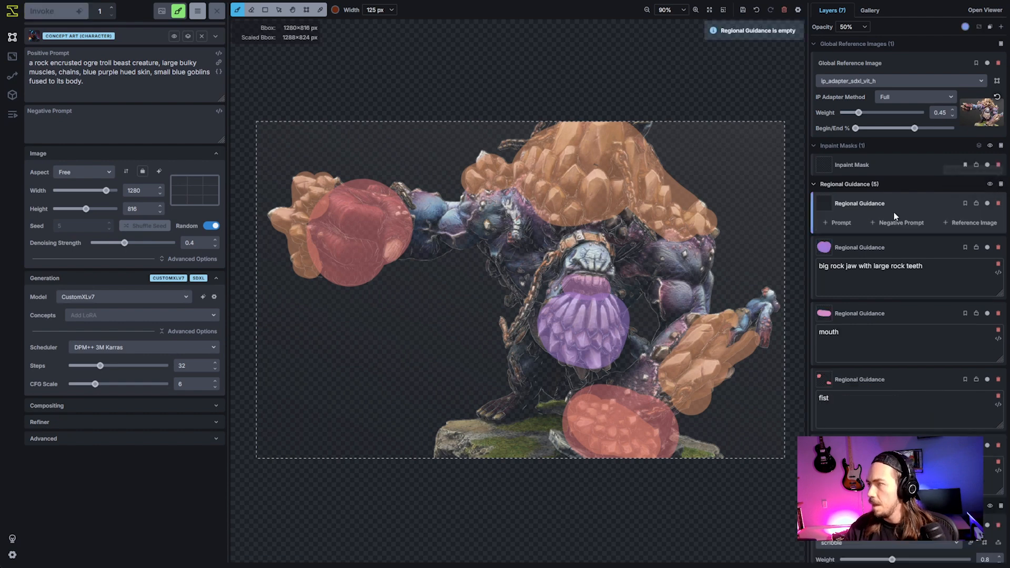
pyautogui.click(840, 222)
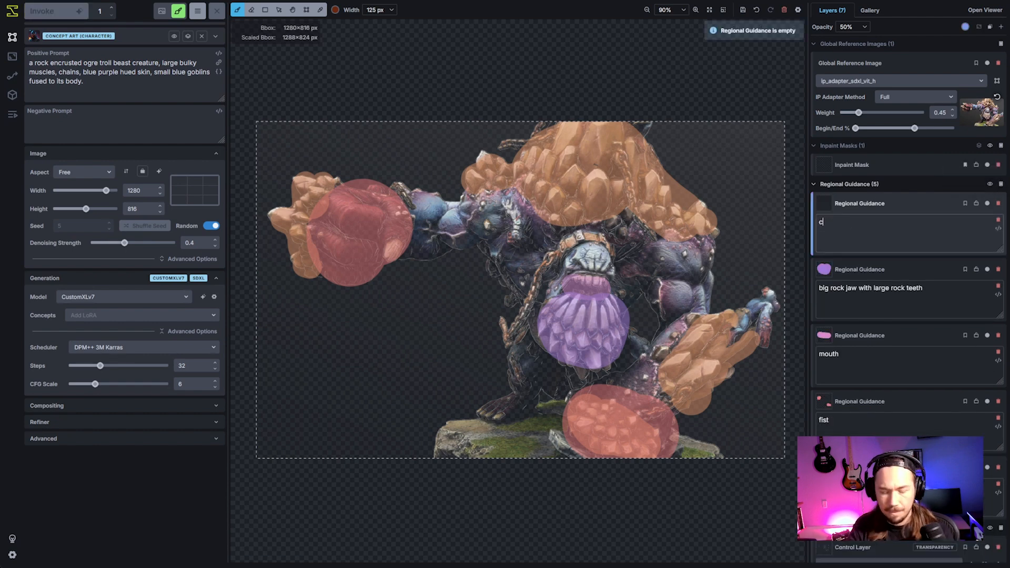
pyautogui.scroll(-6, 498, 330)
pyautogui.moveTo(507, 335)
pyautogui.mouseDown()
pyautogui.moveTo(559, 249)
pyautogui.moveTo(584, 239)
pyautogui.moveTo(608, 248)
pyautogui.moveTo(632, 216)
pyautogui.moveTo(643, 219)
pyautogui.moveTo(621, 156)
pyautogui.mouseUp()
pyautogui.moveTo(505, 145); pyautogui.dragTo(553, 127)
pyautogui.moveTo(528, 389); pyautogui.dragTo(506, 344)
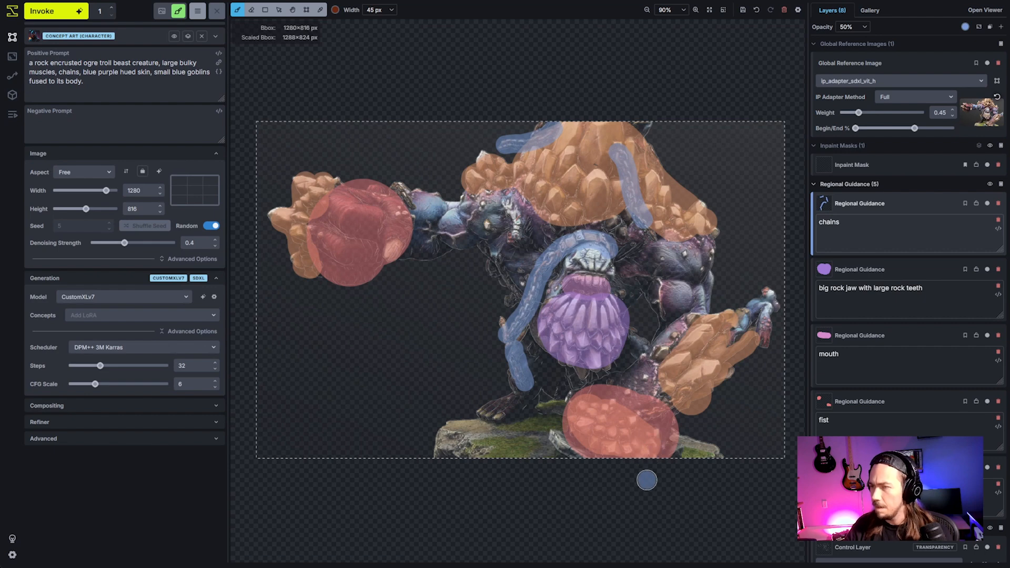
# - Add a regional guidance layer with the positive prompt "small blue goblins fused"
pyautogui.click(1000, 184)
pyautogui.click(840, 222)
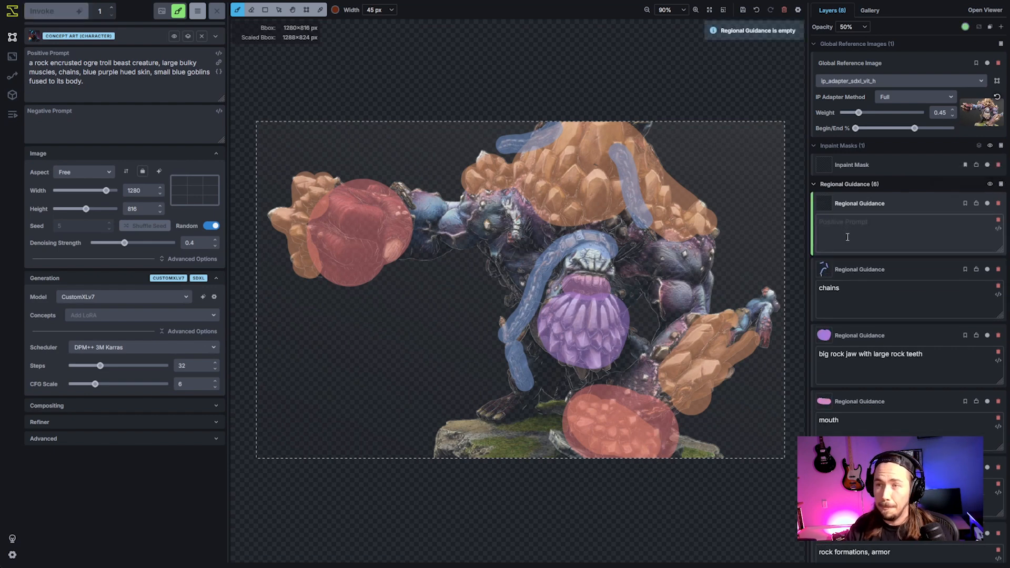
pyautogui.write('small blue gobl')
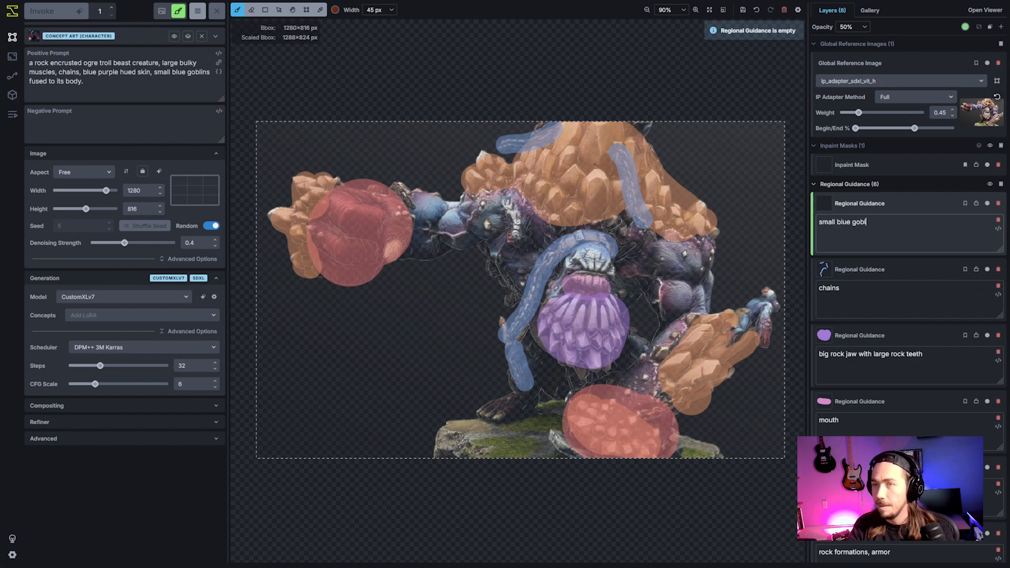
pyautogui.write('ins fused')
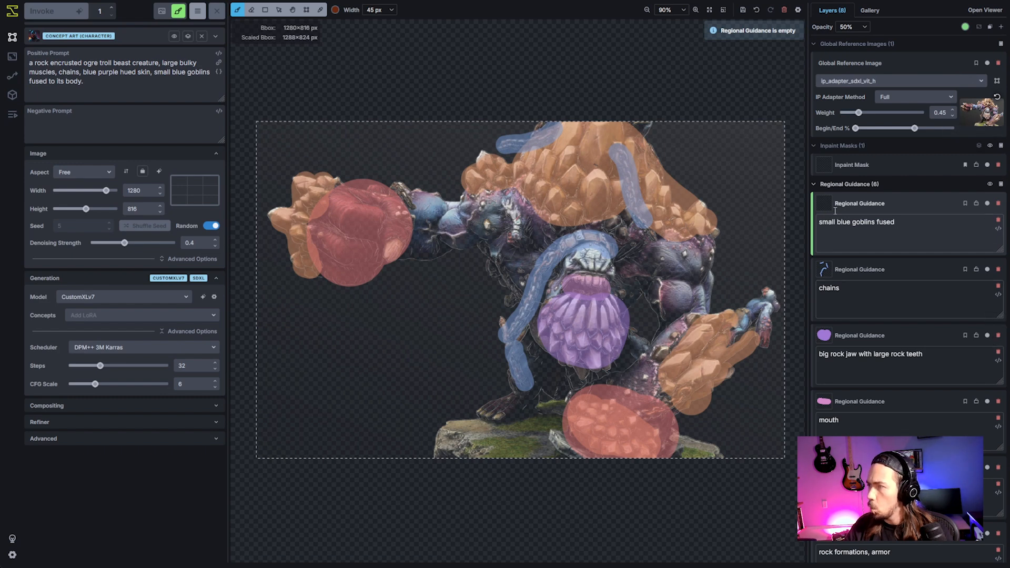
# - Collapse and hide the regional guidance layers, and switch the control layers off and on to compare the view
pyautogui.click(833, 185)
pyautogui.click(990, 183)
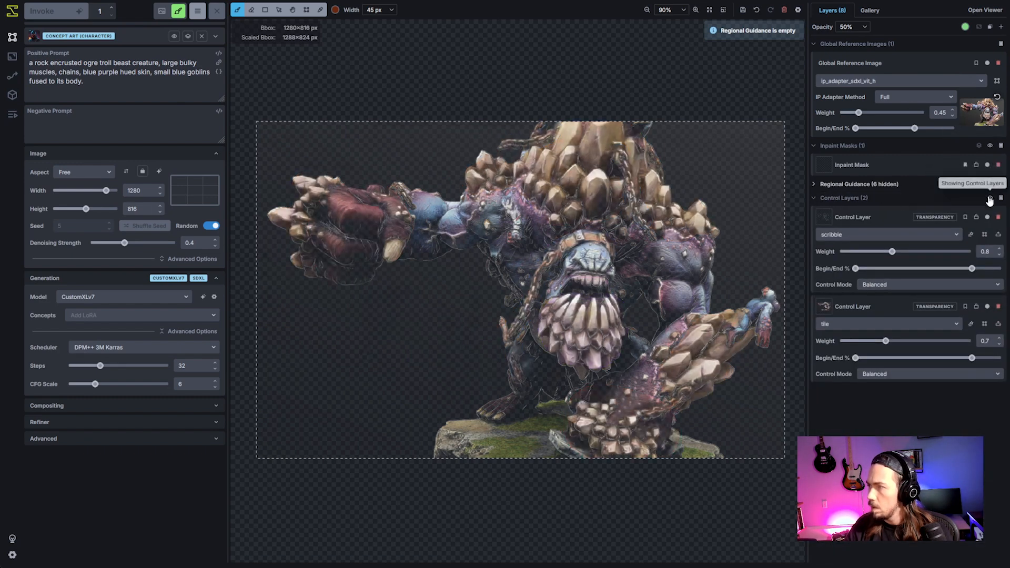
pyautogui.click(989, 198)
pyautogui.click(989, 198)
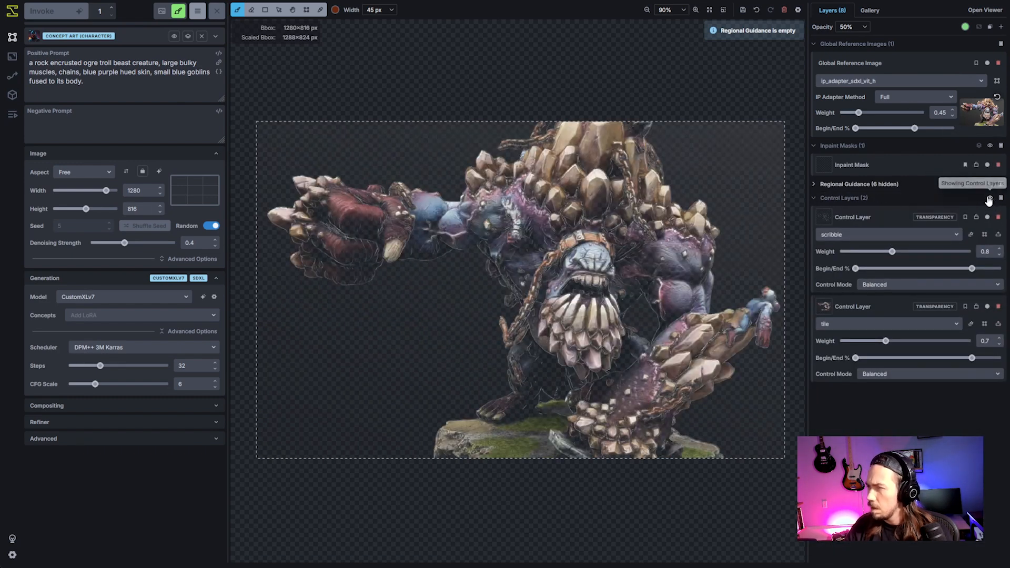
# - Replace the tile control layer with its duplicate and move that copy to the back of the control layers
pyautogui.rightClick(863, 308)
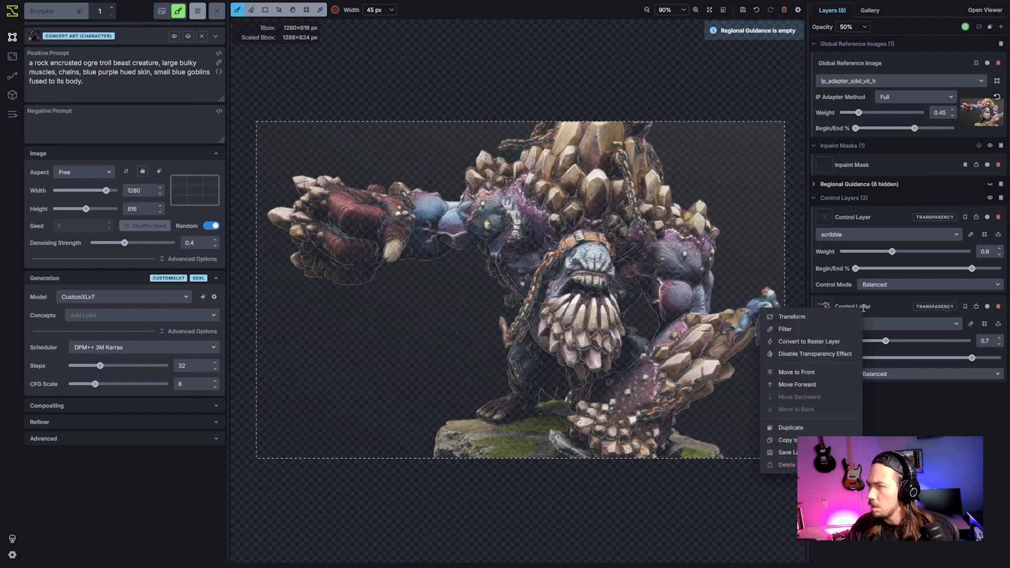
pyautogui.click(791, 427)
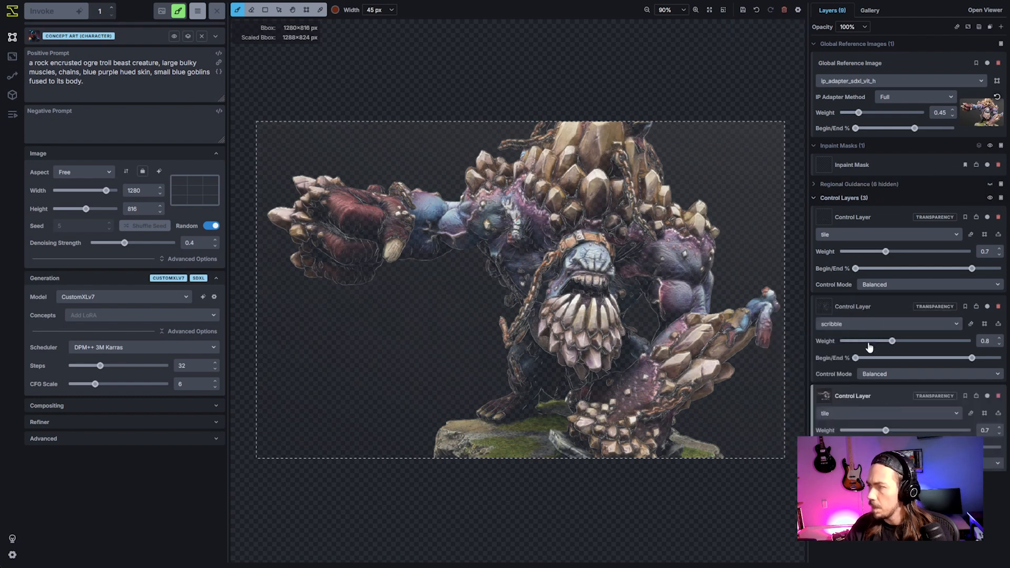
pyautogui.rightClick(863, 396)
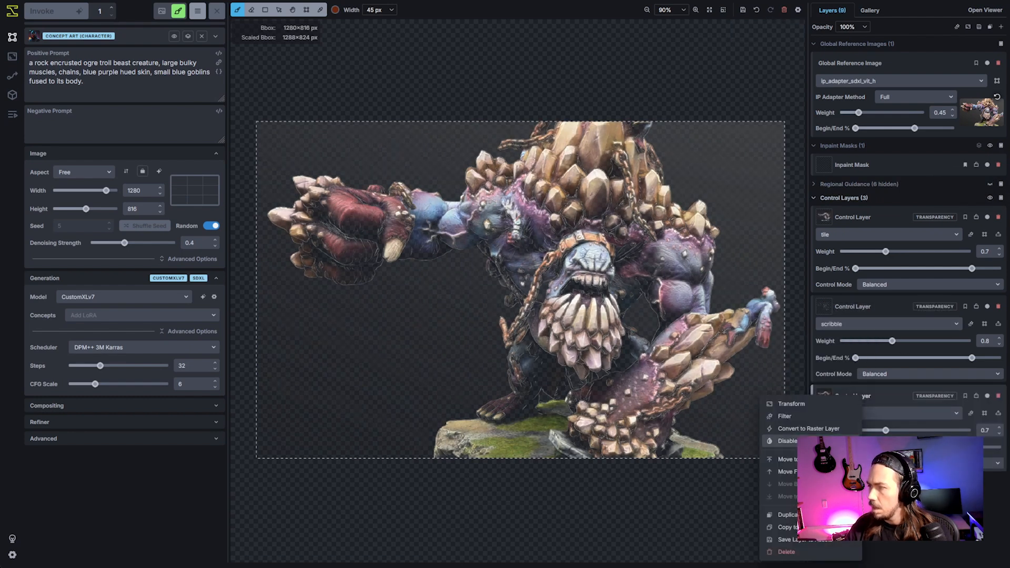
pyautogui.click(816, 552)
pyautogui.rightClick(871, 306)
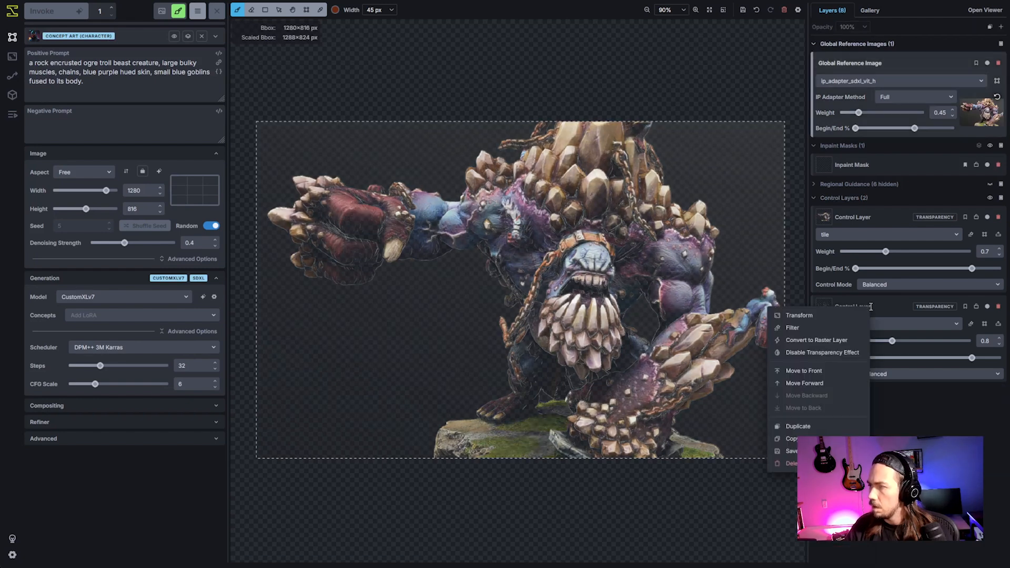
pyautogui.rightClick(887, 221)
pyautogui.click(838, 326)
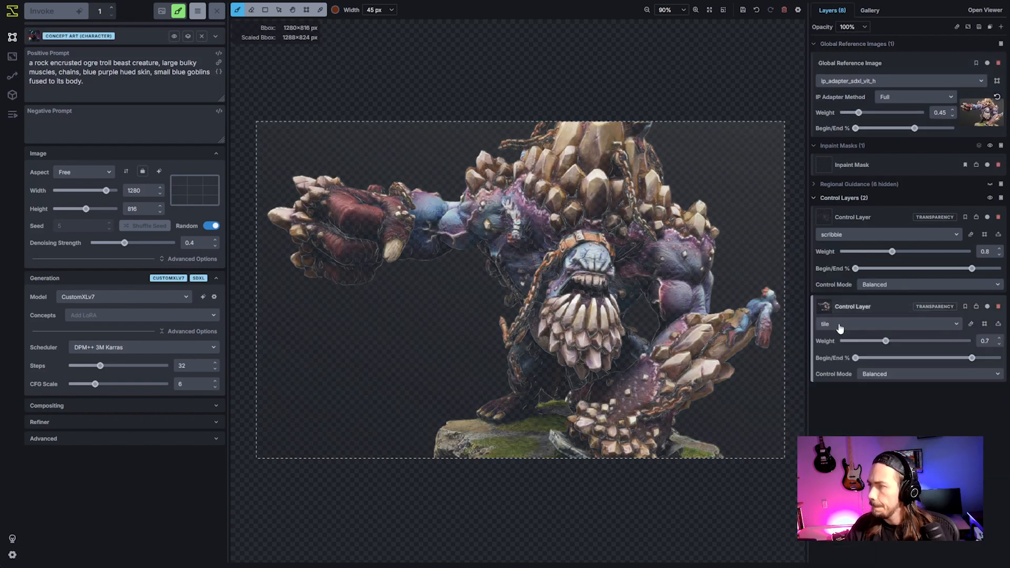
# - Disable the transparency effect on the tile control layer
pyautogui.rightClick(883, 313)
pyautogui.click(850, 363)
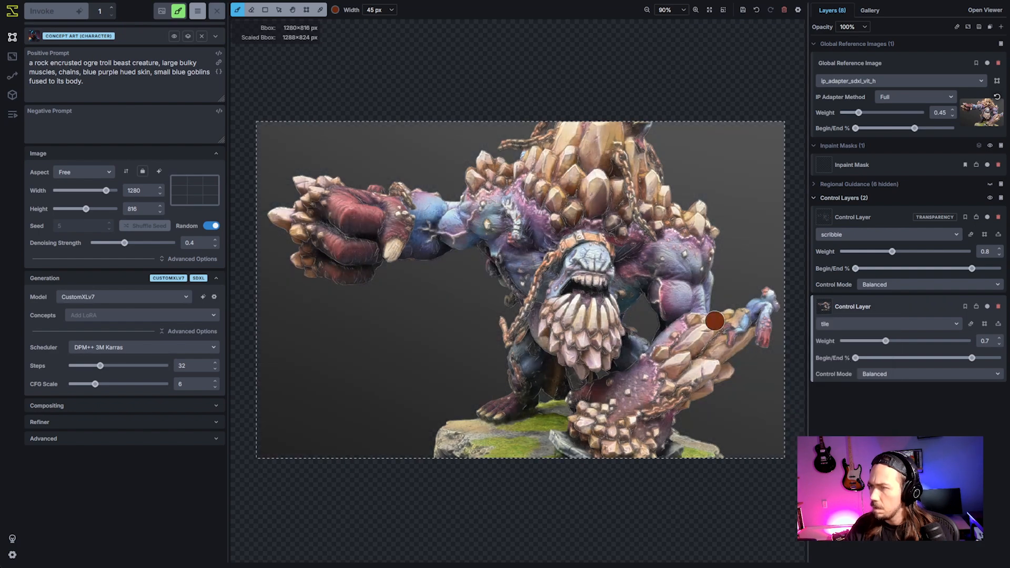
pyautogui.scroll(2, 518, 278)
pyautogui.scroll(-1, 767, 236)
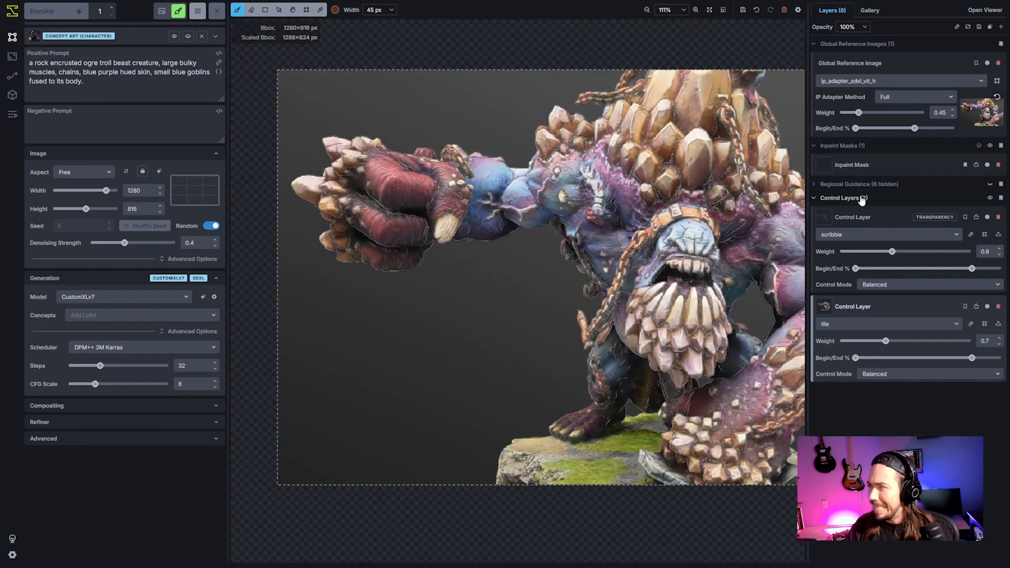
# - Paint the "small blue goblins fused" regional guidance over the goblin on the shoulder and the one at the tip of the rock-covered arm
pyautogui.click(857, 184)
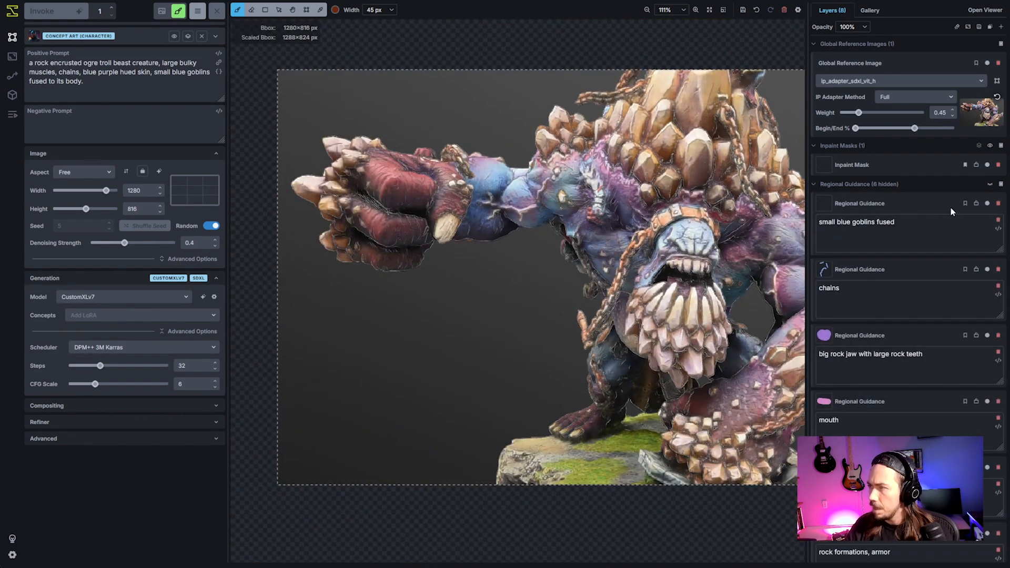
pyautogui.click(898, 206)
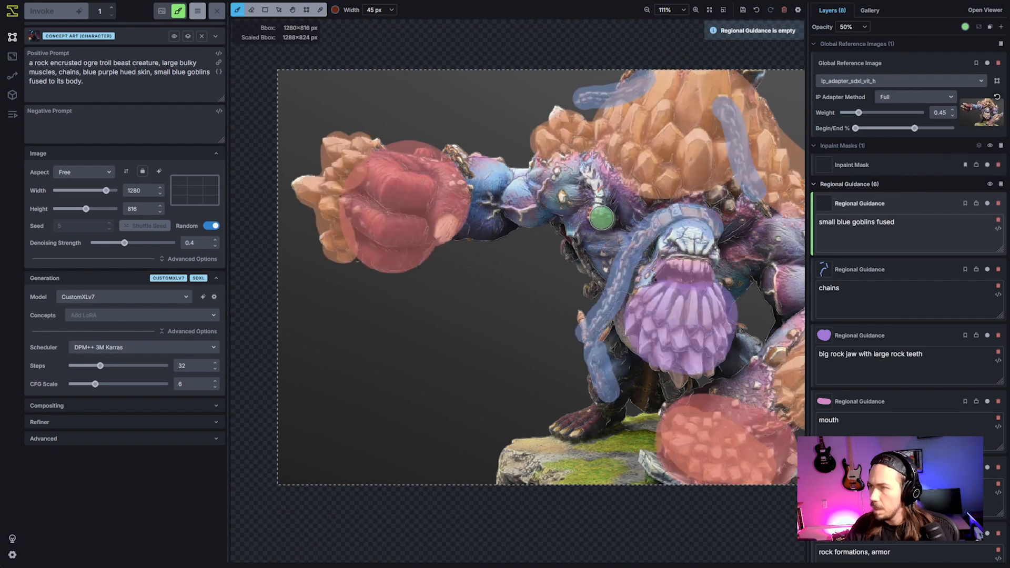
pyautogui.moveTo(601, 218); pyautogui.dragTo(595, 182)
pyautogui.scroll(-3, 582, 277)
pyautogui.press('h')
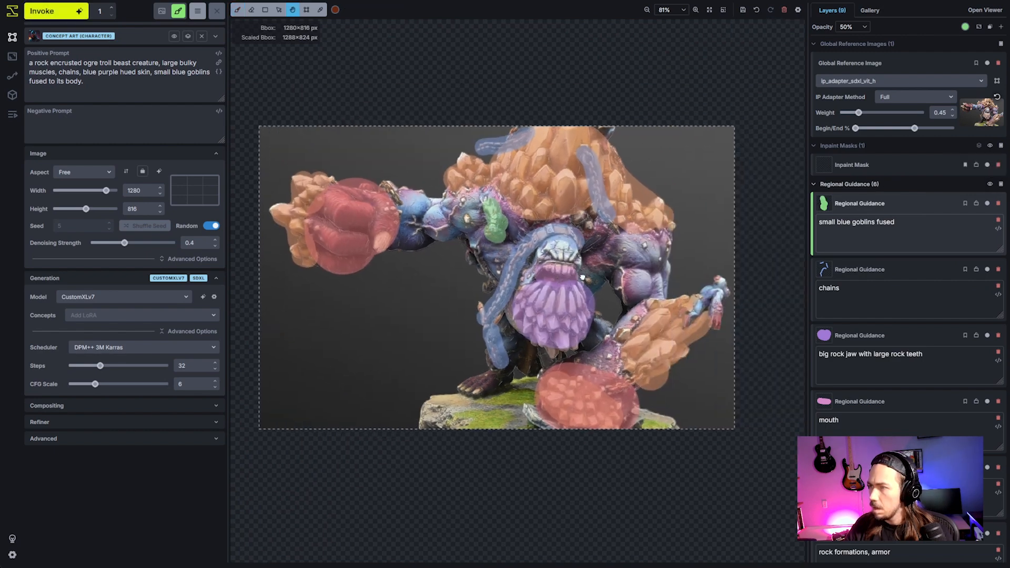
pyautogui.scroll(3, 622, 298)
pyautogui.moveTo(667, 295)
pyautogui.mouseDown()
pyautogui.moveTo(622, 298)
pyautogui.moveTo(667, 311)
pyautogui.moveTo(694, 284)
pyautogui.moveTo(687, 337)
pyautogui.moveTo(676, 315)
pyautogui.moveTo(662, 315)
pyautogui.mouseUp()
pyautogui.press('b')
pyautogui.scroll(-3, 658, 316)
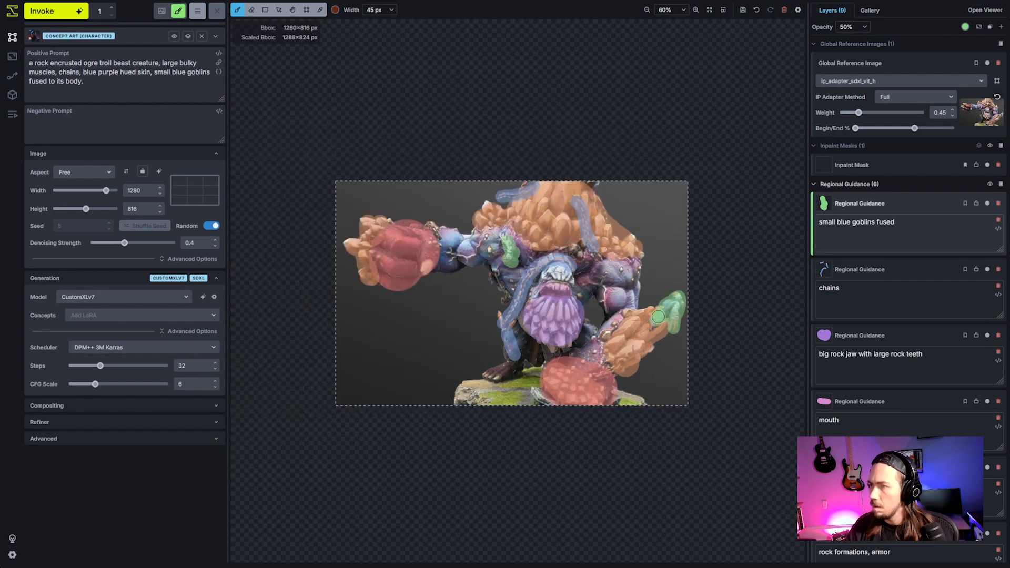
pyautogui.scroll(1, 658, 316)
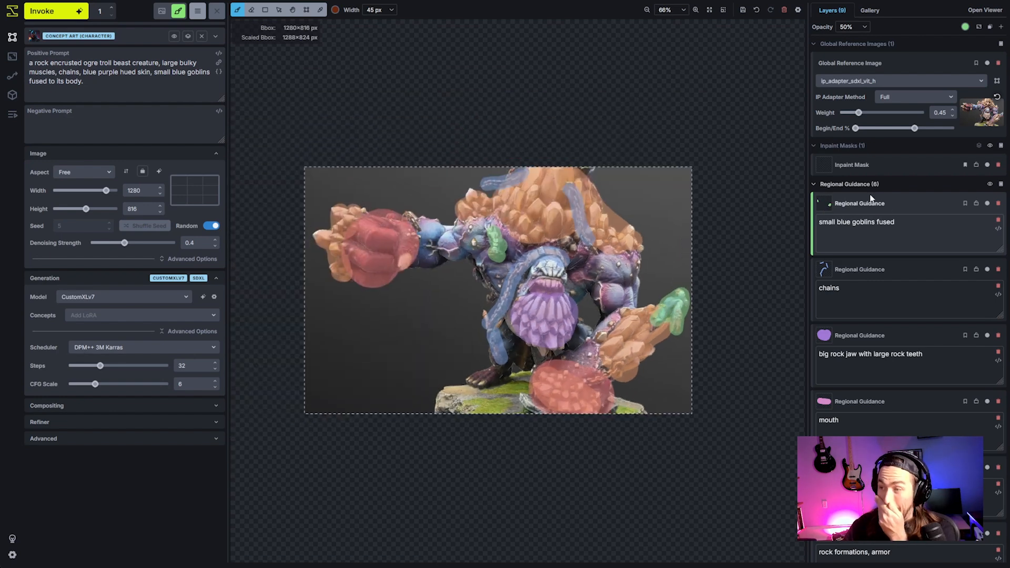
# - Enable the transparency effect on the tile control layer and start generating the image
pyautogui.scroll(-5, 909, 227)
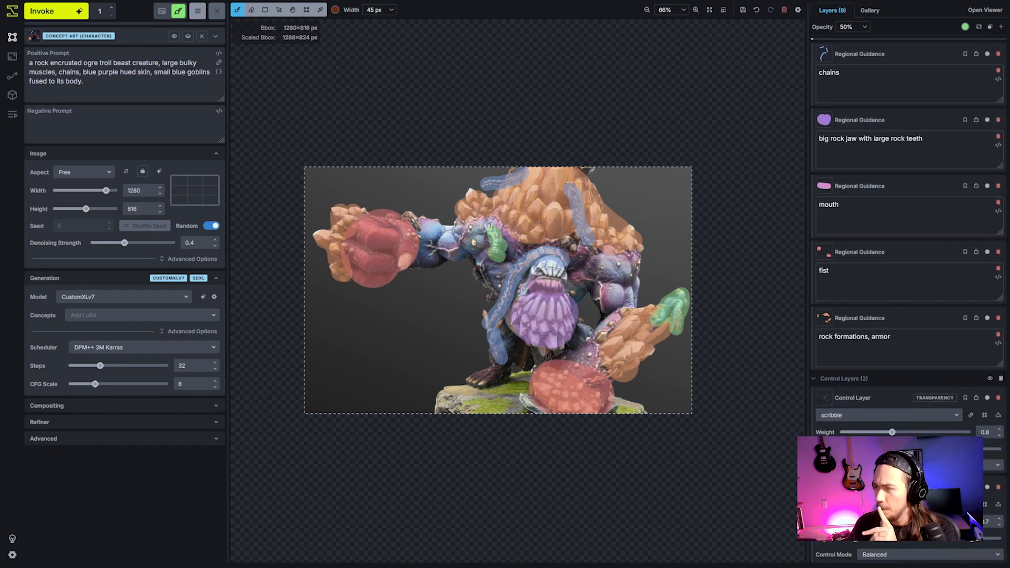
pyautogui.rightClick(861, 487)
pyautogui.click(825, 369)
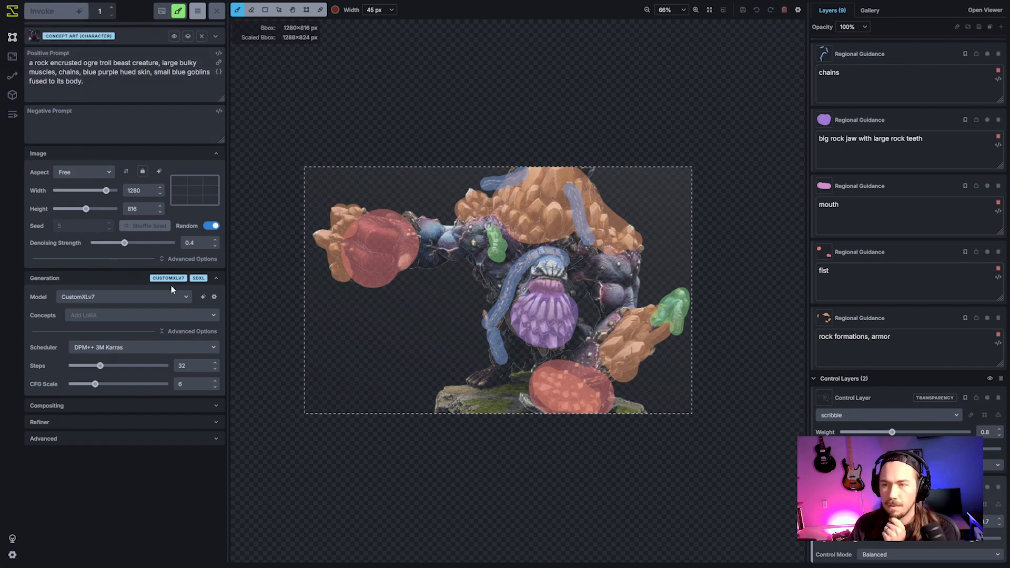
pyautogui.hotkey('ctrl', 'Return')
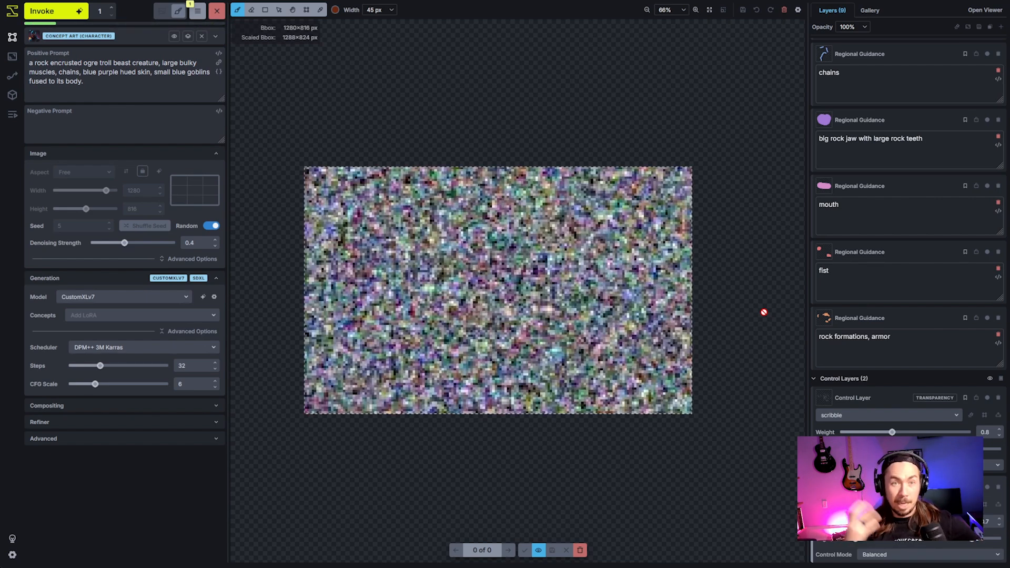
# - Inspect the generated ogre once it finishes and accept it onto the canvas
pyautogui.scroll(3, 610, 384)
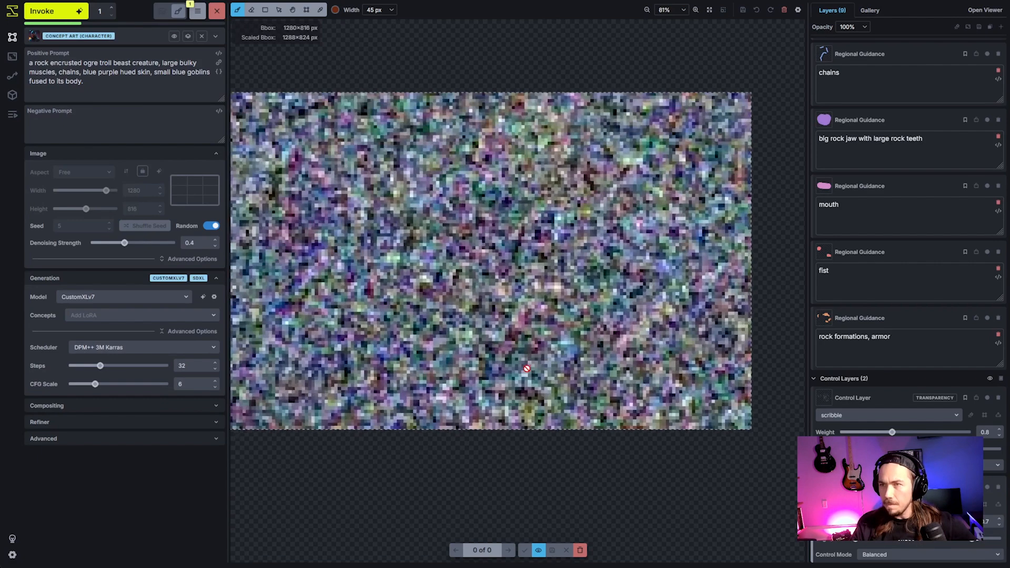
pyautogui.press('h')
pyautogui.moveTo(548, 336); pyautogui.dragTo(589, 363)
pyautogui.press('b')
pyautogui.scroll(-1, 590, 363)
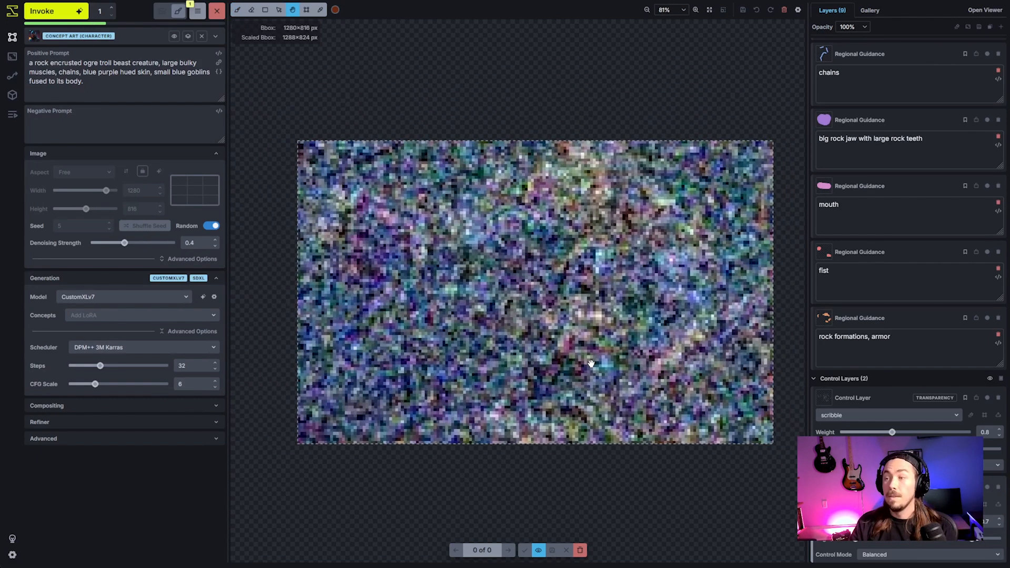
pyautogui.scroll(1, 590, 363)
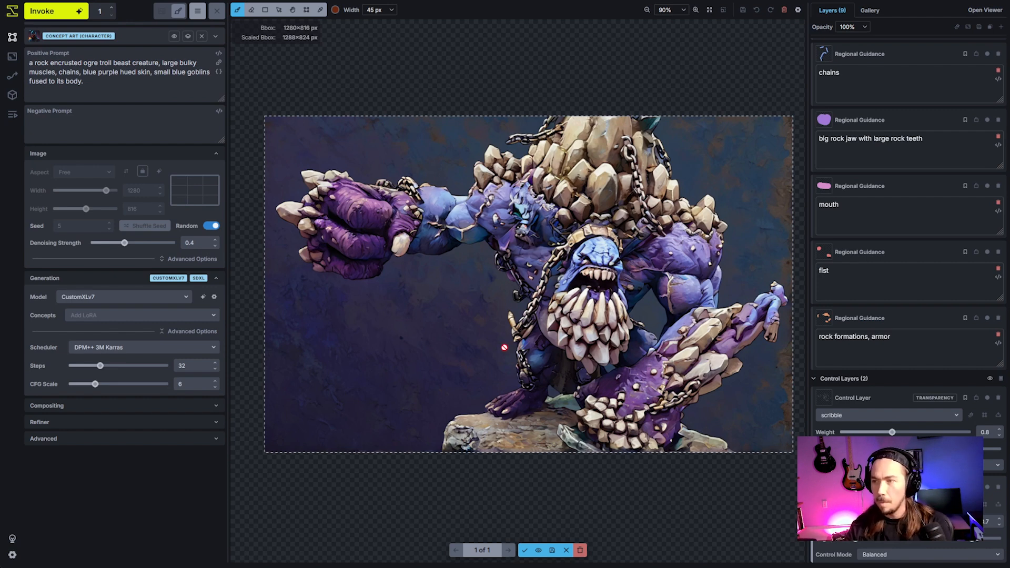
pyautogui.click(525, 550)
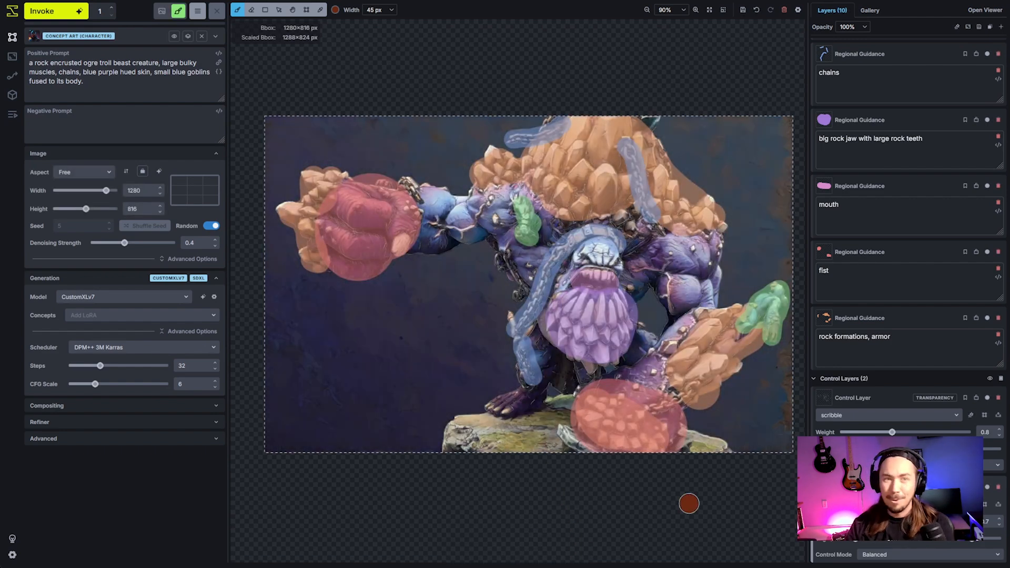
# - Collapse and hide the regional guidance layers to view the accepted image without the overlays
pyautogui.scroll(5, 839, 61)
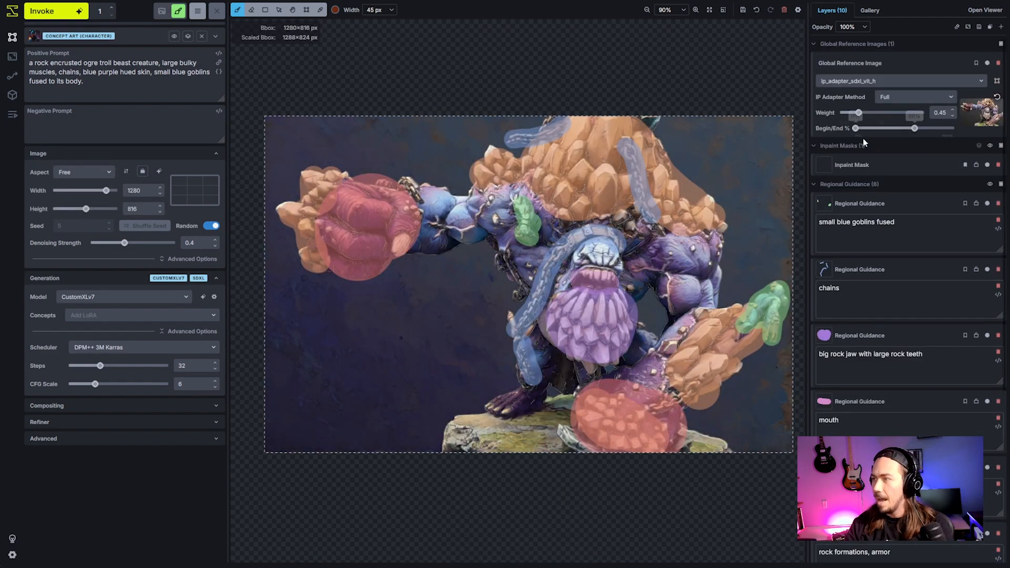
pyautogui.click(827, 185)
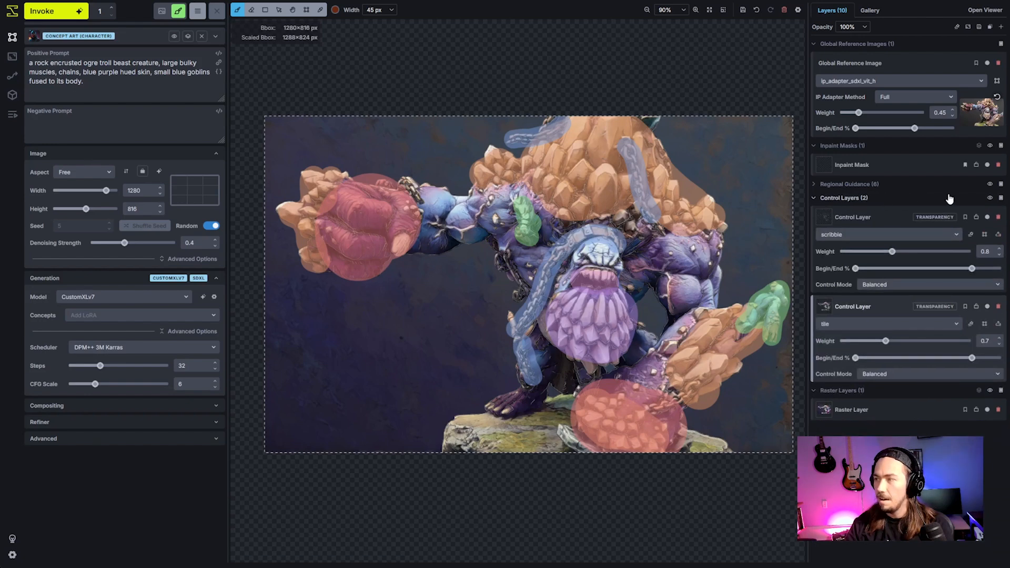
pyautogui.click(990, 185)
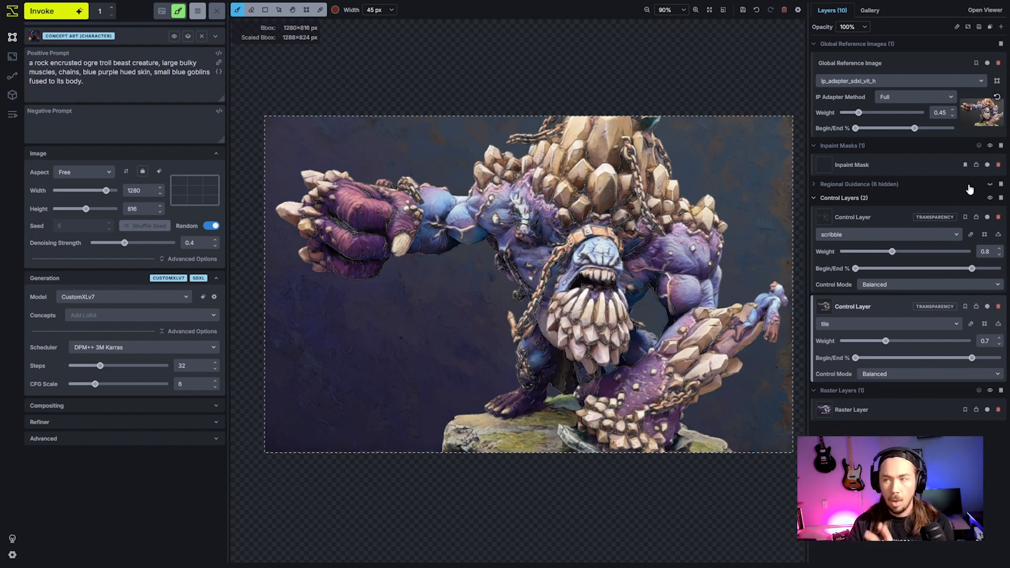
# - Show and expand the regional guidance layers, and delete the empty one that was added
pyautogui.click(994, 187)
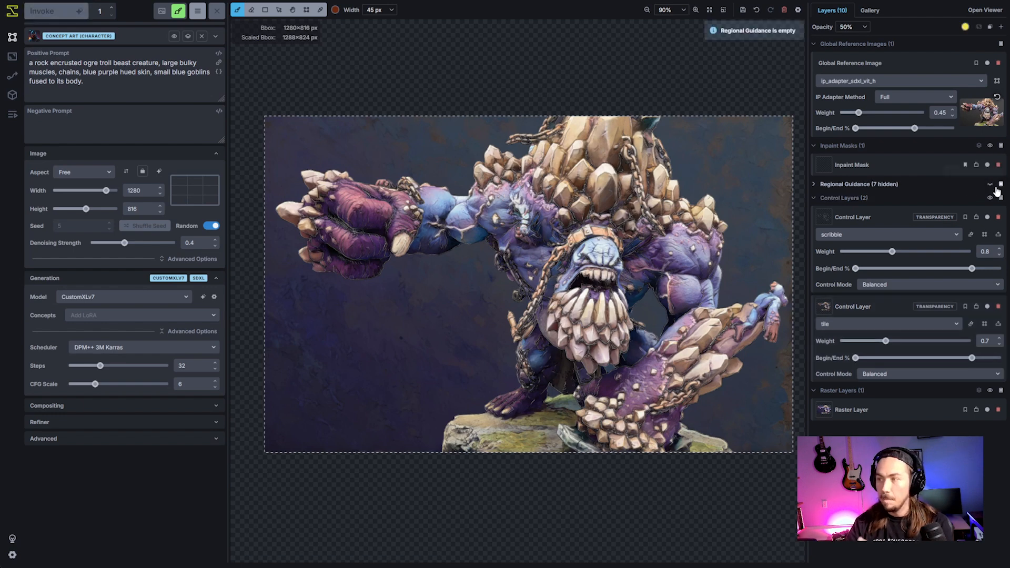
pyautogui.click(990, 185)
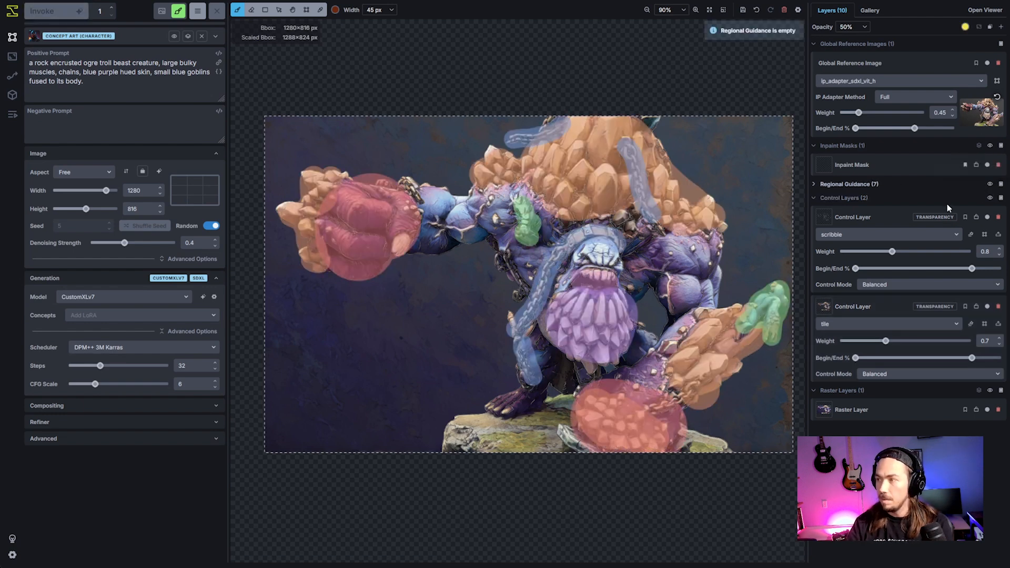
pyautogui.click(830, 188)
pyautogui.click(998, 203)
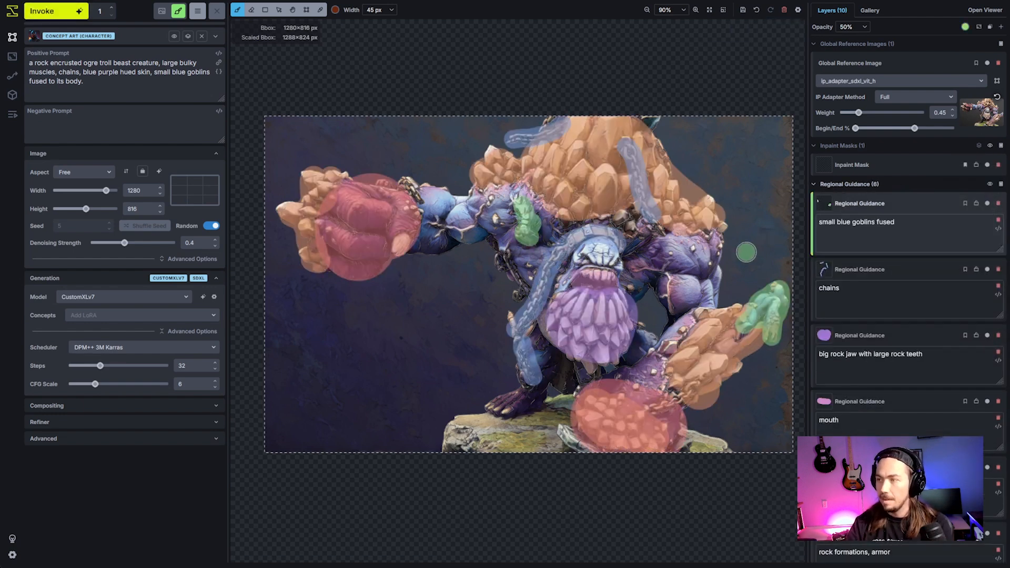
# - Shrink the bounding box to 512×576 px, try it over different body parts, and place it around the outstretched fist
pyautogui.press('c')
pyautogui.moveTo(792, 452); pyautogui.dragTo(476, 354)
pyautogui.moveTo(383, 271); pyautogui.dragTo(619, 319)
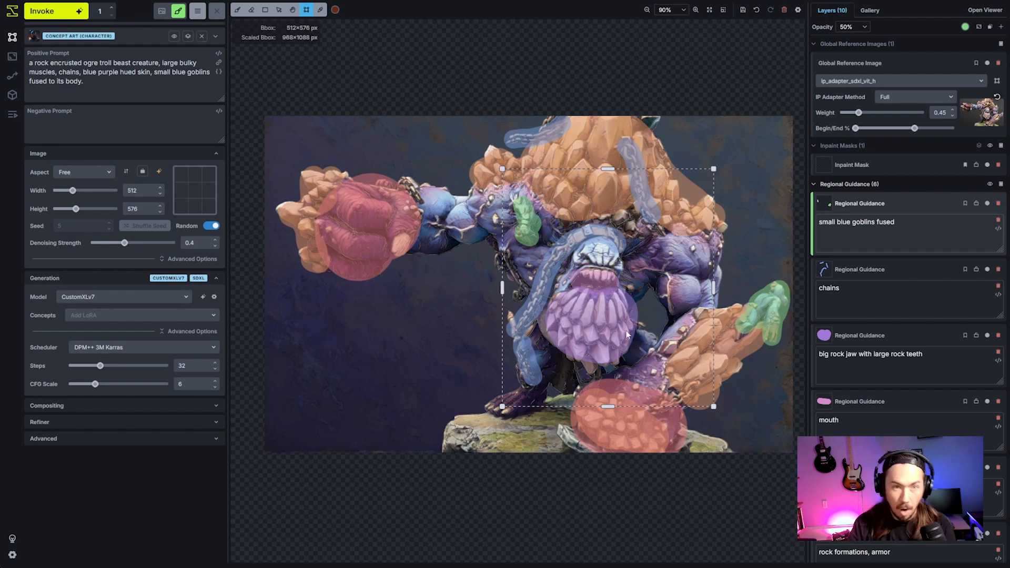
pyautogui.moveTo(610, 328); pyautogui.dragTo(738, 354)
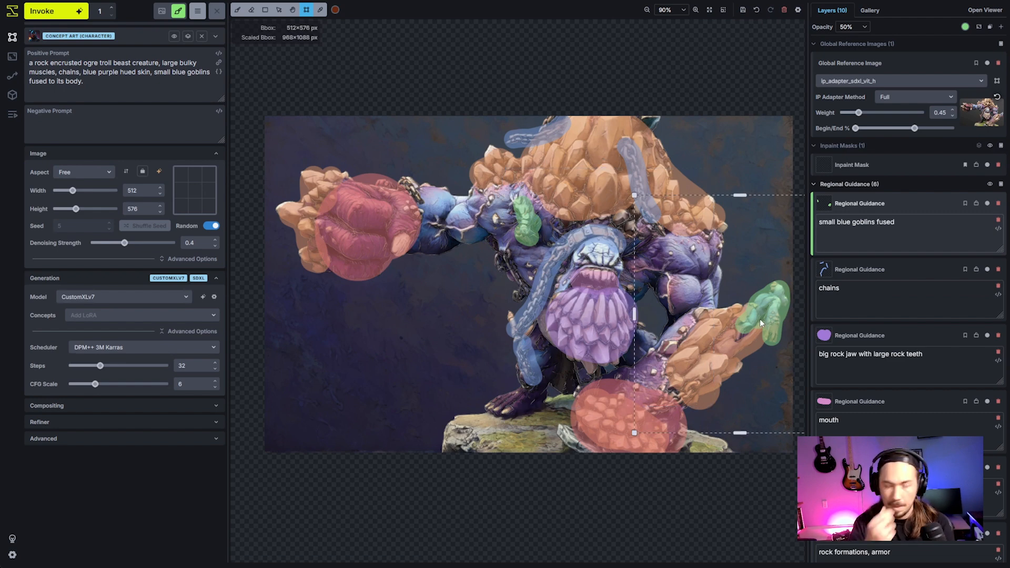
pyautogui.moveTo(759, 319); pyautogui.dragTo(397, 238)
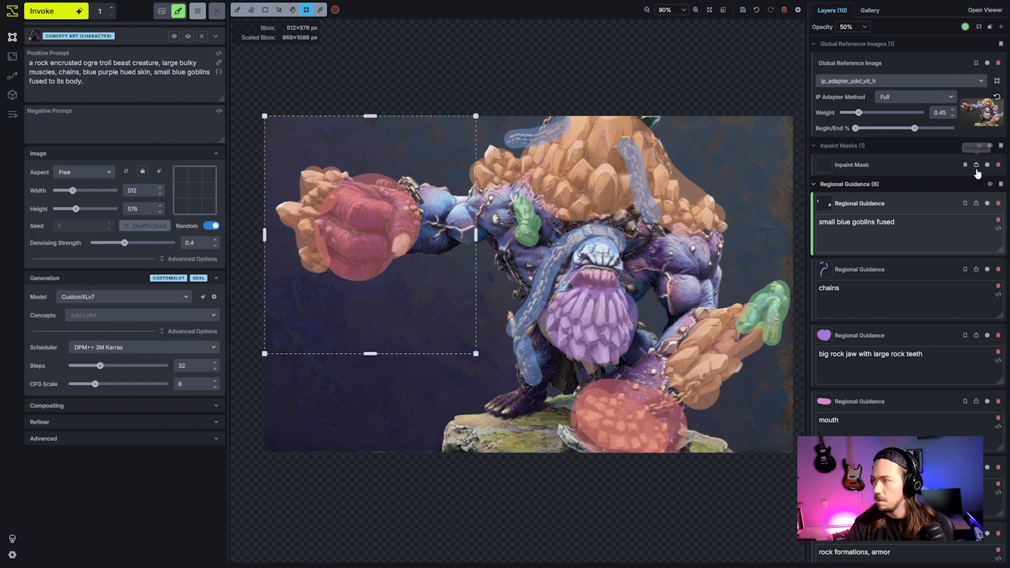
# - Hide and collapse the regional guidance layers, and hide both control layers
pyautogui.click(993, 185)
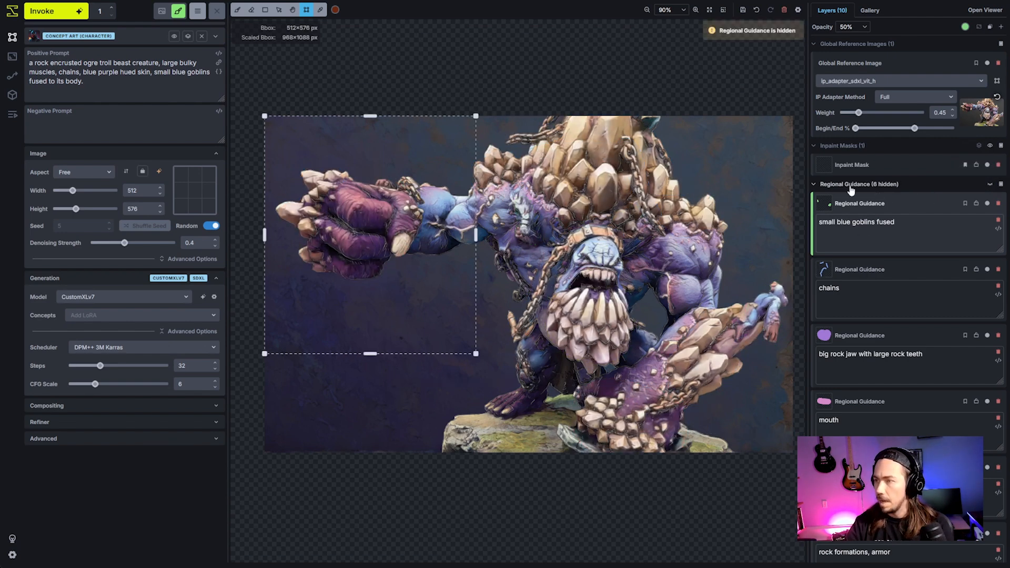
pyautogui.click(926, 184)
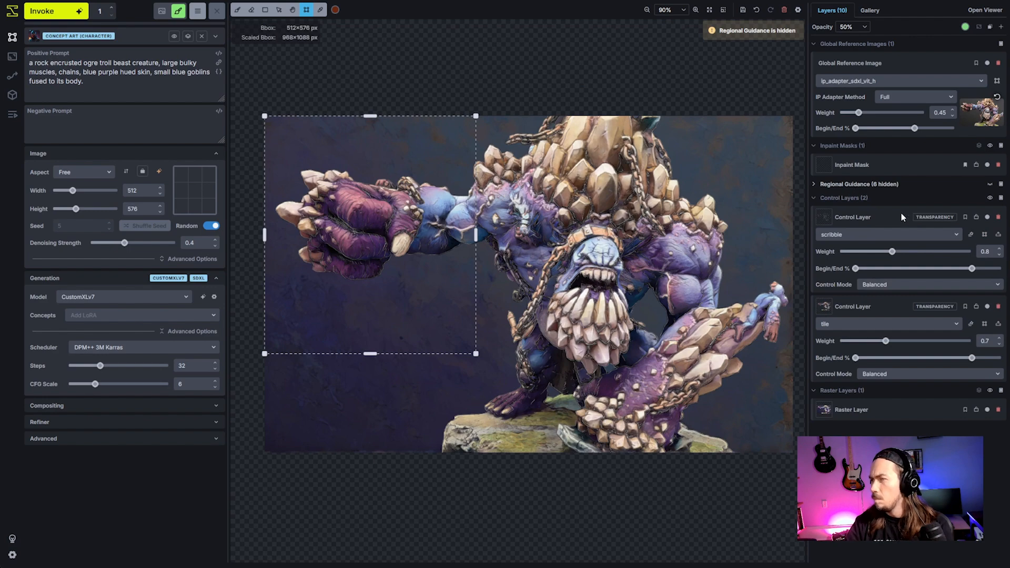
pyautogui.click(989, 198)
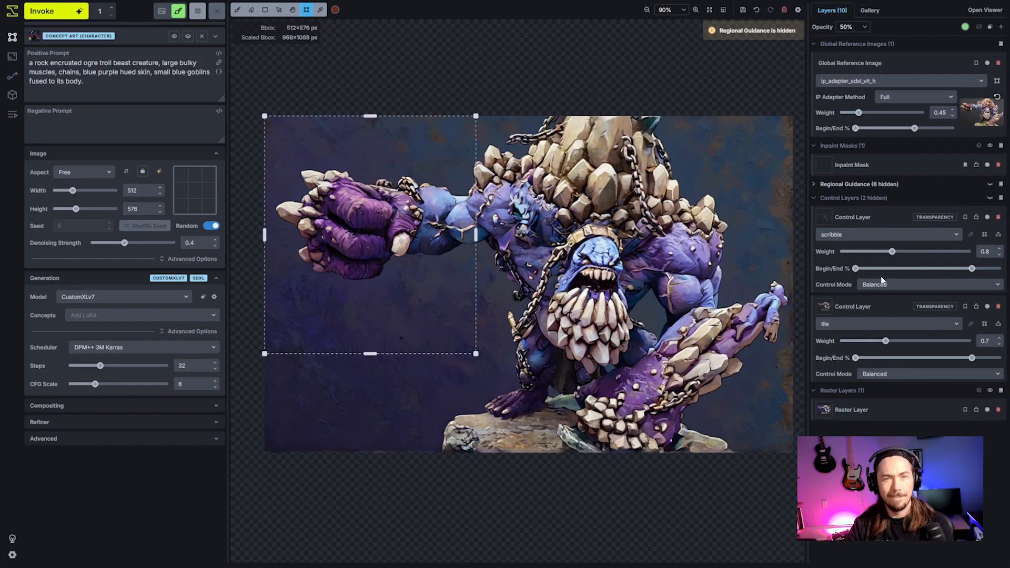
# - Move the bounding box over the ogre's head and torso, flush with the image's upper edge, and delete the global reference image
pyautogui.moveTo(366, 237); pyautogui.dragTo(657, 278)
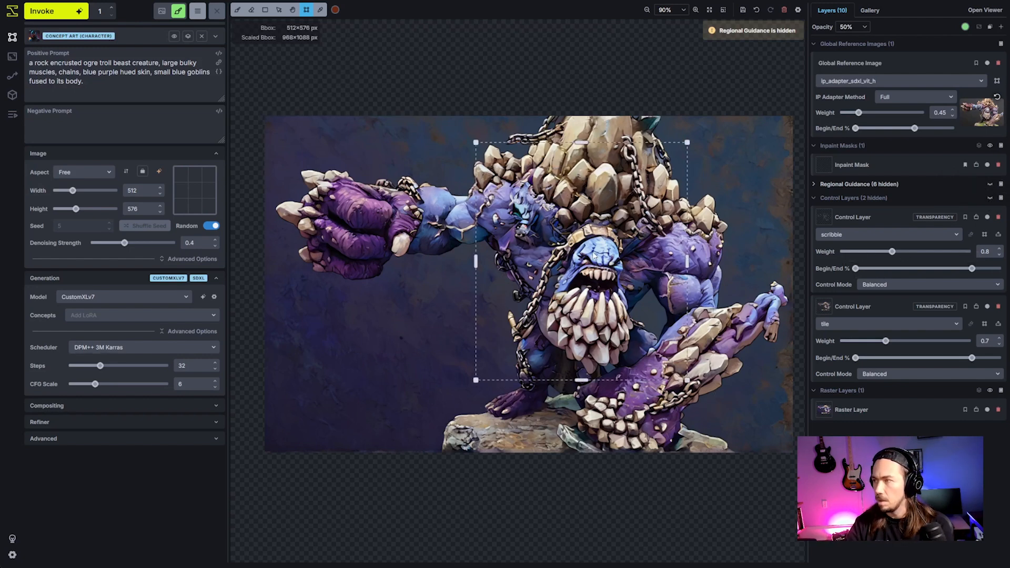
pyautogui.click(998, 65)
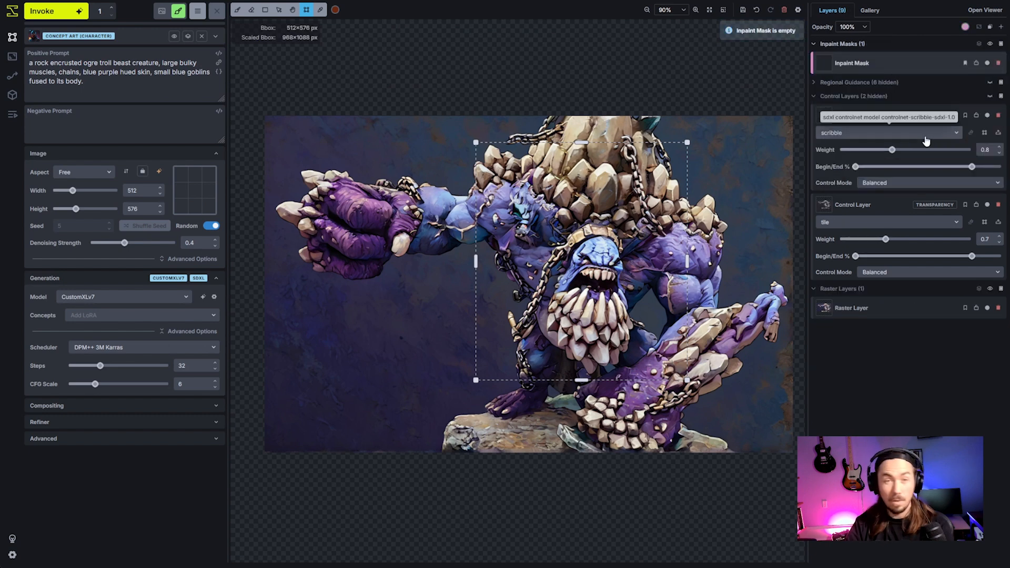
pyautogui.moveTo(550, 306); pyautogui.dragTo(550, 280)
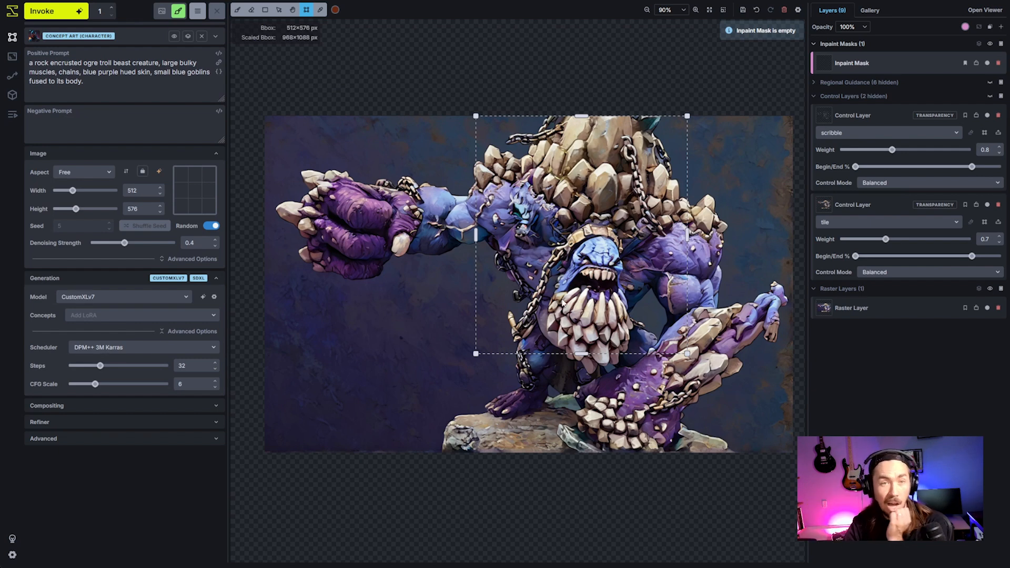
# - Show the control layers and disable the transparency effect on the tile control layer
pyautogui.rightClick(893, 206)
pyautogui.click(989, 96)
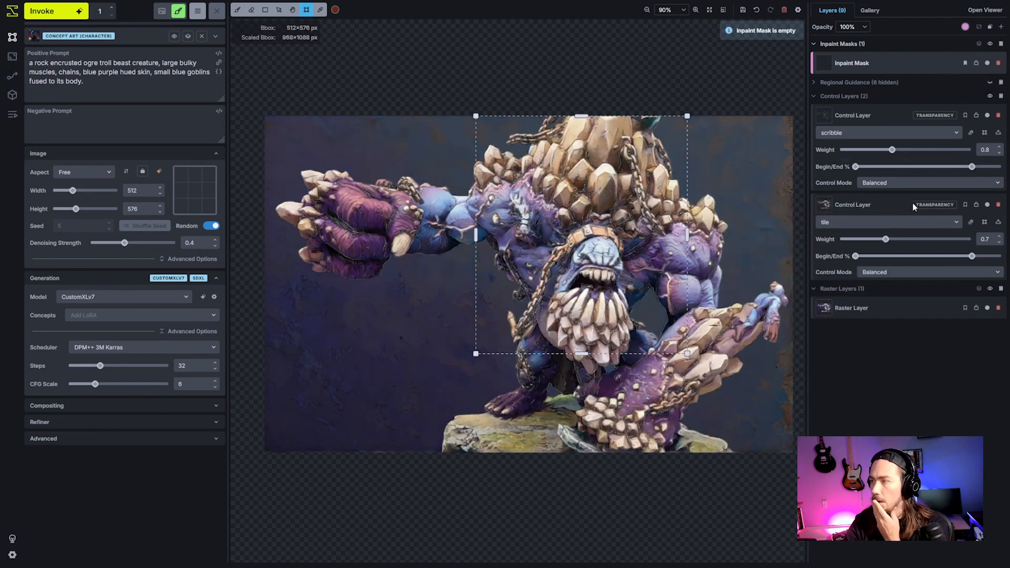
pyautogui.rightClick(882, 201)
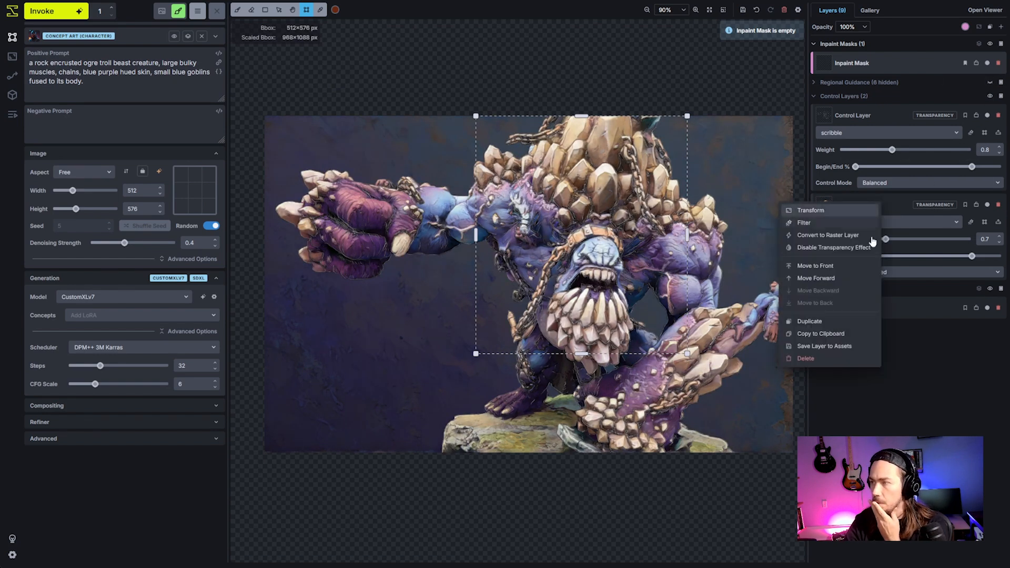
pyautogui.click(848, 254)
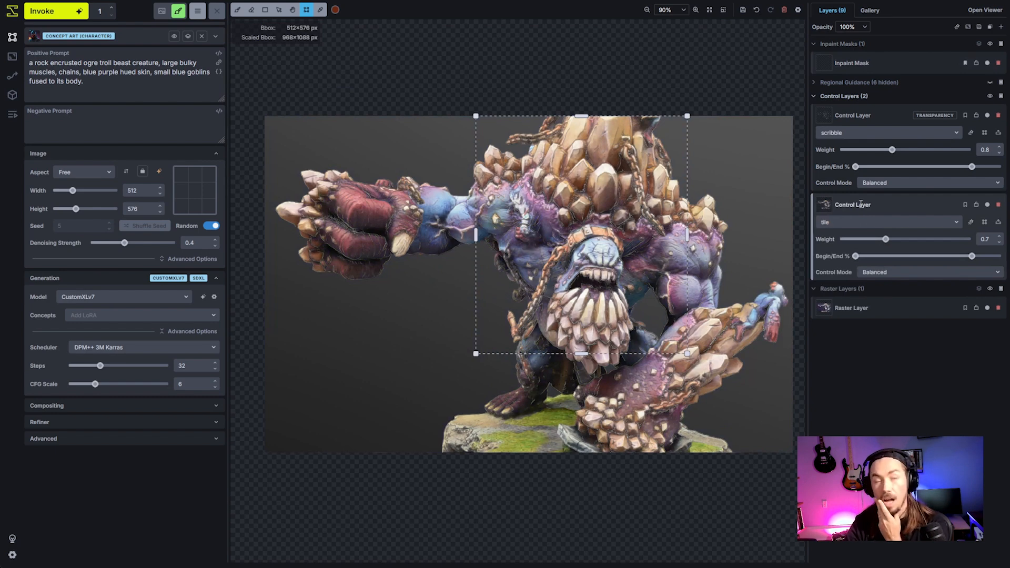
# - Switch the tile control layer's transparency effect on and off to compare how it overlays the new image
pyautogui.rightClick(883, 200)
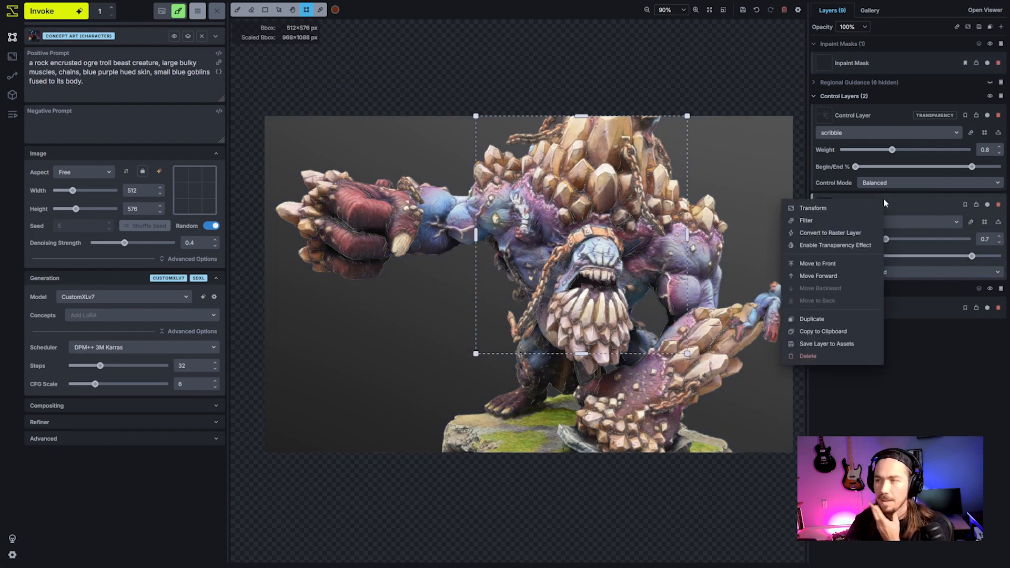
pyautogui.click(858, 246)
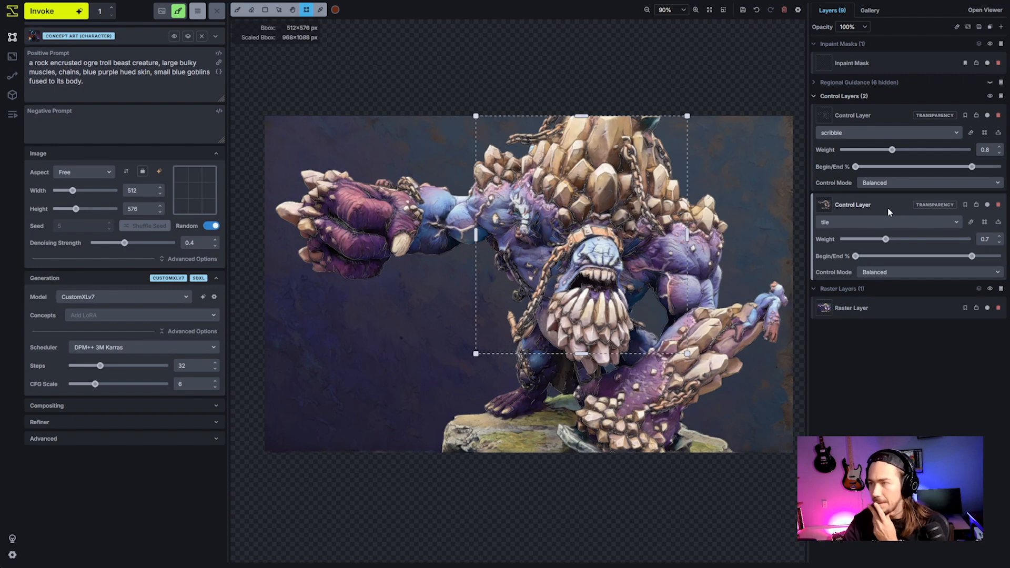
pyautogui.rightClick(888, 207)
pyautogui.click(864, 256)
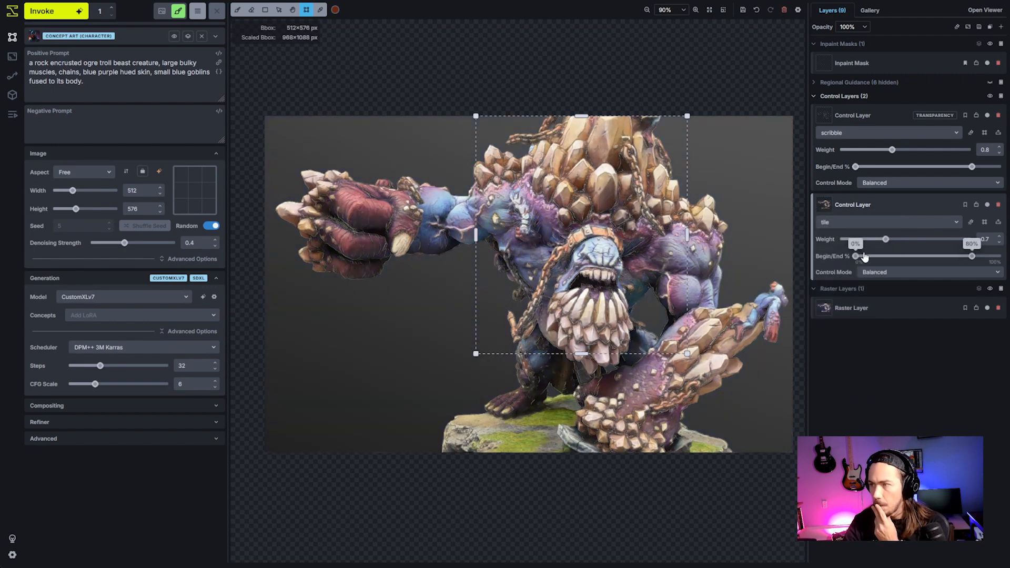
pyautogui.rightClick(933, 210)
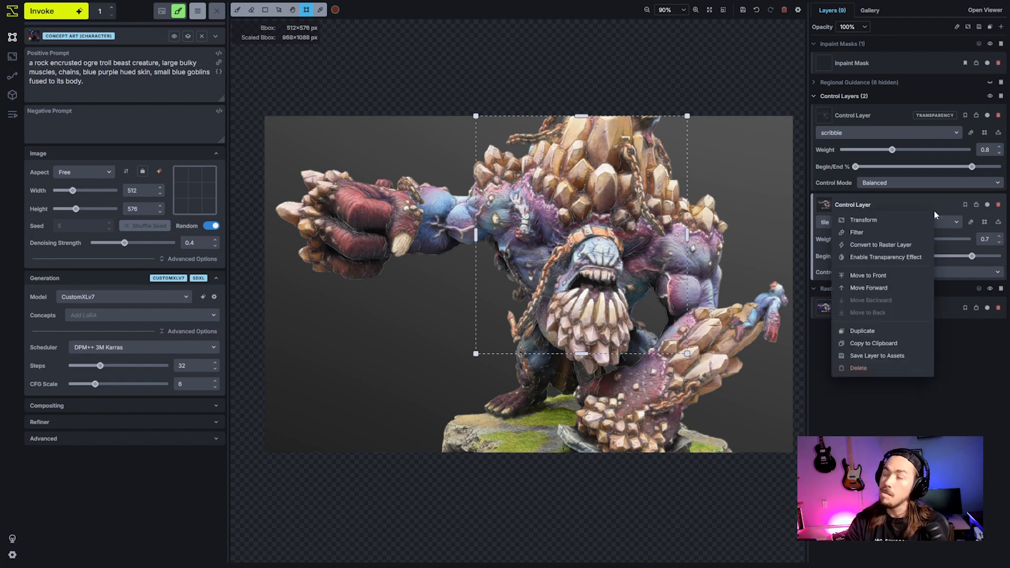
pyautogui.click(932, 200)
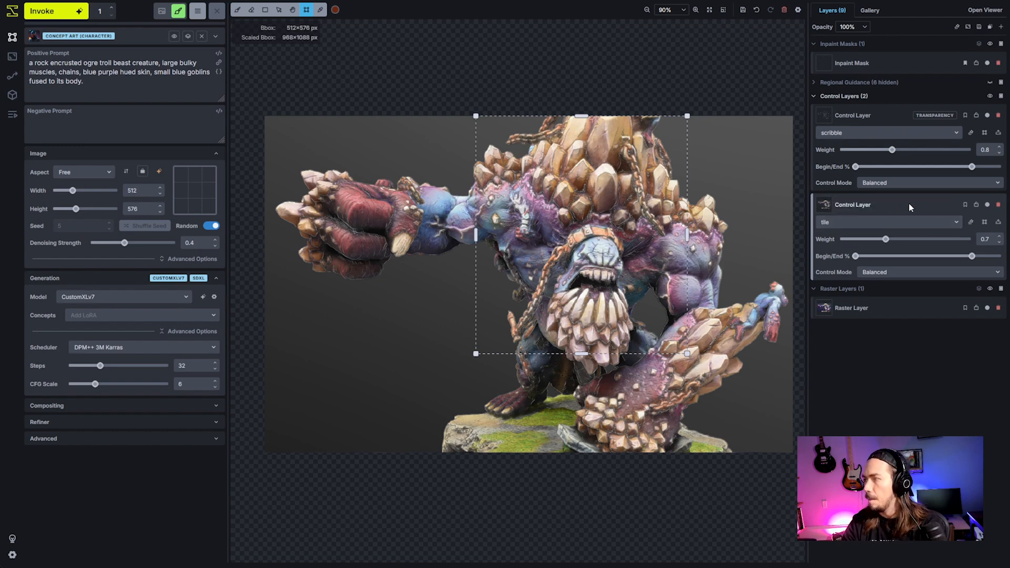
# - Hide both control layers and resize the bounding box to 448×448 px around the ogre's face and beard
pyautogui.rightClick(908, 203)
pyautogui.click(894, 200)
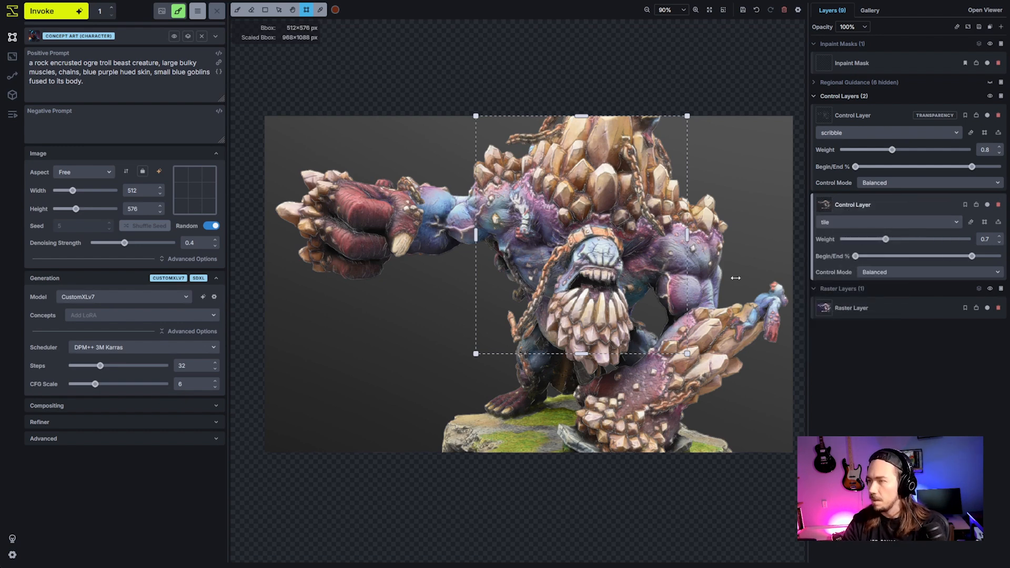
pyautogui.click(989, 96)
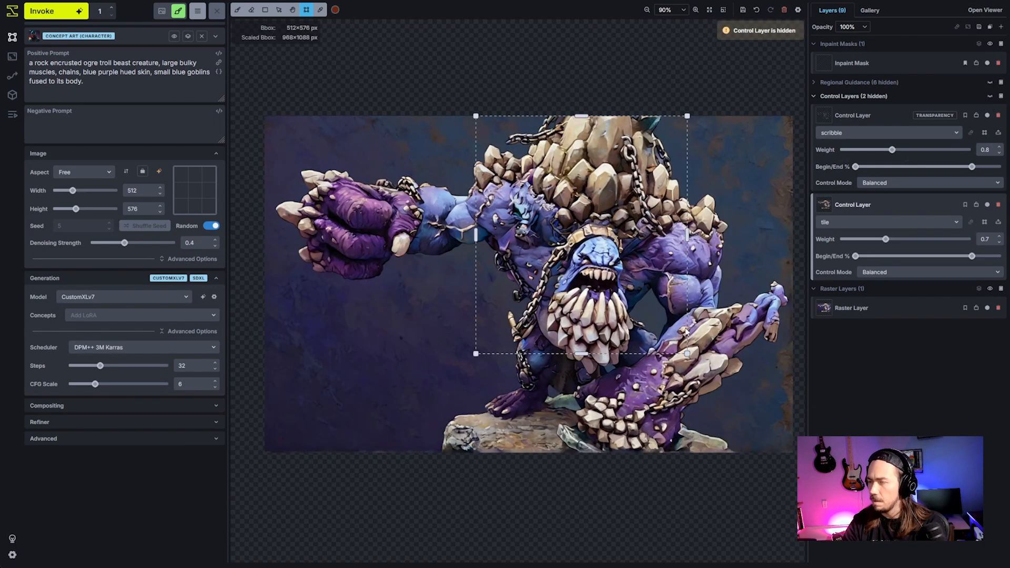
pyautogui.moveTo(687, 354); pyautogui.dragTo(660, 403)
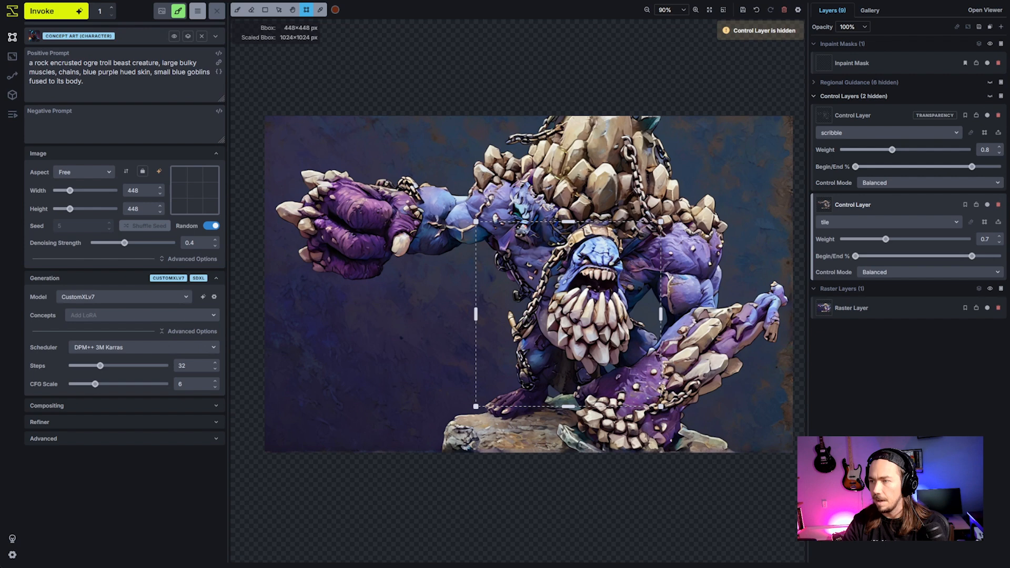
# - Paint the inpaint mask over the ogre's face, beard and chain, and regenerate the area at denoising strength 0.6
pyautogui.click(892, 62)
pyautogui.press('b')
pyautogui.press(']')
pyautogui.moveTo(526, 381)
pyautogui.mouseDown()
pyautogui.moveTo(516, 322)
pyautogui.moveTo(552, 262)
pyautogui.moveTo(575, 245)
pyautogui.moveTo(603, 239)
pyautogui.moveTo(616, 254)
pyautogui.moveTo(598, 256)
pyautogui.moveTo(575, 324)
pyautogui.moveTo(591, 341)
pyautogui.moveTo(608, 314)
pyautogui.mouseUp()
pyautogui.press(']')
pyautogui.press(']')
pyautogui.press(']')
pyautogui.press(']')
pyautogui.press(']')
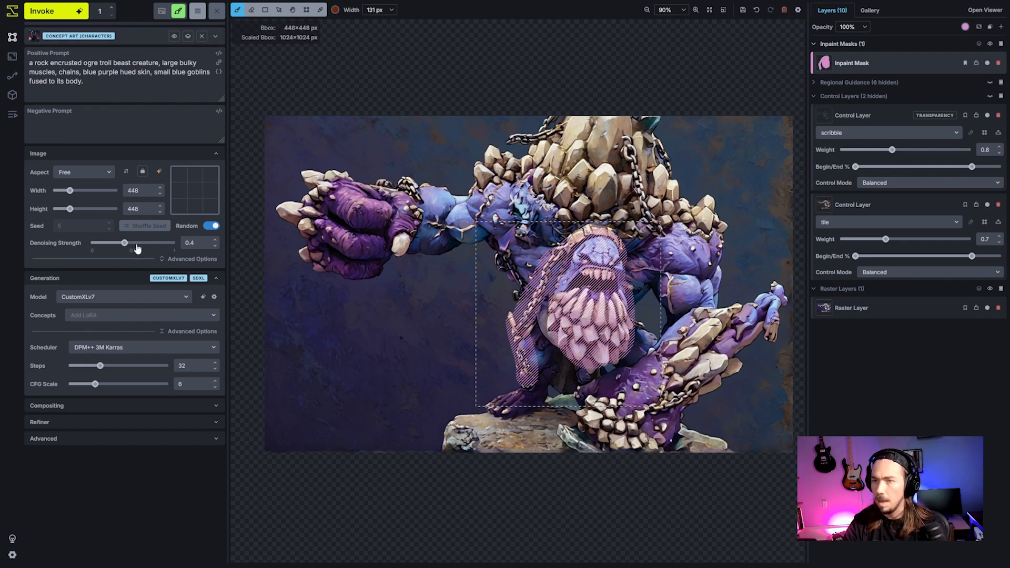
pyautogui.moveTo(138, 246); pyautogui.dragTo(143, 245)
pyautogui.click(52, 11)
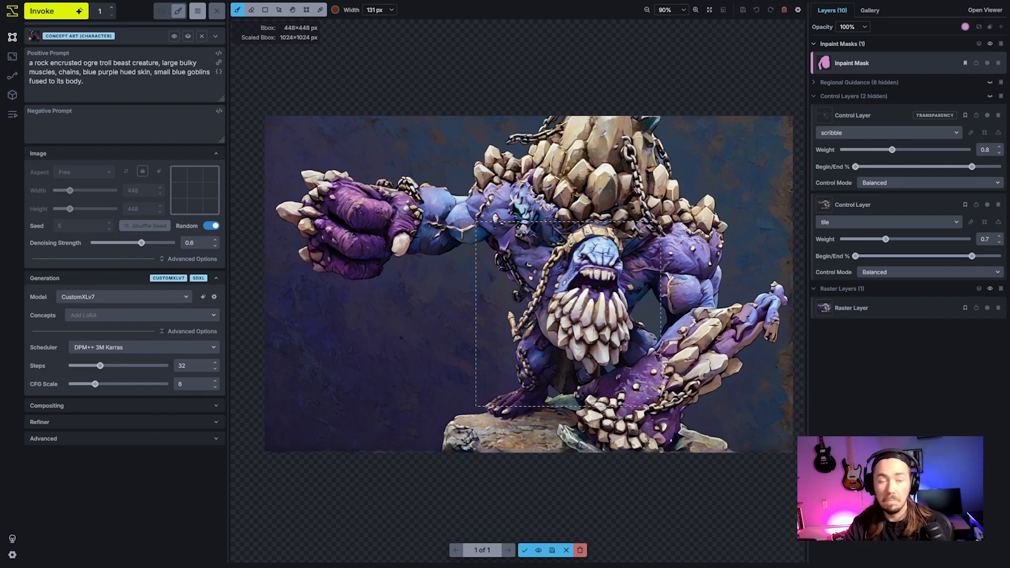
# - Compare the regenerated face with the original image and accept the result
pyautogui.scroll(3, 611, 368)
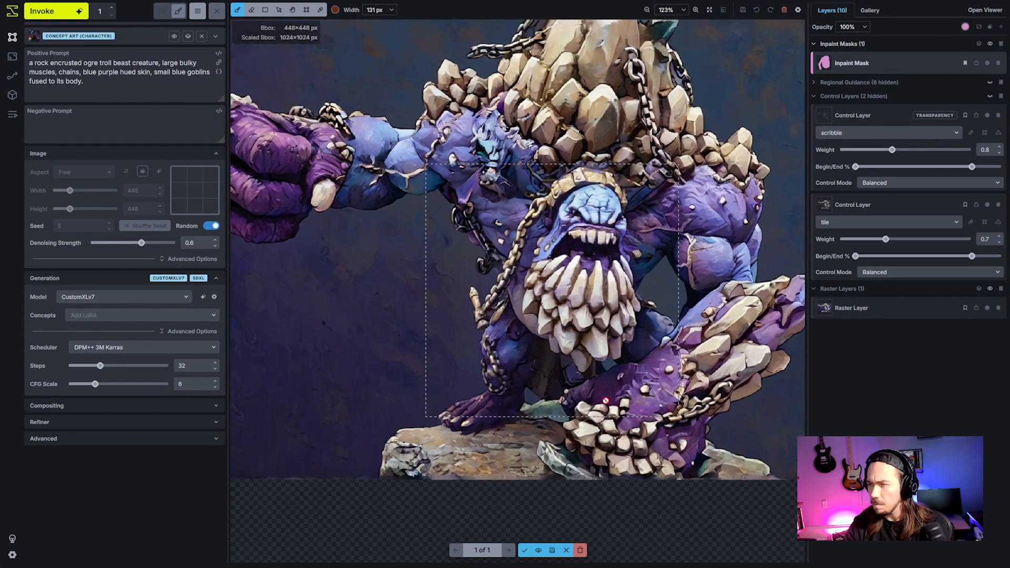
pyautogui.click(540, 551)
pyautogui.click(540, 551)
pyautogui.click(540, 551)
pyautogui.click(540, 551)
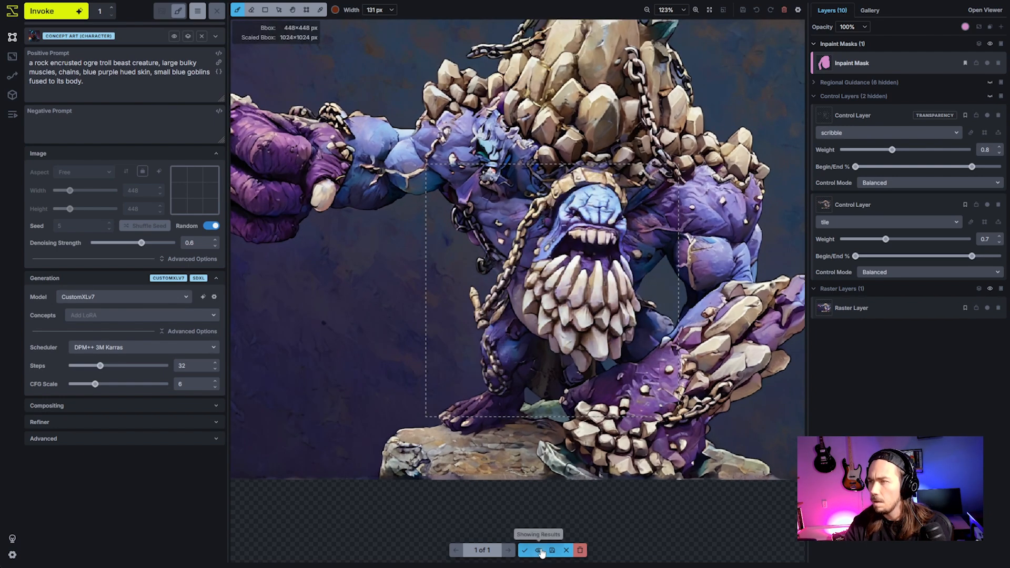
pyautogui.click(540, 551)
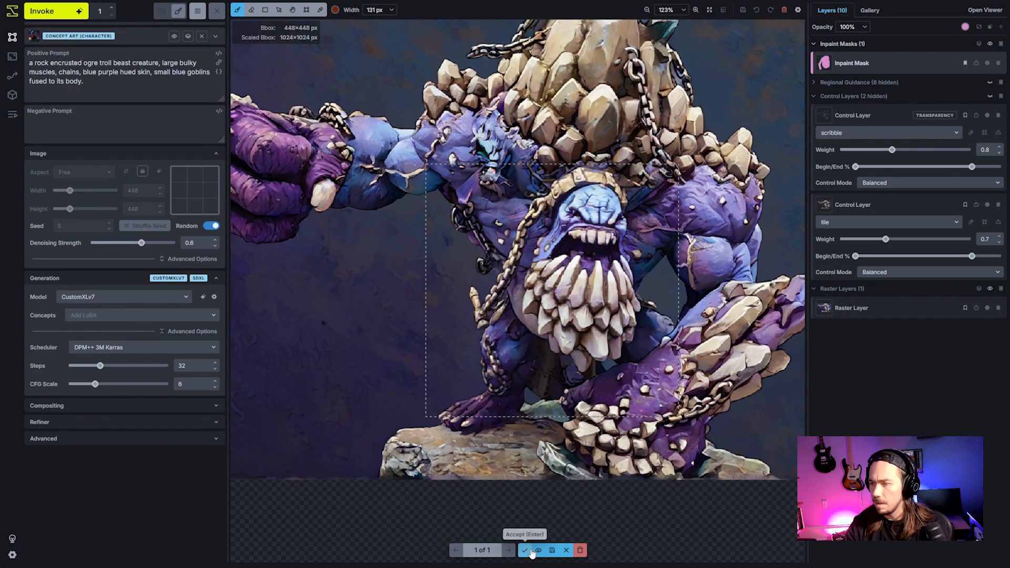
pyautogui.click(525, 550)
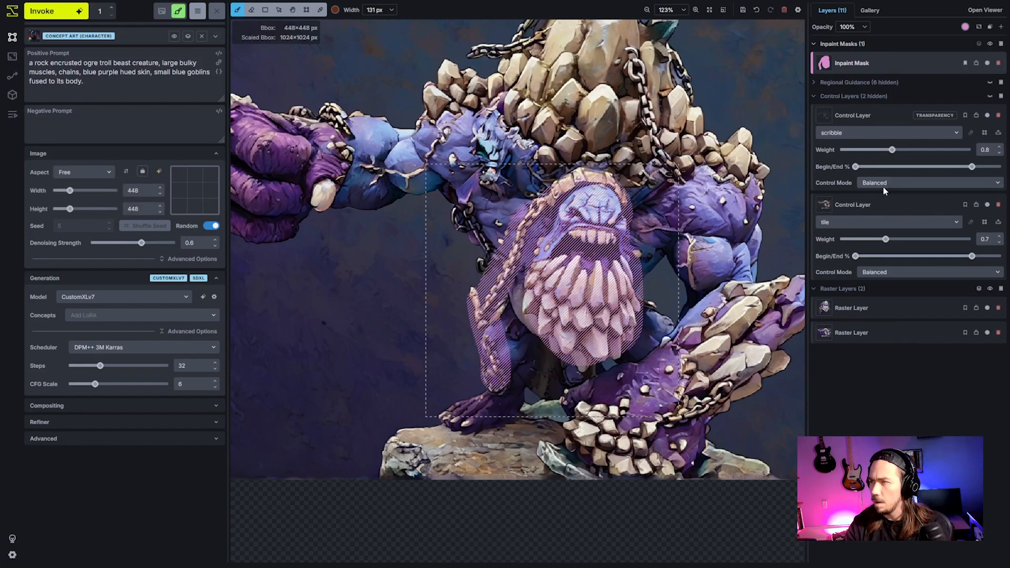
# - Set the tile control layer's weight to 0.5 and the scribble control layer's weight to 0.65
pyautogui.moveTo(883, 241); pyautogui.dragTo(872, 240)
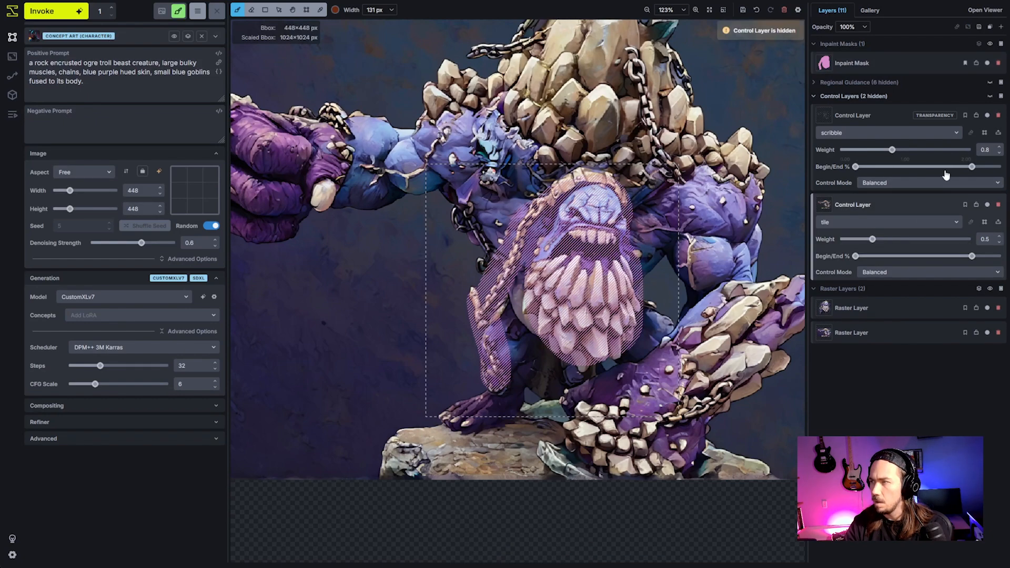
pyautogui.moveTo(891, 150); pyautogui.dragTo(882, 153)
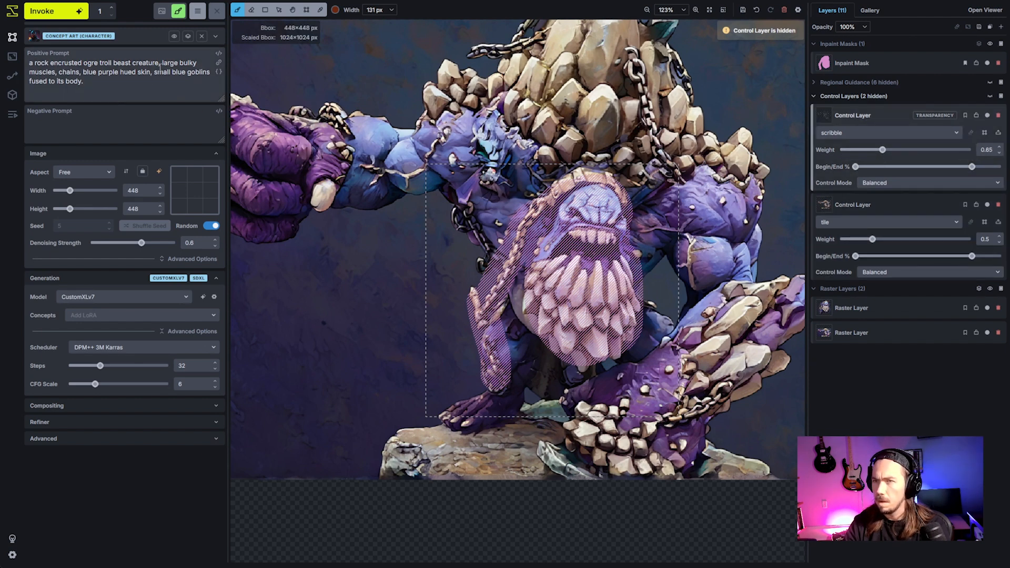
# - Add "face of" to the start of the positive prompt and generate a new version of the masked face
pyautogui.click(29, 63)
pyautogui.write('face of')
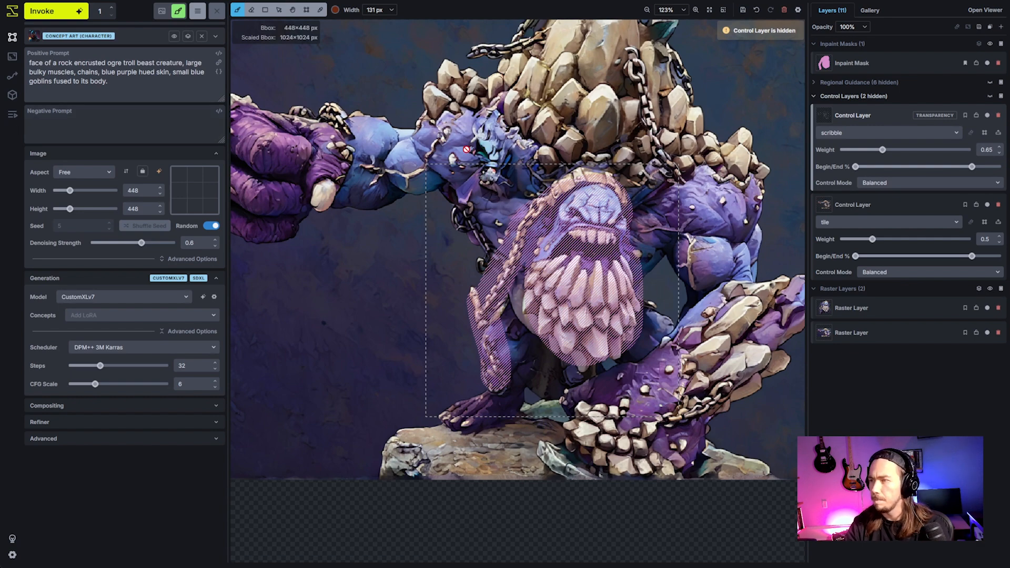
pyautogui.click(53, 10)
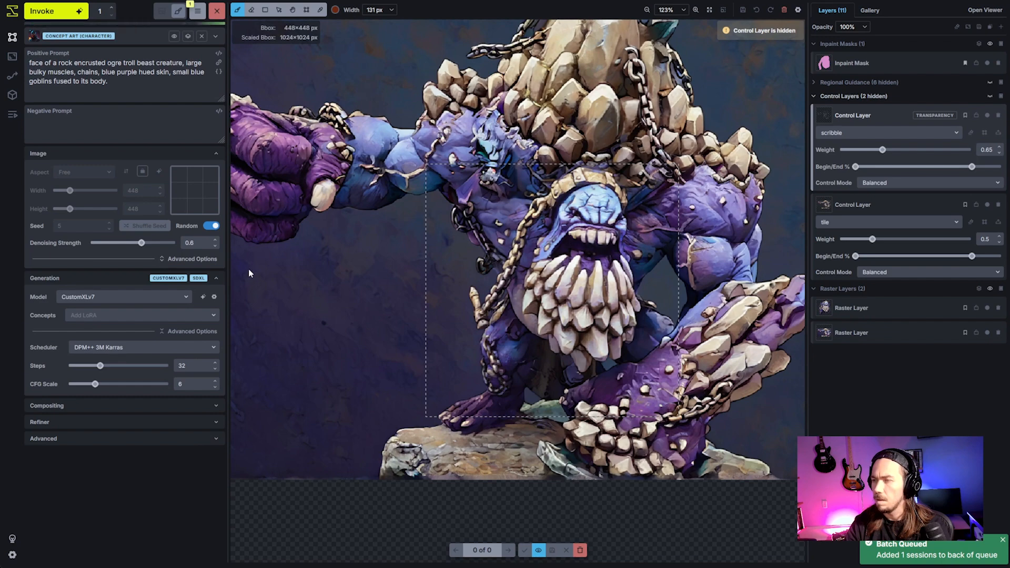
# - Inspect the new face up close and within the whole figure, and accept it
pyautogui.scroll(3, 524, 262)
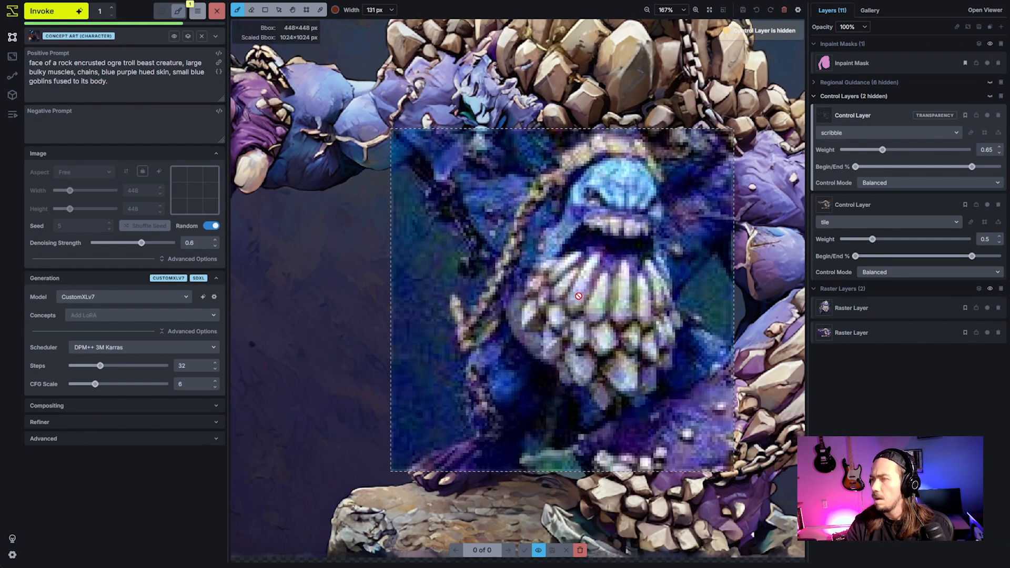
pyautogui.scroll(2, 656, 283)
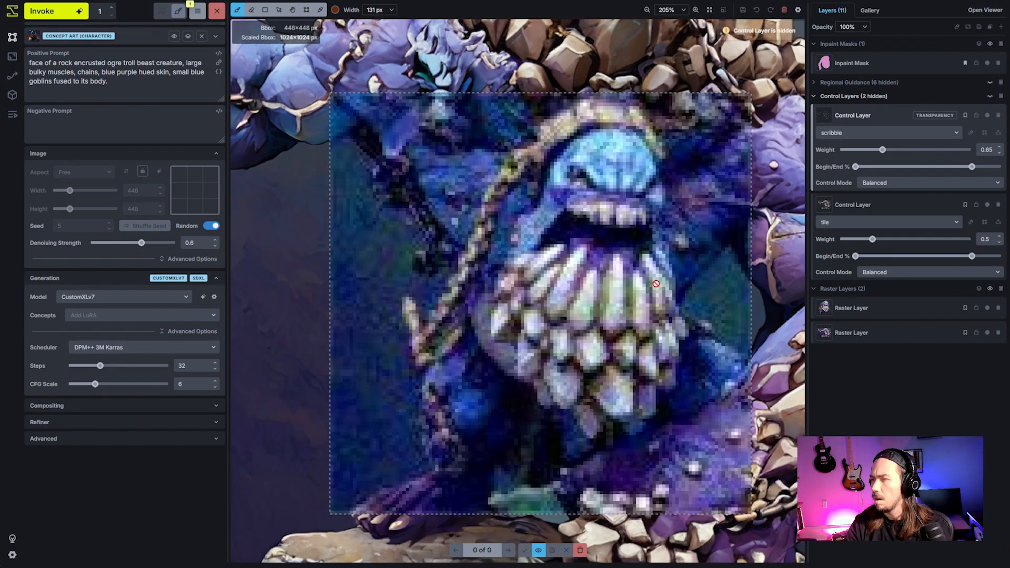
pyautogui.scroll(-2, 655, 283)
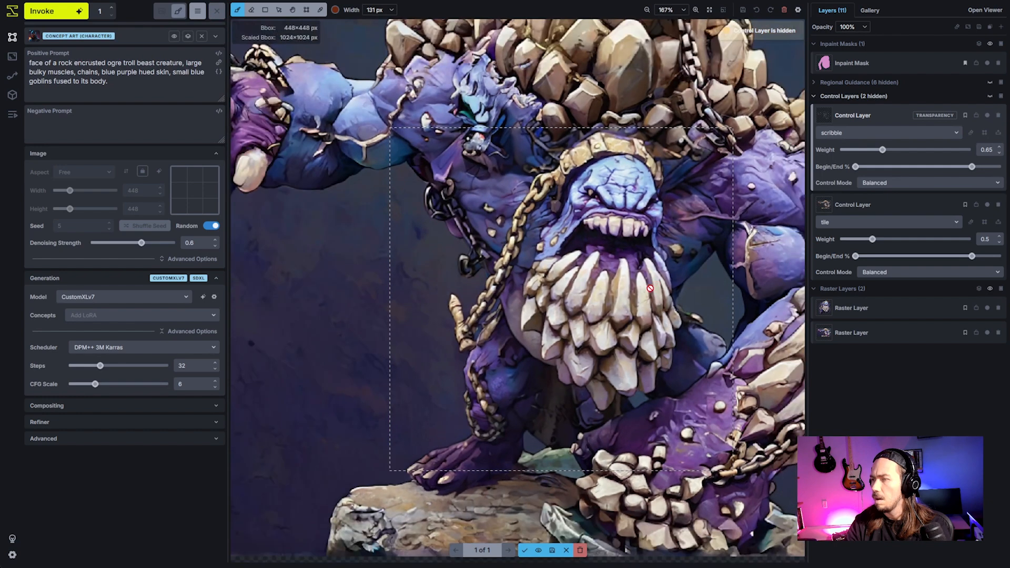
pyautogui.scroll(1, 650, 288)
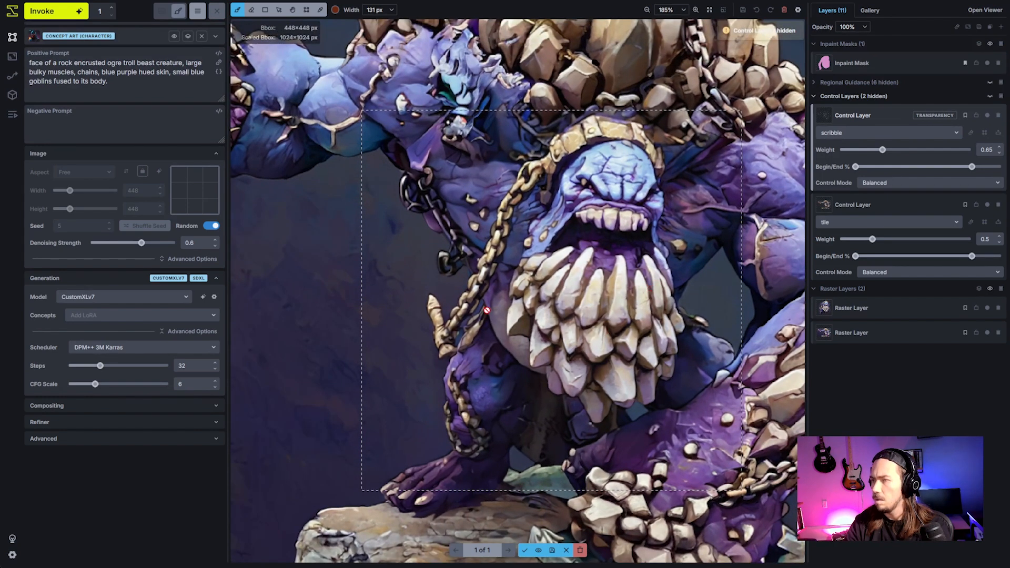
pyautogui.scroll(-5, 463, 326)
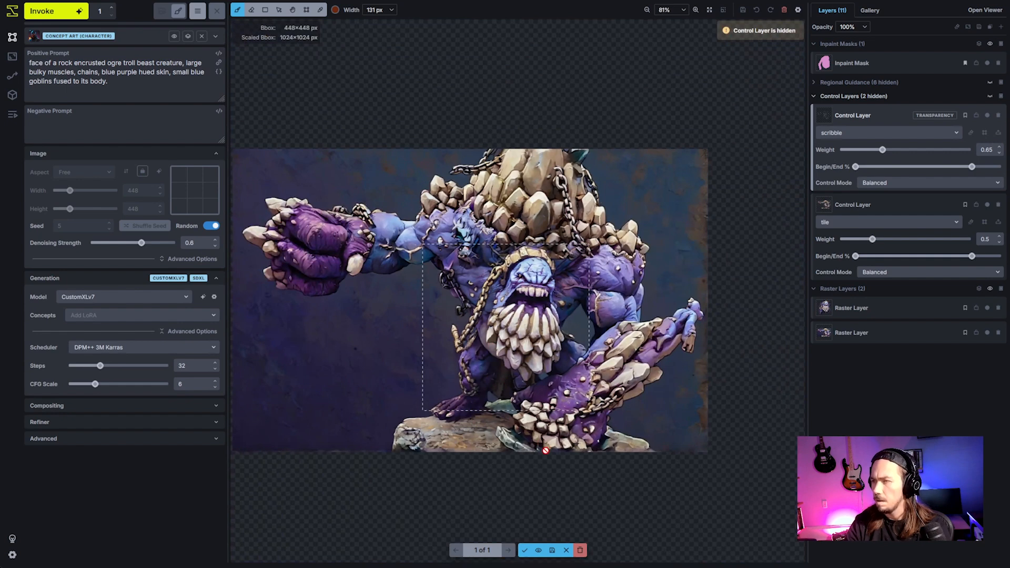
pyautogui.click(524, 550)
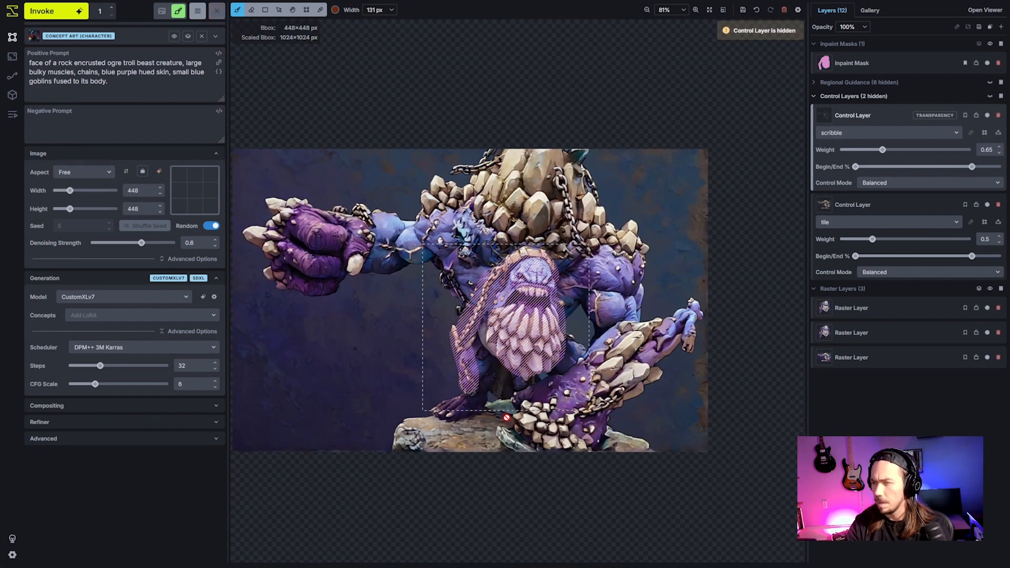
# - Clear the inpaint mask and move the 448×448 px bounding box over the ogre's chained leg and foot beside the beard
pyautogui.click(868, 61)
pyautogui.hotkey('shift', 'c')
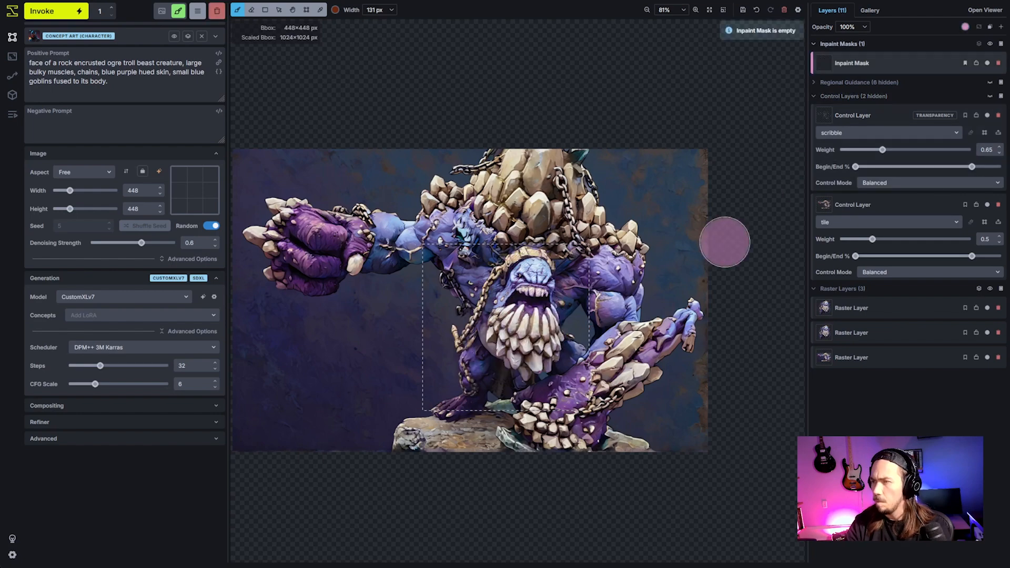
pyautogui.scroll(-2, 578, 408)
pyautogui.scroll(2, 597, 421)
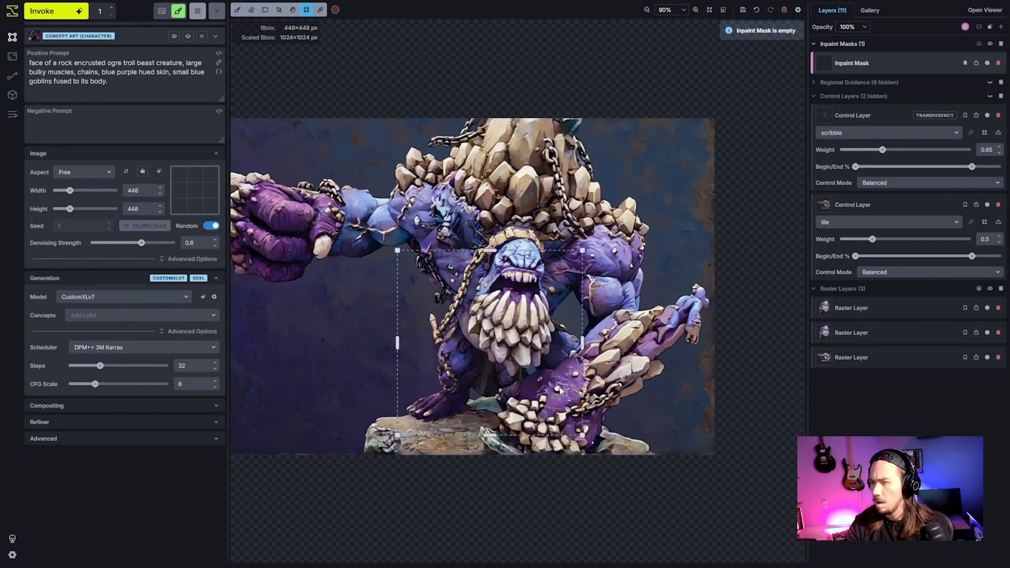
pyautogui.press('c')
pyautogui.moveTo(517, 409)
pyautogui.mouseDown()
pyautogui.moveTo(490, 416)
pyautogui.moveTo(432, 404)
pyautogui.moveTo(443, 393)
pyautogui.moveTo(418, 342)
pyautogui.mouseUp()
# - Mask the chained leg and foot, regenerate them at denoising strength 0.75, and accept the result
pyautogui.press('b')
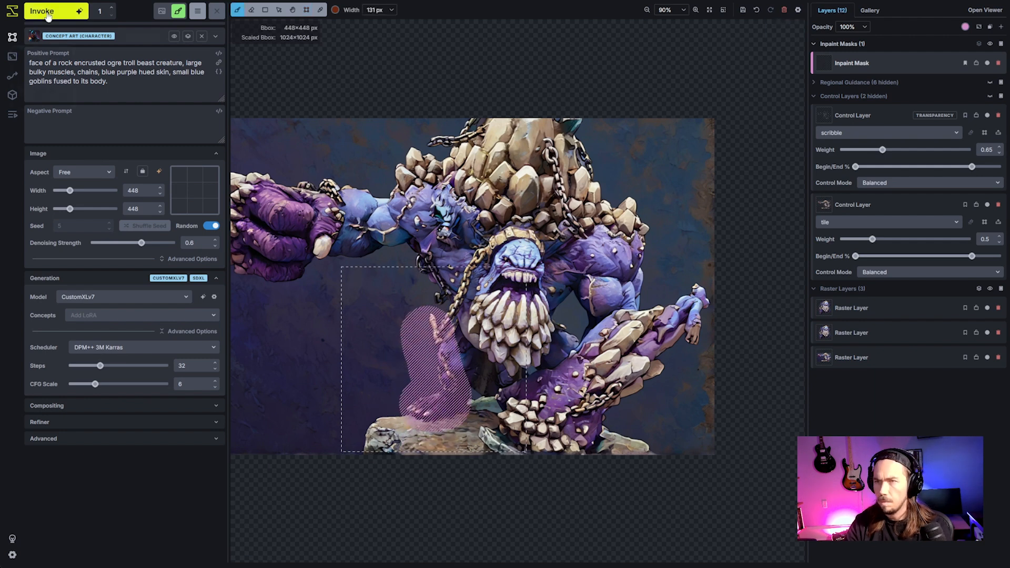
pyautogui.click(154, 243)
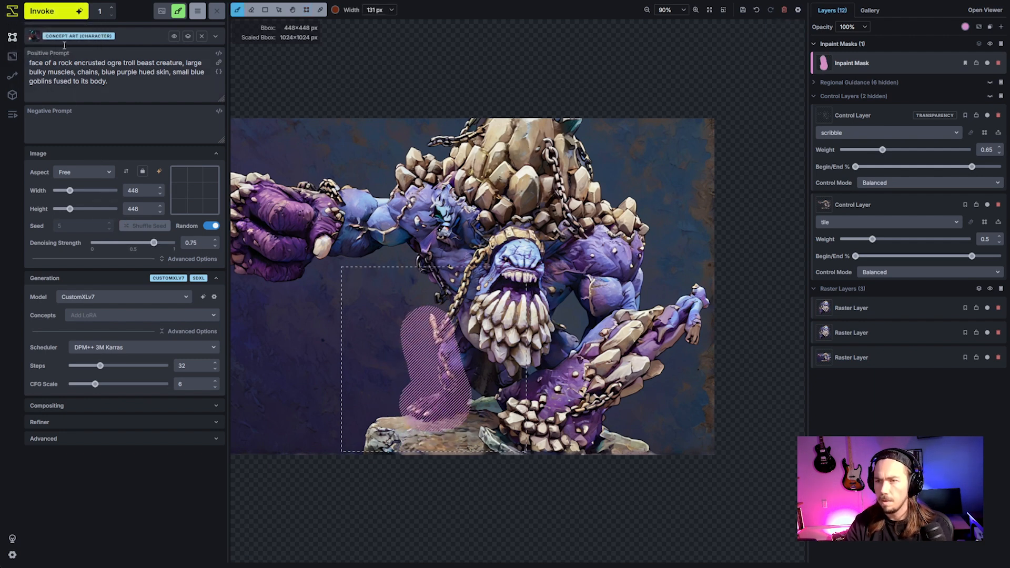
pyautogui.click(74, 12)
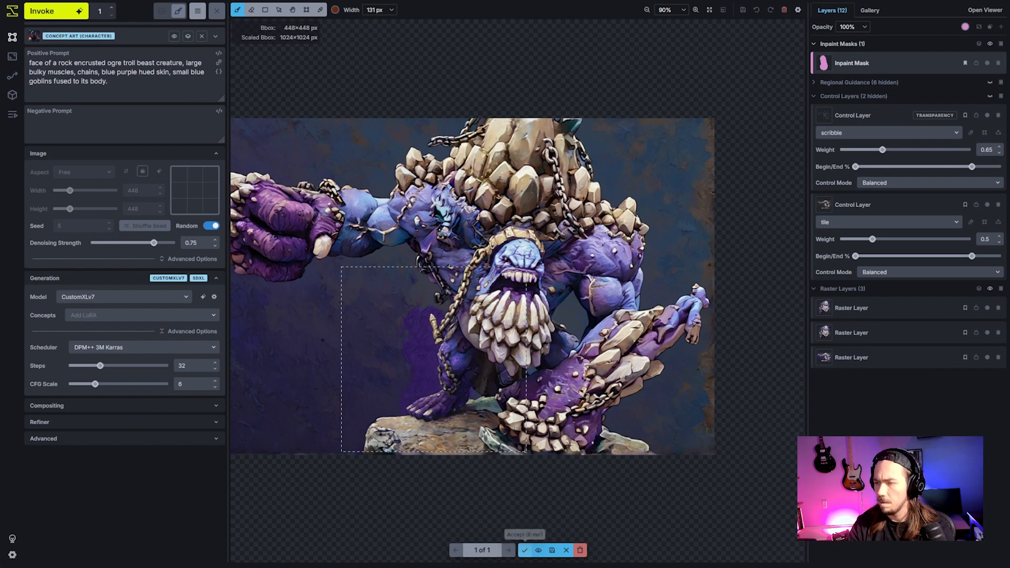
pyautogui.click(524, 550)
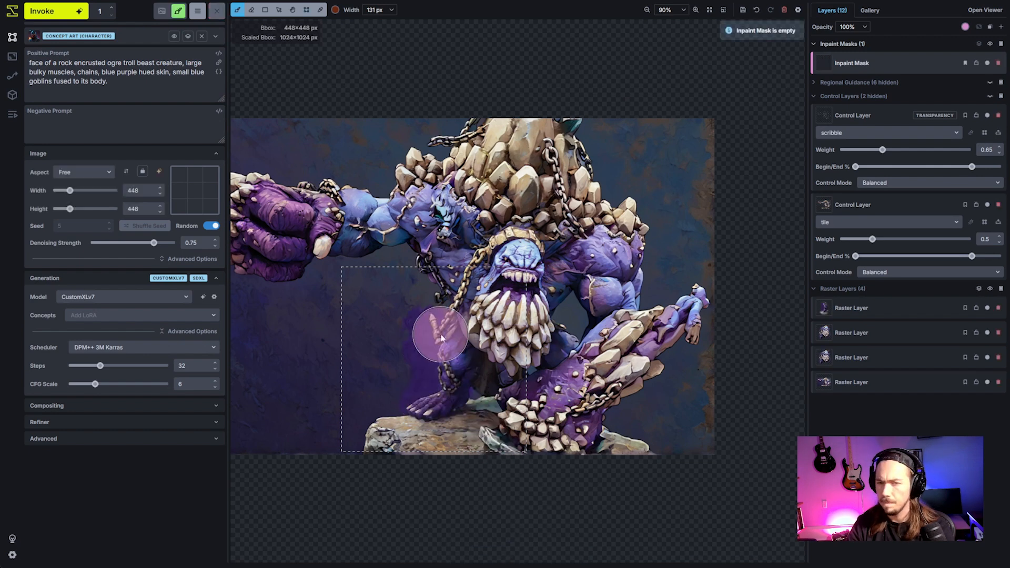
# - Move the bounding box over the small goblin on the rocky arm and shrink it to 320×320 px
pyautogui.press('c')
pyautogui.moveTo(428, 333)
pyautogui.mouseDown()
pyautogui.moveTo(590, 343)
pyautogui.moveTo(659, 335)
pyautogui.mouseUp()
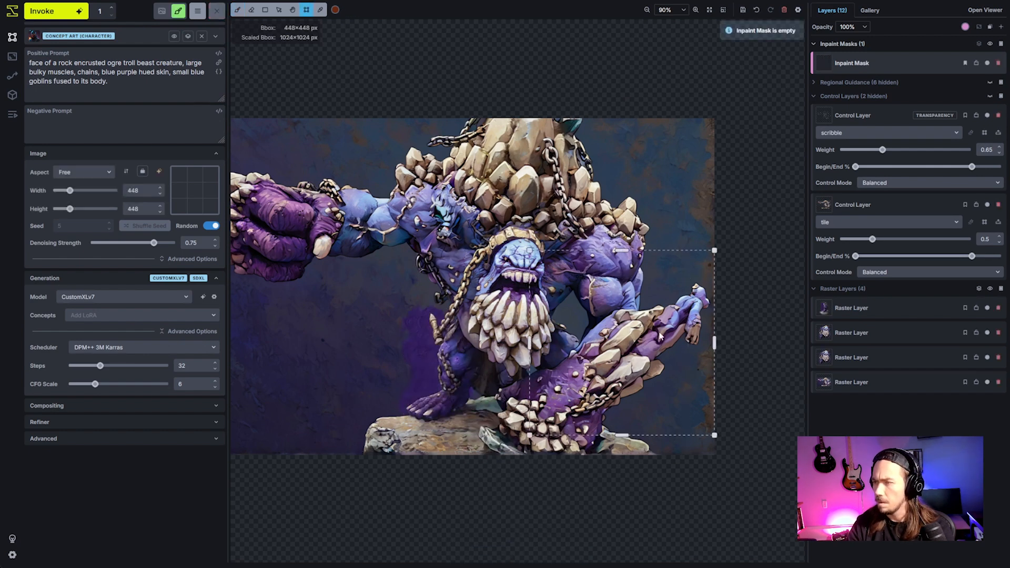
pyautogui.moveTo(530, 434); pyautogui.dragTo(582, 383)
pyautogui.moveTo(647, 344); pyautogui.dragTo(648, 359)
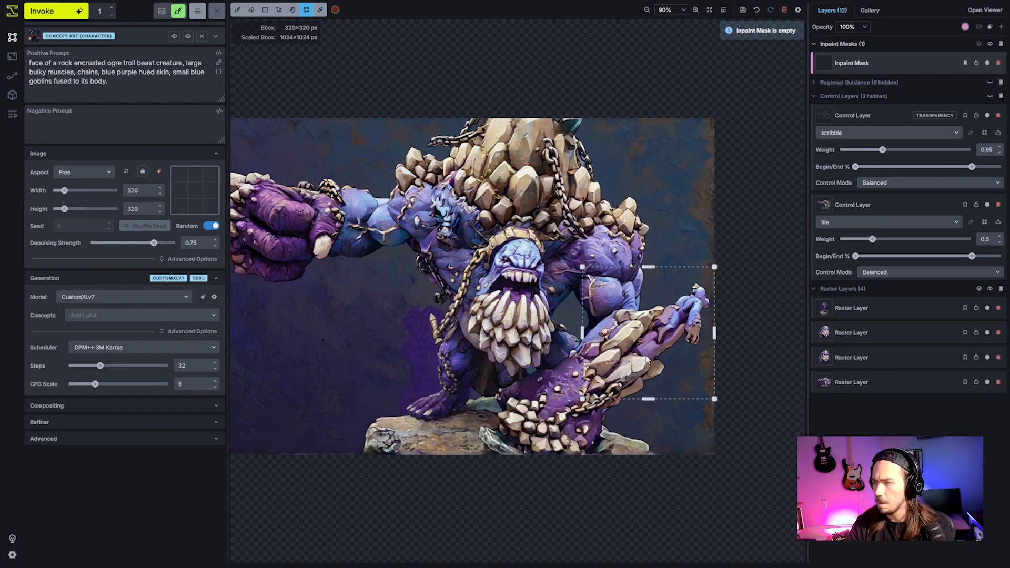
# - Rewrite the positive prompt as "small blue goblin fused to a rock formation, blue purple hued skin,"
pyautogui.moveTo(31, 63); pyautogui.dragTo(200, 82)
pyautogui.hotkey('ctrl', 'c')
pyautogui.press('BackSpace')
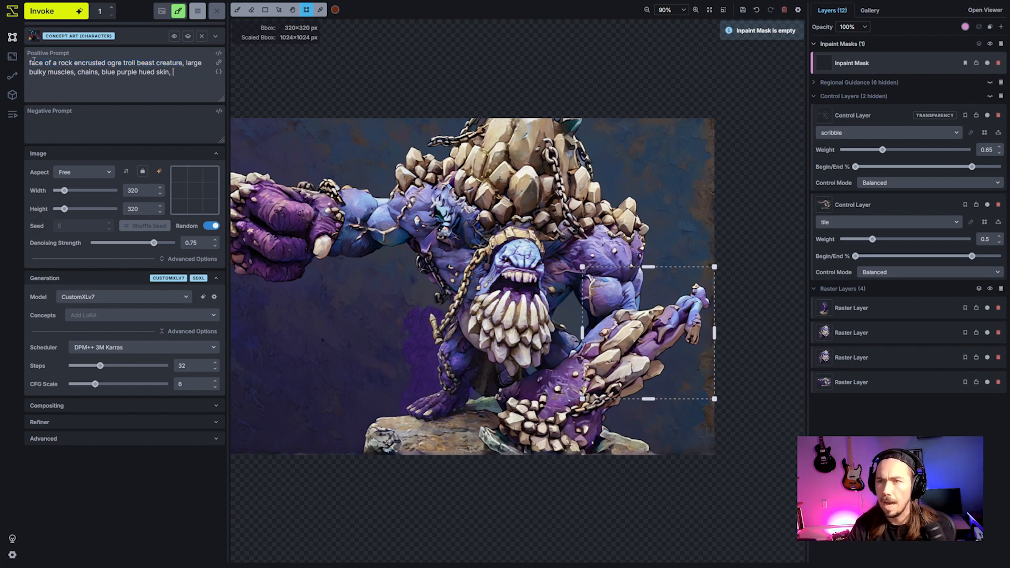
pyautogui.moveTo(29, 63); pyautogui.dragTo(182, 63)
pyautogui.hotkey('ctrl', 'v')
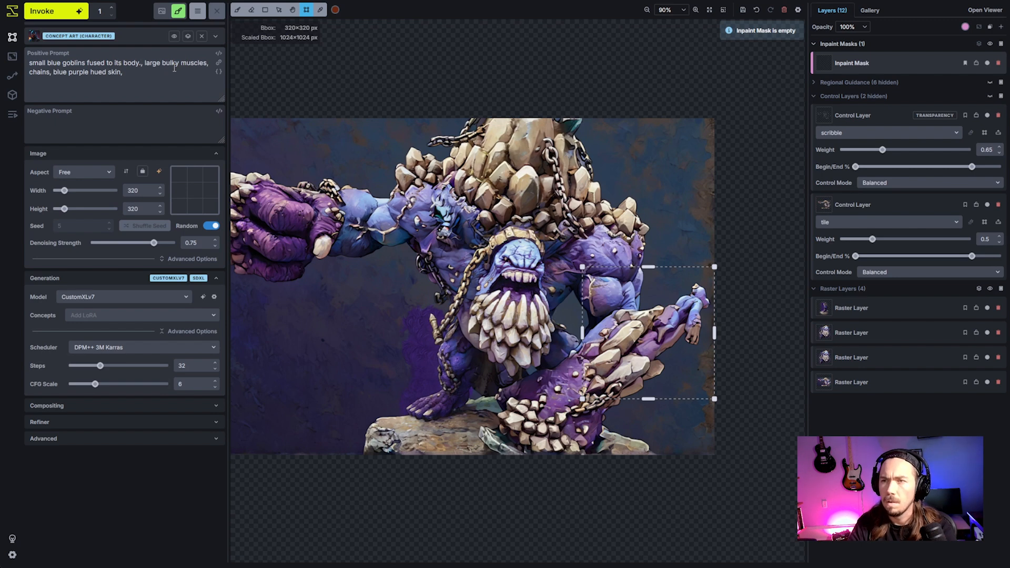
pyautogui.press('BackSpace')
pyautogui.hotkey('ctrl', 'shift', 'Right')
pyautogui.hotkey('ctrl', 'shift', 'Right')
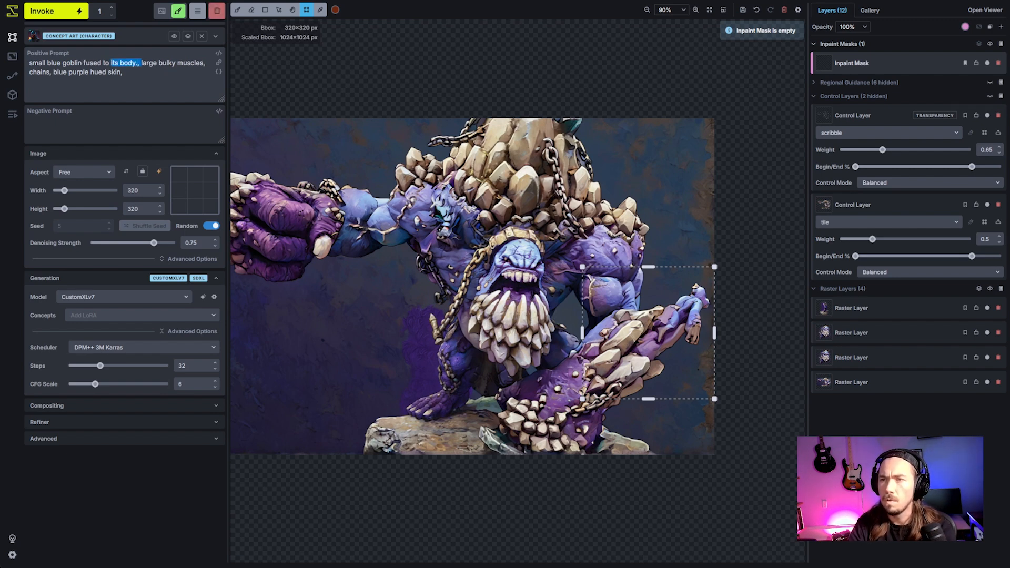
pyautogui.write('a rock formation')
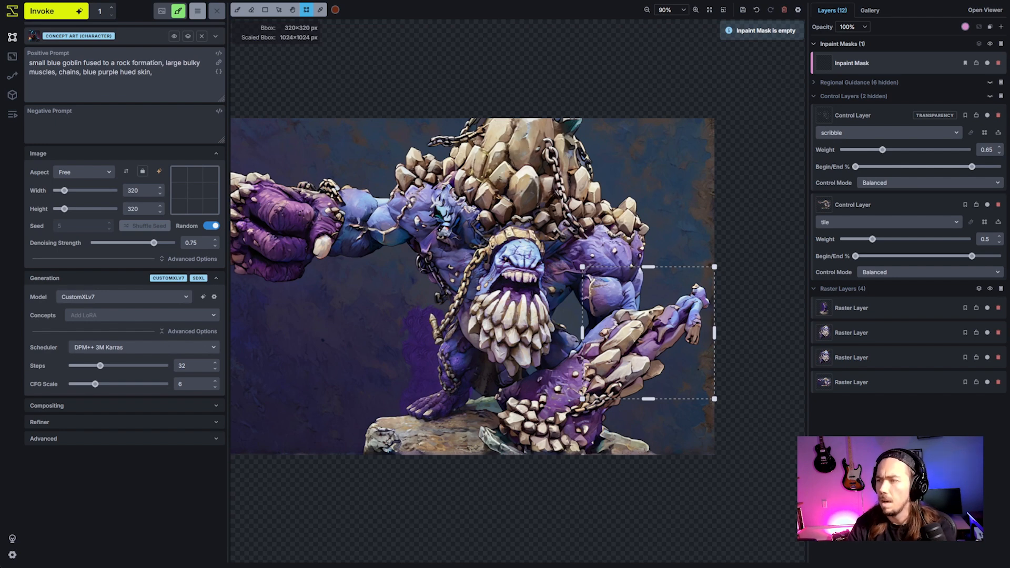
pyautogui.moveTo(166, 64); pyautogui.dragTo(79, 78)
pyautogui.press('BackSpace')
# - Paint the inpaint mask over the small goblin at the end of the rocky arm and regenerate it
pyautogui.click(237, 9)
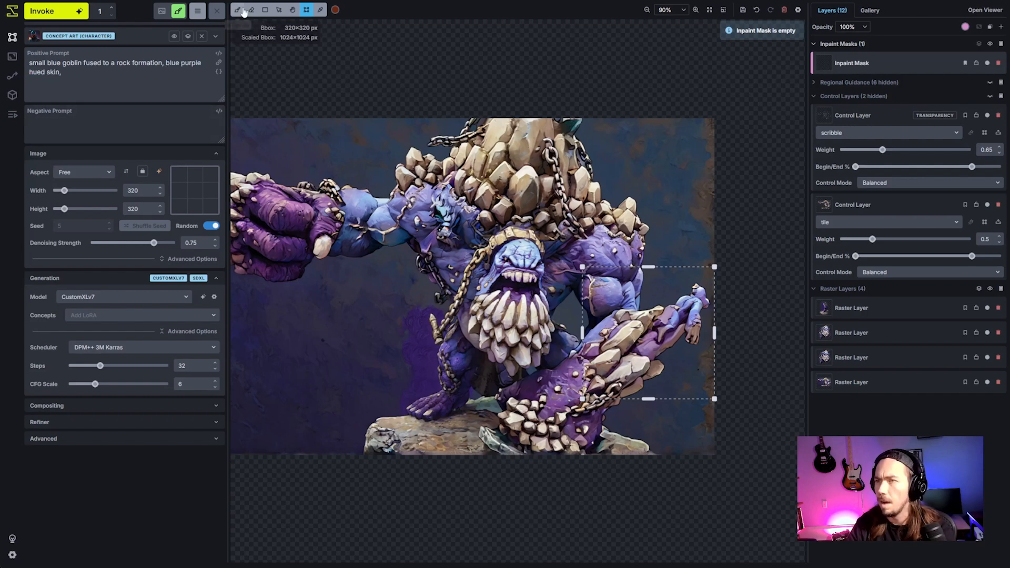
pyautogui.moveTo(678, 327); pyautogui.dragTo(695, 311)
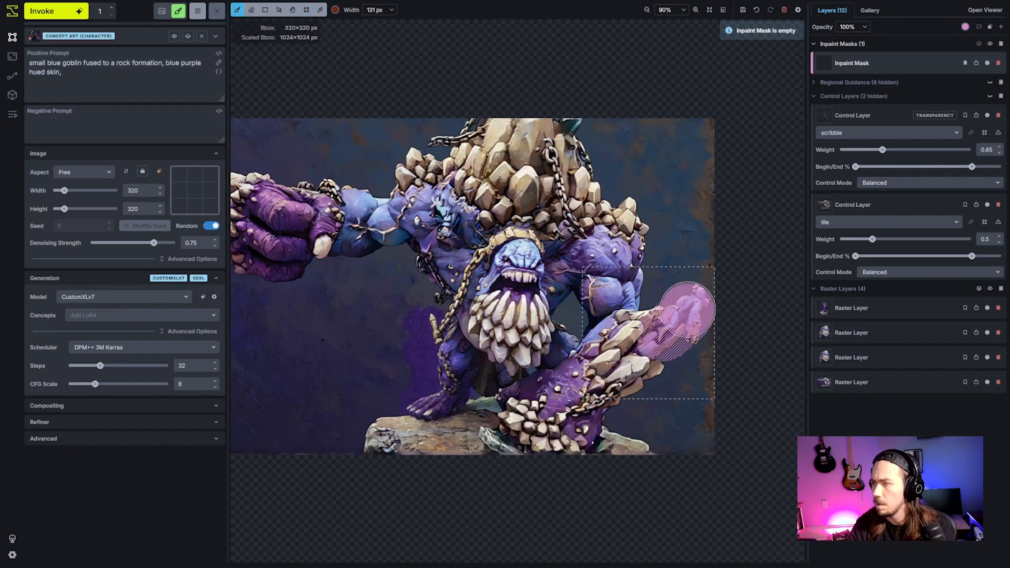
pyautogui.click(50, 11)
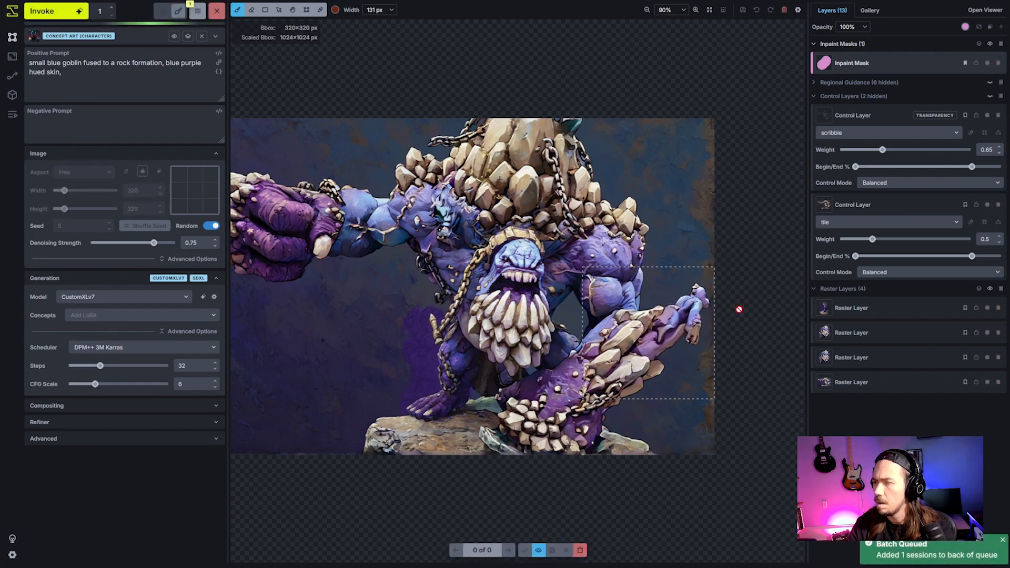
pyautogui.scroll(5, 739, 310)
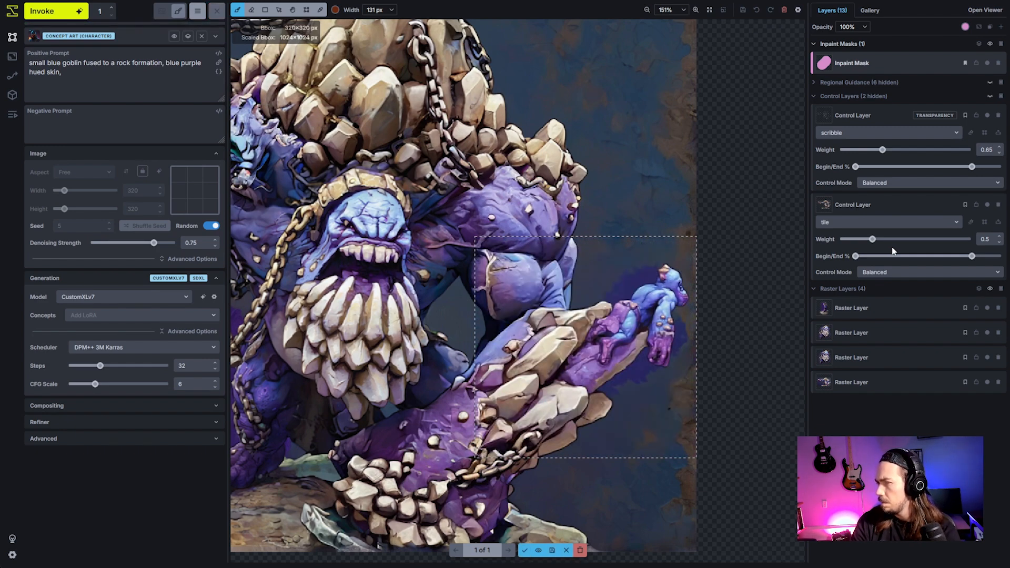
# - Compare the generated small goblin with the original and accept the result
pyautogui.click(539, 550)
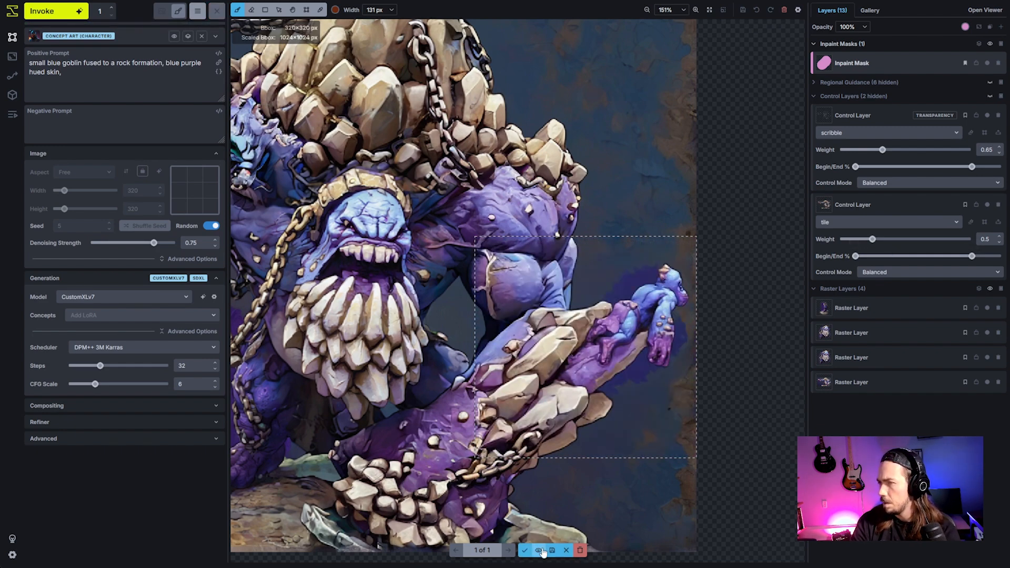
pyautogui.click(524, 550)
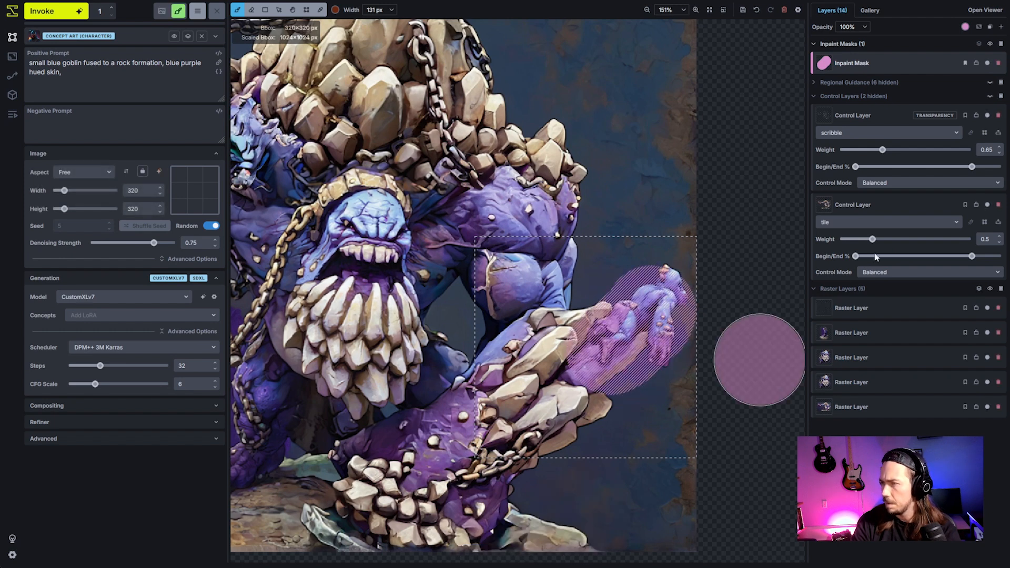
# - Try regenerating the masked goblin with the tile control layer's weight set to 0.8
pyautogui.click(893, 240)
pyautogui.click(893, 245)
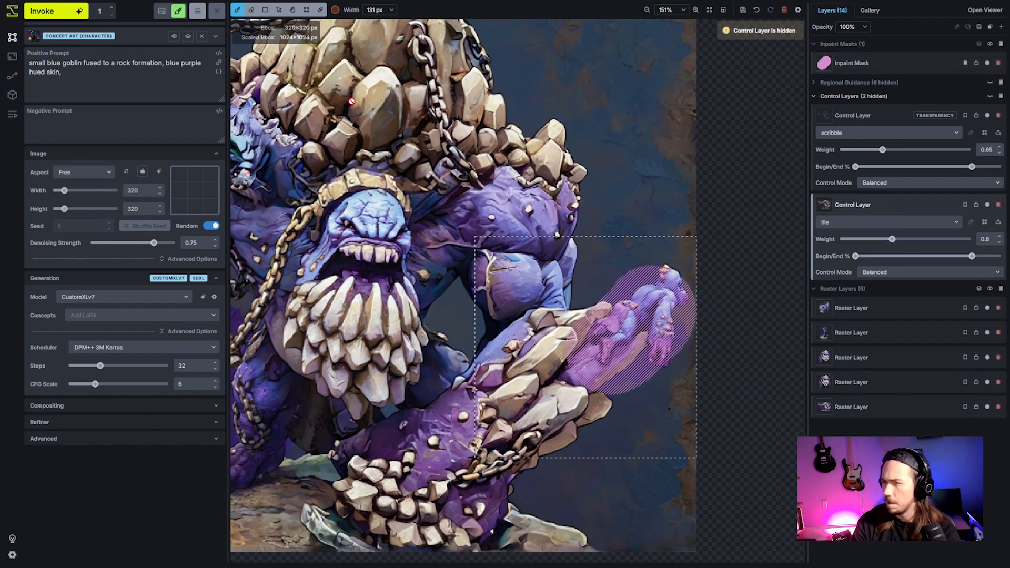
pyautogui.click(68, 15)
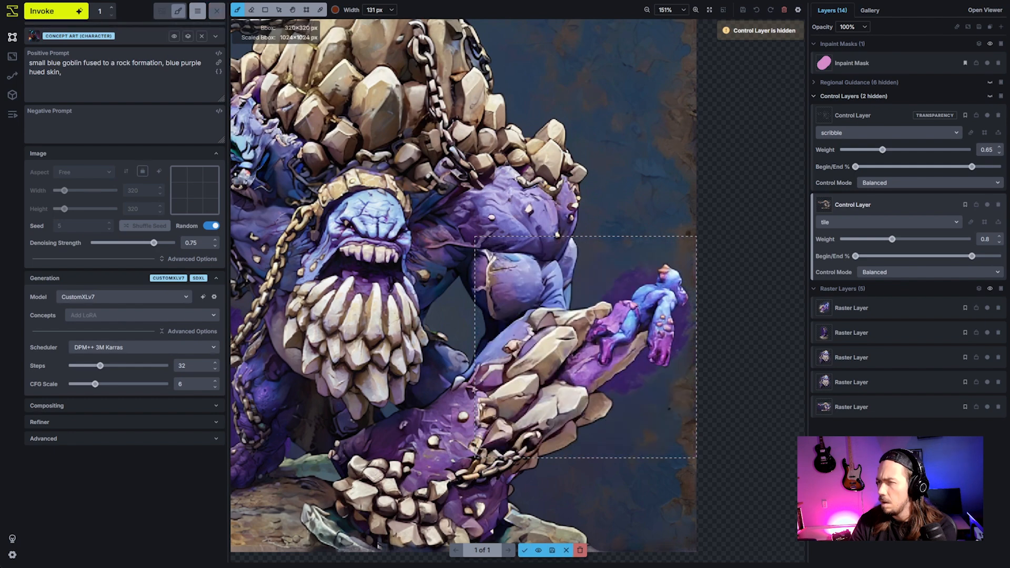
# - Toggle the new goblin result against the existing image and discard it
pyautogui.click(543, 554)
pyautogui.click(544, 554)
pyautogui.click(543, 554)
pyautogui.click(543, 554)
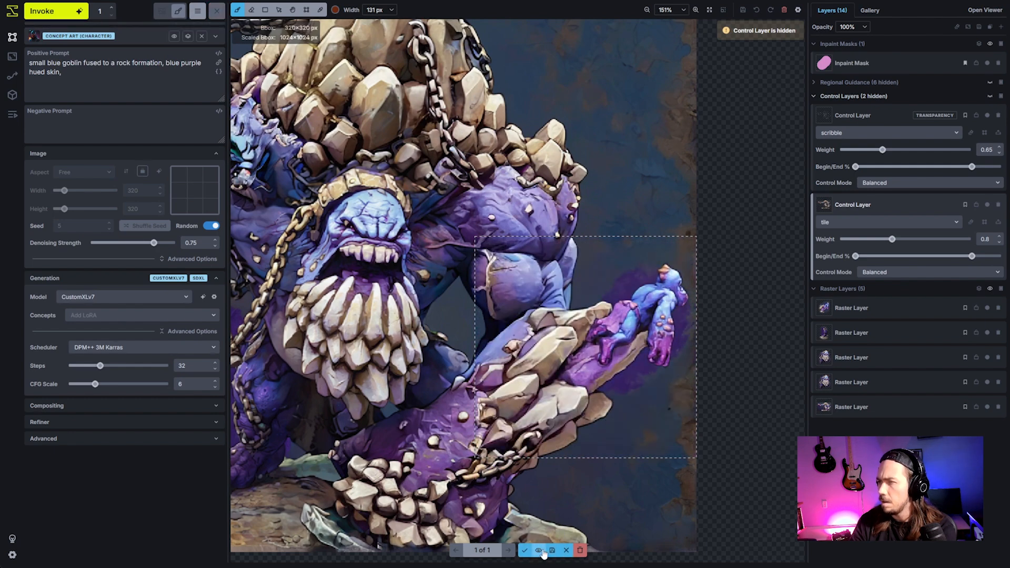
pyautogui.click(543, 551)
pyautogui.click(543, 551)
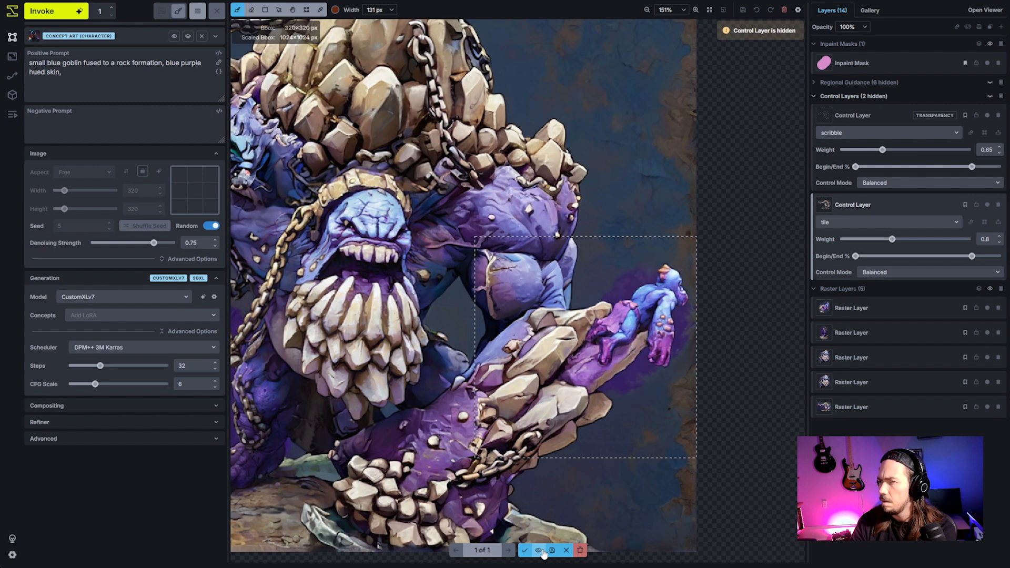
pyautogui.click(538, 550)
pyautogui.click(539, 550)
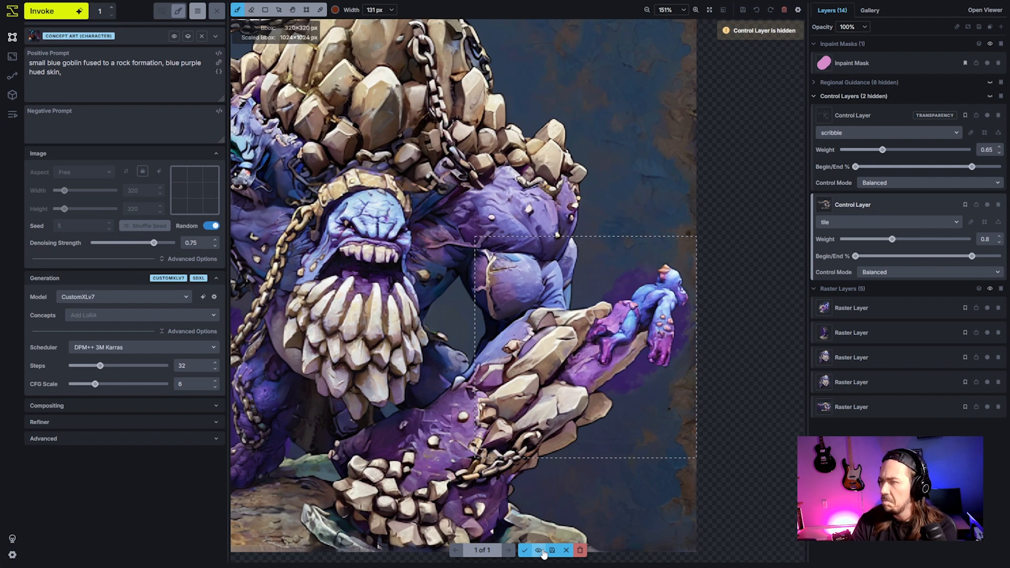
pyautogui.click(539, 550)
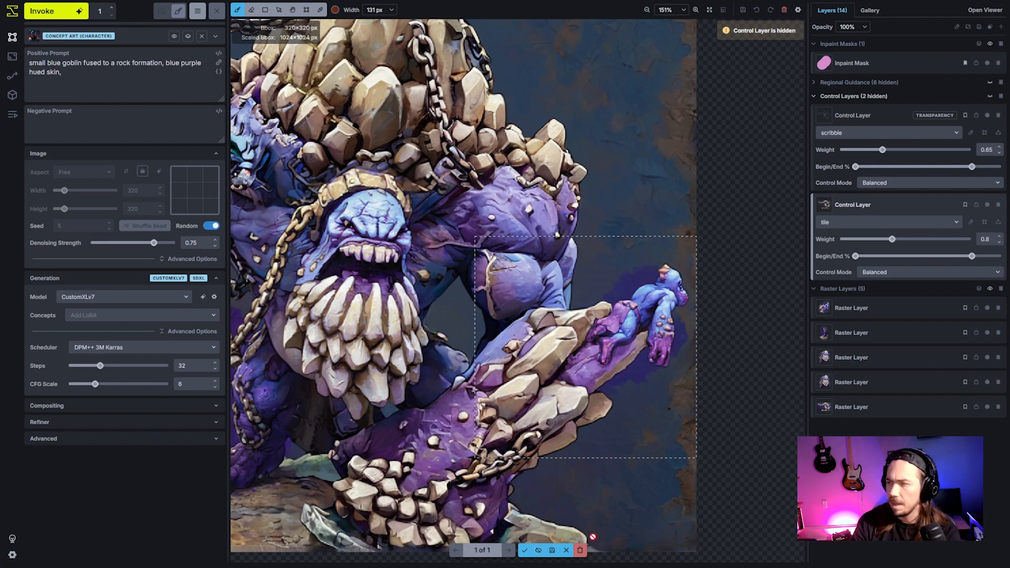
pyautogui.click(580, 550)
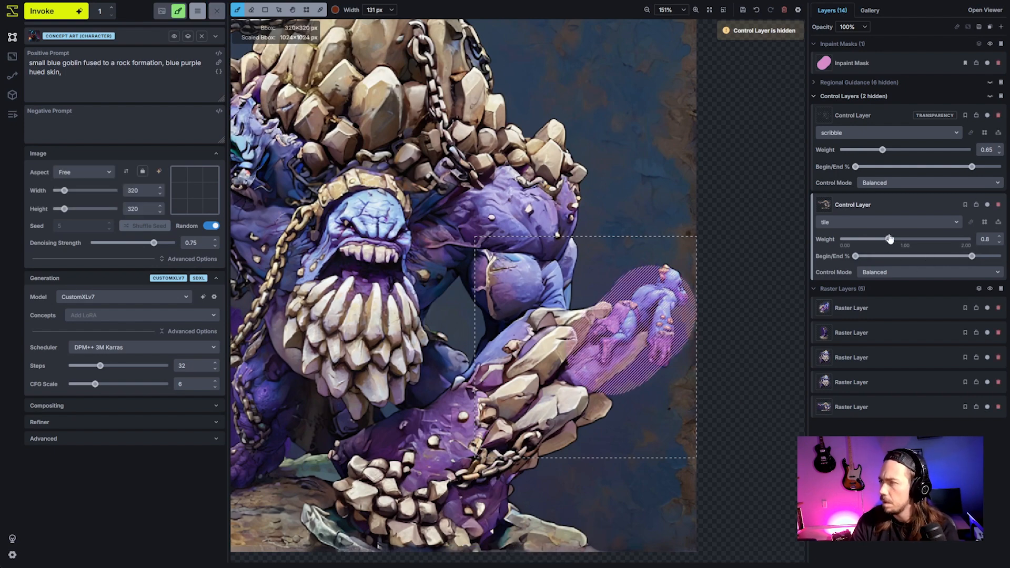
# - Set the tile control layer's weight to 0.6 and clear the inpaint mask over the goblin
pyautogui.moveTo(891, 240); pyautogui.dragTo(878, 240)
pyautogui.scroll(-4, 726, 353)
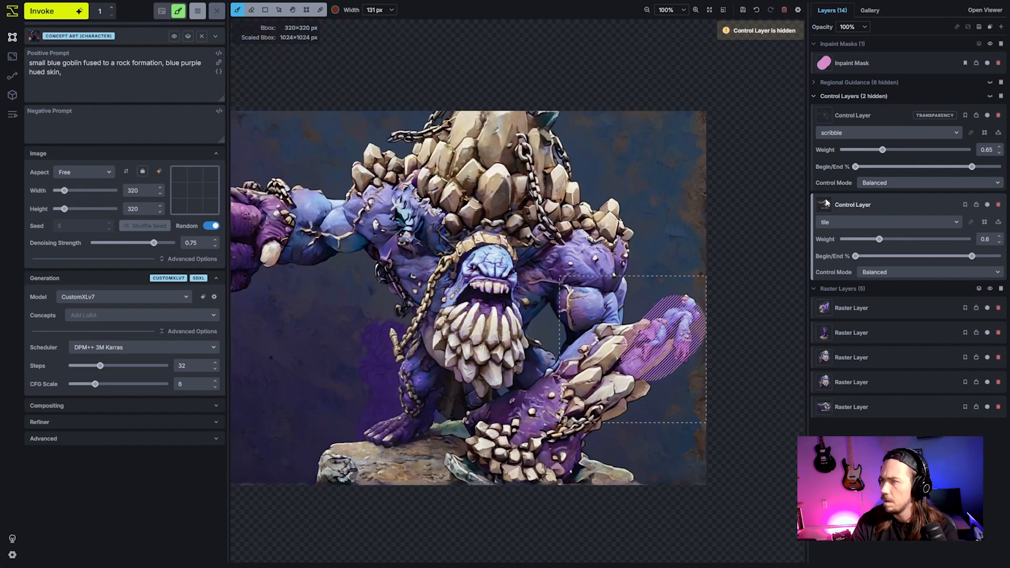
pyautogui.click(890, 65)
pyautogui.hotkey('shift', 'c')
pyautogui.scroll(-5, 604, 372)
pyautogui.scroll(3, 667, 423)
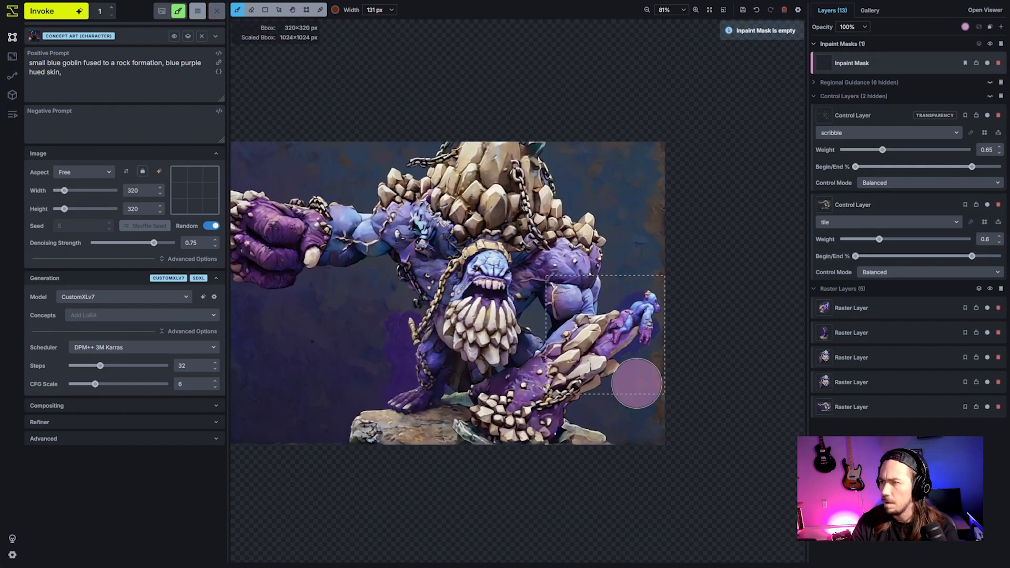
# - Move the bounding box from the small goblin to the ogre's head and rocky back
pyautogui.press('c')
pyautogui.moveTo(622, 365); pyautogui.dragTo(494, 271)
# - Restore the positive prompt to "a rock encrusted ogre troll beast creature, large bulky muscles, chains, blue purple hued skin, small blue goblins fused to its body."
pyautogui.click(147, 95)
pyautogui.hotkey('ctrl', 'z')
pyautogui.hotkey('ctrl', 'z')
pyautogui.hotkey('ctrl', 'z')
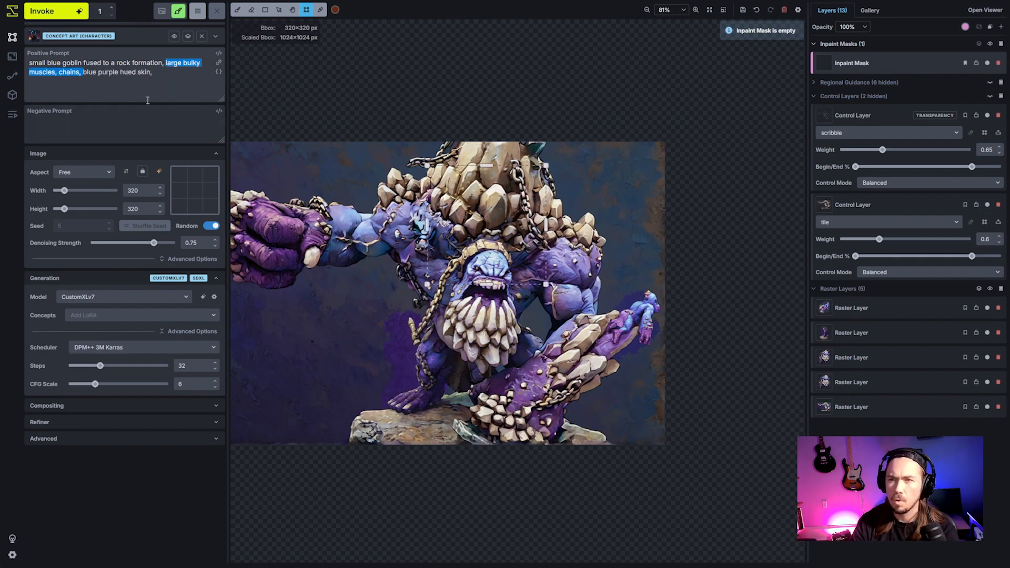
pyautogui.hotkey('ctrl', 'z')
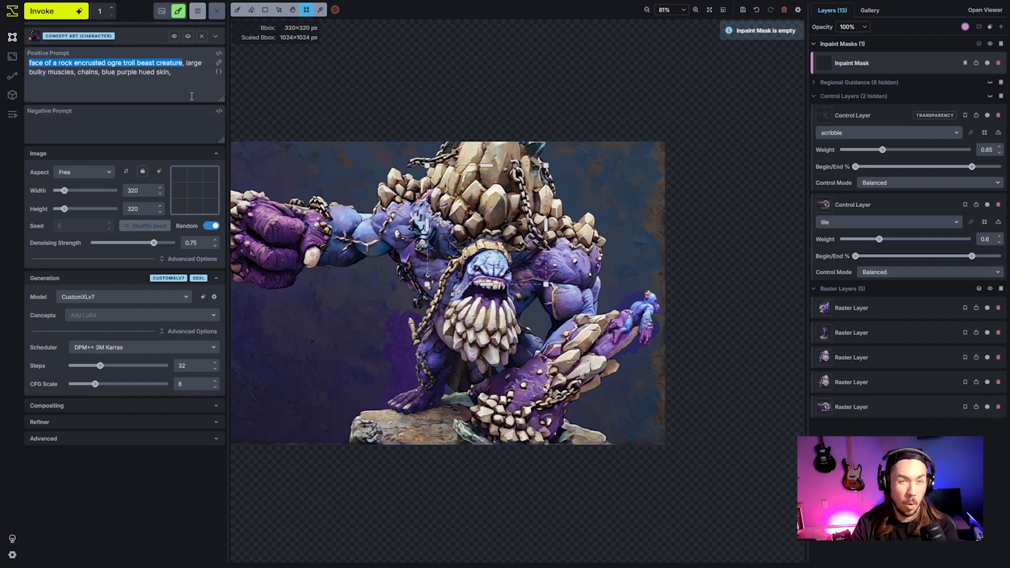
pyautogui.hotkey('ctrl', 'z')
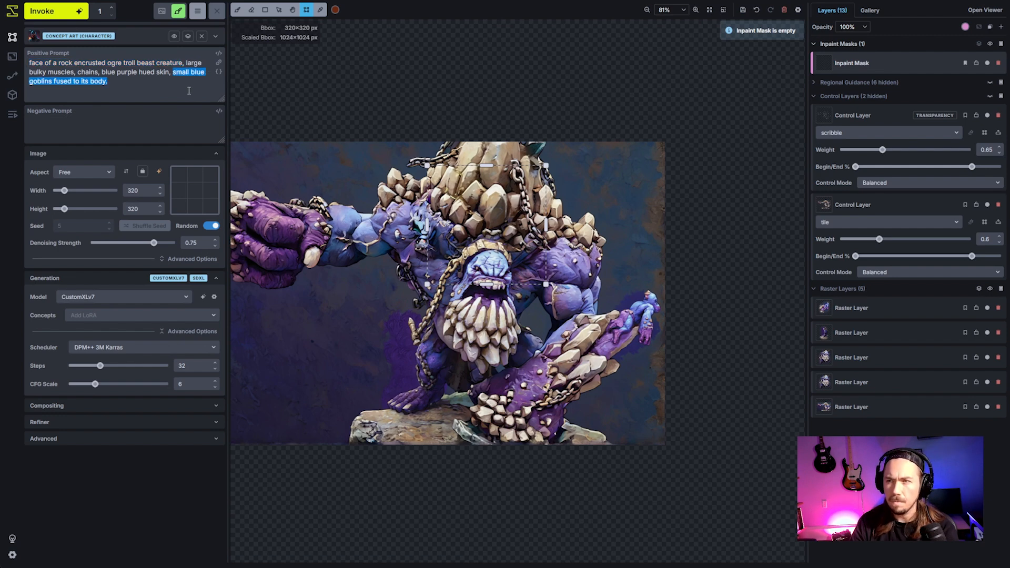
pyautogui.click(152, 84)
pyautogui.doubleClick(33, 66)
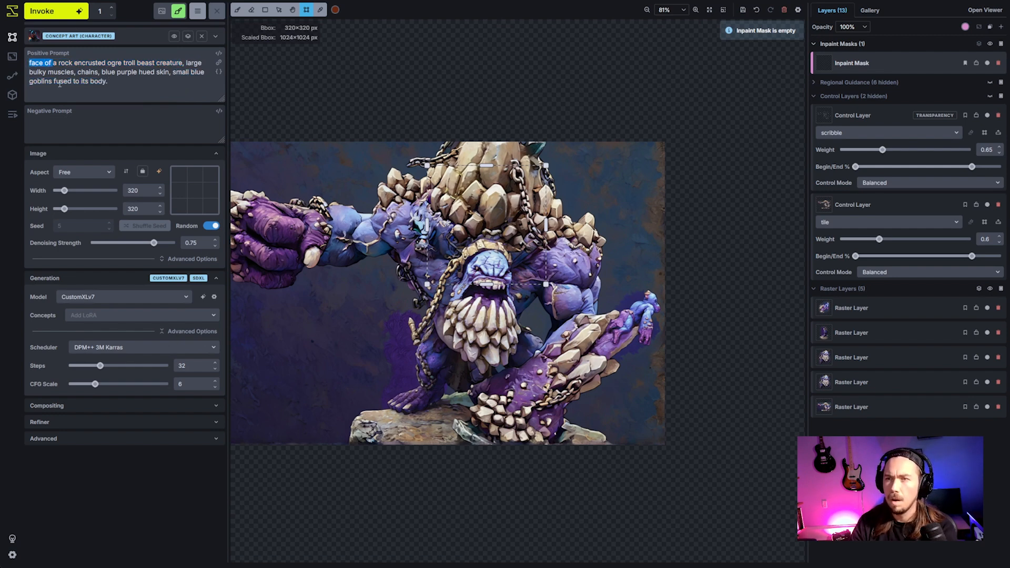
pyautogui.press('BackSpace')
# - Enlarge the bounding box to 704×448 px and regenerate the rocky back and shoulder goblin under a painted inpaint mask
pyautogui.moveTo(509, 269); pyautogui.dragTo(626, 301)
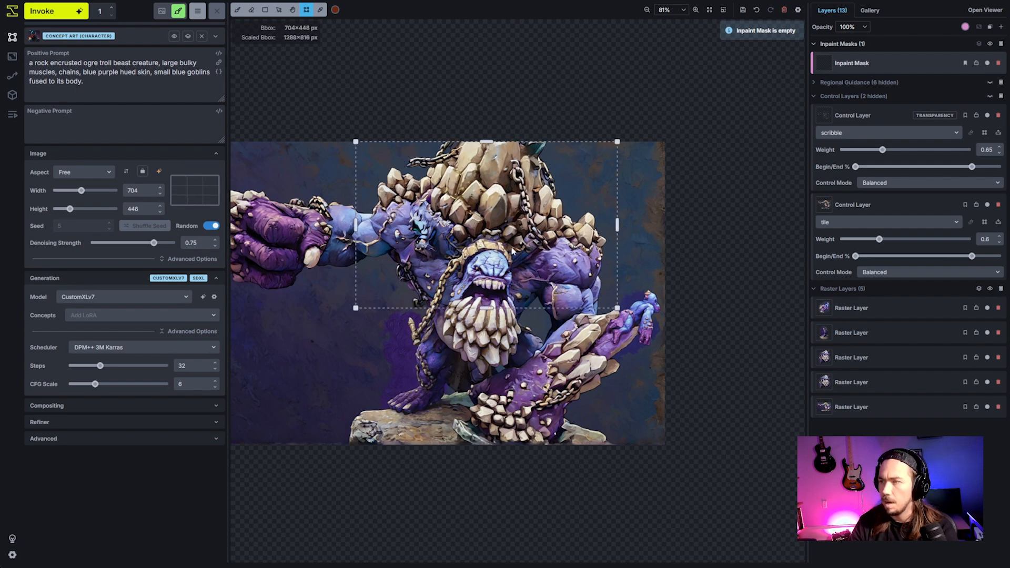
pyautogui.press('b')
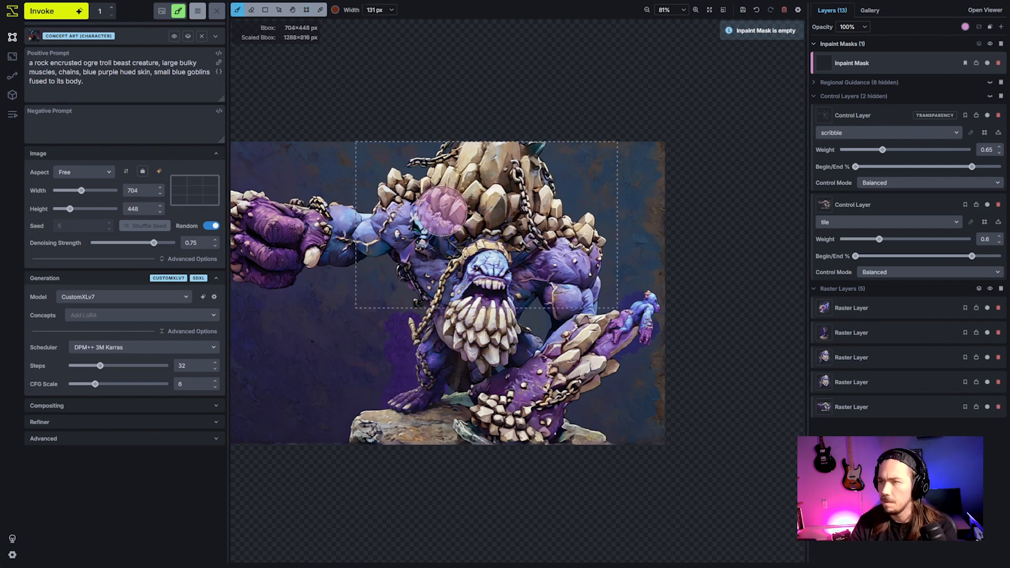
pyautogui.moveTo(392, 188)
pyautogui.mouseDown()
pyautogui.moveTo(457, 205)
pyautogui.moveTo(443, 192)
pyautogui.moveTo(459, 171)
pyautogui.moveTo(505, 172)
pyautogui.moveTo(510, 190)
pyautogui.moveTo(489, 201)
pyautogui.moveTo(529, 202)
pyautogui.moveTo(578, 224)
pyautogui.mouseUp()
pyautogui.scroll(5, 442, 191)
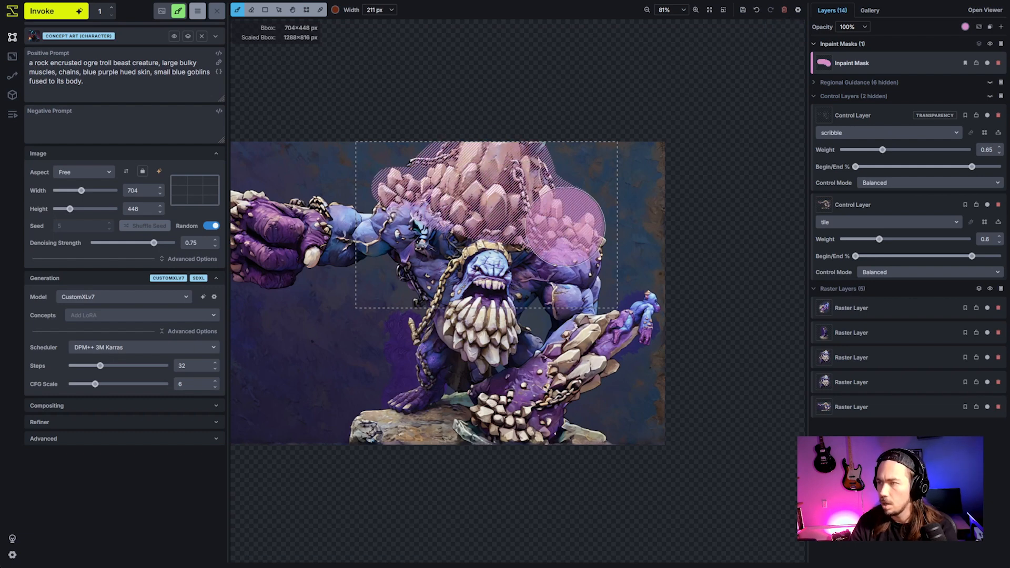
pyautogui.scroll(-6, 488, 244)
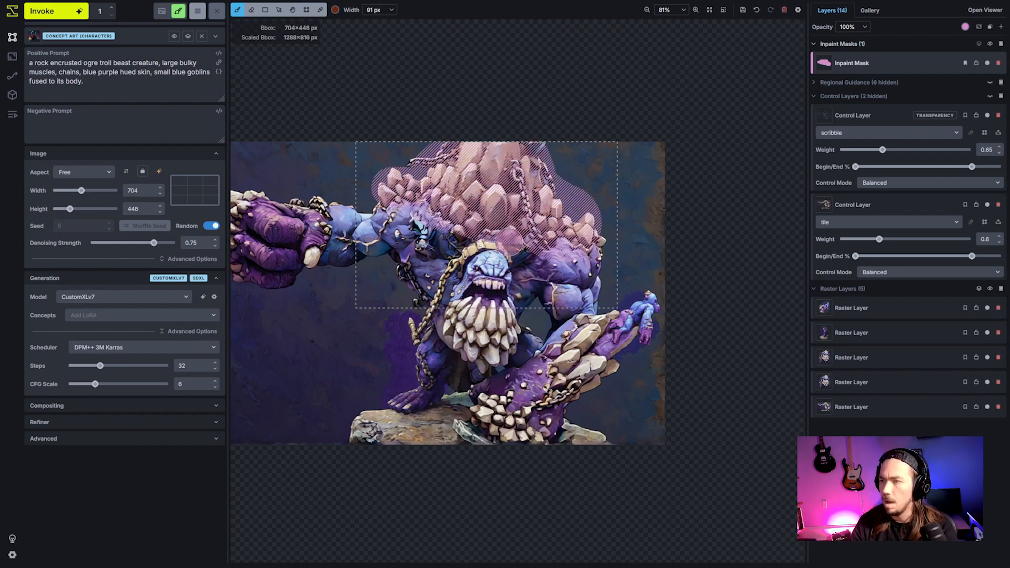
pyautogui.scroll(4, 428, 238)
pyautogui.moveTo(471, 250); pyautogui.dragTo(421, 238)
pyautogui.click(58, 12)
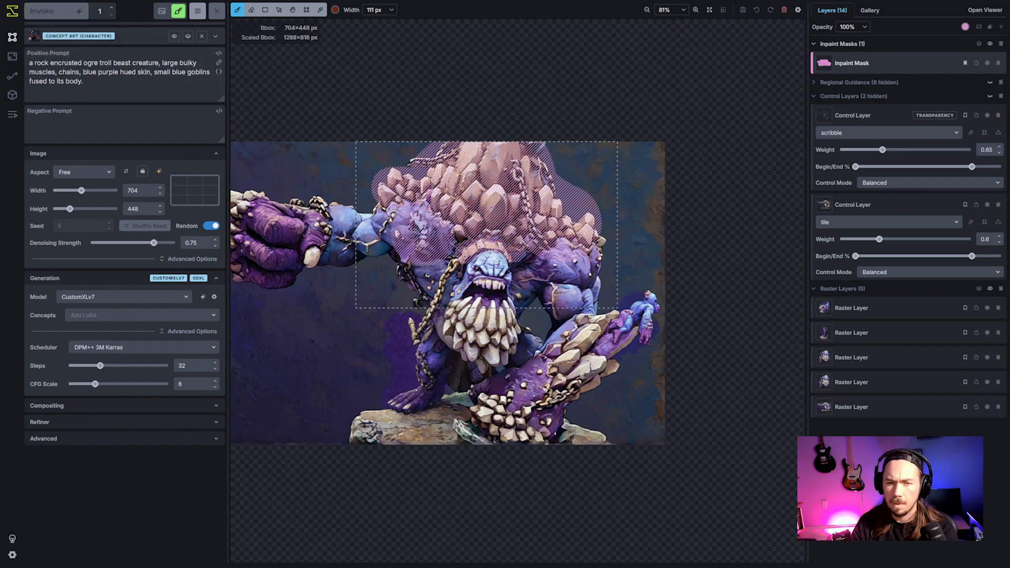
pyautogui.scroll(3, 456, 320)
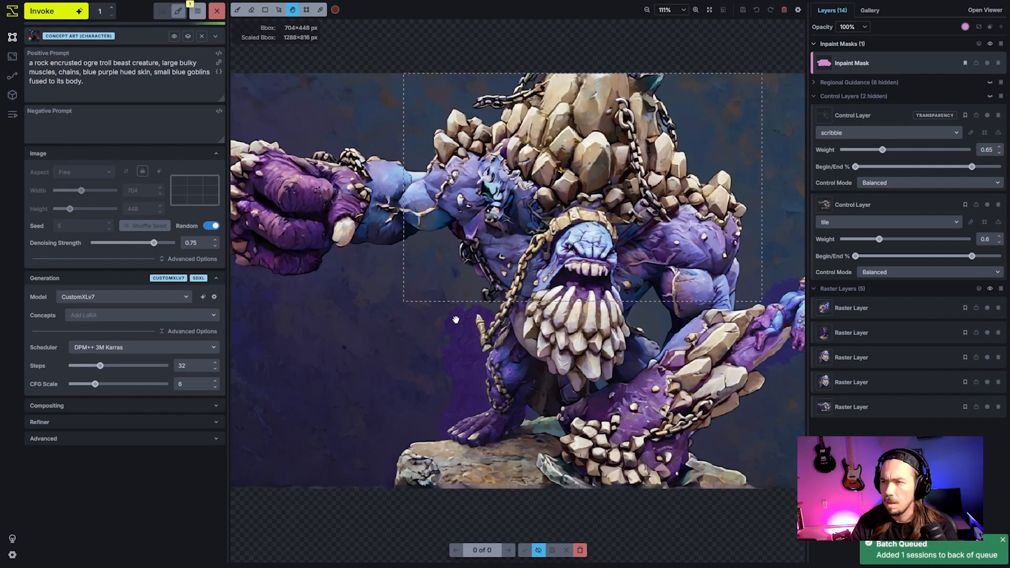
pyautogui.scroll(2, 483, 273)
pyautogui.scroll(-2, 480, 276)
pyautogui.scroll(-2, 402, 258)
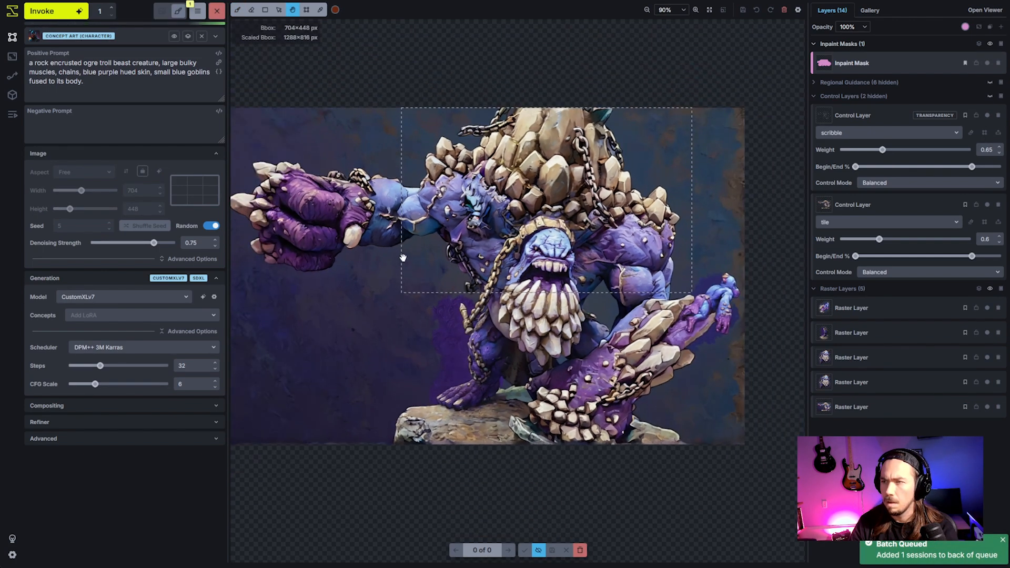
pyautogui.scroll(3, 470, 267)
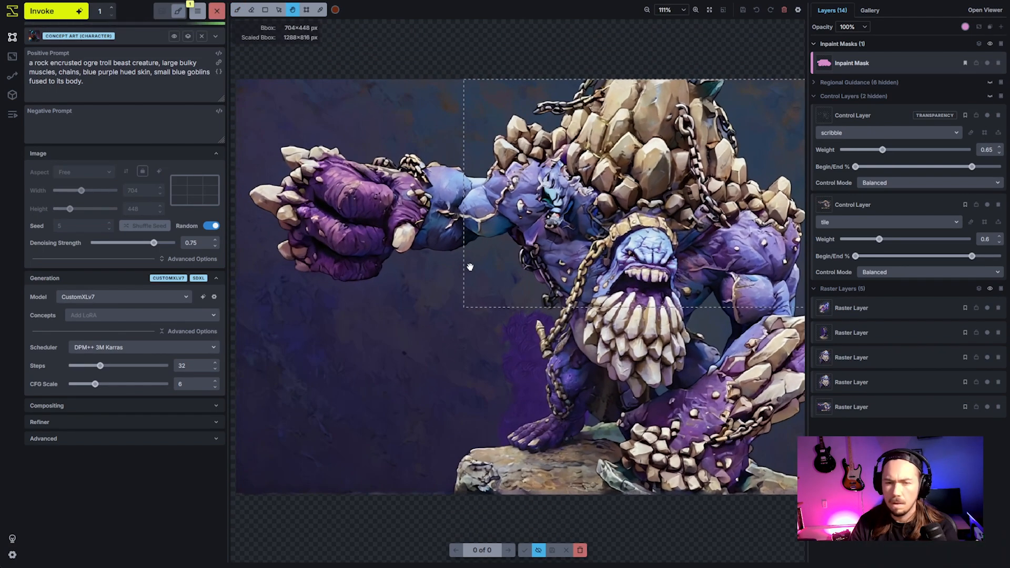
pyautogui.moveTo(585, 299); pyautogui.dragTo(526, 292)
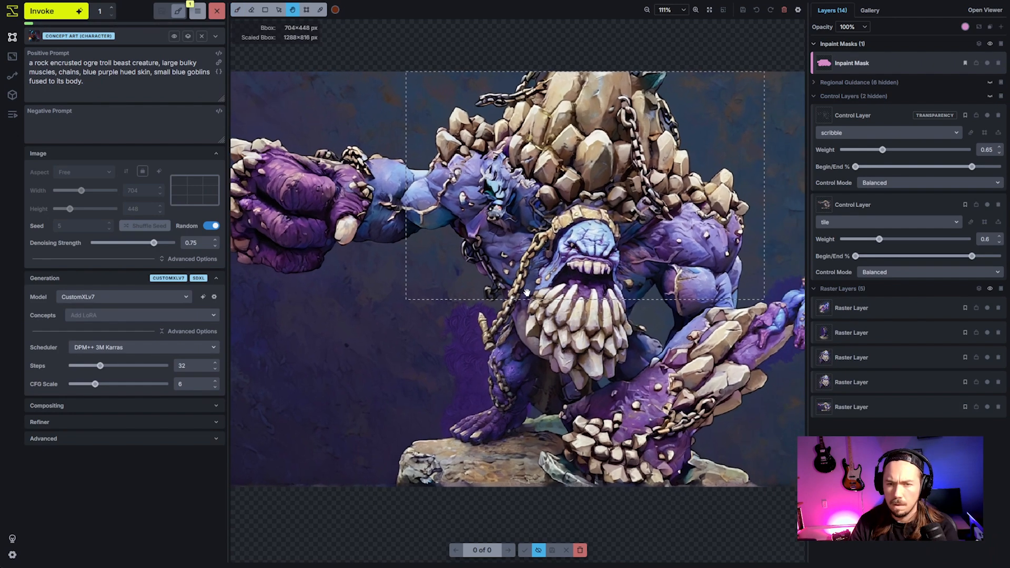
pyautogui.scroll(-1, 630, 325)
pyautogui.moveTo(630, 325); pyautogui.dragTo(605, 311)
pyautogui.scroll(-1, 601, 313)
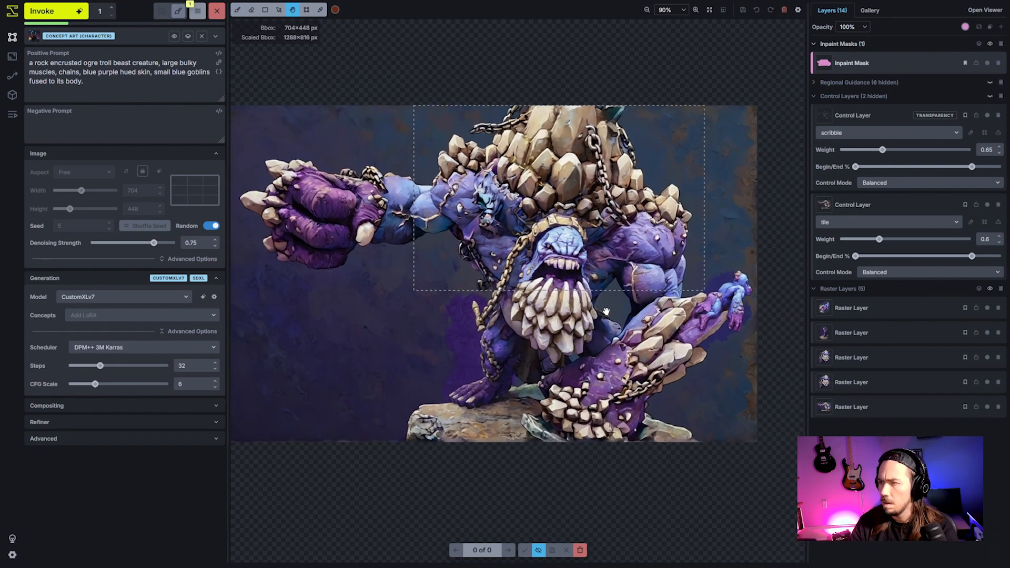
pyautogui.scroll(1, 606, 312)
pyautogui.scroll(3, 740, 307)
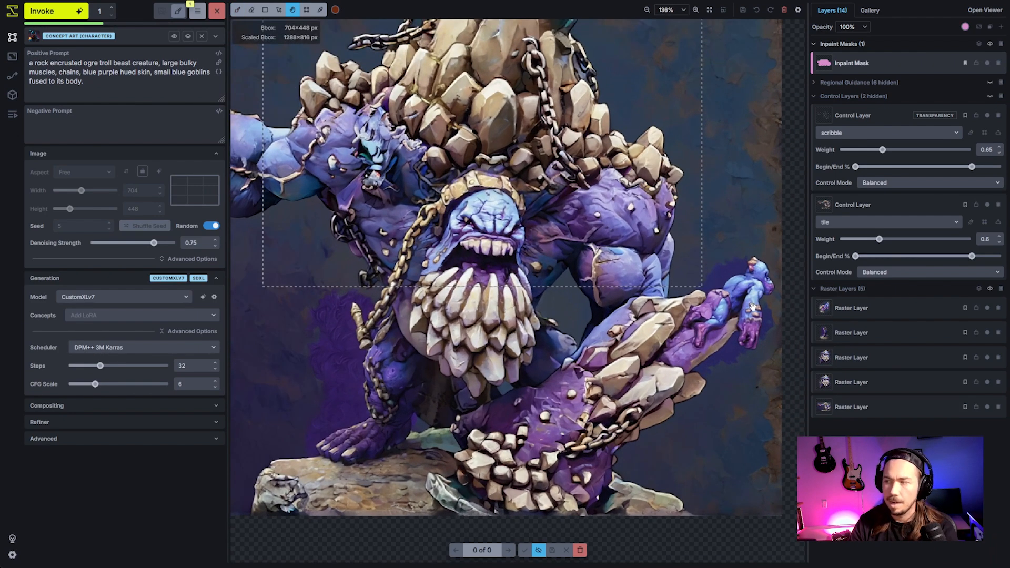
pyautogui.press('b')
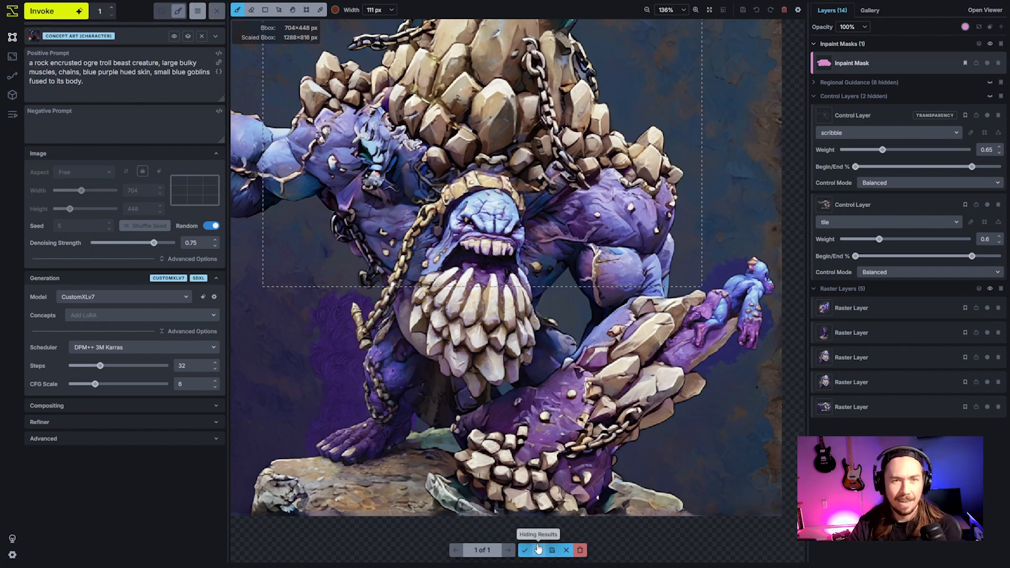
# - Compare the regenerated rocky back and shoulder with the original and accept the result
pyautogui.click(538, 548)
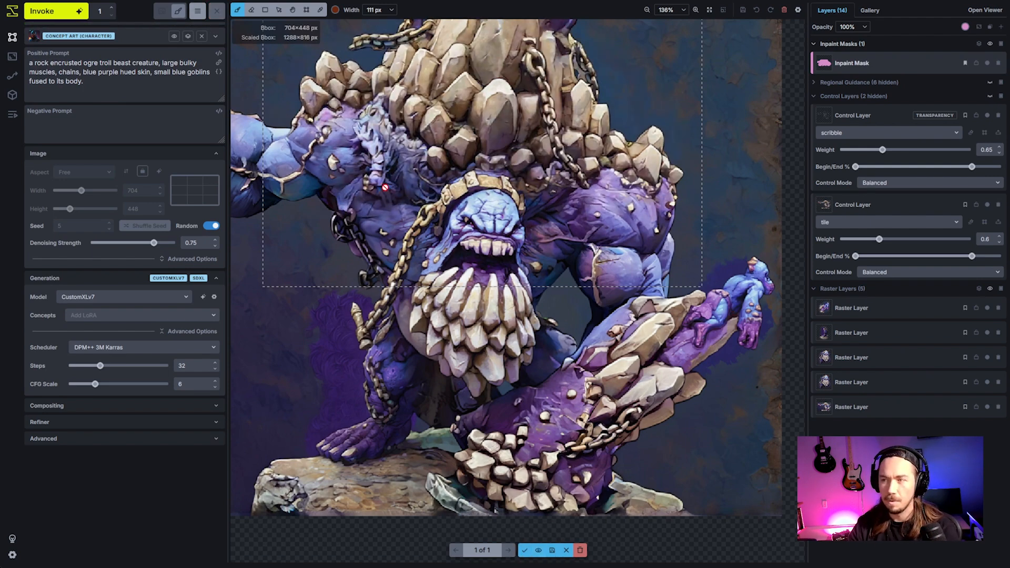
pyautogui.scroll(-2, 412, 168)
pyautogui.scroll(1, 417, 170)
pyautogui.moveTo(478, 131); pyautogui.dragTo(542, 223)
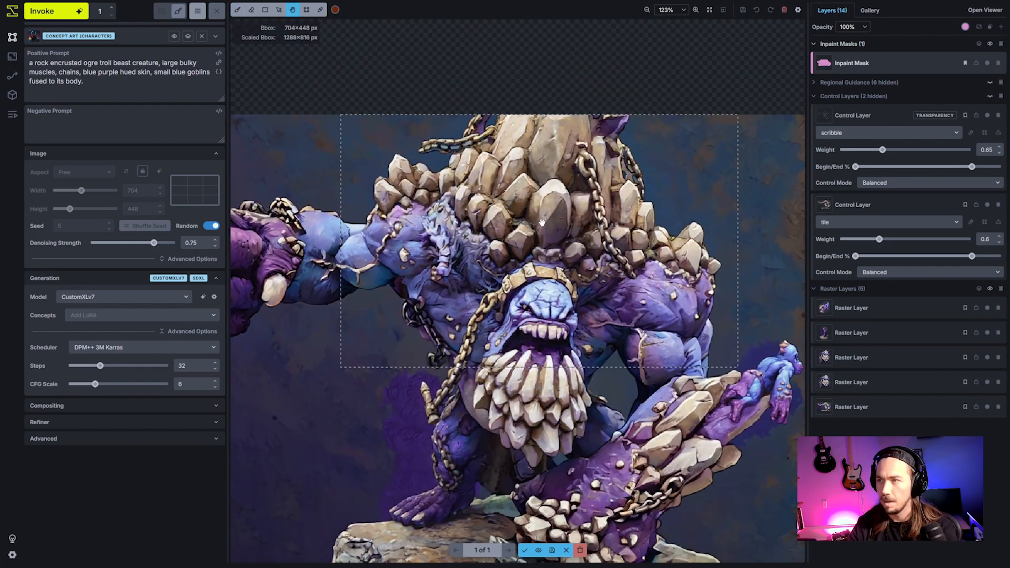
pyautogui.click(538, 550)
pyautogui.click(538, 550)
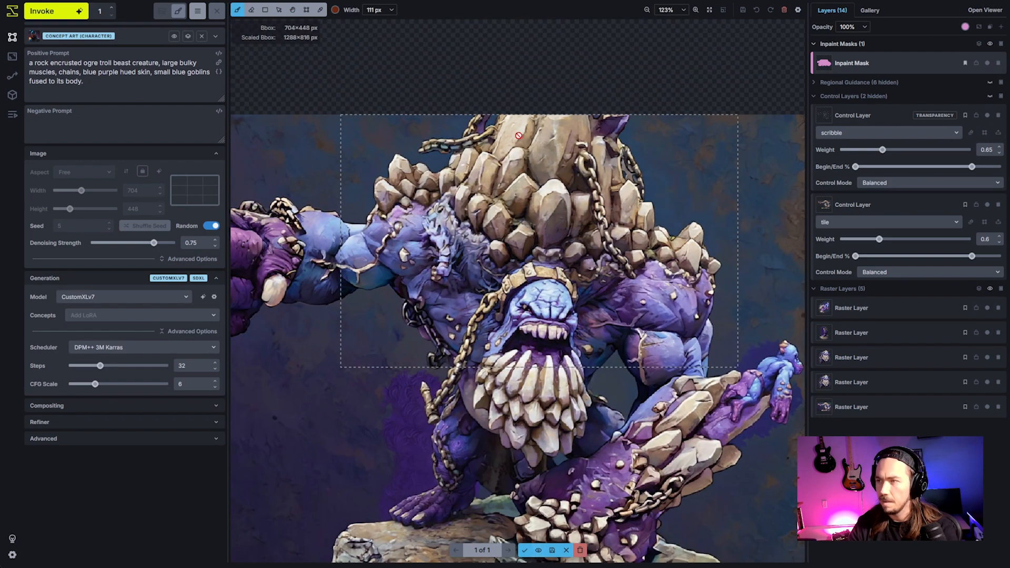
pyautogui.scroll(9, 491, 226)
pyautogui.press('space')
pyautogui.scroll(-9, 621, 216)
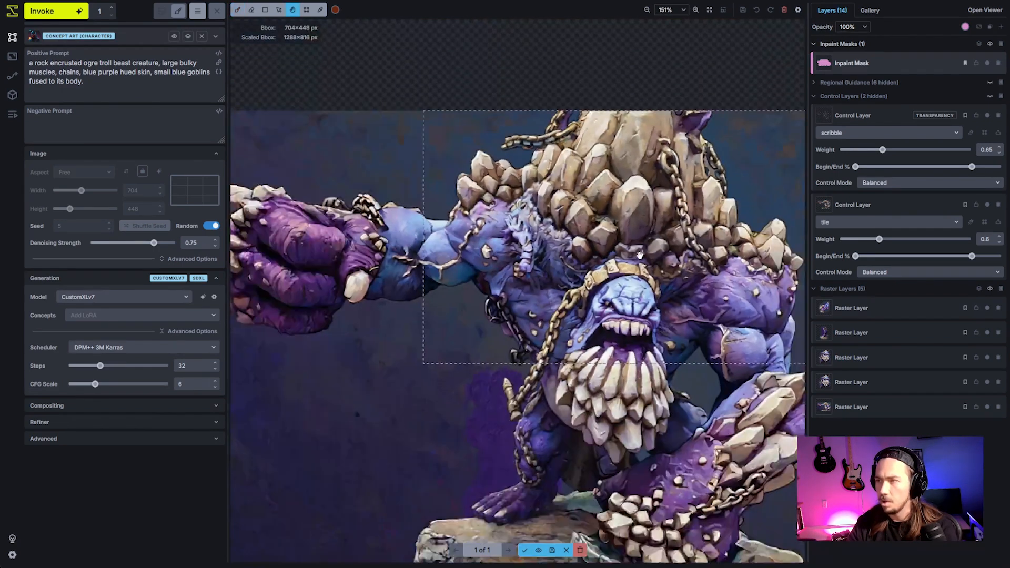
pyautogui.scroll(-4, 639, 255)
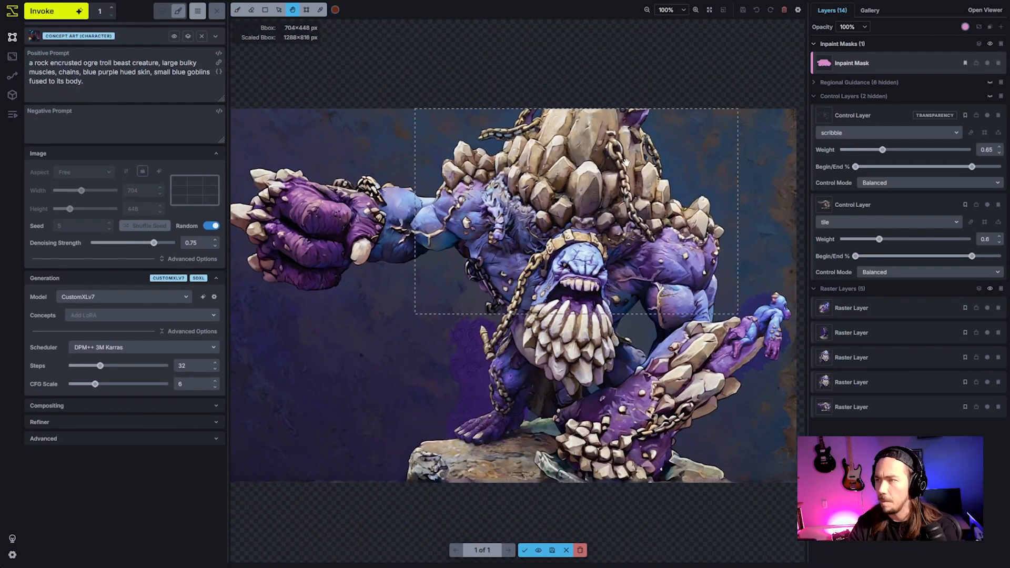
pyautogui.click(525, 550)
# - Narrow the bounding box to 448×448 px over the back's chain side and paint an inpaint mask over the hanging chains
pyautogui.press('c')
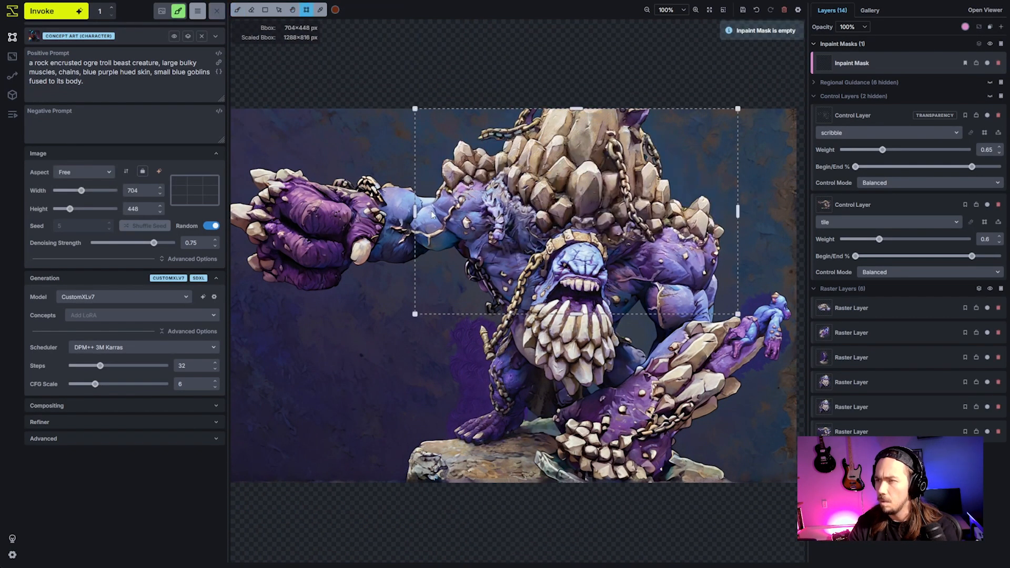
pyautogui.moveTo(416, 211); pyautogui.dragTo(537, 205)
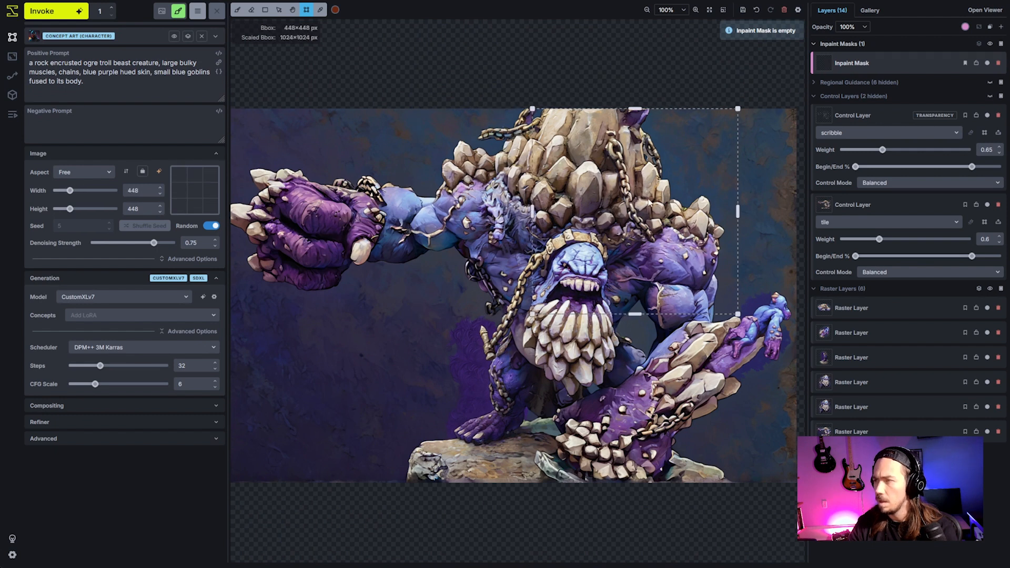
pyautogui.press('b')
pyautogui.press('[')
pyautogui.press('[')
pyautogui.press('[')
pyautogui.moveTo(648, 235)
pyautogui.mouseDown()
pyautogui.moveTo(623, 197)
pyautogui.moveTo(621, 167)
pyautogui.moveTo(649, 142)
pyautogui.moveTo(639, 138)
pyautogui.moveTo(658, 163)
pyautogui.mouseUp()
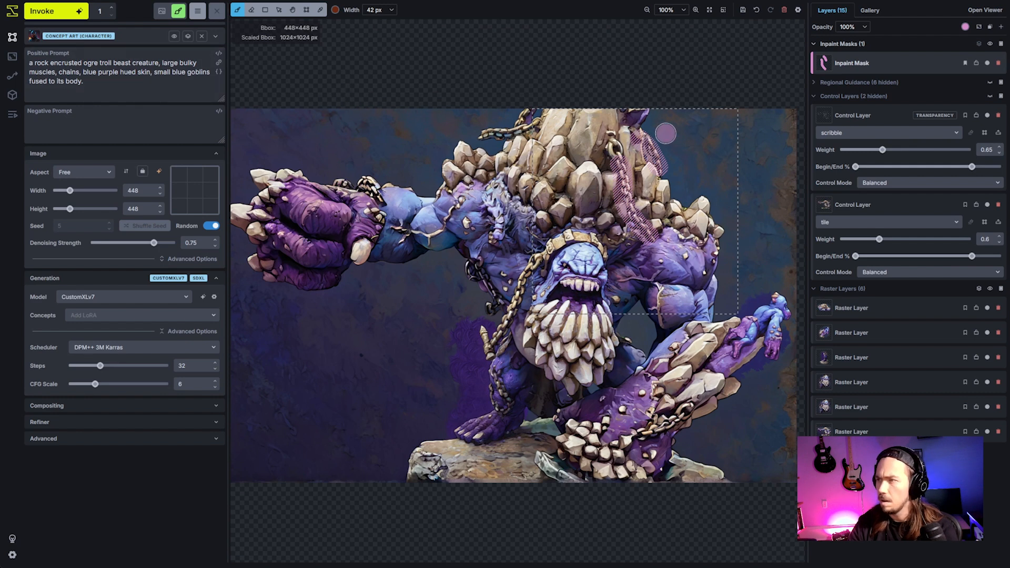
pyautogui.scroll(-6, 635, 122)
pyautogui.moveTo(634, 121); pyautogui.dragTo(634, 130)
# - Regenerate the masked chains on the rocky back and accept the result
pyautogui.click(49, 12)
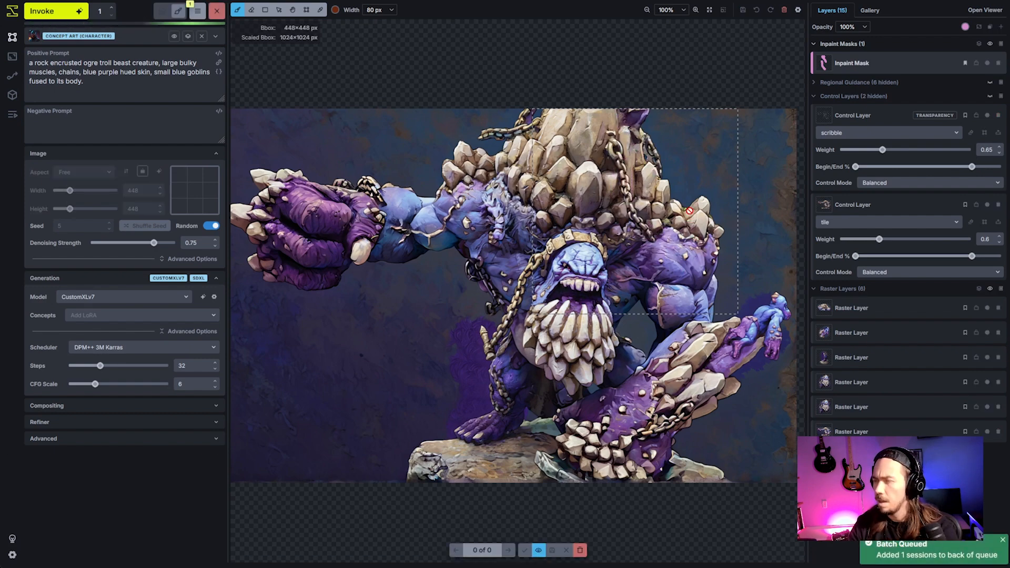
pyautogui.scroll(1, 689, 210)
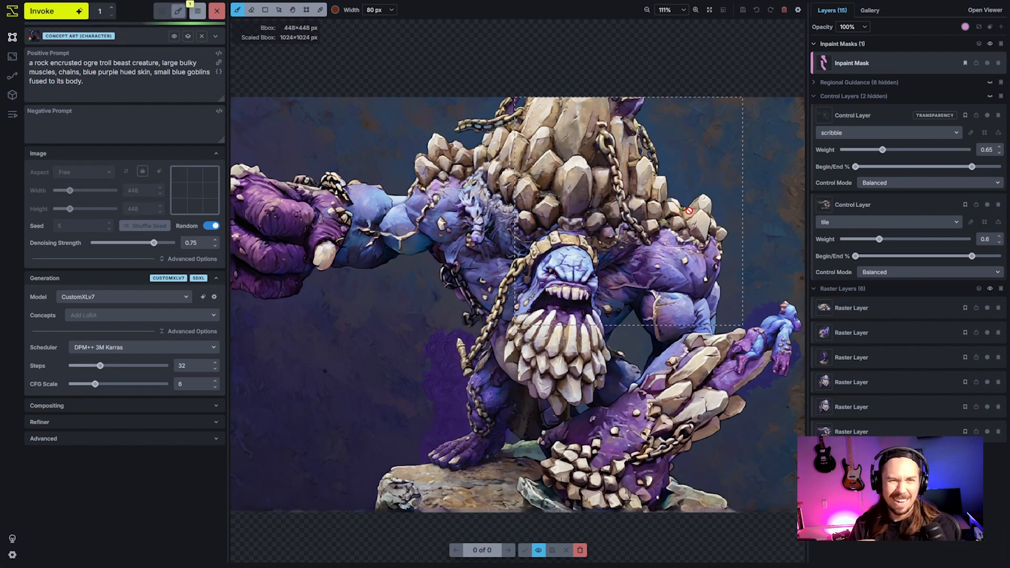
pyautogui.moveTo(664, 239); pyautogui.dragTo(738, 219)
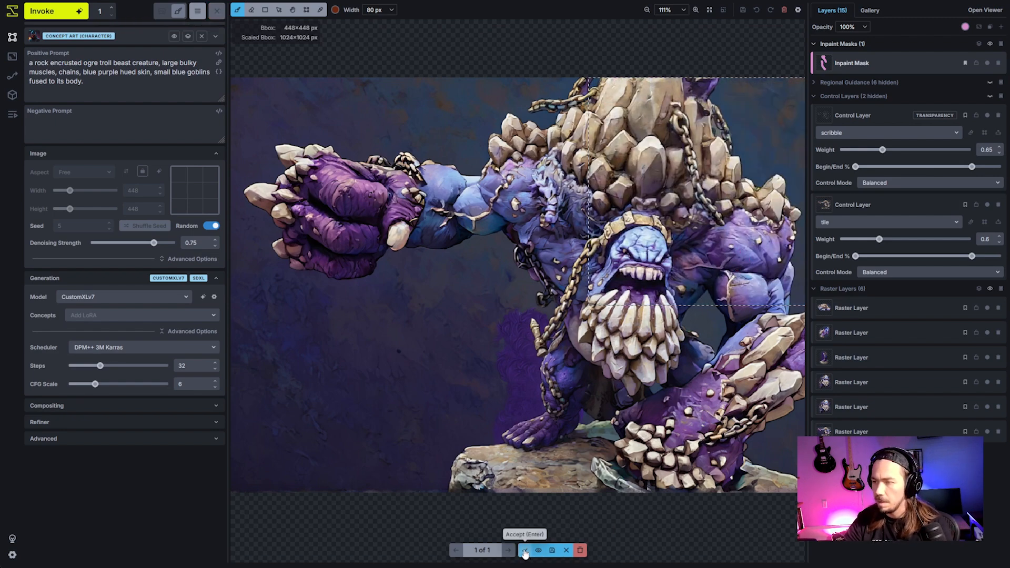
pyautogui.click(524, 549)
# - Move the bounding box to the shoulder goblin, shrink it to 192×256 px, and paint an inpaint mask over the goblin
pyautogui.press('c')
pyautogui.moveTo(741, 284)
pyautogui.mouseDown()
pyautogui.moveTo(710, 291)
pyautogui.moveTo(709, 313)
pyautogui.moveTo(731, 273)
pyautogui.moveTo(605, 298)
pyautogui.mouseUp()
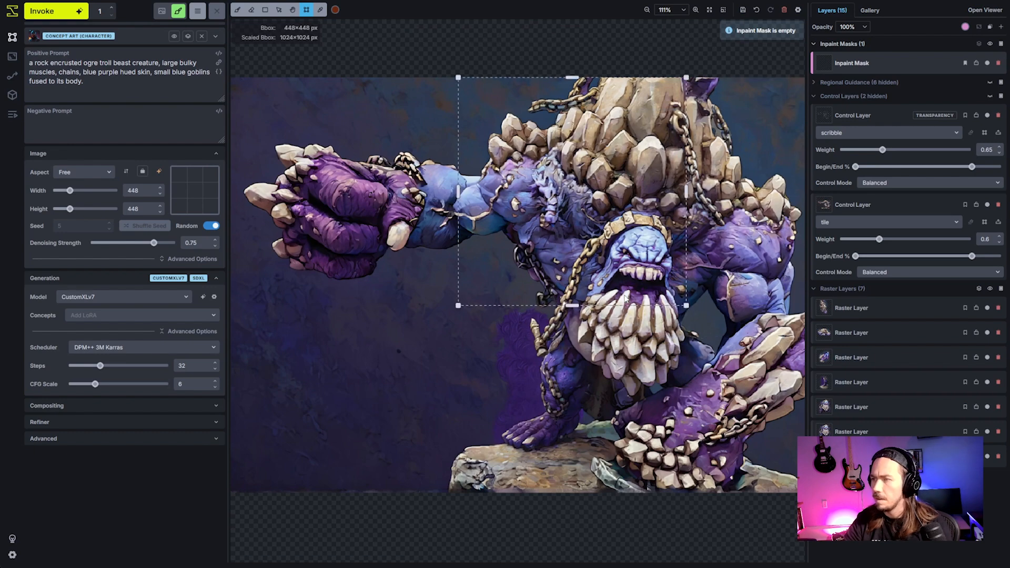
pyautogui.moveTo(688, 307); pyautogui.dragTo(556, 208)
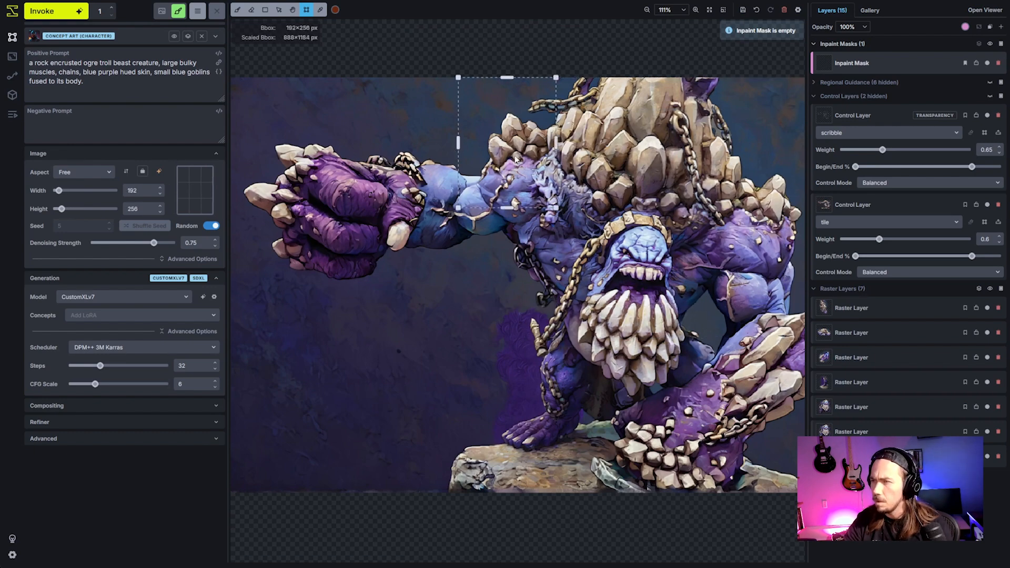
pyautogui.moveTo(528, 154); pyautogui.dragTo(562, 219)
pyautogui.scroll(5, 559, 223)
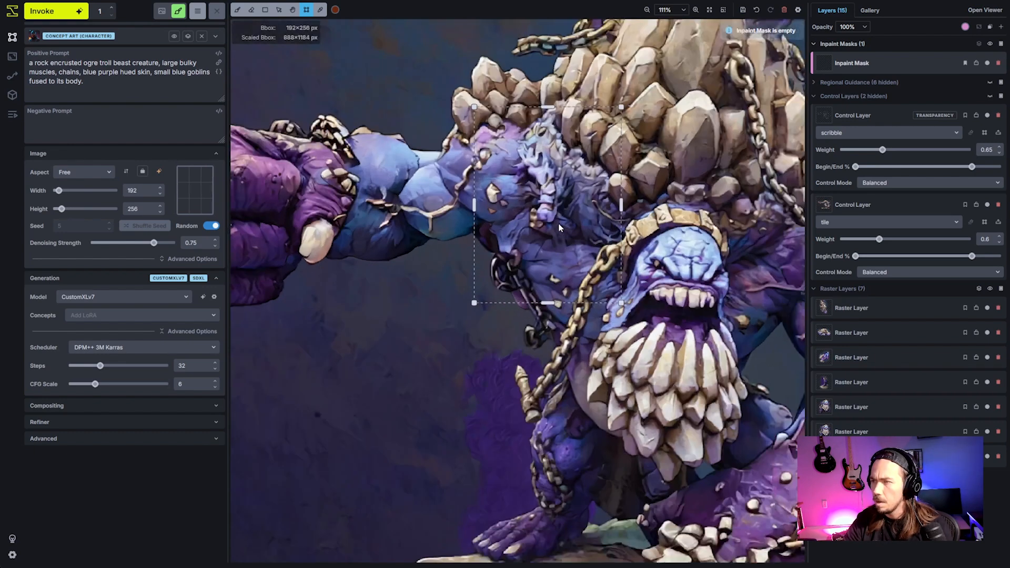
pyautogui.press('b')
pyautogui.moveTo(544, 215); pyautogui.dragTo(533, 180)
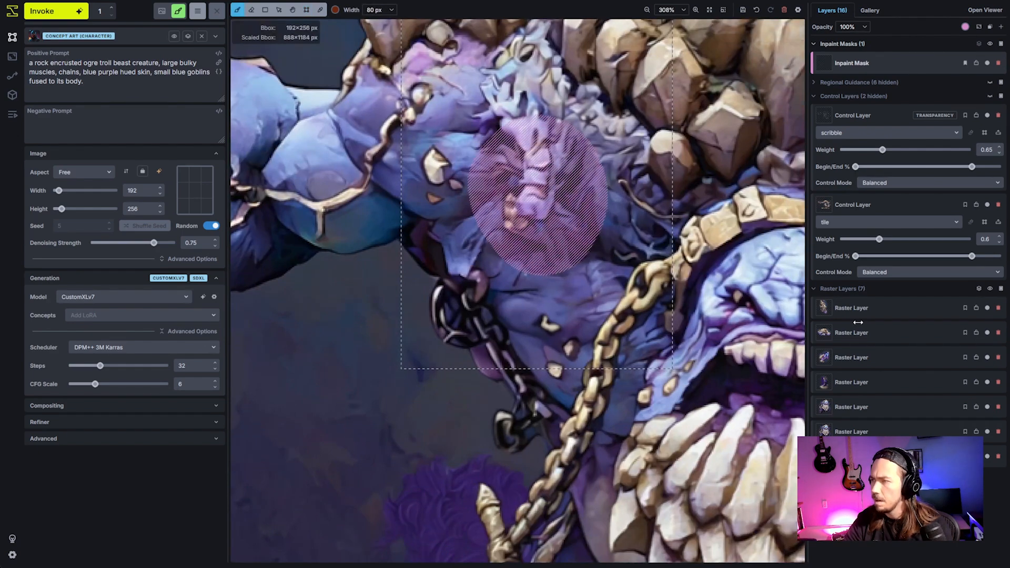
# - Show the control layers and enable the transparency effect on the tile control layer
pyautogui.rightClick(860, 208)
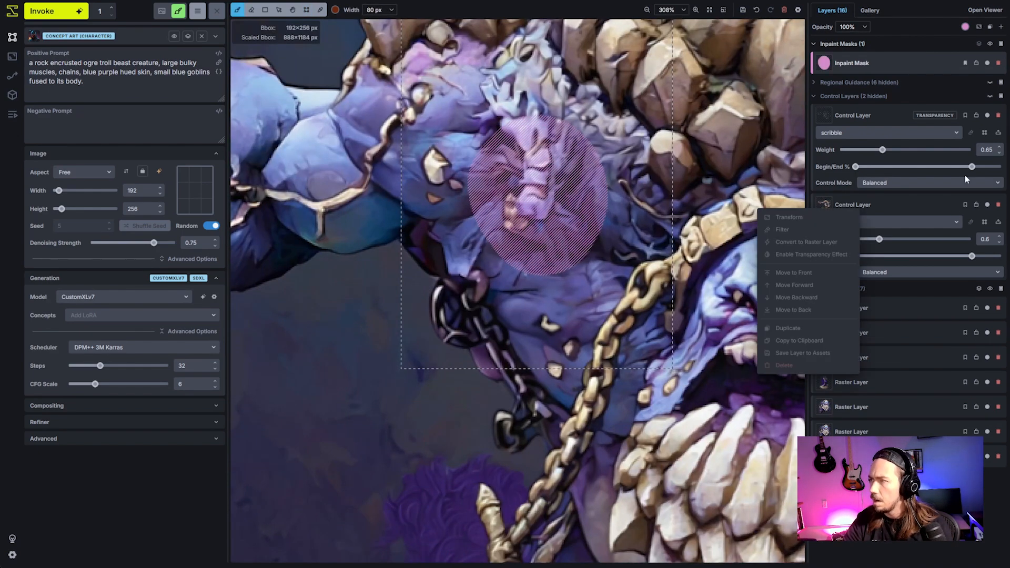
pyautogui.click(989, 97)
pyautogui.rightClick(885, 200)
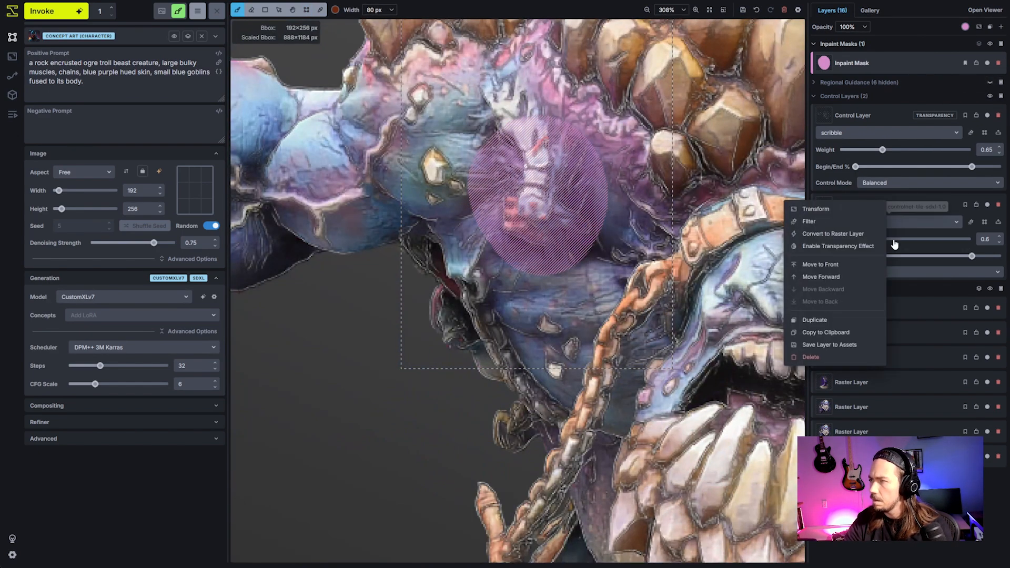
pyautogui.click(867, 253)
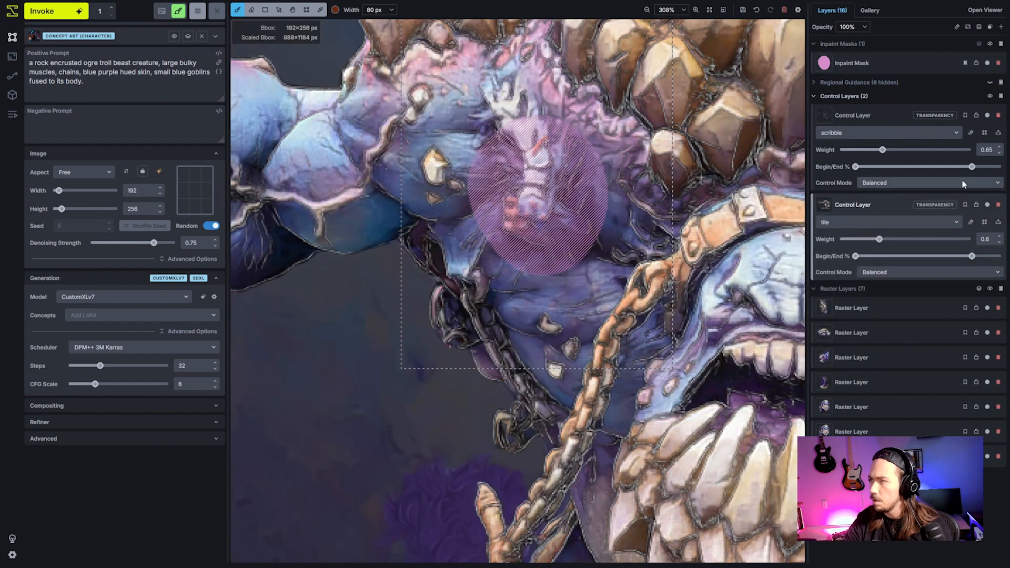
# - Disable the scribble control layer and hide the inpaint mask to examine the tile layer around the shoulder goblin
pyautogui.click(986, 116)
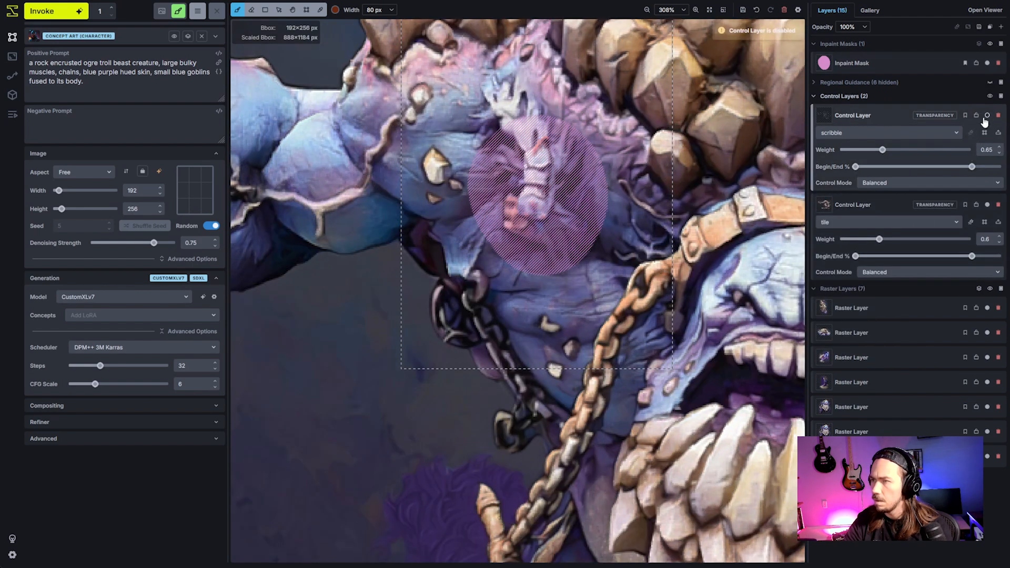
pyautogui.click(989, 44)
pyautogui.scroll(-10, 710, 204)
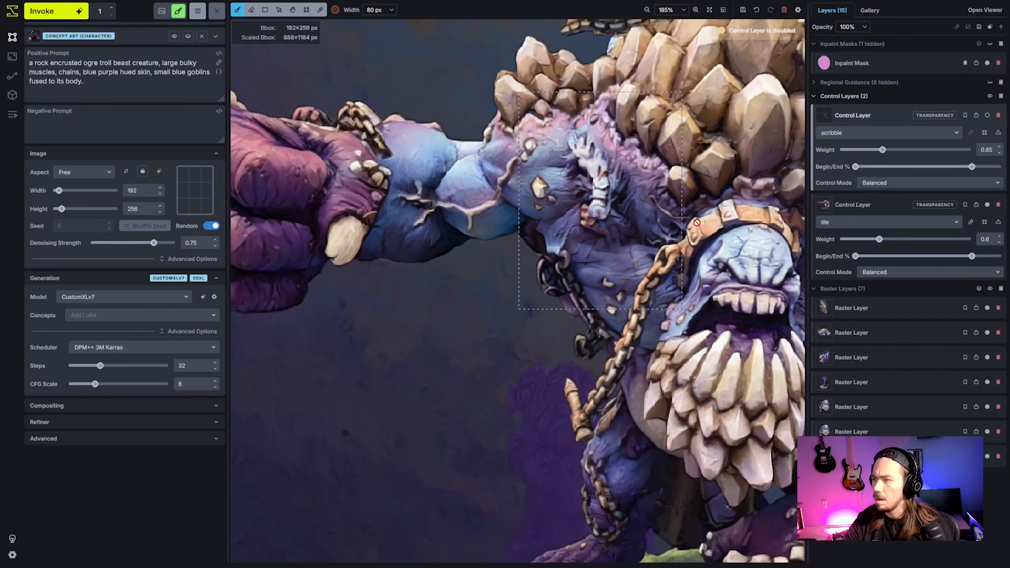
pyautogui.press('h')
pyautogui.press('b')
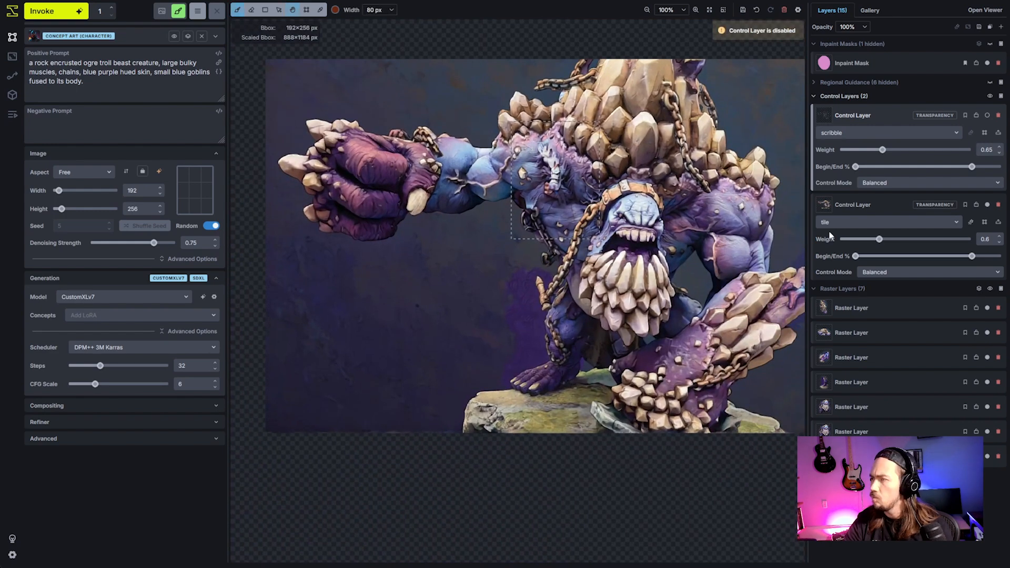
pyautogui.click(883, 203)
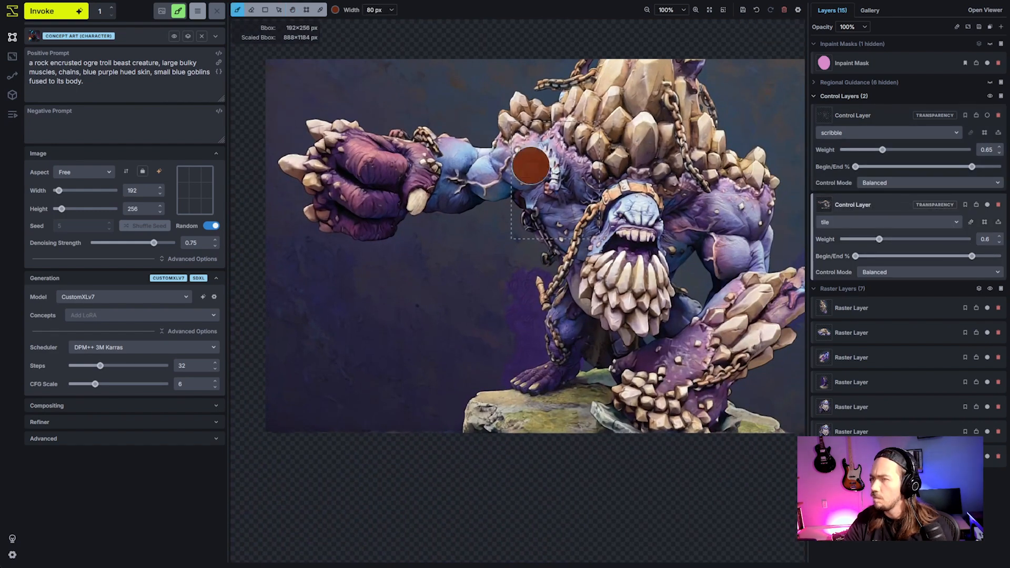
pyautogui.scroll(10, 528, 169)
pyautogui.press('h')
pyautogui.moveTo(524, 170); pyautogui.dragTo(551, 278)
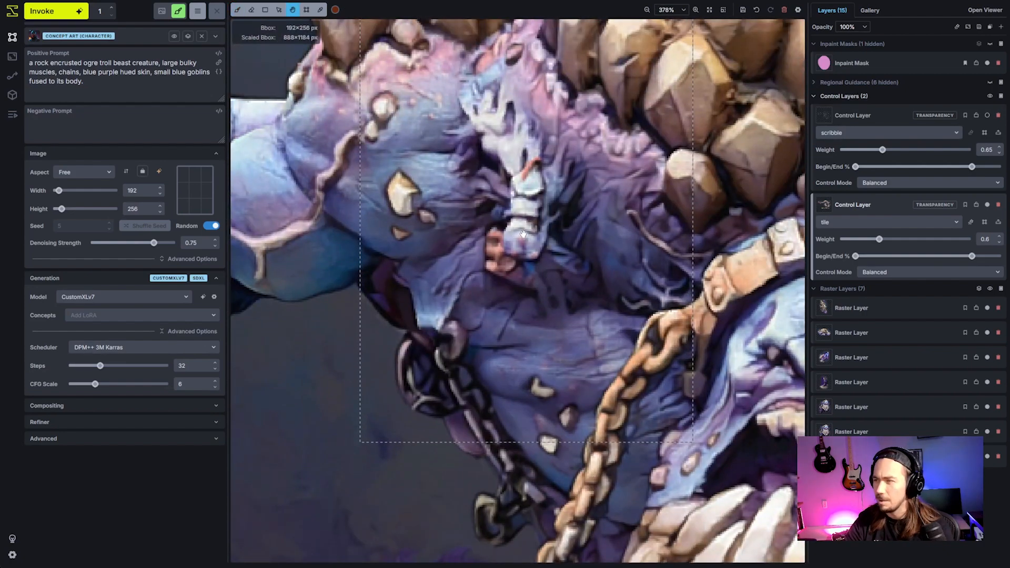
pyautogui.press('b')
# - Compare the tile control layer around the shoulder goblin with its transparency effect disabled and enabled
pyautogui.rightClick(911, 207)
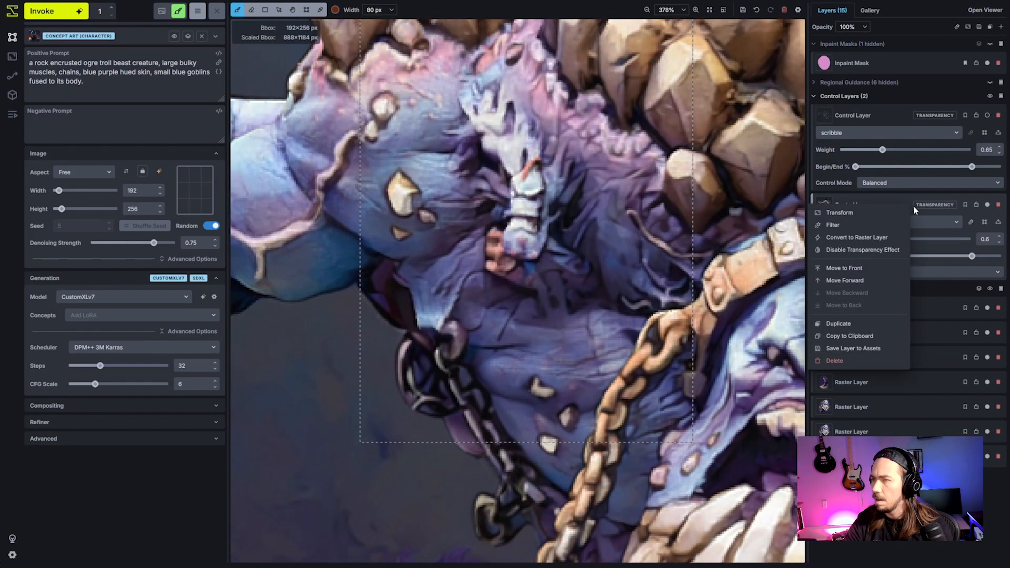
pyautogui.click(863, 250)
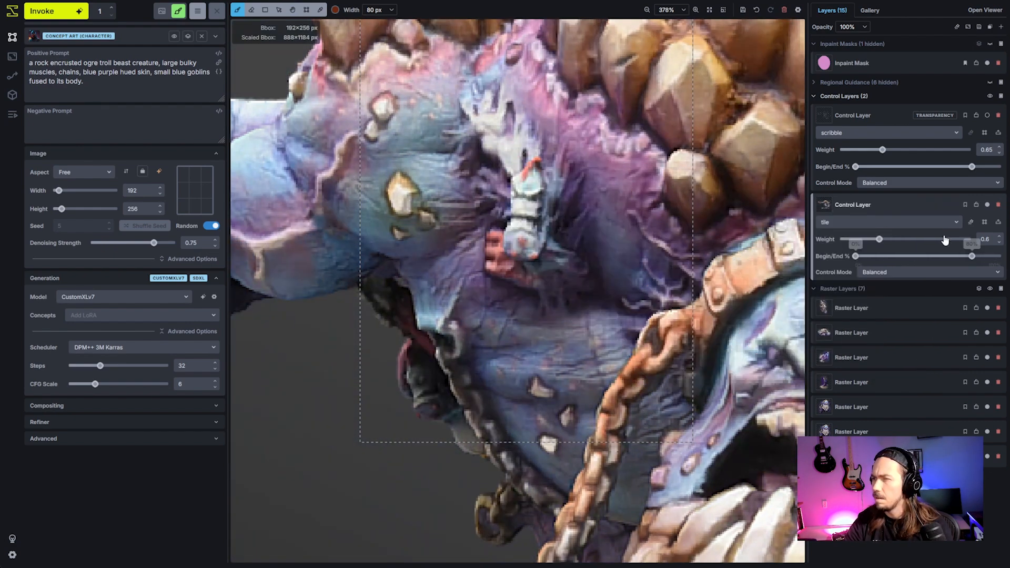
pyautogui.rightClick(898, 206)
pyautogui.click(860, 252)
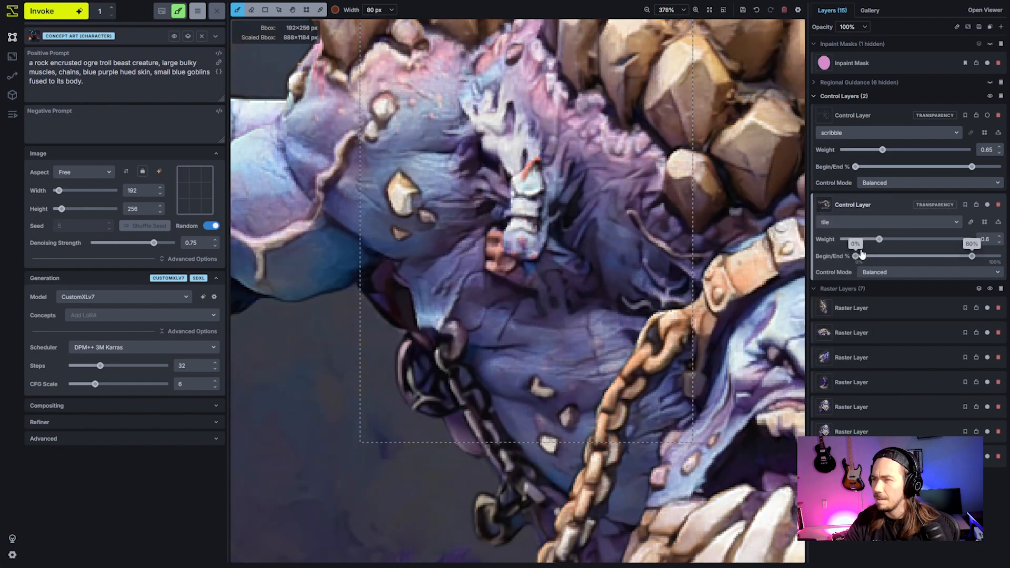
pyautogui.rightClick(913, 210)
pyautogui.click(877, 252)
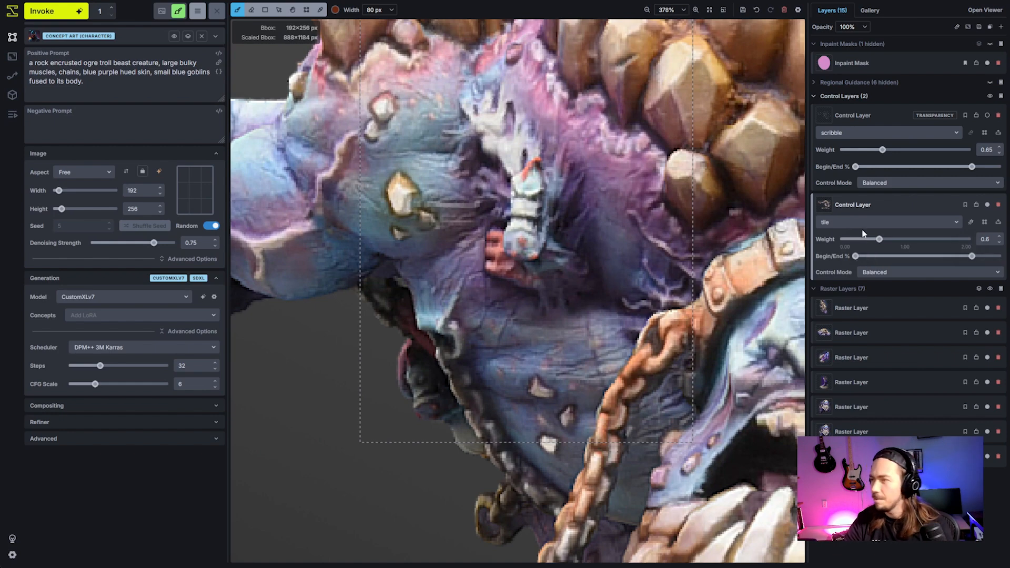
pyautogui.rightClick(894, 207)
pyautogui.click(841, 249)
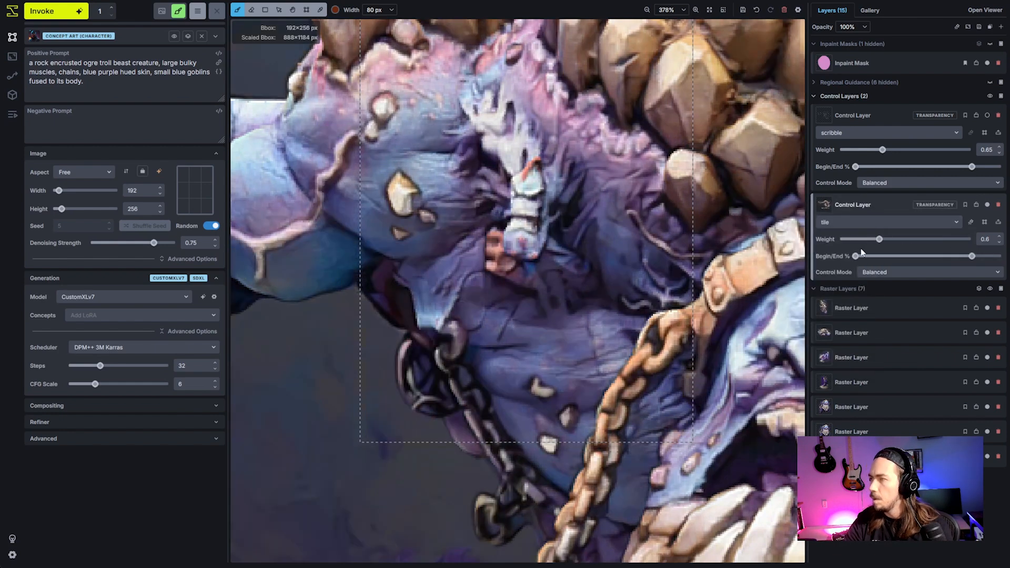
# - Set the tile control layer's weight to 0.45, then re-enable the scribble layer and hide the control layers
pyautogui.moveTo(878, 239); pyautogui.dragTo(871, 240)
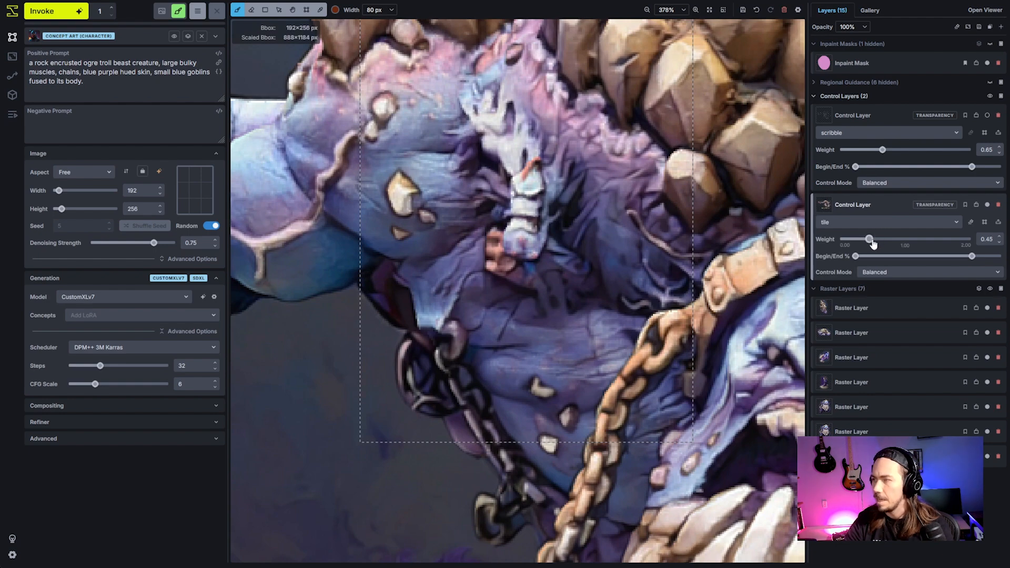
pyautogui.click(988, 116)
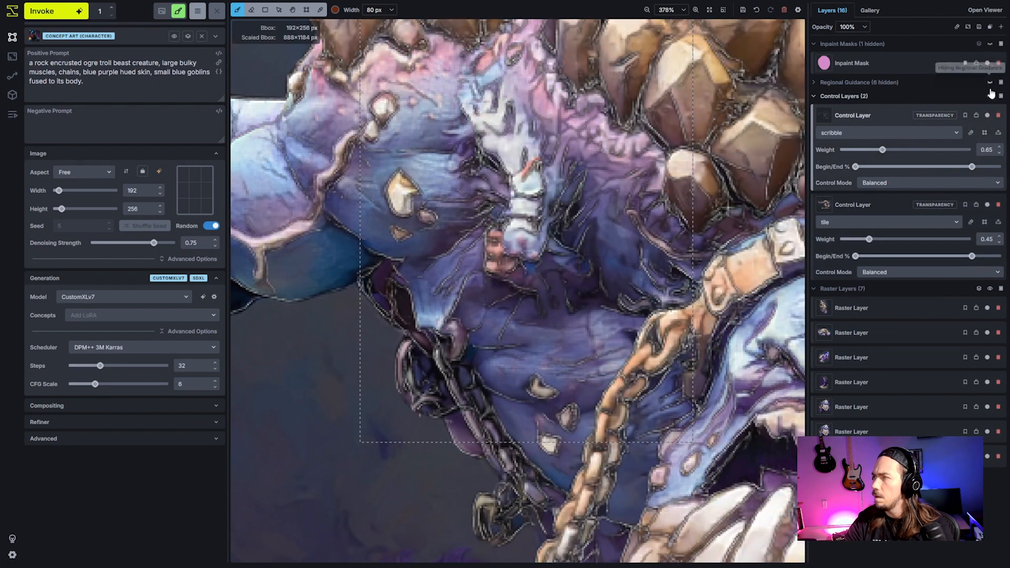
pyautogui.click(990, 95)
# - Show the inpaint mask again and repaint it to cover the shoulder goblin
pyautogui.scroll(-2, 711, 223)
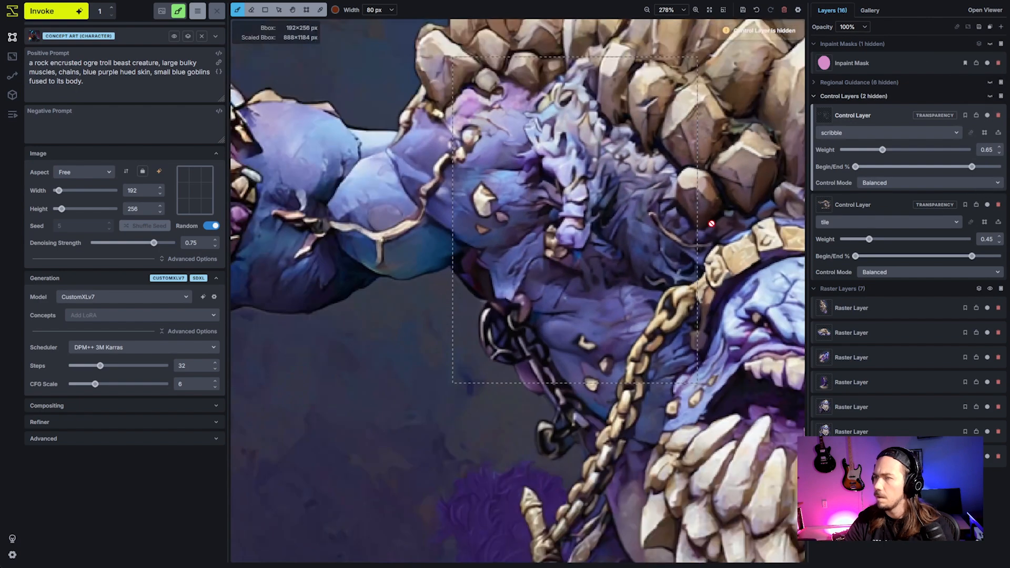
pyautogui.click(863, 65)
pyautogui.scroll(-3, 605, 205)
pyautogui.press('h')
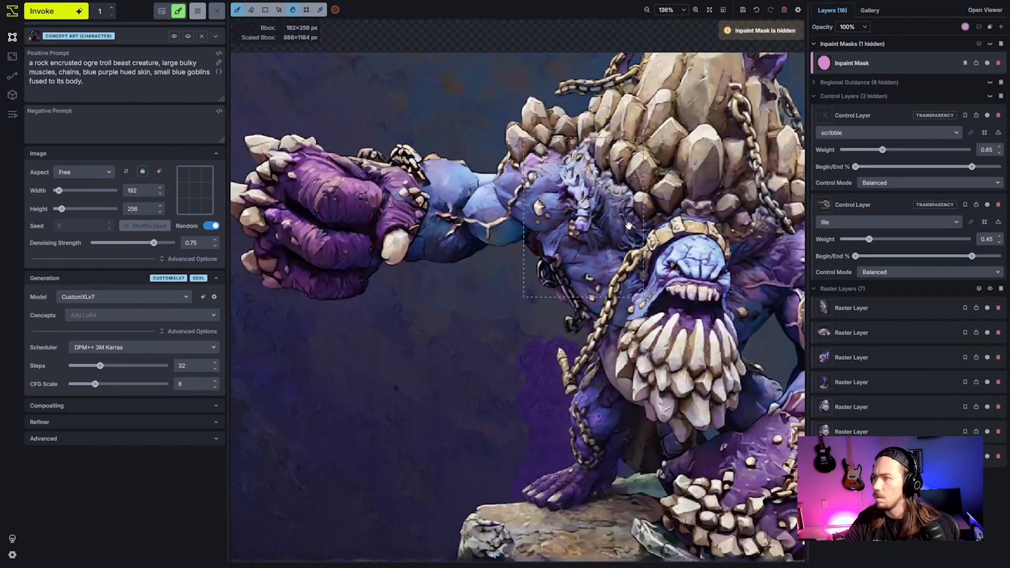
pyautogui.moveTo(628, 226); pyautogui.dragTo(570, 215)
pyautogui.press('b')
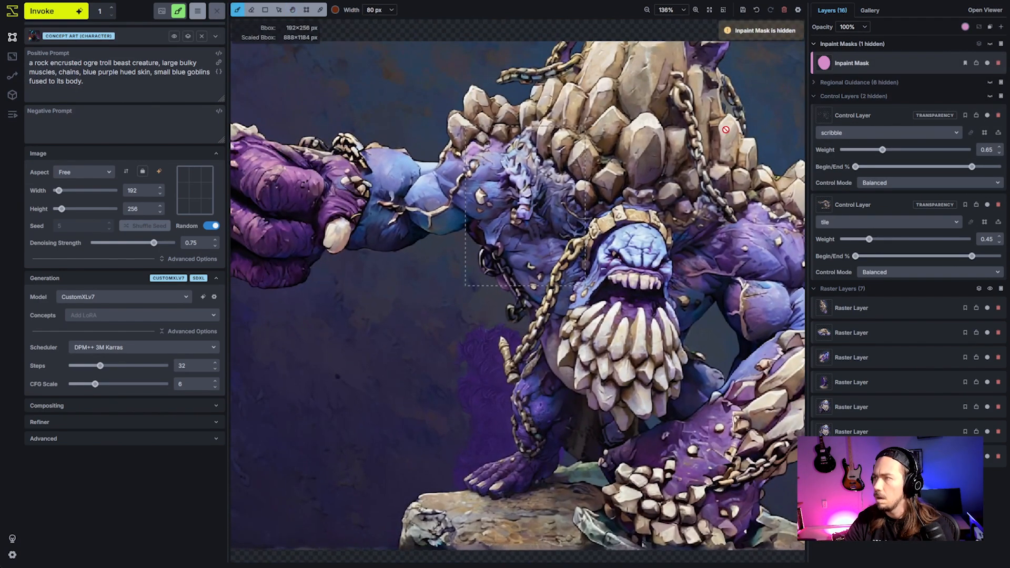
pyautogui.click(989, 43)
pyautogui.moveTo(507, 187)
pyautogui.mouseDown()
pyautogui.moveTo(550, 227)
pyautogui.moveTo(518, 221)
pyautogui.moveTo(537, 219)
pyautogui.moveTo(522, 189)
pyautogui.moveTo(527, 237)
pyautogui.mouseUp()
pyautogui.hotkey('shift', 'c')
pyautogui.scroll(3, 520, 250)
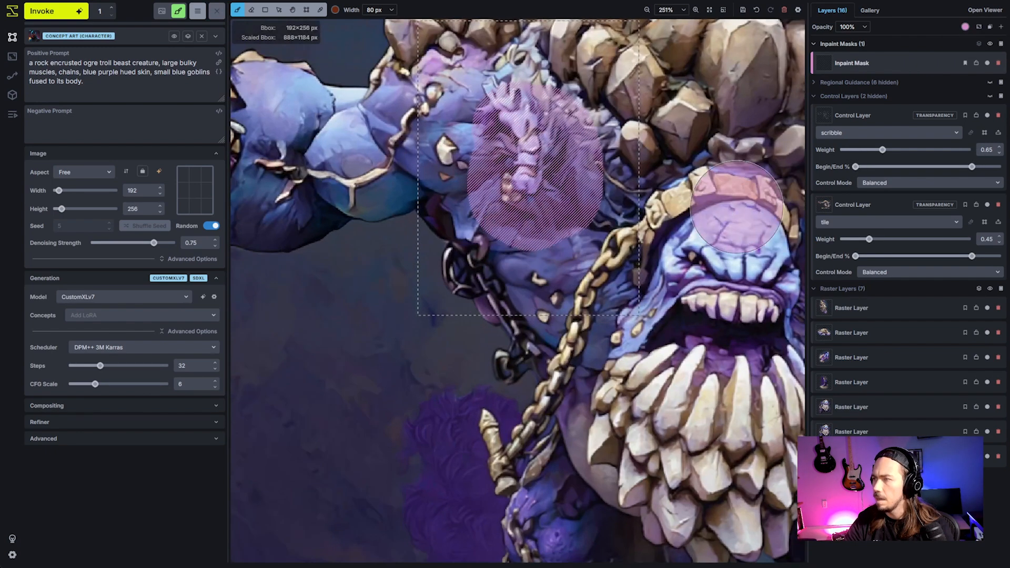
# - Replace the "small blue goblins fused" regional guidance layer with a new empty one that has a positive prompt
pyautogui.click(990, 83)
pyautogui.click(990, 82)
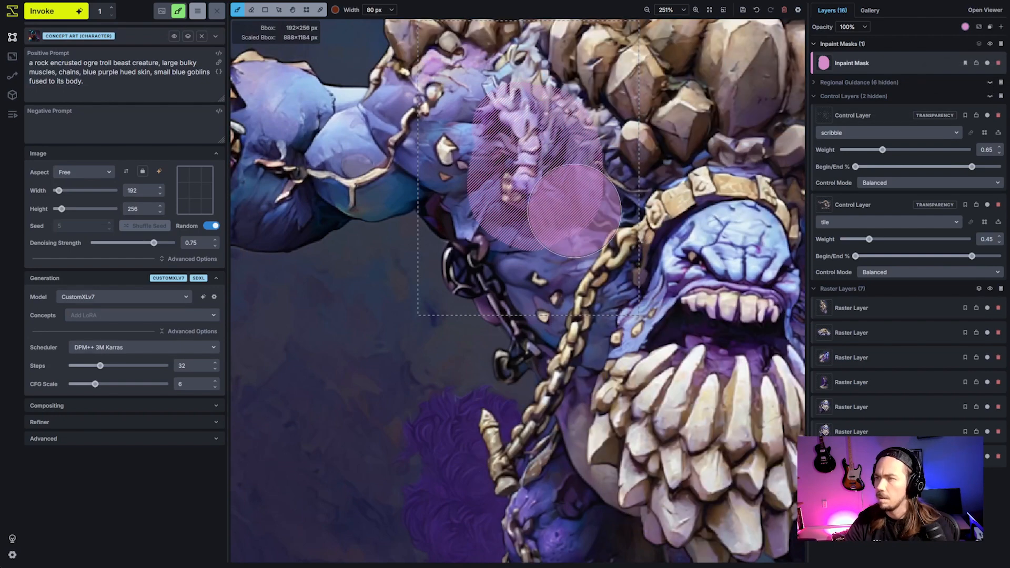
pyautogui.click(842, 83)
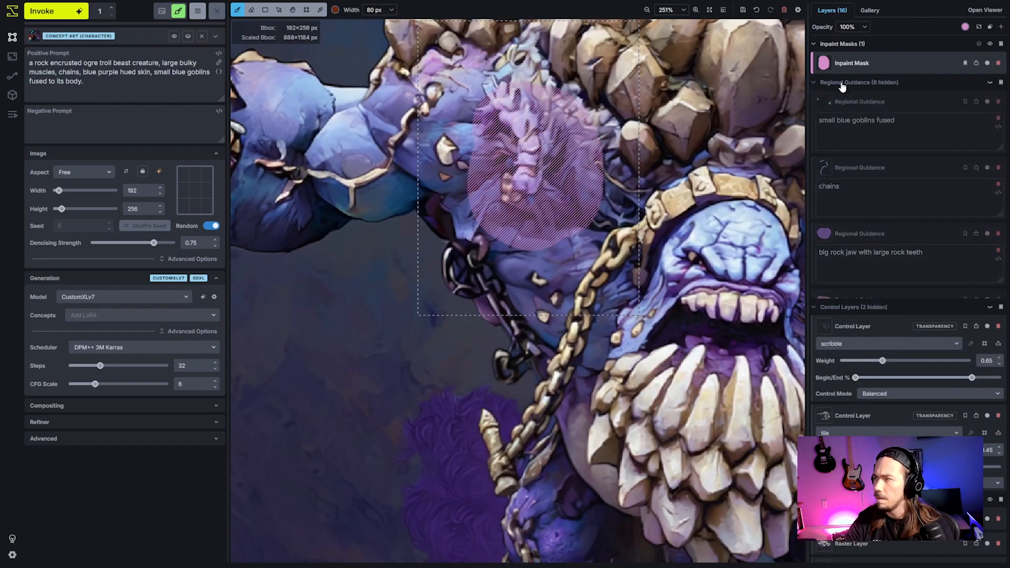
pyautogui.click(912, 105)
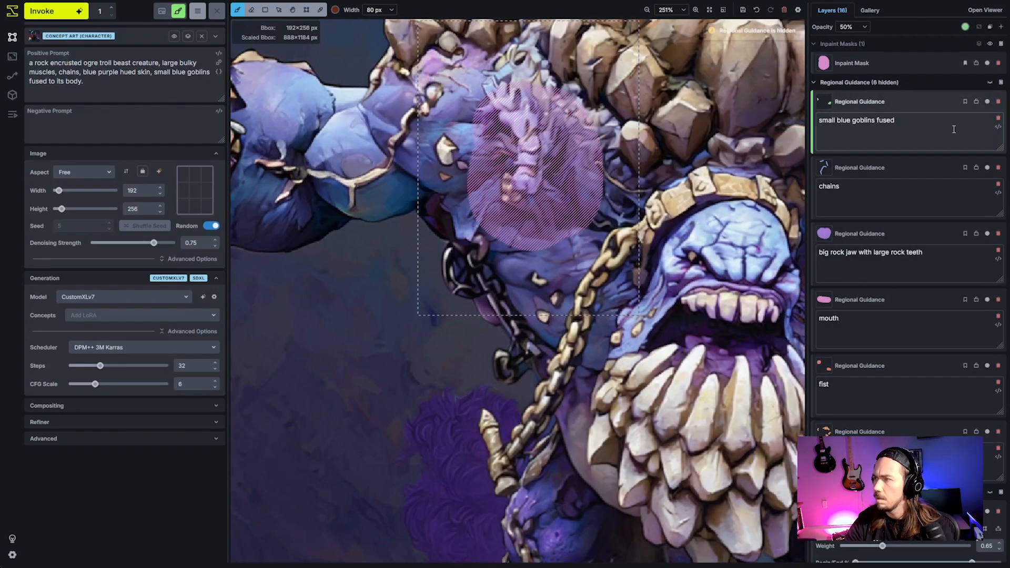
pyautogui.click(998, 103)
pyautogui.click(1000, 82)
# - Set the new regional guidance layer's positive prompt to "face of a goblin,"
pyautogui.click(841, 121)
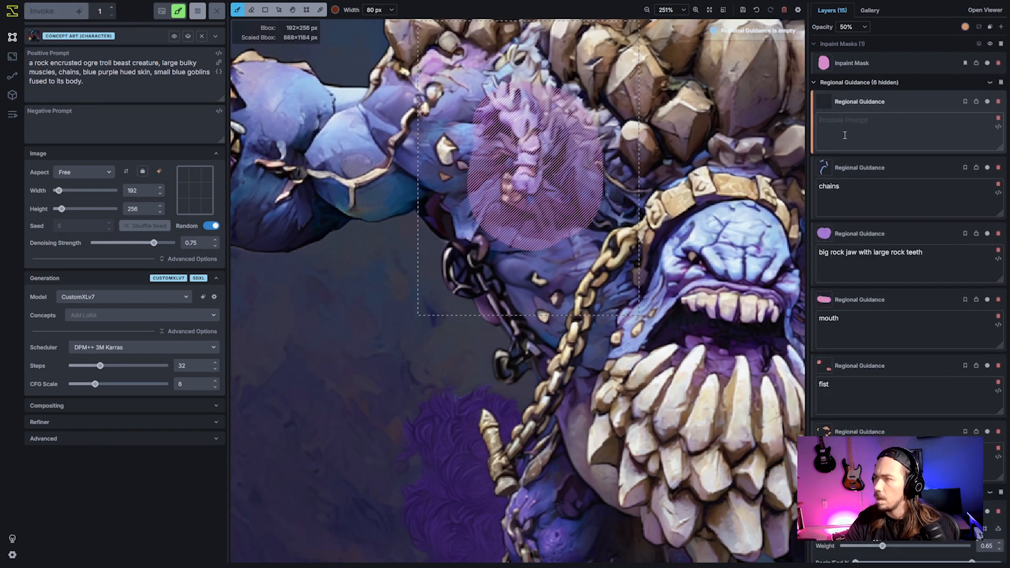
pyautogui.write('face of a goblin,')
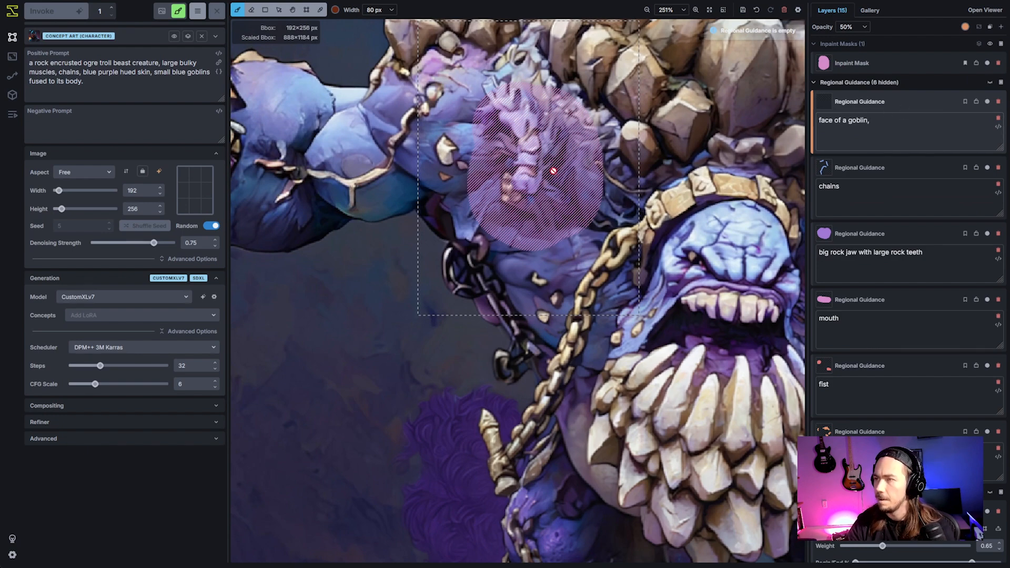
pyautogui.click(989, 82)
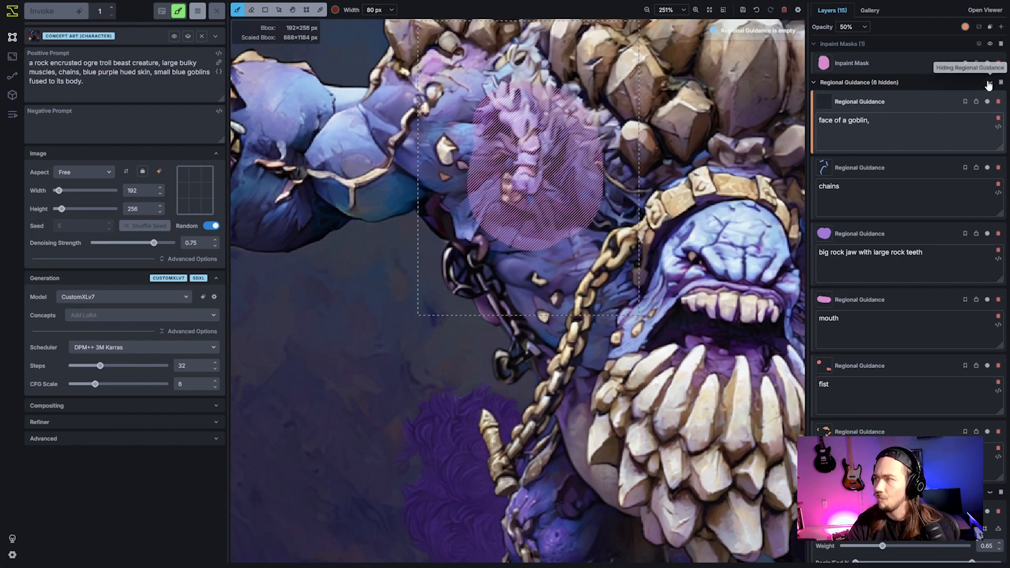
# - Undo the oversized stroke and paint the "face of a goblin," region over the shoulder goblin's face with a 25 px brush
pyautogui.moveTo(525, 173)
pyautogui.mouseDown()
pyautogui.moveTo(534, 176)
pyautogui.moveTo(527, 145)
pyautogui.moveTo(531, 173)
pyautogui.mouseUp()
pyautogui.hotkey('ctrl', 'z')
pyautogui.scroll(-9, 527, 176)
pyautogui.scroll(-1, 525, 179)
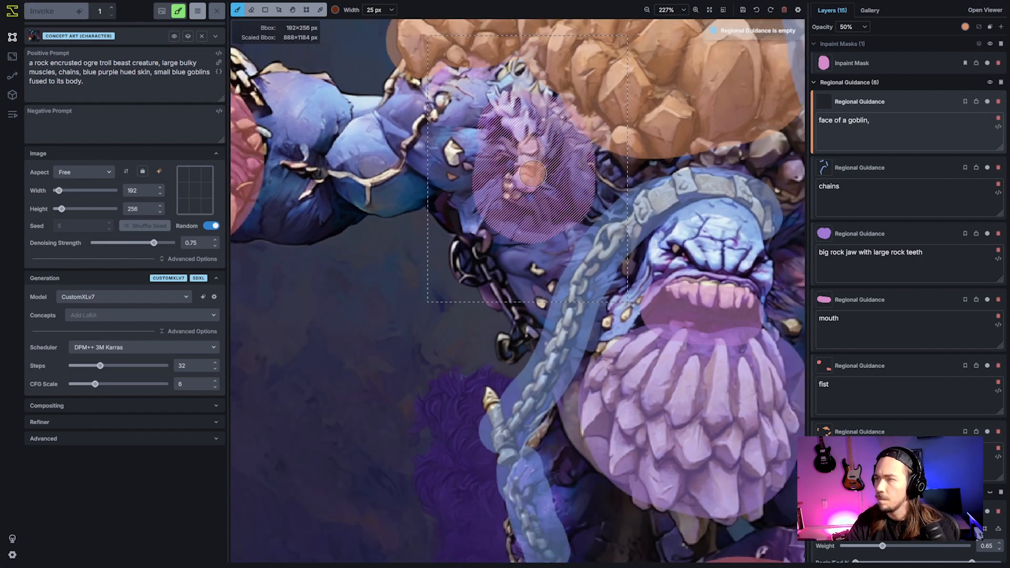
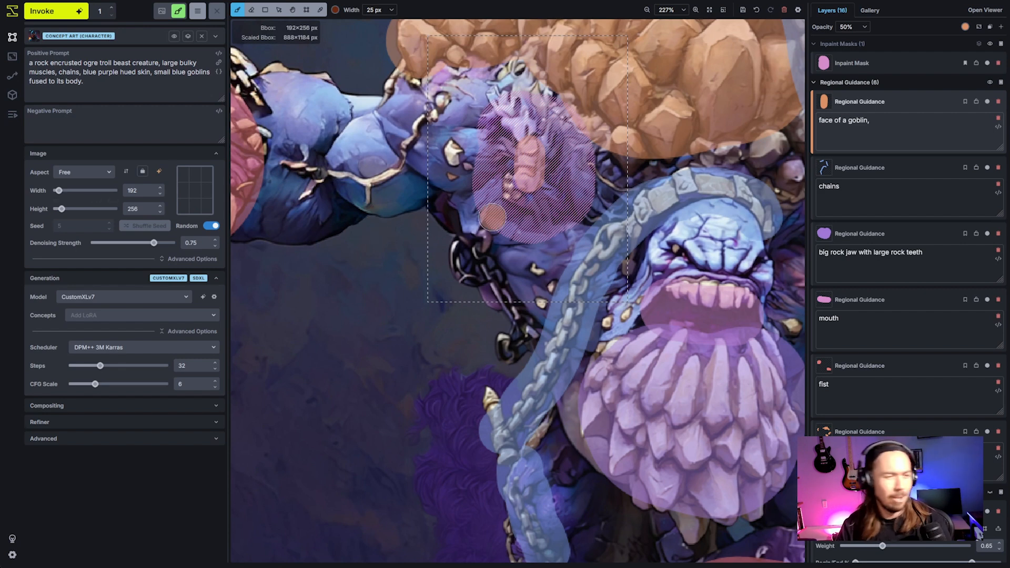
# - Paste the copied face photo into the Style Editing board's assets, then return to the layers
pyautogui.click(869, 11)
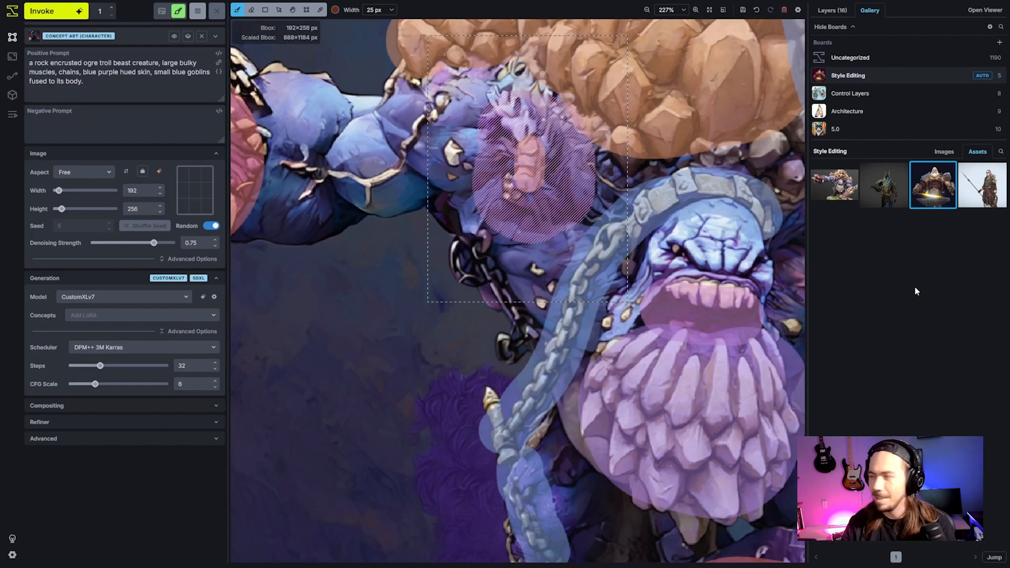
pyautogui.hotkey('ctrl', 'v')
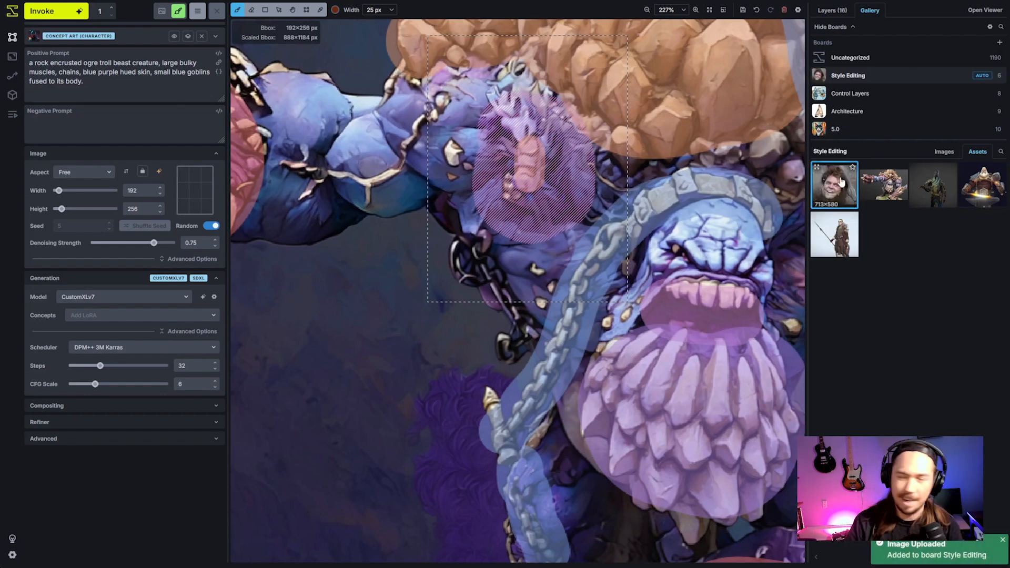
pyautogui.click(837, 20)
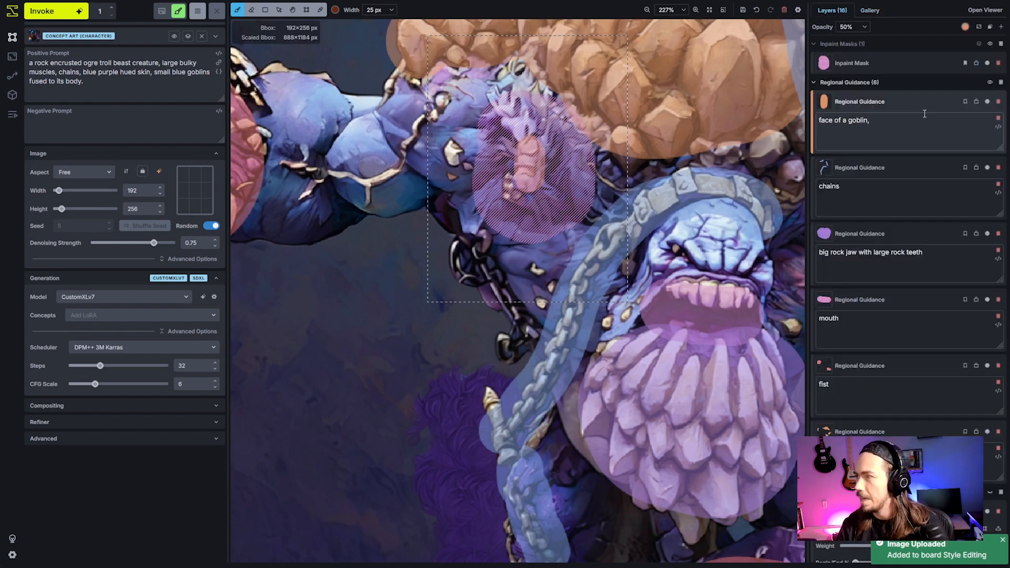
# - Add a reference image to the "face of a goblin," regional guidance layer and assign the pasted face photo to it
pyautogui.rightClick(898, 103)
pyautogui.click(857, 139)
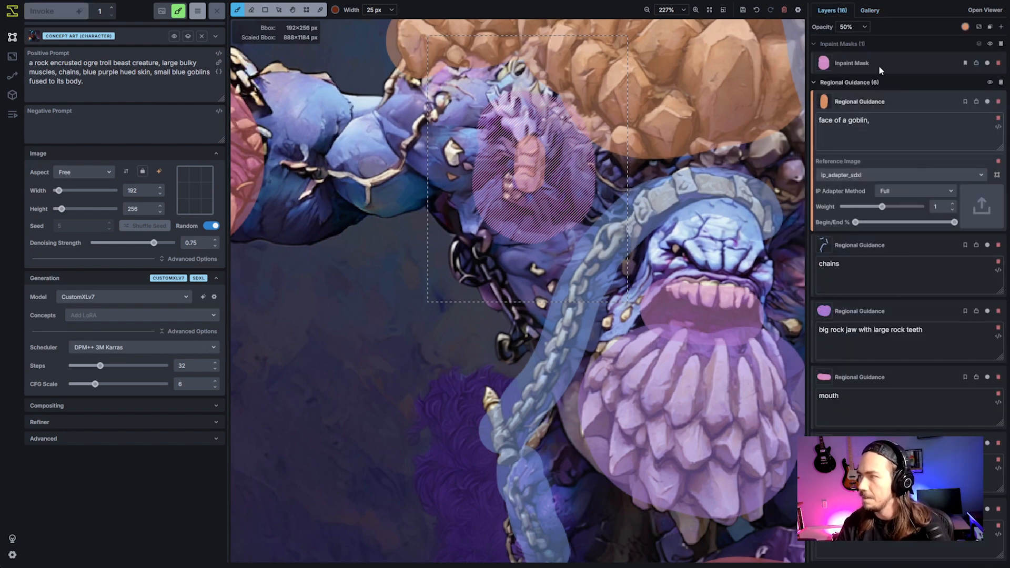
pyautogui.click(870, 11)
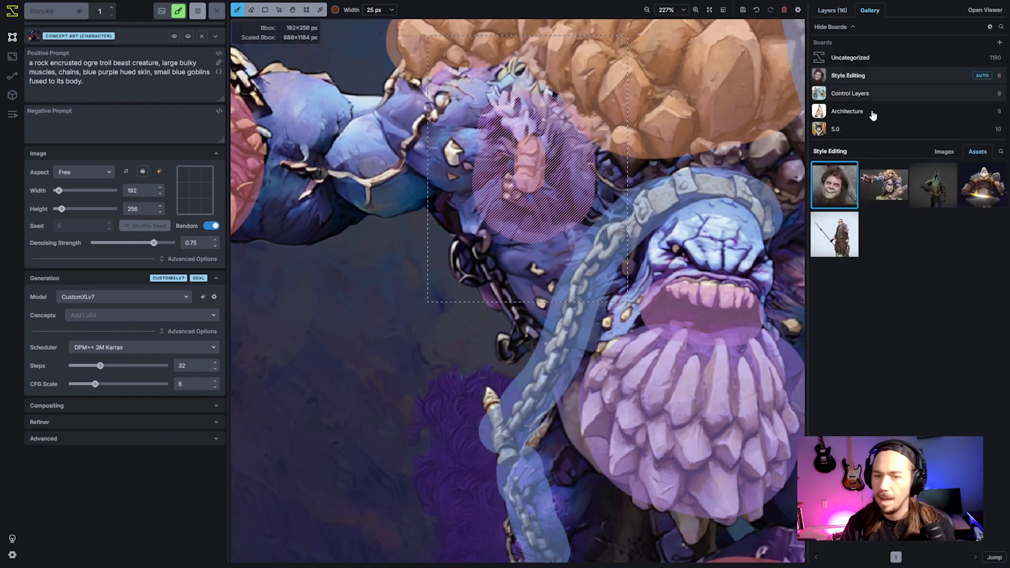
pyautogui.moveTo(829, 13); pyautogui.dragTo(978, 205)
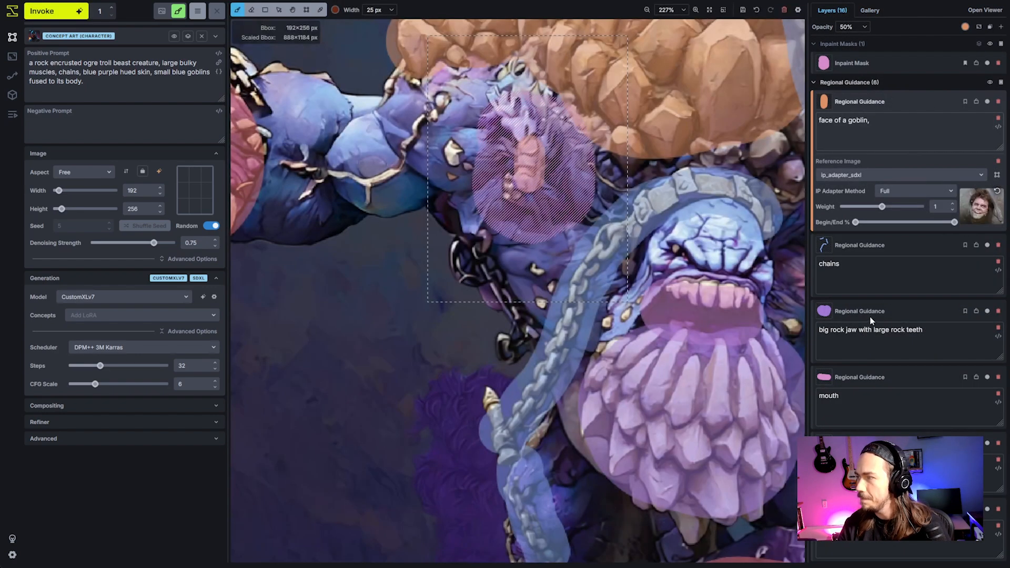
# - Set the goblin-face reference image to Composition Only with the ip_adapter_sdxl_vit_h model and a weight of 0.5
pyautogui.click(898, 192)
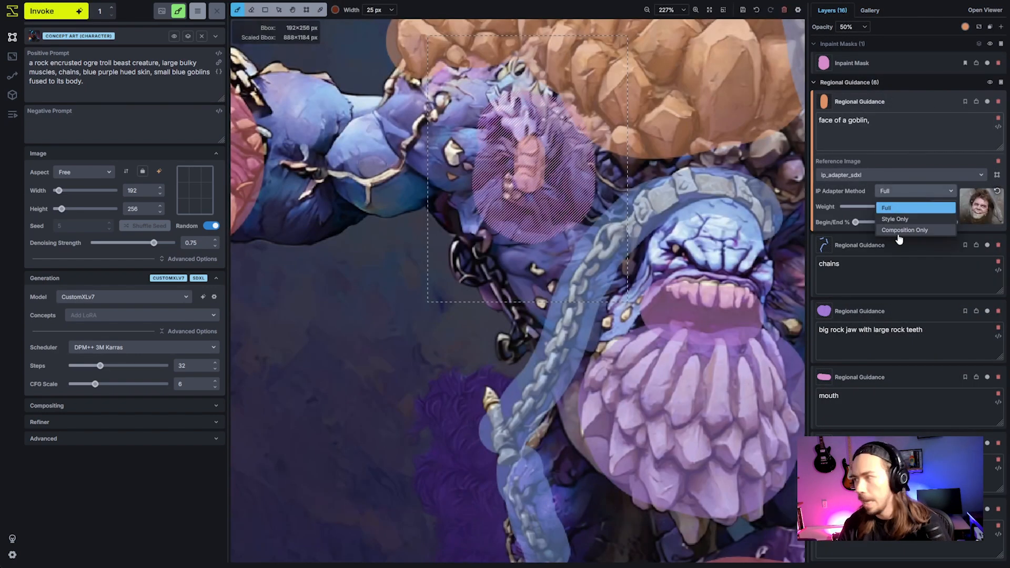
pyautogui.click(900, 234)
pyautogui.click(894, 176)
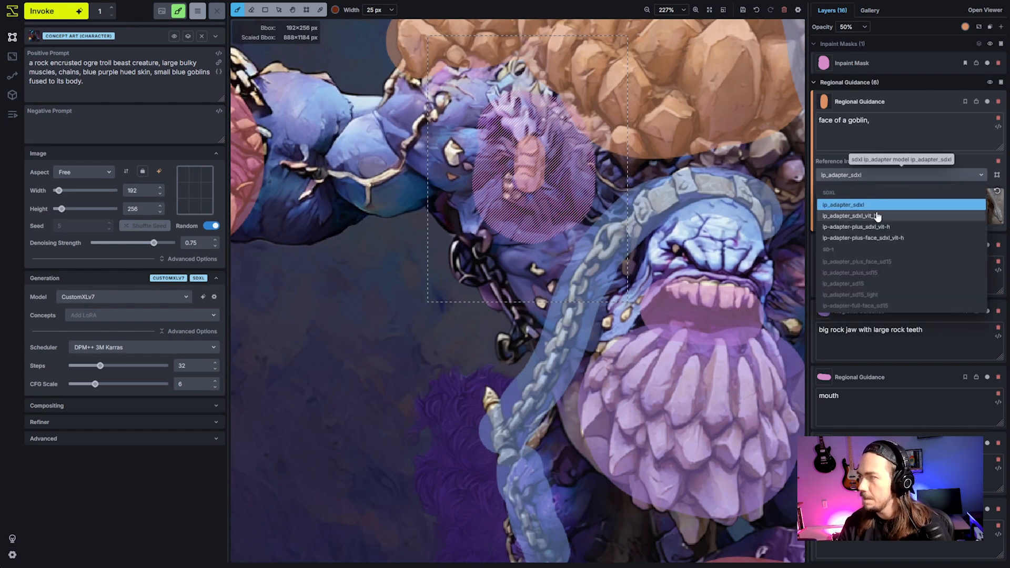
pyautogui.click(876, 215)
pyautogui.moveTo(882, 206); pyautogui.dragTo(870, 208)
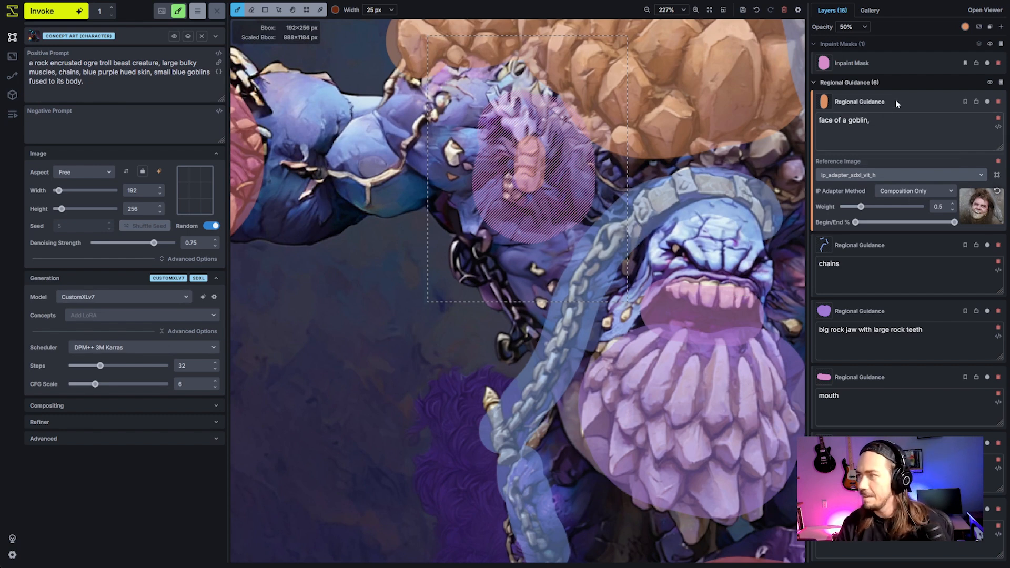
# - Enlarge the "face of a goblin," region over the shoulder goblin with a 36 px brush
pyautogui.scroll(-5, 508, 179)
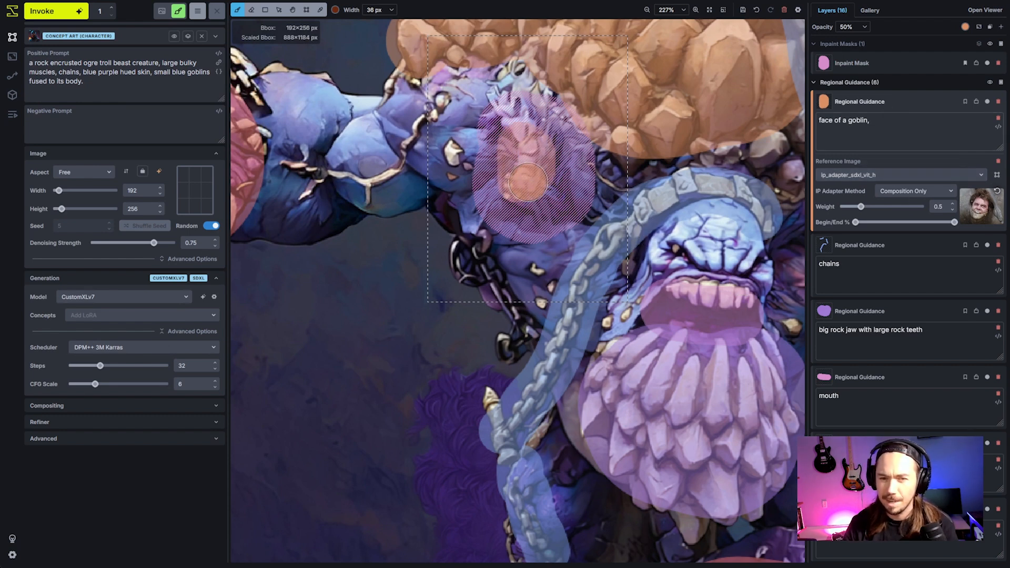
pyautogui.scroll(-3, 527, 182)
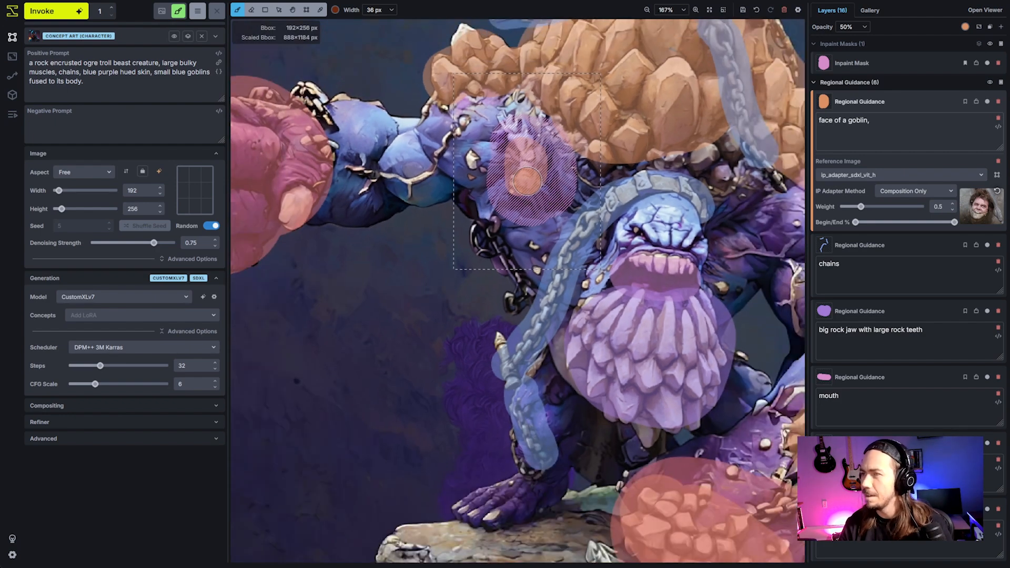
pyautogui.press('space')
pyautogui.moveTo(548, 198); pyautogui.dragTo(586, 247)
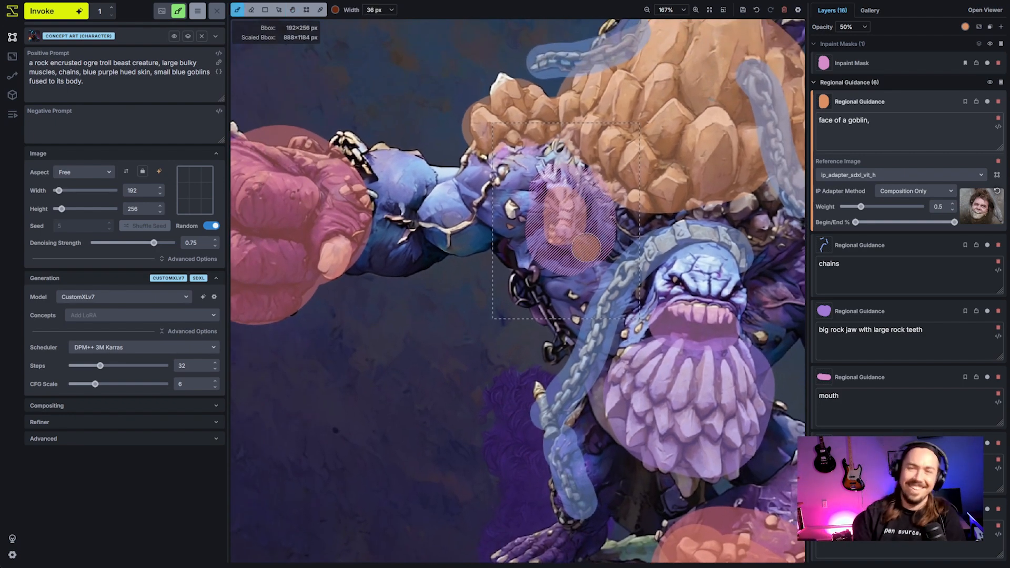
pyautogui.scroll(-5, 593, 244)
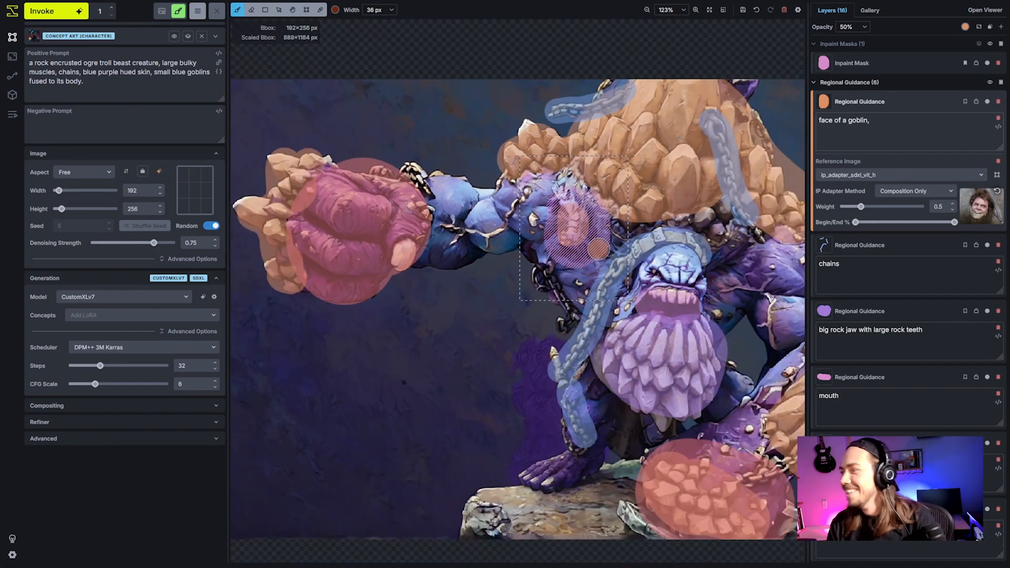
pyautogui.scroll(5, 596, 247)
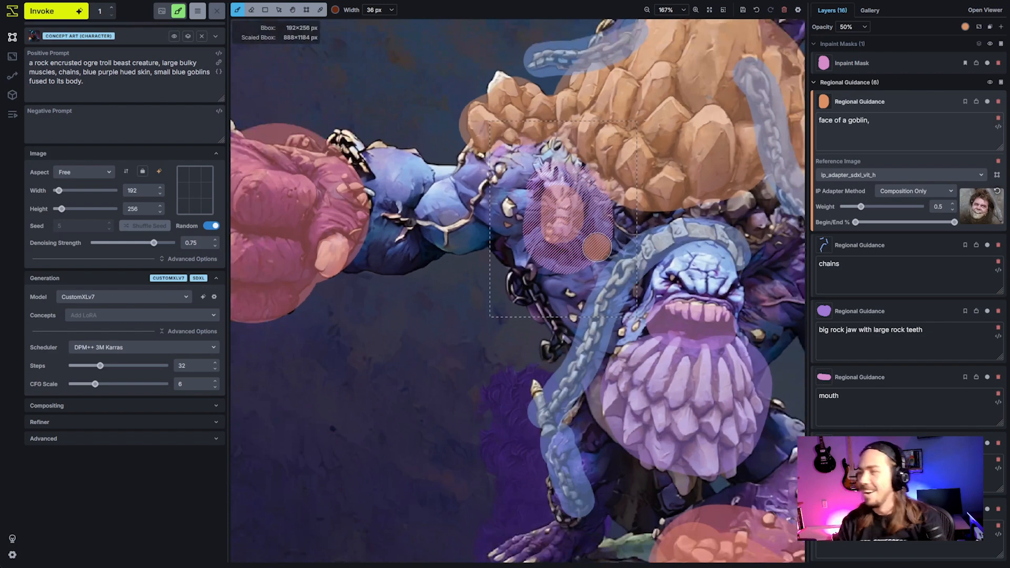
# - Generate the masked shoulder goblin using the goblin-face regional guidance and reference image
pyautogui.click(78, 11)
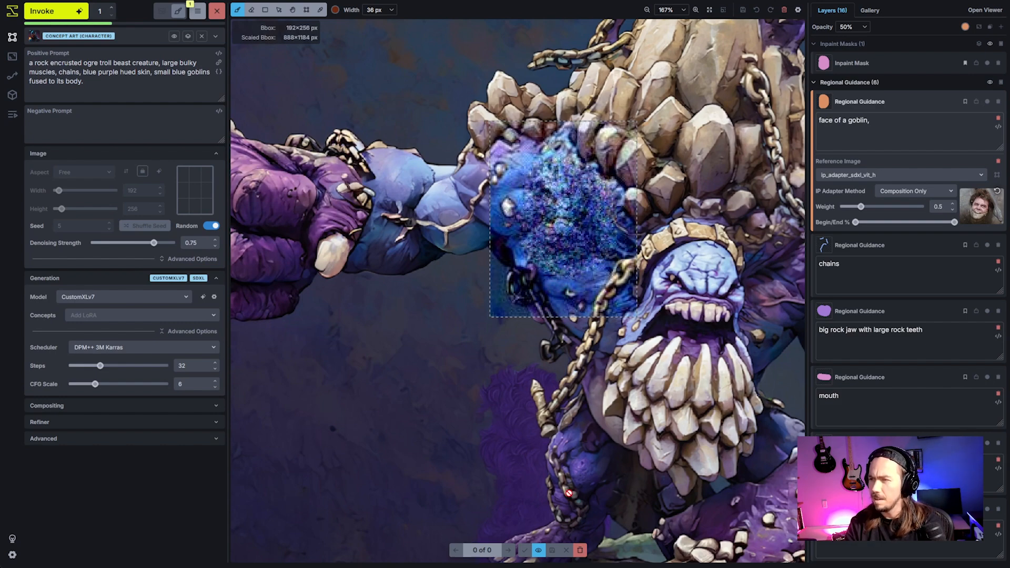
pyautogui.scroll(3, 644, 269)
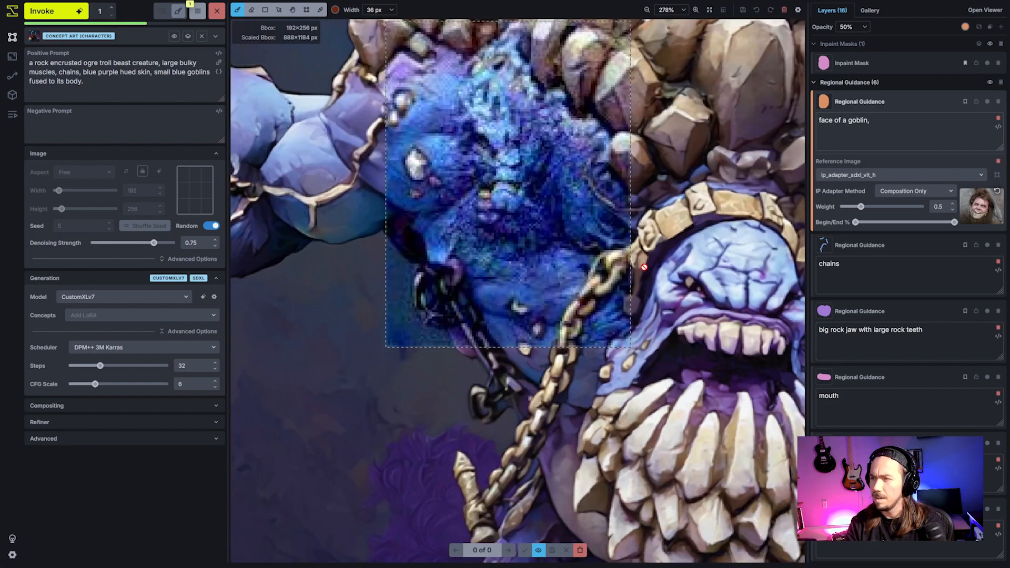
pyautogui.press('space')
pyautogui.moveTo(601, 213); pyautogui.dragTo(655, 262)
pyautogui.scroll(2, 654, 262)
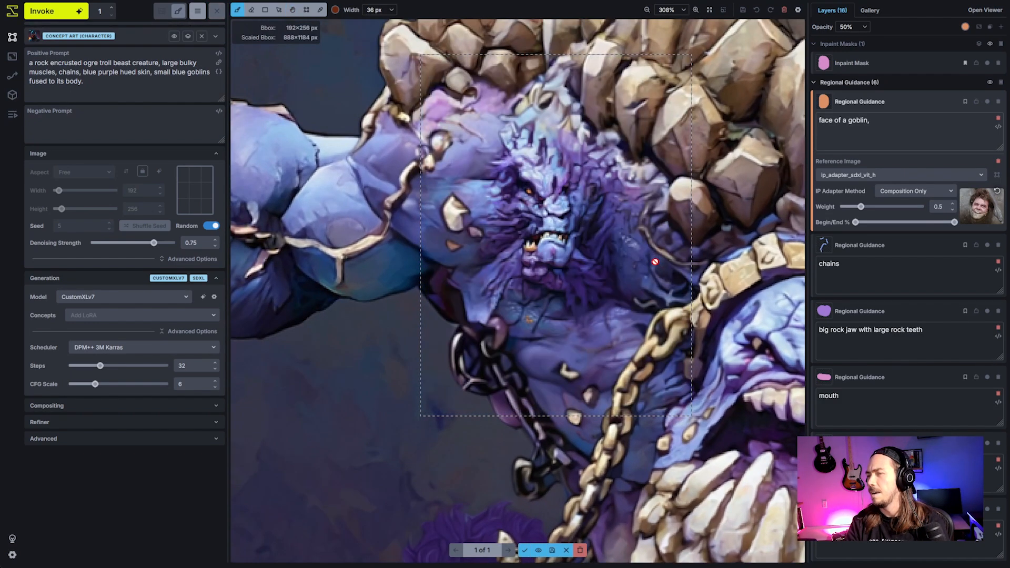
# - Compare the generated shoulder goblin with the original canvas and accept the result
pyautogui.scroll(-5, 655, 261)
pyautogui.scroll(1, 627, 260)
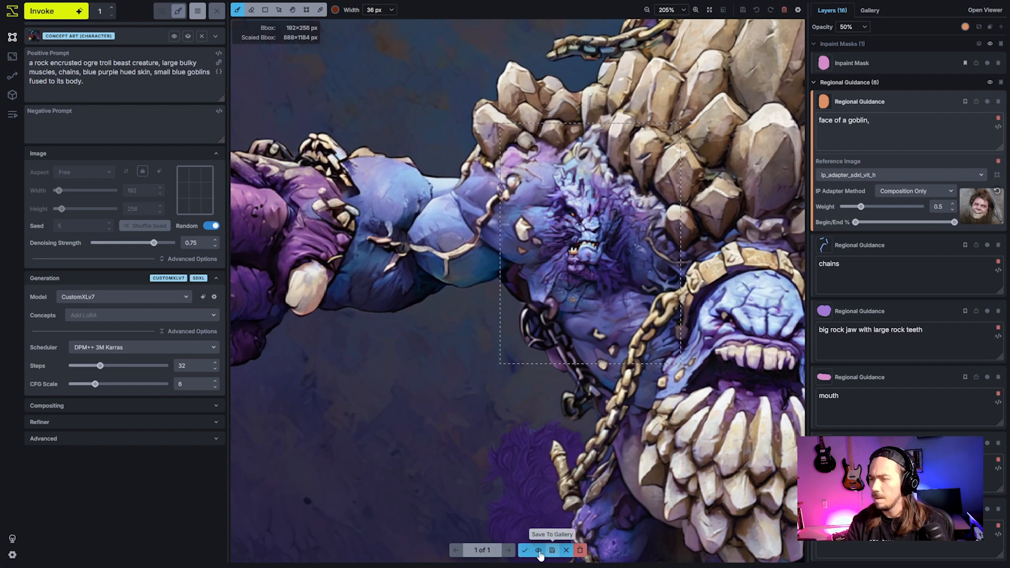
pyautogui.click(539, 551)
pyautogui.click(539, 552)
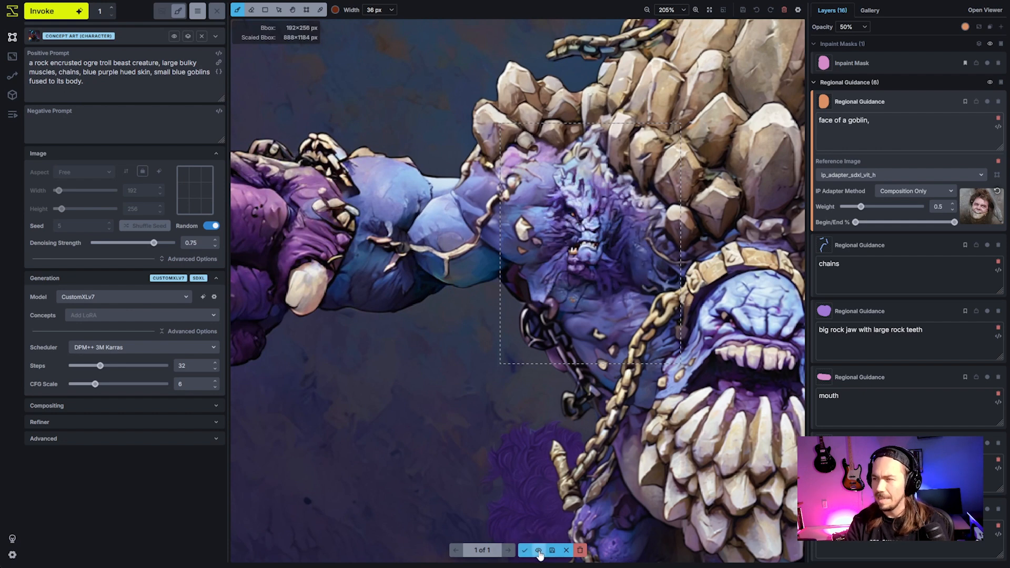
pyautogui.click(539, 552)
pyautogui.click(539, 552)
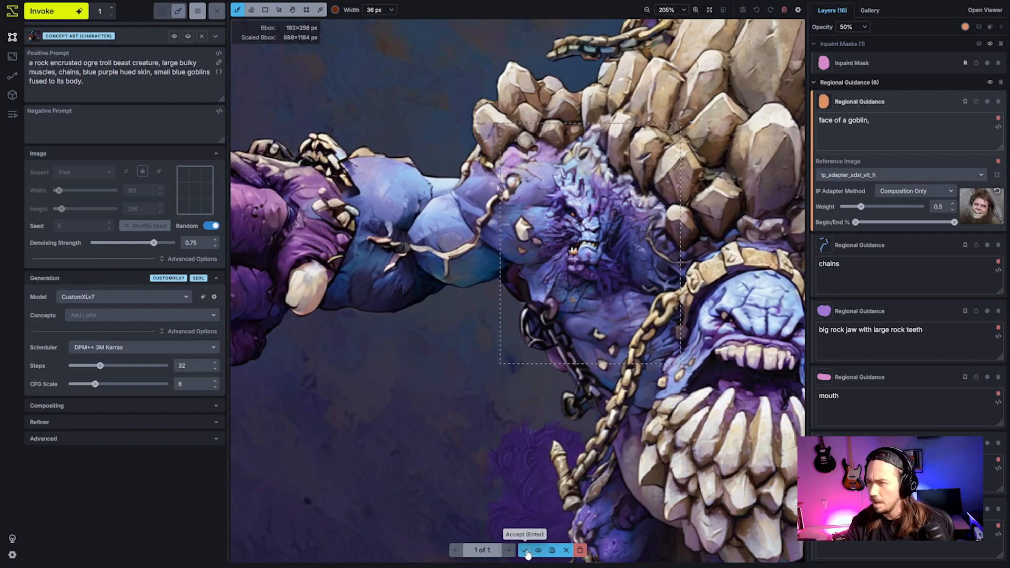
pyautogui.click(525, 550)
# - Move "small blue goblins fused to its body" to the start of the positive prompt, replacing the rock encrusted ogre troll beast creature description
pyautogui.click(116, 93)
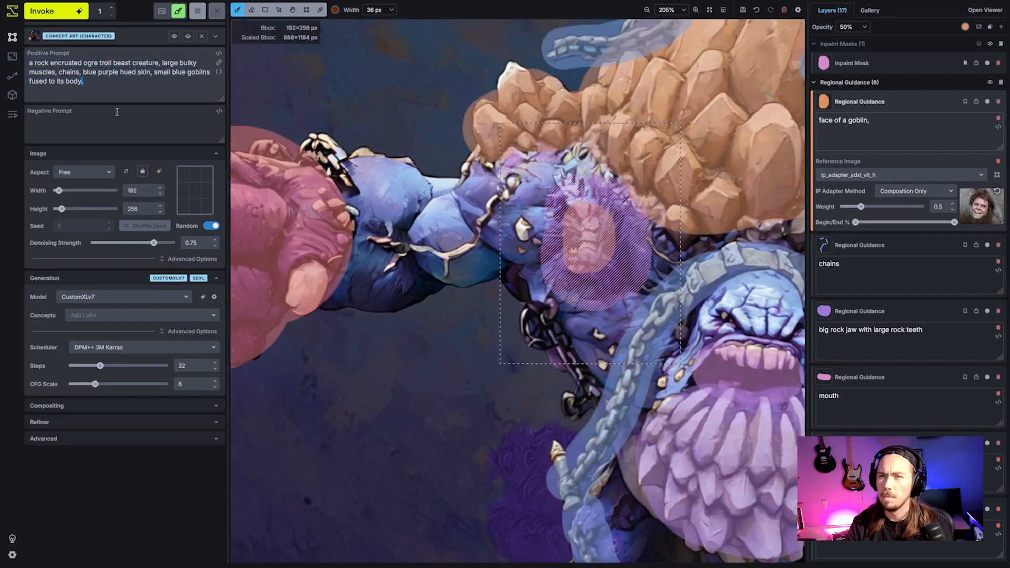
pyautogui.moveTo(154, 69); pyautogui.dragTo(29, 62)
pyautogui.press('BackSpace')
pyautogui.write('small blue goblins fused to its body')
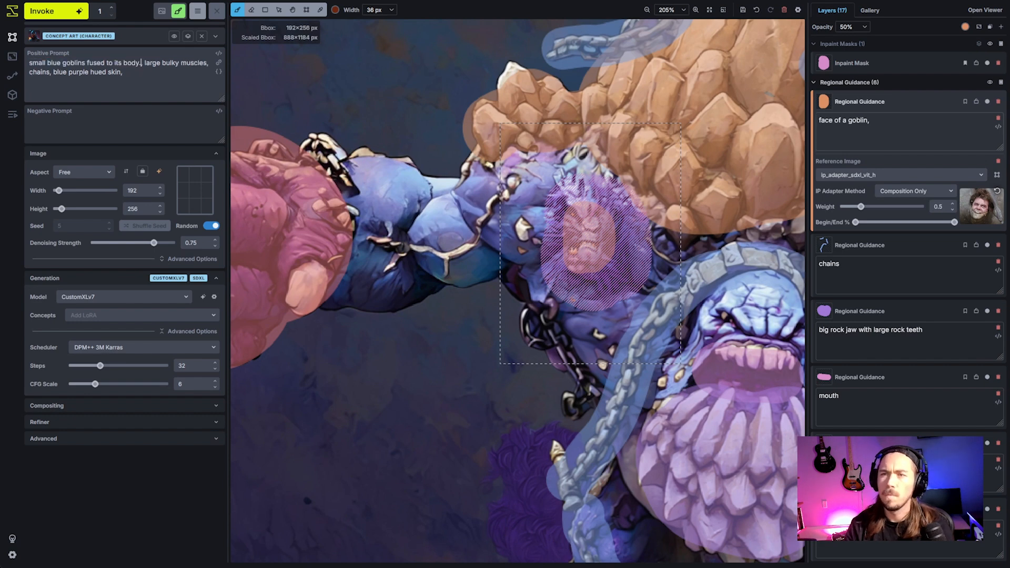
# - Replace "its body." with "a creature" in the positive prompt
pyautogui.hotkey('ctrl', 'shift', 'Left')
pyautogui.hotkey('ctrl', 'shift', 'Left')
pyautogui.hotkey('ctrl', 'shift', 'Left')
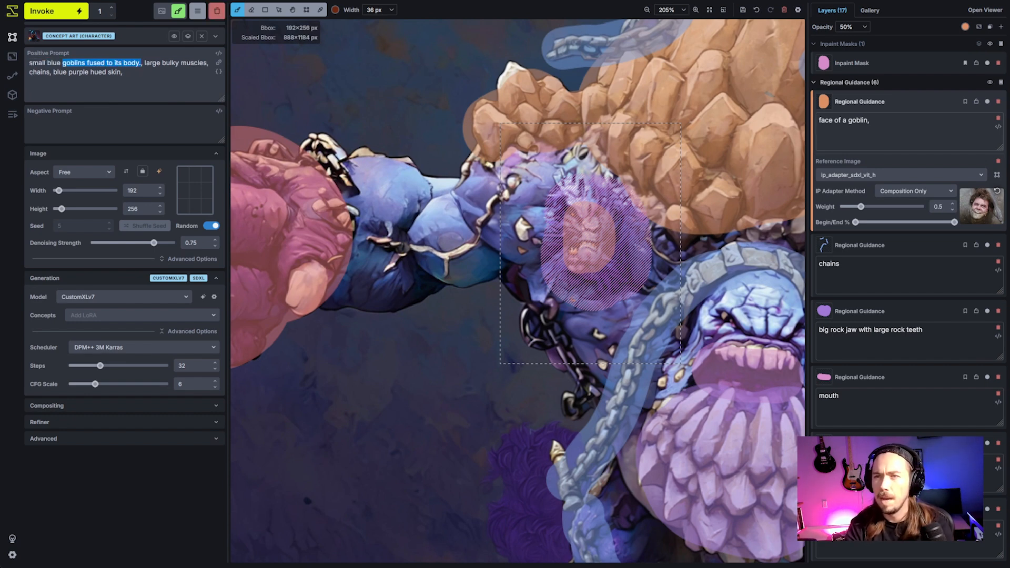
pyautogui.hotkey('ctrl', 'shift', 'Right')
pyautogui.hotkey('ctrl', 'shift', 'Right')
pyautogui.hotkey('ctrl', 'shift', 'Right')
pyautogui.press('BackSpace')
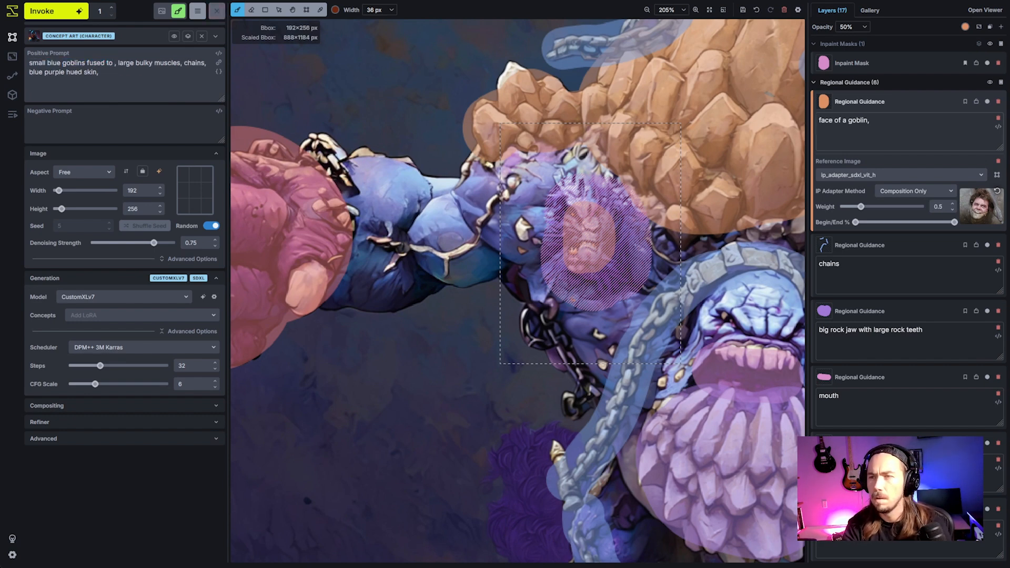
pyautogui.write('a creature')
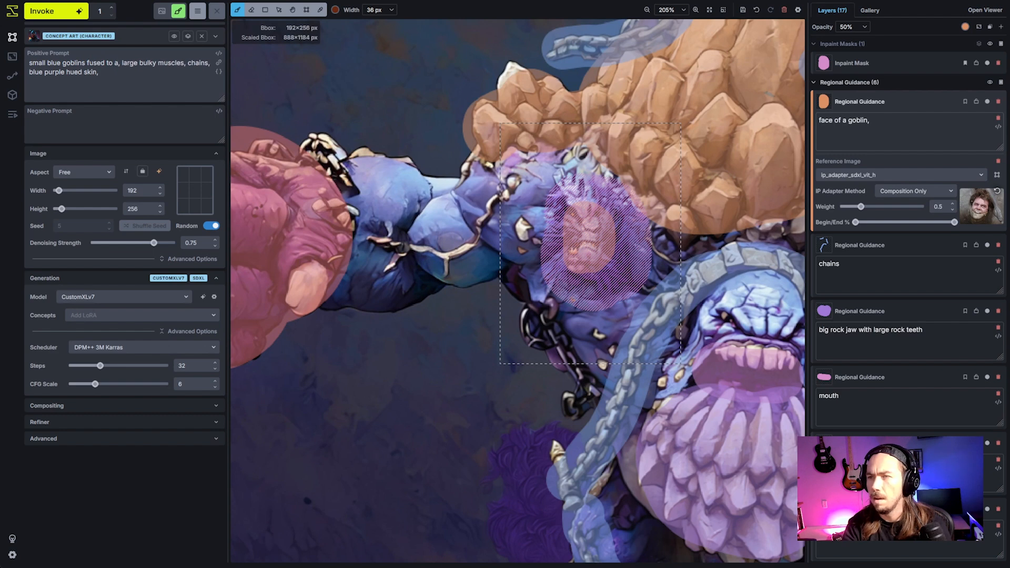
# - Remove "large bulky muscles, chains," from the positive prompt and append "horror, conjoined" after "blue purple hued skin"
pyautogui.press('Right')
pyautogui.hotkey('shift', 'Down')
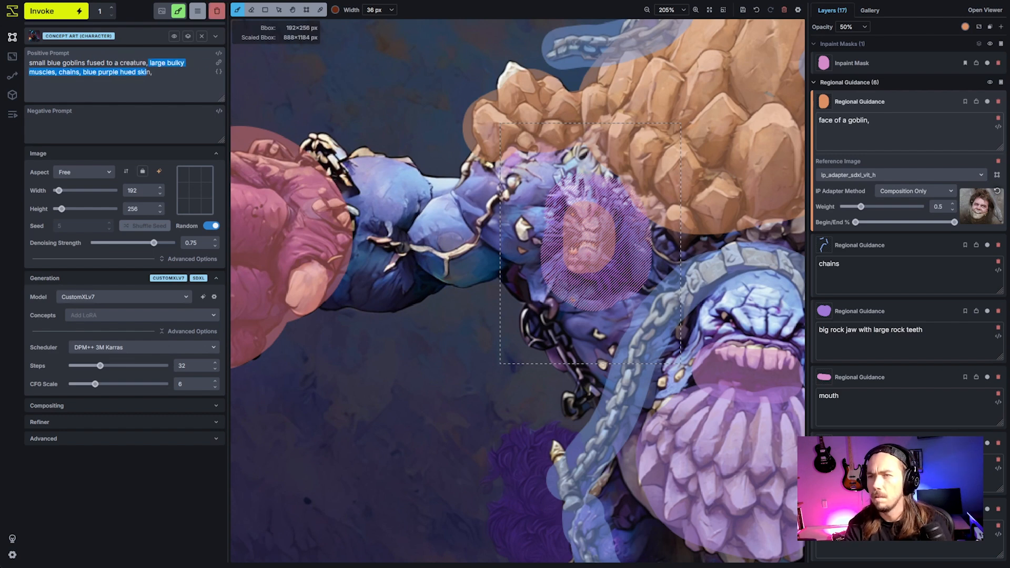
pyautogui.hotkey('ctrl', 'shift', 'Left')
pyautogui.hotkey('ctrl', 'shift', 'Left')
pyautogui.hotkey('ctrl', 'shift', 'Left')
pyautogui.press('BackSpace')
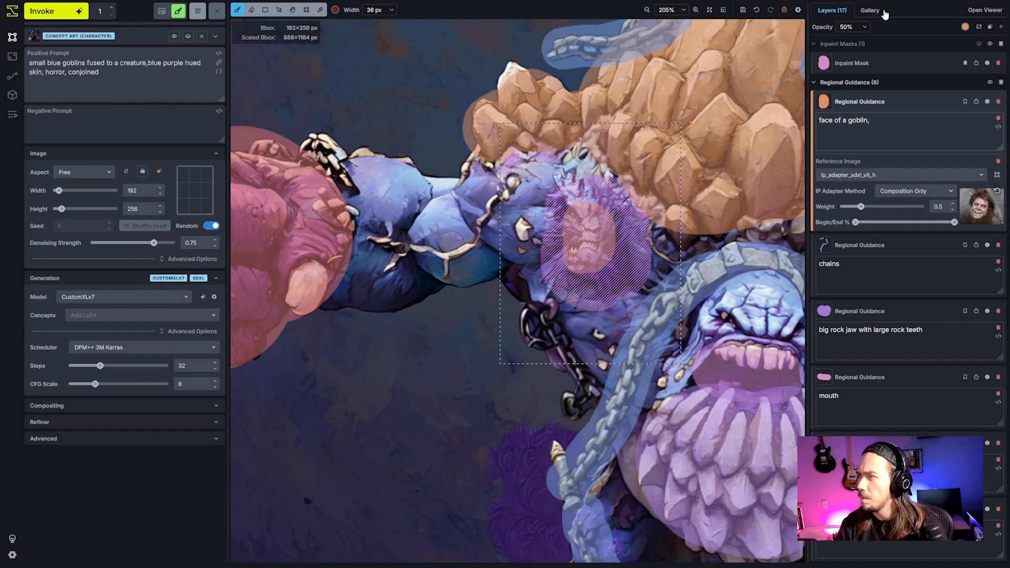
# - Trim the edges of the "face of a goblin," region with a 31 px eraser
pyautogui.click(894, 102)
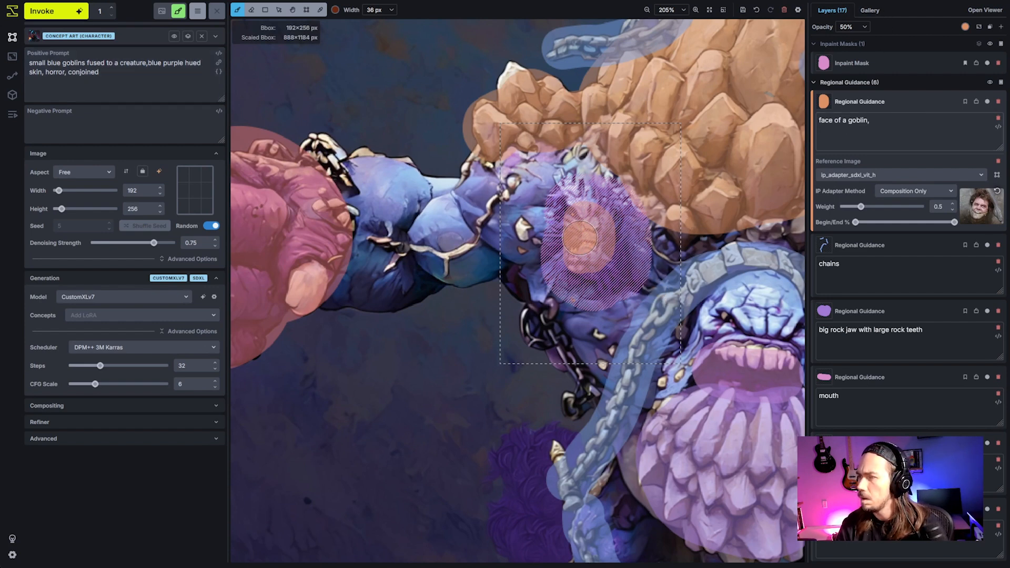
pyautogui.press('e')
pyautogui.scroll(-6, 558, 235)
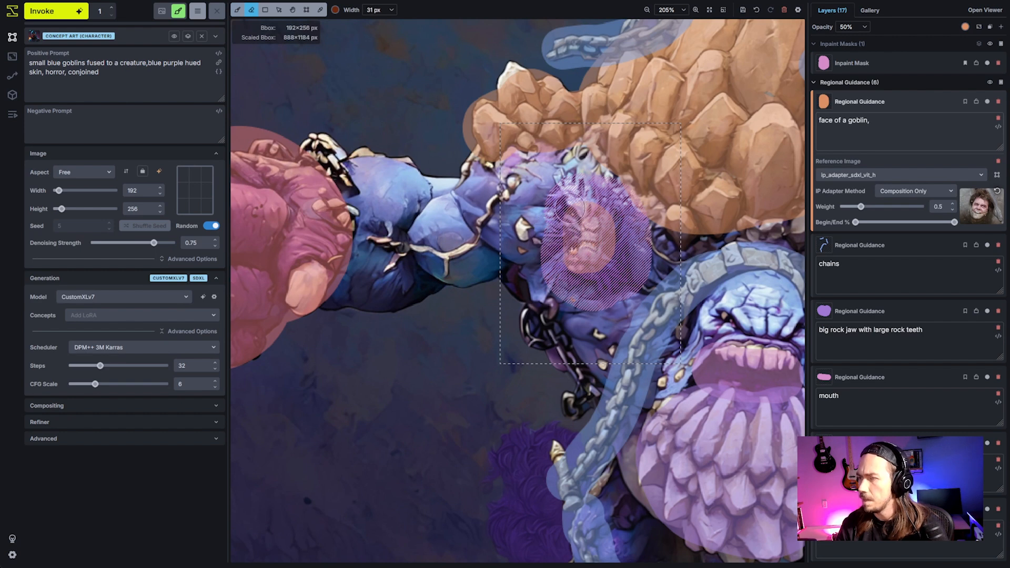
pyautogui.moveTo(617, 217)
pyautogui.mouseDown()
pyautogui.moveTo(611, 275)
pyautogui.moveTo(580, 284)
pyautogui.moveTo(555, 276)
pyautogui.moveTo(547, 232)
pyautogui.mouseUp()
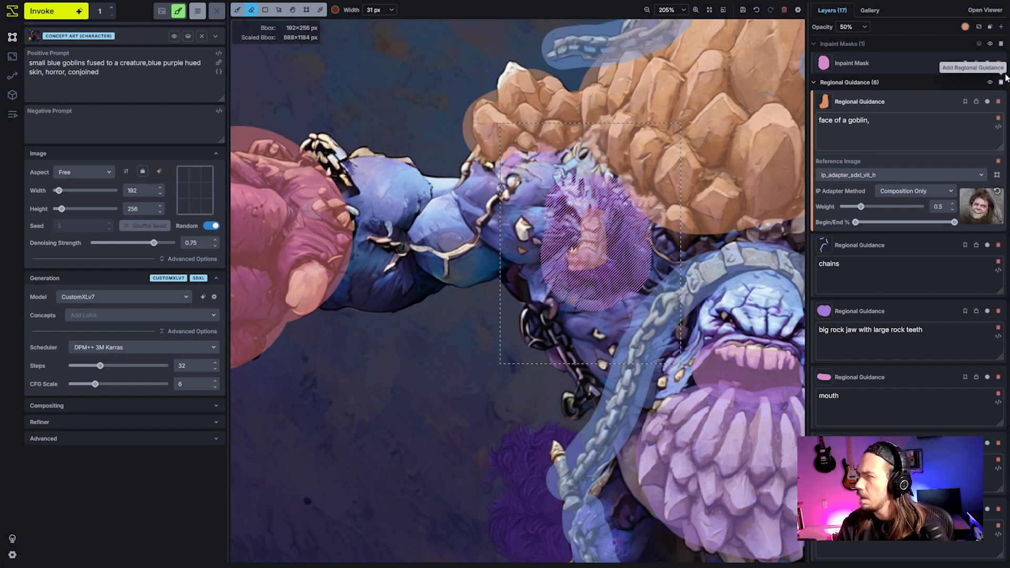
# - Add a new regional guidance layer with the positive prompt "hand"
pyautogui.click(1001, 83)
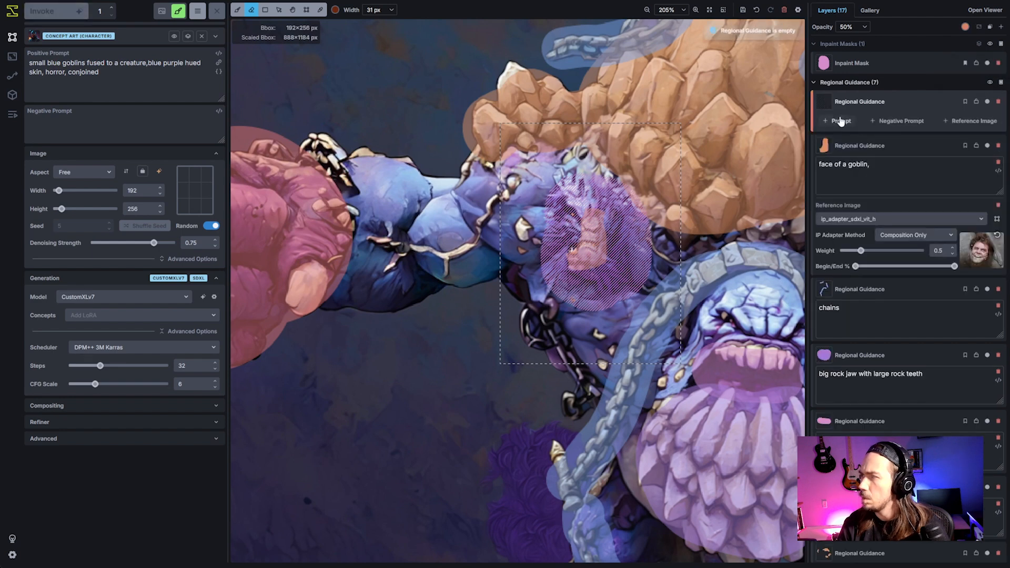
pyautogui.click(850, 137)
pyautogui.write('hand')
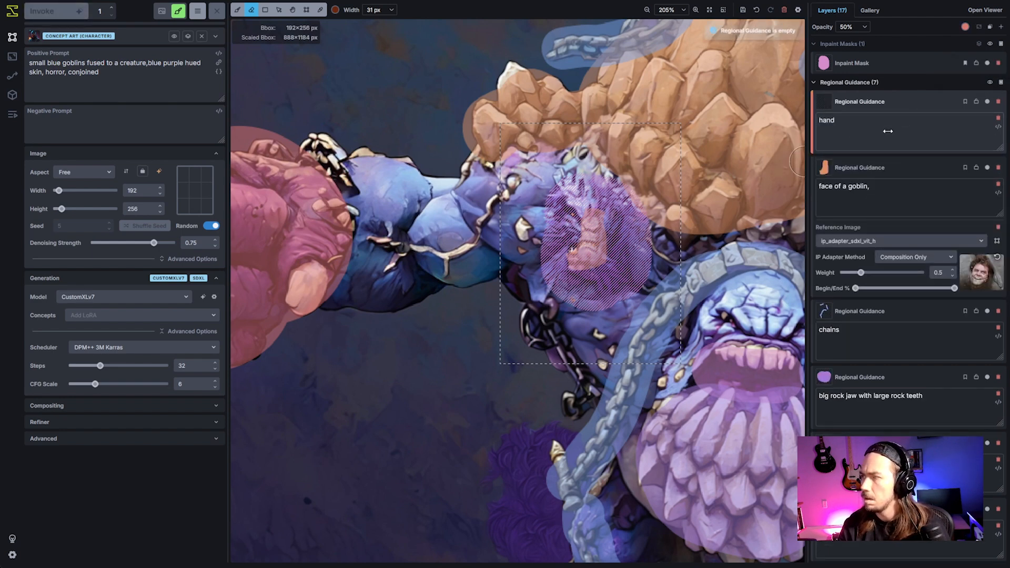
# - Paint the "hand" region over the lower part of the goblin's face and ready the "face of a goblin," region for erasing at 21 px
pyautogui.click(575, 266)
pyautogui.press('b')
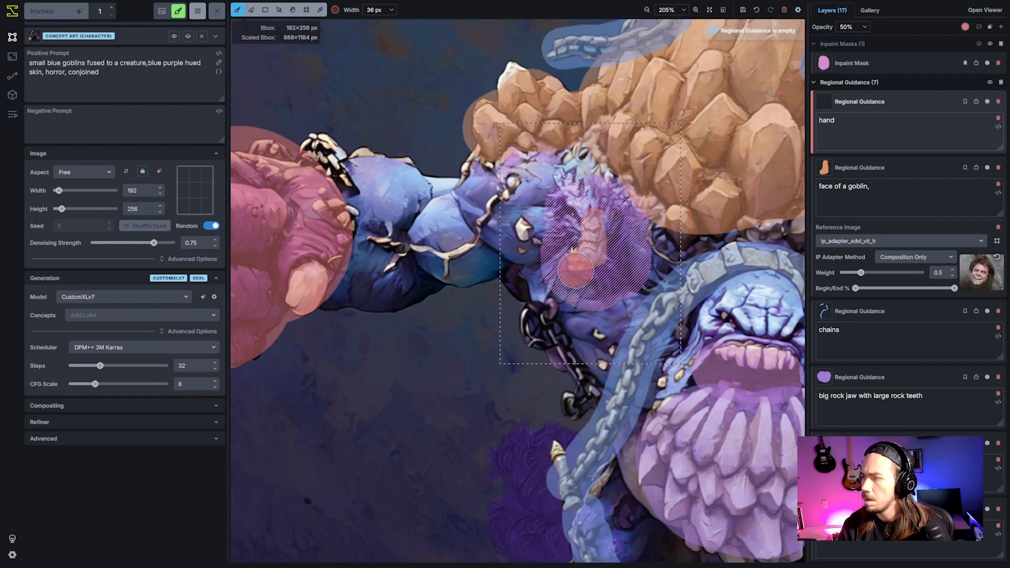
pyautogui.press('[')
pyautogui.press('[')
pyautogui.click(920, 175)
pyautogui.press('e')
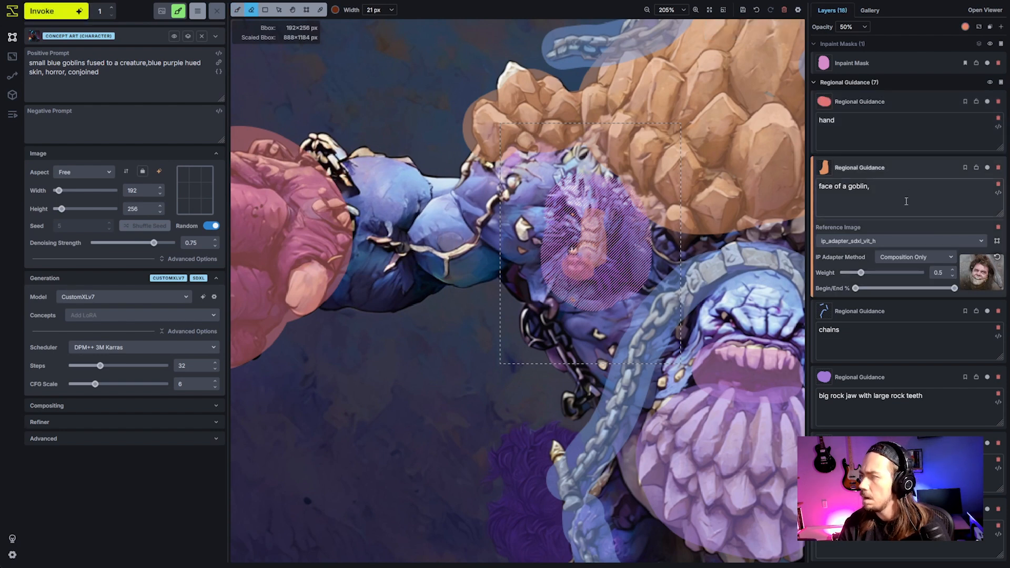
# - Add a new regional guidance layer without a positive prompt and give it the negative prompt "face"
pyautogui.click(1000, 82)
pyautogui.click(843, 119)
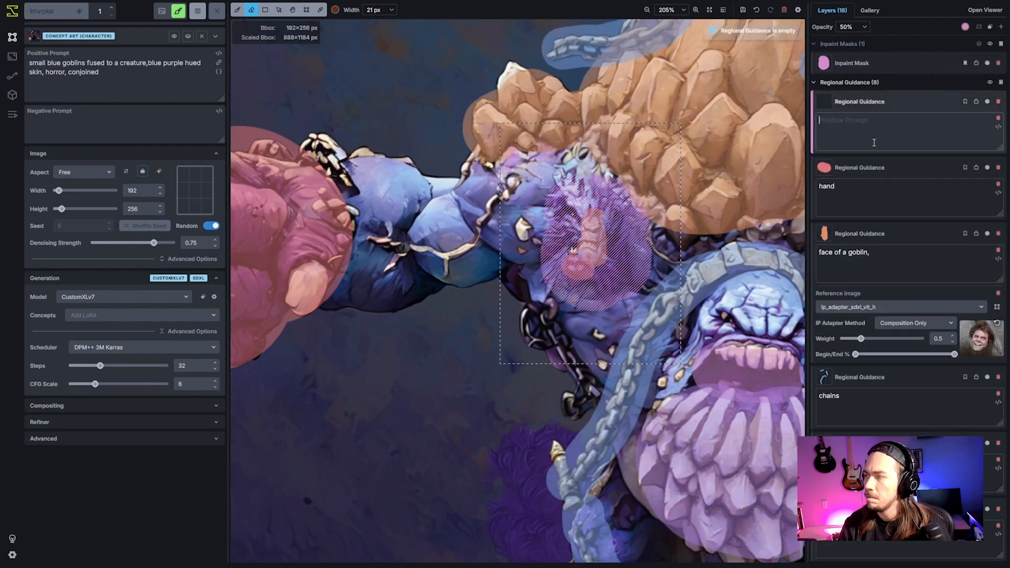
pyautogui.click(998, 118)
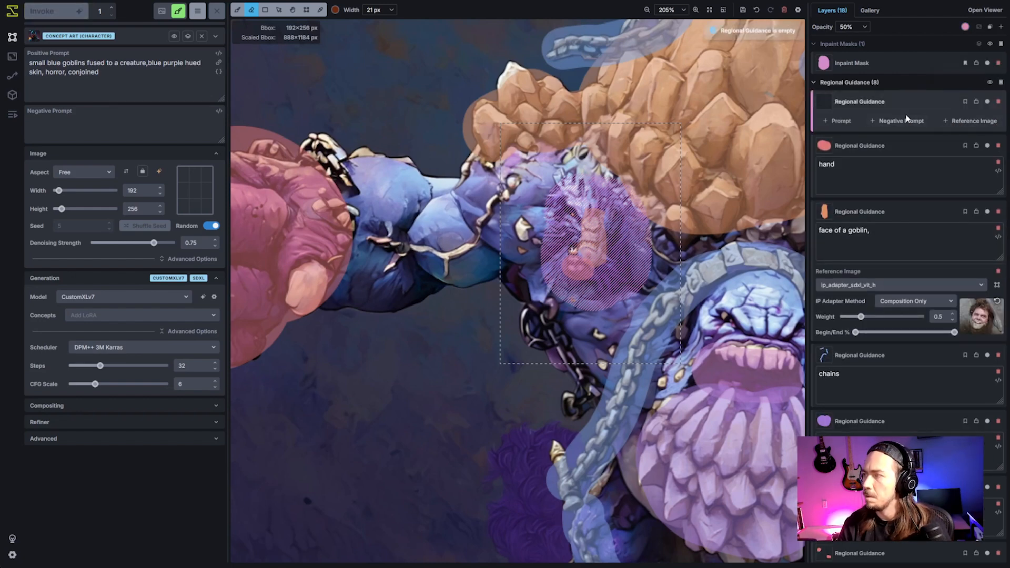
pyautogui.click(901, 121)
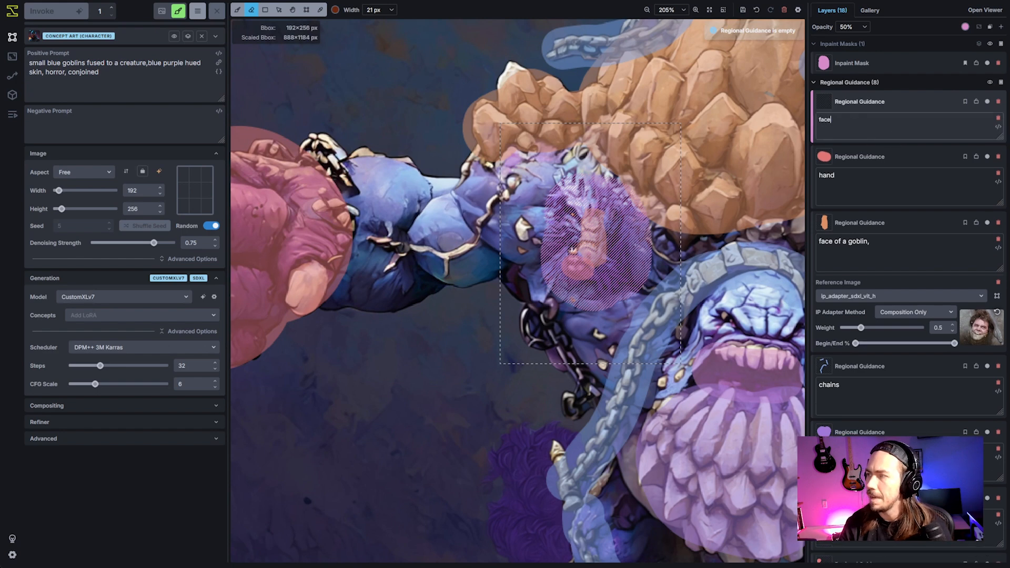
# - Paint the negative "face" region as a ring around the goblin's face and hand regions with a 41 px brush
pyautogui.press('b')
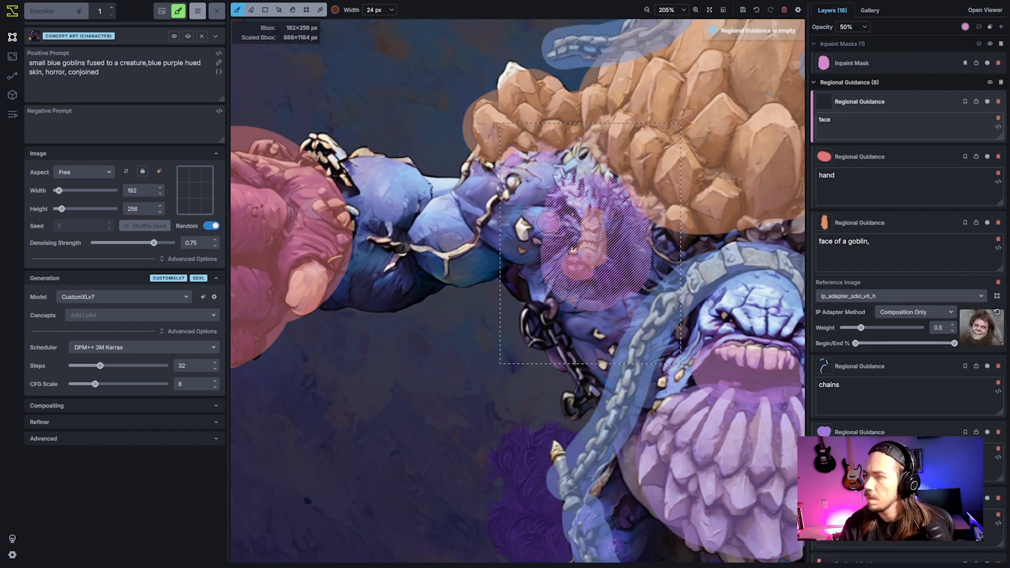
pyautogui.press(']')
pyautogui.press(']')
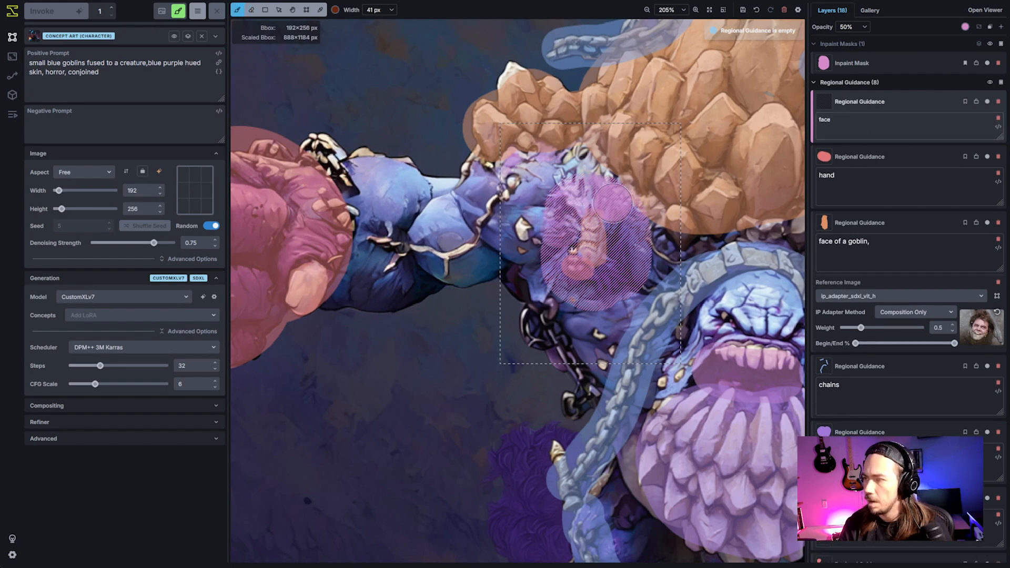
pyautogui.moveTo(587, 294)
pyautogui.mouseDown()
pyautogui.moveTo(564, 294)
pyautogui.moveTo(542, 257)
pyautogui.mouseUp()
# - Recolor the negative "face" region bright green (RGB 16, 255, 71) and extend its ring around the goblin
pyautogui.click(964, 26)
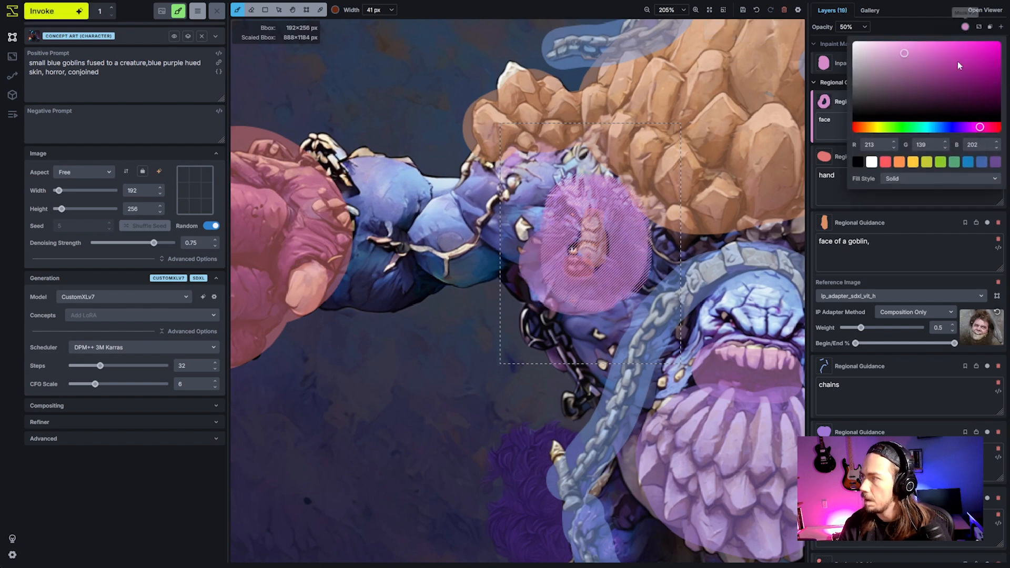
pyautogui.click(907, 127)
pyautogui.moveTo(927, 104); pyautogui.dragTo(992, 42)
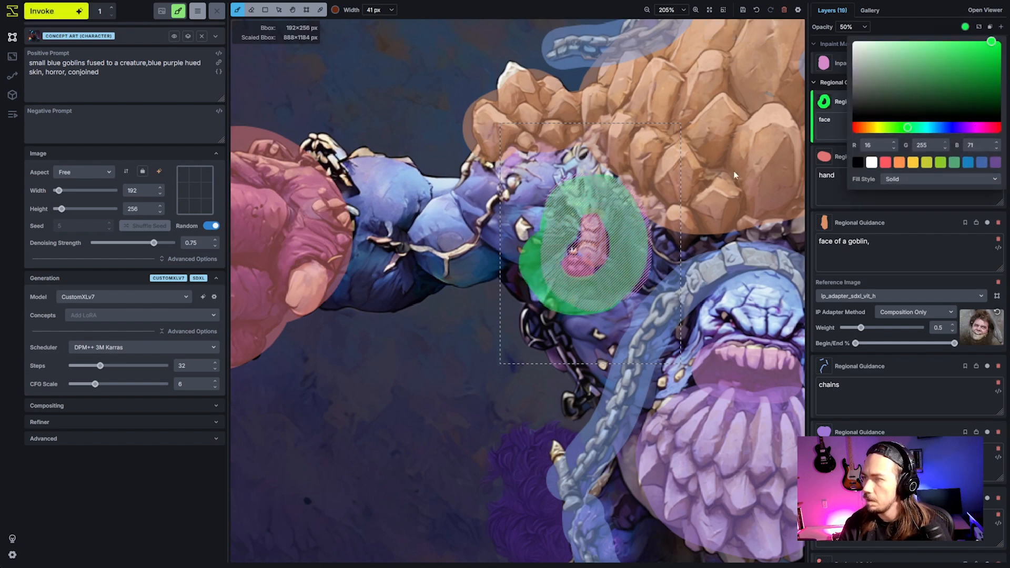
pyautogui.click(637, 240)
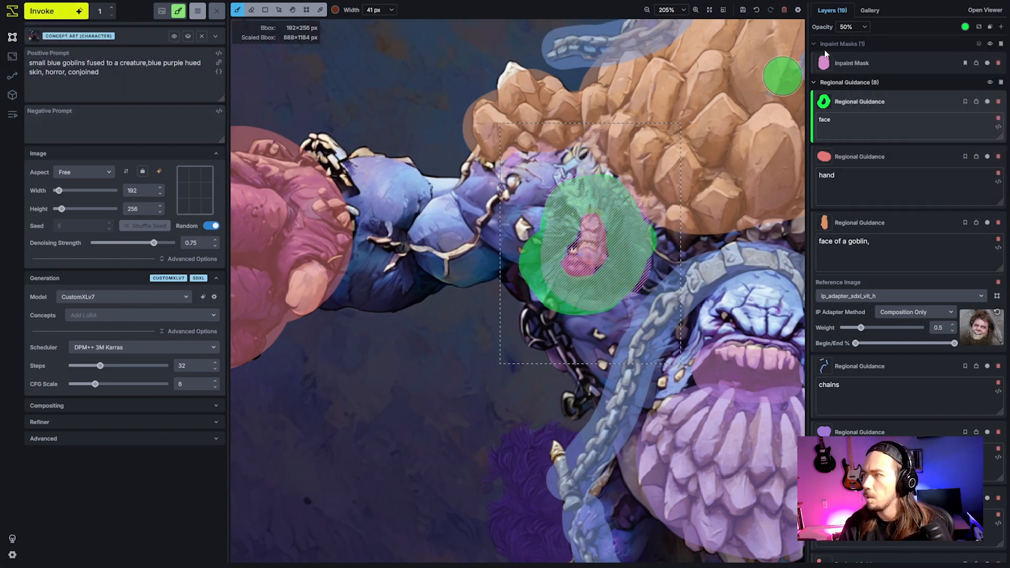
# - Recolor the inpaint mask blue (RGB 46, 45, 255) and extend it over more of the green ring
pyautogui.click(884, 63)
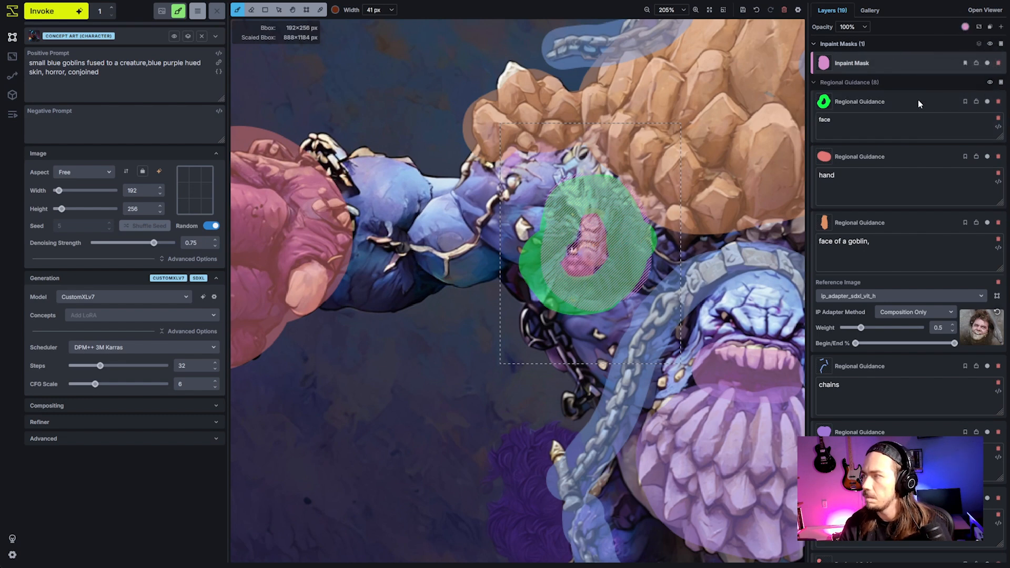
pyautogui.click(964, 27)
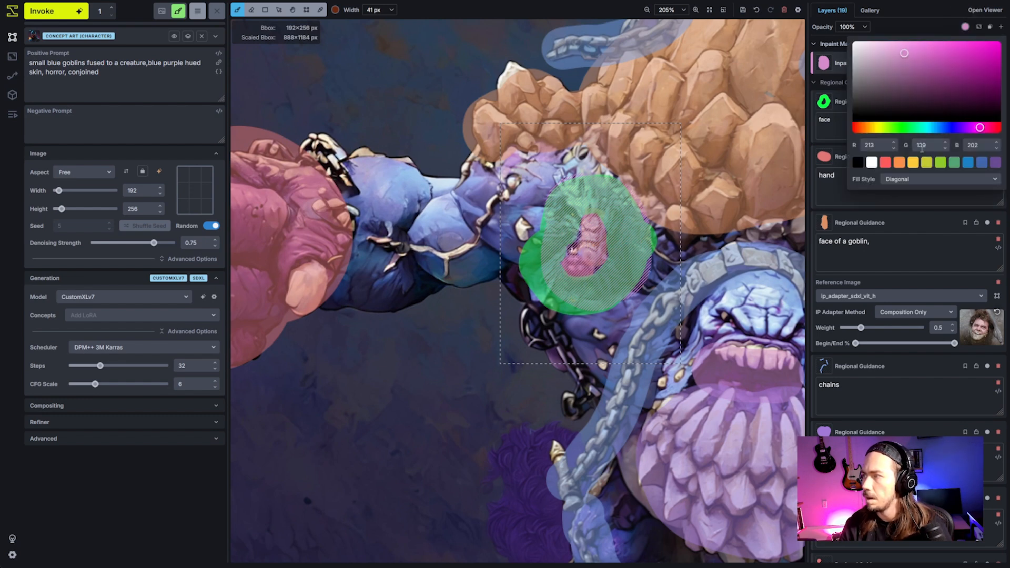
pyautogui.click(952, 128)
pyautogui.click(987, 46)
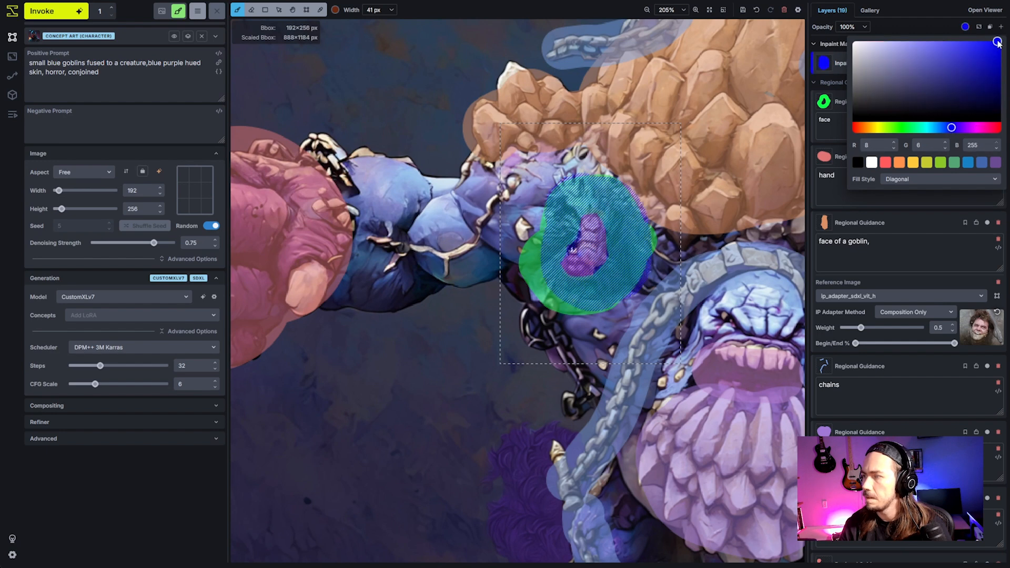
pyautogui.moveTo(978, 45); pyautogui.dragTo(974, 42)
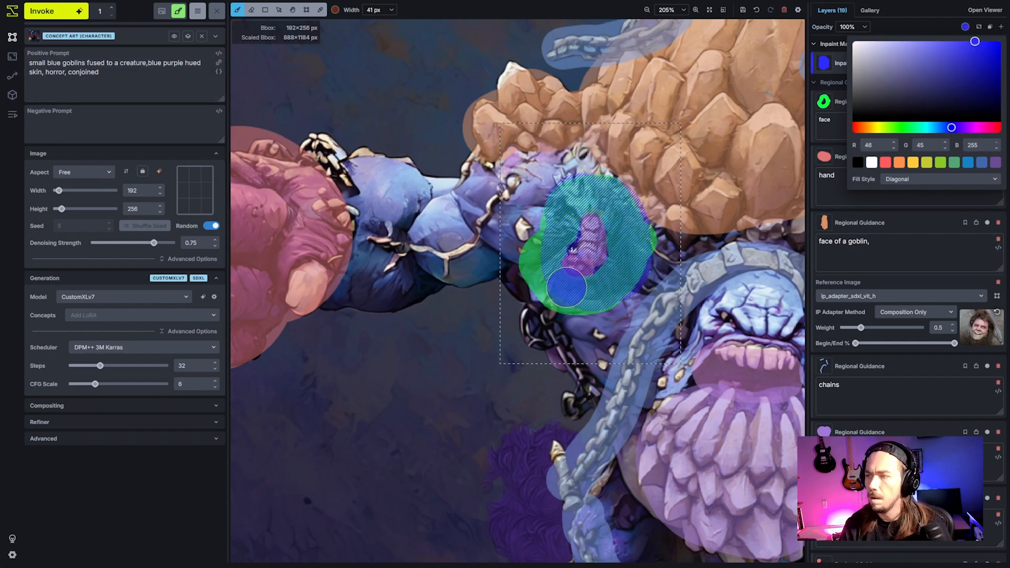
pyautogui.moveTo(566, 287)
pyautogui.mouseDown()
pyautogui.moveTo(546, 251)
pyautogui.moveTo(562, 278)
pyautogui.mouseUp()
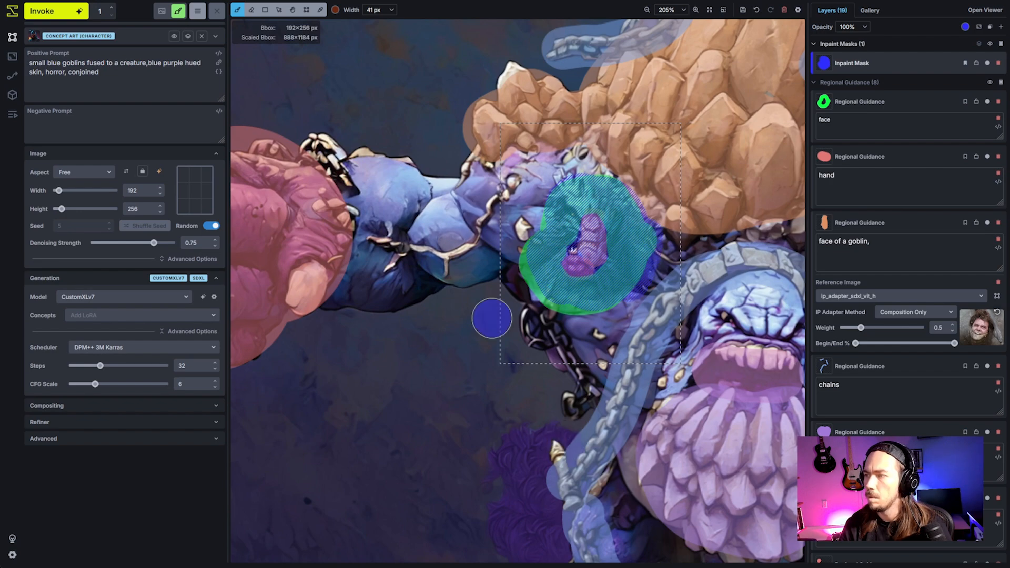
# - Hide all regional guidance layers and recolor the inpaint mask cyan (RGB 46, 254, 255)
pyautogui.scroll(-5, 495, 179)
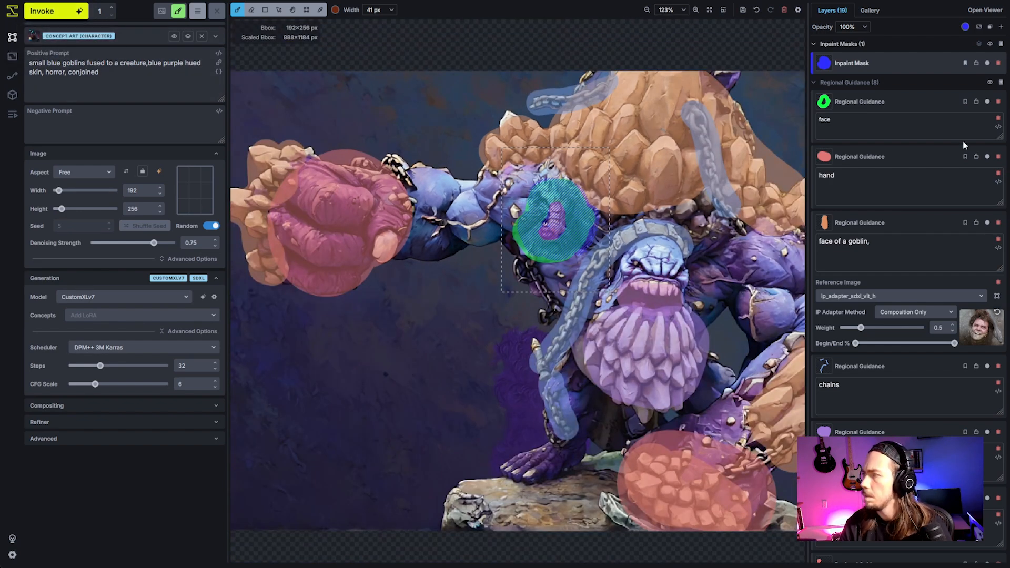
pyautogui.click(990, 83)
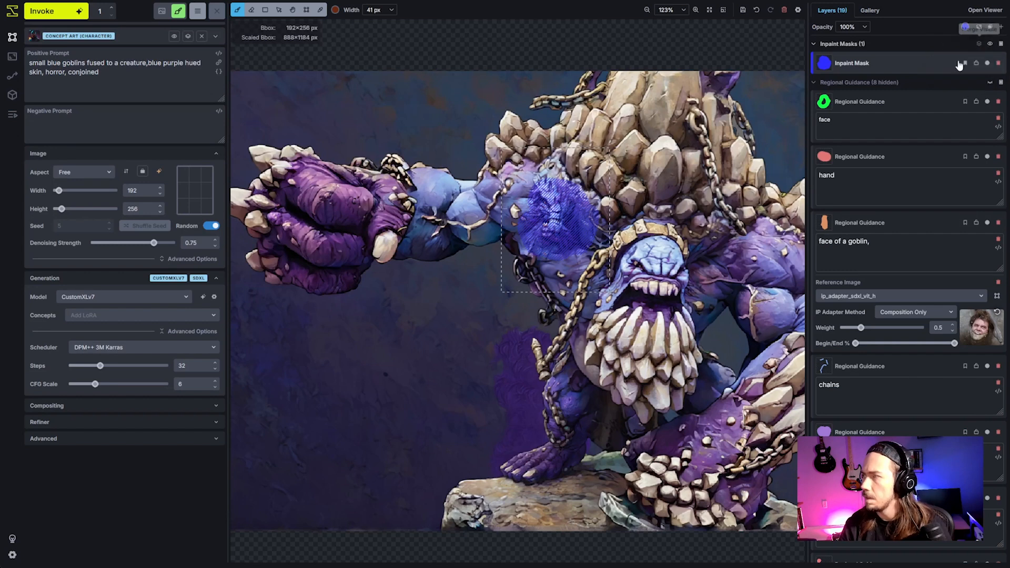
pyautogui.click(964, 27)
pyautogui.click(927, 128)
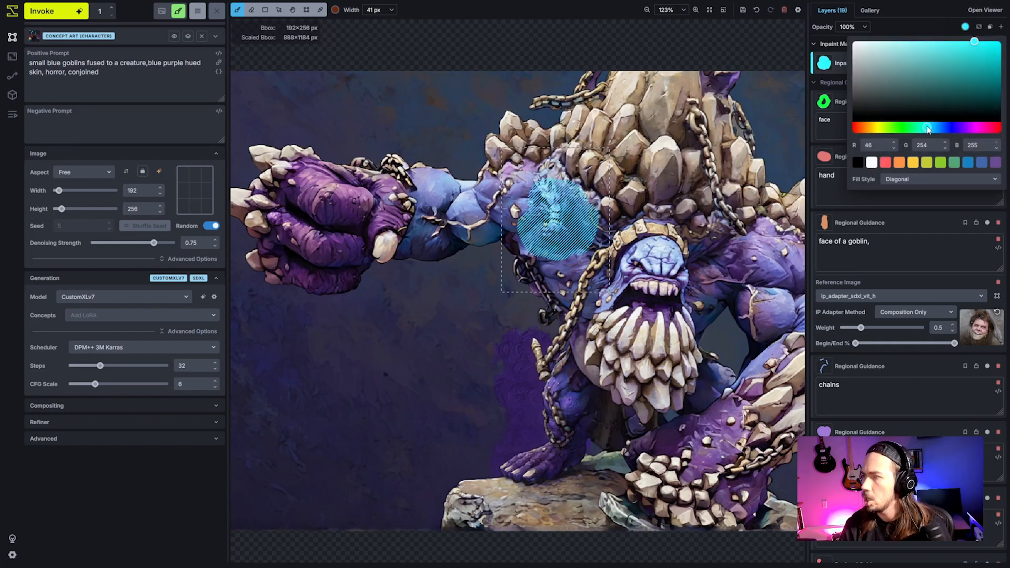
# - Generate a new inpainting result for the shoulder goblin with the regional guidance hidden and inspect it up close
pyautogui.click(52, 11)
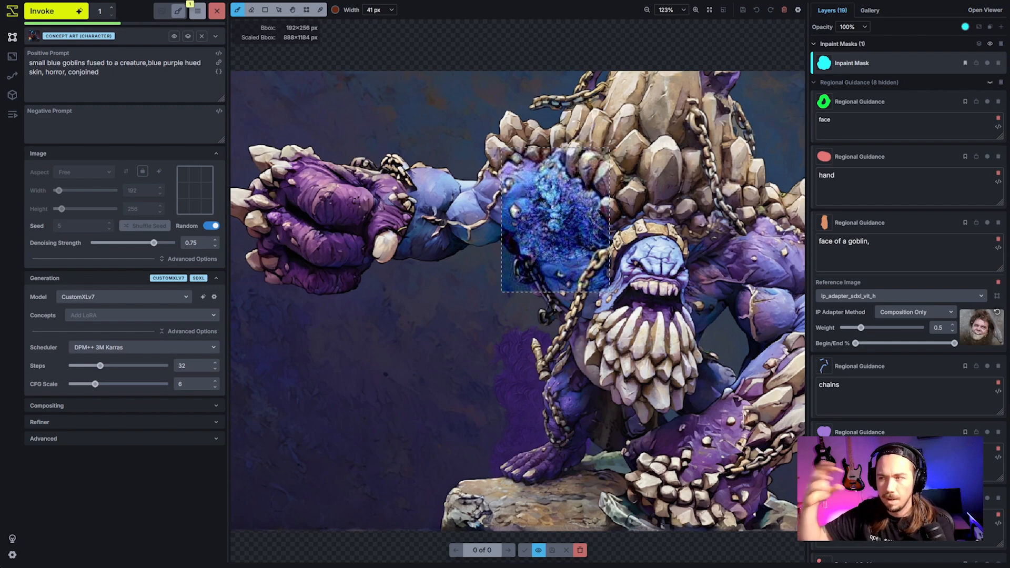
pyautogui.scroll(8, 584, 260)
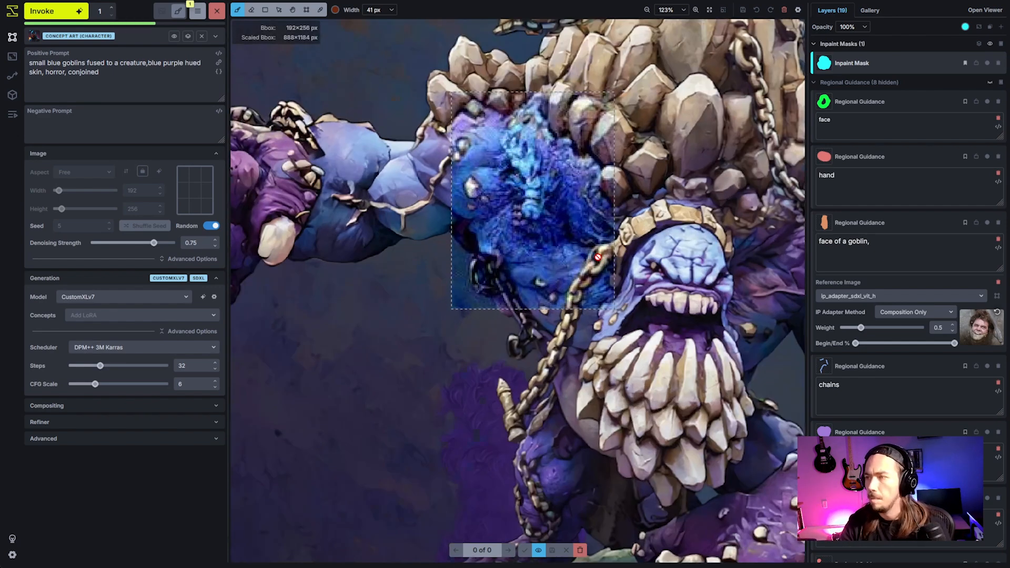
pyautogui.moveTo(549, 205); pyautogui.dragTo(574, 251)
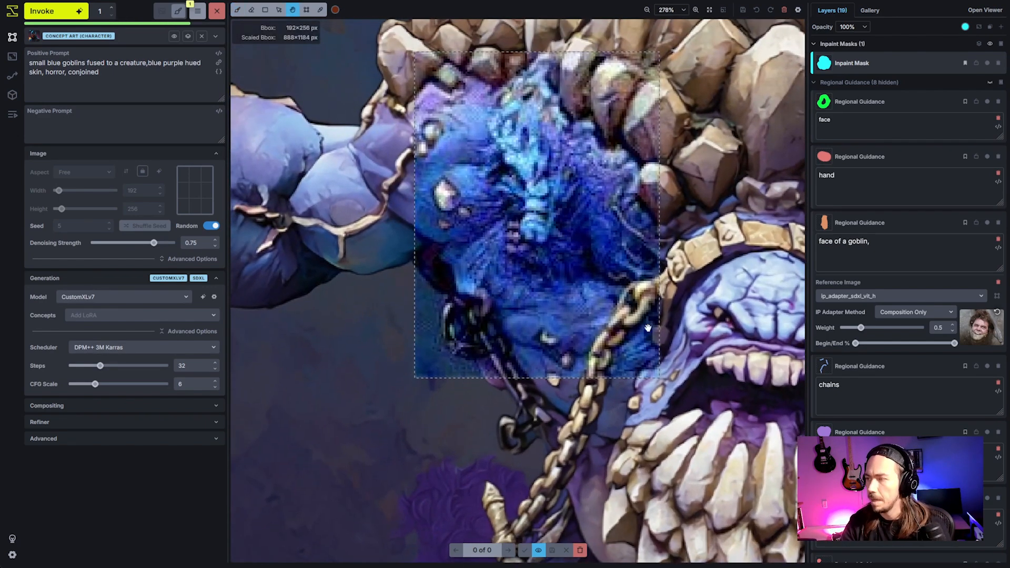
pyautogui.press('b')
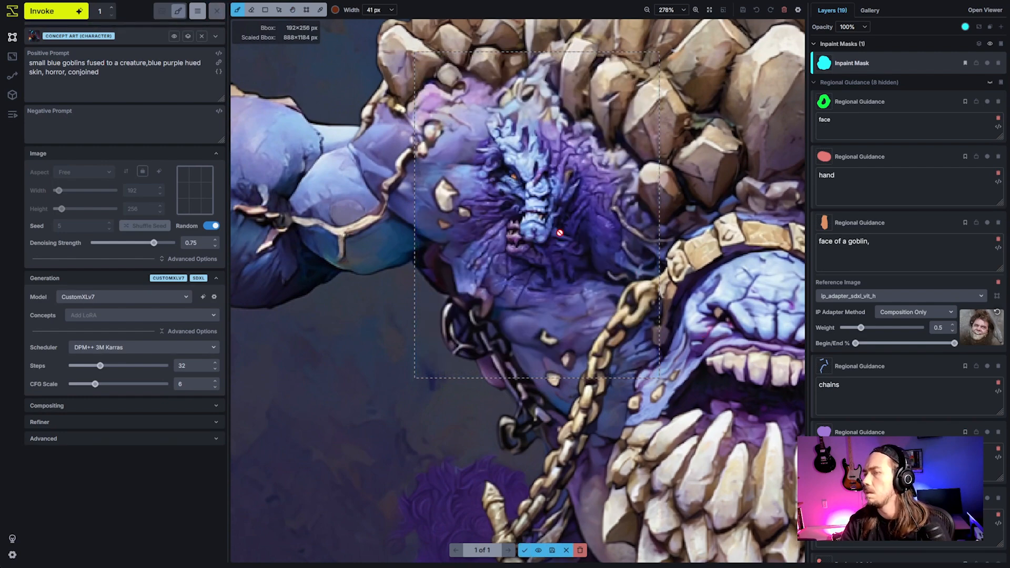
pyautogui.scroll(-5, 600, 262)
pyautogui.scroll(5, 576, 263)
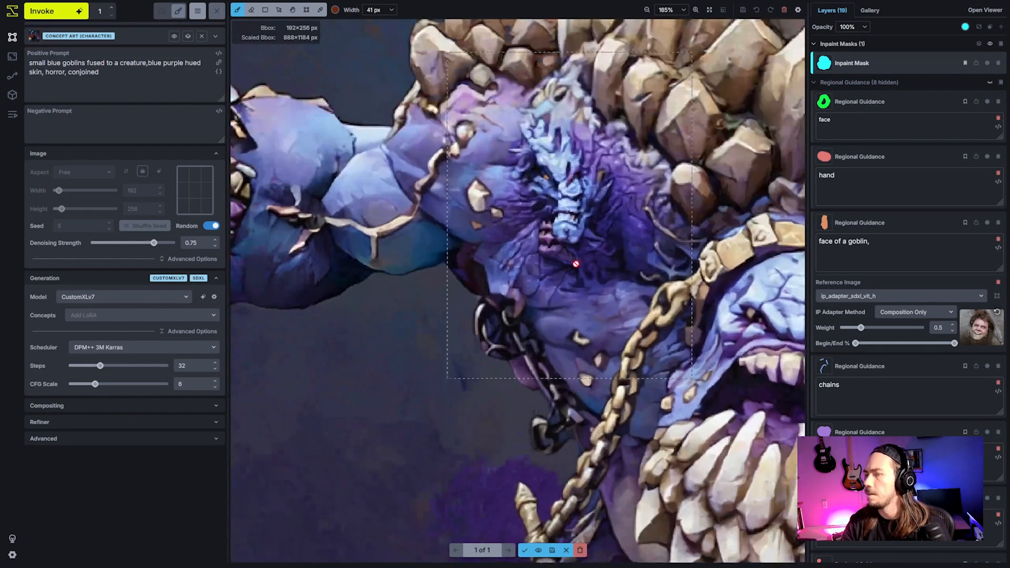
pyautogui.scroll(-3, 761, 320)
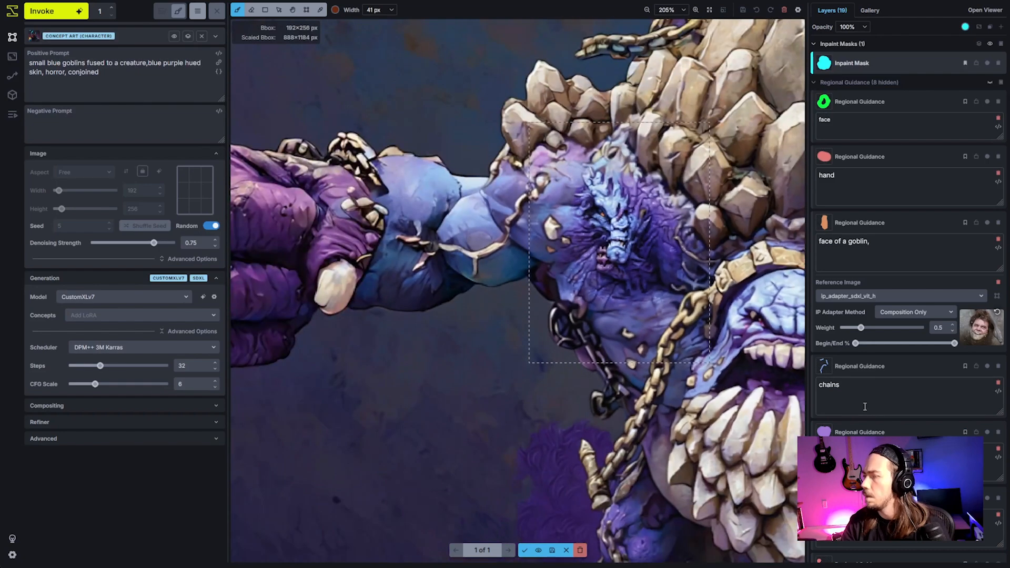
# - Show both hidden control layers and discard the staged generation
pyautogui.click(848, 85)
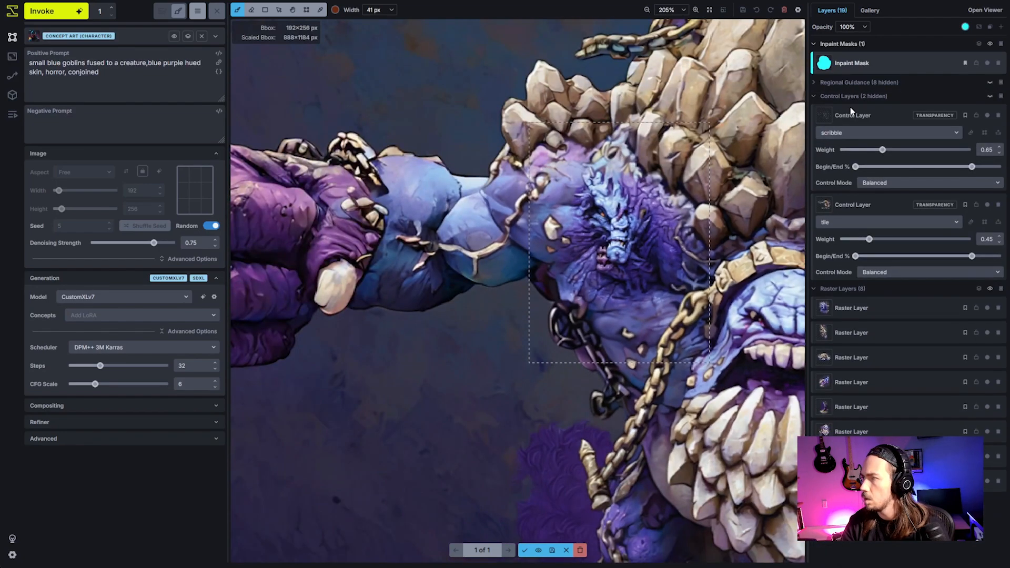
pyautogui.click(991, 97)
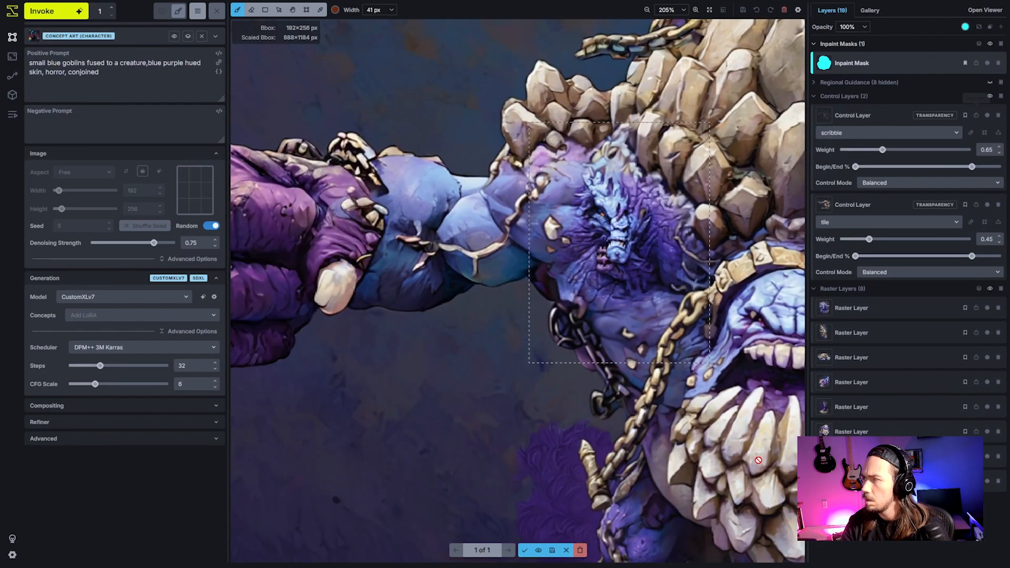
pyautogui.click(582, 549)
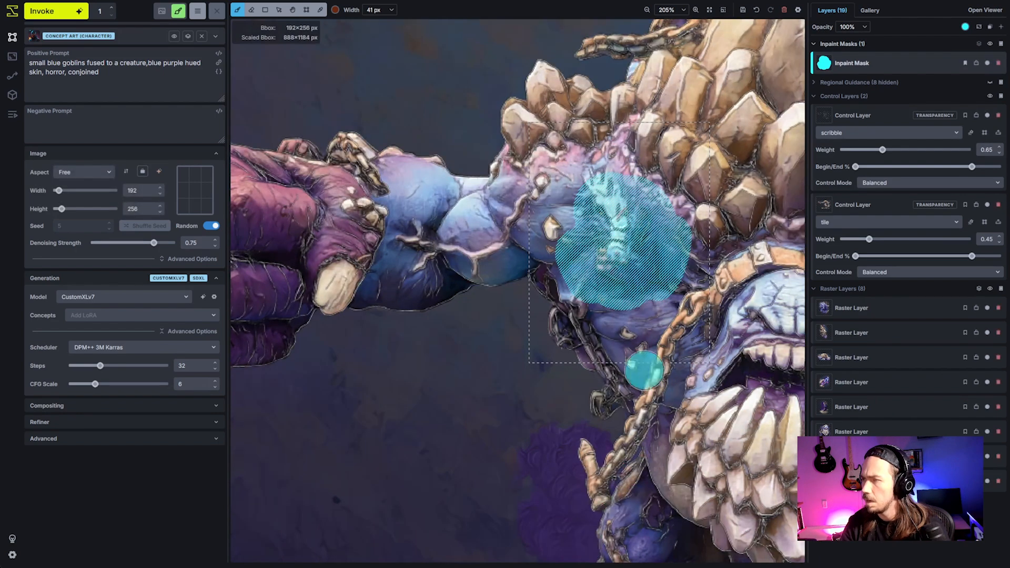
# - Hide the inpaint mask and disable the tile control layer, comparing the canvas with and without it
pyautogui.scroll(5, 610, 282)
pyautogui.click(988, 44)
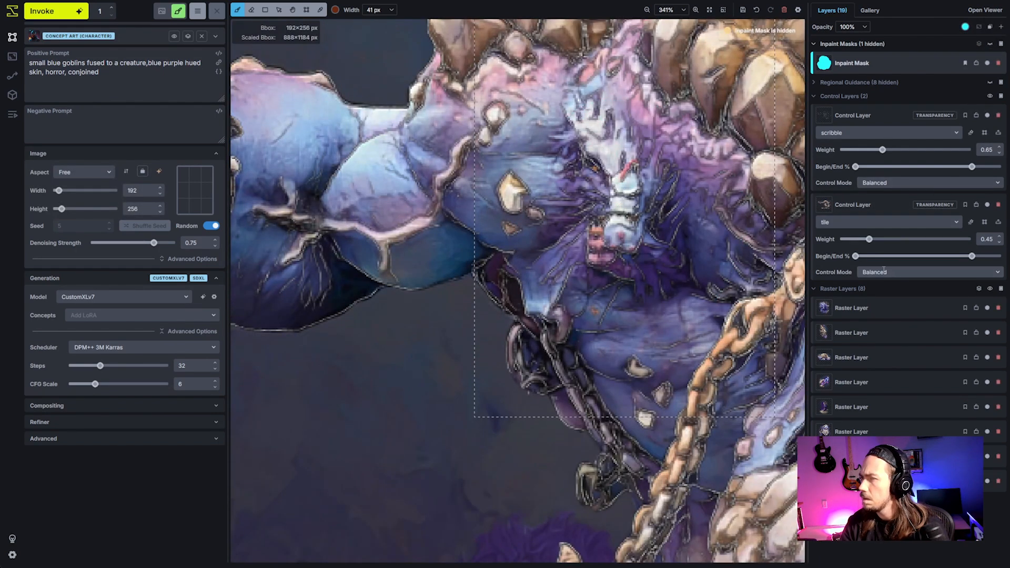
pyautogui.click(987, 204)
pyautogui.click(987, 206)
pyautogui.click(988, 205)
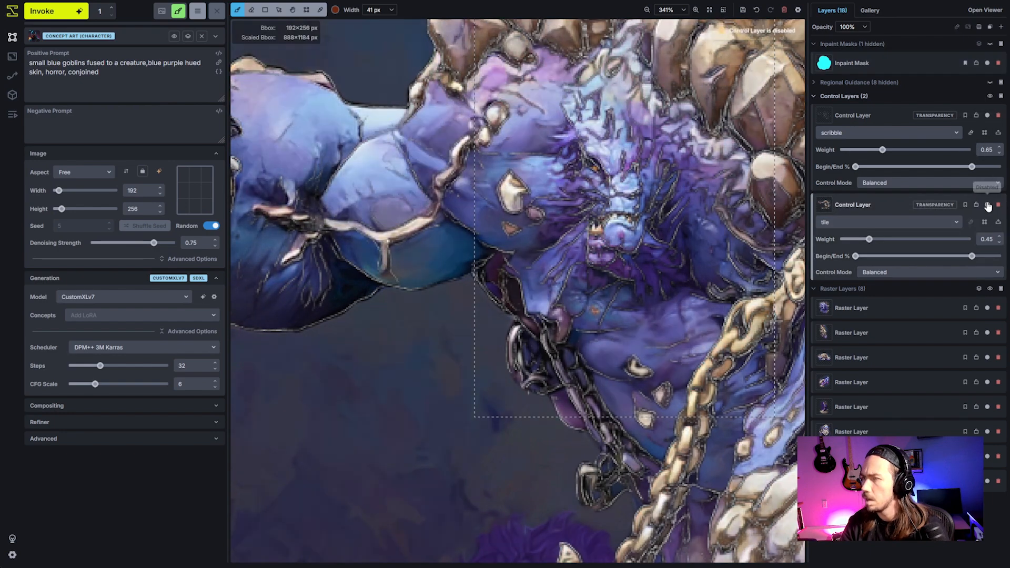
pyautogui.click(987, 205)
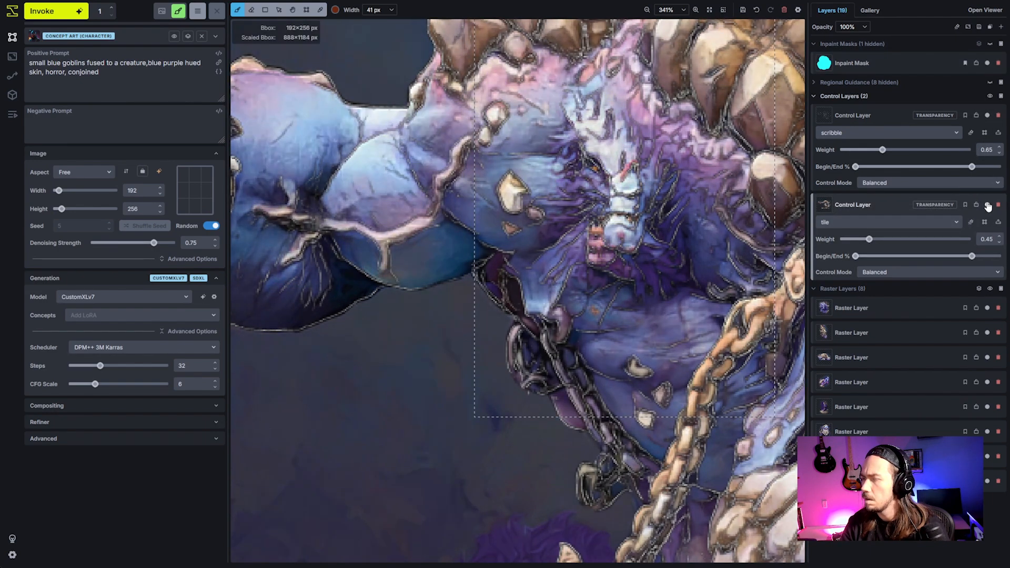
pyautogui.click(988, 205)
pyautogui.click(987, 206)
pyautogui.click(988, 205)
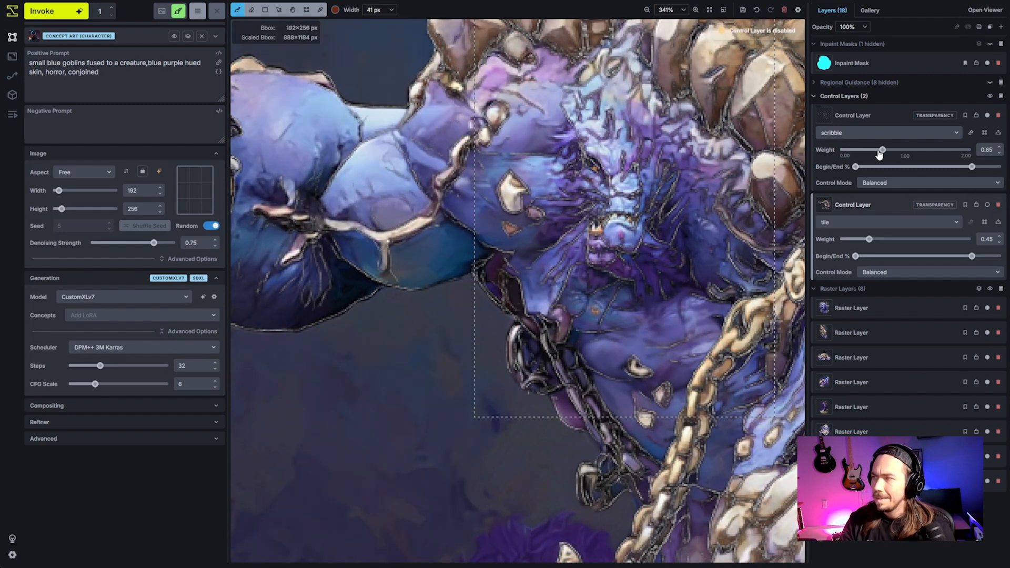
# - Lower the end percentage of the scribble and tile control layers to about halfway and generate a new result
pyautogui.moveTo(972, 167); pyautogui.dragTo(935, 168)
pyautogui.moveTo(971, 256); pyautogui.dragTo(935, 256)
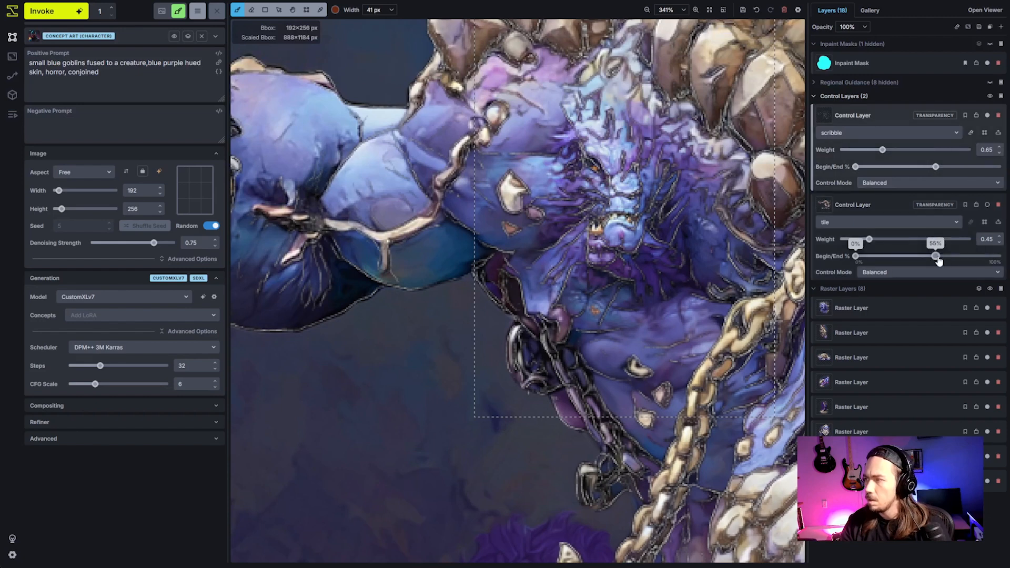
pyautogui.moveTo(933, 167); pyautogui.dragTo(929, 167)
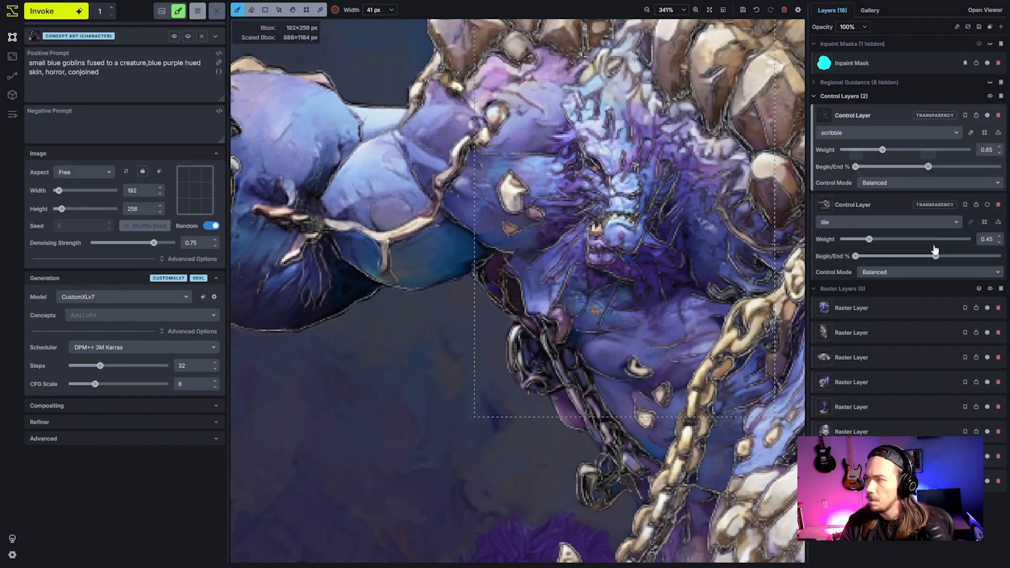
pyautogui.moveTo(935, 256); pyautogui.dragTo(928, 257)
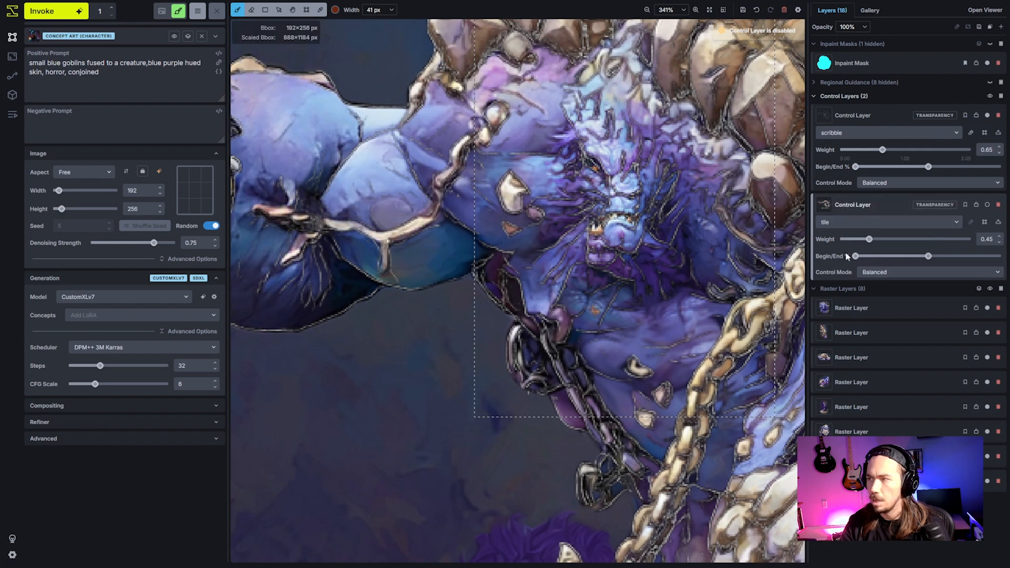
pyautogui.click(62, 11)
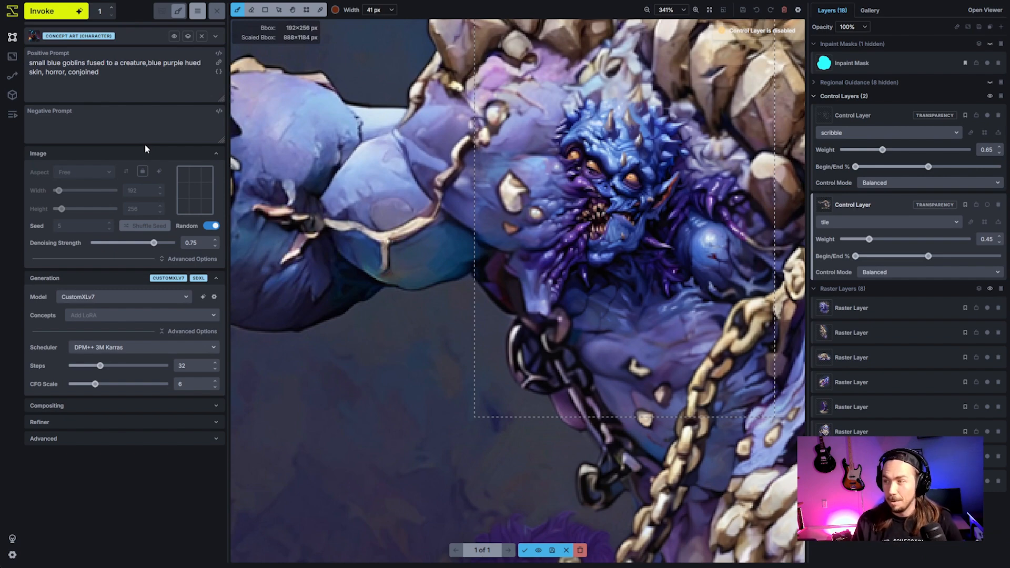
# - Compare the staged shoulder goblin result with the canvas beneath it and discard all staged results
pyautogui.scroll(-10, 744, 223)
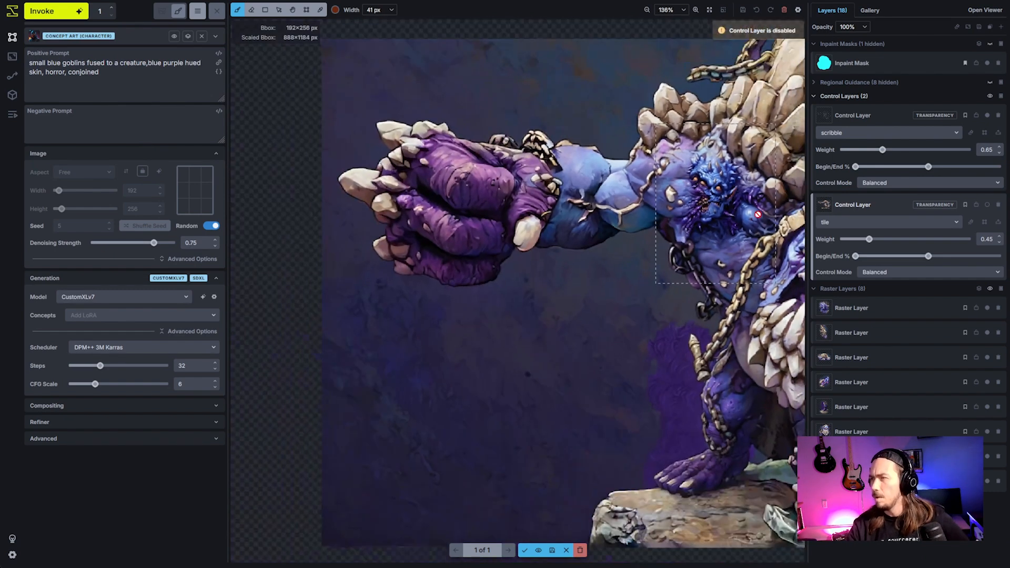
pyautogui.scroll(4, 744, 224)
pyautogui.press('space')
pyautogui.moveTo(716, 229); pyautogui.dragTo(642, 251)
pyautogui.scroll(2, 642, 251)
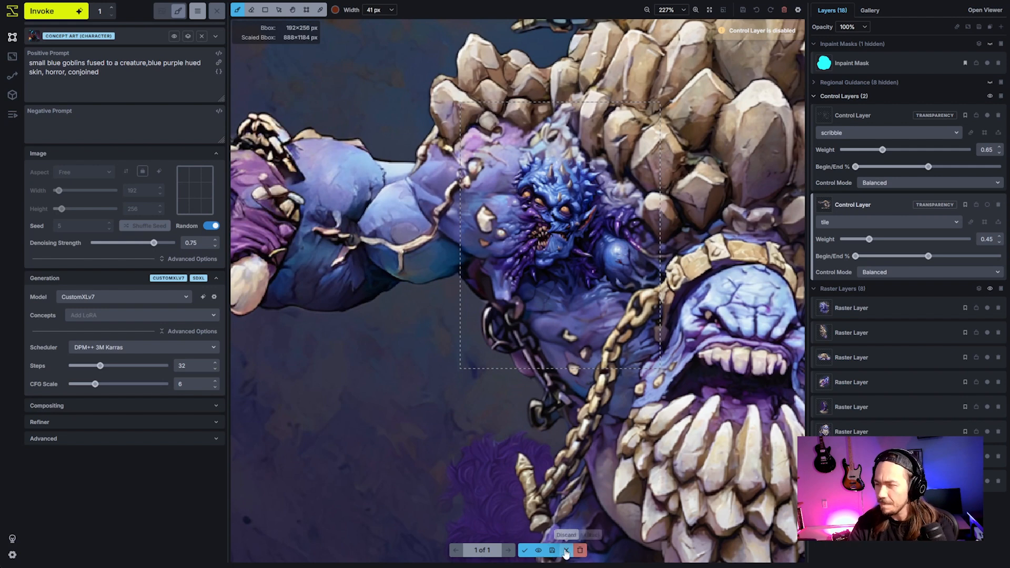
pyautogui.click(539, 550)
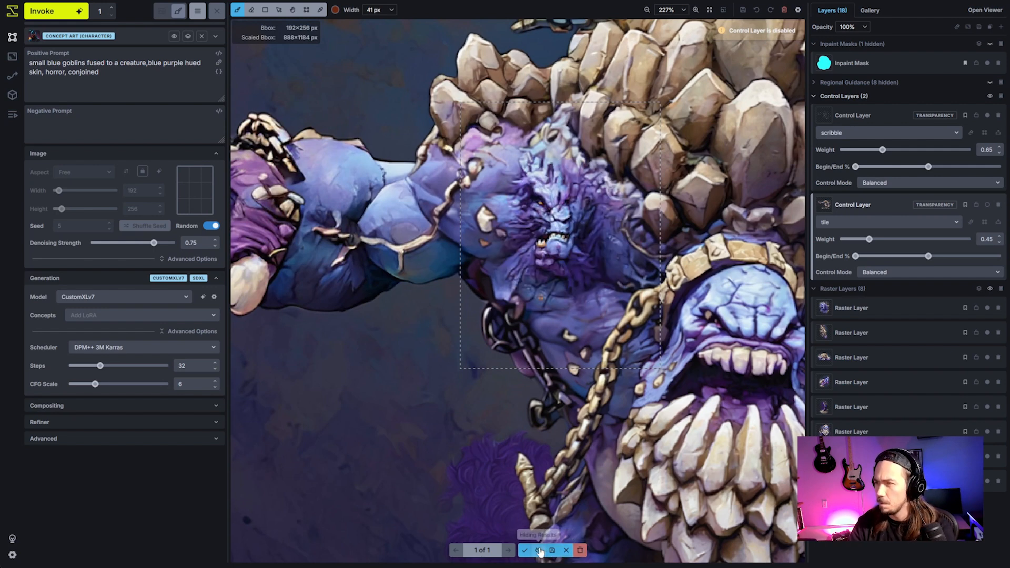
pyautogui.click(539, 550)
pyautogui.click(539, 550)
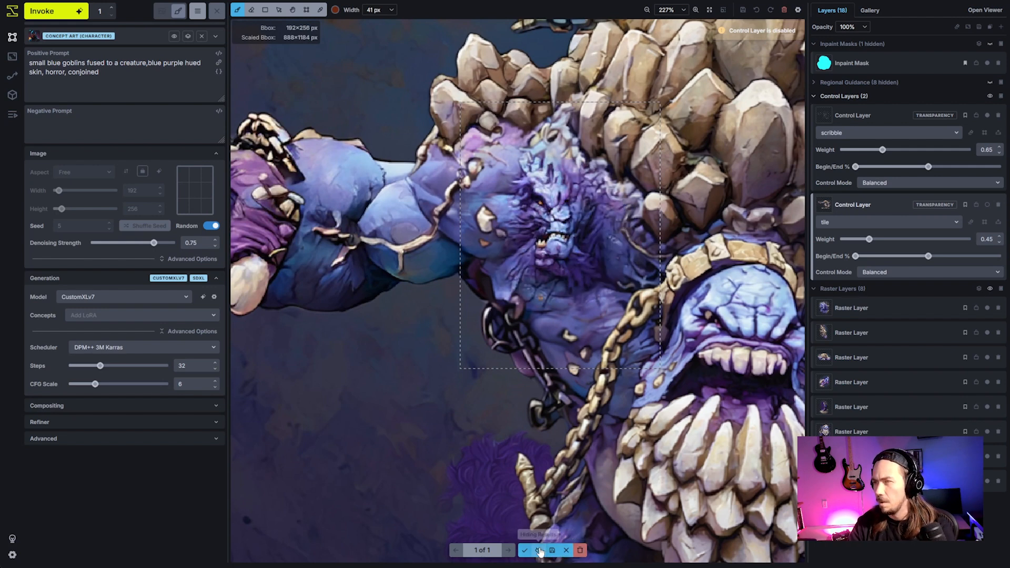
pyautogui.click(539, 550)
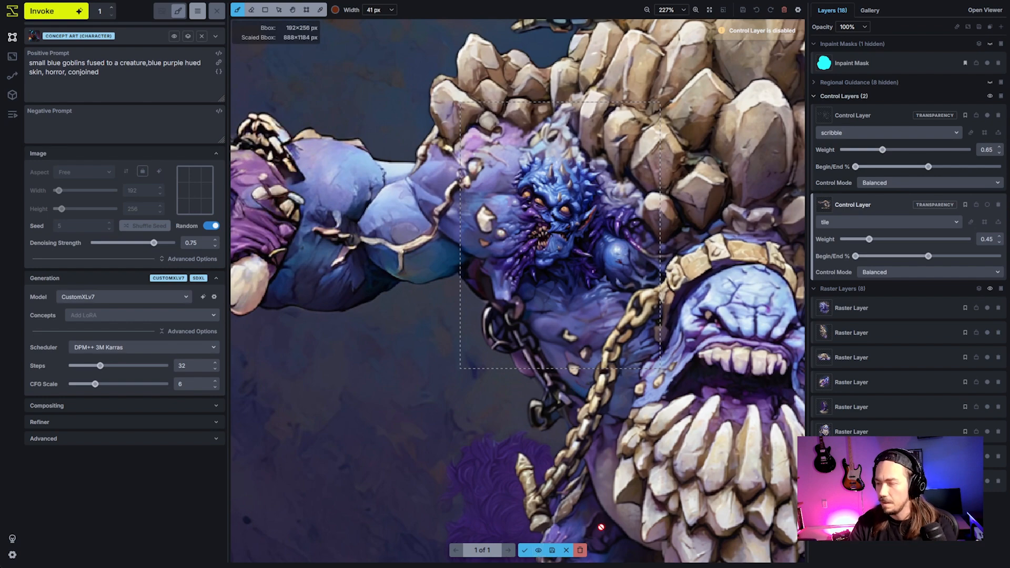
pyautogui.click(586, 550)
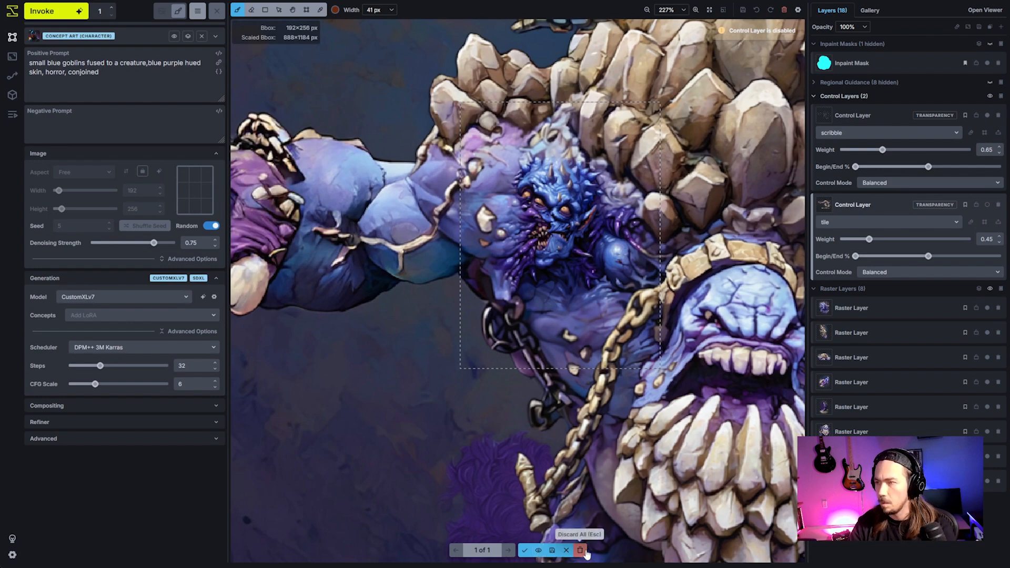
# - Shrink the bounding box to 128×128 px and centre it on the shoulder goblin's face
pyautogui.press('c')
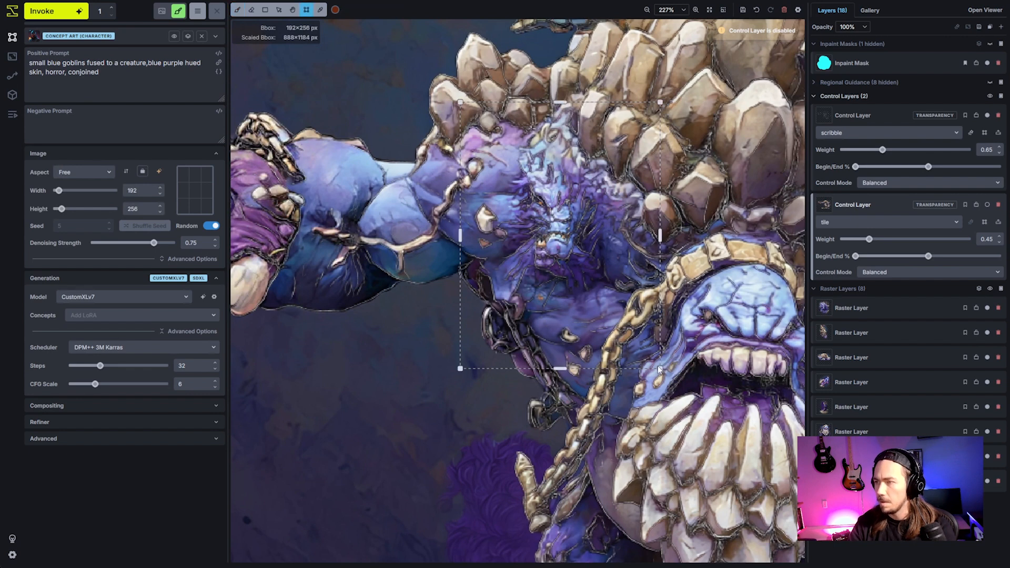
pyautogui.moveTo(660, 369); pyautogui.dragTo(608, 292)
pyautogui.moveTo(547, 180); pyautogui.dragTo(577, 247)
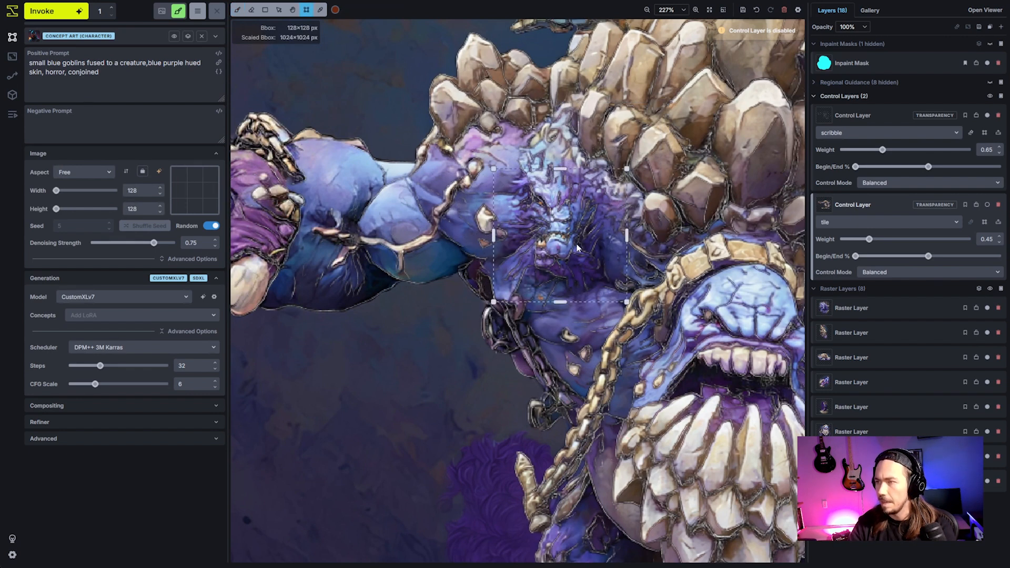
# - Show the inpaint mask, clear it, and repaint a smaller mask over just the shoulder goblin's face
pyautogui.click(888, 63)
pyautogui.click(989, 44)
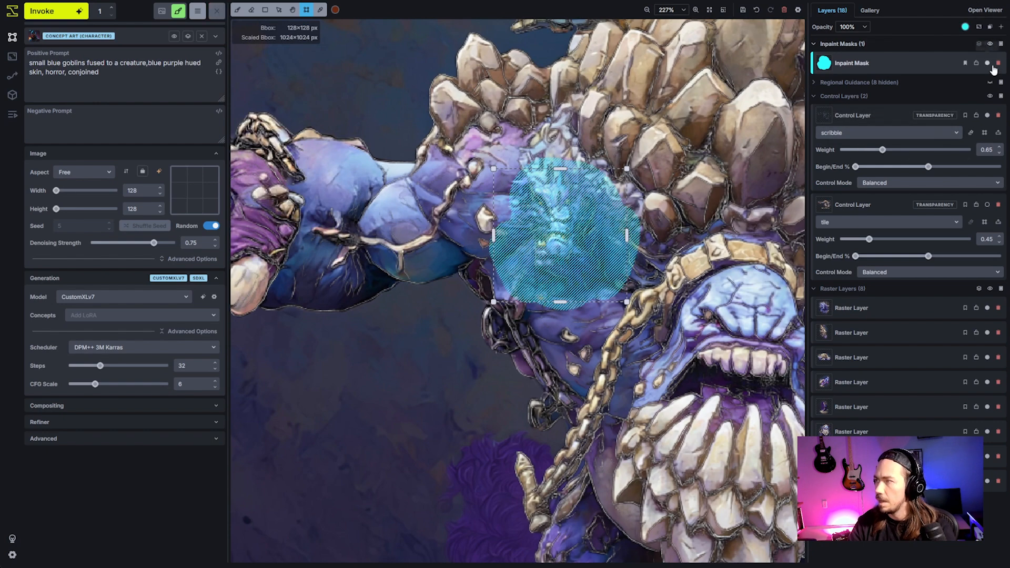
pyautogui.hotkey('shift', 'c')
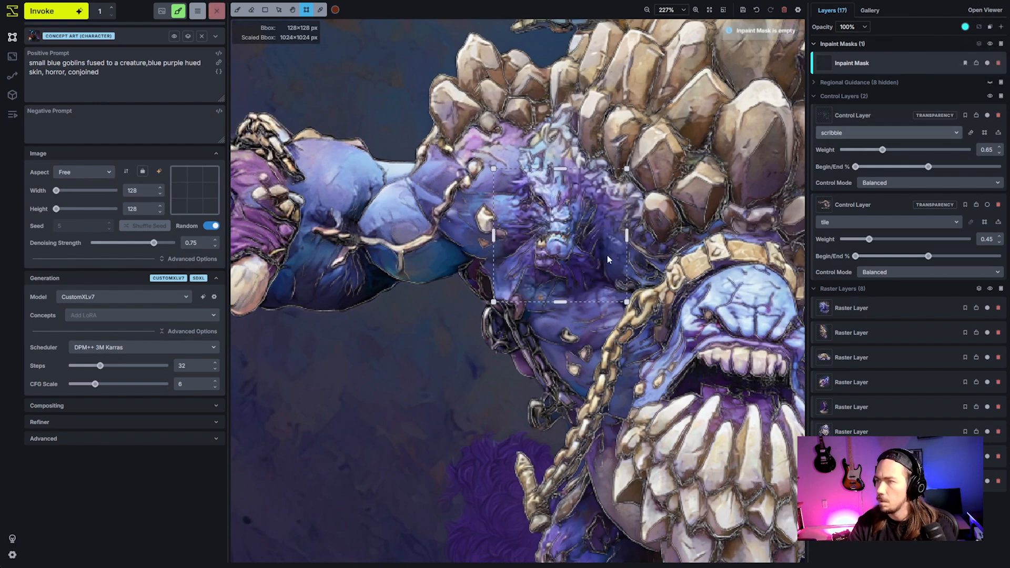
pyautogui.press('b')
pyautogui.moveTo(568, 242)
pyautogui.mouseDown()
pyautogui.moveTo(552, 254)
pyautogui.moveTo(557, 219)
pyautogui.moveTo(552, 270)
pyautogui.moveTo(560, 250)
pyautogui.mouseUp()
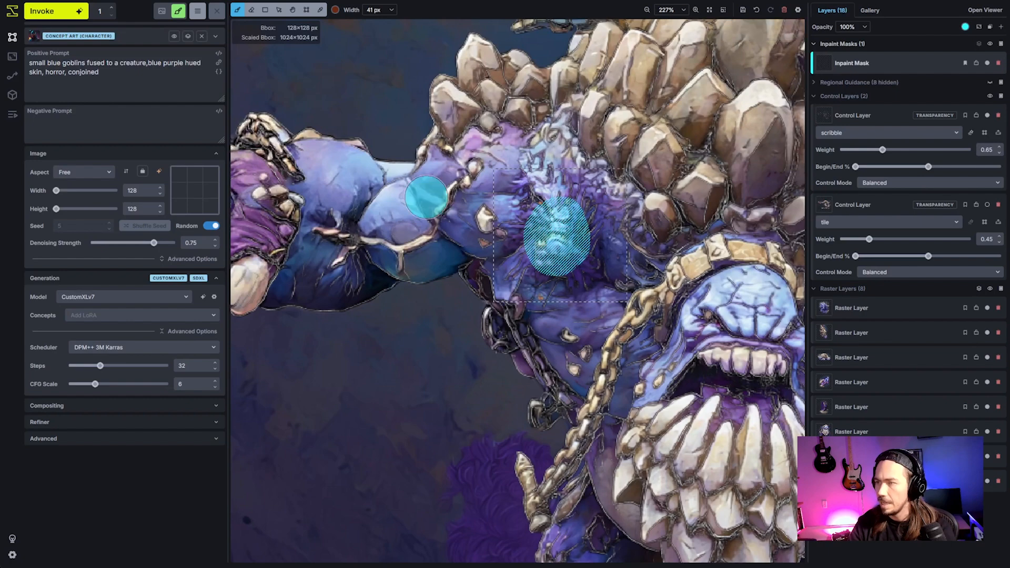
# - Generate a new result for the goblin's face using the smaller mask and inspect it up close
pyautogui.click(49, 16)
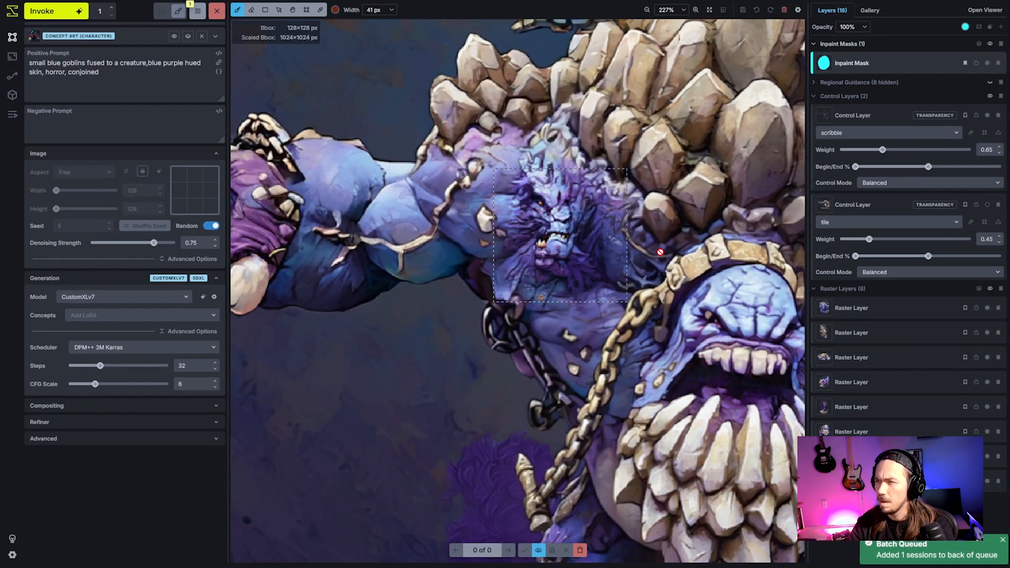
pyautogui.scroll(2, 658, 251)
pyautogui.scroll(1, 659, 250)
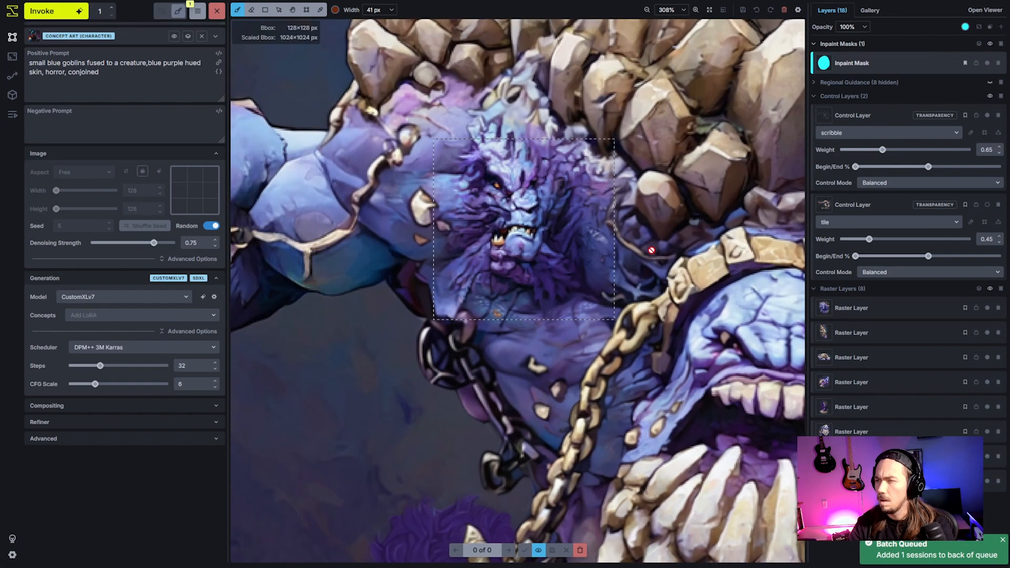
pyautogui.press('space')
pyautogui.moveTo(638, 246); pyautogui.dragTo(668, 260)
pyautogui.scroll(2, 668, 259)
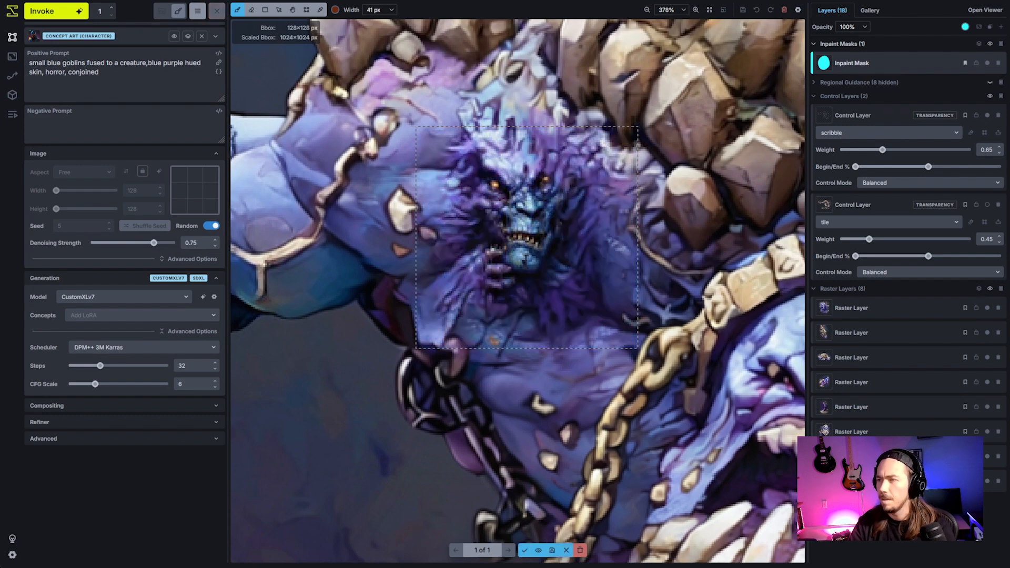
pyautogui.scroll(-5, 569, 333)
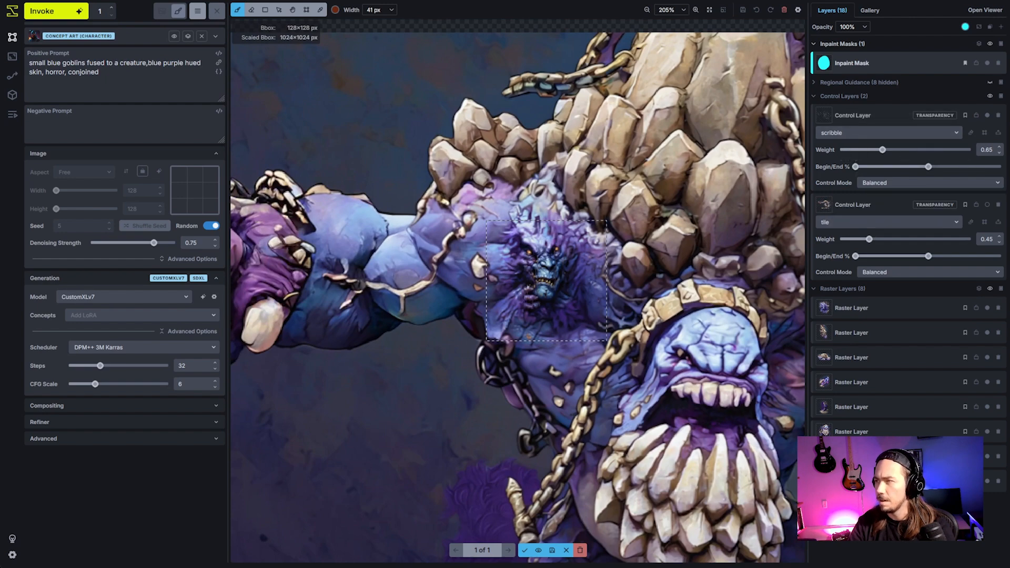
# - Turn off the scribble control layer's transparency effect and hide the inpaint mask
pyautogui.click(877, 116)
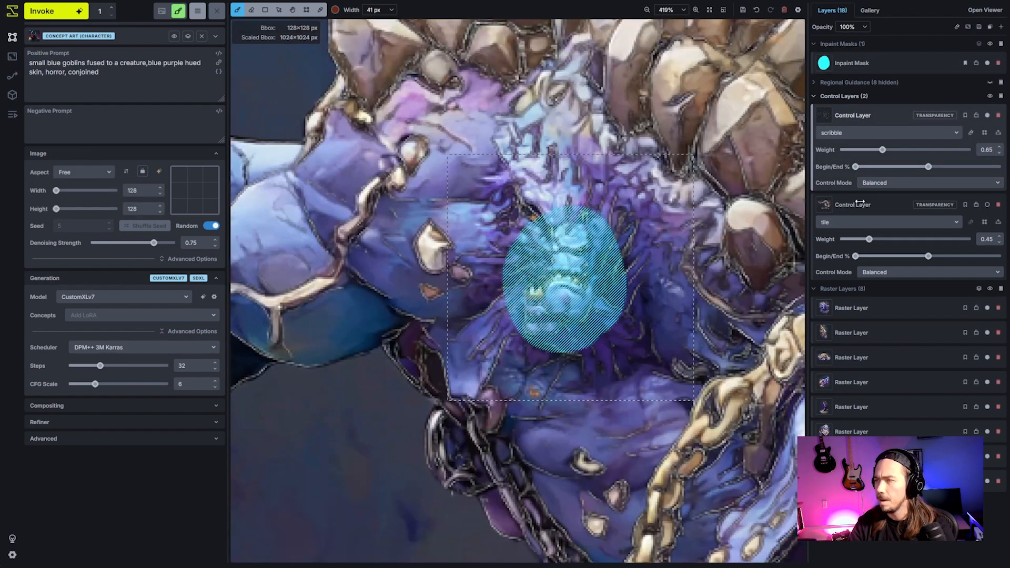
pyautogui.rightClick(898, 118)
pyautogui.click(851, 154)
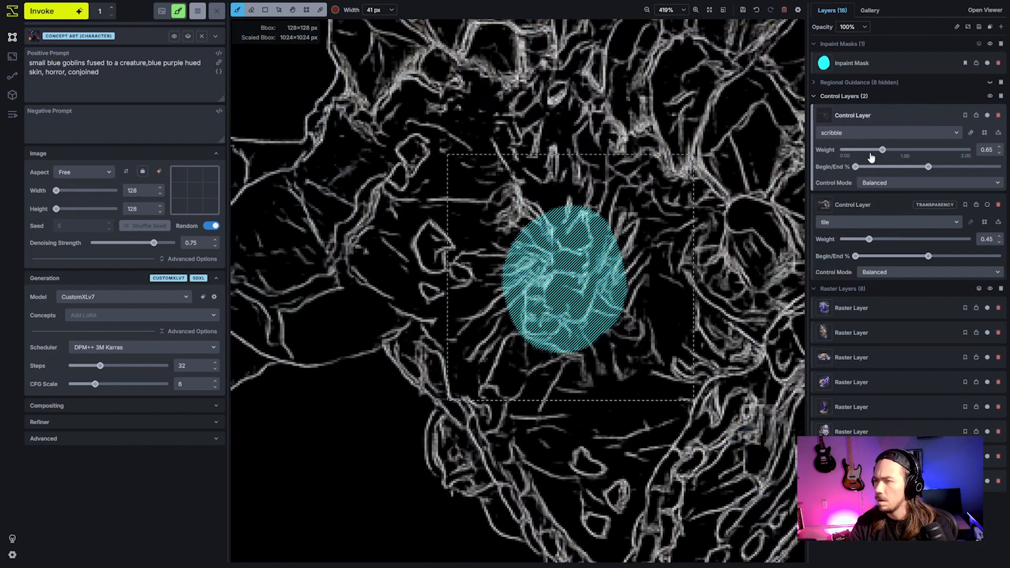
pyautogui.click(989, 43)
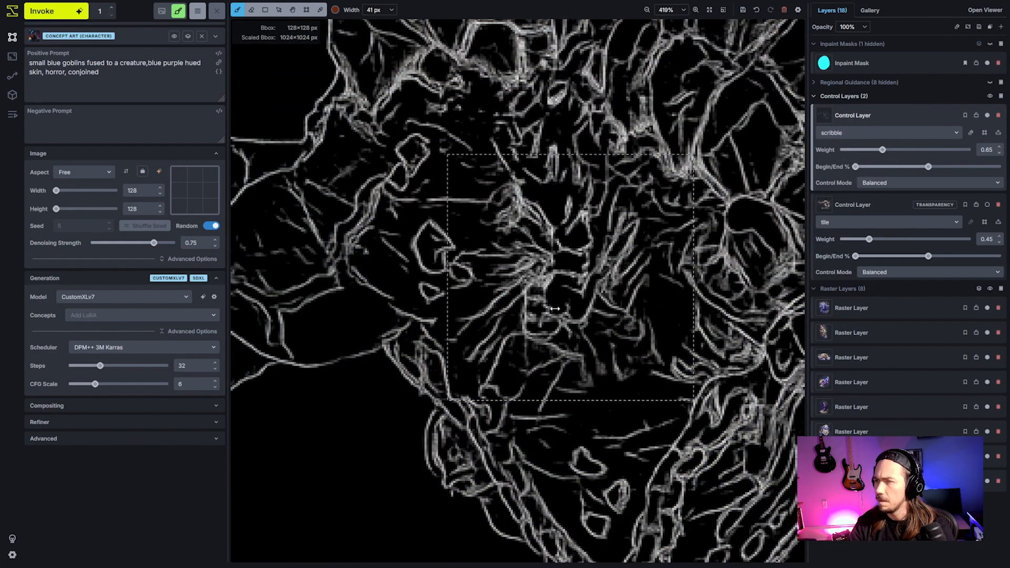
# - Draw a small goblin face with eyes, a toothed mouth and a head outline on the scribble layer using a 1 px white brush
pyautogui.press('i')
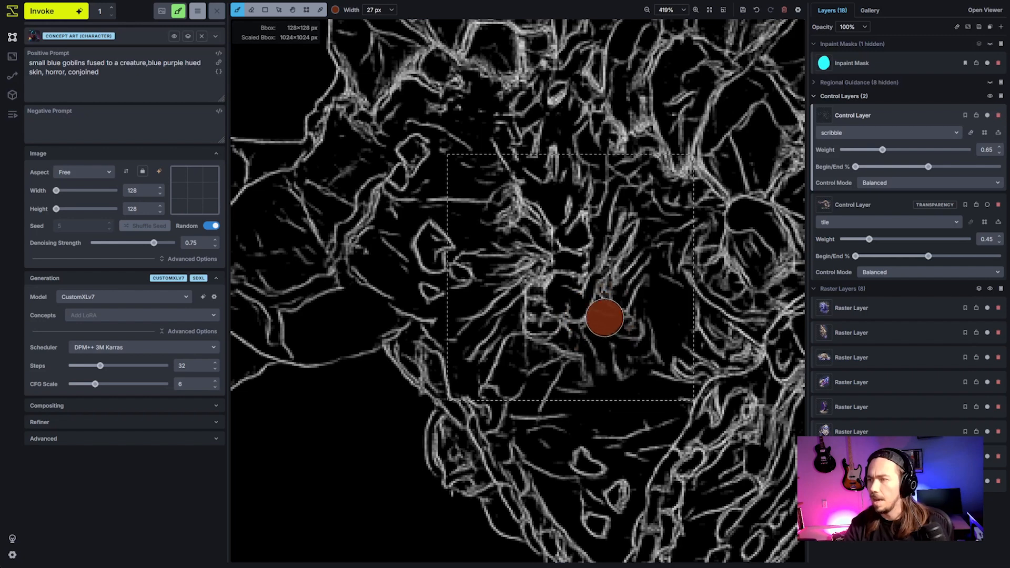
pyautogui.click(572, 297)
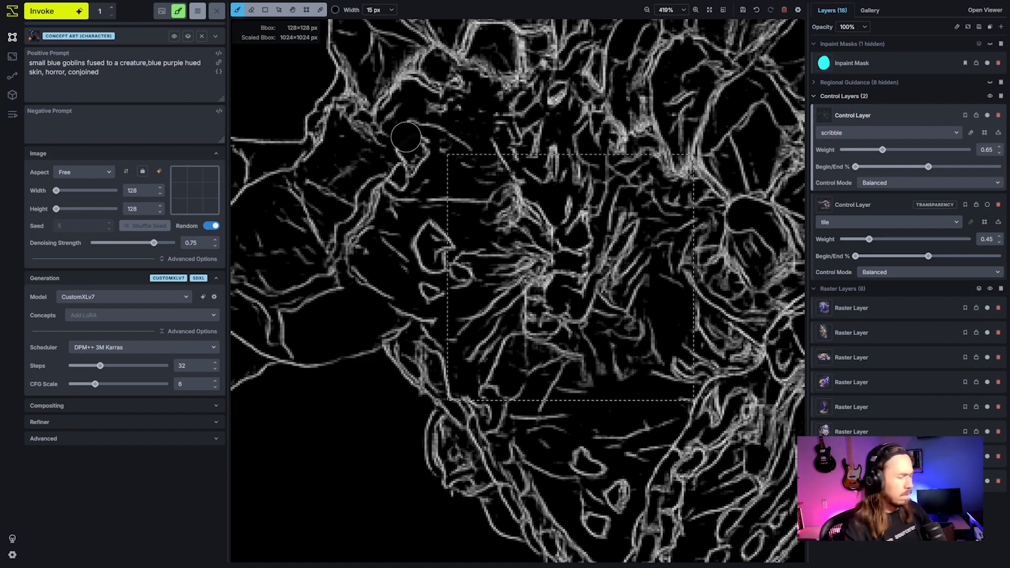
pyautogui.click(335, 10)
pyautogui.moveTo(318, 75); pyautogui.dragTo(155, 13)
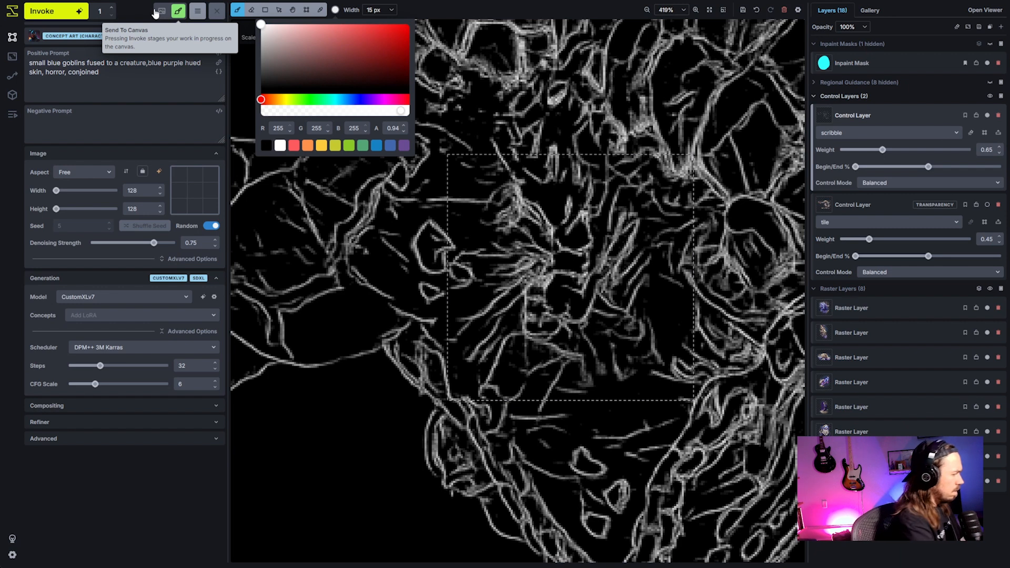
pyautogui.click(479, 5)
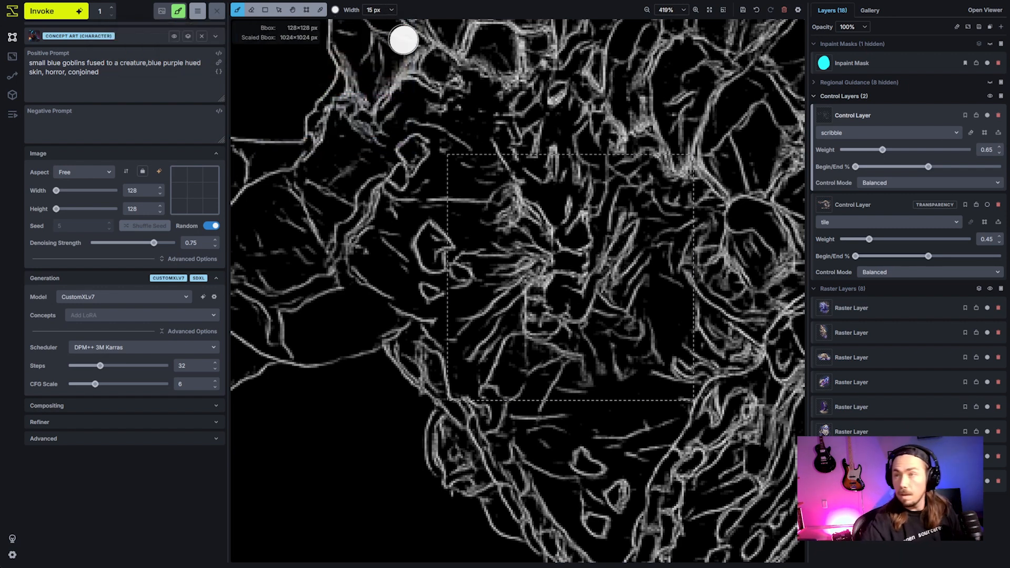
pyautogui.scroll(-3, 397, 42)
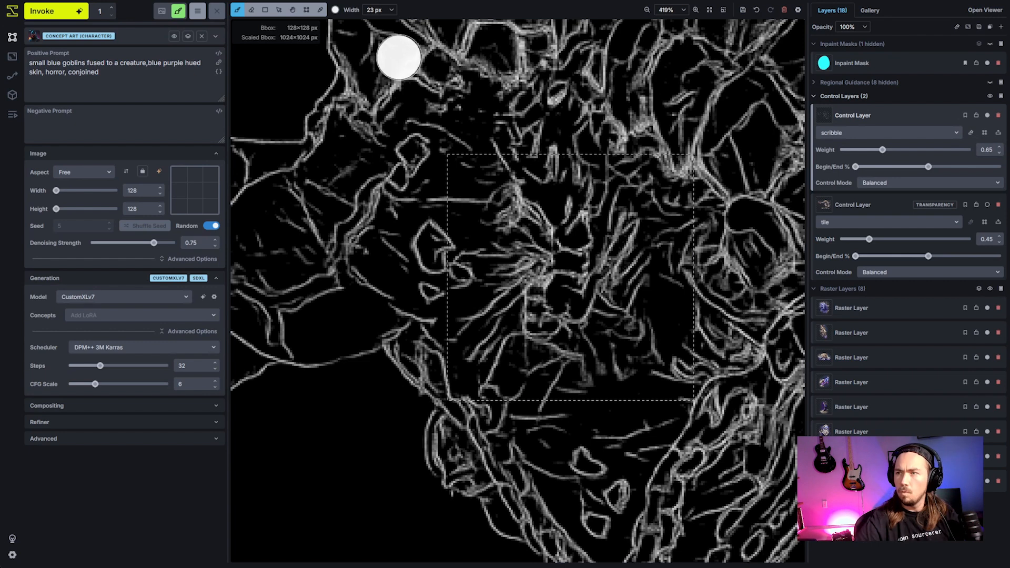
pyautogui.scroll(15, 400, 57)
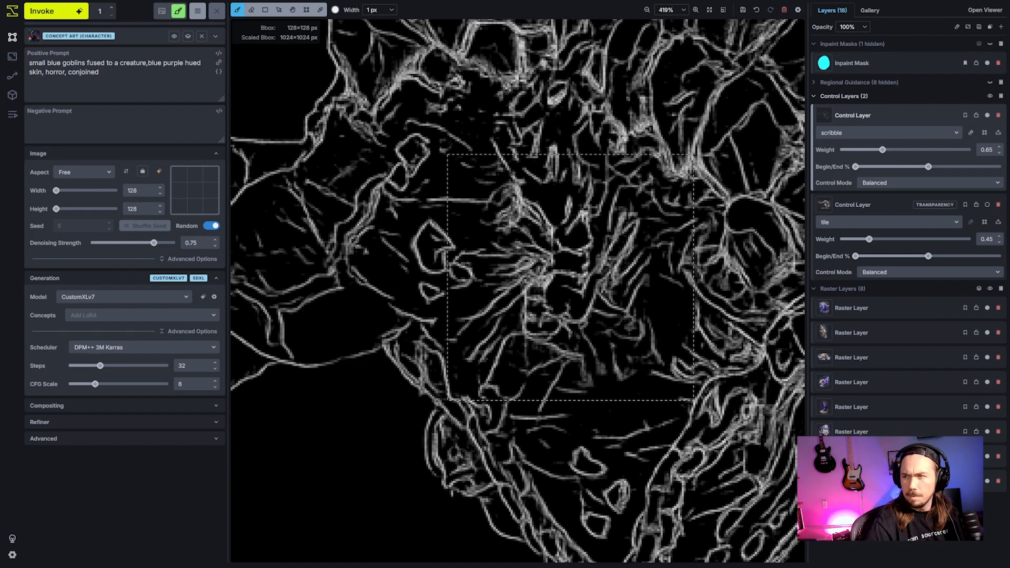
pyautogui.keyDown('alt'); pyautogui.click(558, 282); pyautogui.keyUp('alt')
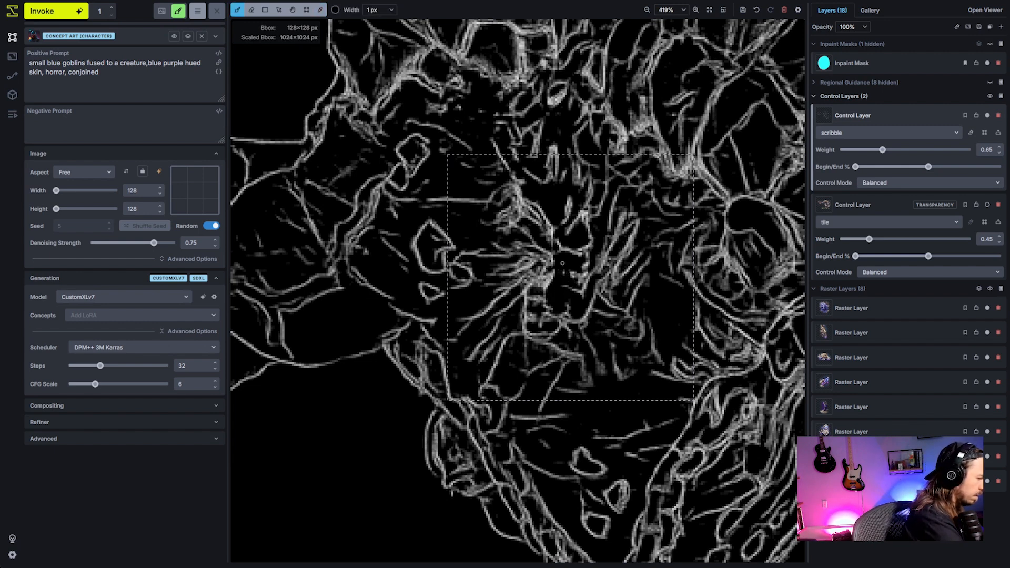
pyautogui.moveTo(576, 265); pyautogui.dragTo(579, 282)
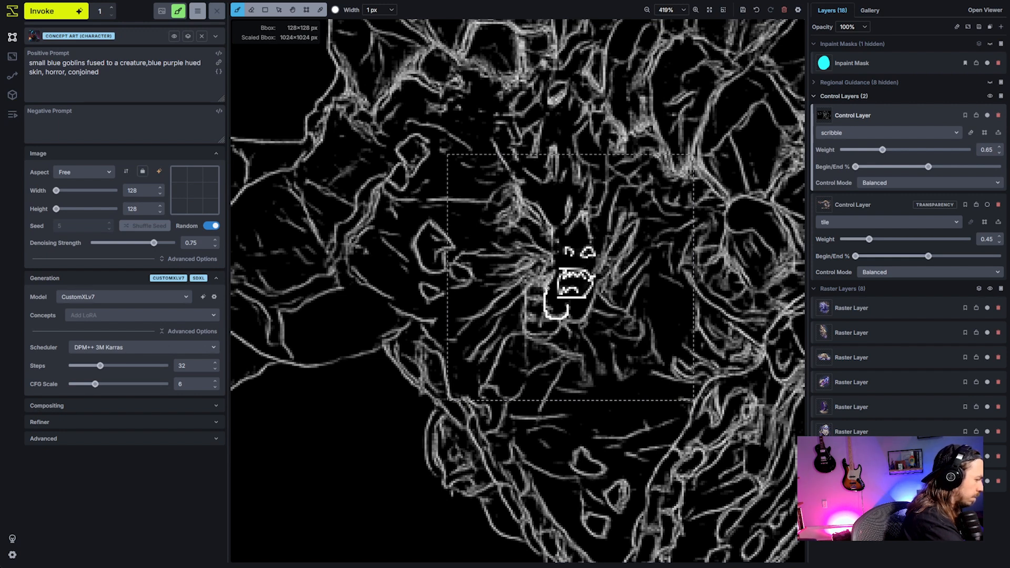
pyautogui.moveTo(569, 229); pyautogui.dragTo(584, 223)
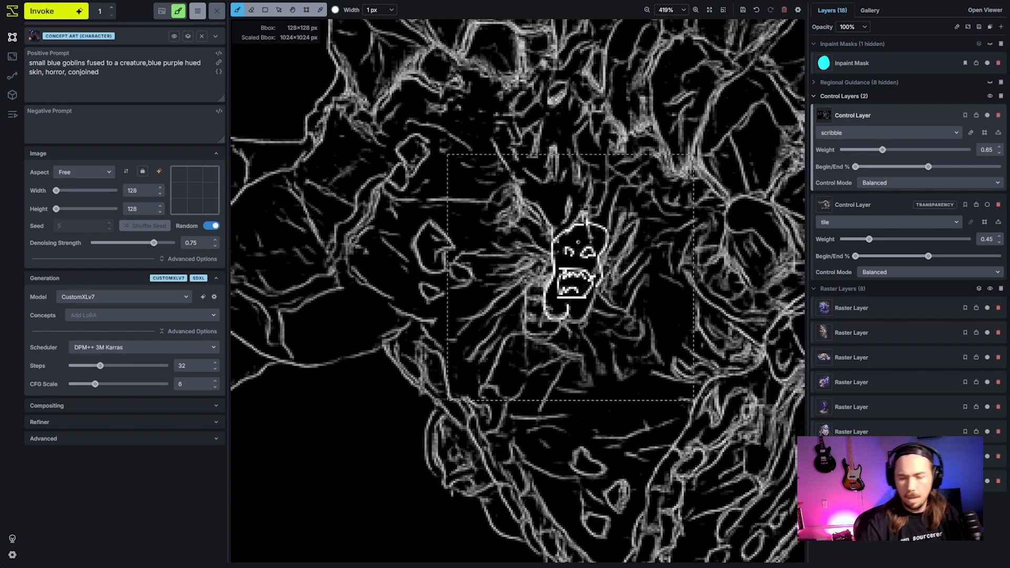
# - Paint out the stray scribble lines around the drawn goblin head with a 7 px black brush
pyautogui.scroll(-12, 707, 289)
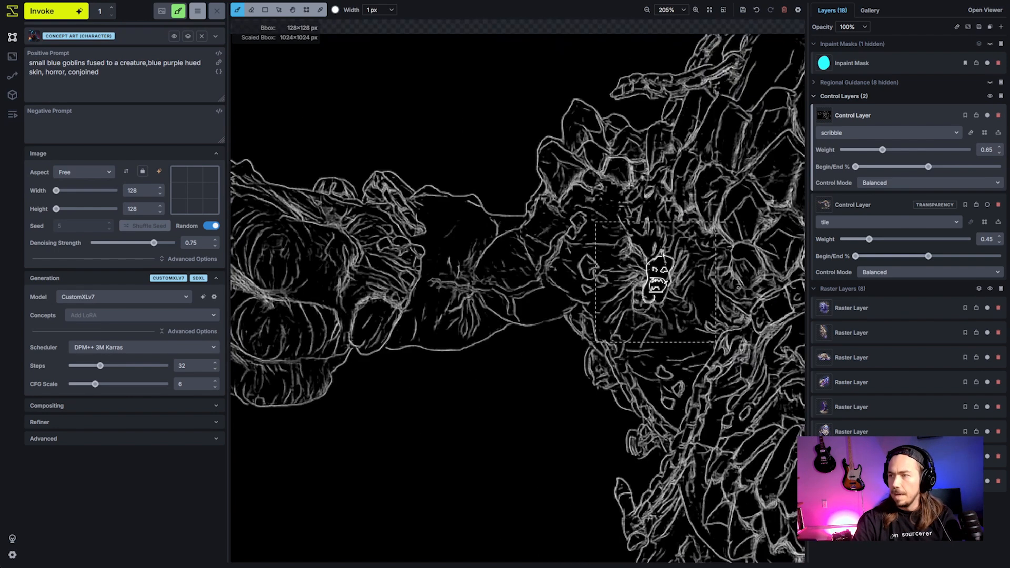
pyautogui.press('space')
pyautogui.moveTo(702, 310)
pyautogui.mouseDown()
pyautogui.moveTo(652, 294)
pyautogui.moveTo(593, 316)
pyautogui.mouseUp()
pyautogui.scroll(10, 593, 316)
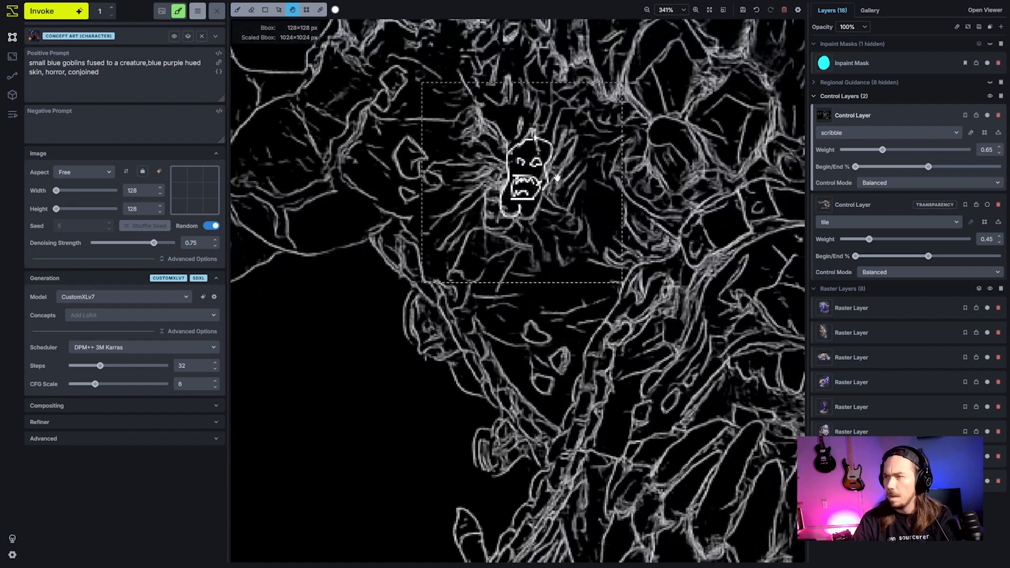
pyautogui.scroll(3, 557, 177)
pyautogui.press('e')
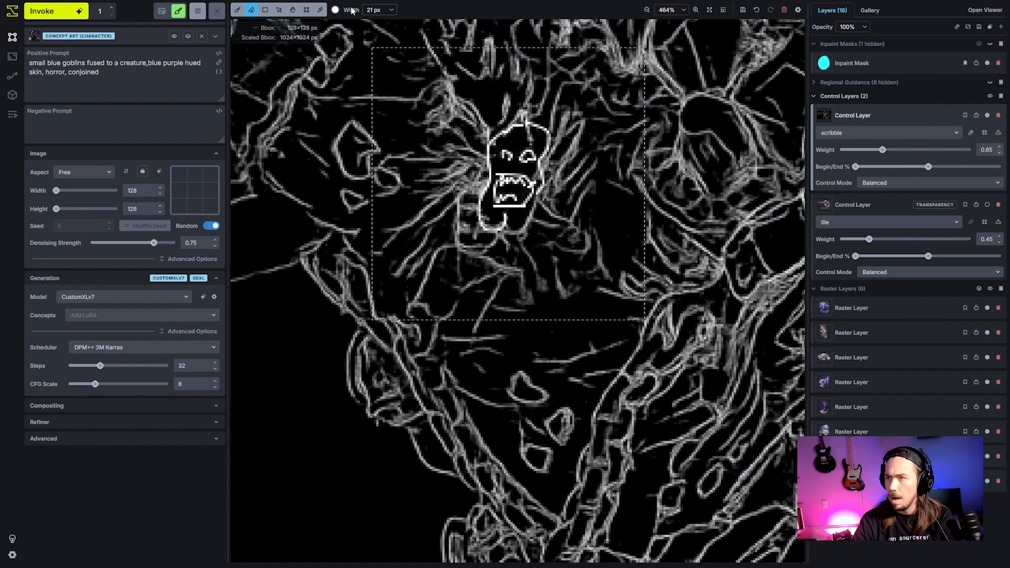
pyautogui.click(335, 10)
pyautogui.moveTo(343, 39); pyautogui.dragTo(368, 223)
pyautogui.scroll(-5, 525, 163)
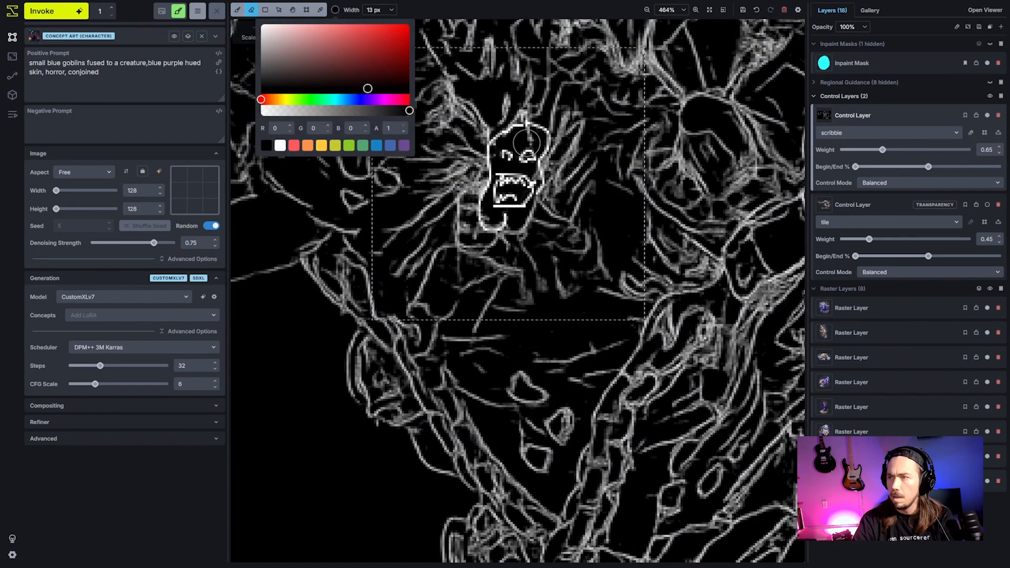
pyautogui.scroll(-7, 526, 143)
pyautogui.click(521, 142)
pyautogui.press('b')
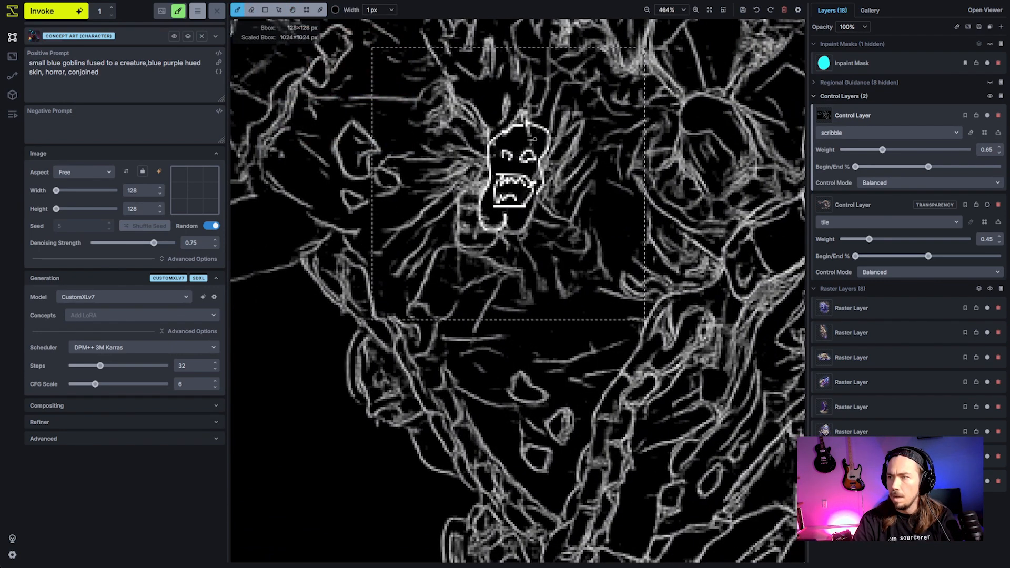
pyautogui.scroll(2, 528, 139)
pyautogui.moveTo(536, 115)
pyautogui.mouseDown()
pyautogui.moveTo(488, 127)
pyautogui.moveTo(475, 184)
pyautogui.mouseUp()
pyautogui.moveTo(548, 187)
pyautogui.mouseDown()
pyautogui.moveTo(558, 123)
pyautogui.moveTo(555, 138)
pyautogui.mouseUp()
pyautogui.moveTo(551, 184)
pyautogui.mouseDown()
pyautogui.moveTo(535, 241)
pyautogui.moveTo(508, 241)
pyautogui.mouseUp()
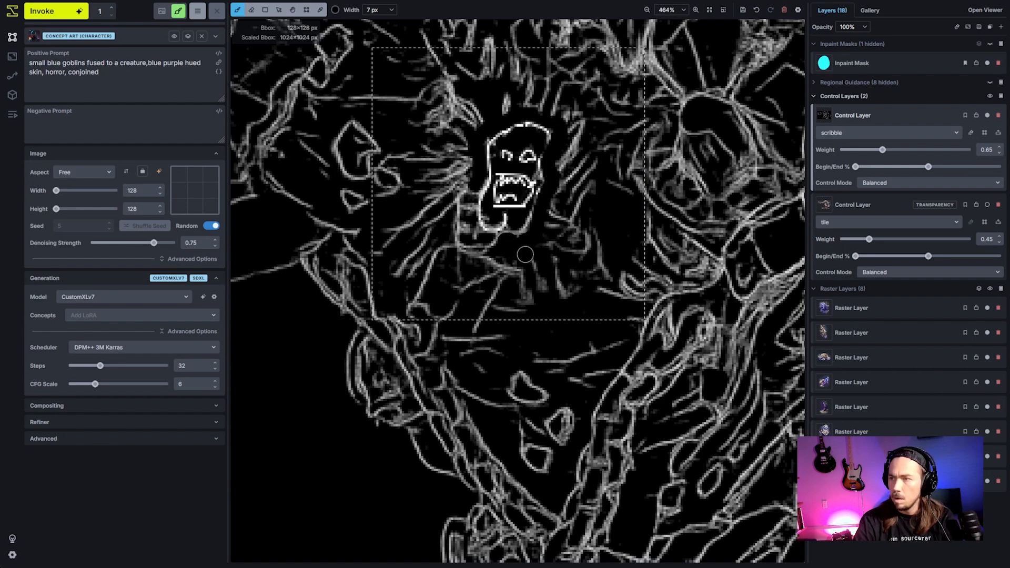
# - Turn the scribble control layer's transparency effect back on to see the drawn face over the image
pyautogui.scroll(-10, 526, 253)
pyautogui.scroll(5, 532, 231)
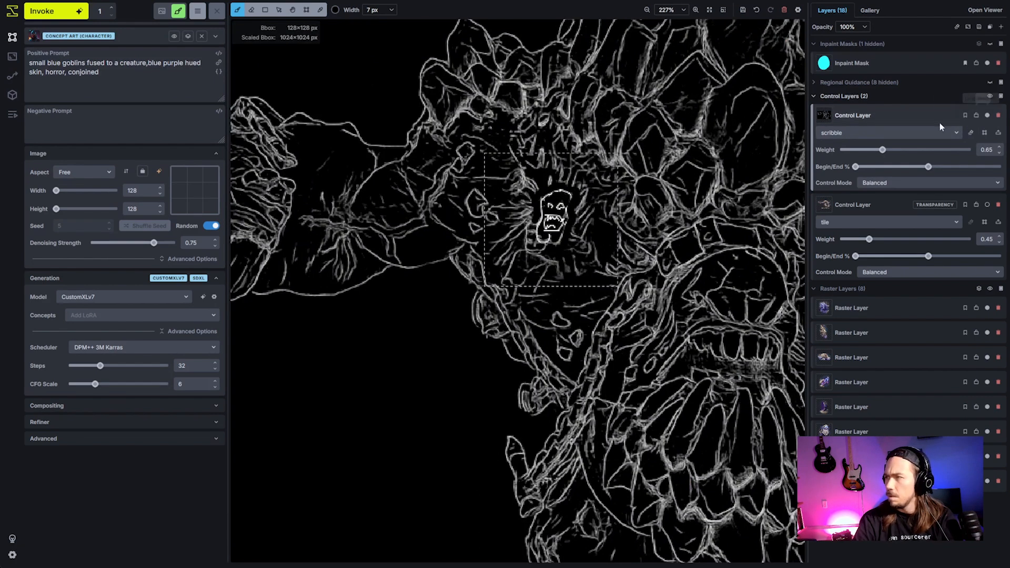
pyautogui.rightClick(835, 123)
pyautogui.click(906, 167)
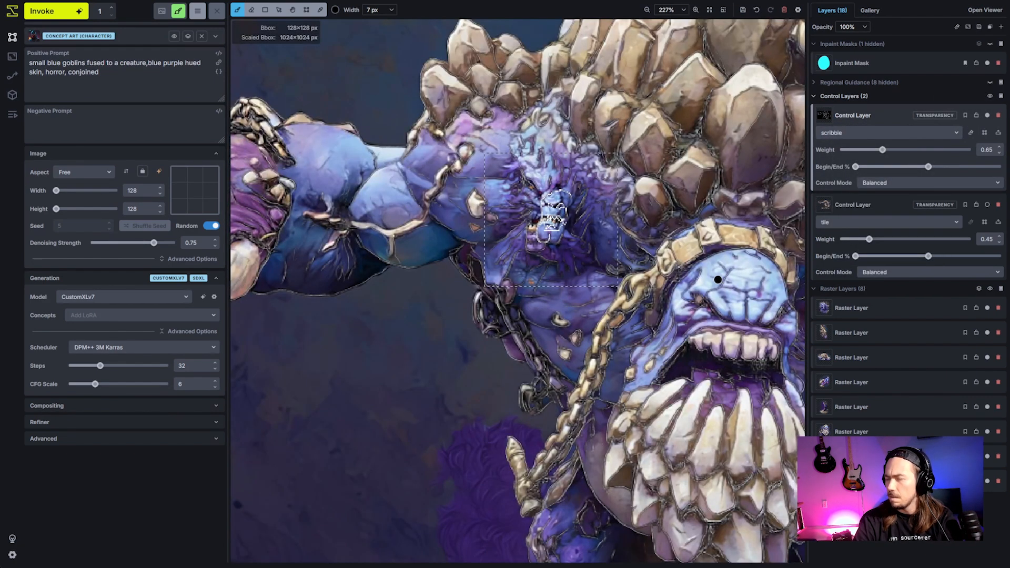
# - Show the inpaint mask again and generate the shoulder goblin's face at denoising strength 0.7
pyautogui.click(866, 311)
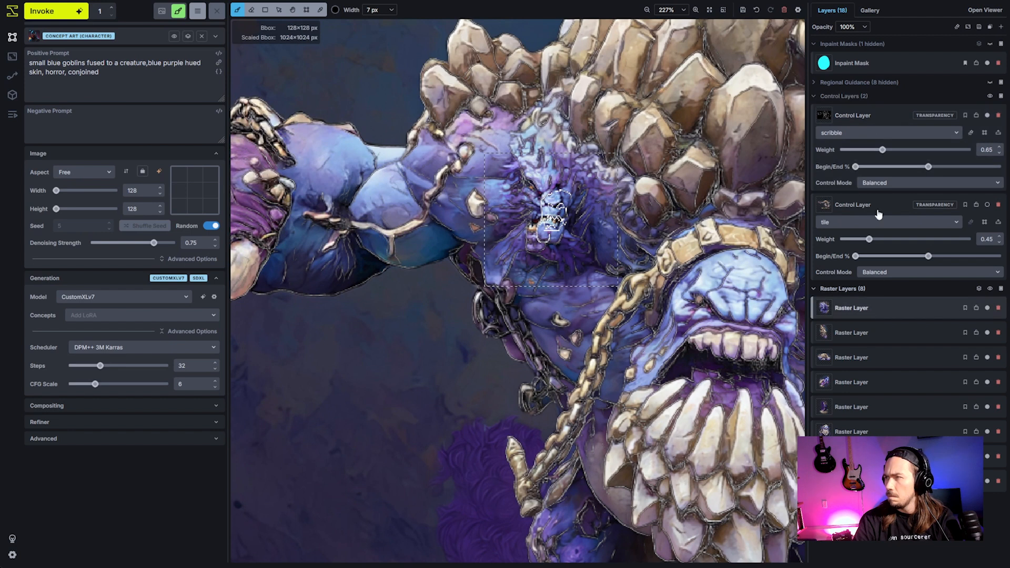
pyautogui.click(989, 44)
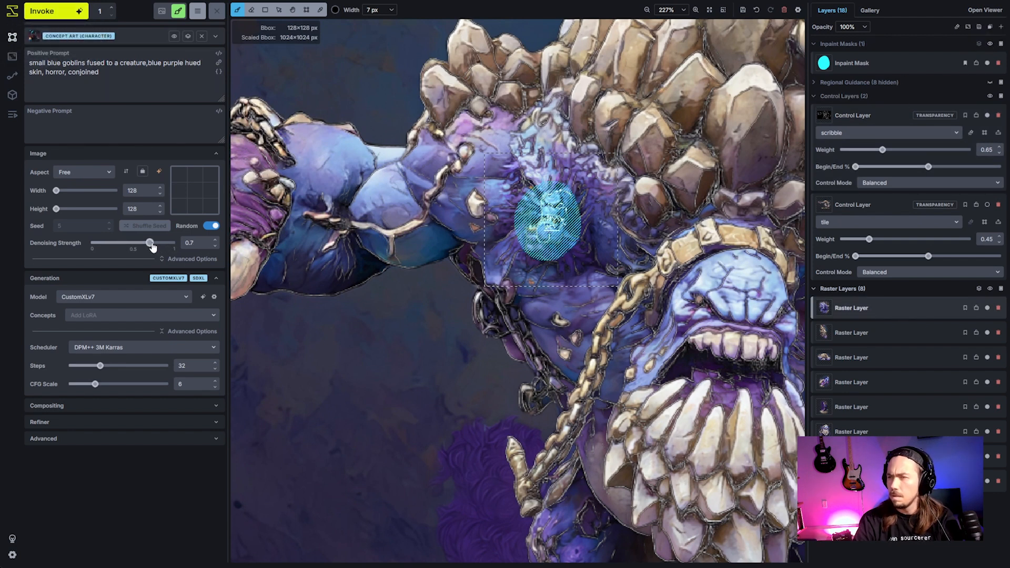
pyautogui.hotkey('ctrl', 'Return')
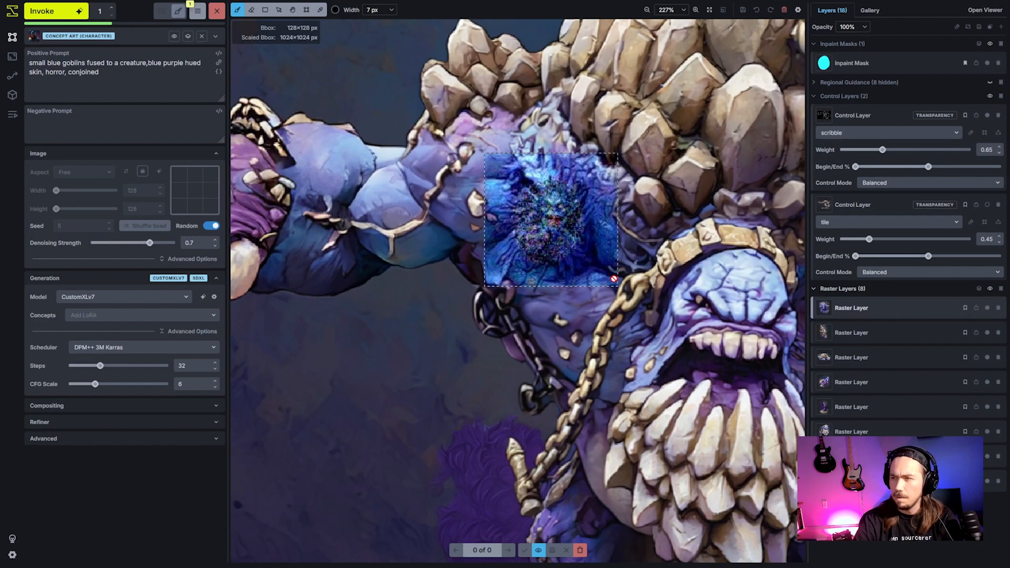
pyautogui.scroll(4, 575, 258)
pyautogui.scroll(-3, 573, 255)
pyautogui.scroll(4, 567, 250)
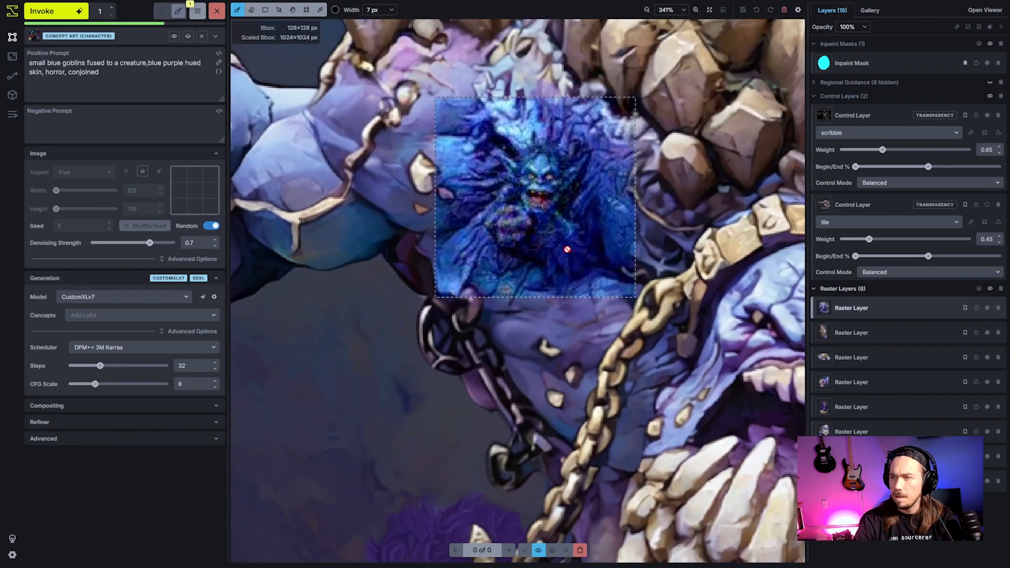
pyautogui.scroll(3, 567, 249)
pyautogui.press('b')
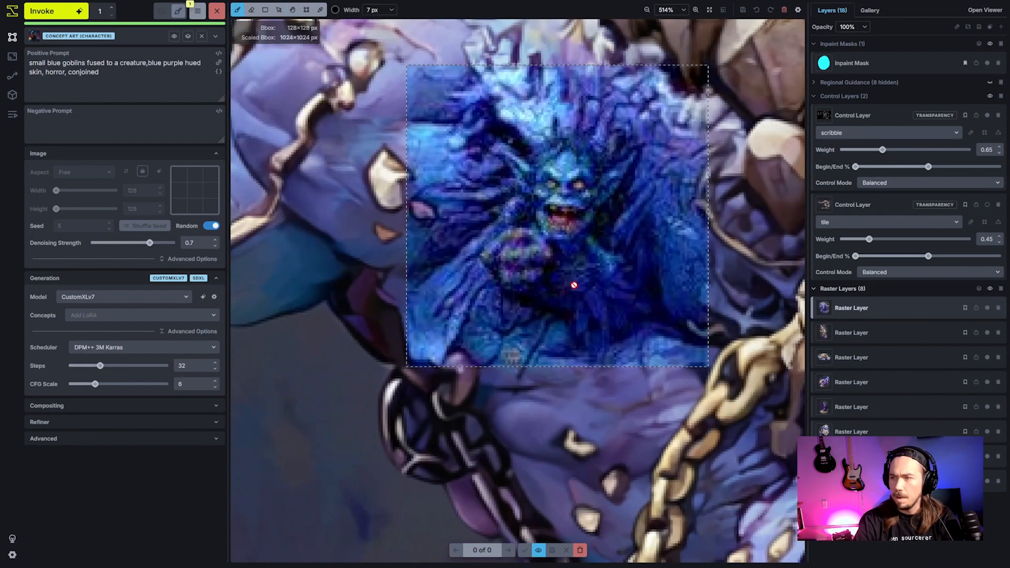
pyautogui.scroll(-3, 583, 292)
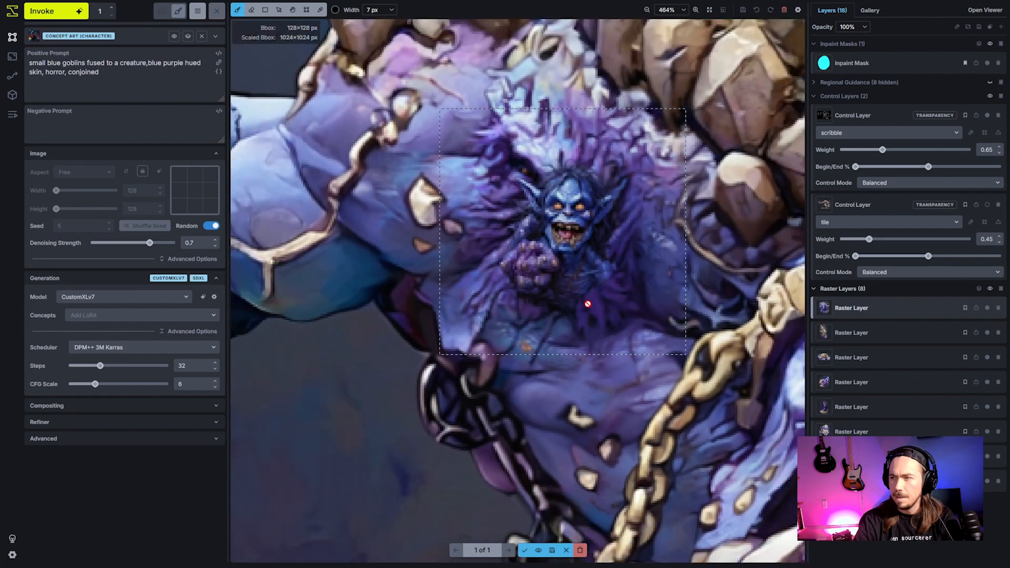
pyautogui.scroll(2, 581, 299)
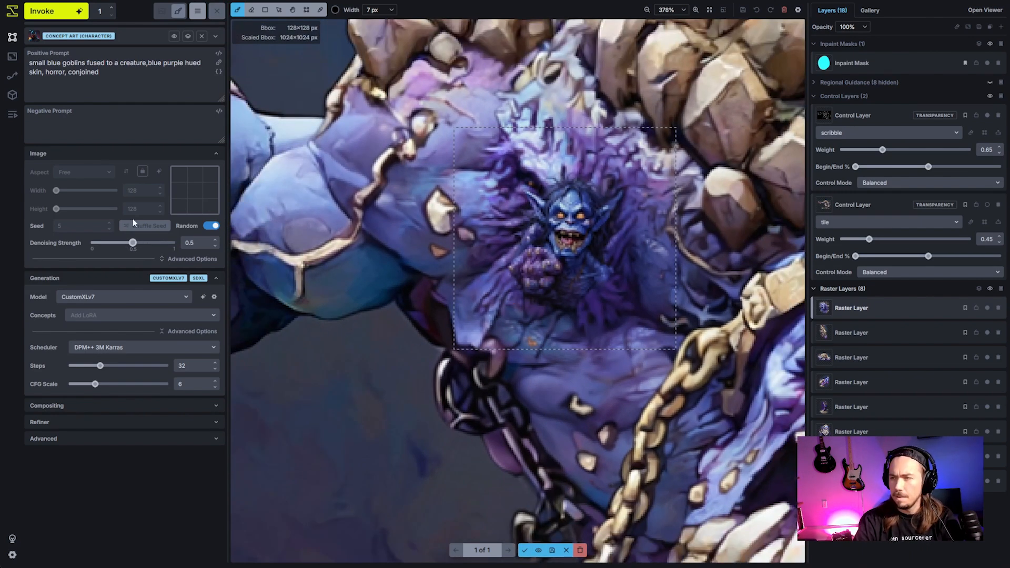
# - Generate further goblin face variations at denoising strengths 0.5 and 0.6, and accept the 0.6 result
pyautogui.click(52, 10)
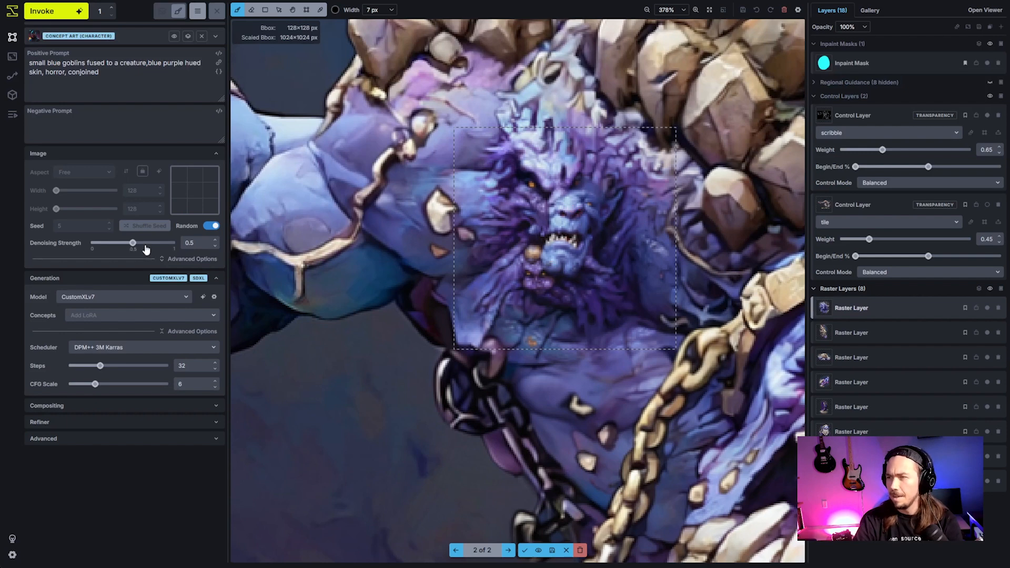
pyautogui.click(454, 550)
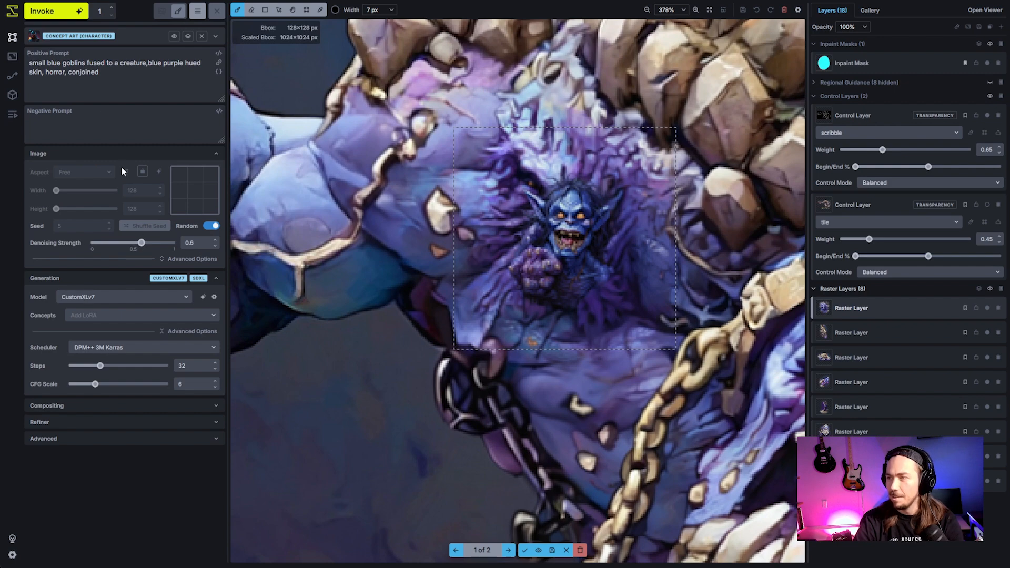
pyautogui.click(47, 12)
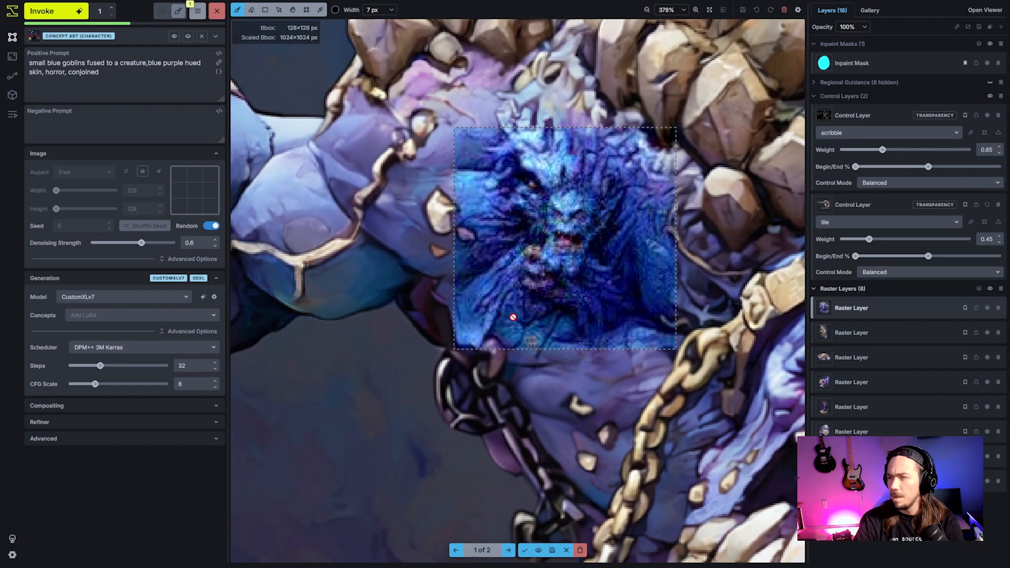
pyautogui.scroll(-5, 512, 317)
pyautogui.scroll(8, 583, 282)
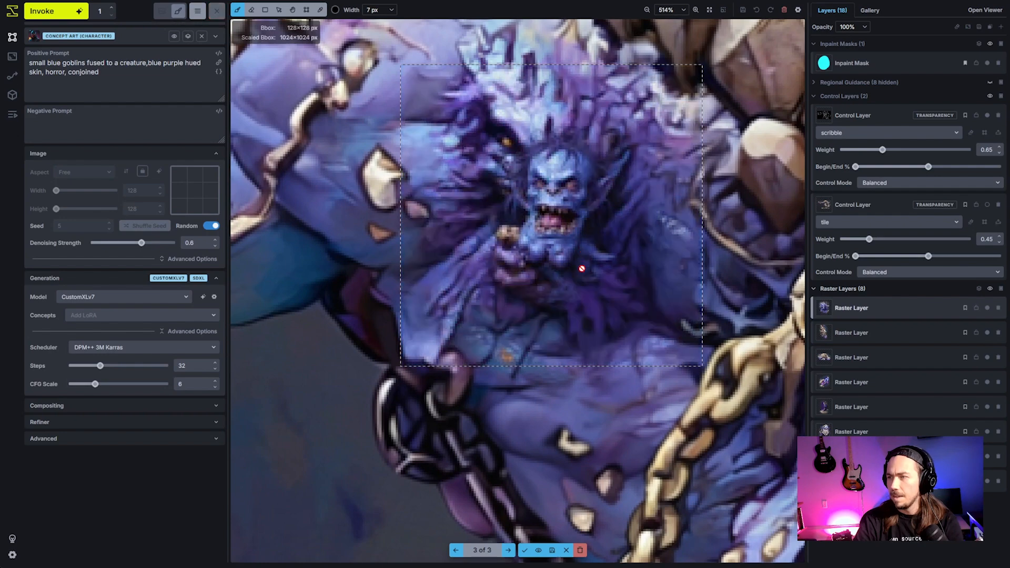
pyautogui.click(524, 549)
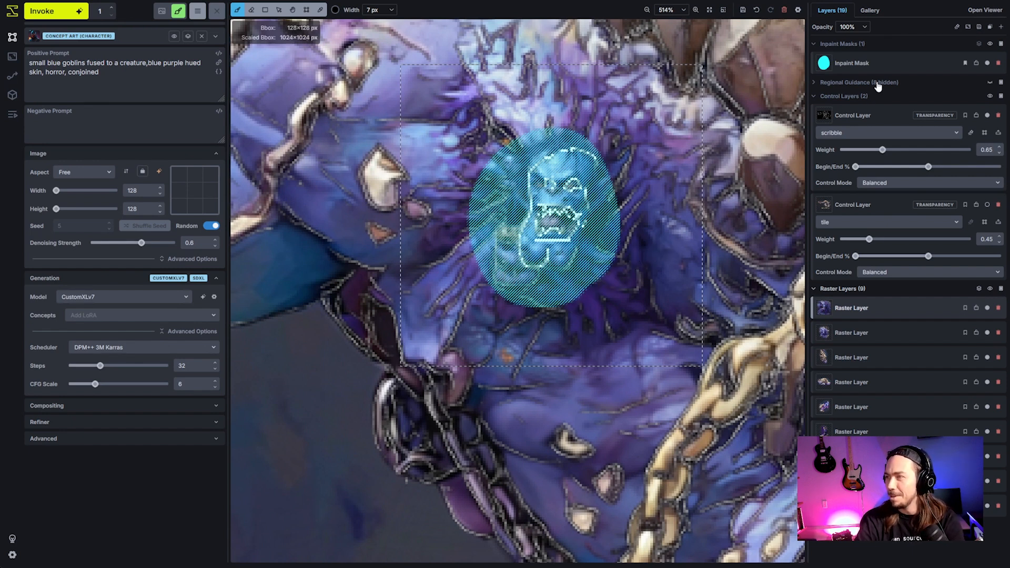
# - Erase the chin line from the scribble control layer with an 11 px eraser and clear the inpaint mask
pyautogui.press('e')
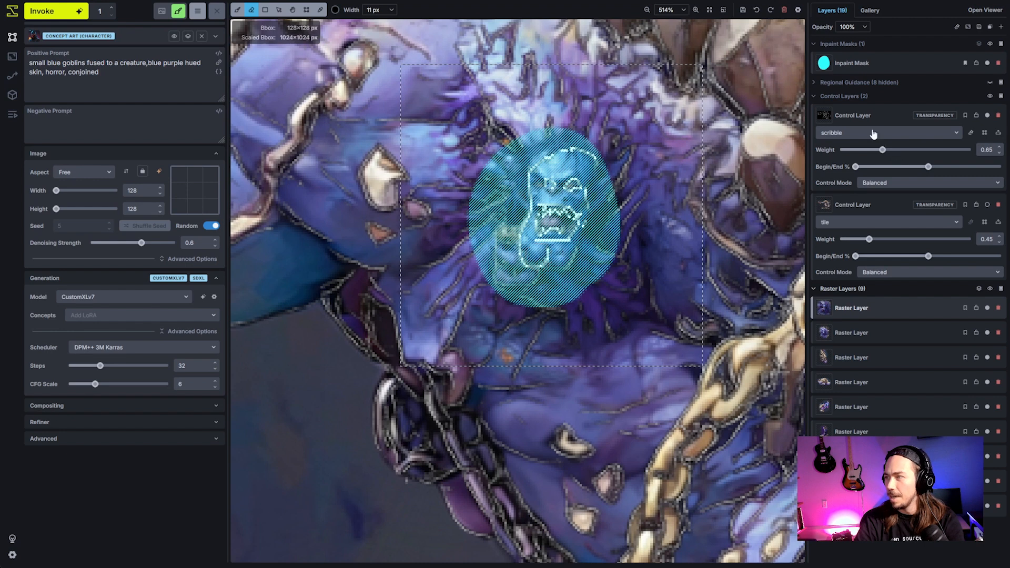
pyautogui.click(823, 184)
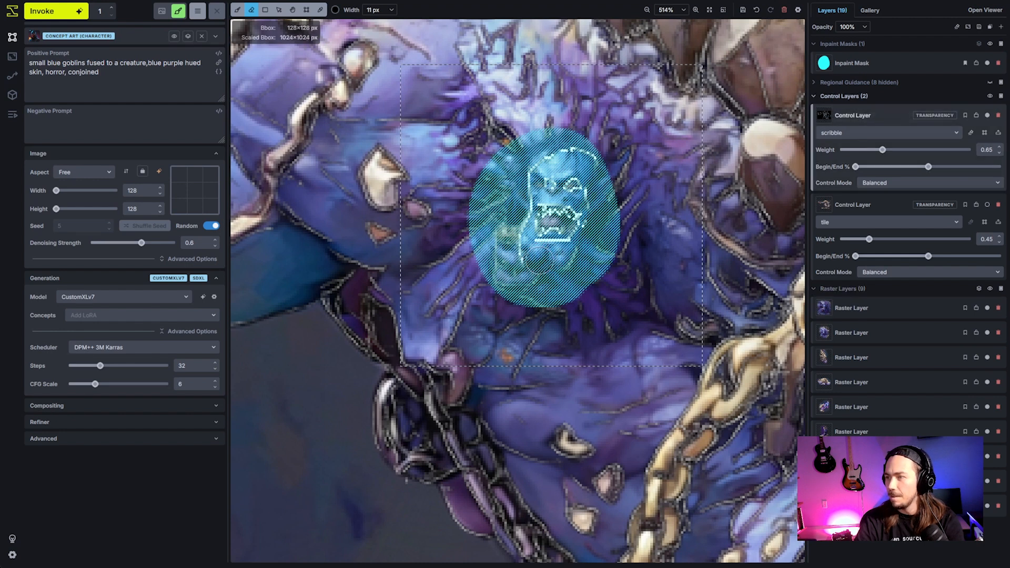
pyautogui.click(881, 70)
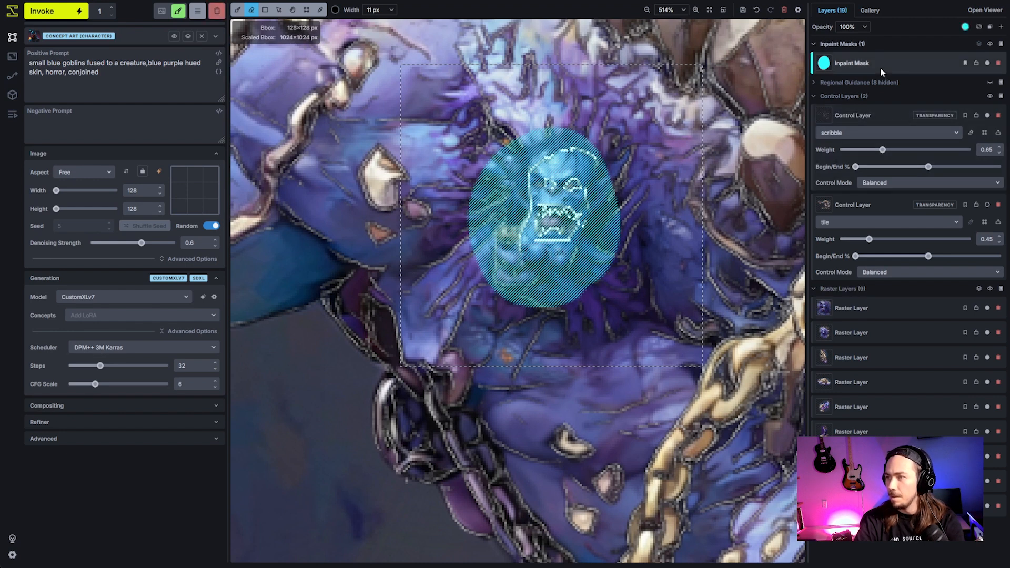
pyautogui.hotkey('shift', 'c')
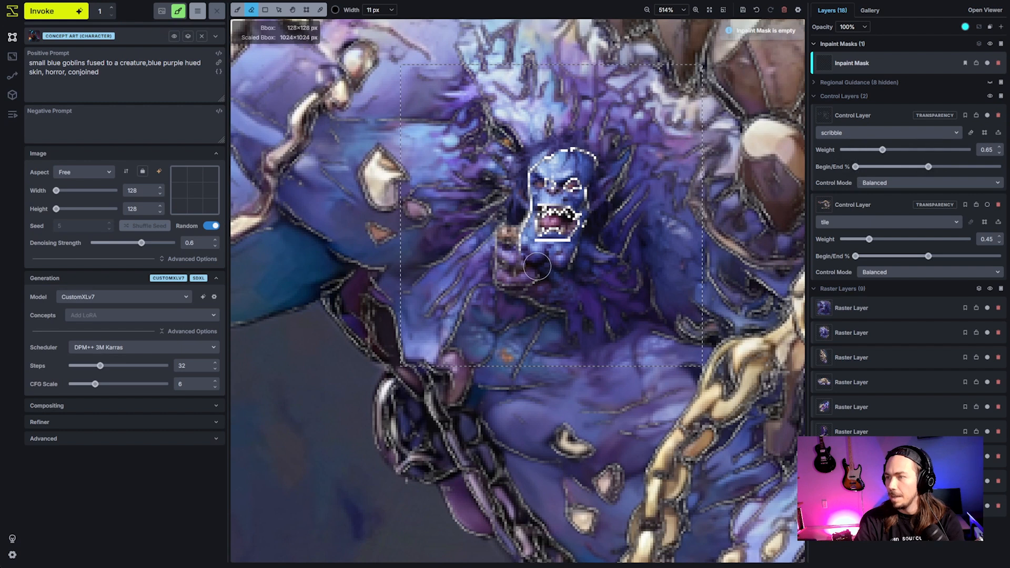
# - Paint an inpaint mask over the goblin's chin with a 13 px brush and regenerate that area
pyautogui.press('b')
pyautogui.press(']')
pyautogui.press(']')
pyautogui.moveTo(530, 259); pyautogui.dragTo(576, 255)
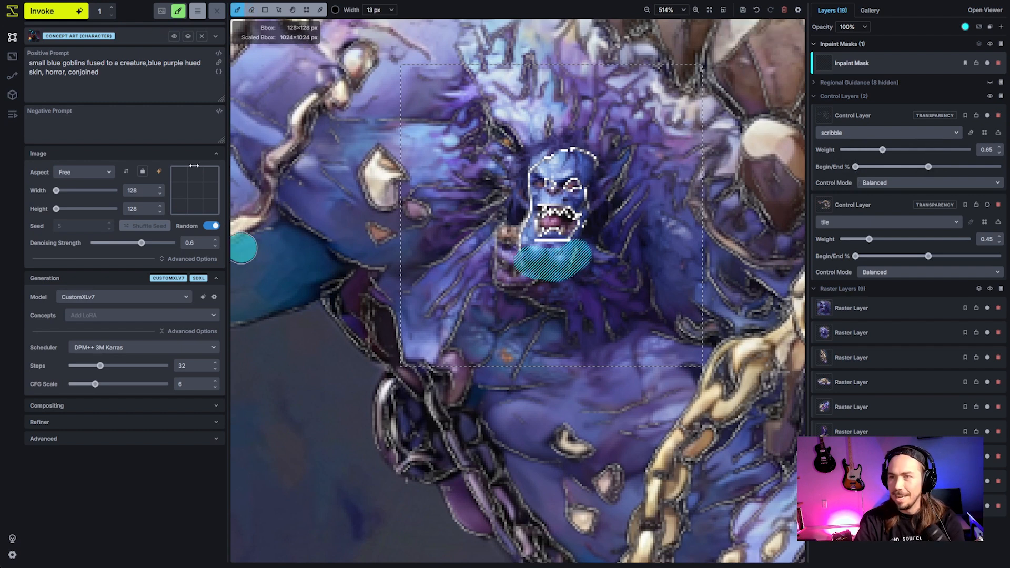
pyautogui.click(74, 11)
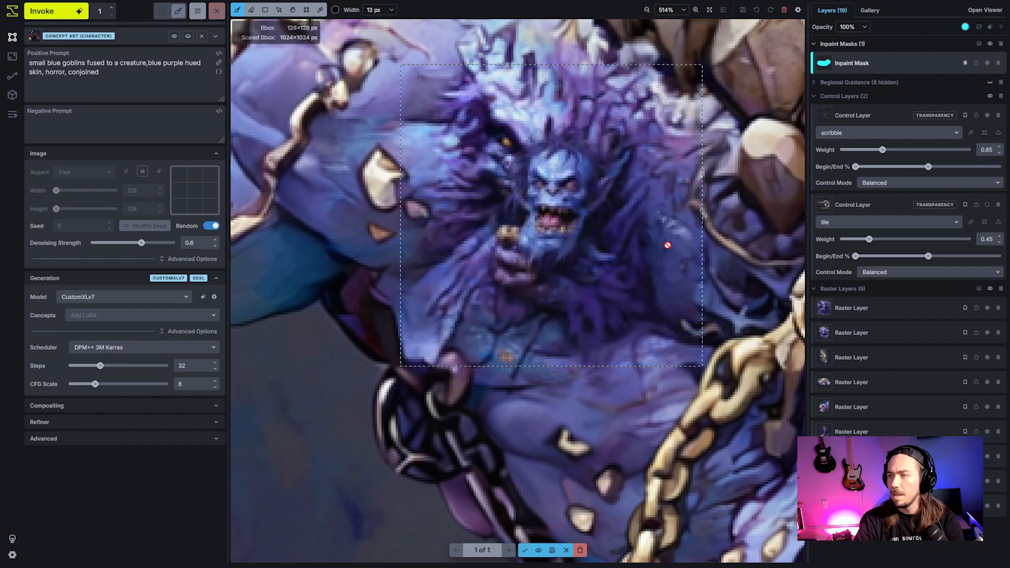
# - Inspect the regenerated chin up close and from afar, and accept the result as a raster layer
pyautogui.scroll(-5, 593, 281)
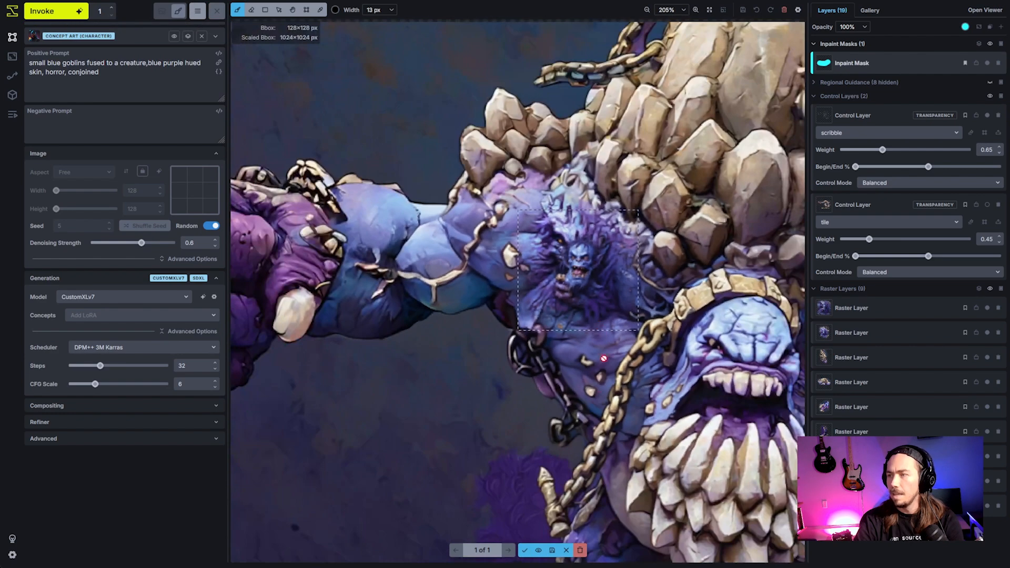
pyautogui.press('h')
pyautogui.scroll(5, 586, 190)
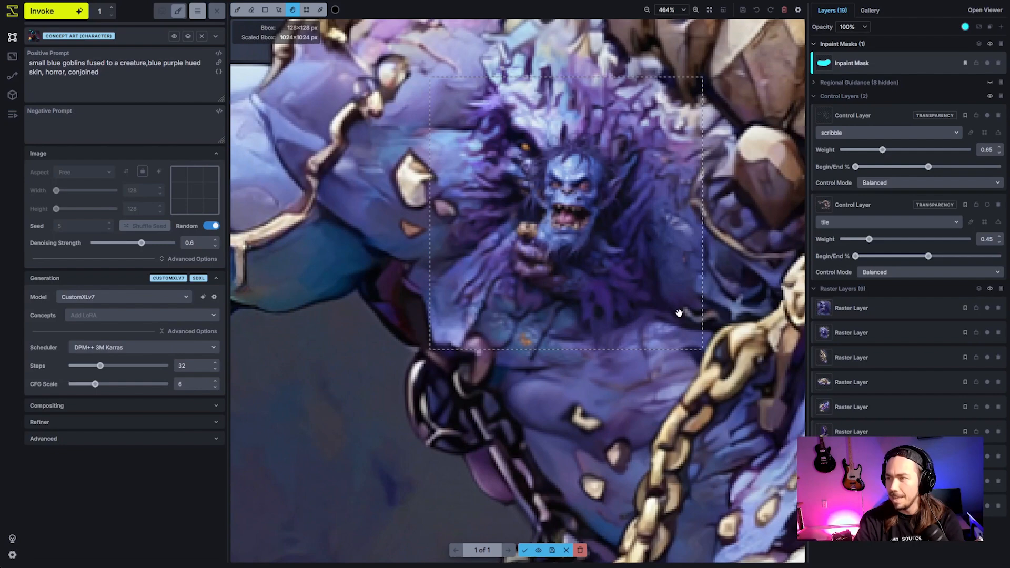
pyautogui.press('b')
pyautogui.click(524, 549)
# - Disable the scribble control layer to view the whole ogre image without its guide lines
pyautogui.scroll(-2, 633, 421)
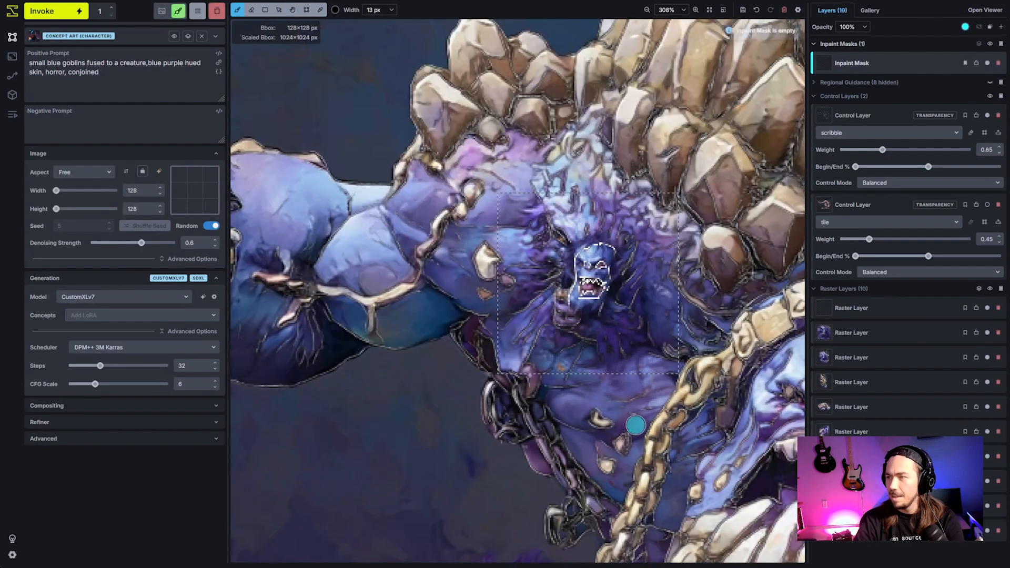
pyautogui.scroll(-3, 635, 425)
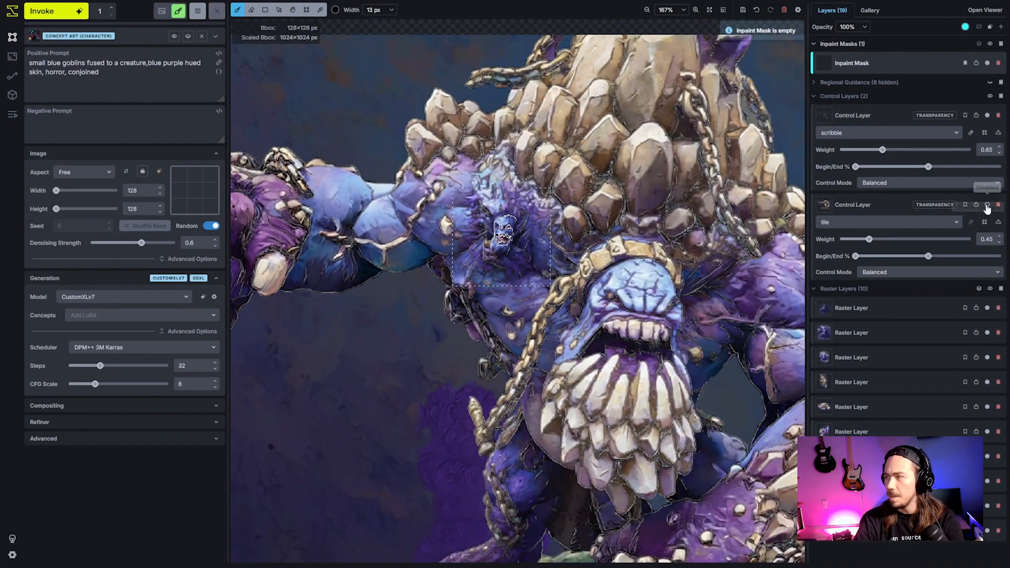
pyautogui.click(987, 115)
pyautogui.scroll(-3, 665, 329)
pyautogui.press('h')
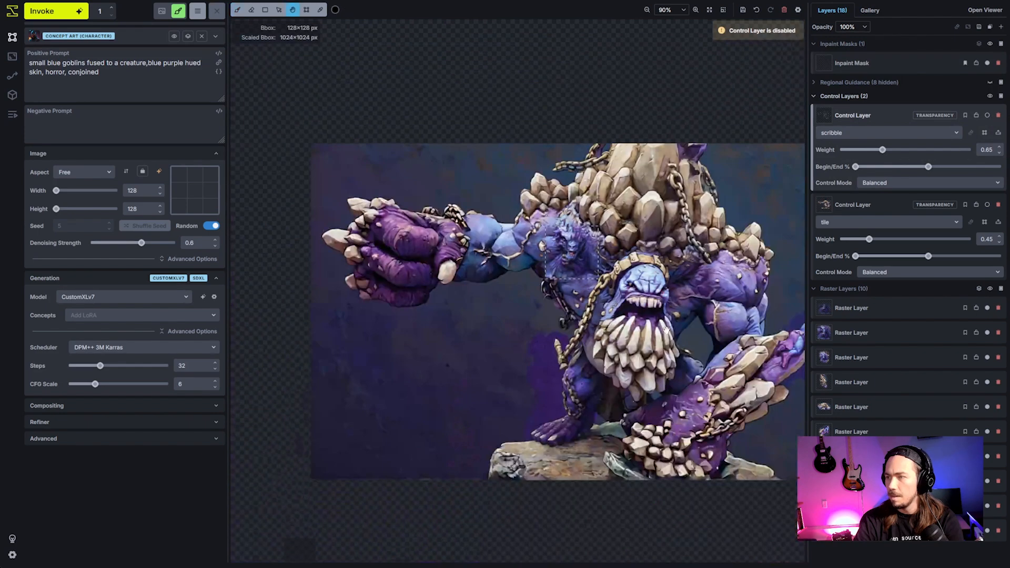
pyautogui.moveTo(665, 329); pyautogui.dragTo(635, 295)
pyautogui.press('b')
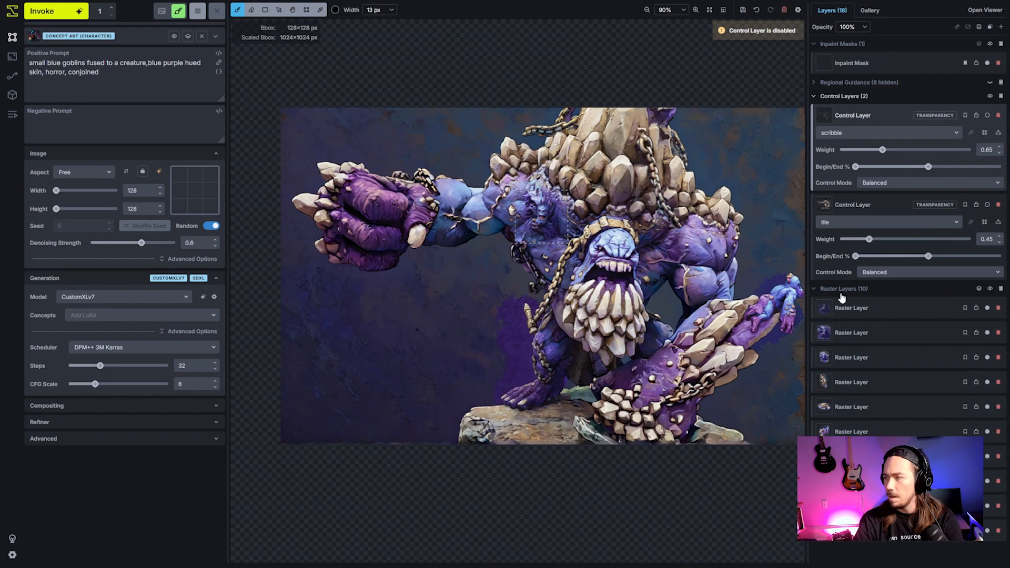
# - Merge the visible raster layers into one and save the canvas to the gallery
pyautogui.click(979, 288)
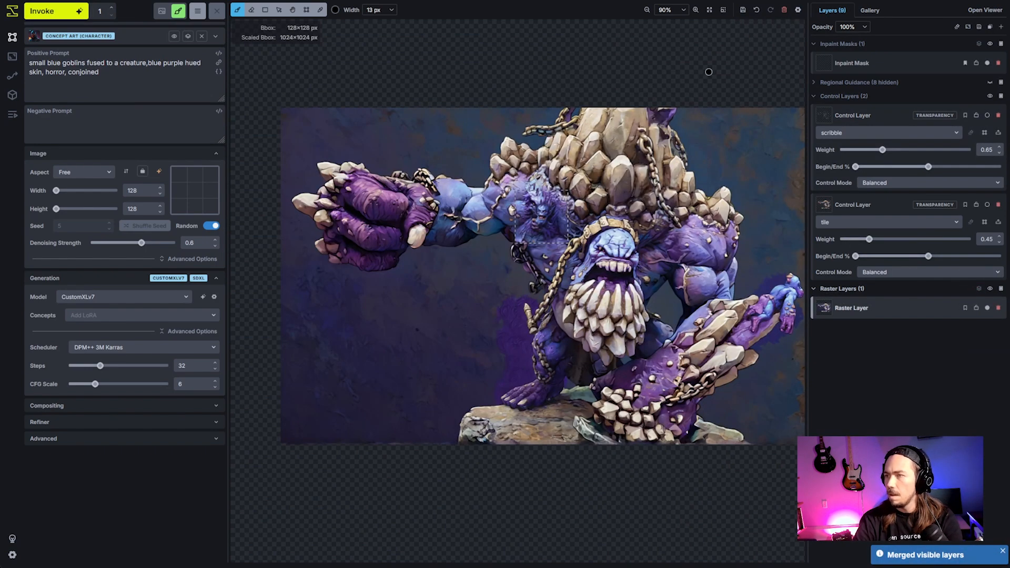
pyautogui.click(744, 11)
# - Compare the saved ogre render with the original 1174×744 asset using the slider comparison
pyautogui.click(869, 11)
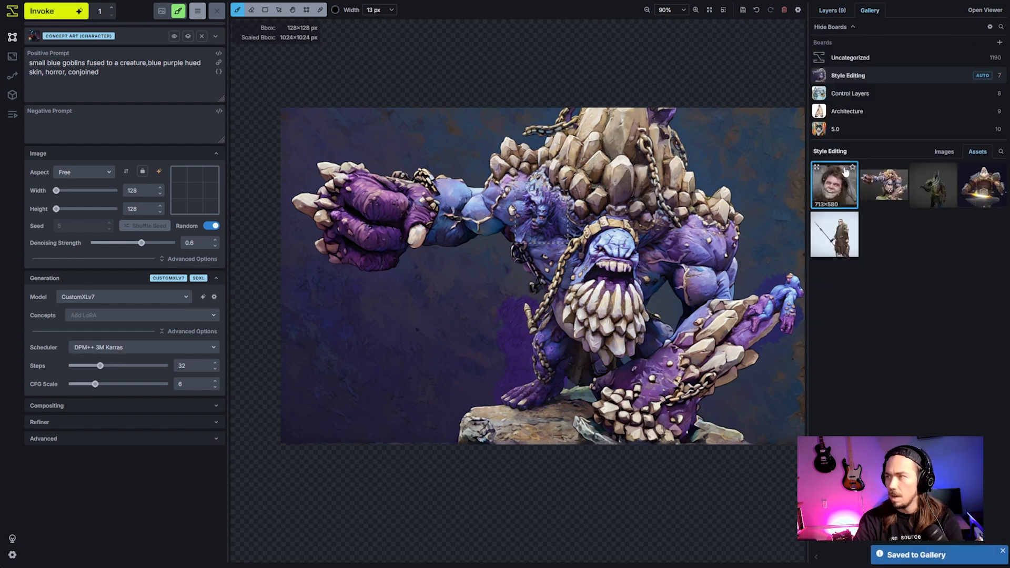
pyautogui.click(943, 151)
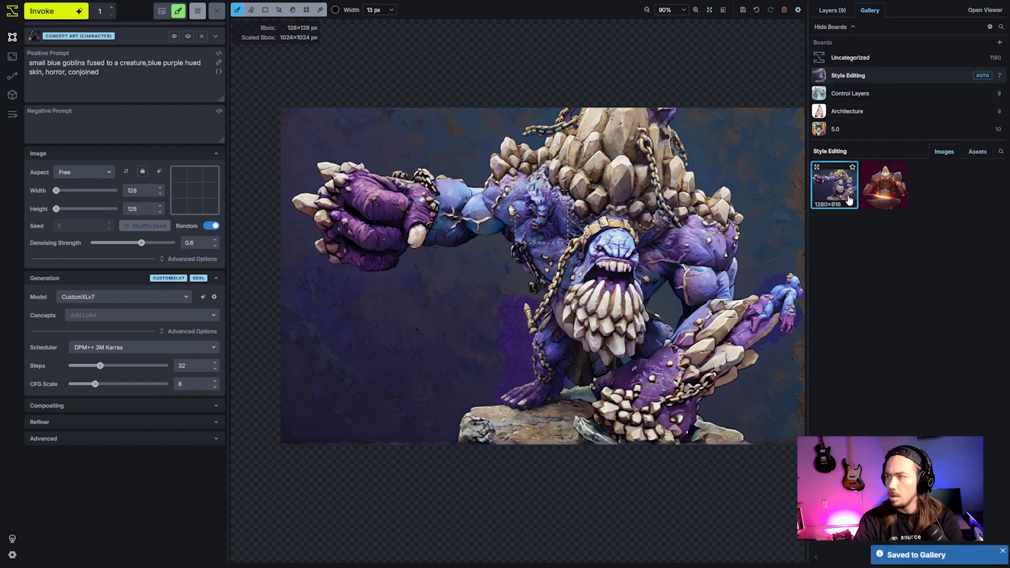
pyautogui.keyDown('alt'); pyautogui.click(838, 197); pyautogui.keyUp('alt')
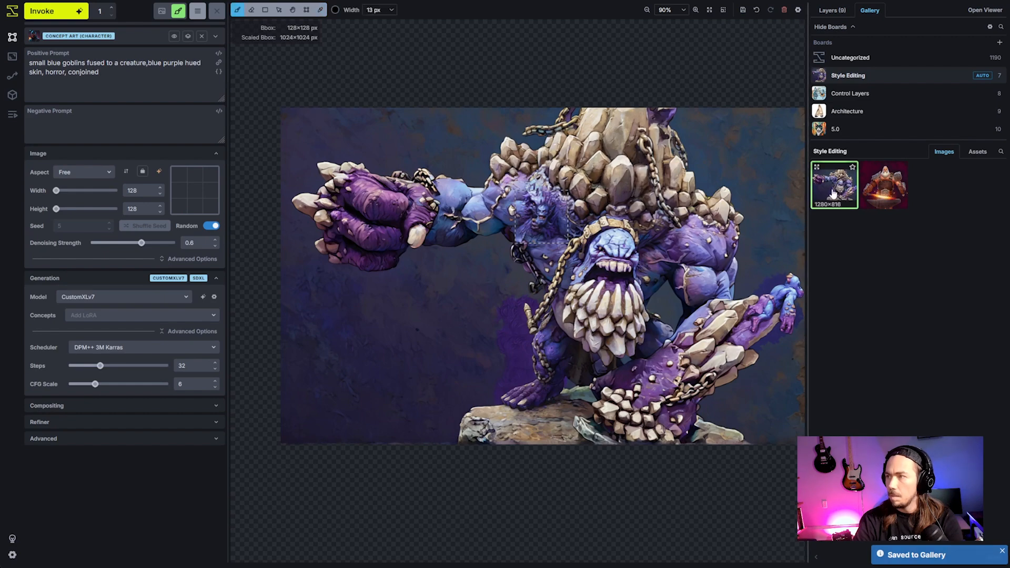
pyautogui.click(977, 151)
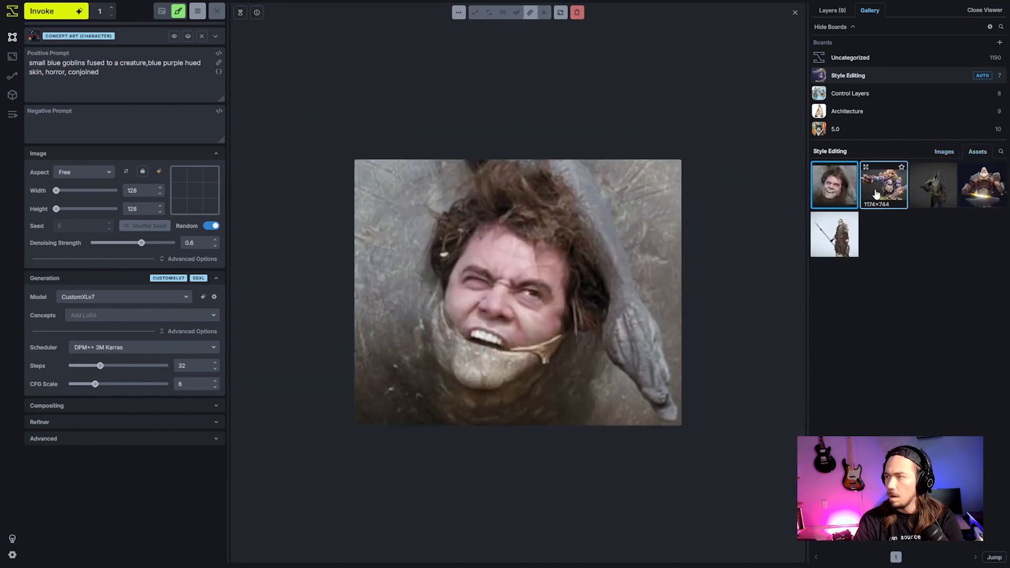
pyautogui.click(876, 194)
pyautogui.keyDown('alt'); pyautogui.click(877, 190); pyautogui.keyUp('alt')
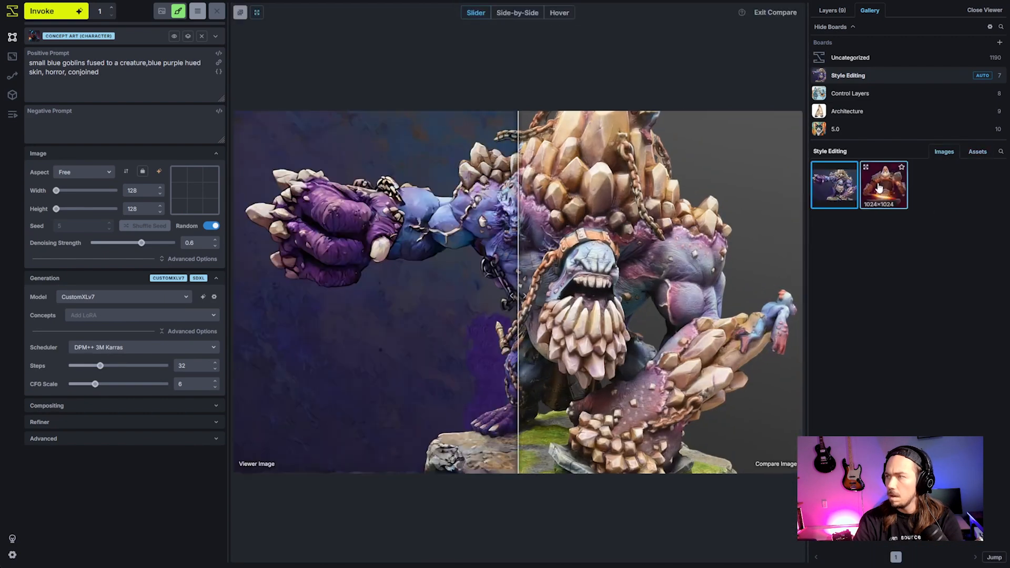
pyautogui.moveTo(518, 284); pyautogui.dragTo(288, 287)
pyautogui.moveTo(441, 273); pyautogui.dragTo(570, 356)
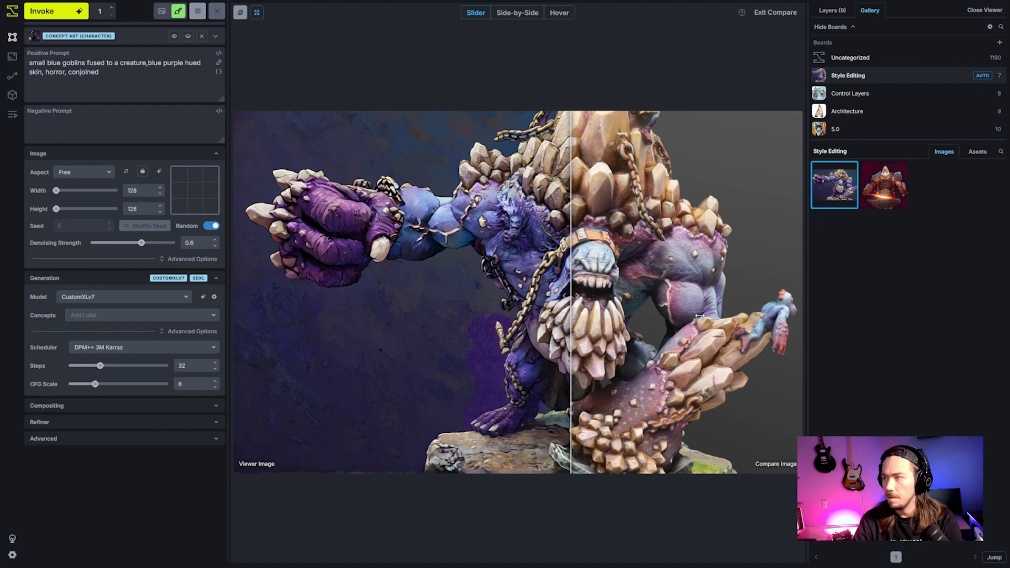
pyautogui.rightClick(834, 193)
pyautogui.click(770, 210)
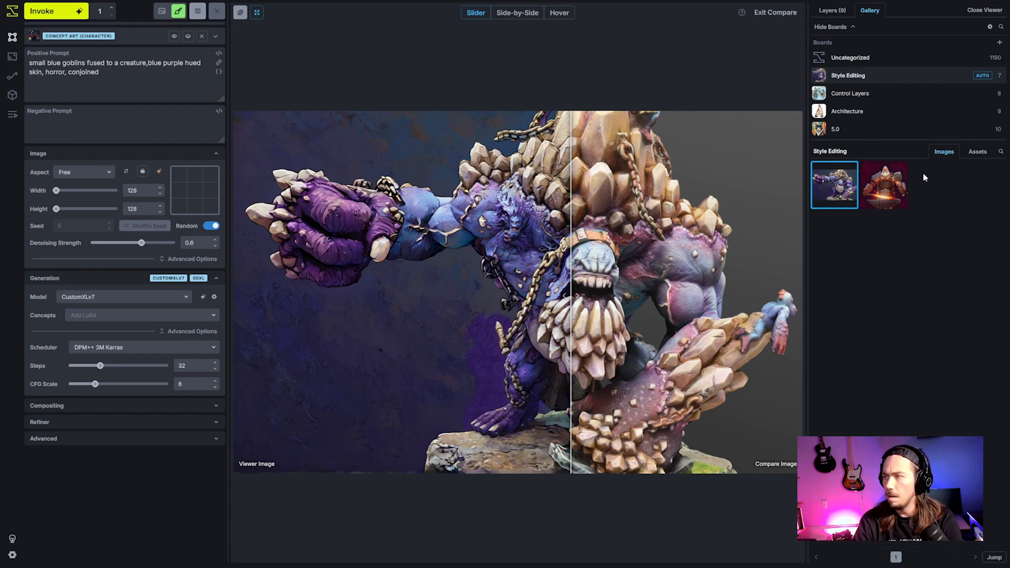
# - Copy the original 1174×744 ogre image from the Style Editing board's assets
pyautogui.click(972, 154)
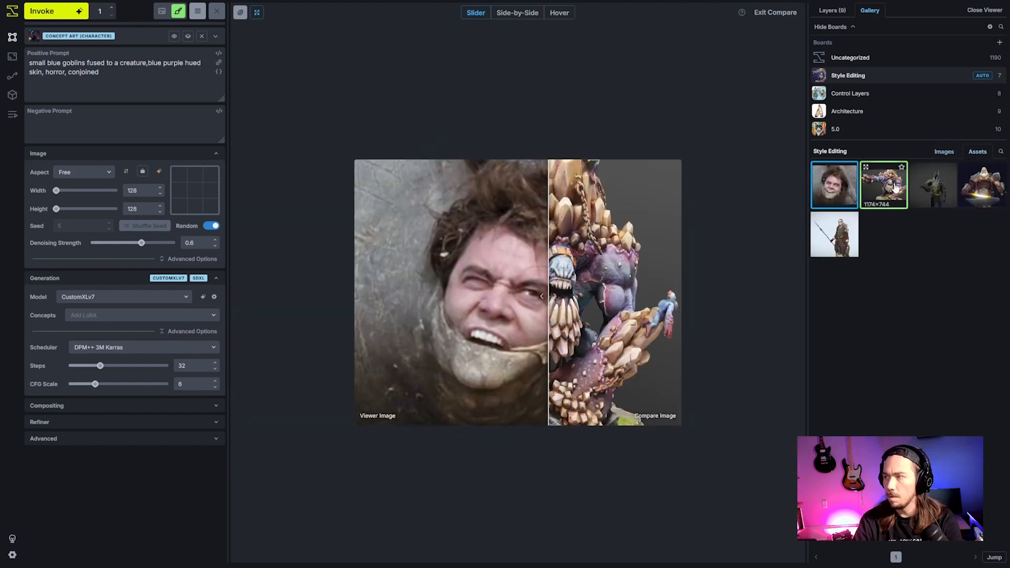
pyautogui.click(889, 191)
pyautogui.rightClick(888, 188)
pyautogui.click(835, 209)
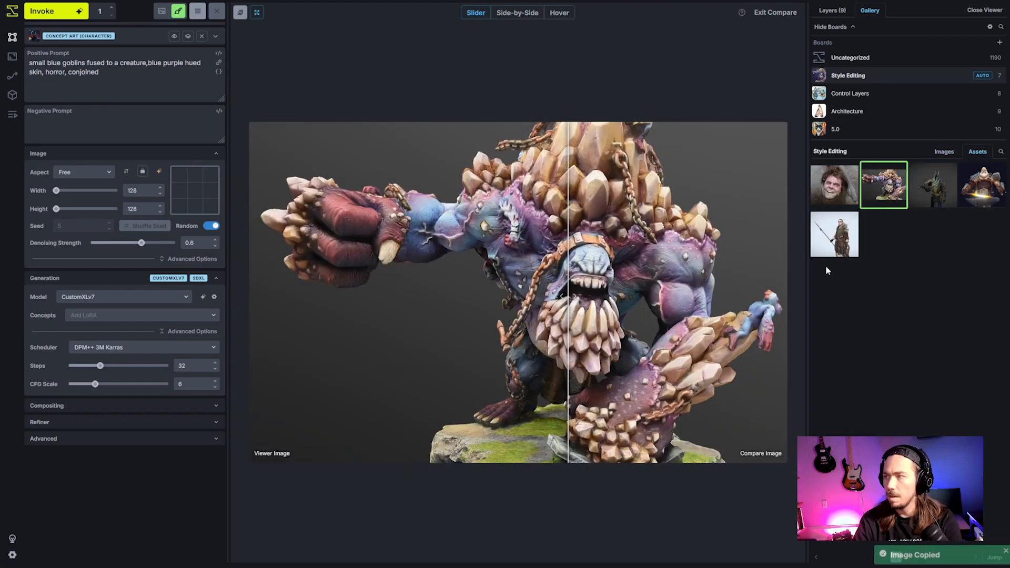
pyautogui.rightClick(888, 188)
pyautogui.click(820, 208)
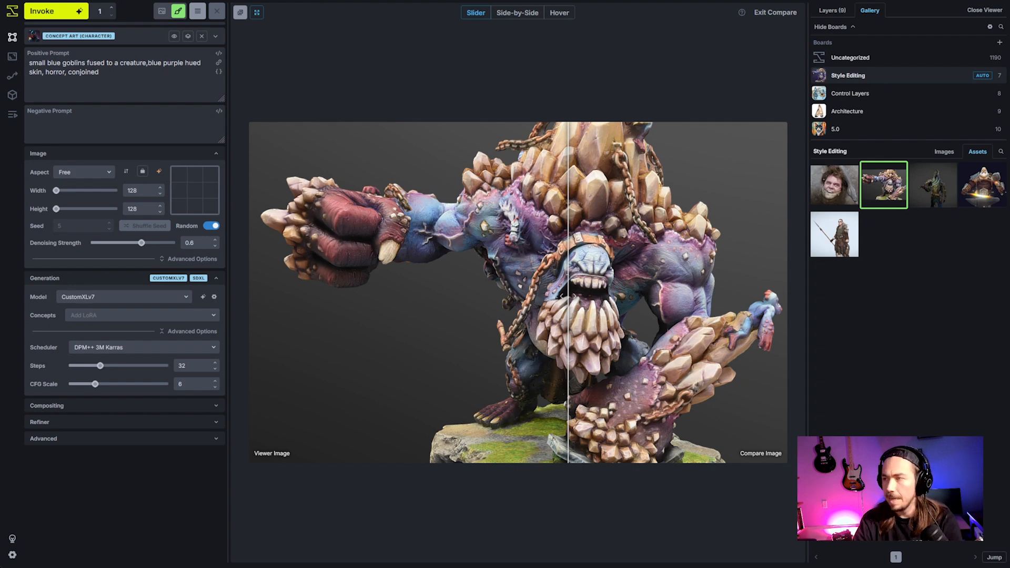
# - Close the comparison, then paste the ogre image from the clipboard into the Style Editing board and place it on the canvas
pyautogui.click(790, 16)
pyautogui.click(792, 15)
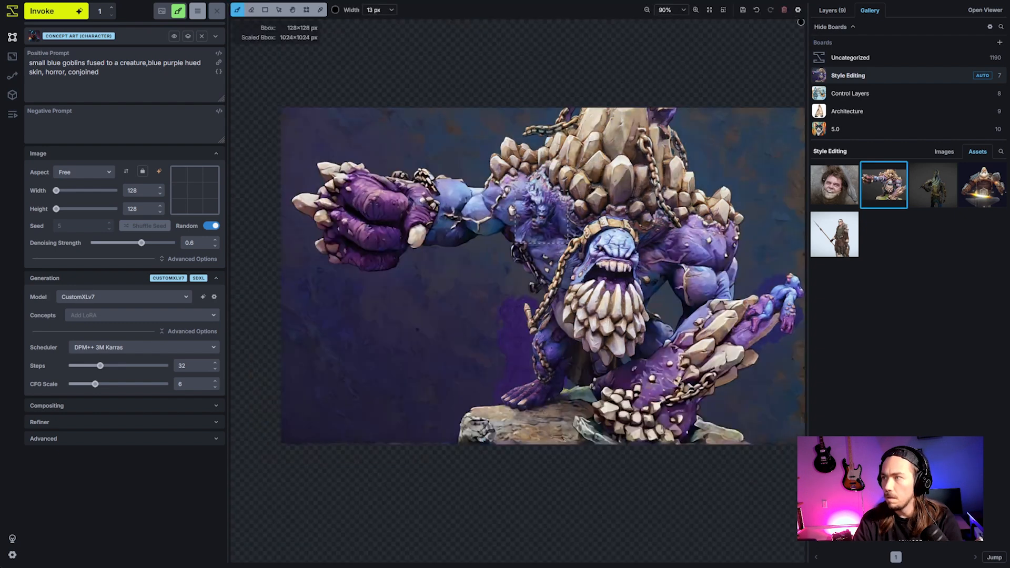
pyautogui.hotkey('ctrl', 'v')
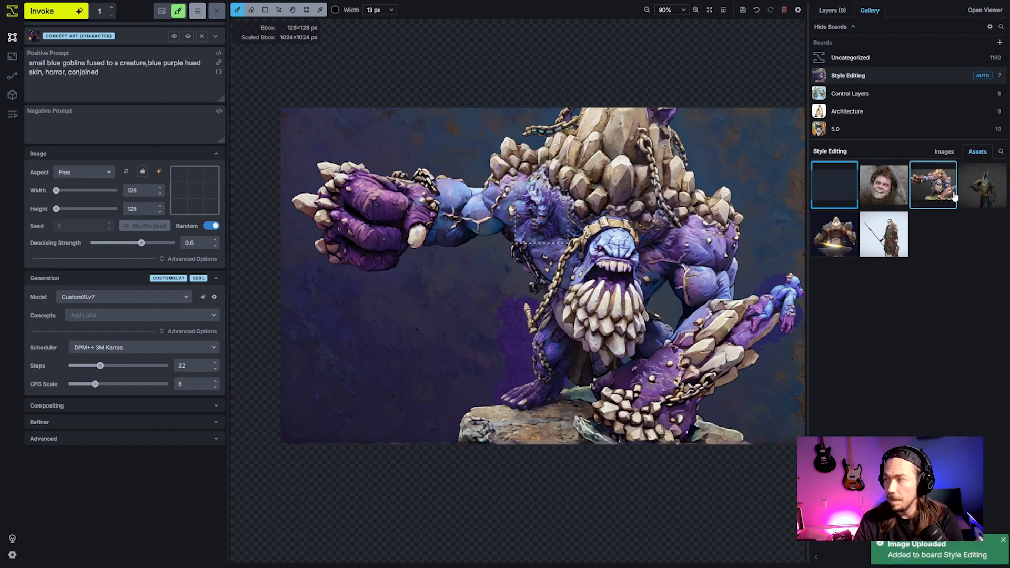
pyautogui.moveTo(844, 196); pyautogui.dragTo(415, 194)
# - Move the newly placed ogre image so it lines up over the purple-blue ogre, and inspect the small face on its shoulder
pyautogui.press('v')
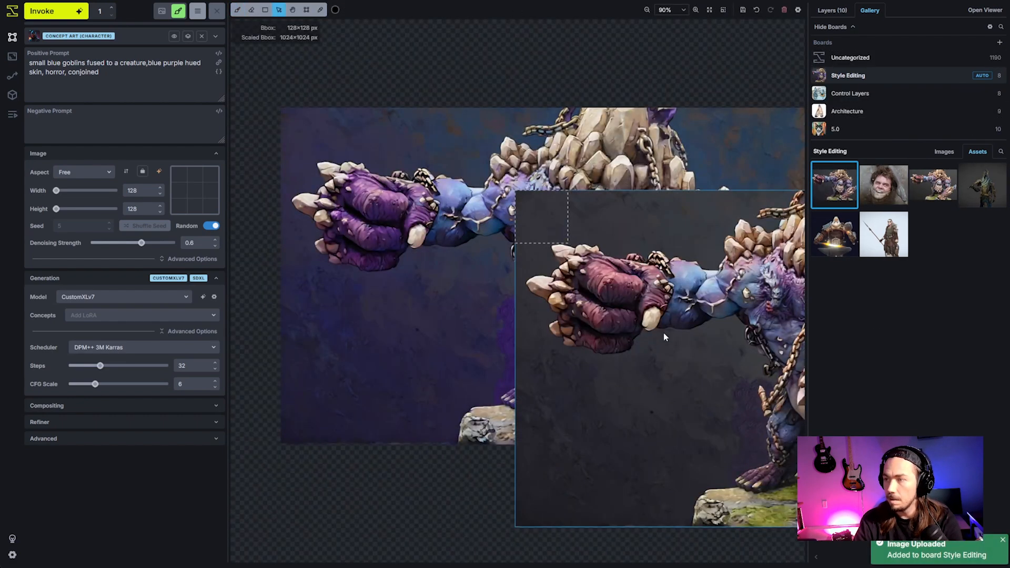
pyautogui.moveTo(664, 333); pyautogui.dragTo(450, 247)
pyautogui.press('space')
pyautogui.moveTo(575, 296); pyautogui.dragTo(521, 303)
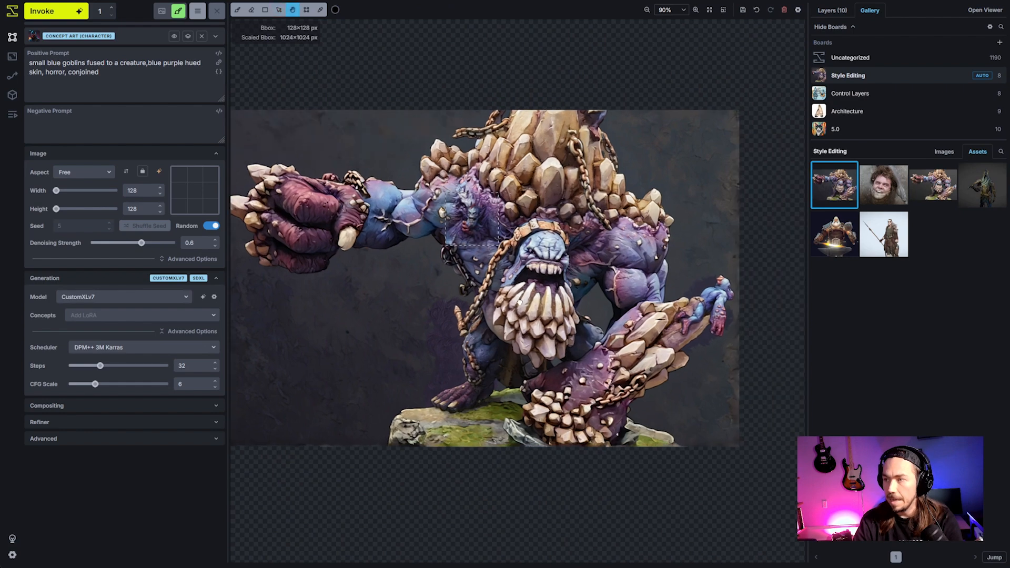
pyautogui.scroll(-3, 467, 295)
pyautogui.scroll(11, 465, 282)
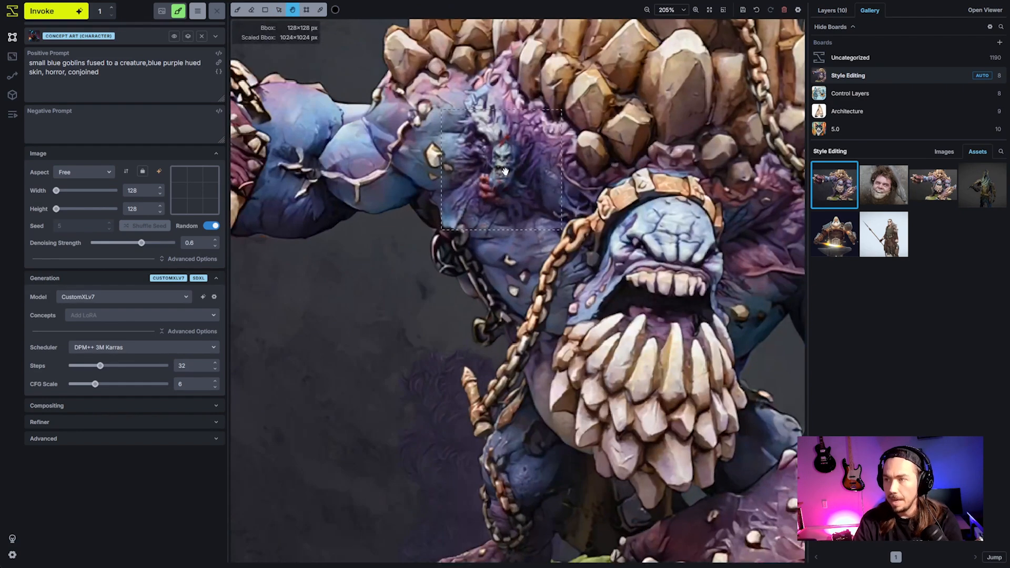
# - Move the 128×128 bounding box from the ogre's shoulder onto its head
pyautogui.scroll(-9, 567, 279)
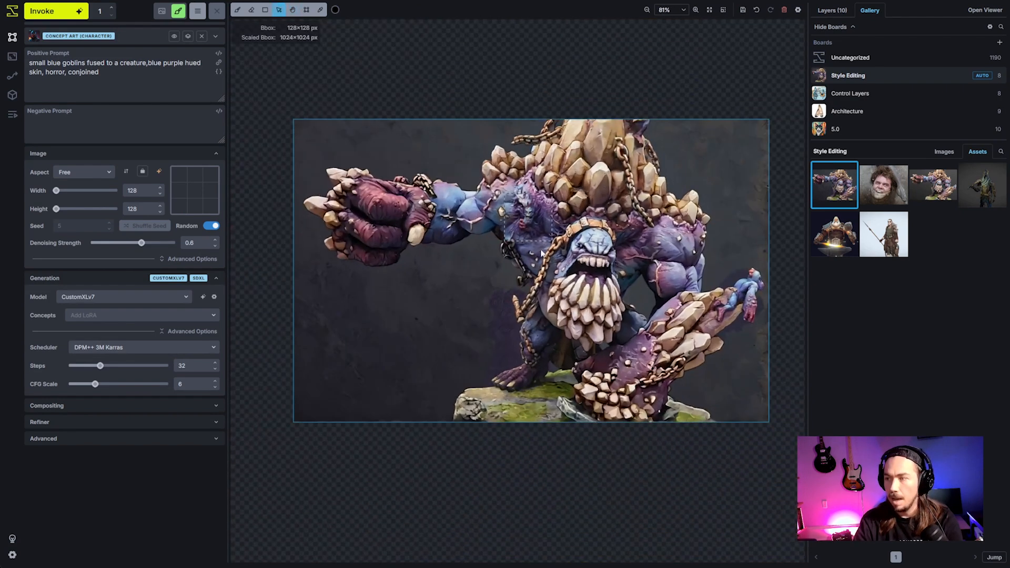
pyautogui.press('c')
pyautogui.moveTo(549, 240); pyautogui.dragTo(581, 255)
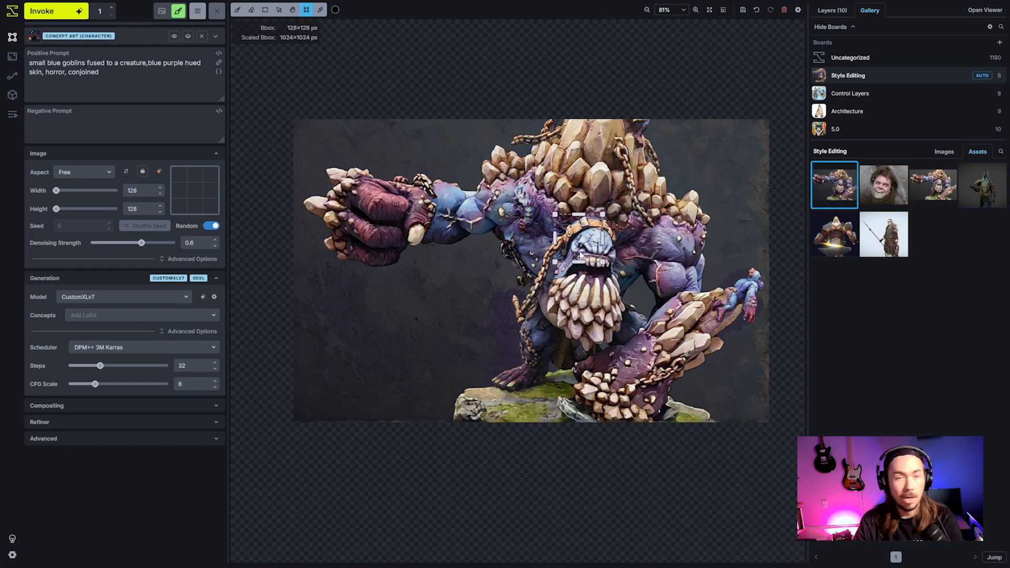